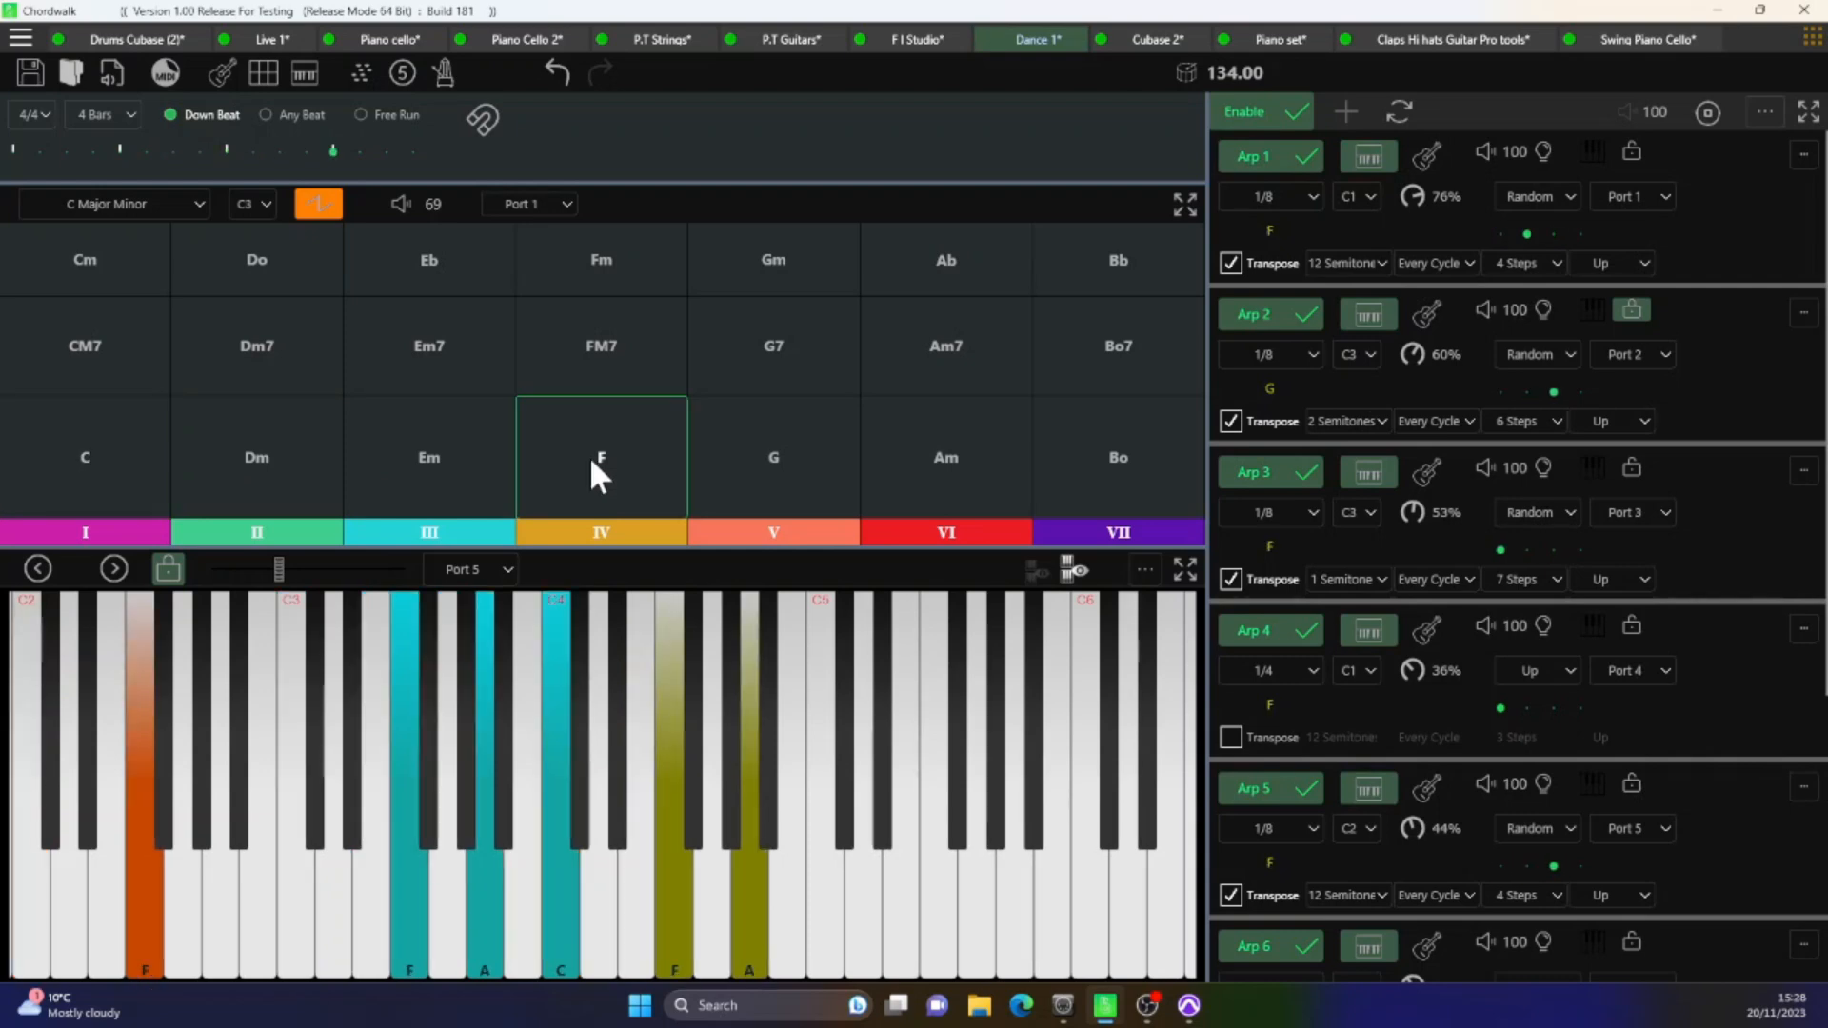
- Play the chord sequence G, Ab, Bb, F and C on the chord pads with the arpeggiators running
{"action": "left_click", "coordinate": [784, 454]}
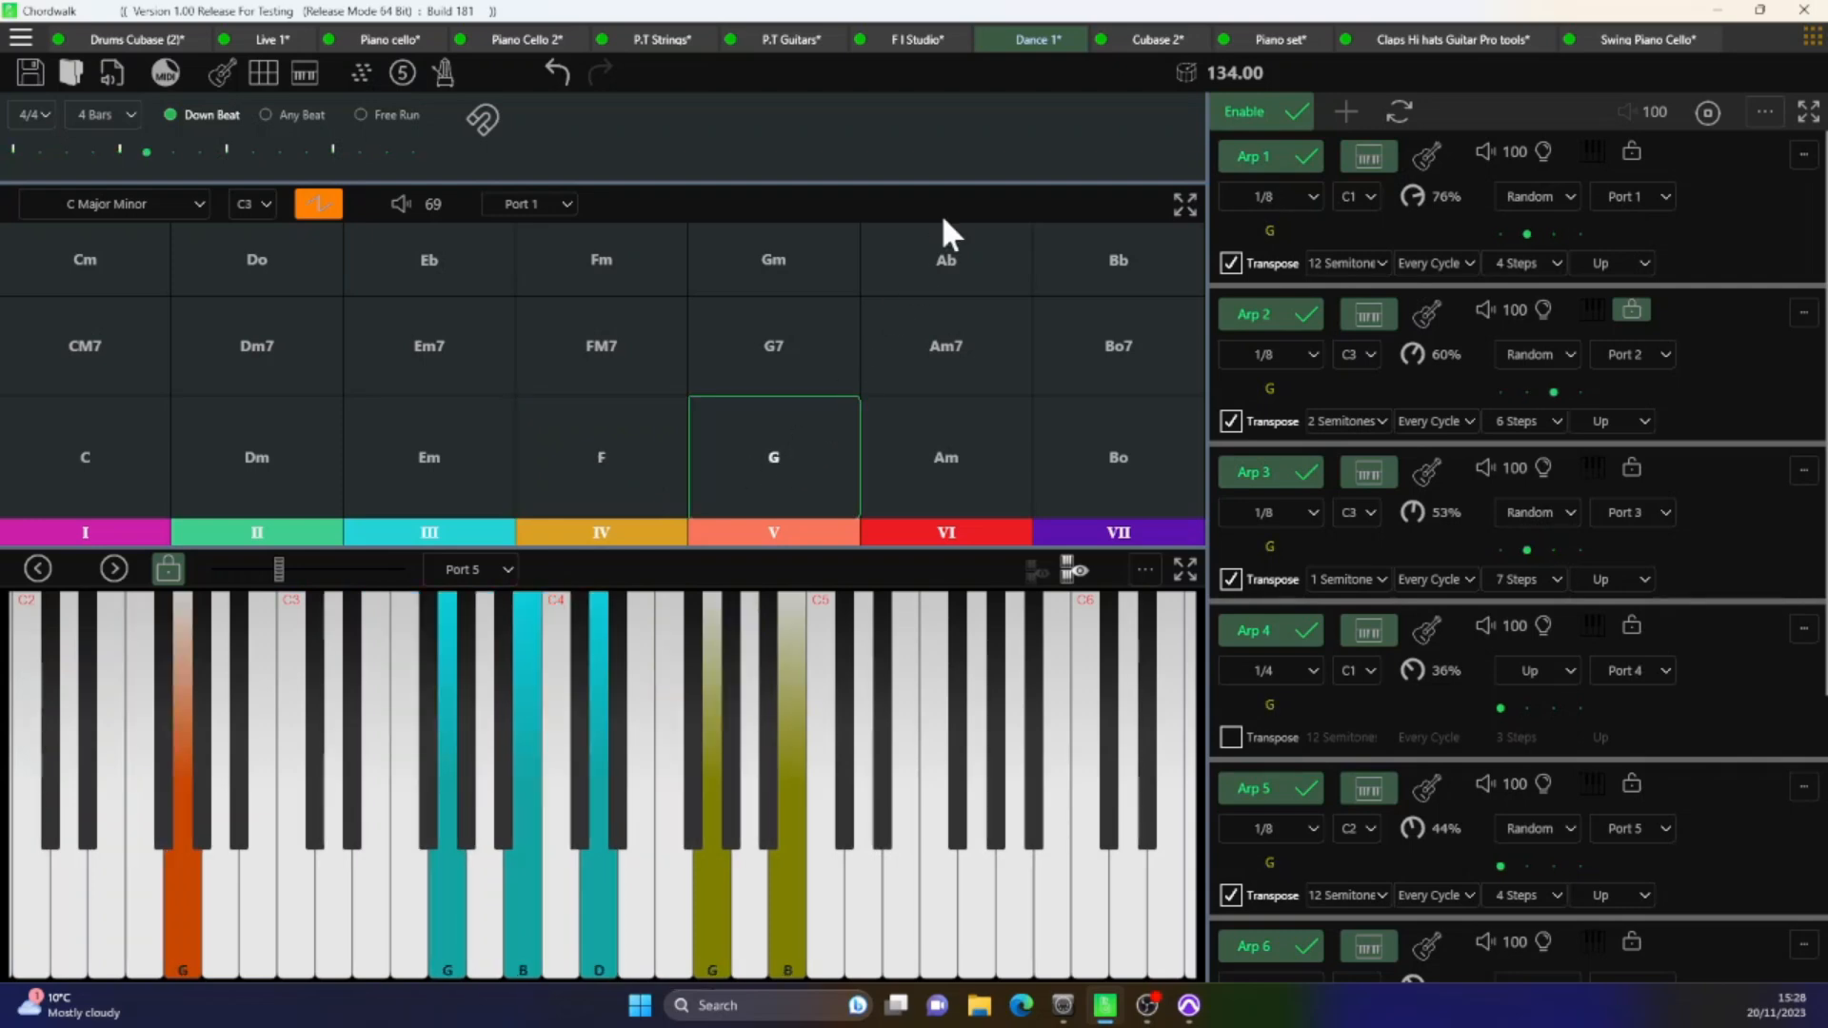
{"action": "left_click", "coordinate": [954, 259]}
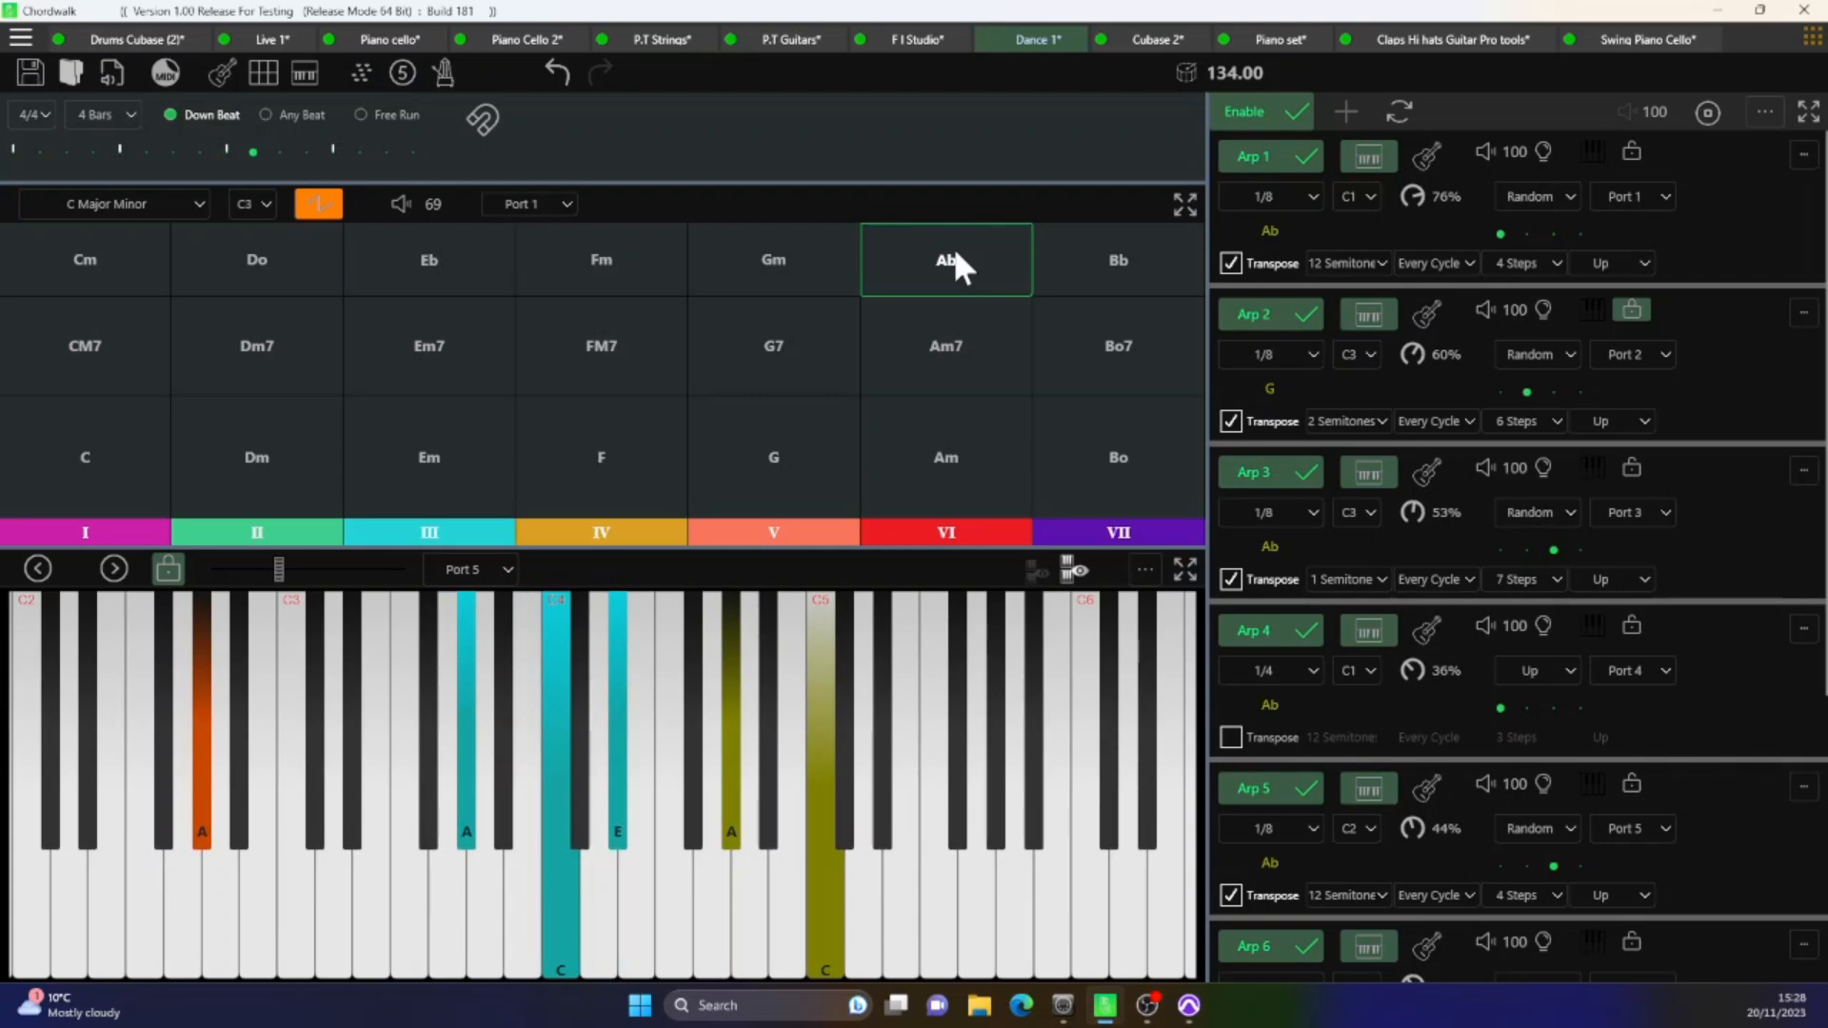
{"action": "left_click", "coordinate": [1131, 257]}
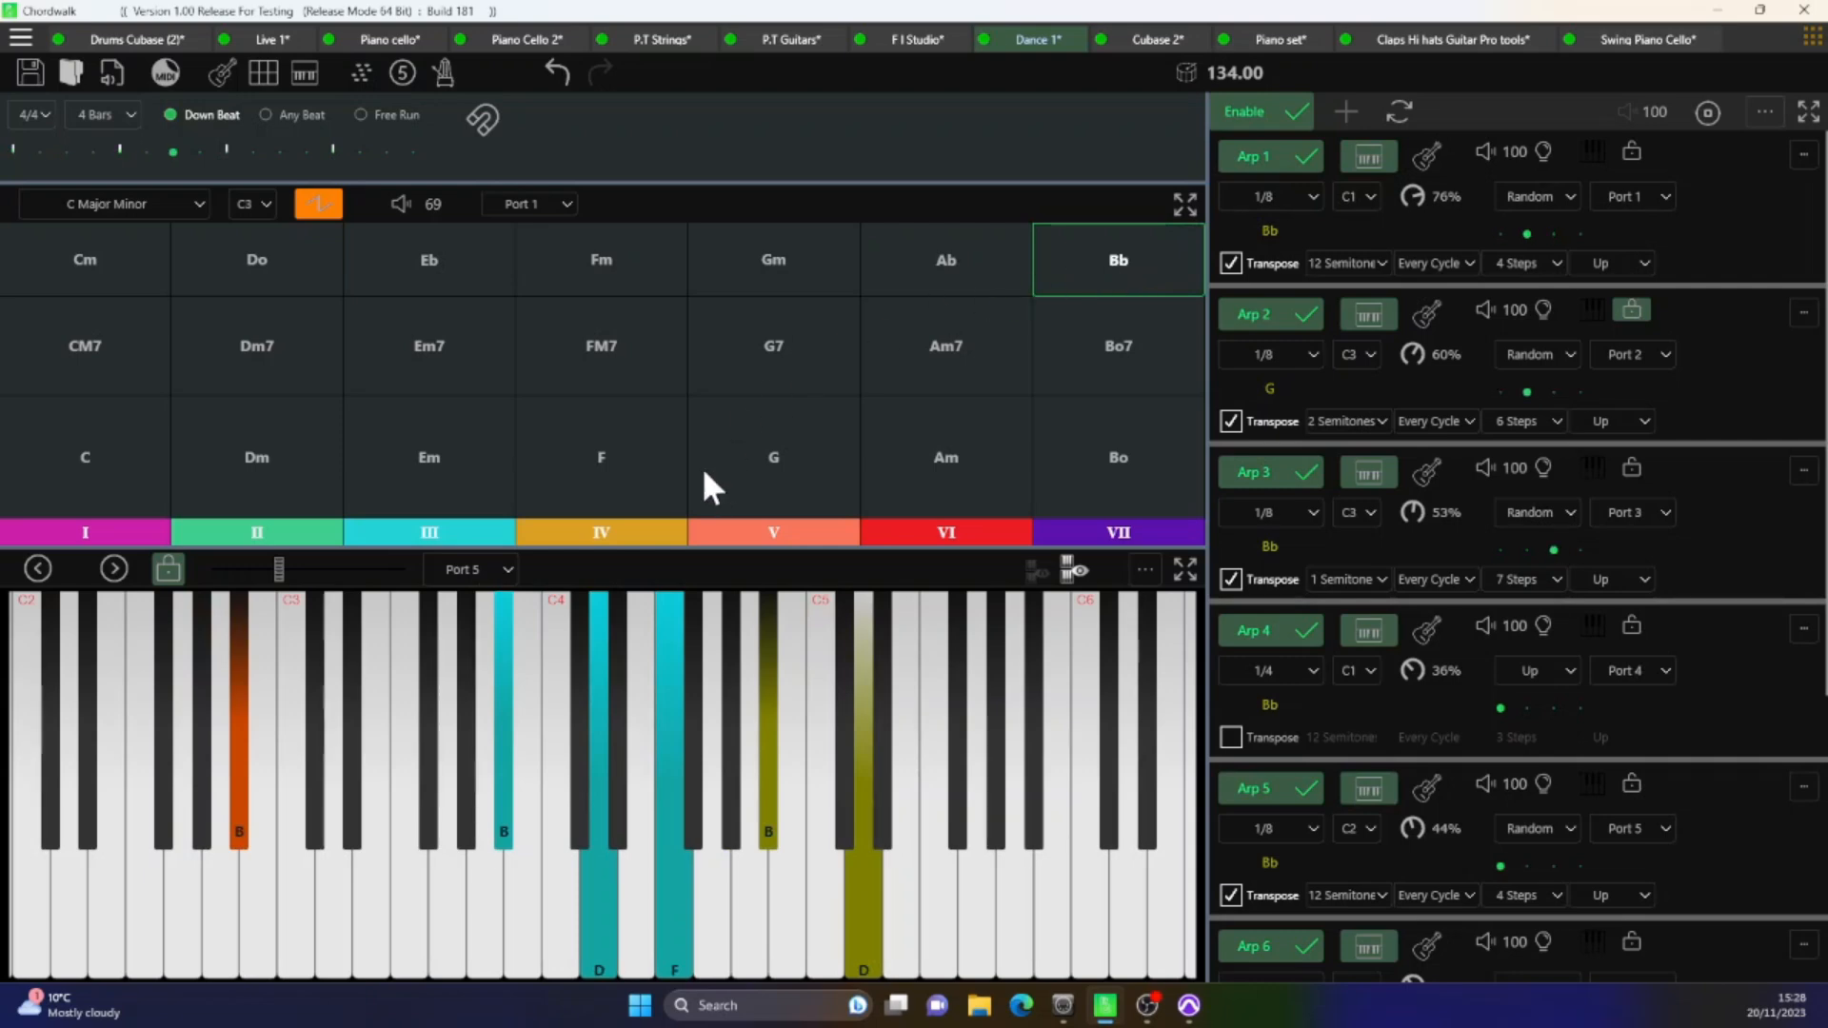
{"action": "left_click", "coordinate": [643, 468]}
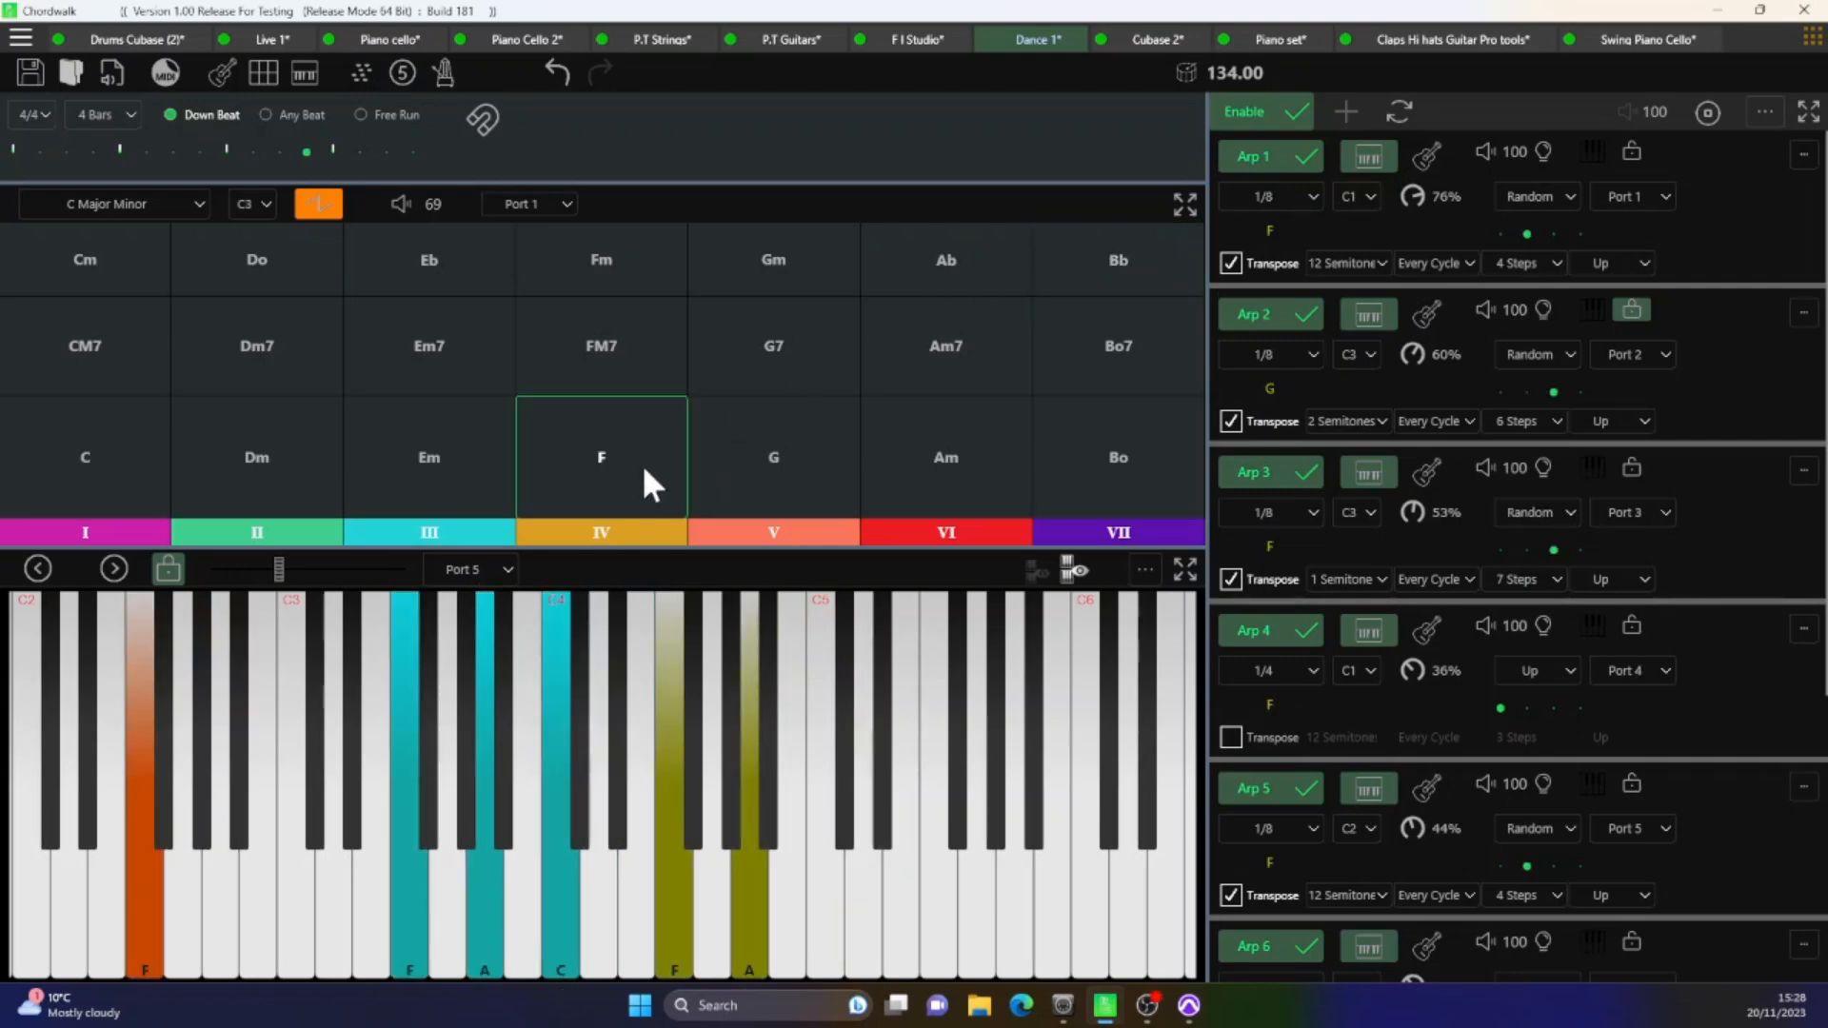
{"action": "left_click", "coordinate": [87, 452]}
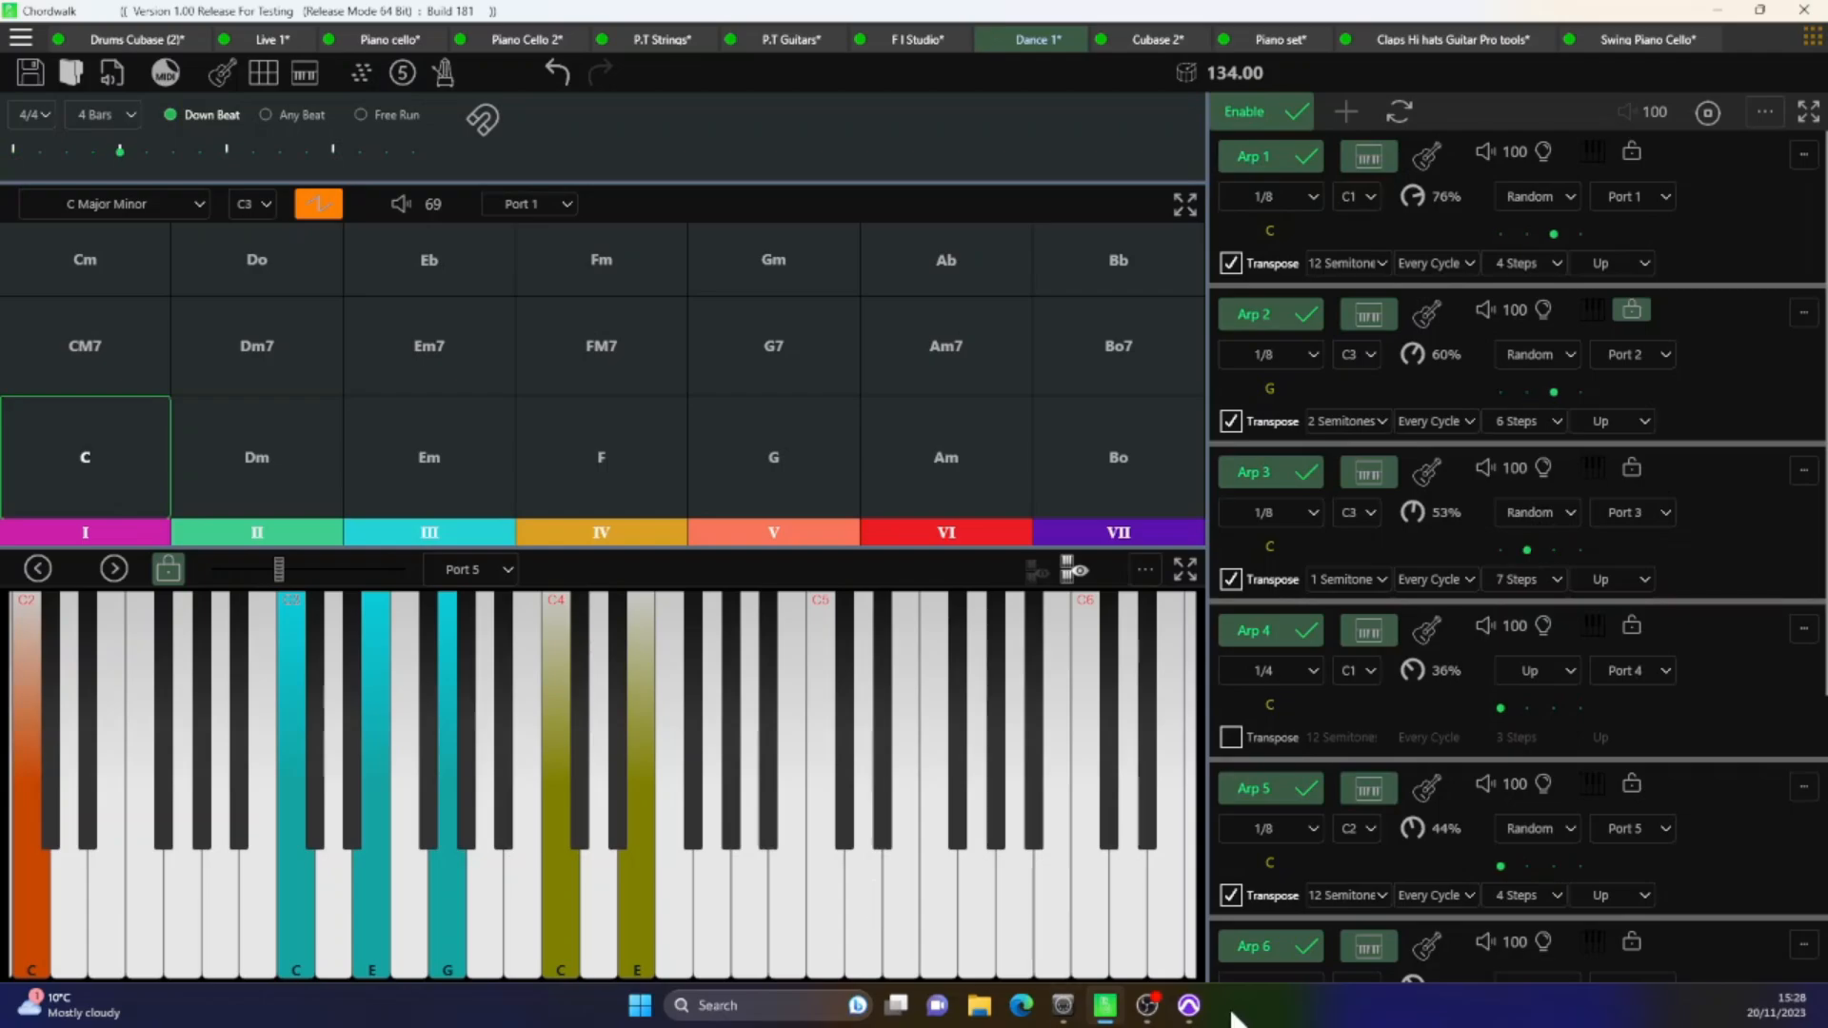
- Switch to Pro Tools to view the instrument tracks of the Dance 1 session, and return to Chordwalk
{"action": "left_click", "coordinate": [1188, 1006]}
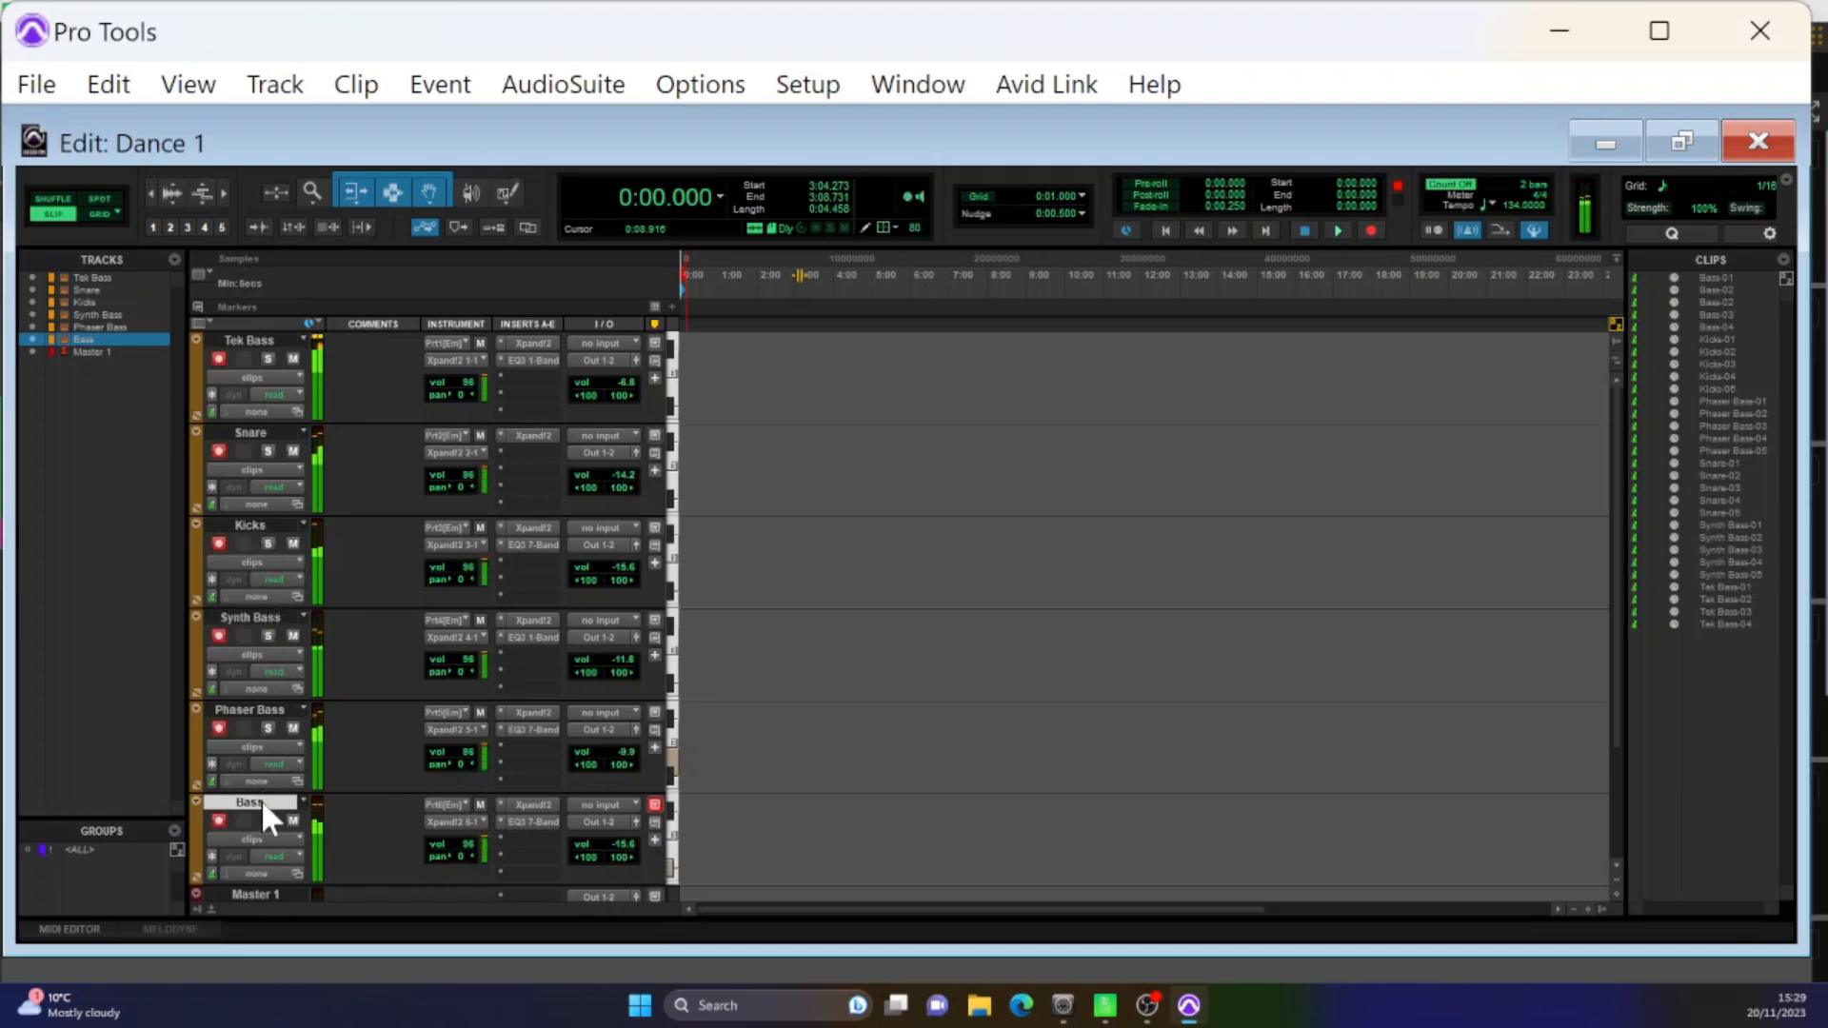
{"action": "left_click", "coordinate": [1105, 1004]}
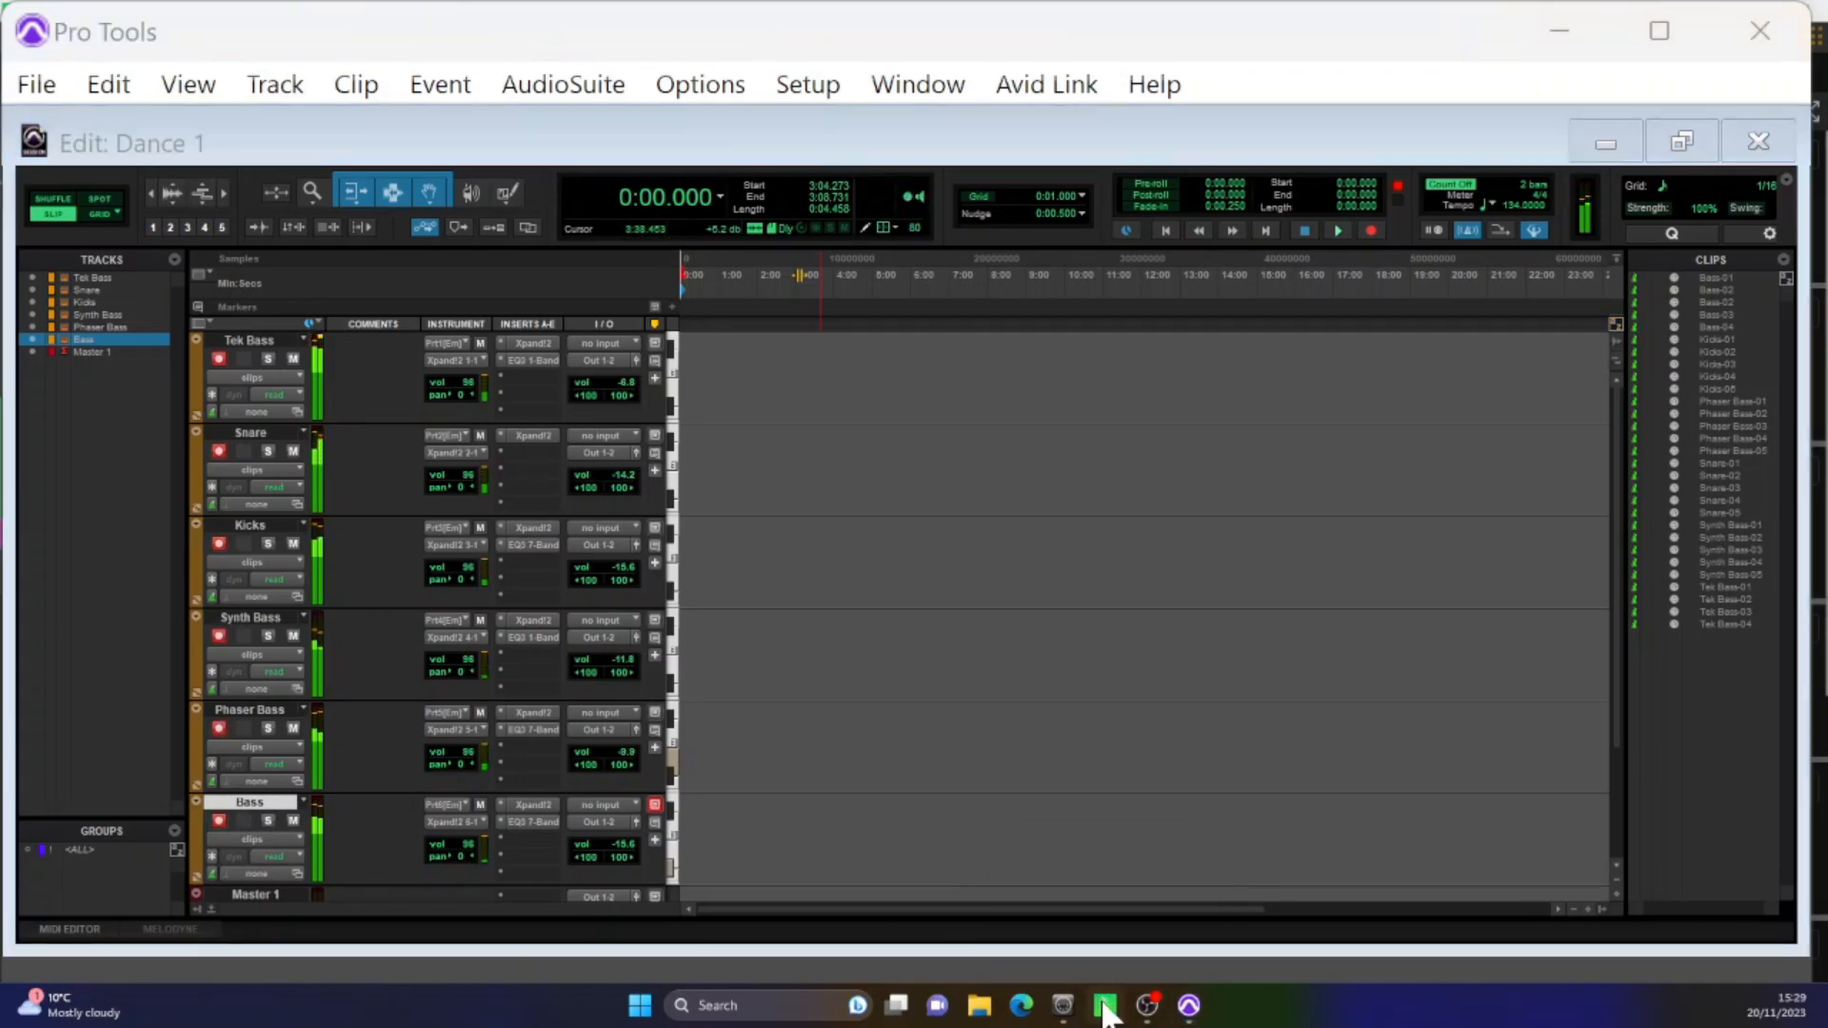
{"action": "left_click", "coordinate": [1105, 942]}
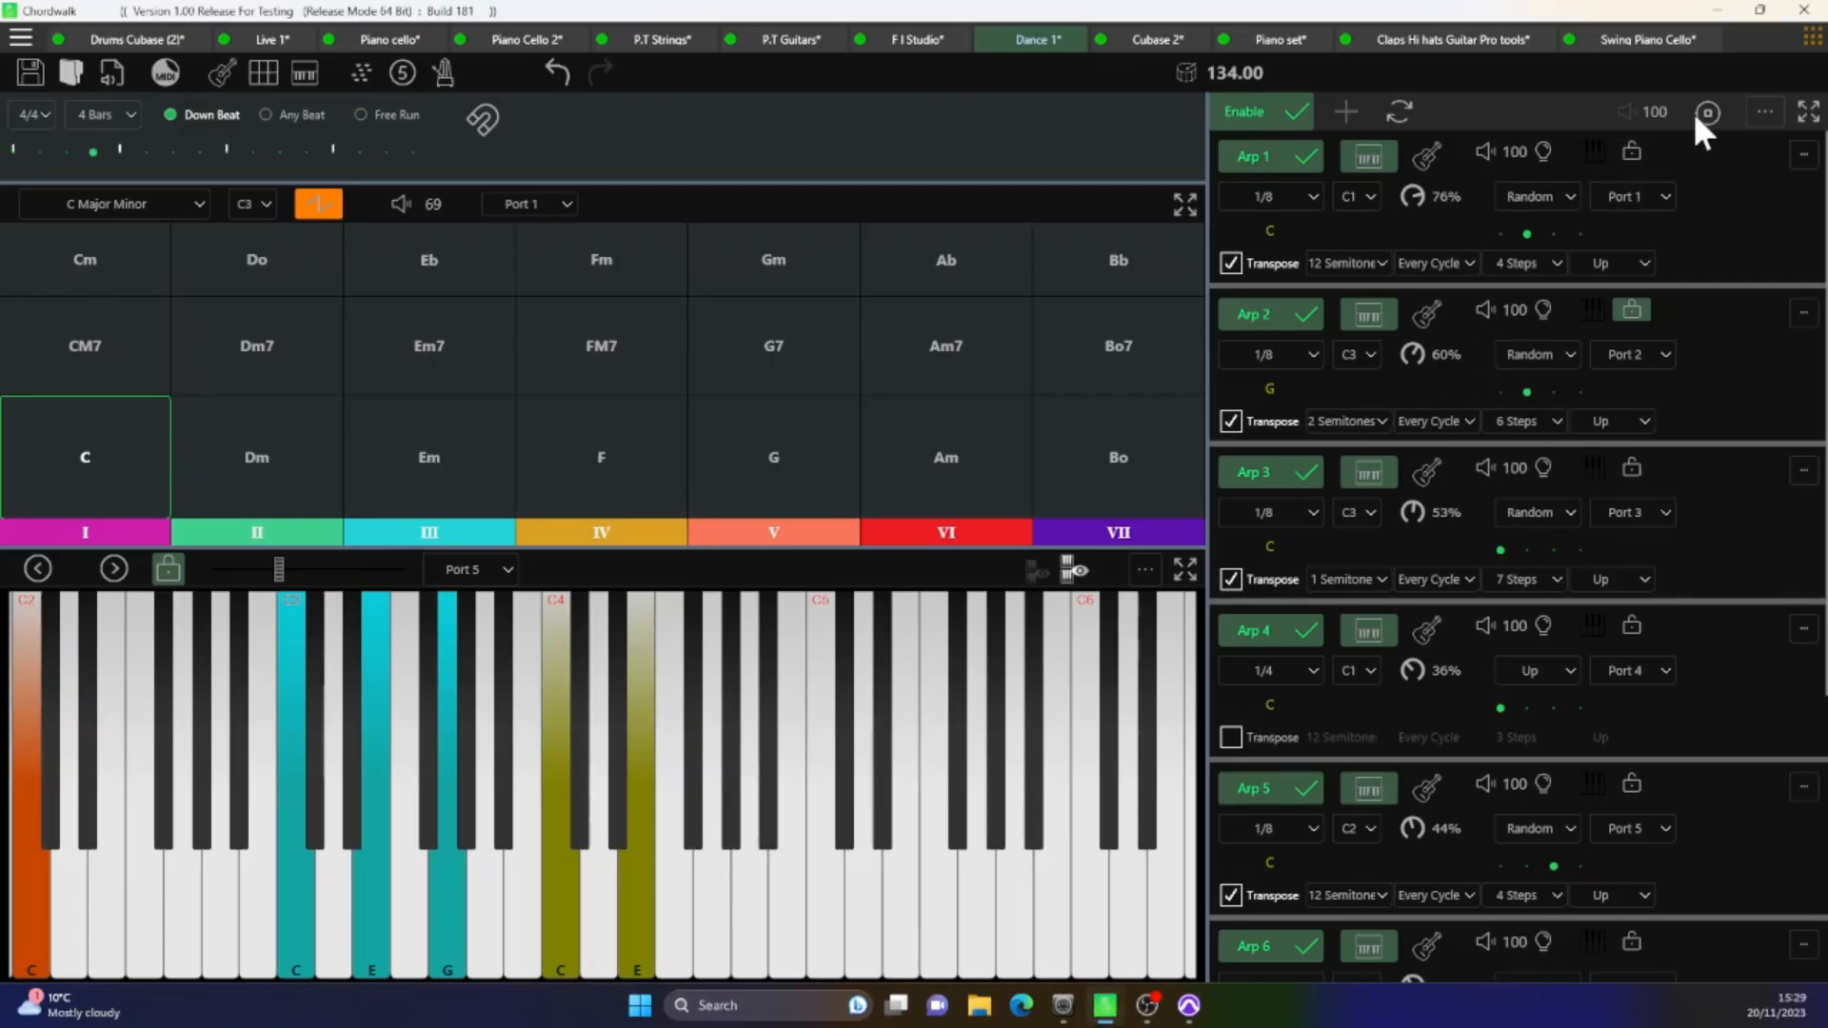
- Check which MIDI output ports are selected for the chord pads and for the piano keyboard
{"action": "left_click", "coordinate": [561, 199]}
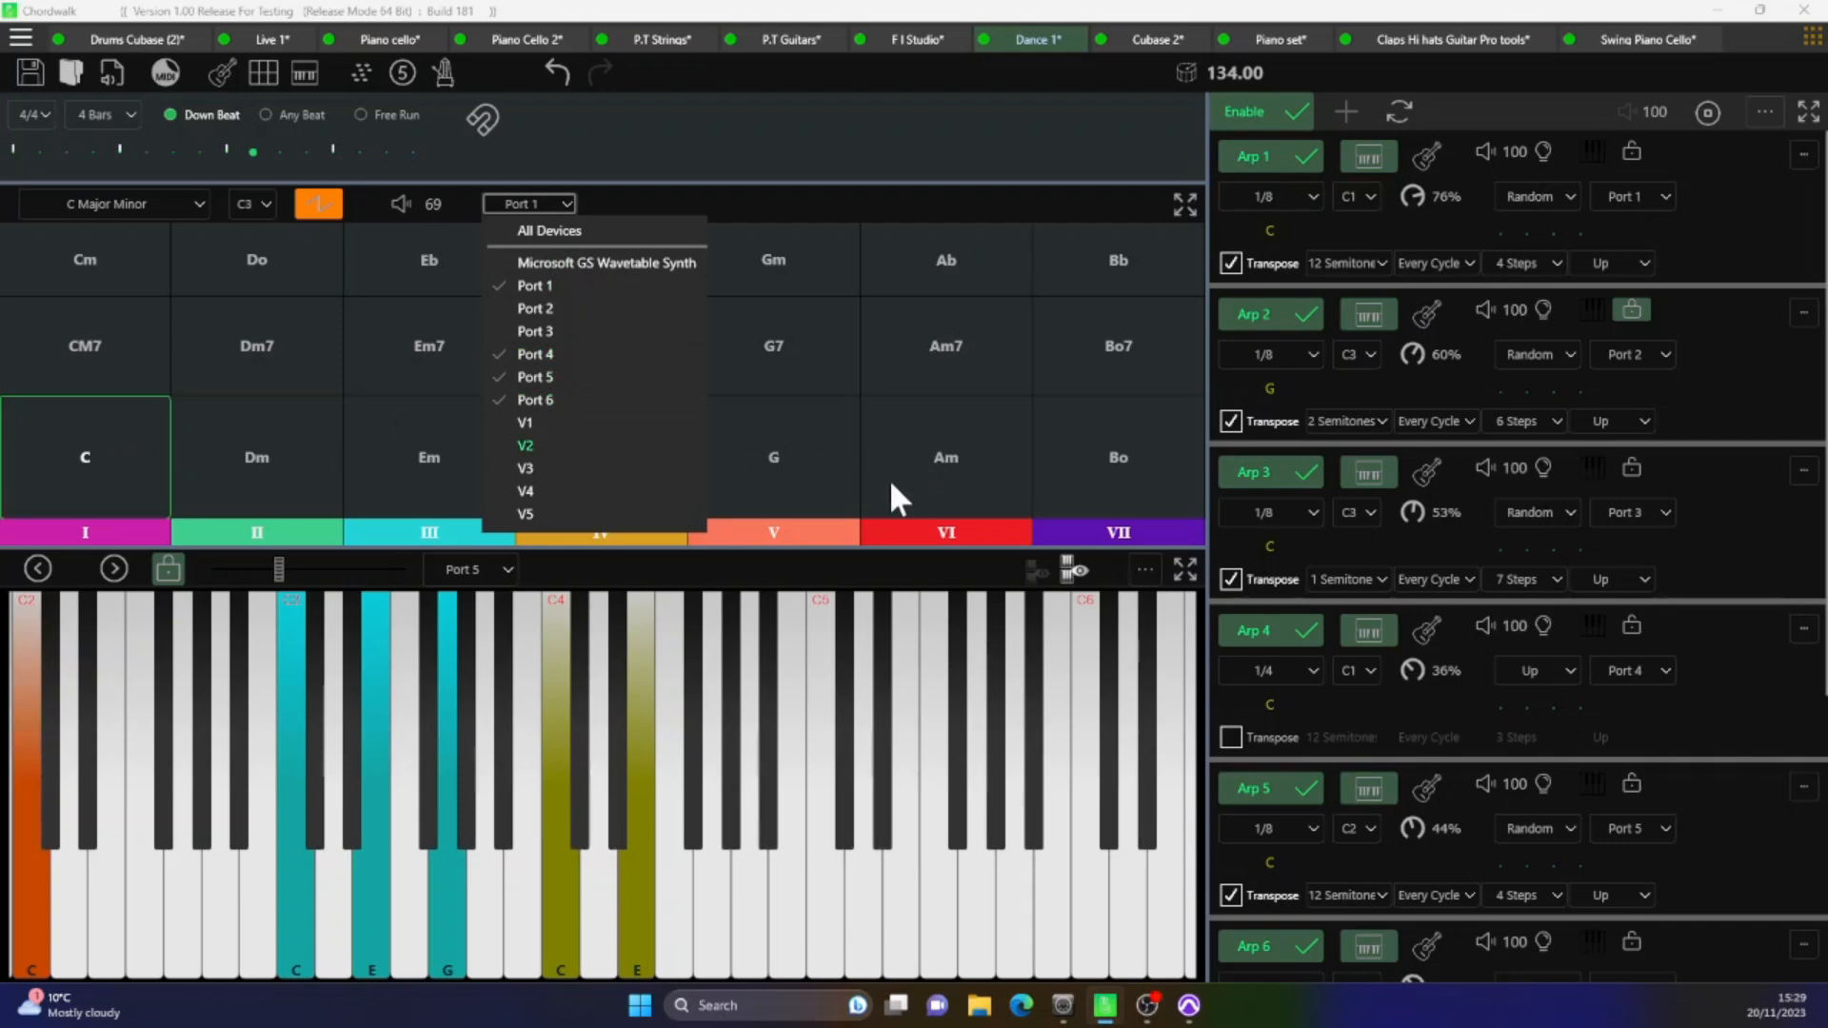
{"action": "left_click", "coordinate": [506, 563]}
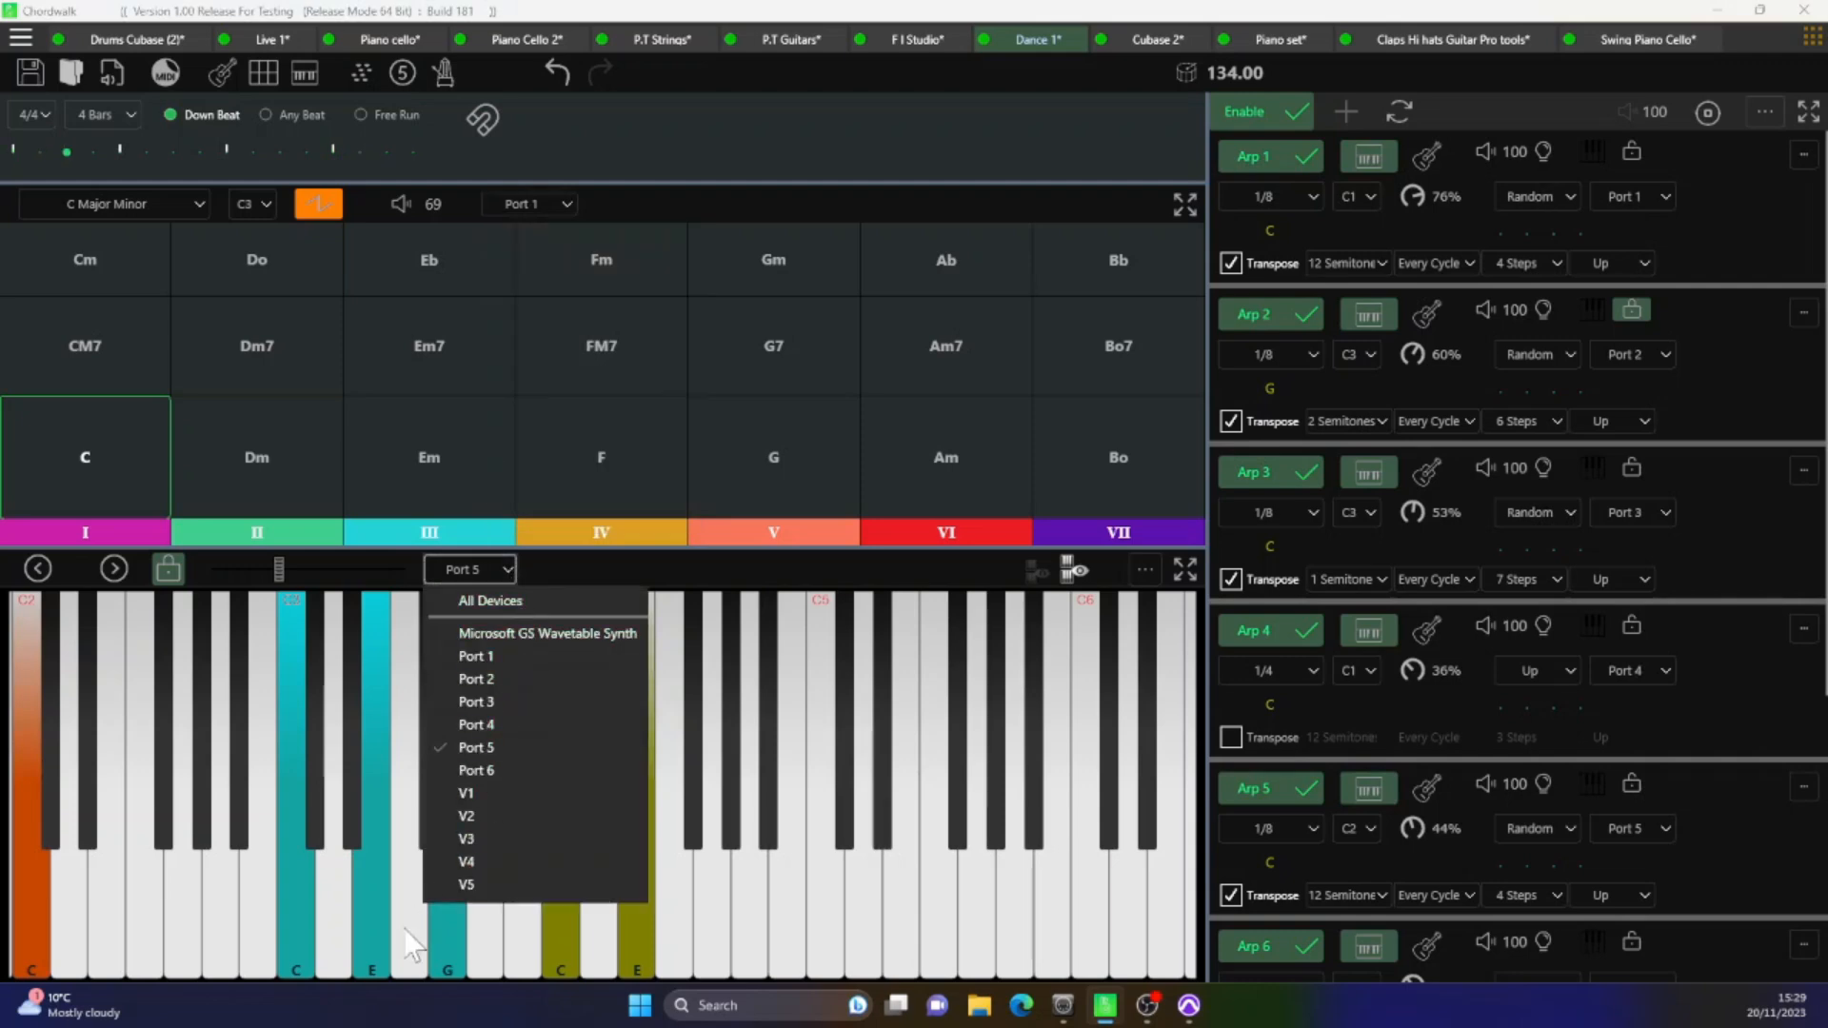
{"action": "left_click", "coordinate": [368, 927]}
{"action": "left_click_drag", "start_coordinate": [747, 956], "coordinate": [891, 950]}
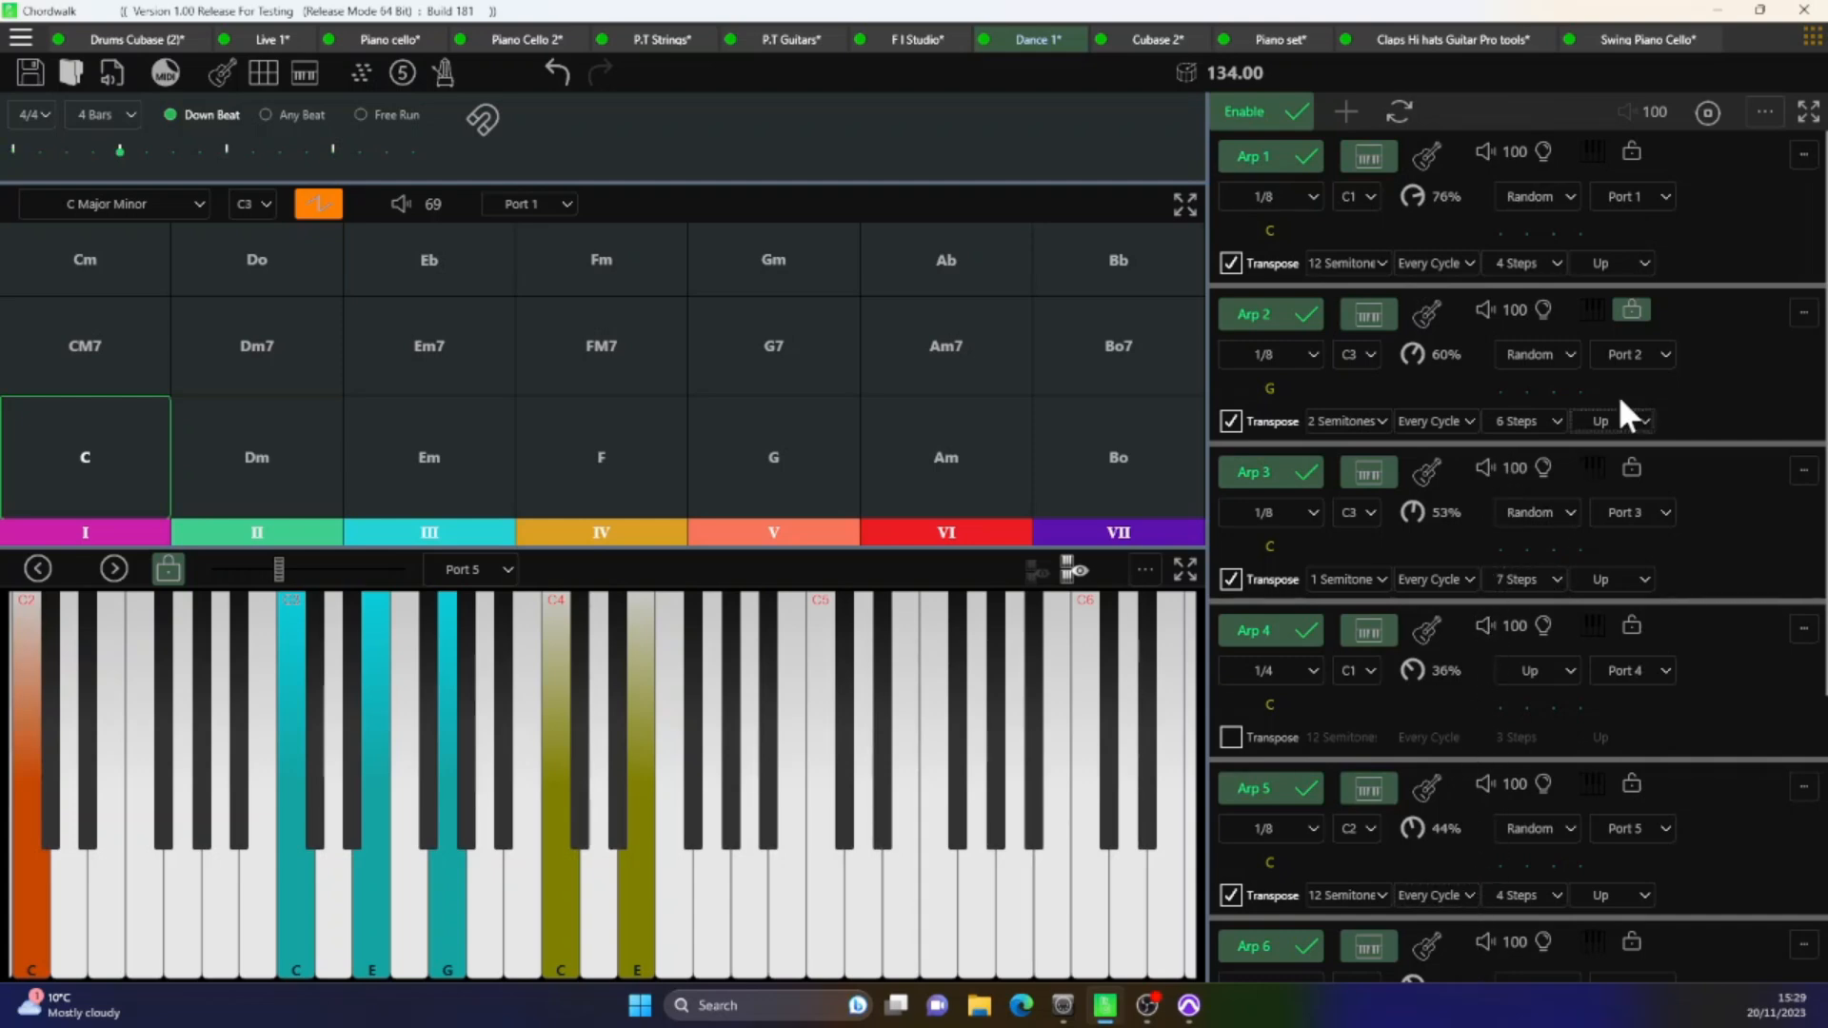
- Check the MIDI output port selected for each of Arp 1, Arp 2 and Arp 3
{"action": "left_click", "coordinate": [1665, 195]}
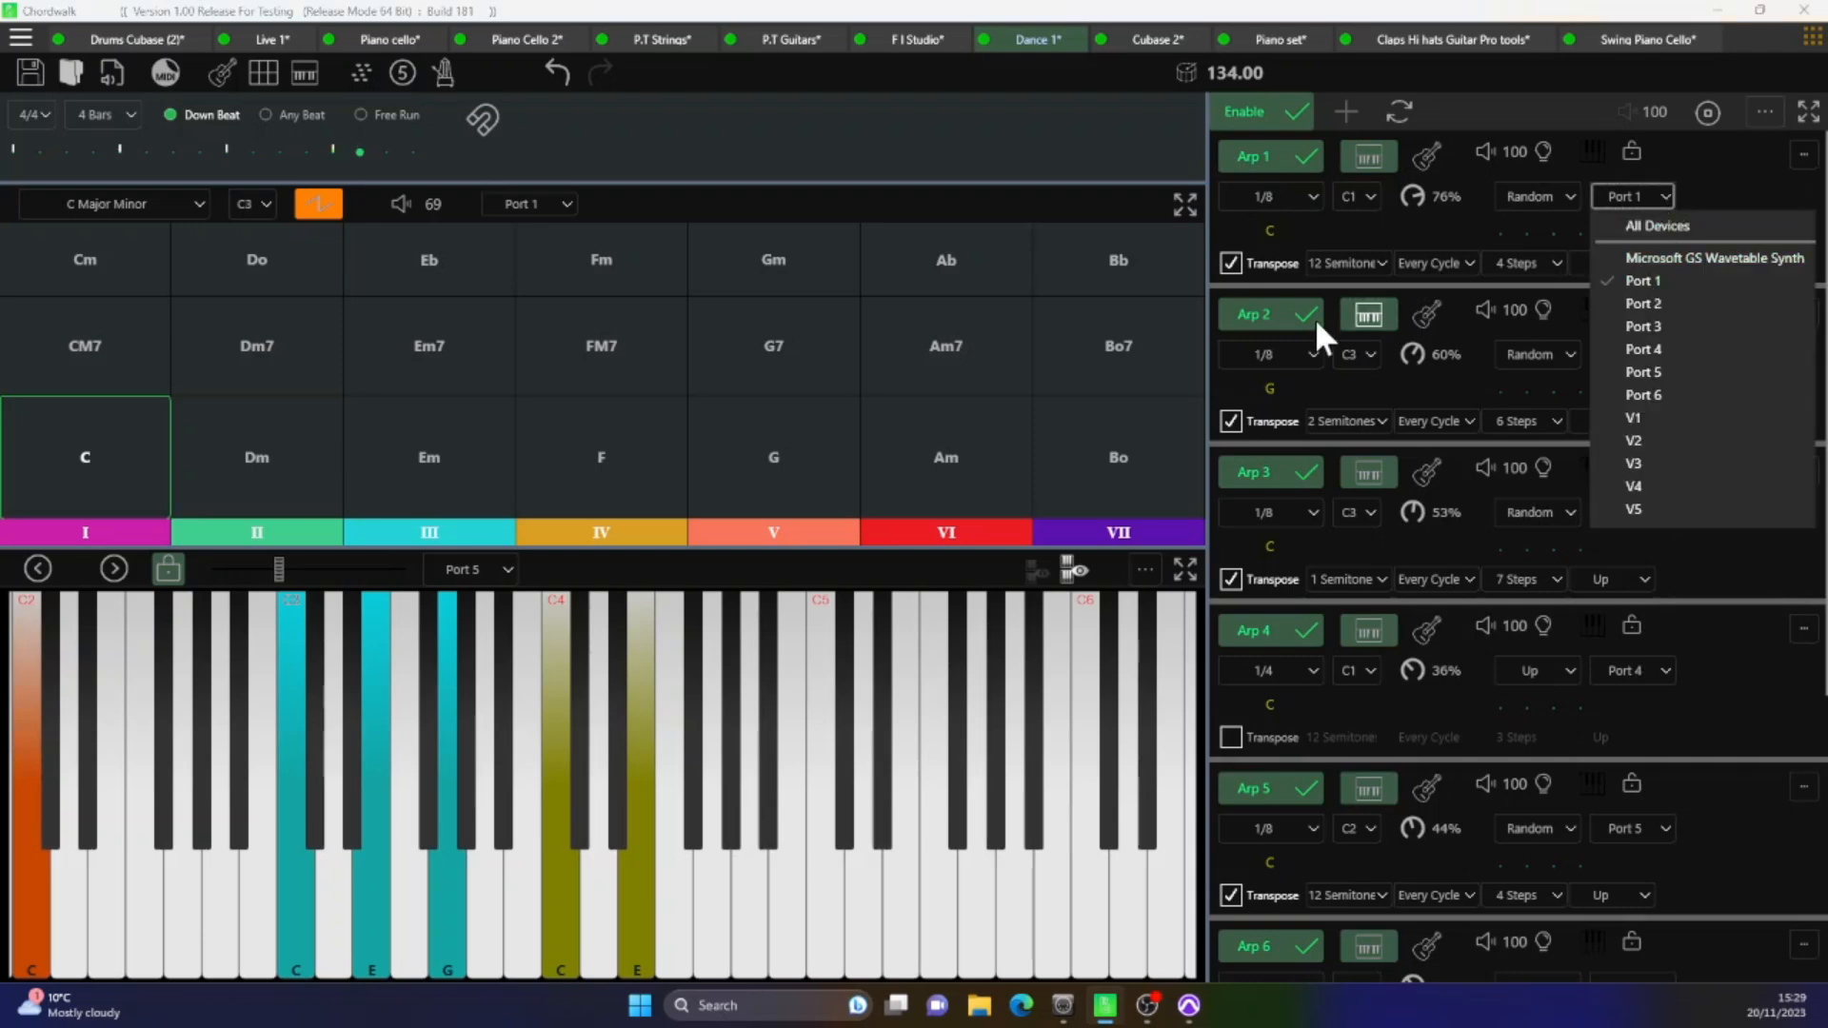
{"action": "left_click", "coordinate": [1447, 391]}
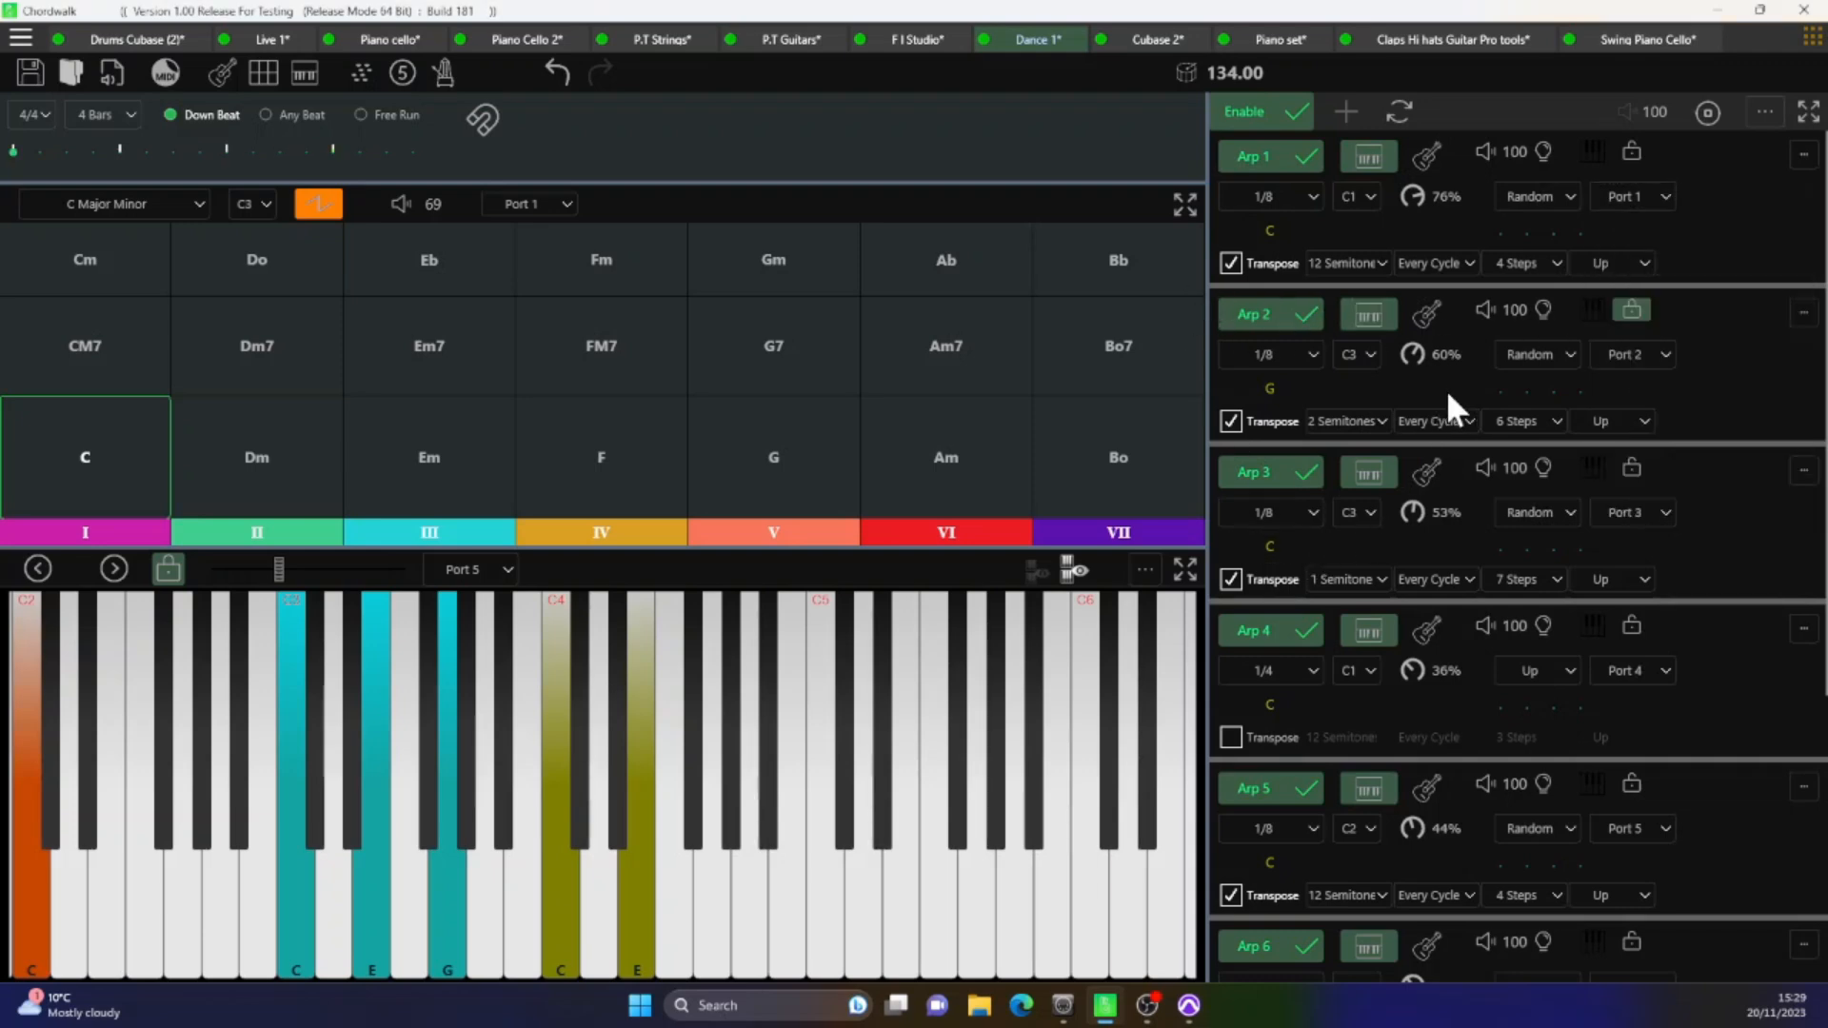
{"action": "left_click", "coordinate": [1665, 352]}
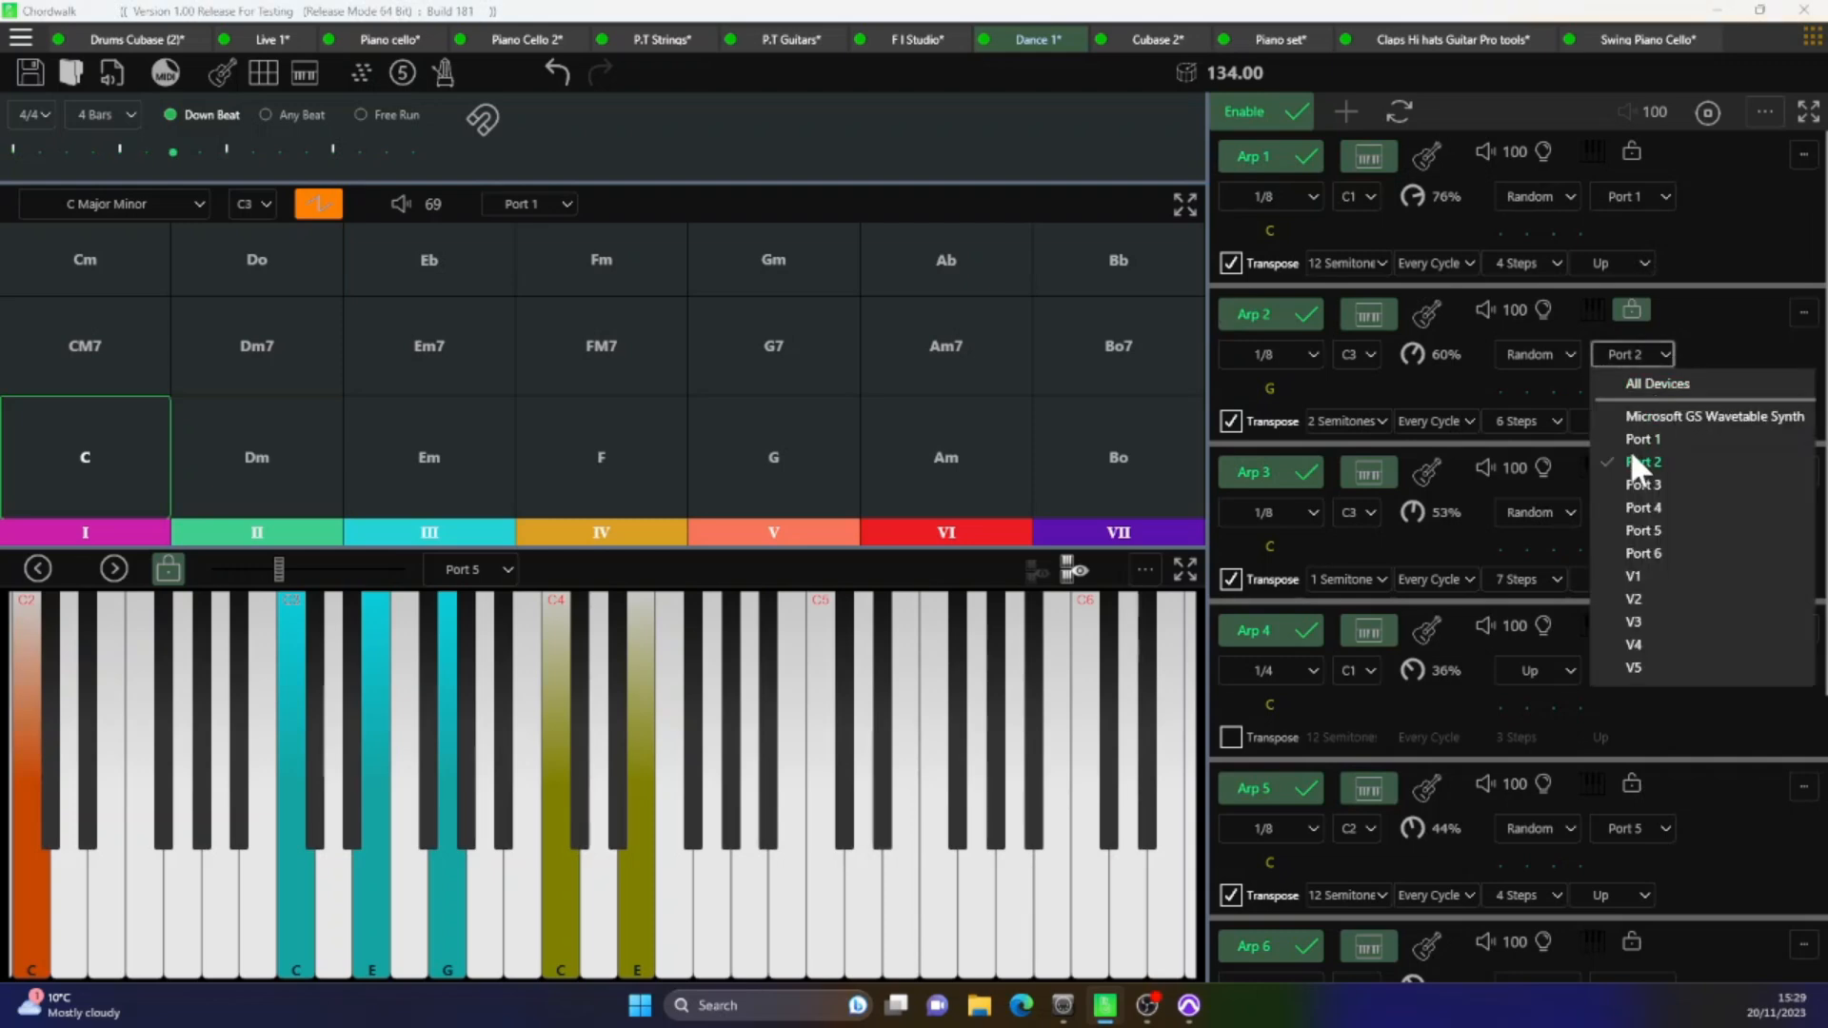
{"action": "left_click", "coordinate": [1468, 542]}
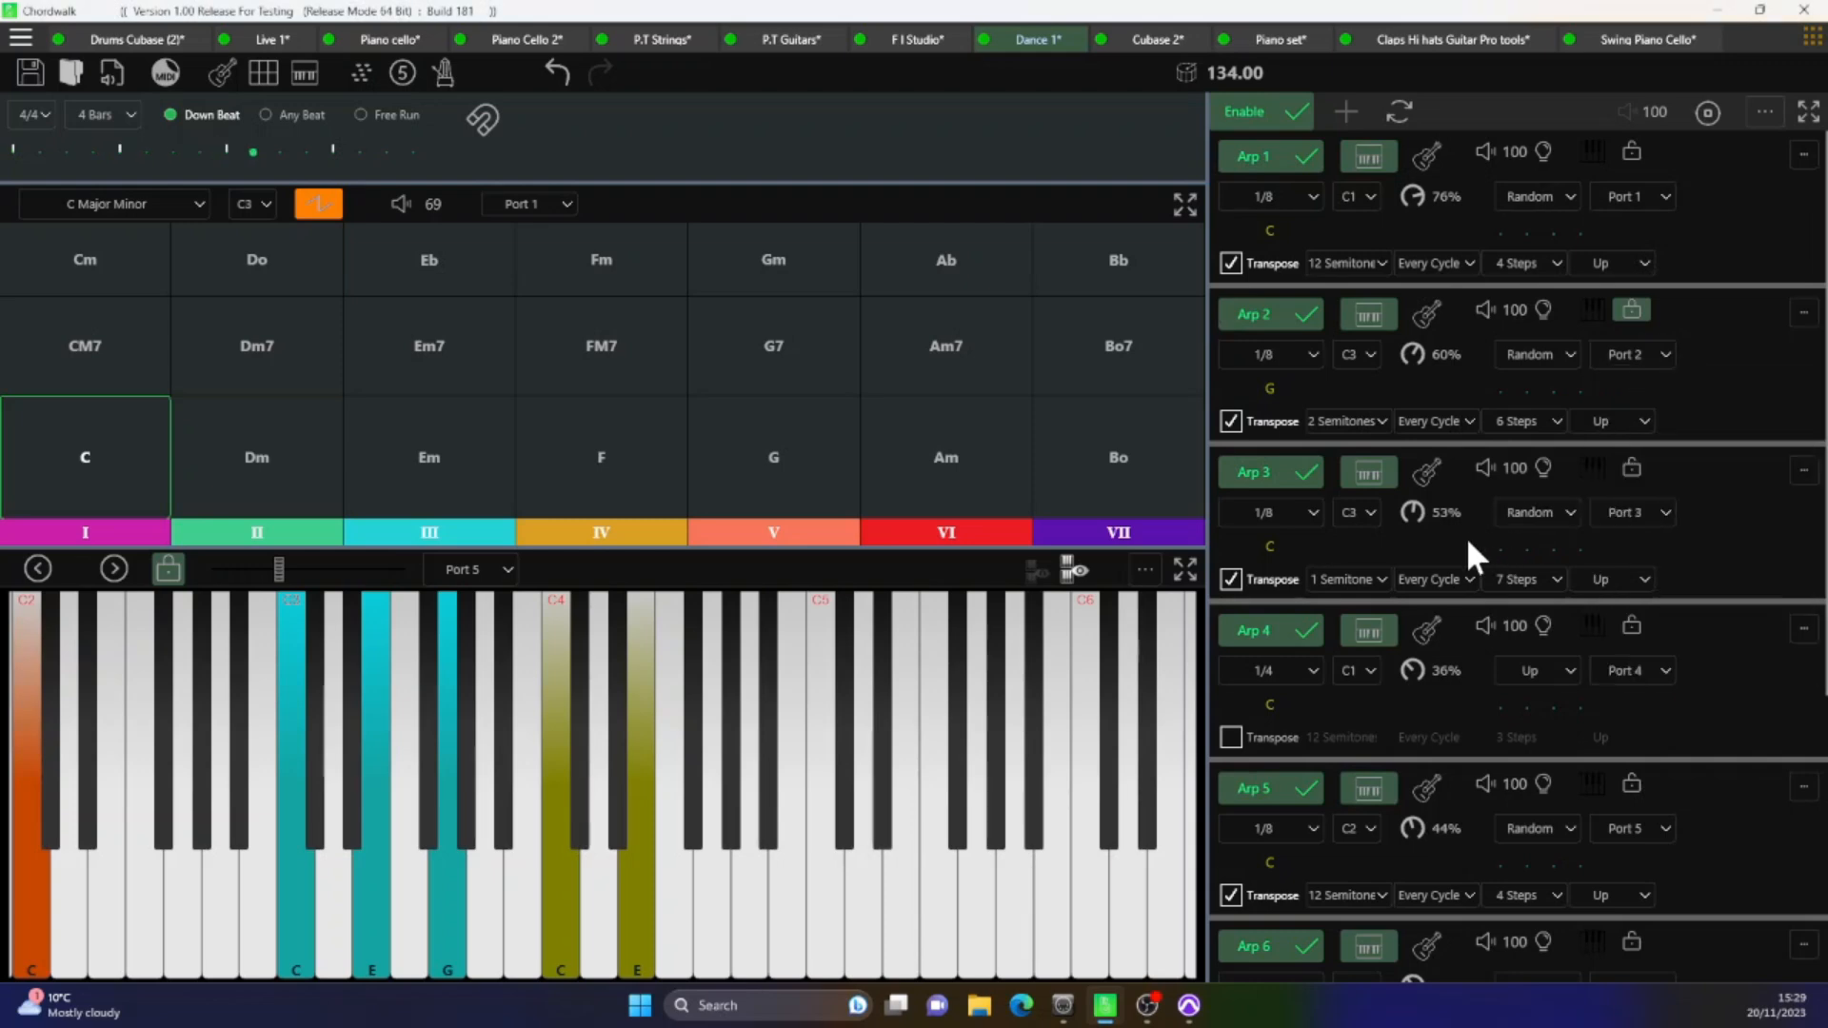
{"action": "left_click", "coordinate": [1661, 512]}
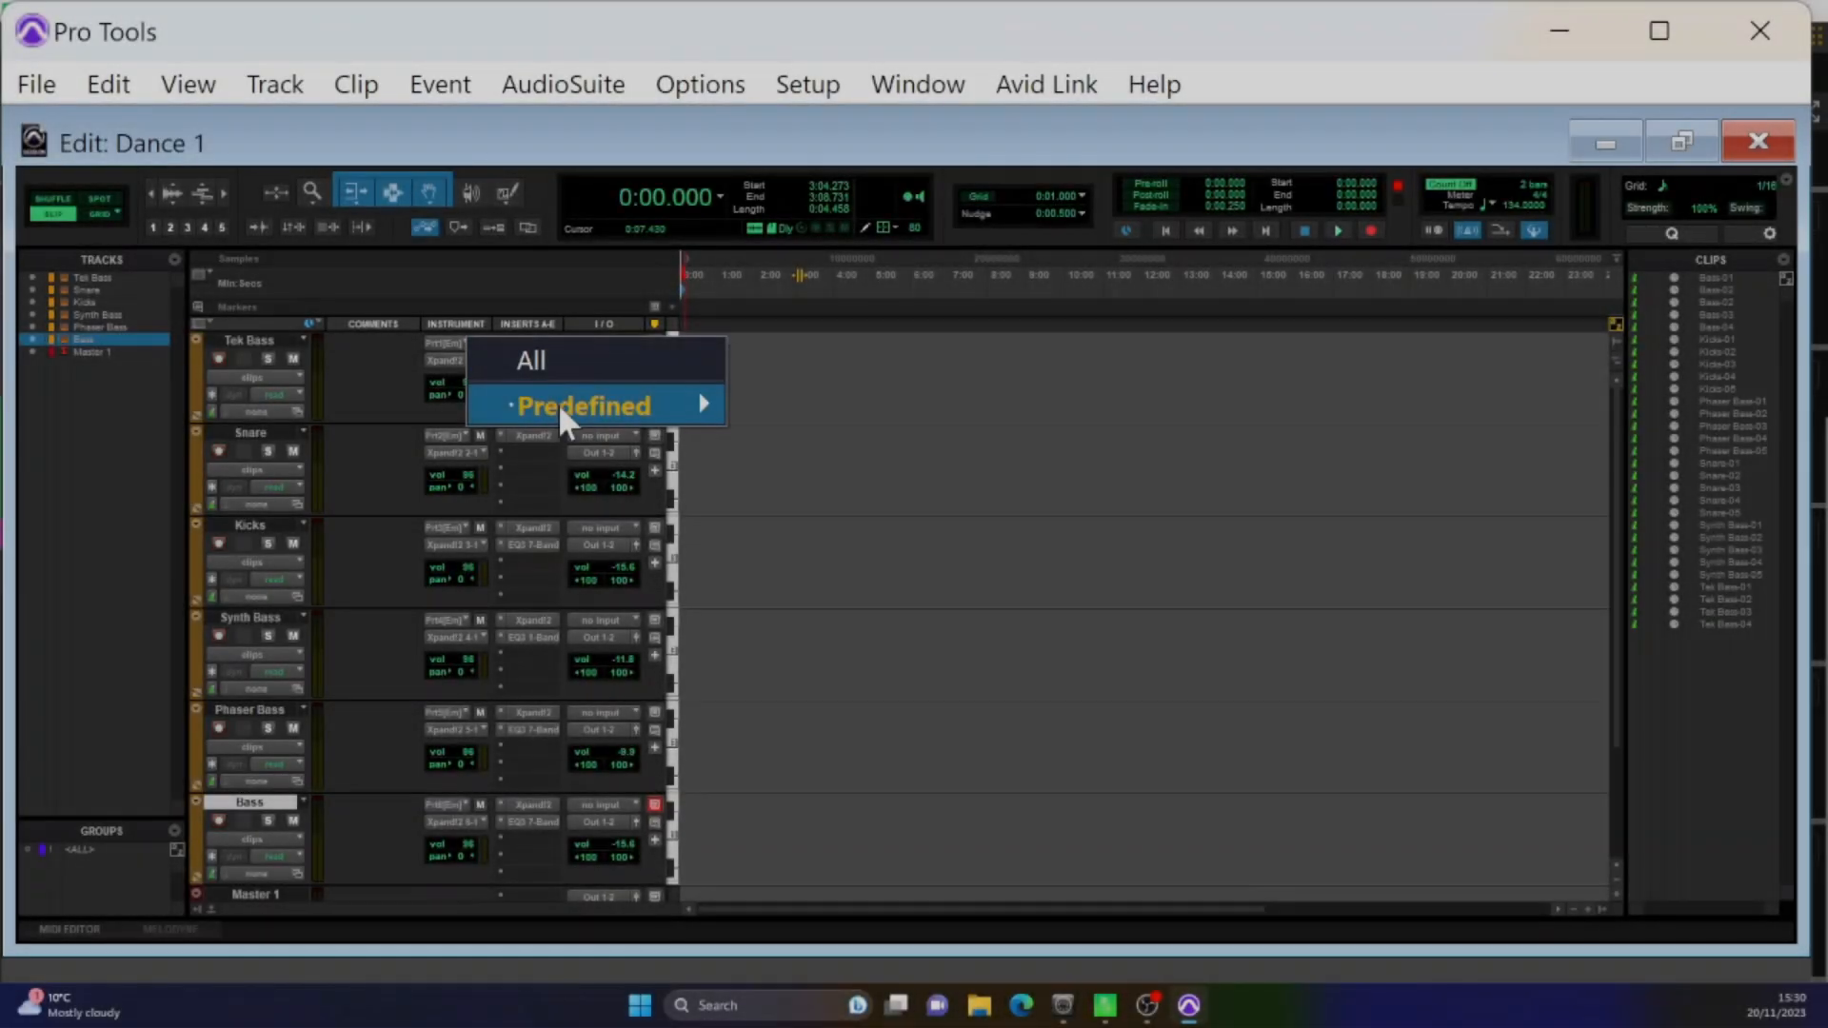
- Switch to Pro Tools and inspect the Tek Bass track's predefined MIDI input port and its Xpand!2 instrument
{"action": "mouse_move", "coordinate": [552, 404]}
{"action": "mouse_move", "coordinate": [800, 410]}
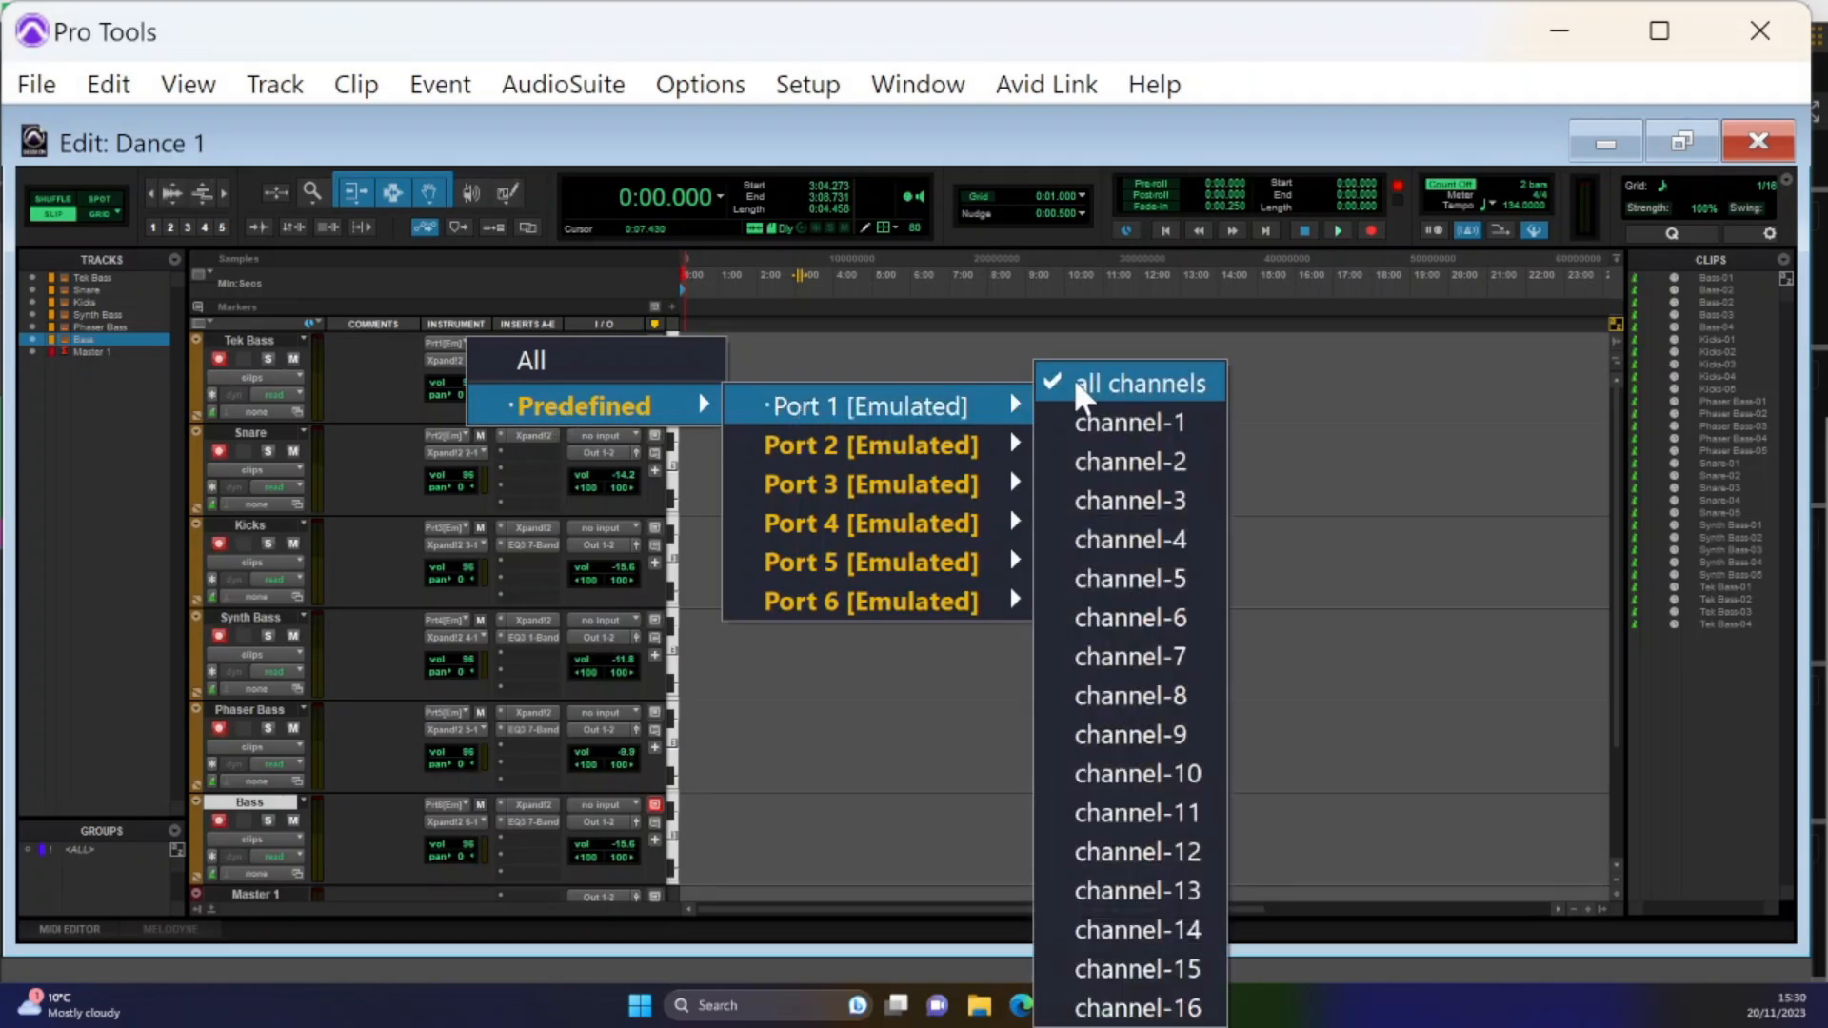
{"action": "left_click", "coordinate": [725, 643]}
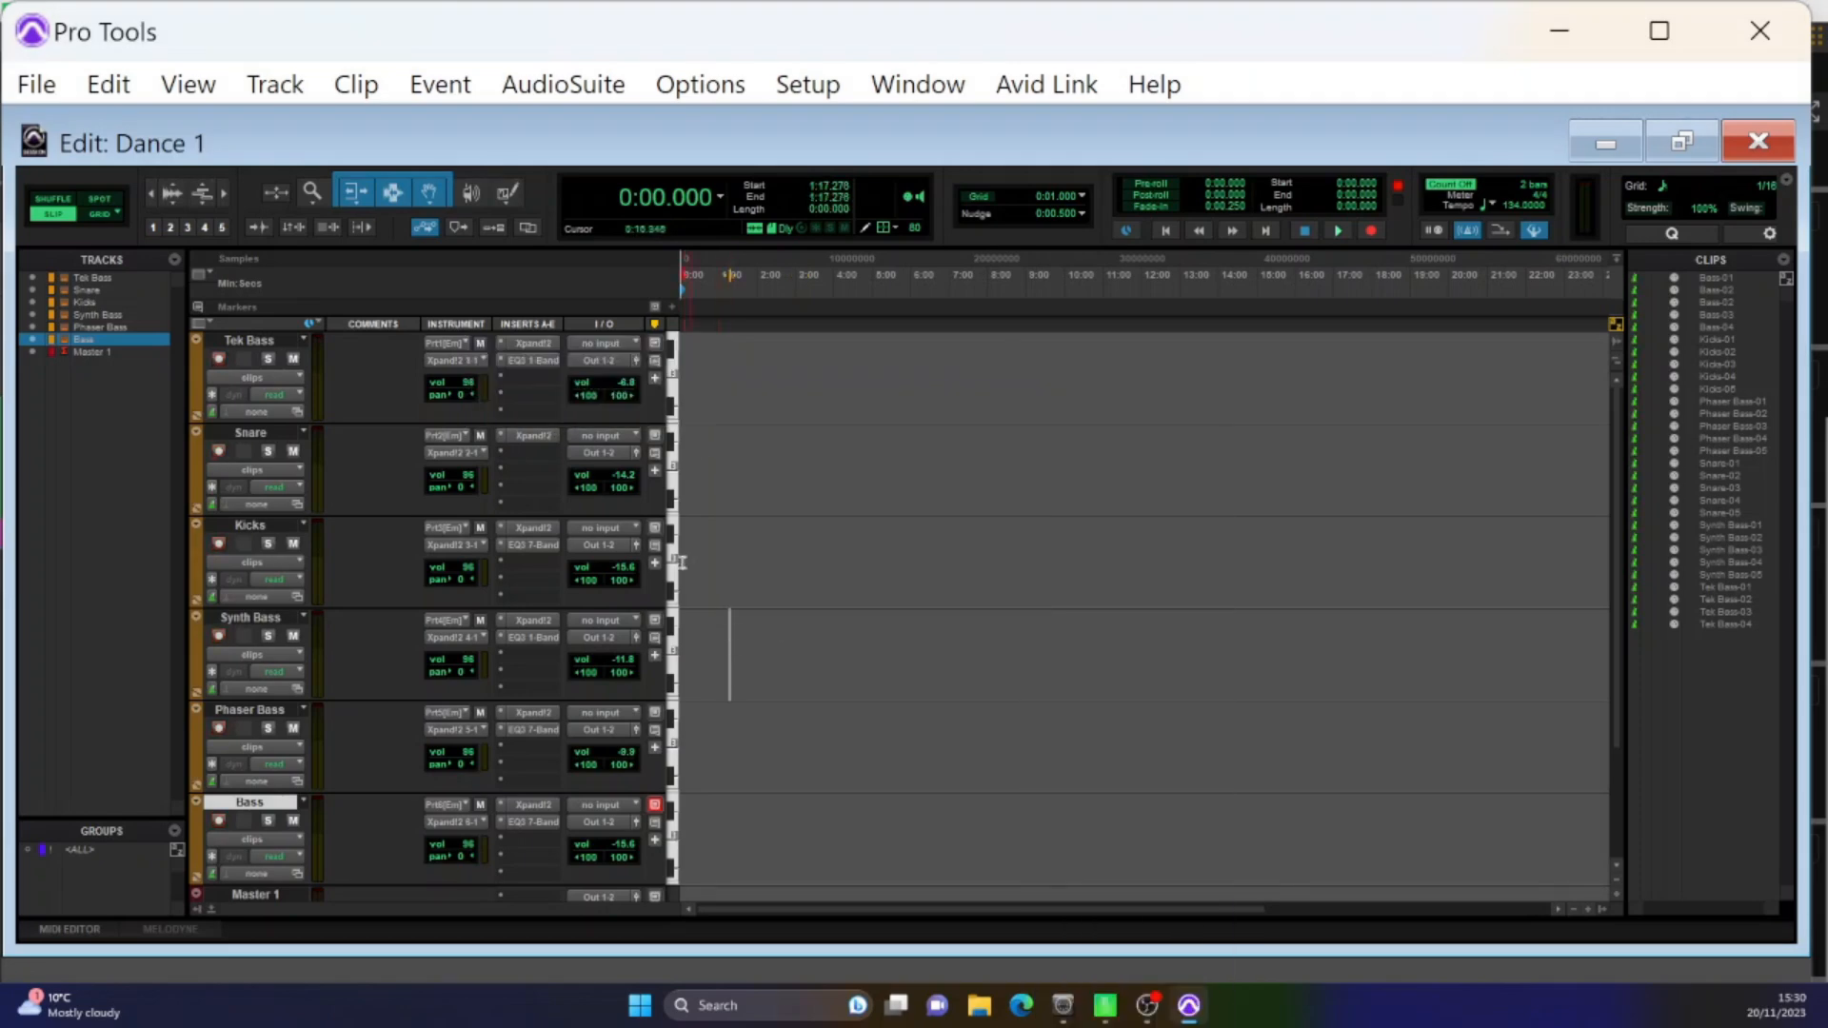
{"action": "left_click", "coordinate": [518, 342]}
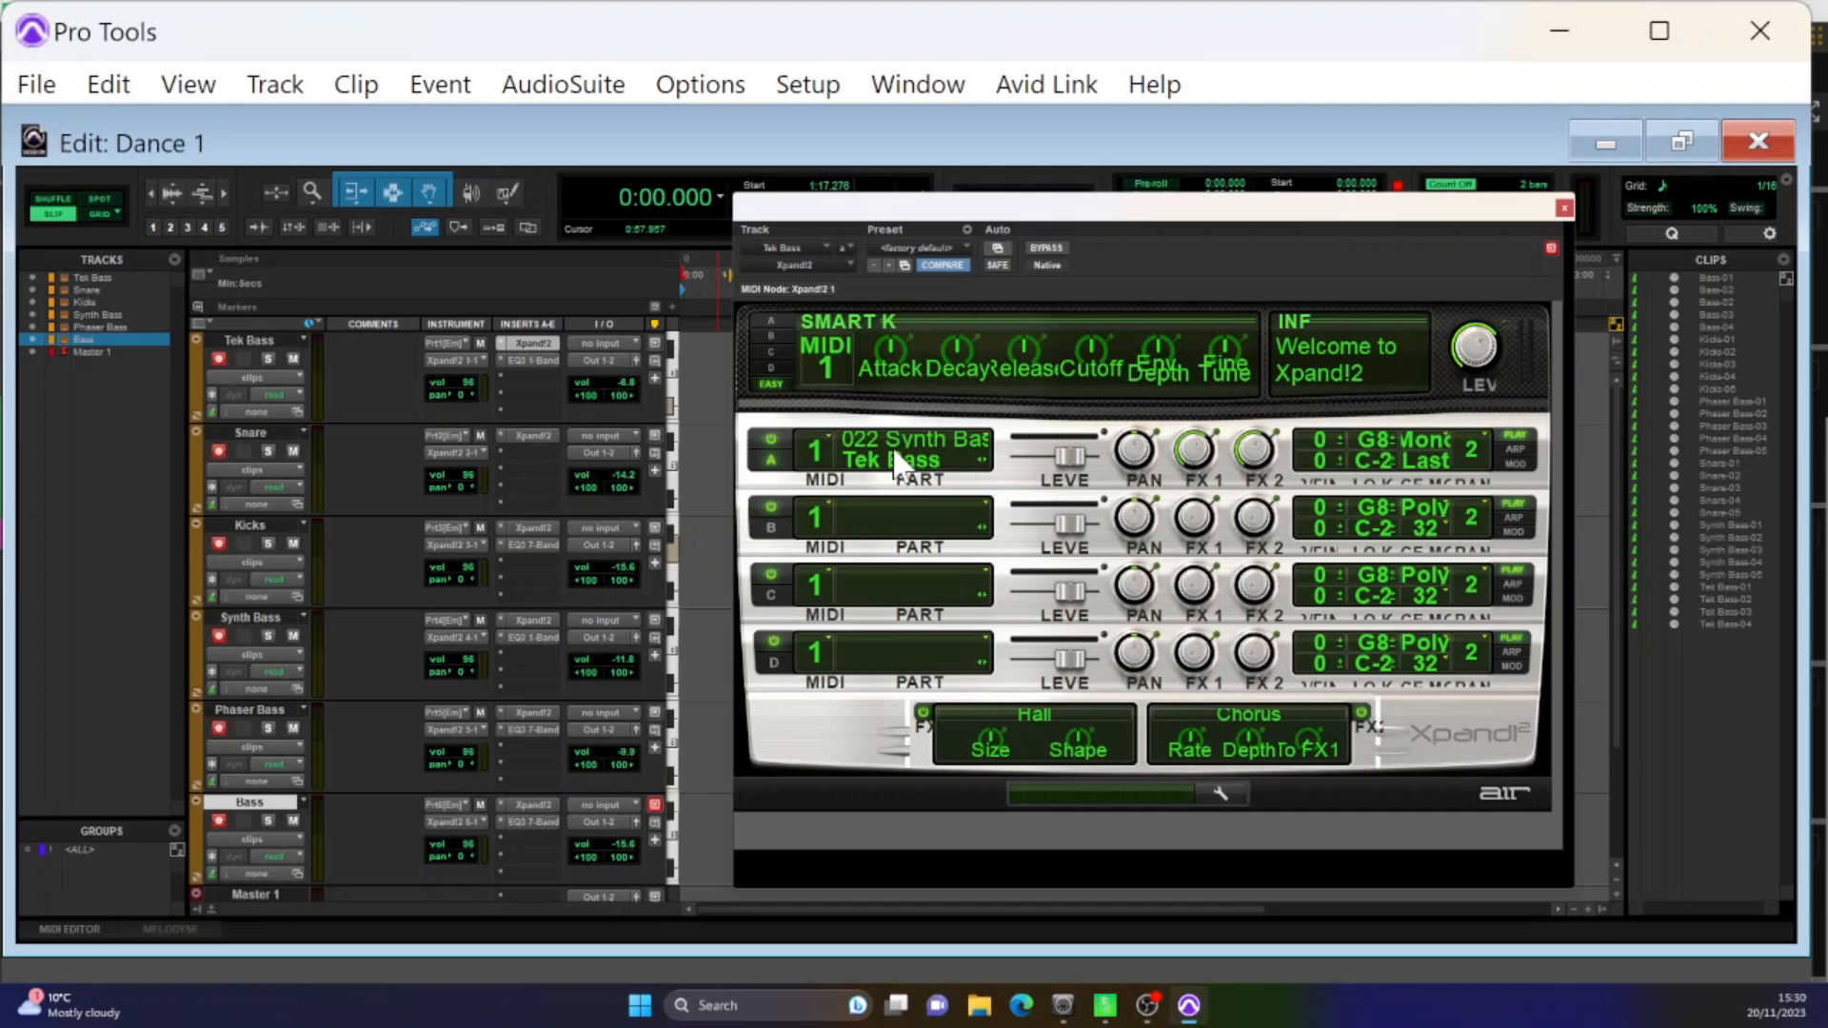
{"action": "left_click", "coordinate": [1564, 207]}
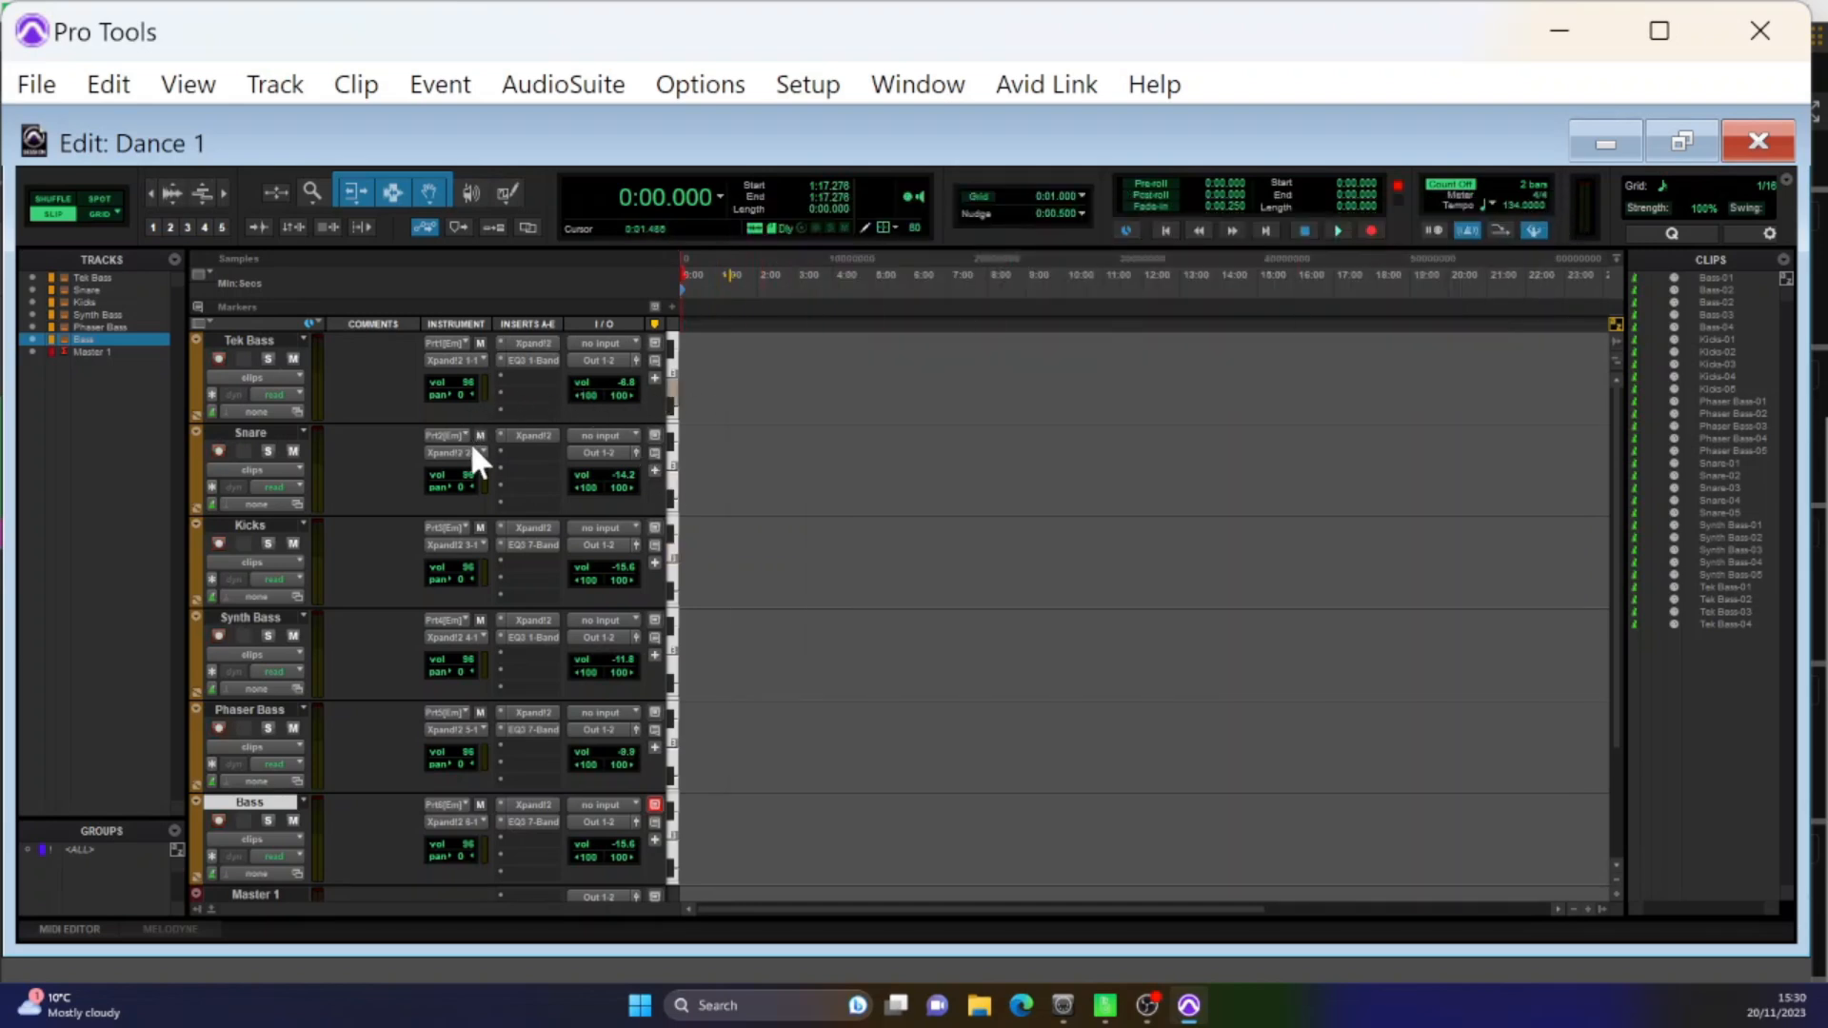
- Inspect the predefined MIDI input ports assigned to the Snare, Kicks and Synth Bass tracks
{"action": "left_click", "coordinate": [463, 433]}
{"action": "mouse_move", "coordinate": [548, 497]}
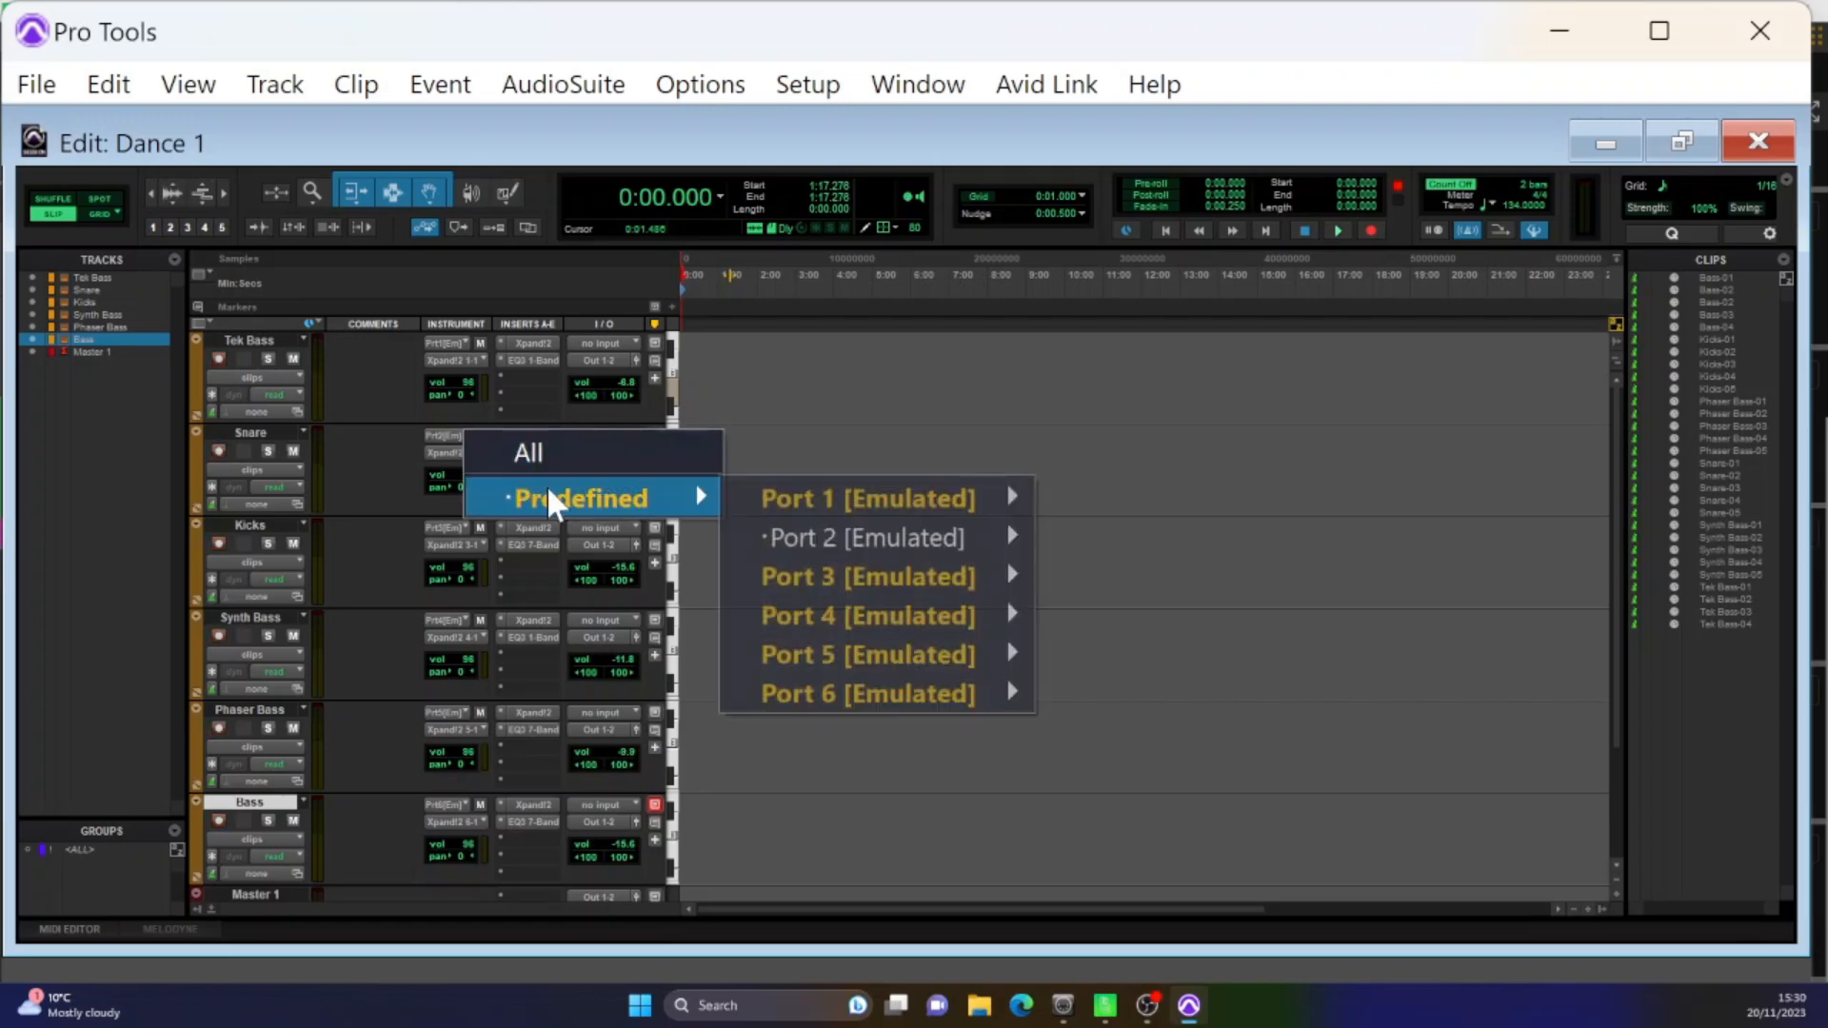
{"action": "left_click", "coordinate": [460, 522]}
{"action": "mouse_move", "coordinate": [625, 603]}
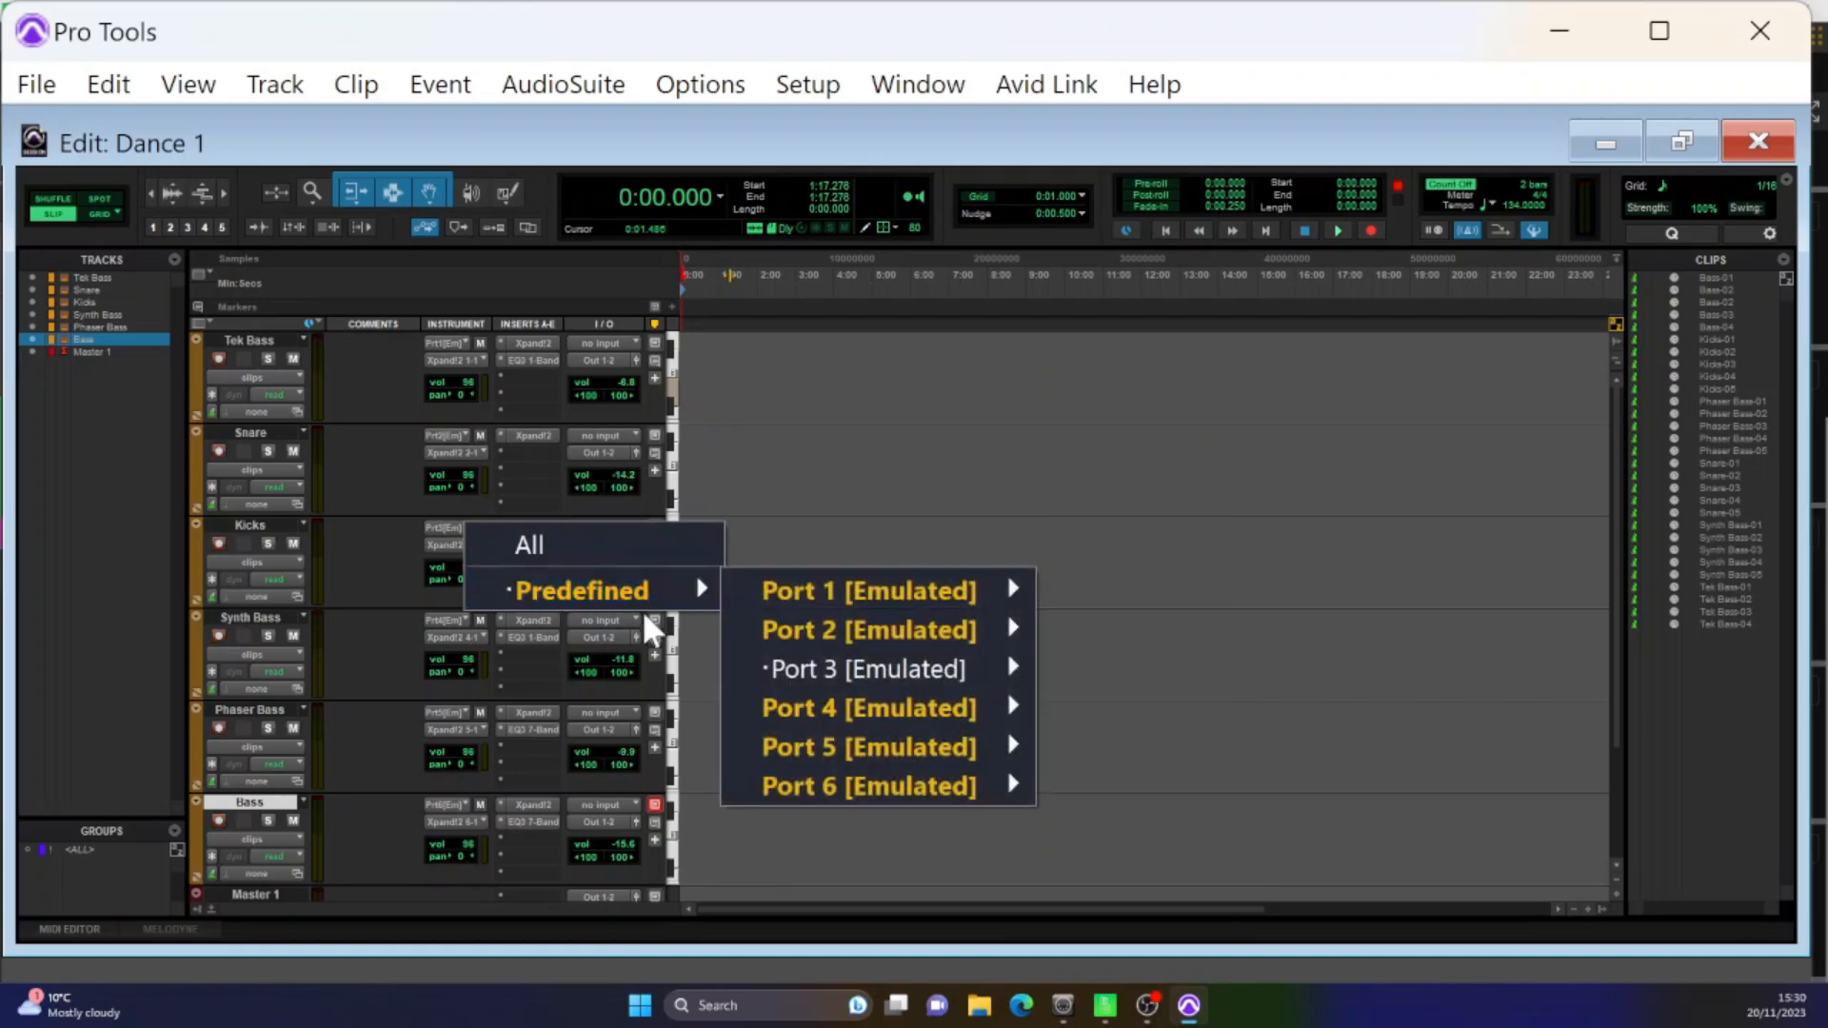
{"action": "mouse_move", "coordinate": [769, 674]}
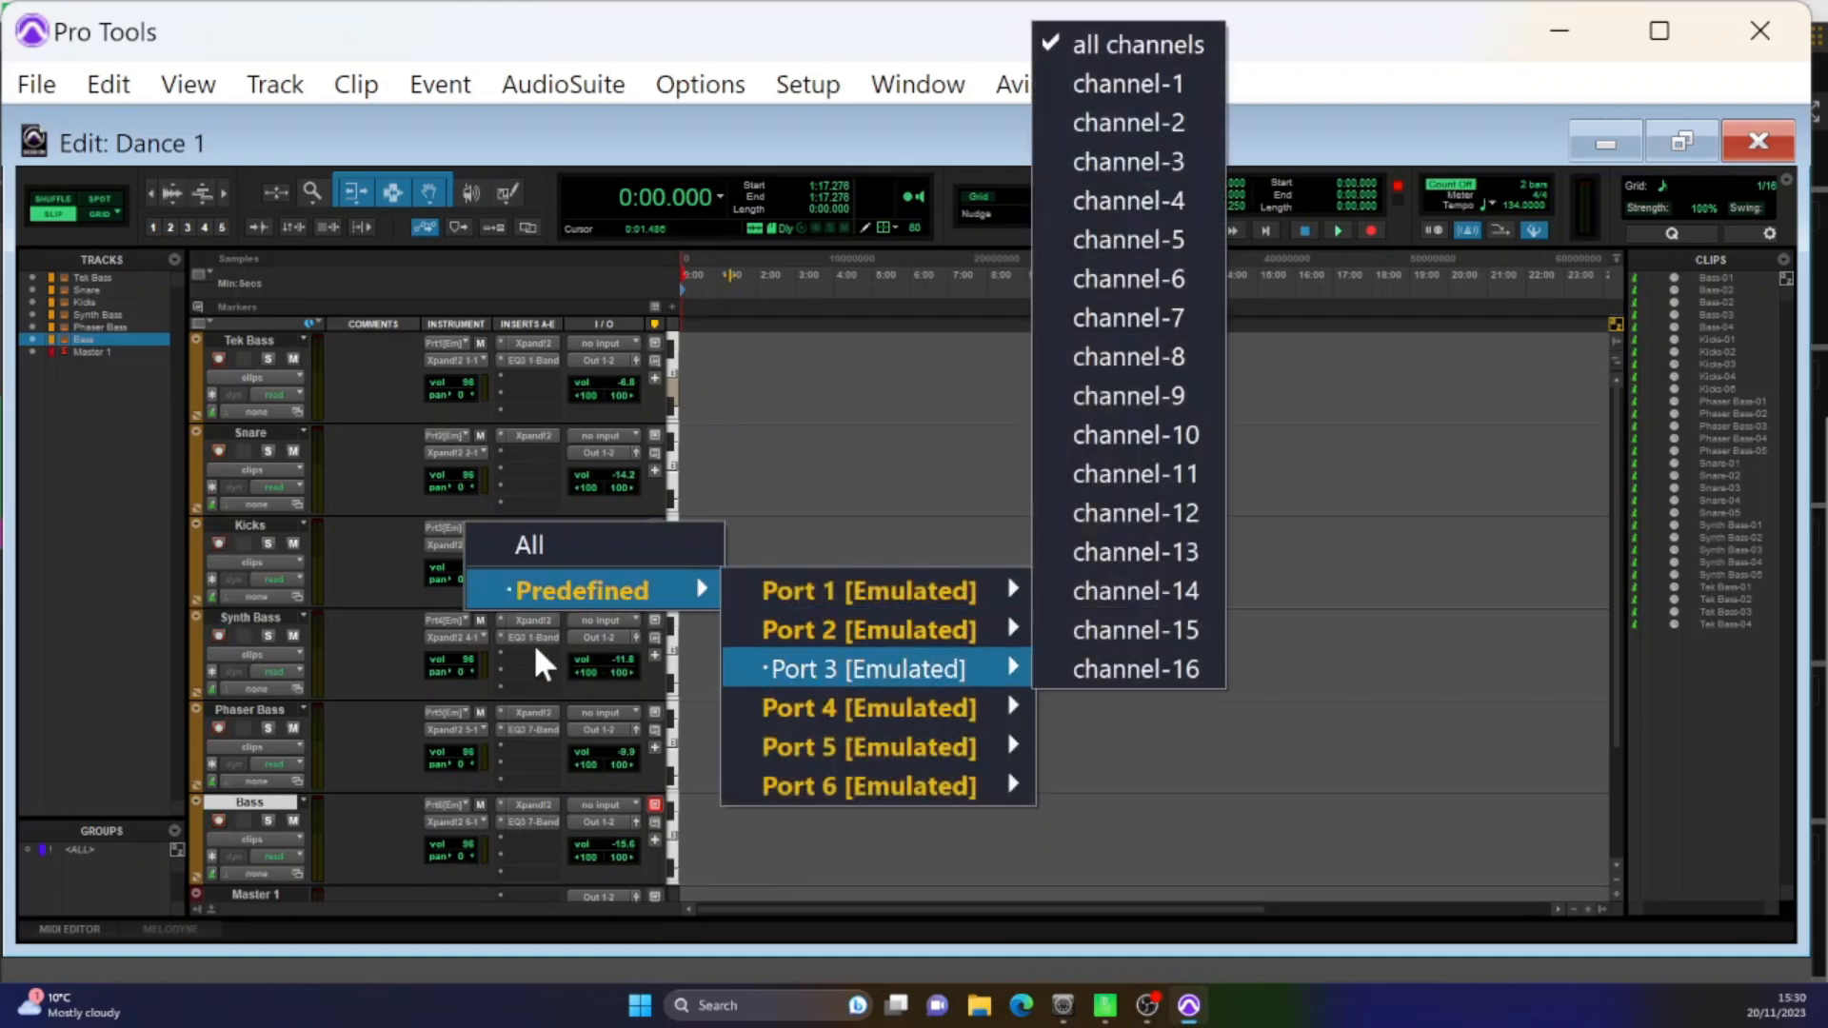
{"action": "left_click", "coordinate": [465, 614]}
{"action": "mouse_move", "coordinate": [684, 698]}
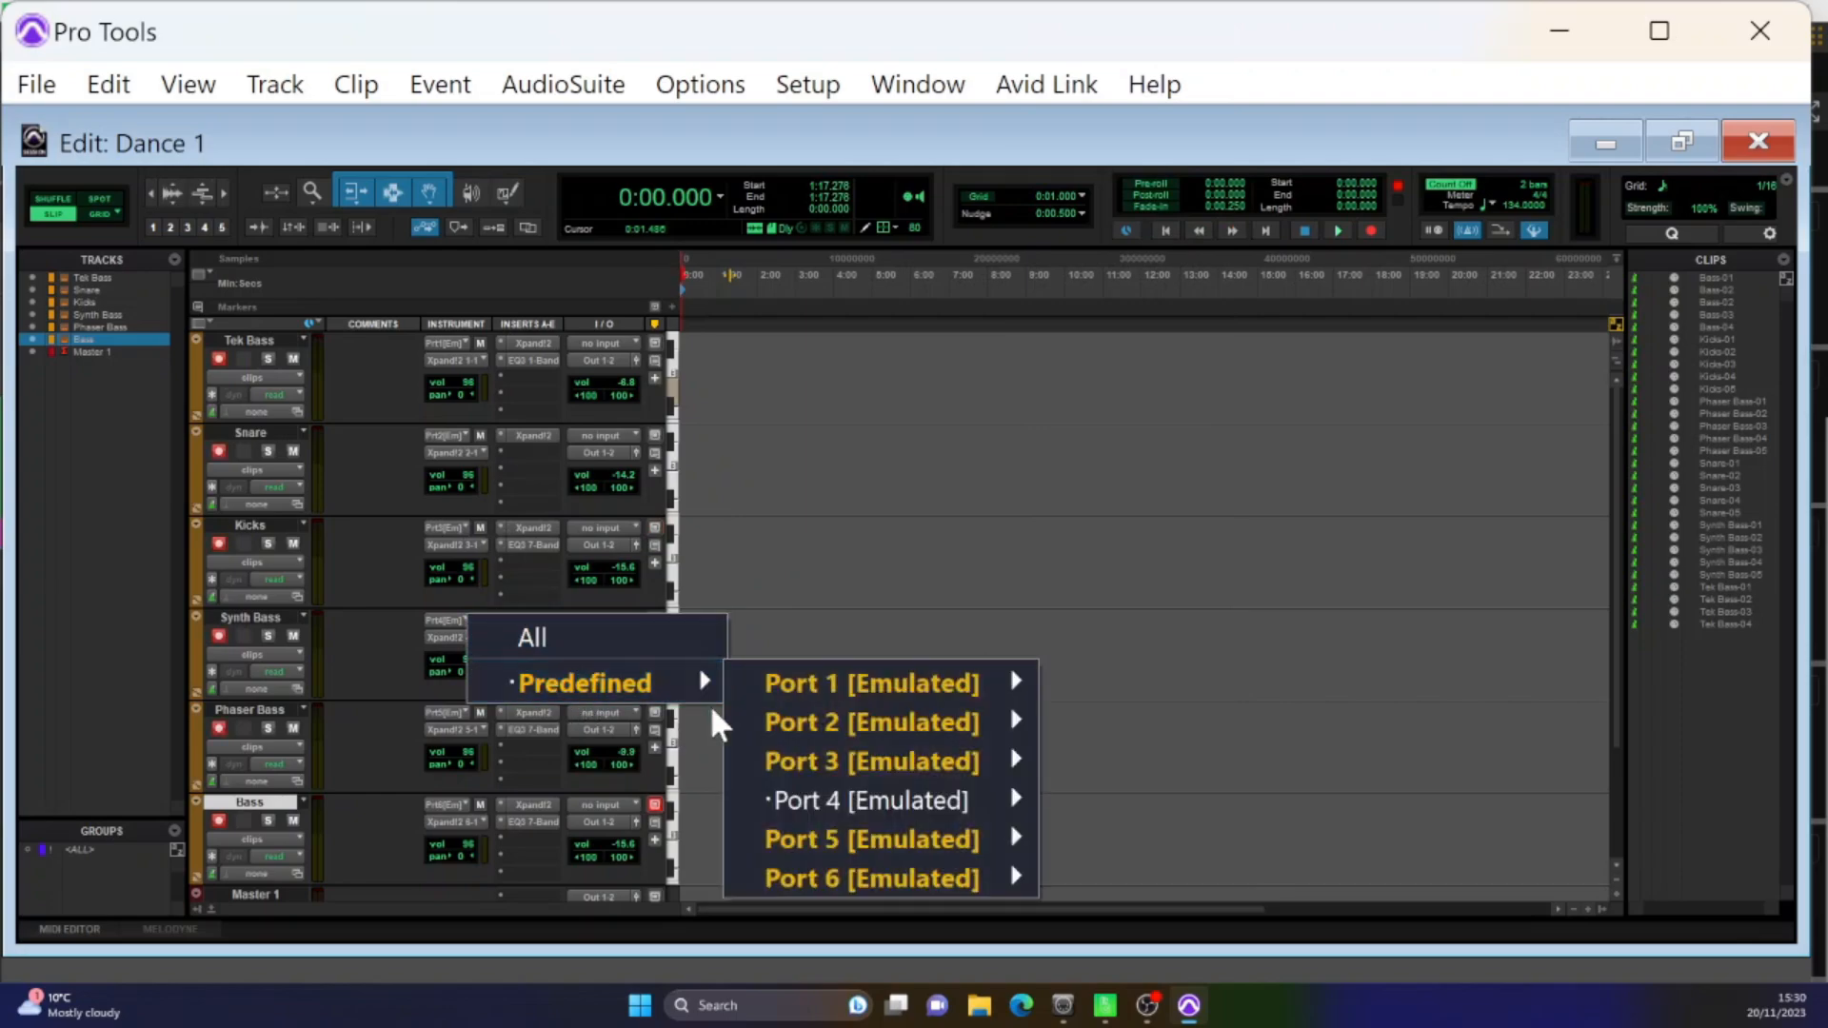
{"action": "mouse_move", "coordinate": [838, 762]}
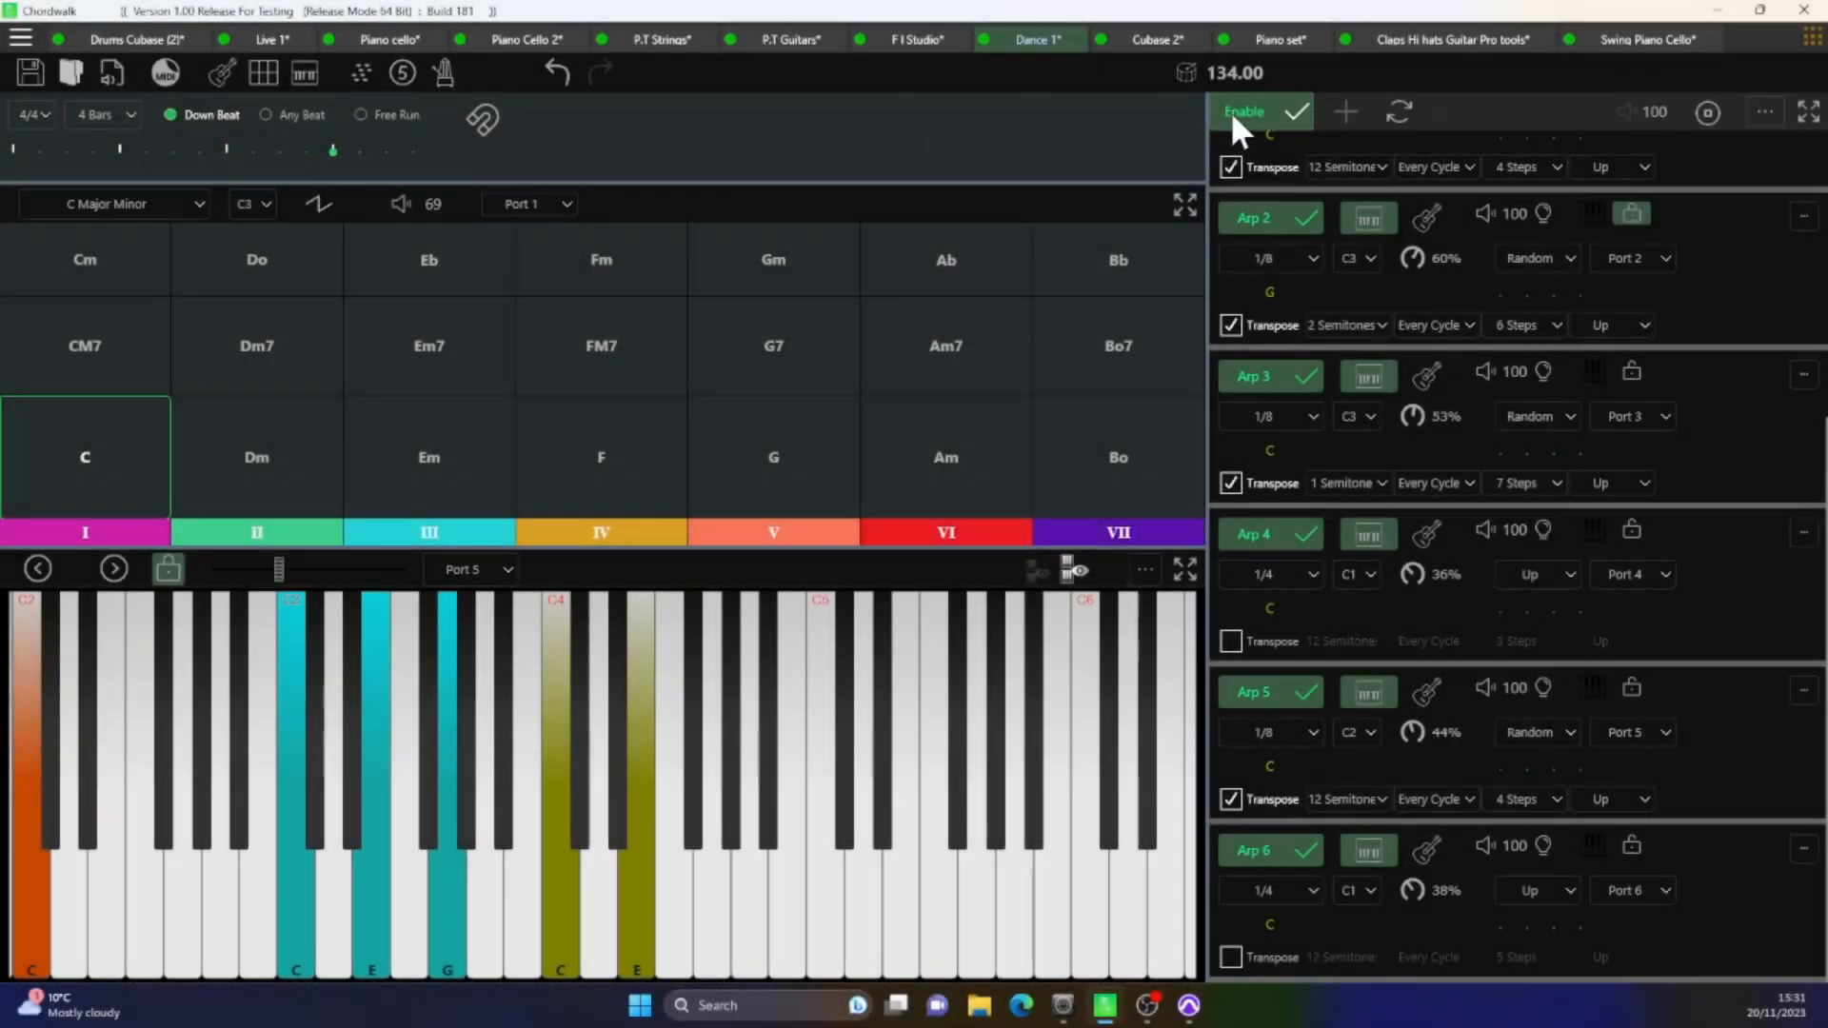
- Switch back to Chordwalk and turn off the arpeggiators globally
{"action": "left_click", "coordinate": [1243, 116]}
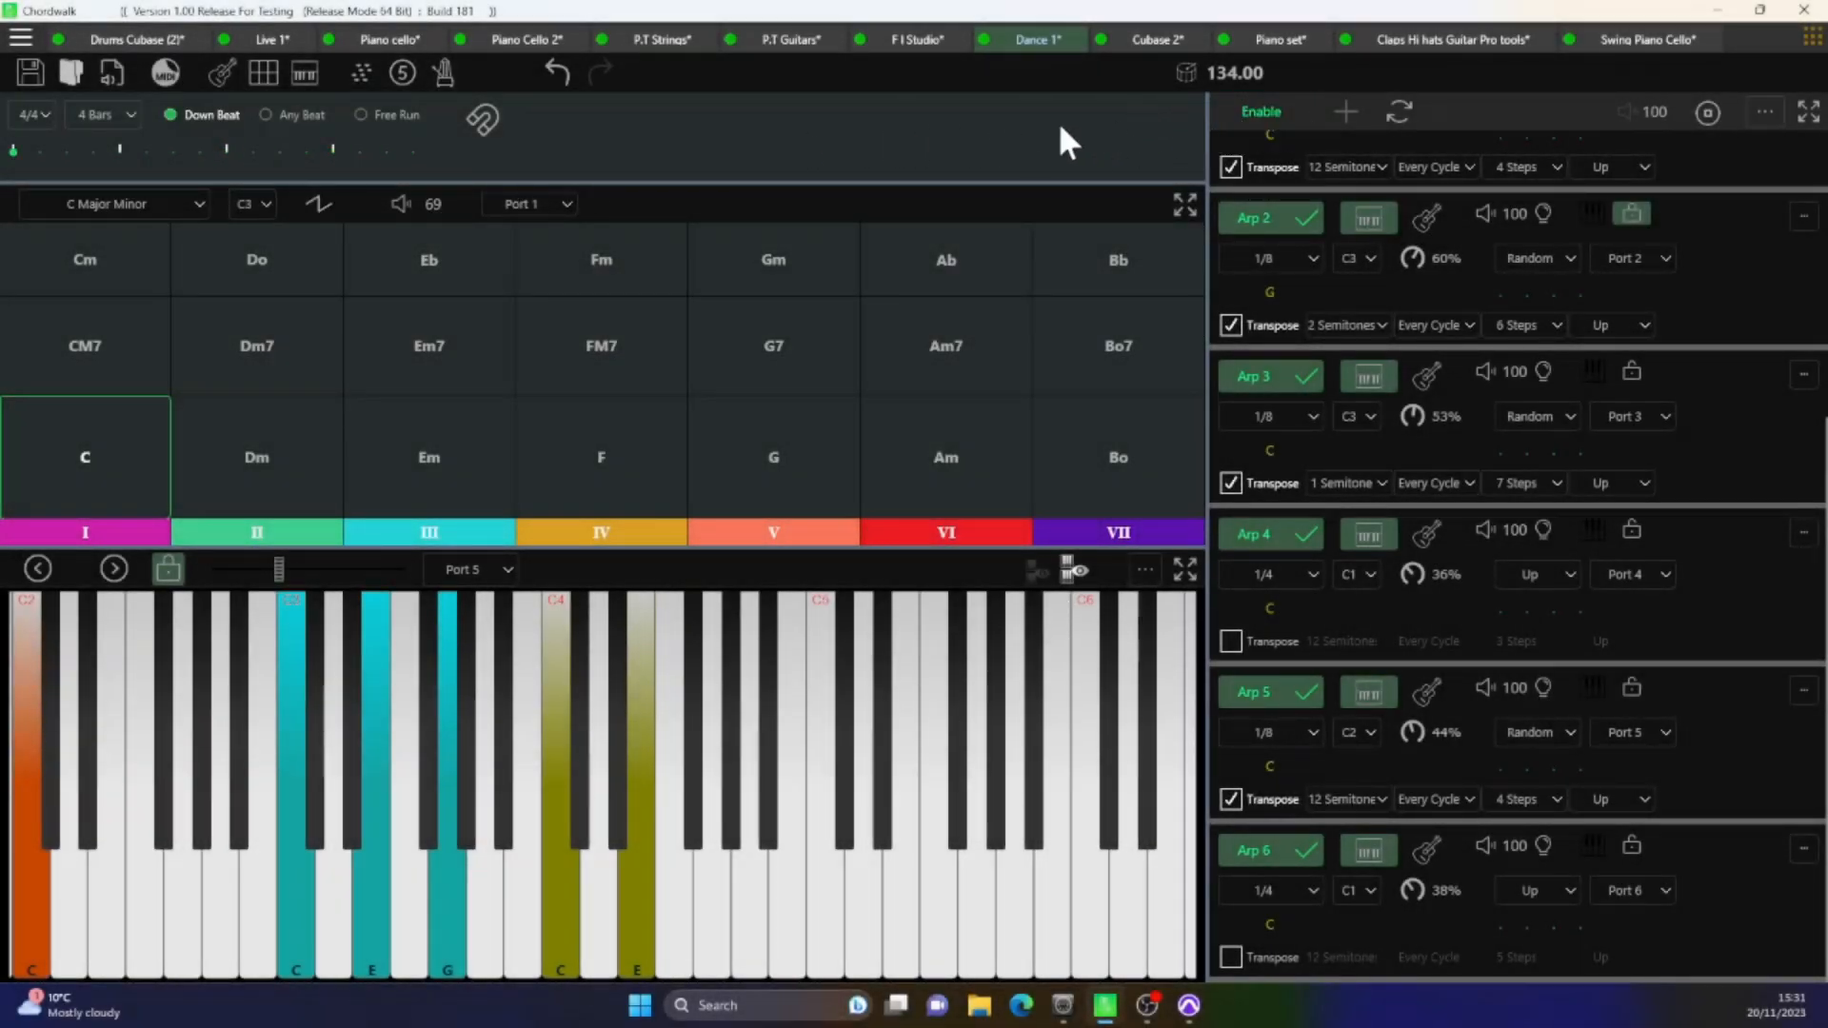
- Try the 3/4 and 6/8 time signatures for the beat counter and return it to 4/4
{"action": "left_click", "coordinate": [43, 113]}
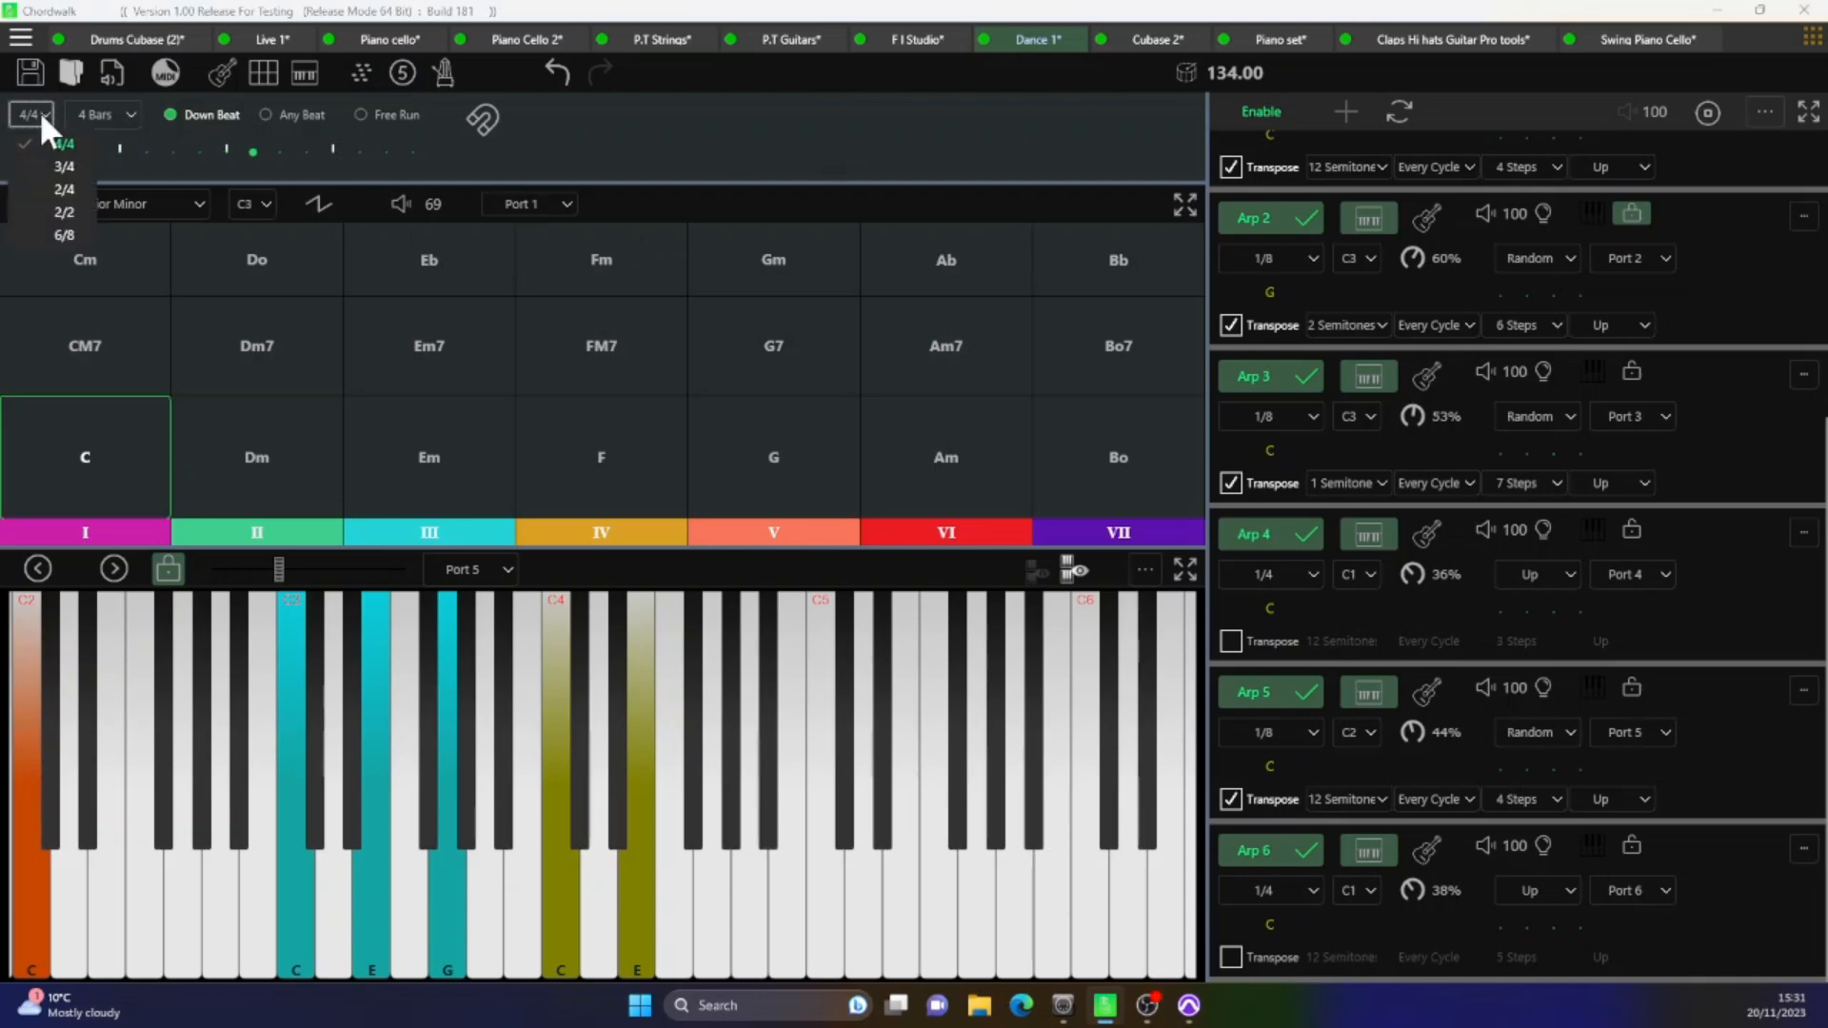
{"action": "left_click", "coordinate": [59, 167]}
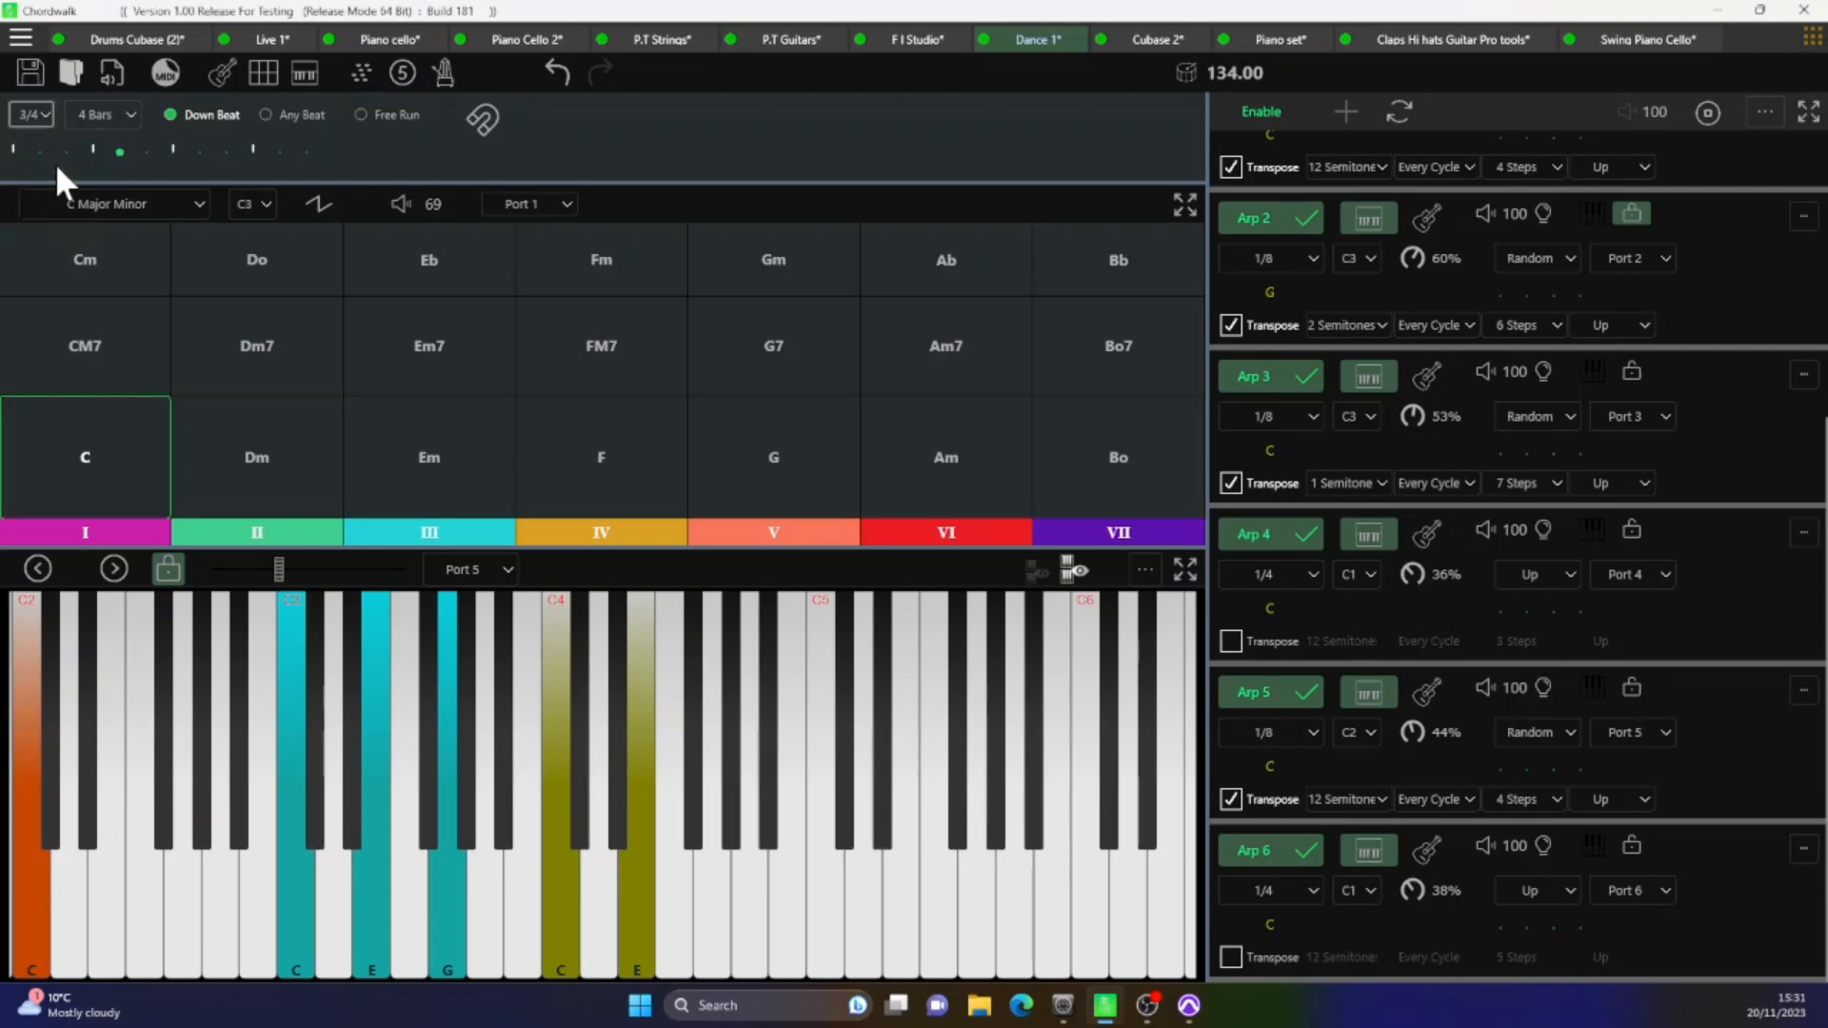
{"action": "left_click", "coordinate": [40, 112]}
{"action": "left_click", "coordinate": [49, 230]}
{"action": "left_click", "coordinate": [130, 112]}
{"action": "left_click", "coordinate": [47, 112]}
{"action": "left_click", "coordinate": [48, 111]}
{"action": "left_click", "coordinate": [47, 187]}
- Try a beat counter length of 16 bars and set it back to 4 bars
{"action": "left_click", "coordinate": [120, 114]}
{"action": "left_click", "coordinate": [114, 159]}
{"action": "left_click", "coordinate": [130, 114]}
{"action": "left_click", "coordinate": [135, 188]}
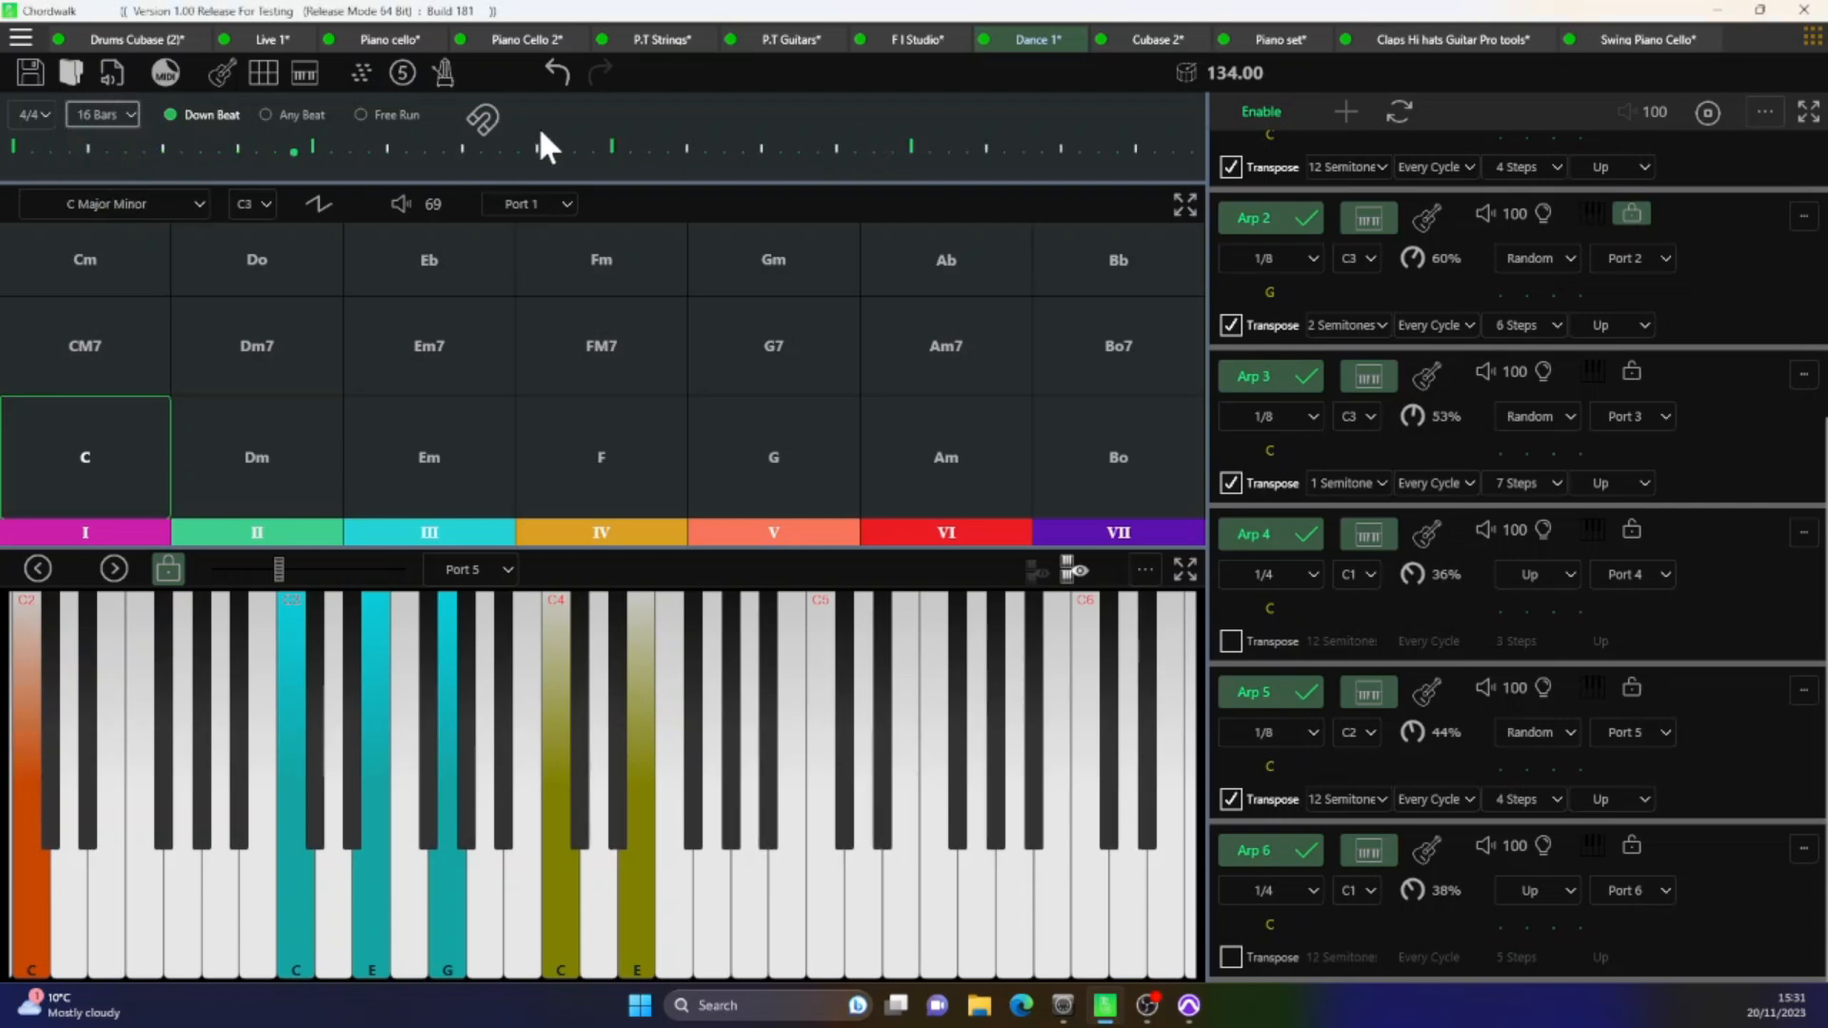
{"action": "left_click", "coordinate": [129, 109]}
{"action": "left_click", "coordinate": [129, 141]}
- Set chord changes to Free Run and play F, Am, Bo, Am, G, F, Em, Dm and C on the pads
{"action": "left_click", "coordinate": [404, 112]}
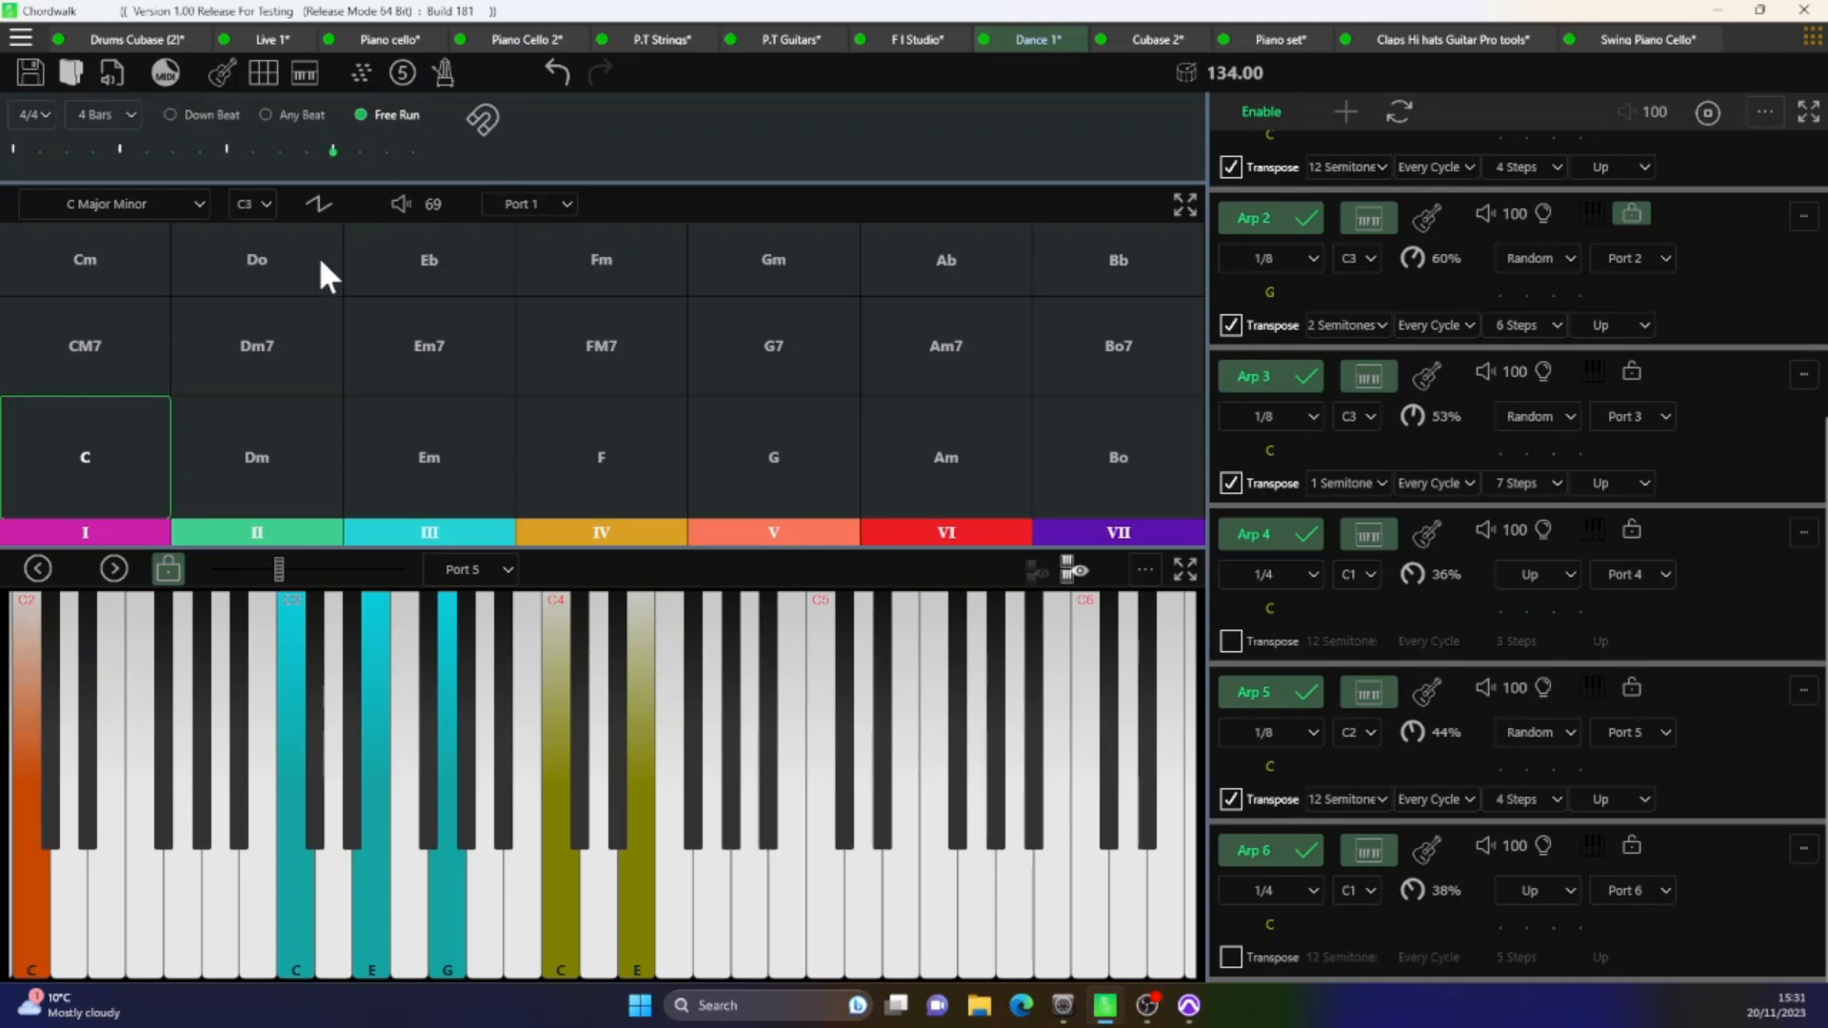
{"action": "left_click", "coordinate": [576, 447]}
{"action": "left_click", "coordinate": [1024, 447]}
{"action": "left_click", "coordinate": [1085, 457]}
{"action": "left_click", "coordinate": [913, 457]}
{"action": "left_click", "coordinate": [733, 459]}
{"action": "left_click", "coordinate": [609, 457]}
{"action": "left_click", "coordinate": [438, 457]}
{"action": "left_click", "coordinate": [286, 457]}
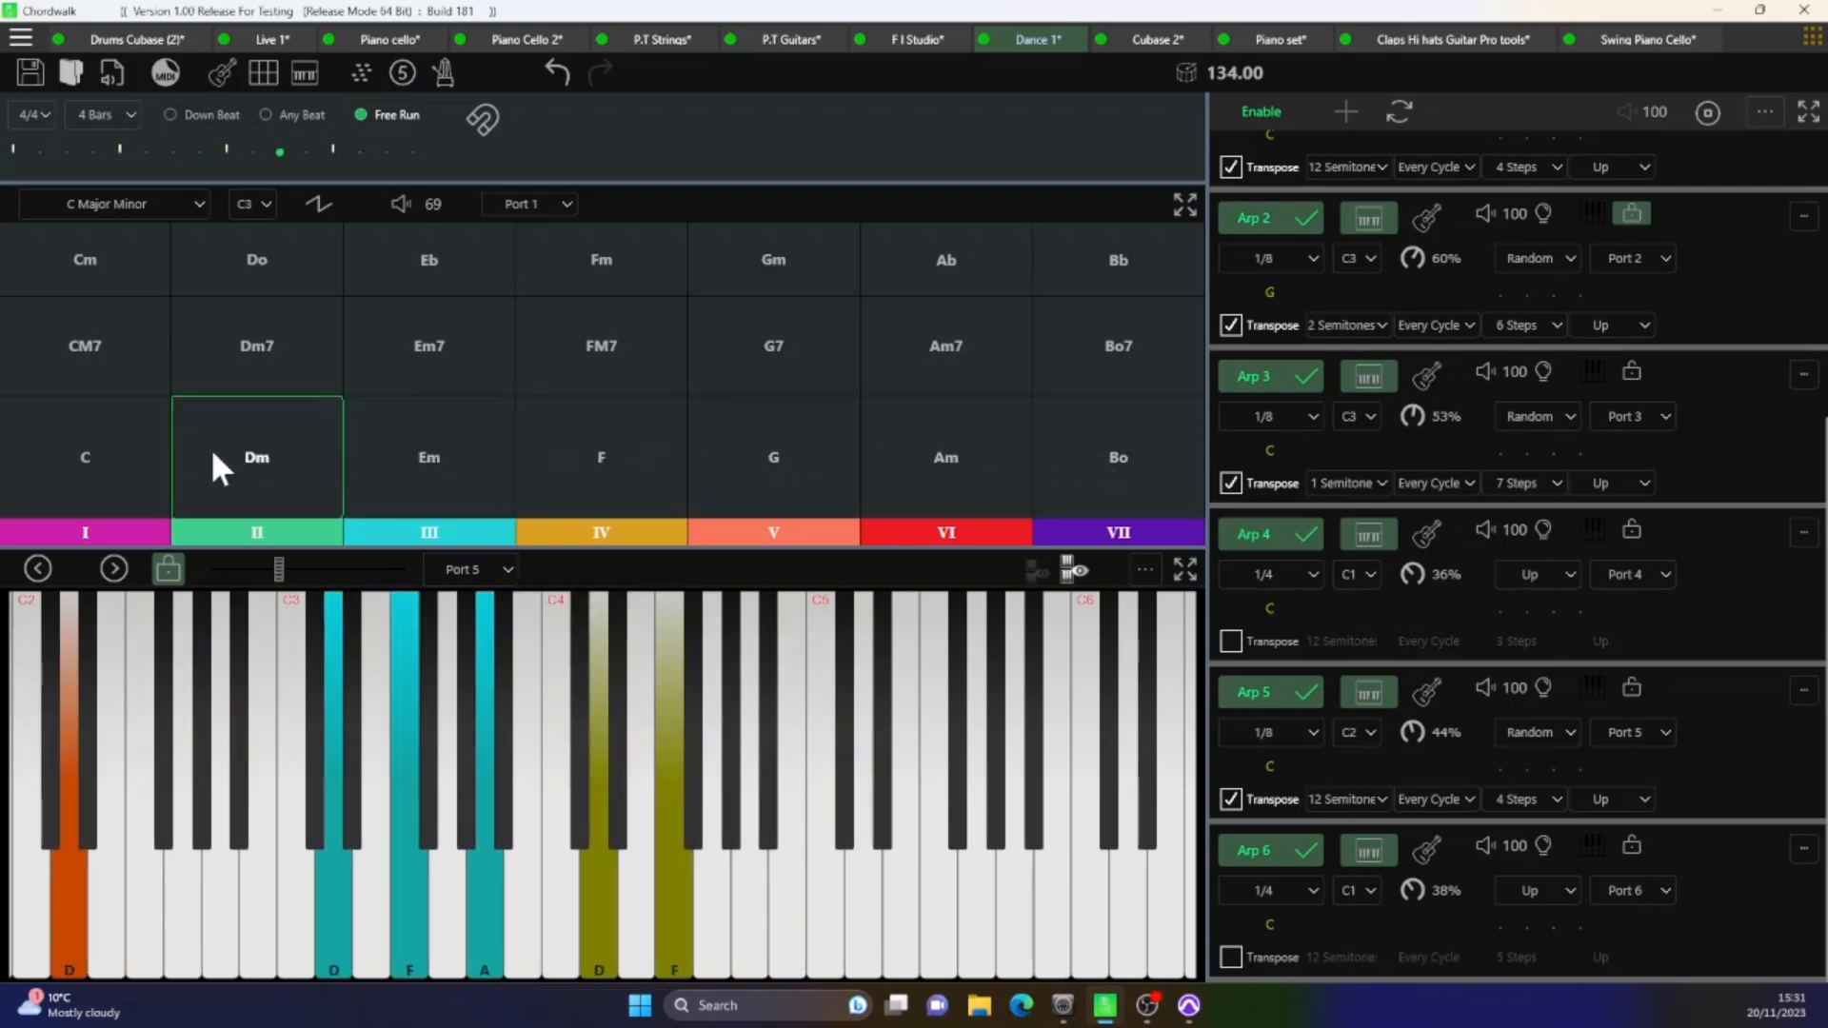
{"action": "left_click", "coordinate": [143, 457]}
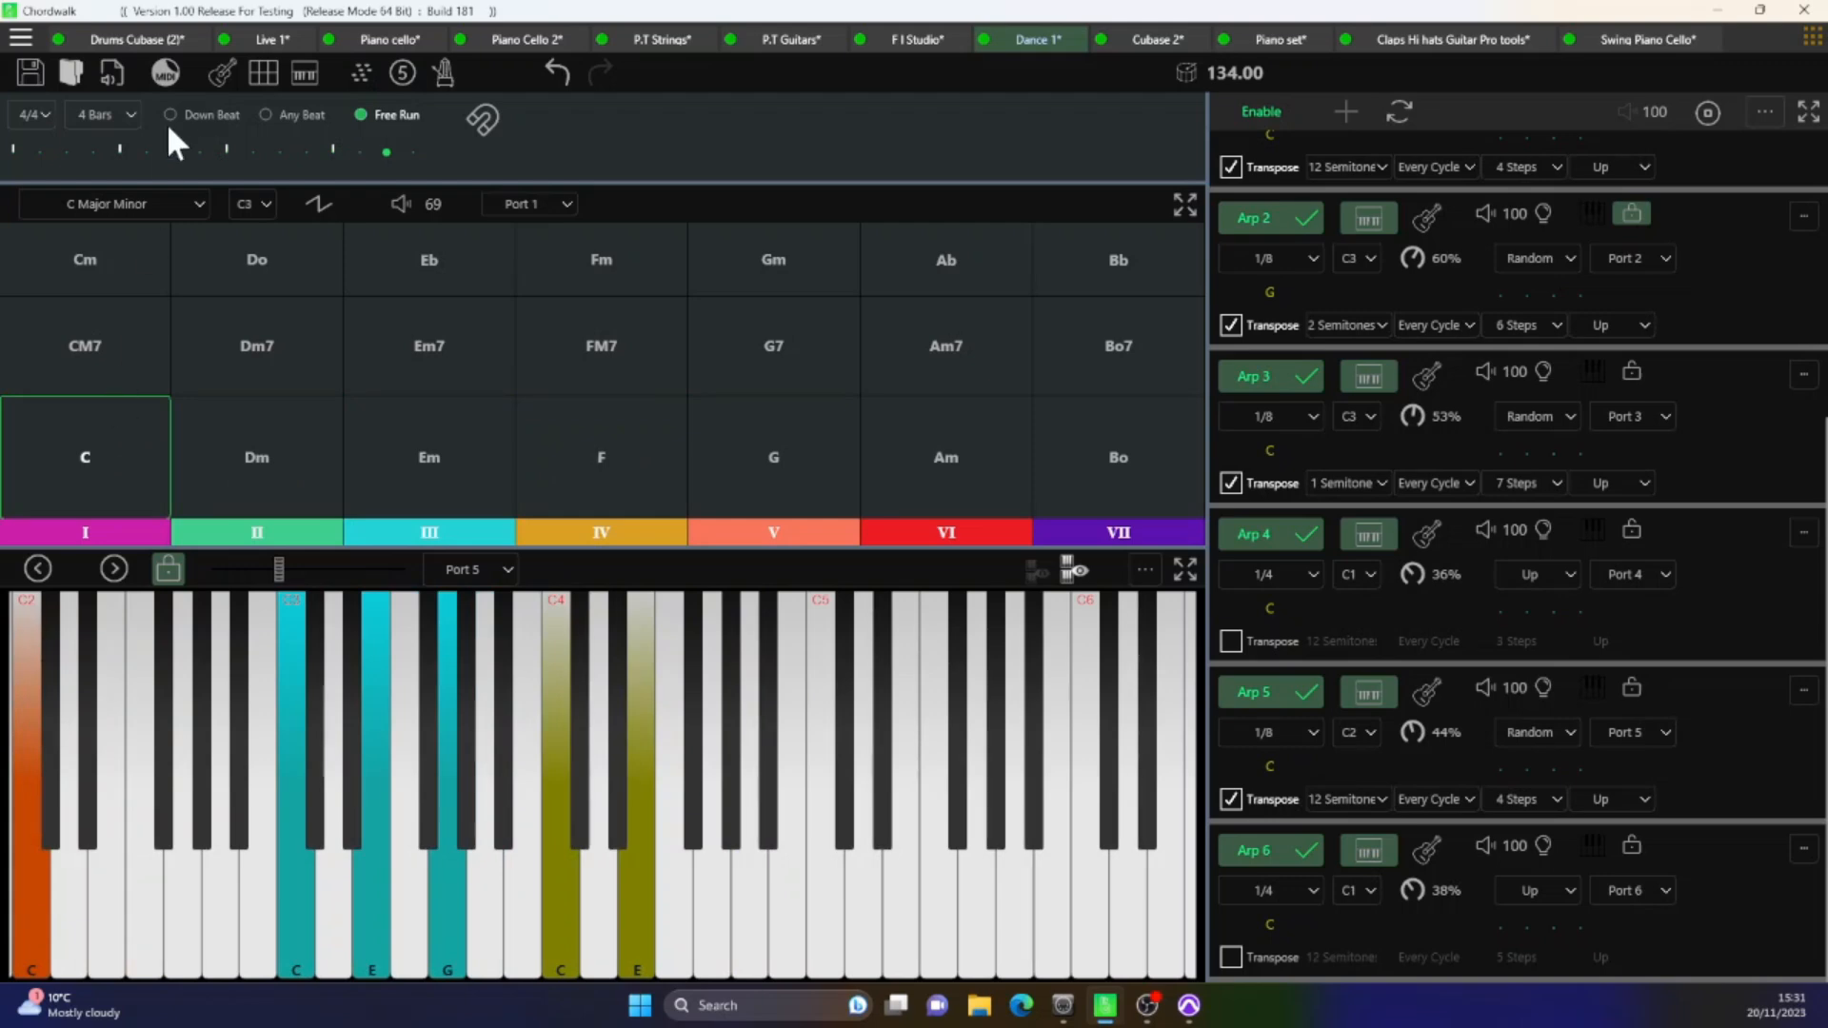
- Try Any Beat for chord changes, set them back to Down Beat, and play the C, Em and G chords
{"action": "left_click", "coordinate": [295, 114]}
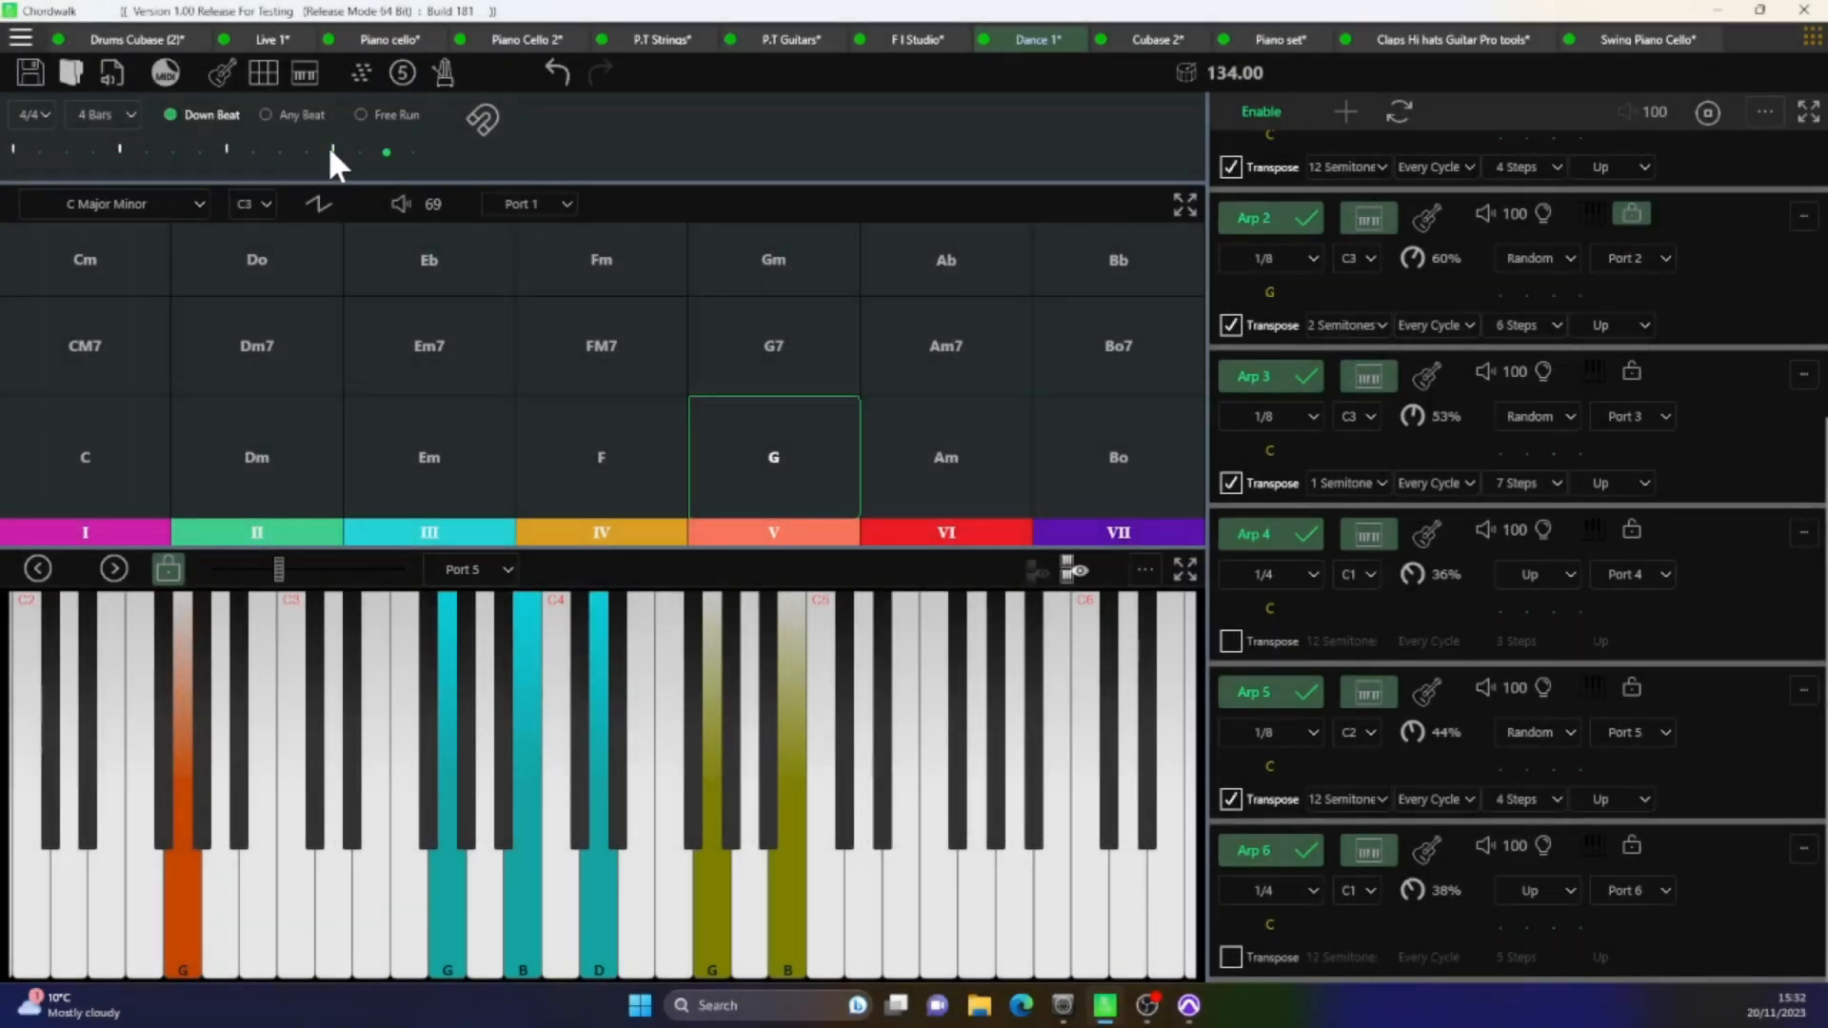
{"action": "left_click", "coordinate": [105, 436]}
{"action": "left_click", "coordinate": [470, 449]}
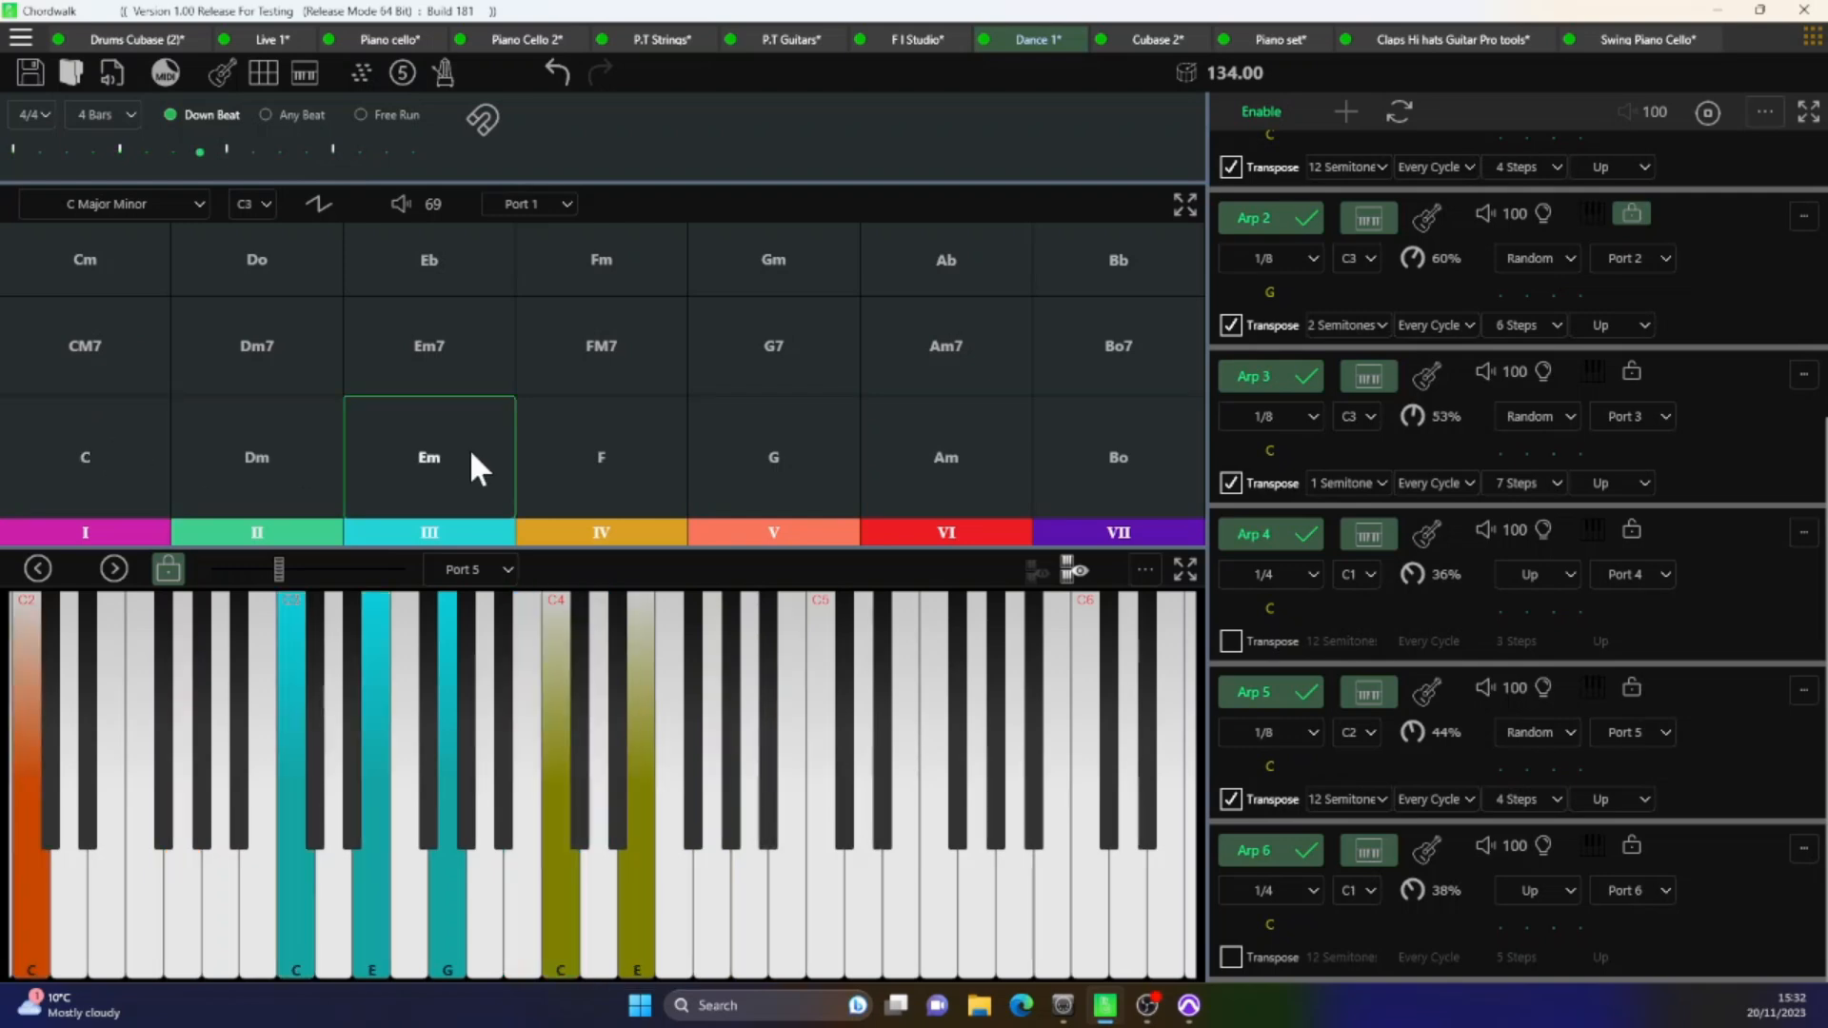
{"action": "left_click", "coordinate": [695, 467]}
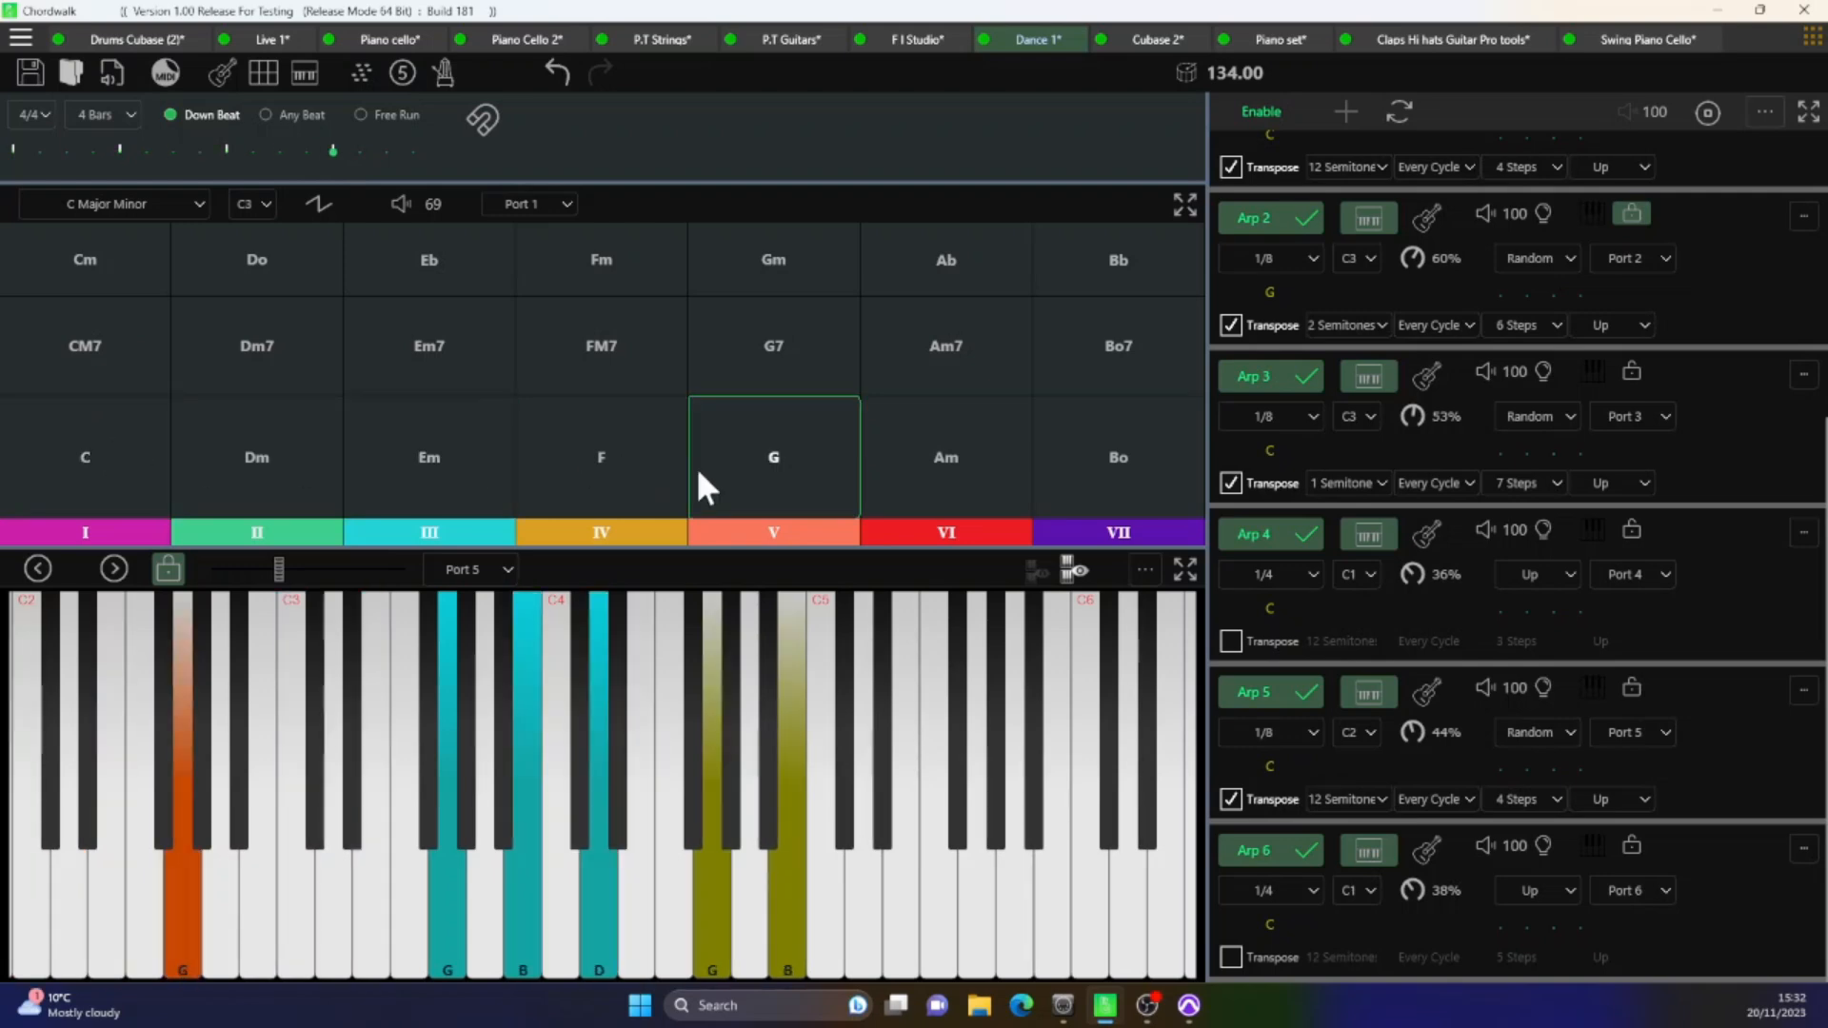
- Play the F chord and return to the C chord on the chord pads
{"action": "left_click", "coordinate": [615, 471]}
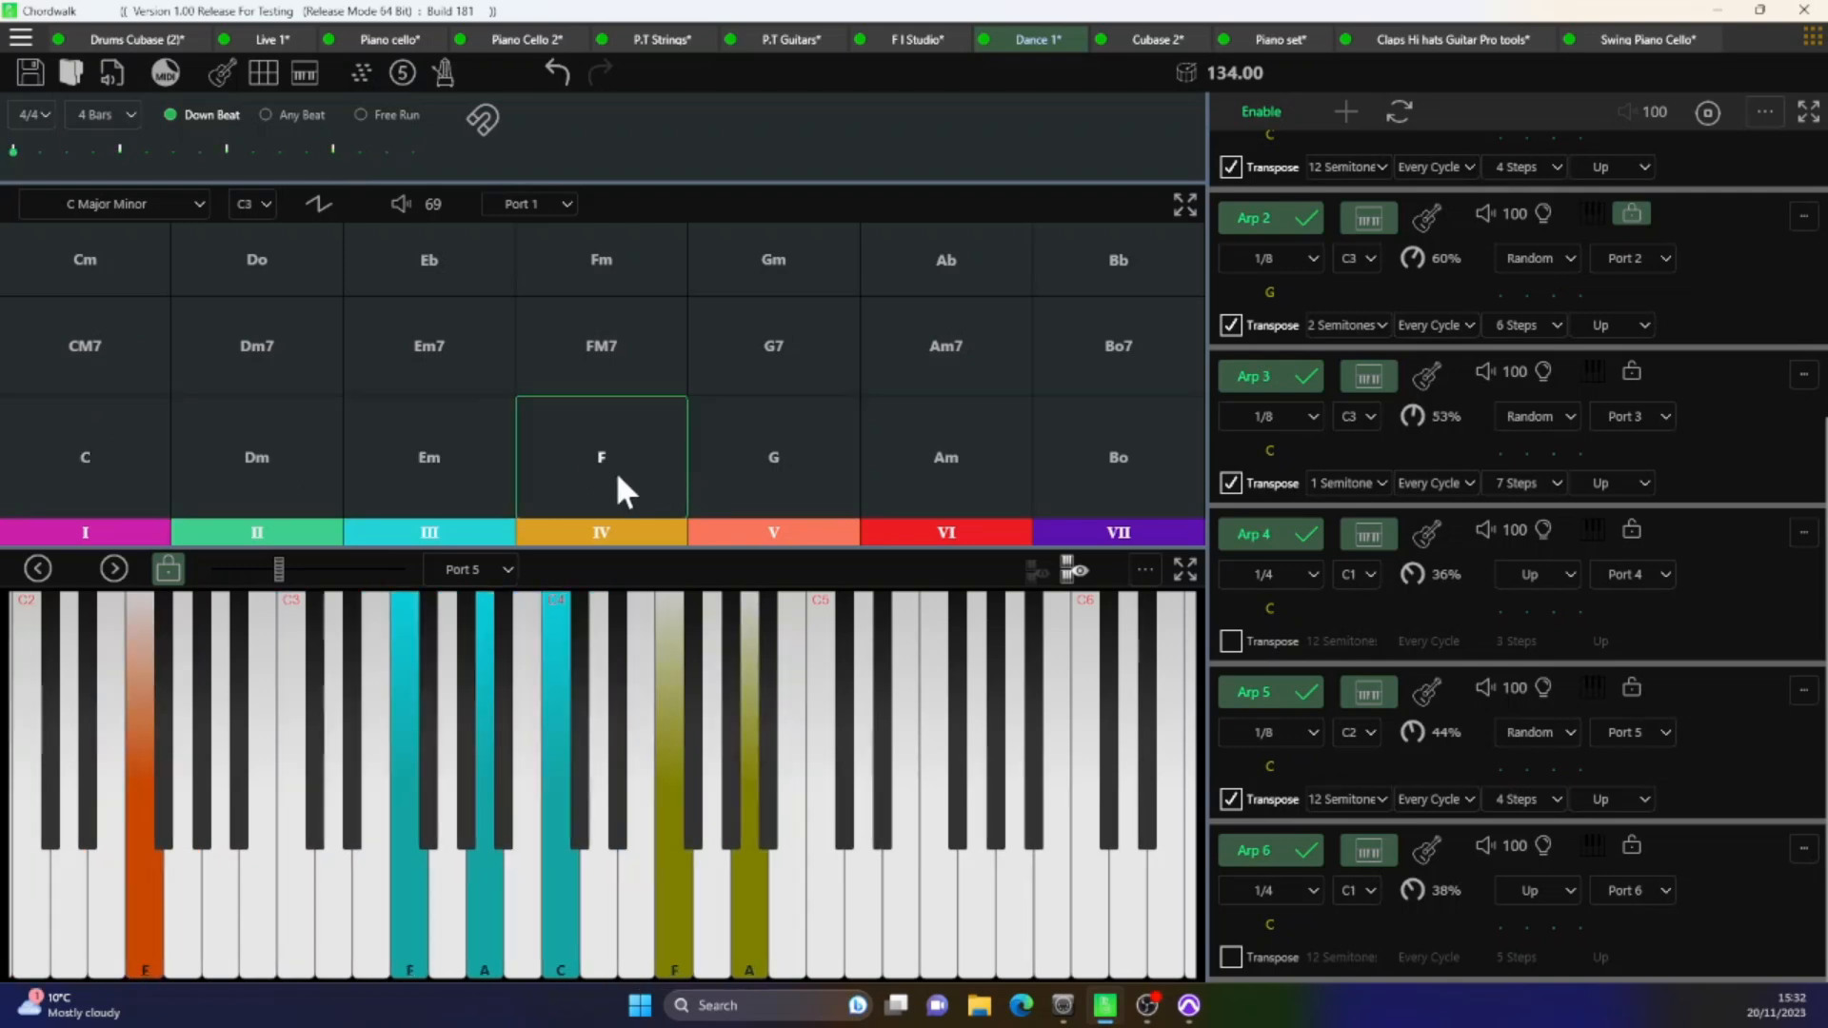
{"action": "left_click", "coordinate": [122, 443]}
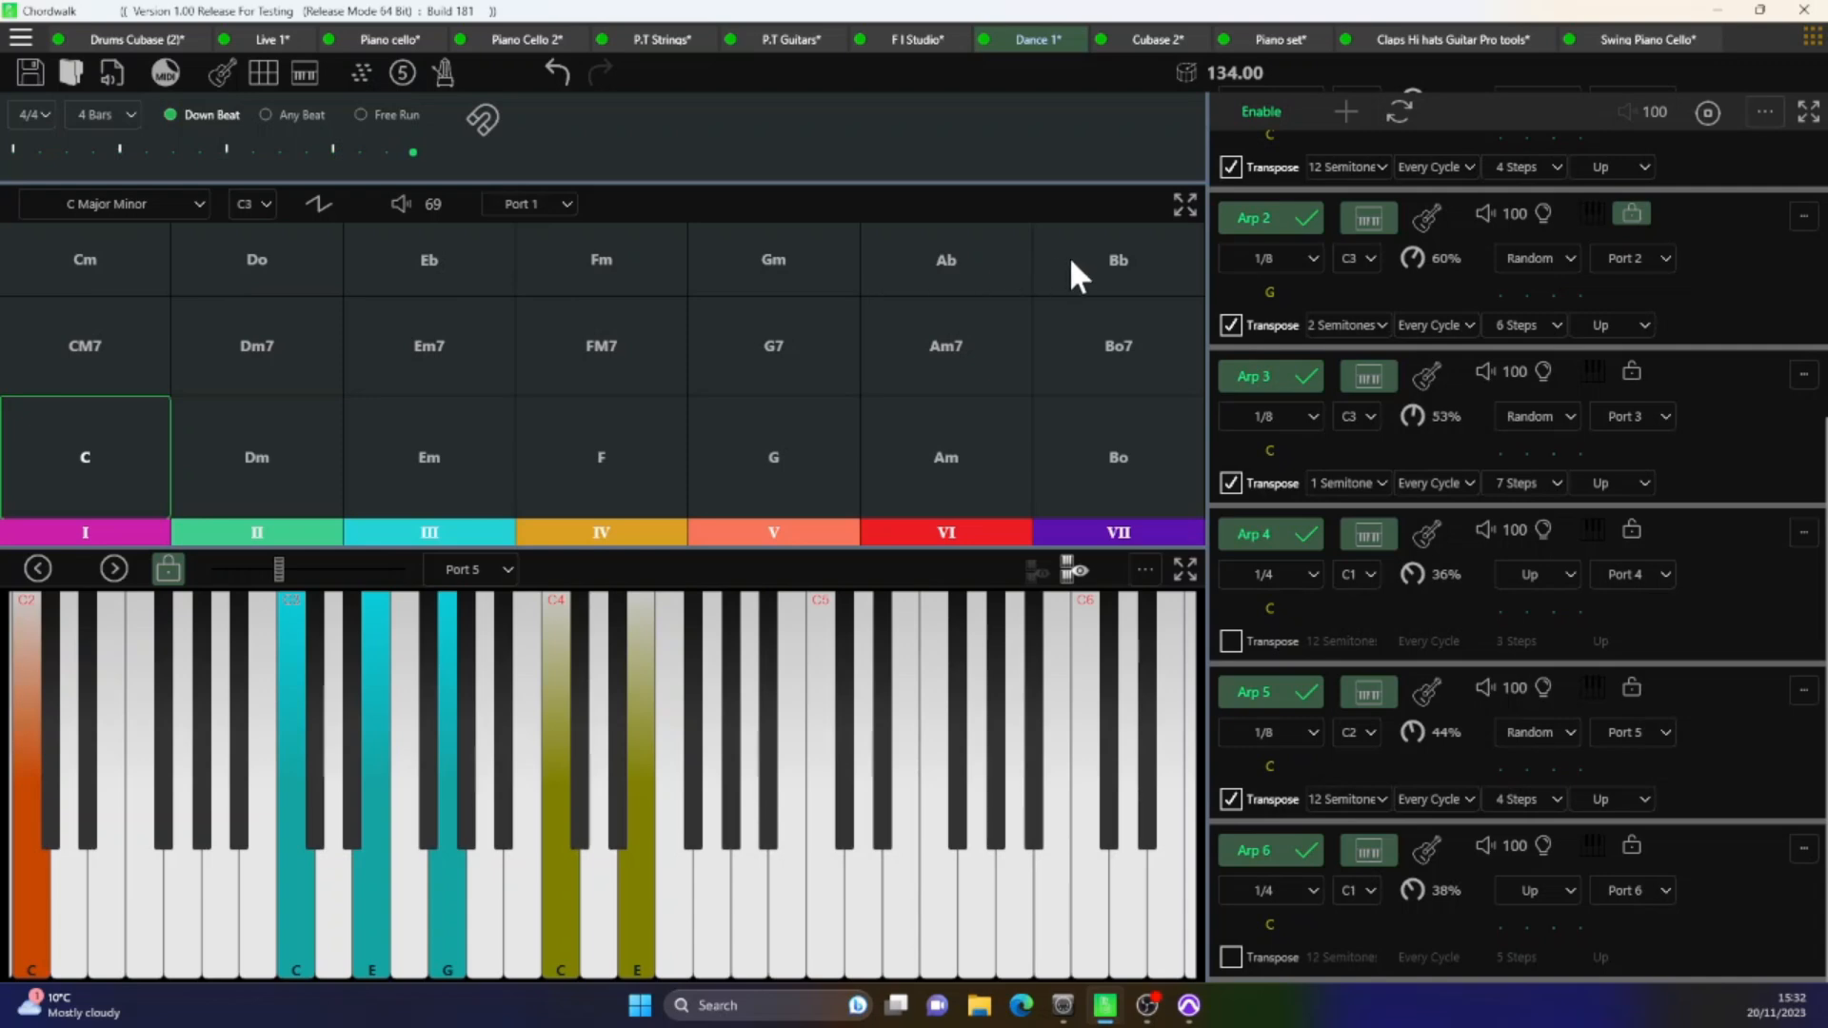
- Try the F Sharp Minor scale for the chord pads and play its F#m chord
{"action": "left_click", "coordinate": [197, 202]}
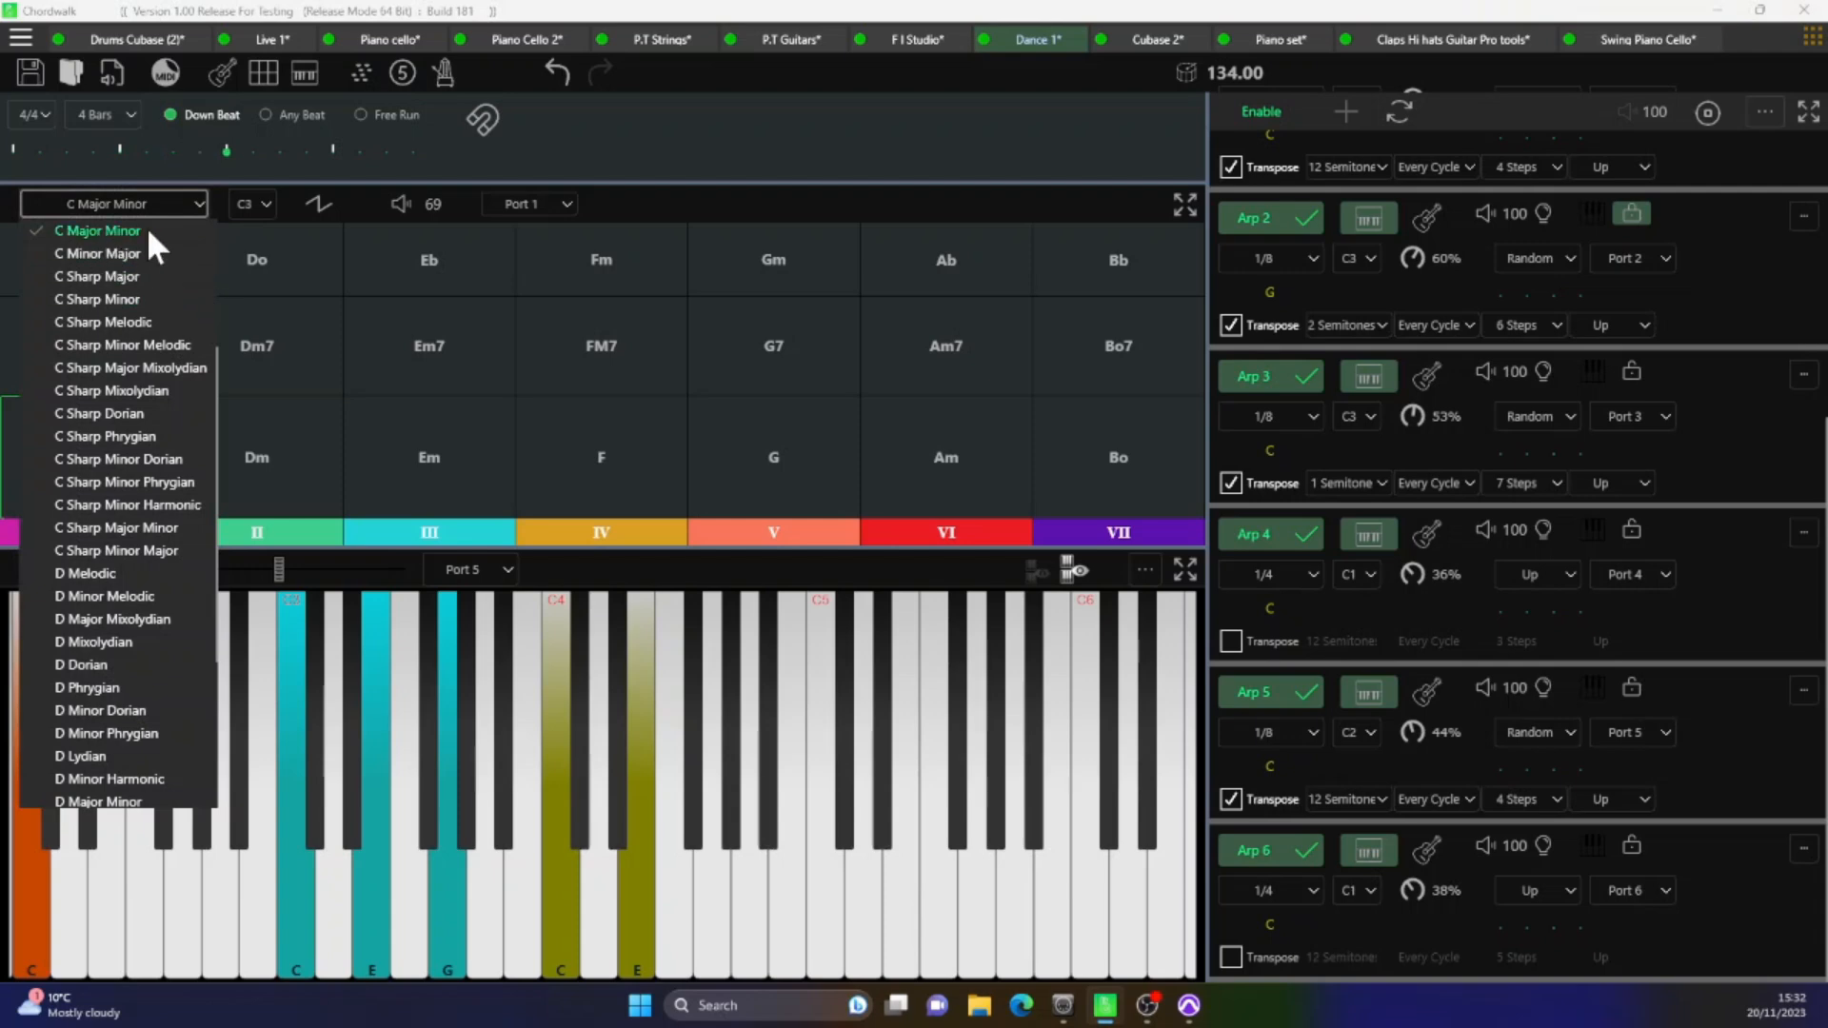
{"action": "left_click_drag", "start_coordinate": [212, 392], "coordinate": [206, 252]}
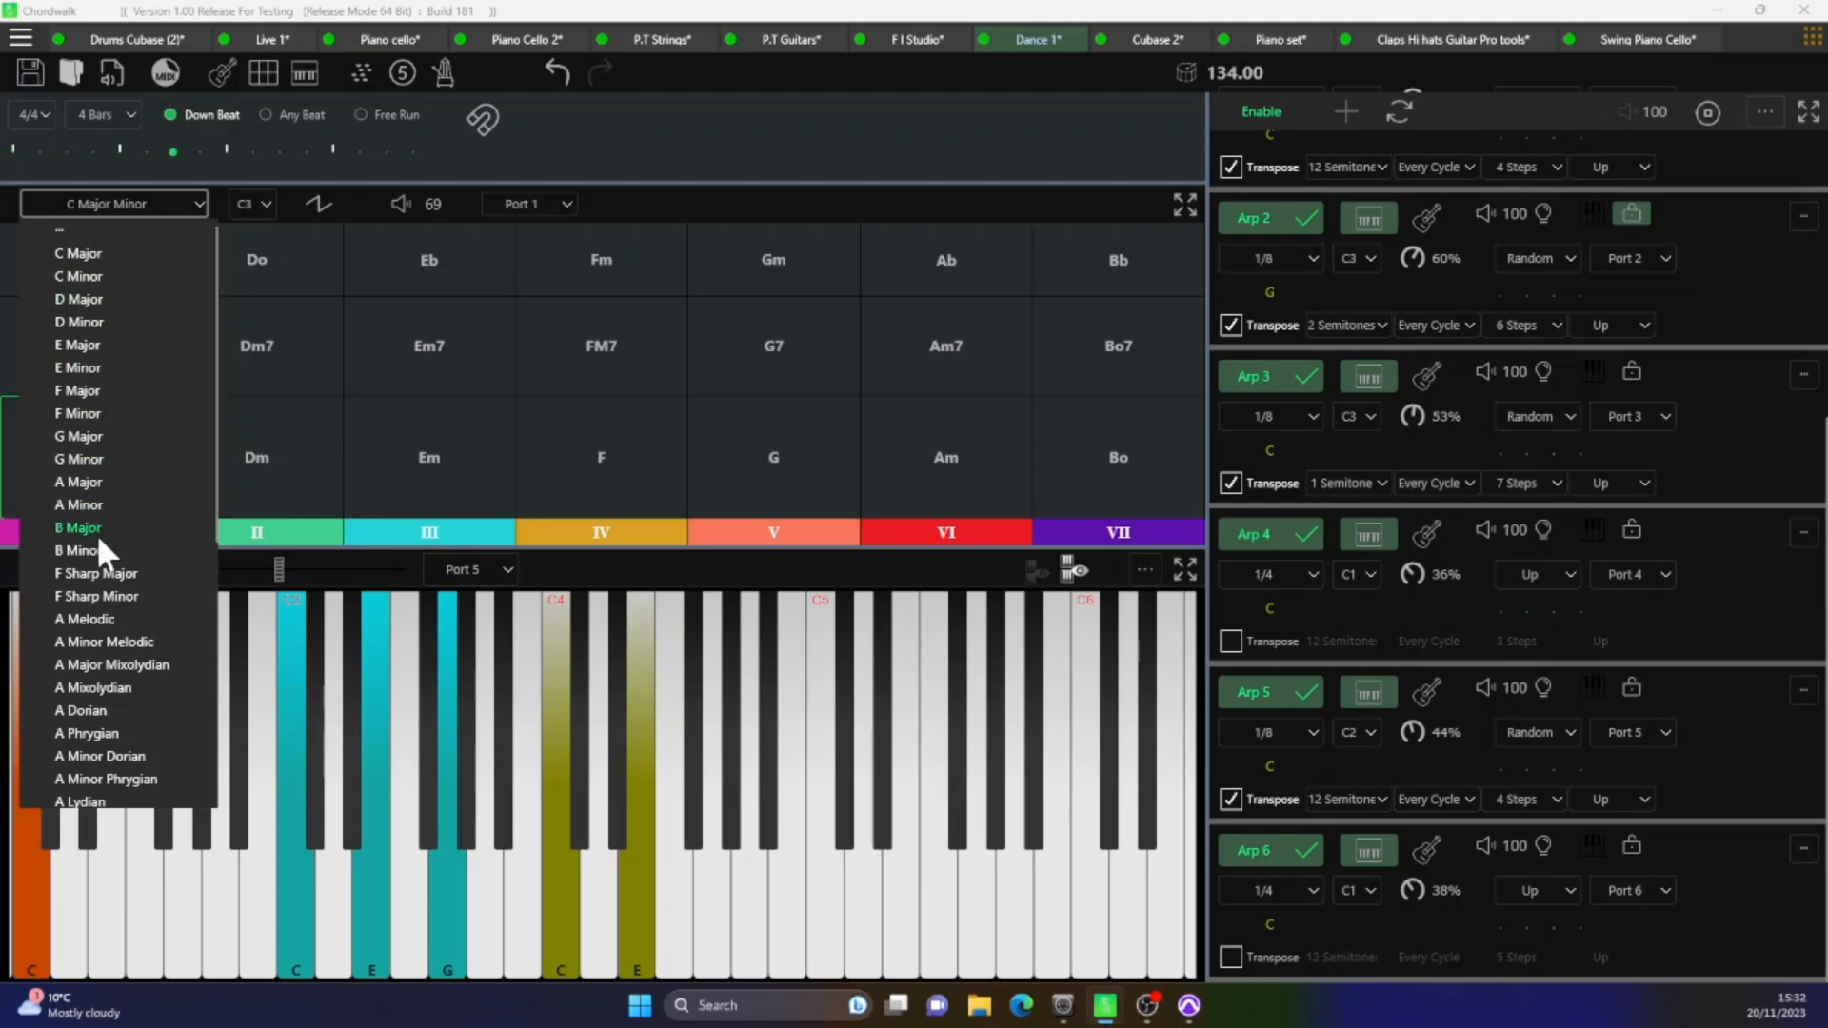
{"action": "left_click", "coordinate": [104, 597]}
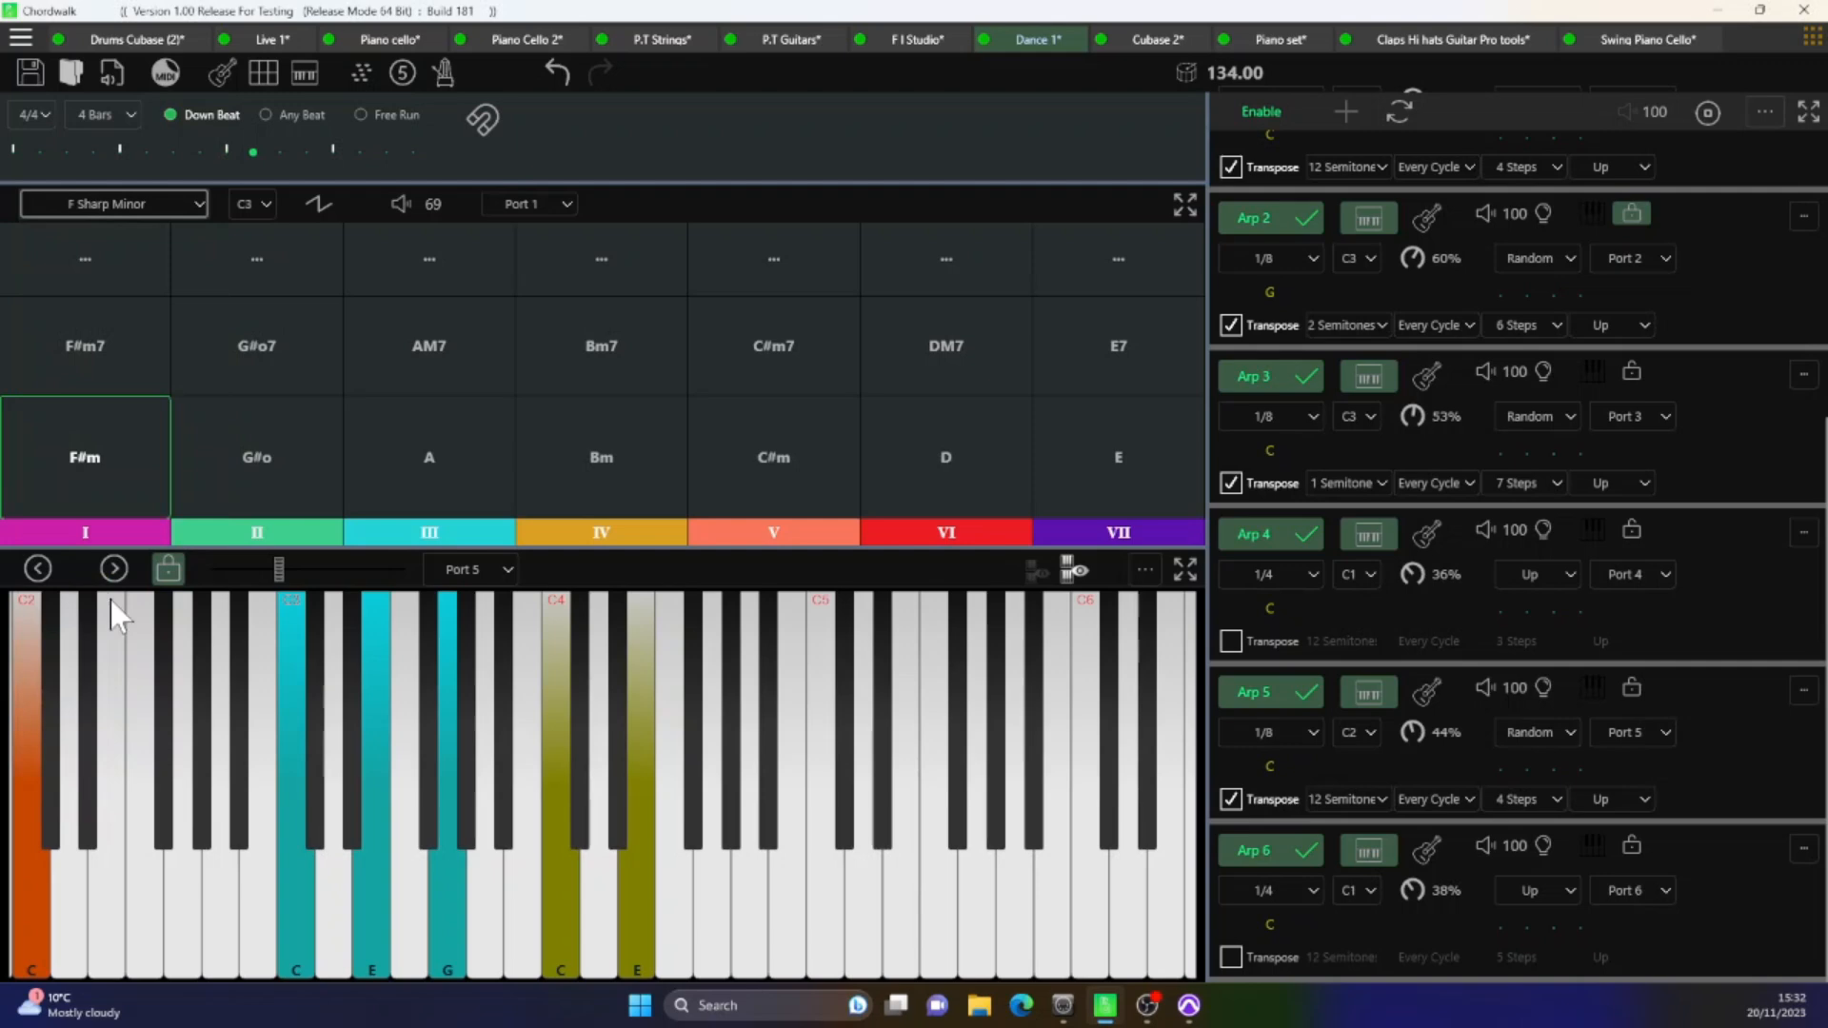
{"action": "left_click", "coordinate": [126, 461]}
- Browse the available scales and set the chord pads back to C Major Minor
{"action": "left_click", "coordinate": [199, 202]}
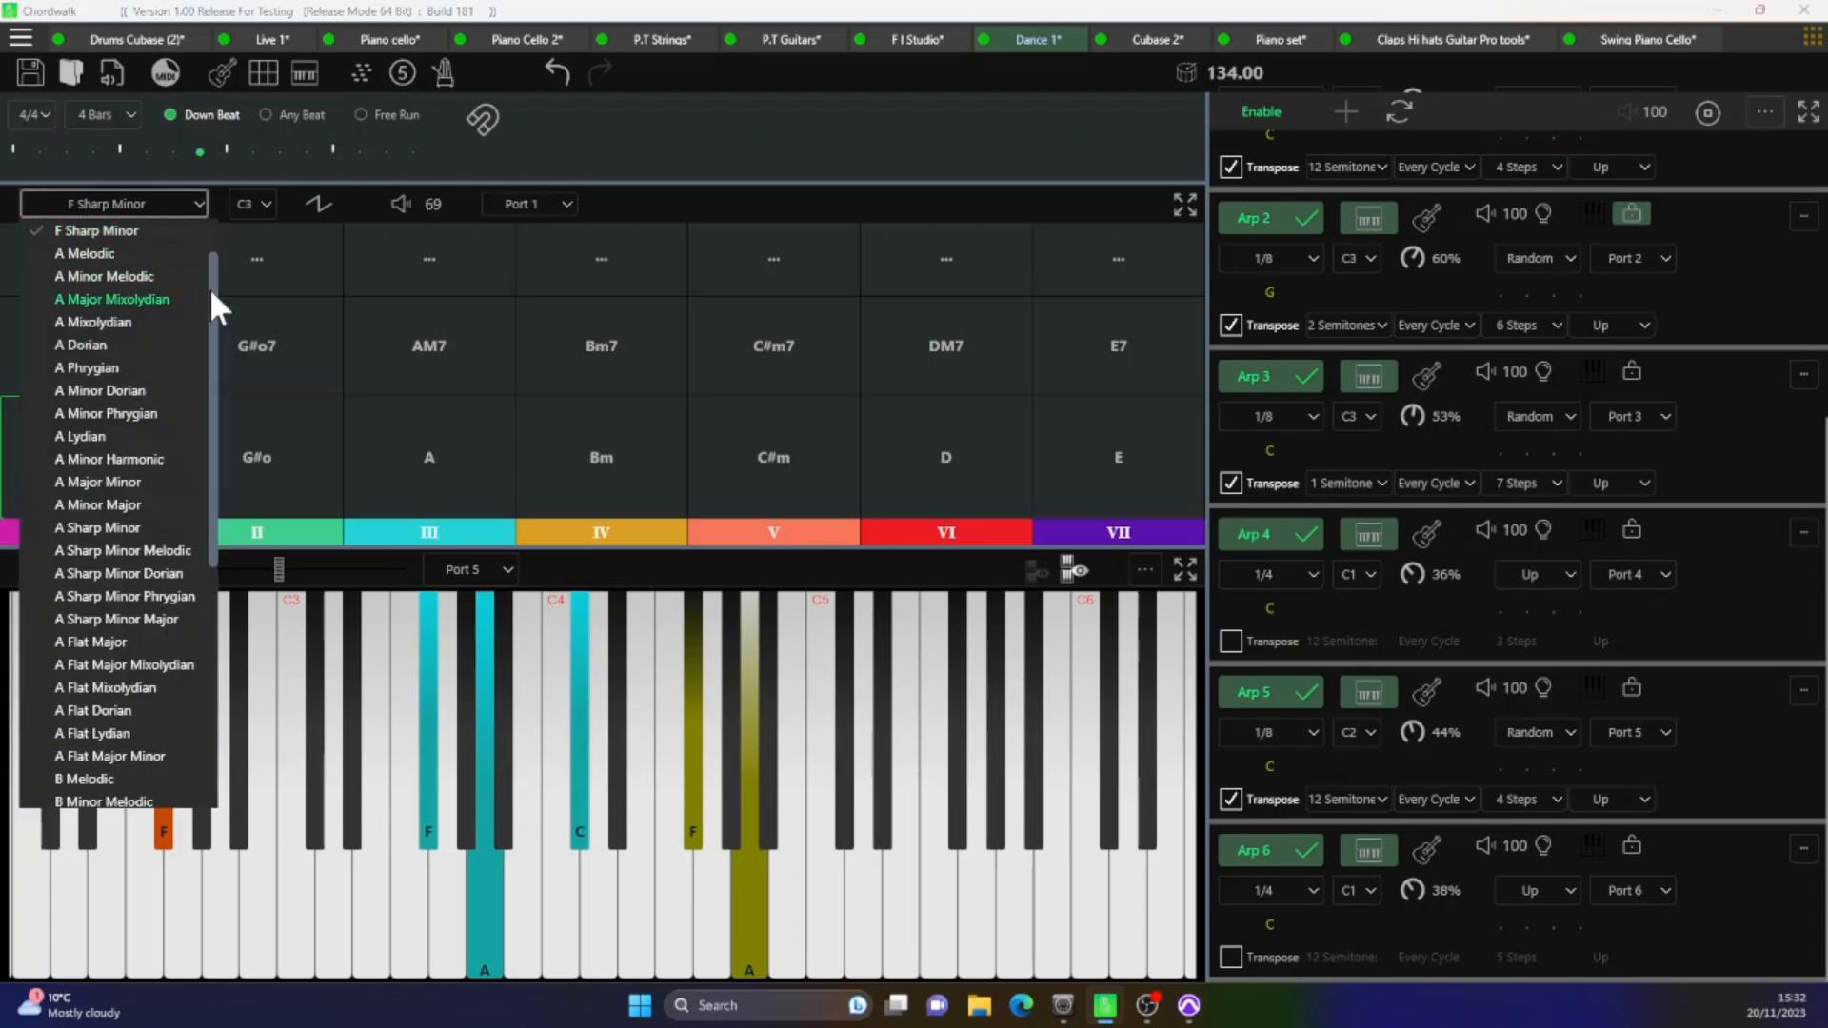
{"action": "scroll", "coordinate": [209, 288], "scroll_direction": "up", "scroll_amount": 2}
{"action": "scroll", "coordinate": [207, 290], "scroll_direction": "down", "scroll_amount": 3}
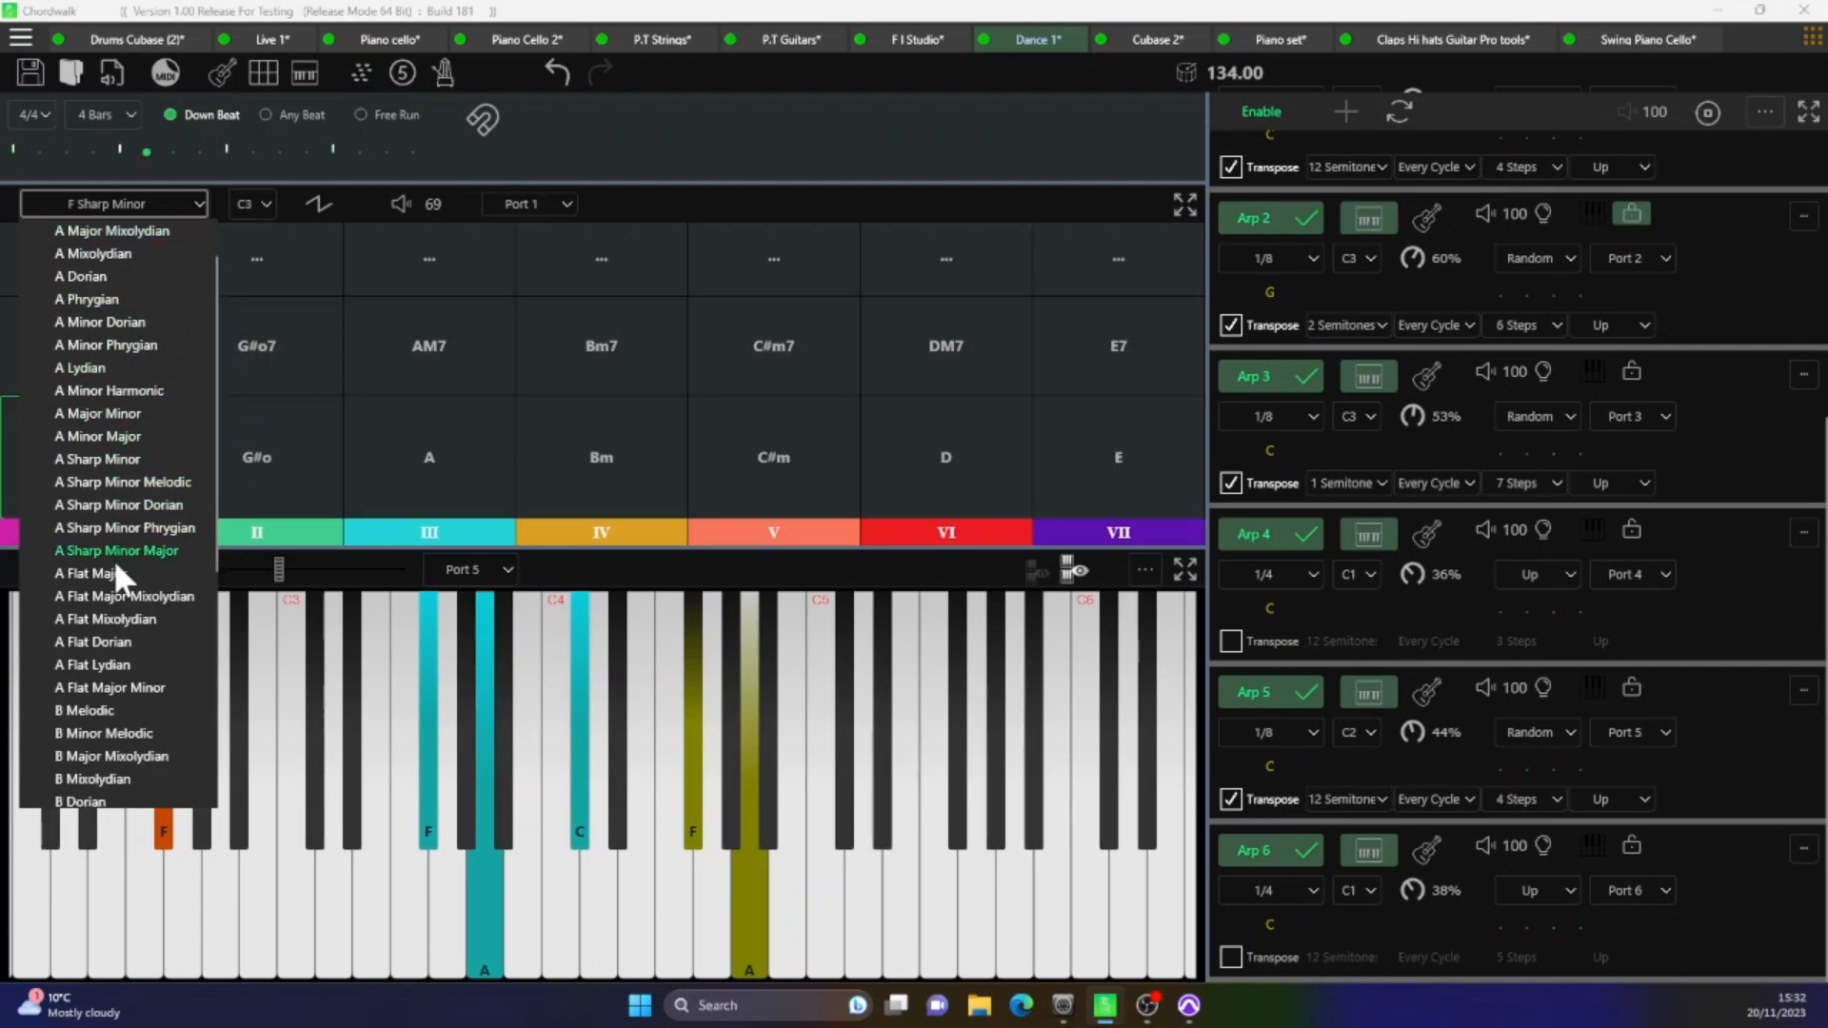
{"action": "scroll", "coordinate": [206, 540], "scroll_direction": "down", "scroll_amount": 8}
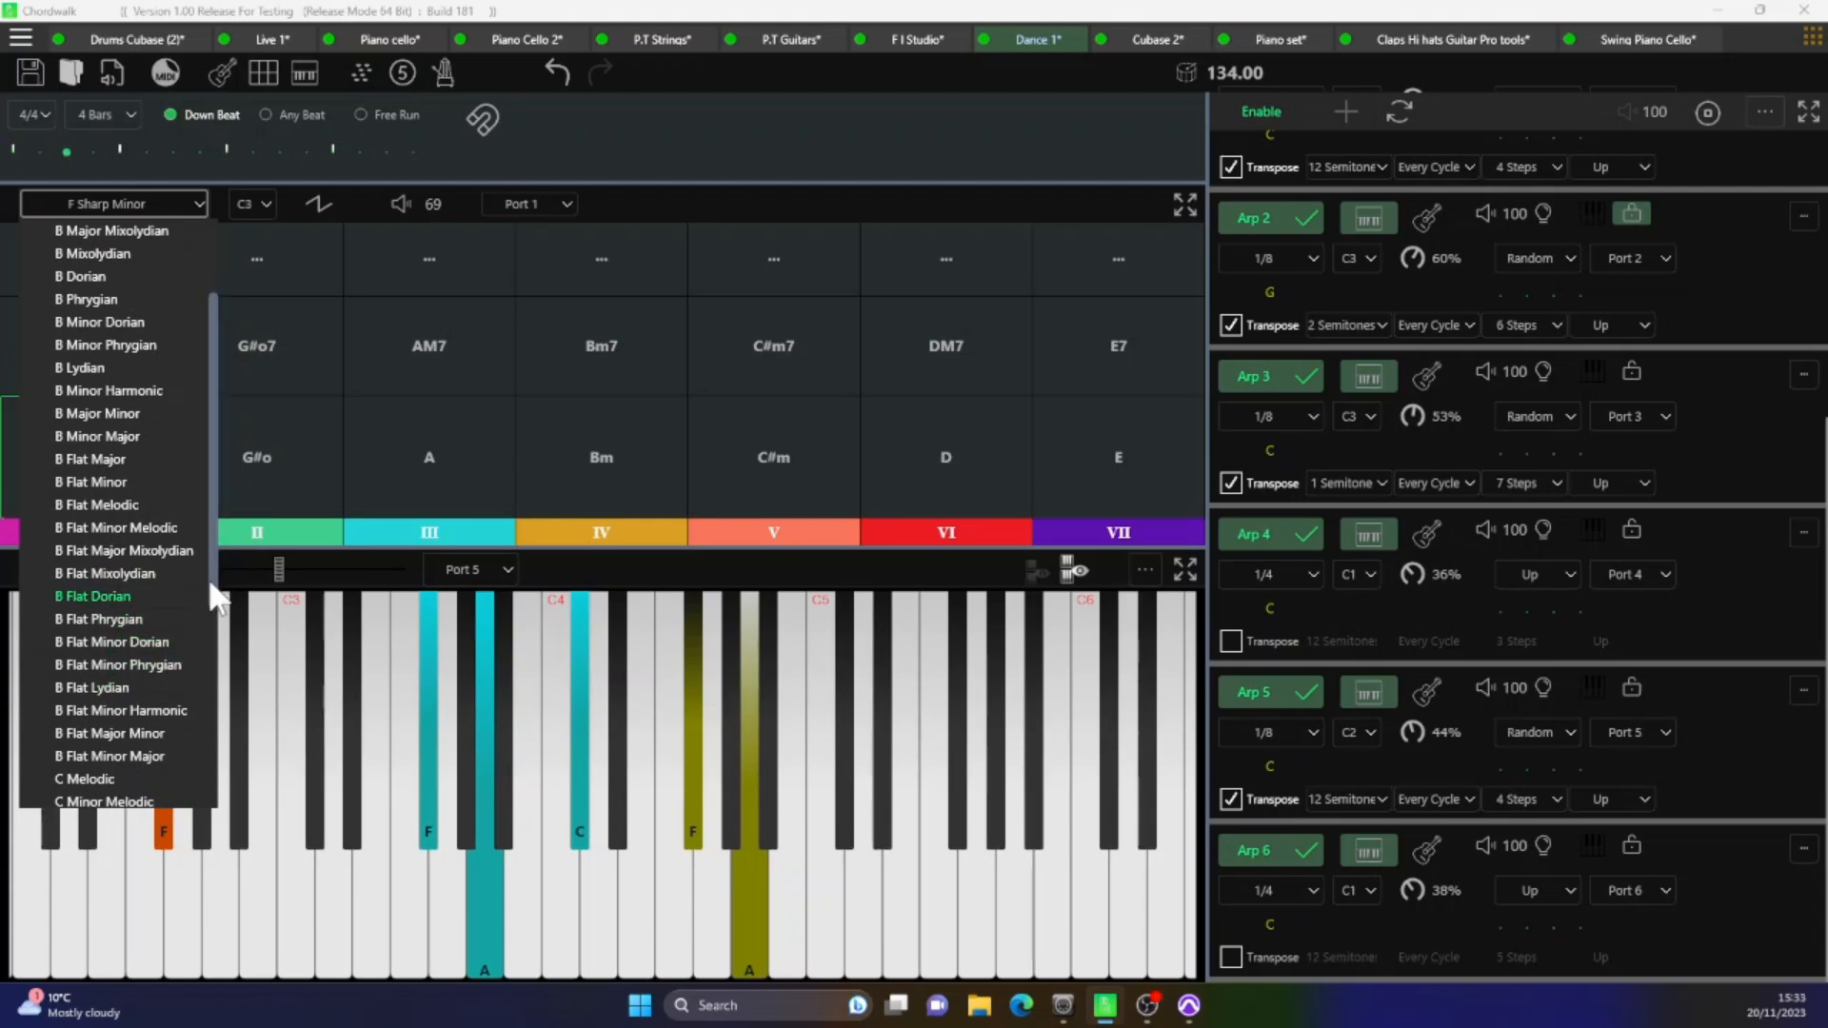
{"action": "scroll", "coordinate": [200, 614], "scroll_direction": "down", "scroll_amount": 10}
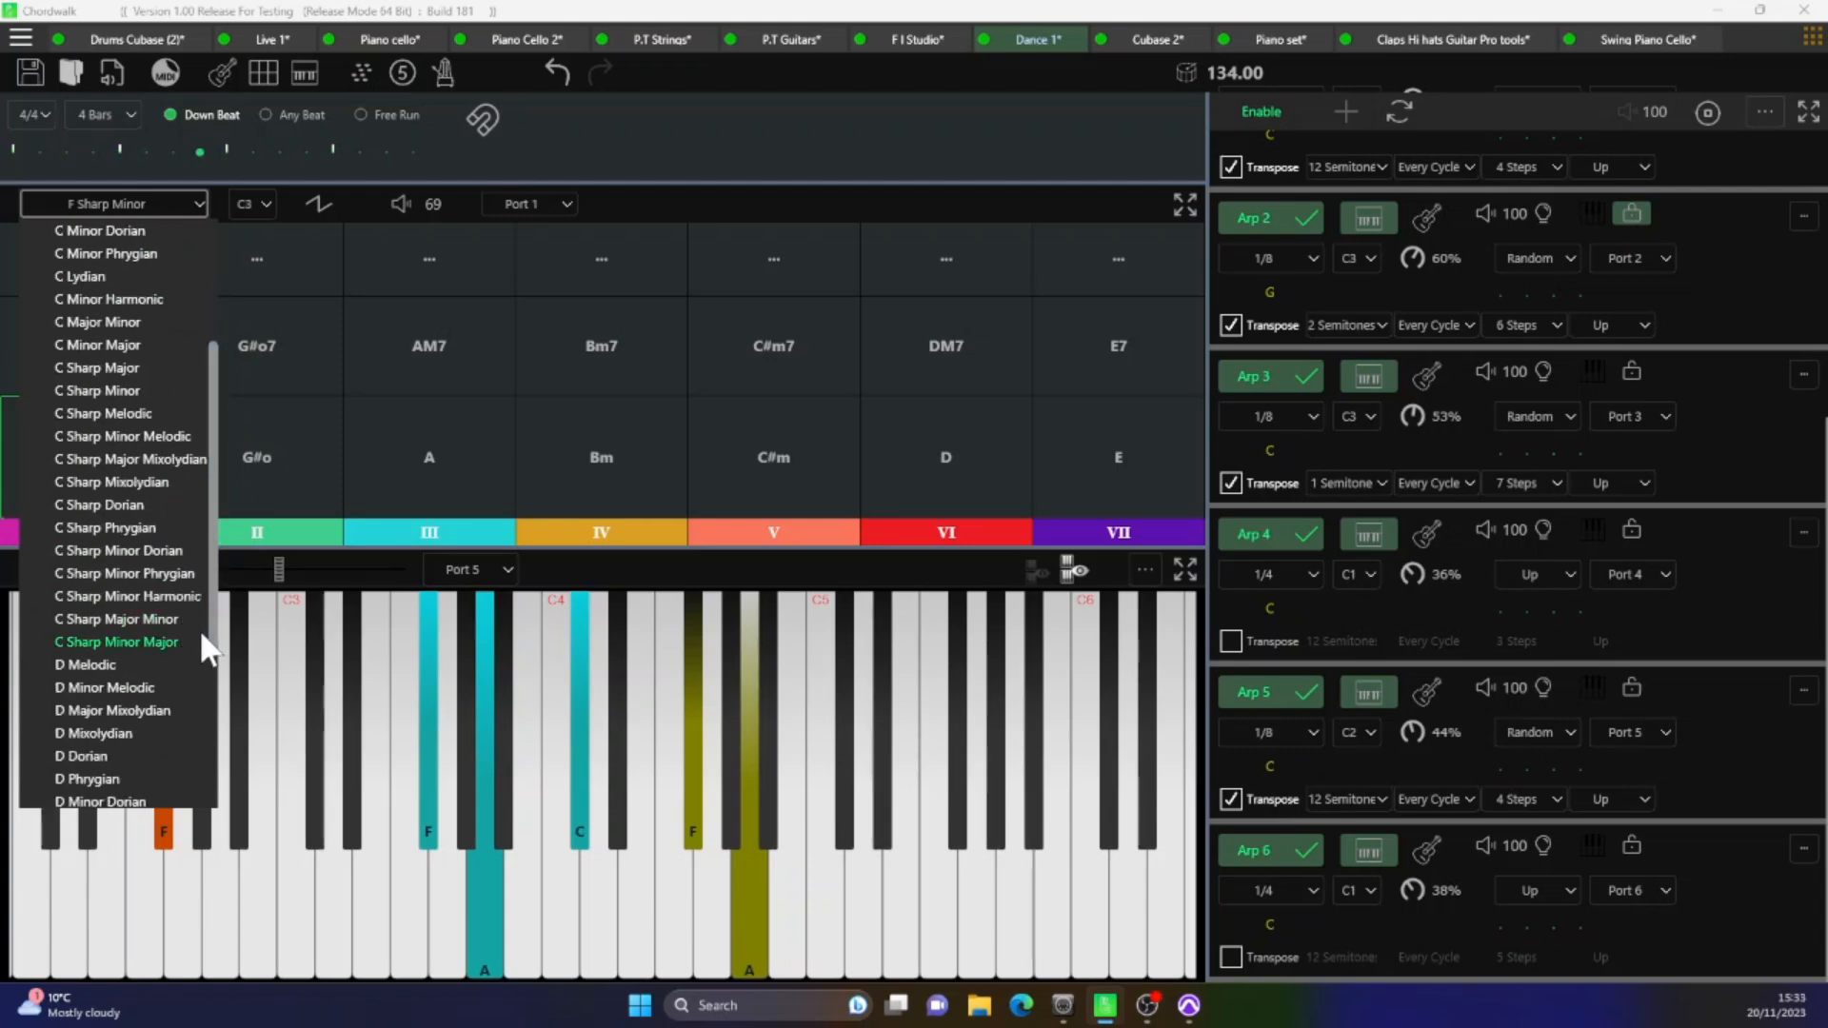
{"action": "scroll", "coordinate": [211, 608], "scroll_direction": "down", "scroll_amount": 1}
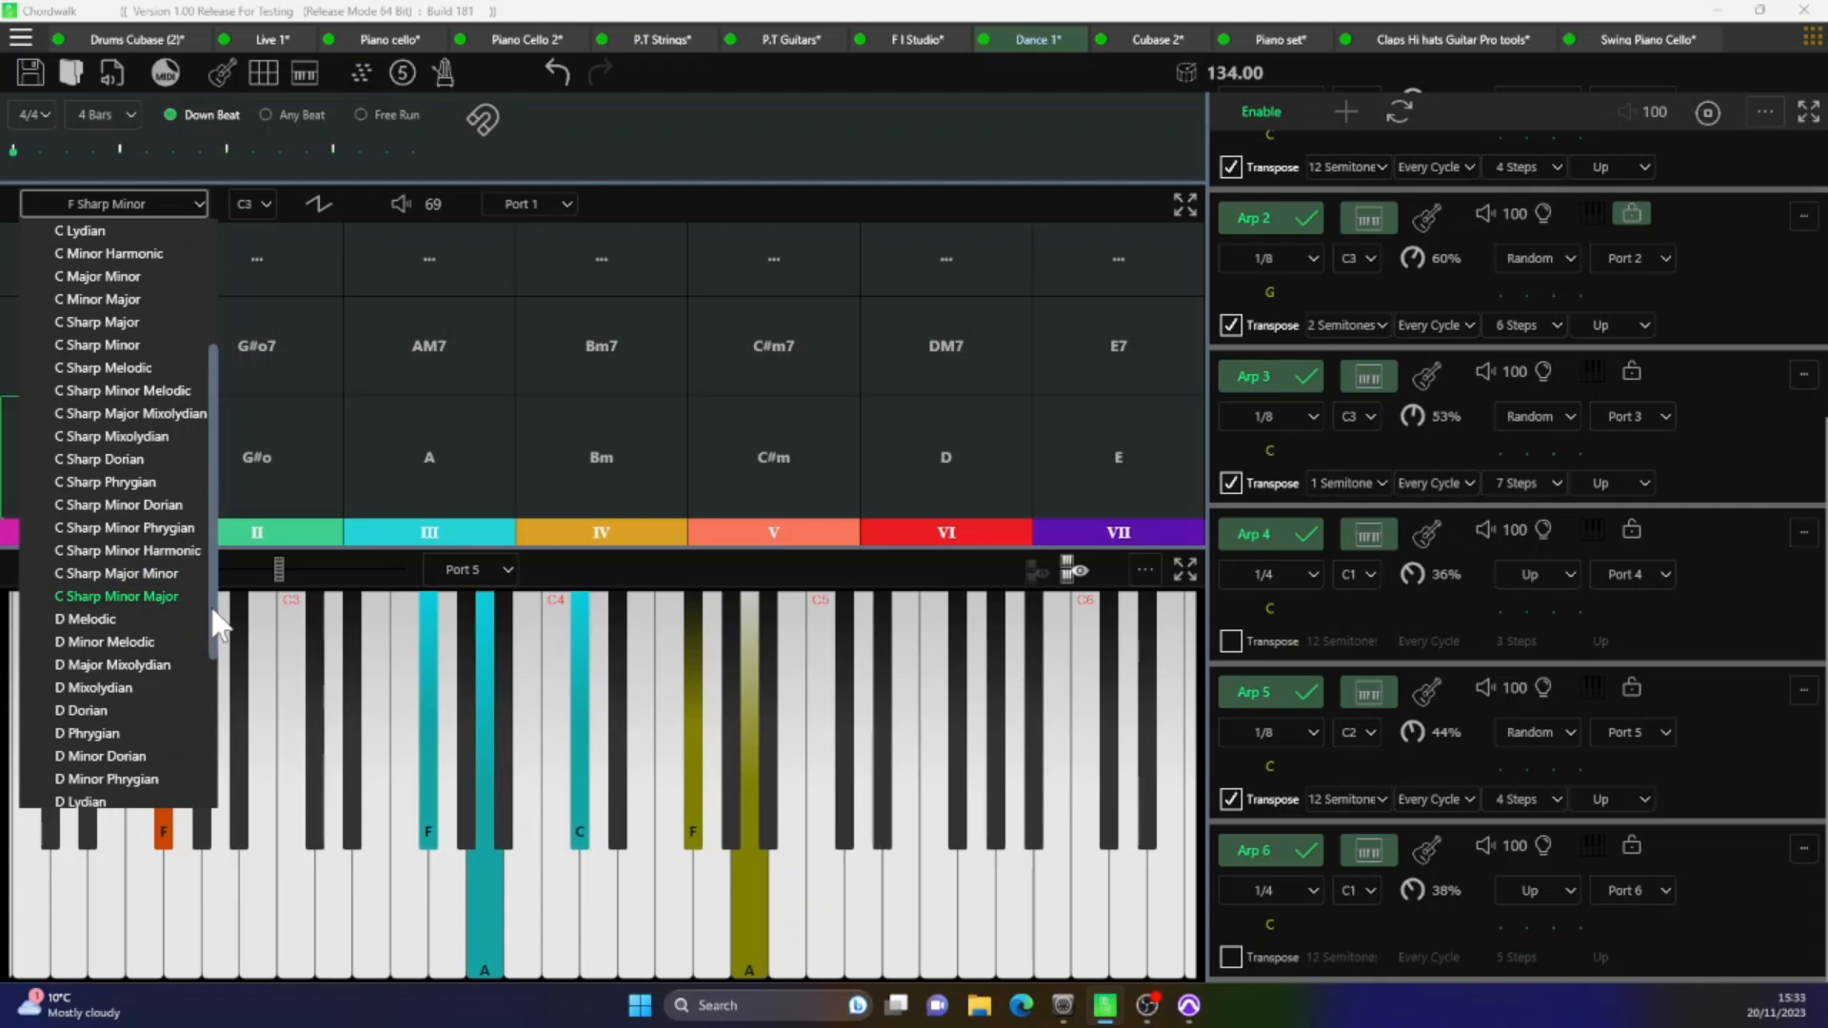
{"action": "left_click", "coordinate": [107, 275]}
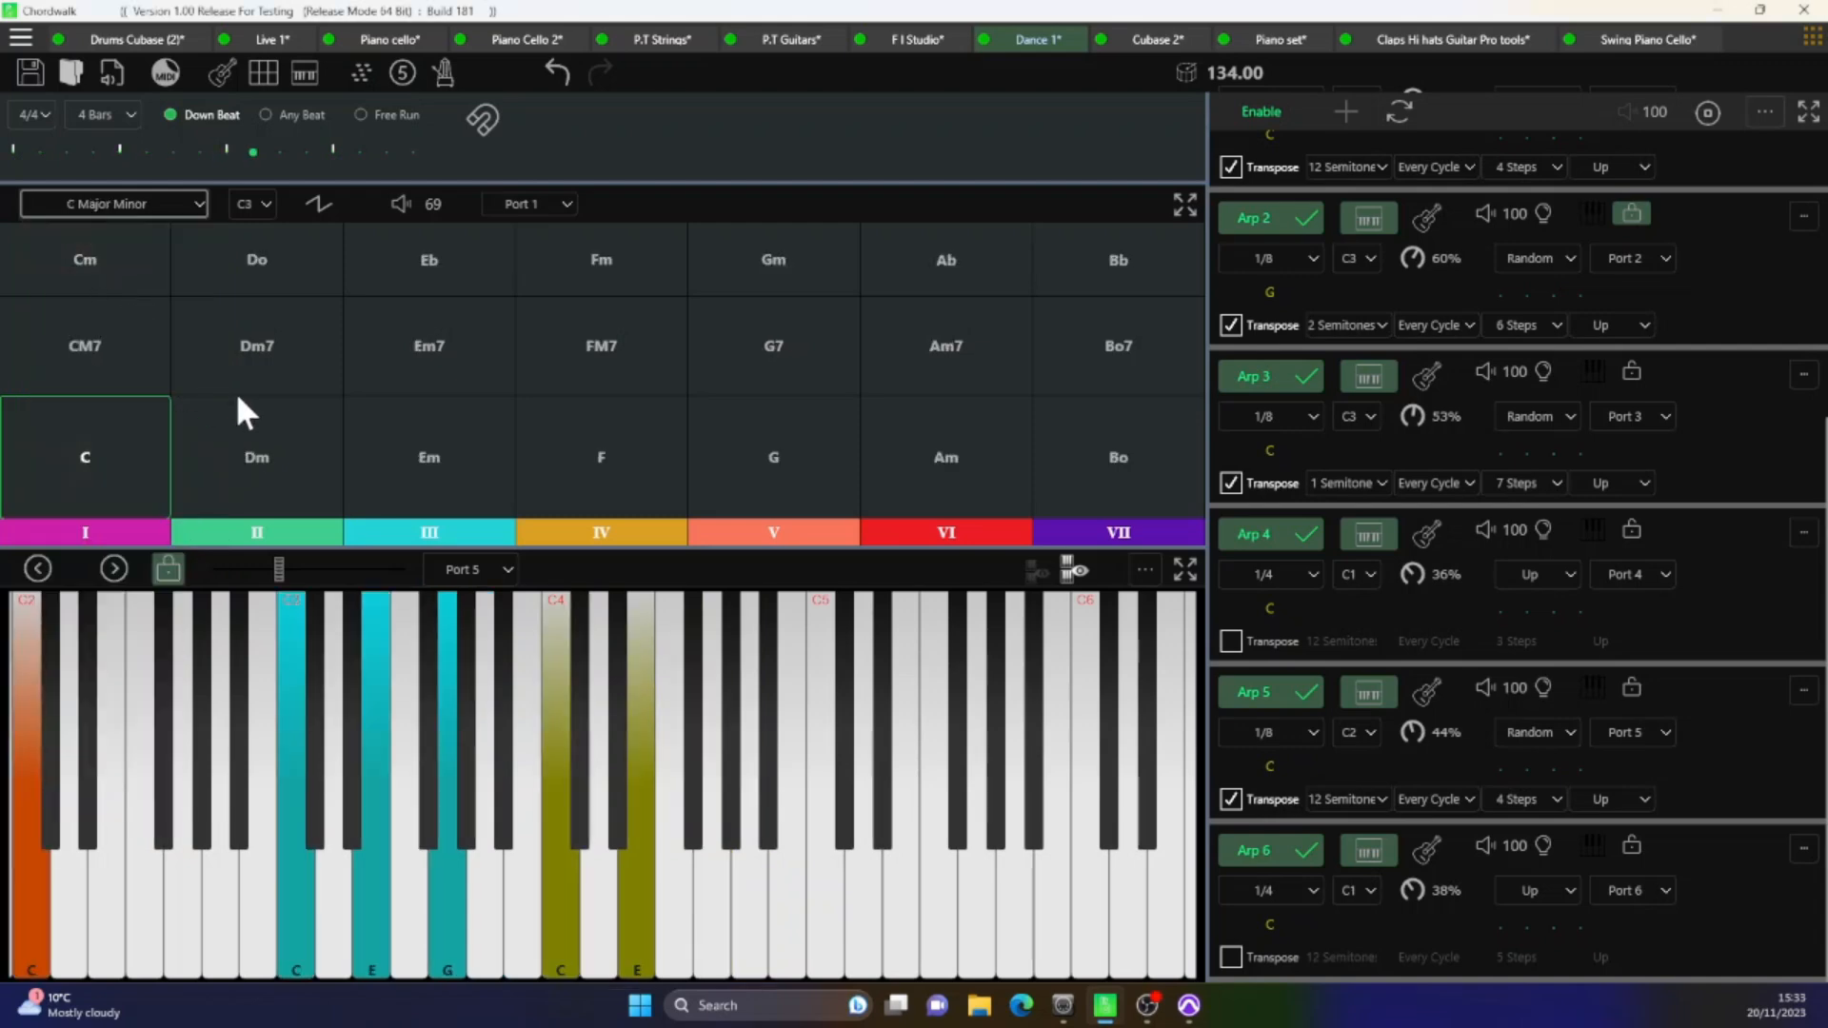
- Try the chord pads at octaves C1 and C4, playing the C chord, and set the octave back to C3
{"action": "left_click", "coordinate": [265, 202]}
{"action": "left_click", "coordinate": [272, 301]}
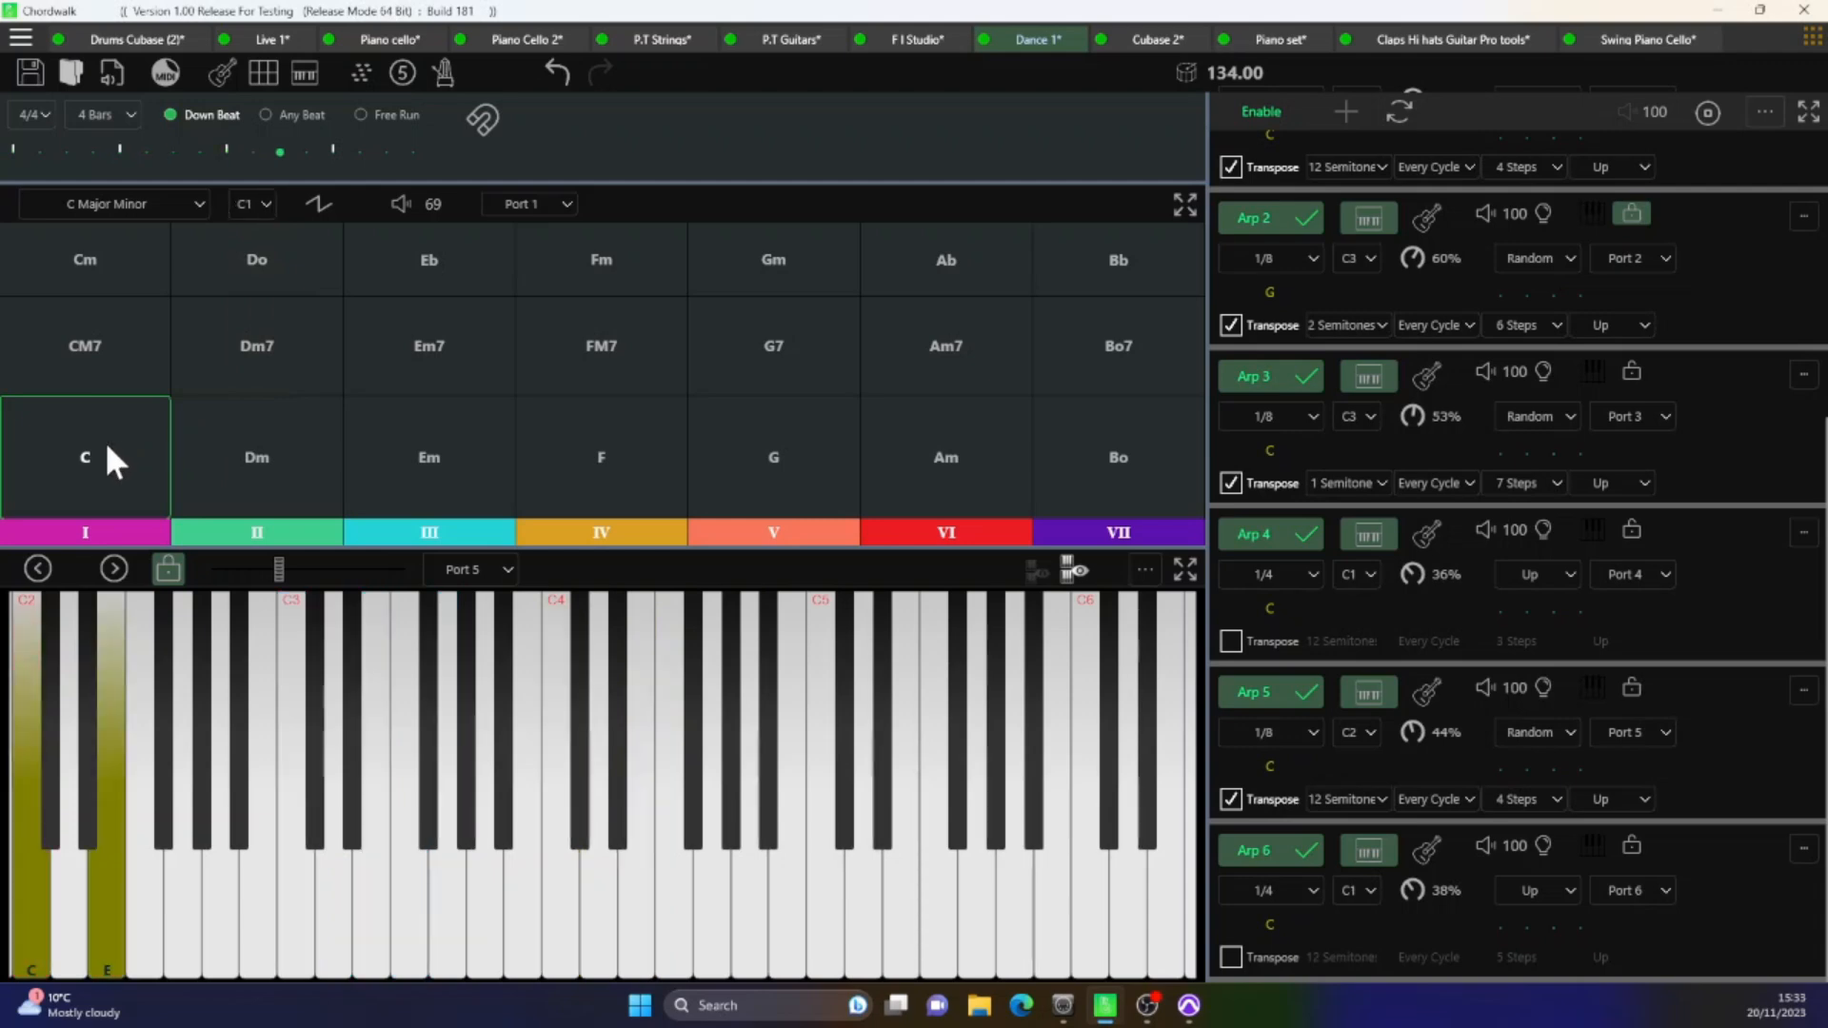
{"action": "left_click", "coordinate": [269, 203]}
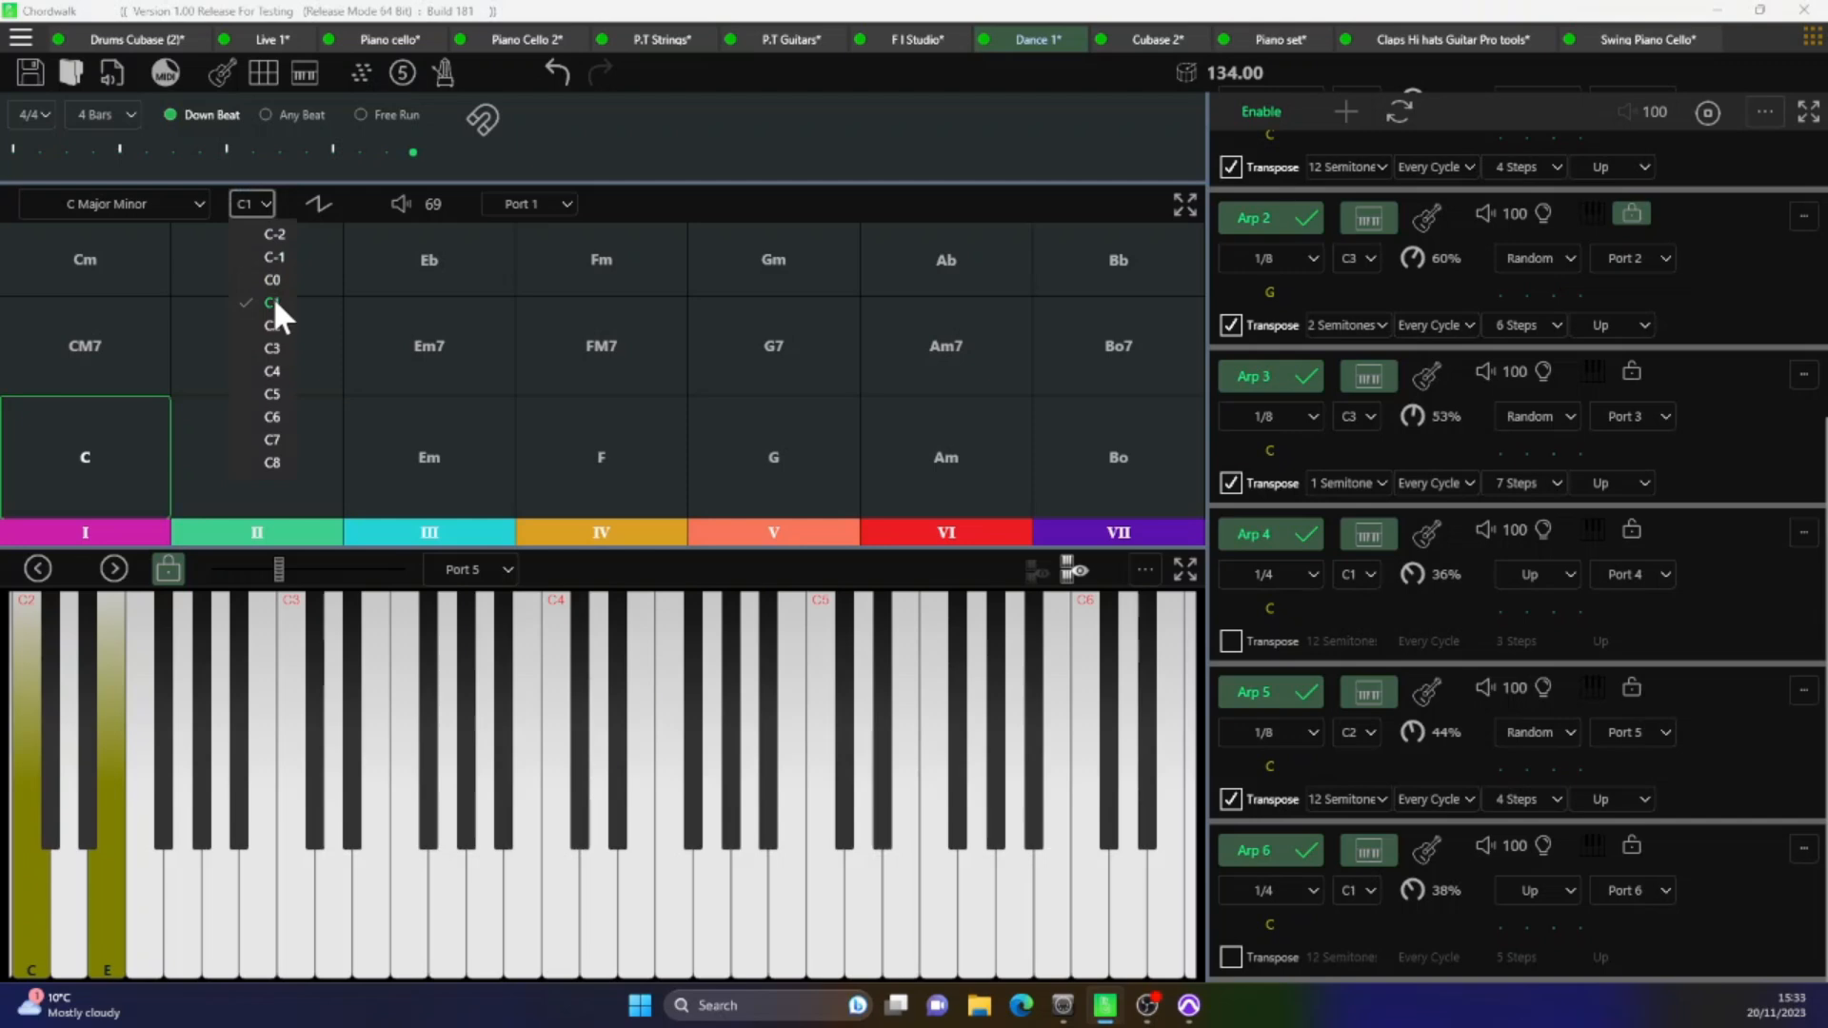
{"action": "left_click", "coordinate": [270, 370]}
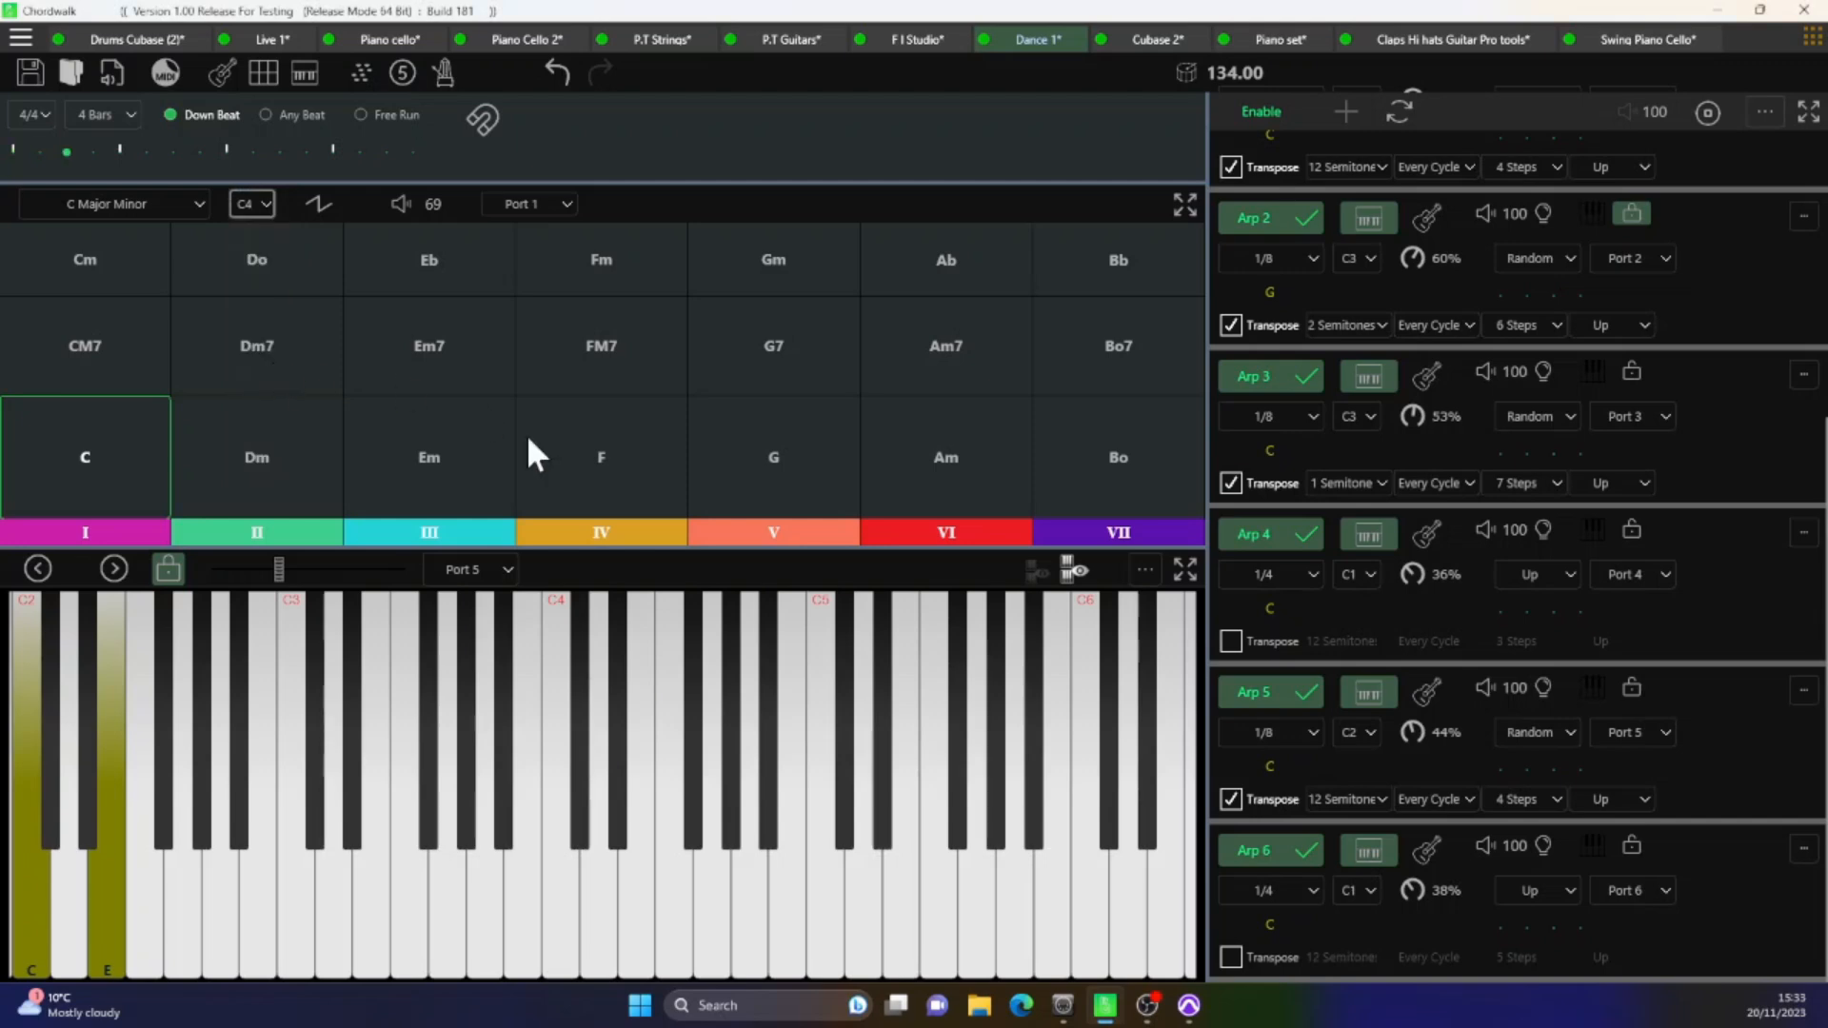
{"action": "left_click", "coordinate": [95, 423]}
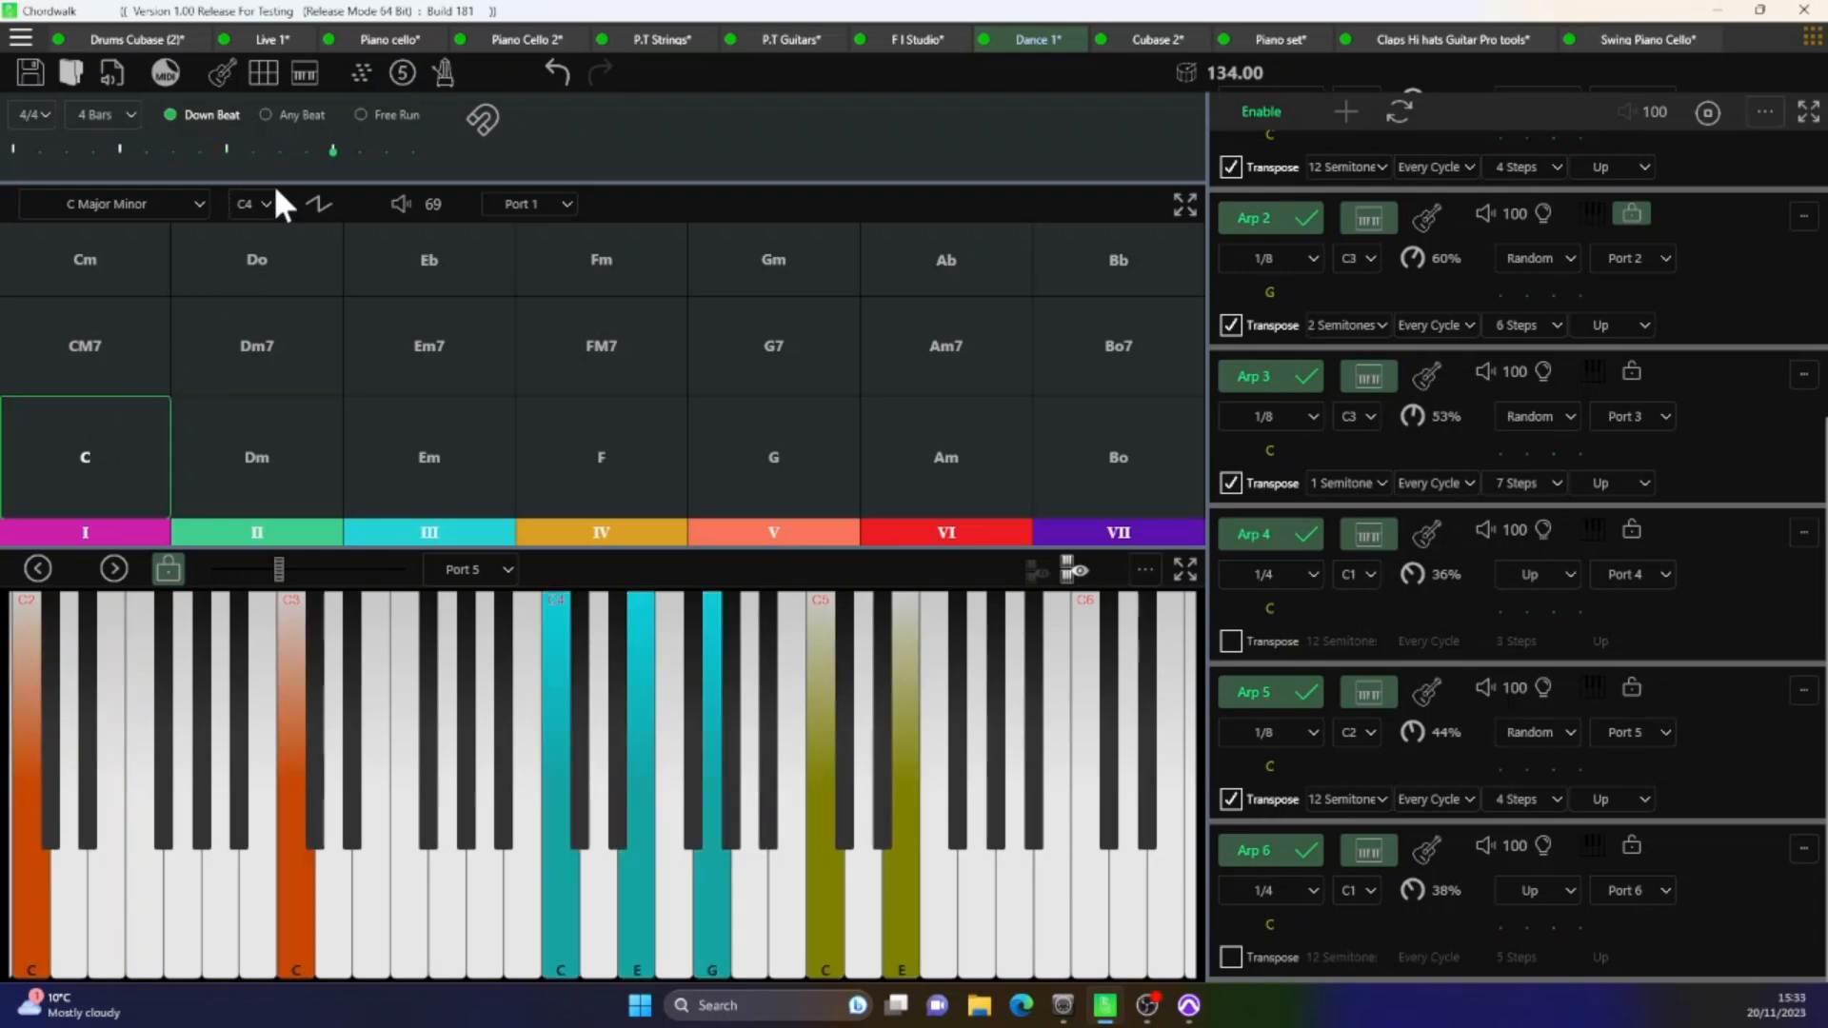
{"action": "left_click", "coordinate": [265, 208]}
{"action": "left_click", "coordinate": [270, 348]}
- Set the chord pads' volume to 80 and review the output port options of the pads and the piano
{"action": "mouse_move", "coordinate": [438, 199]}
{"action": "left_mouse_down"}
{"action": "mouse_move", "coordinate": [441, 175]}
{"action": "mouse_move", "coordinate": [442, 190]}
{"action": "left_mouse_up"}
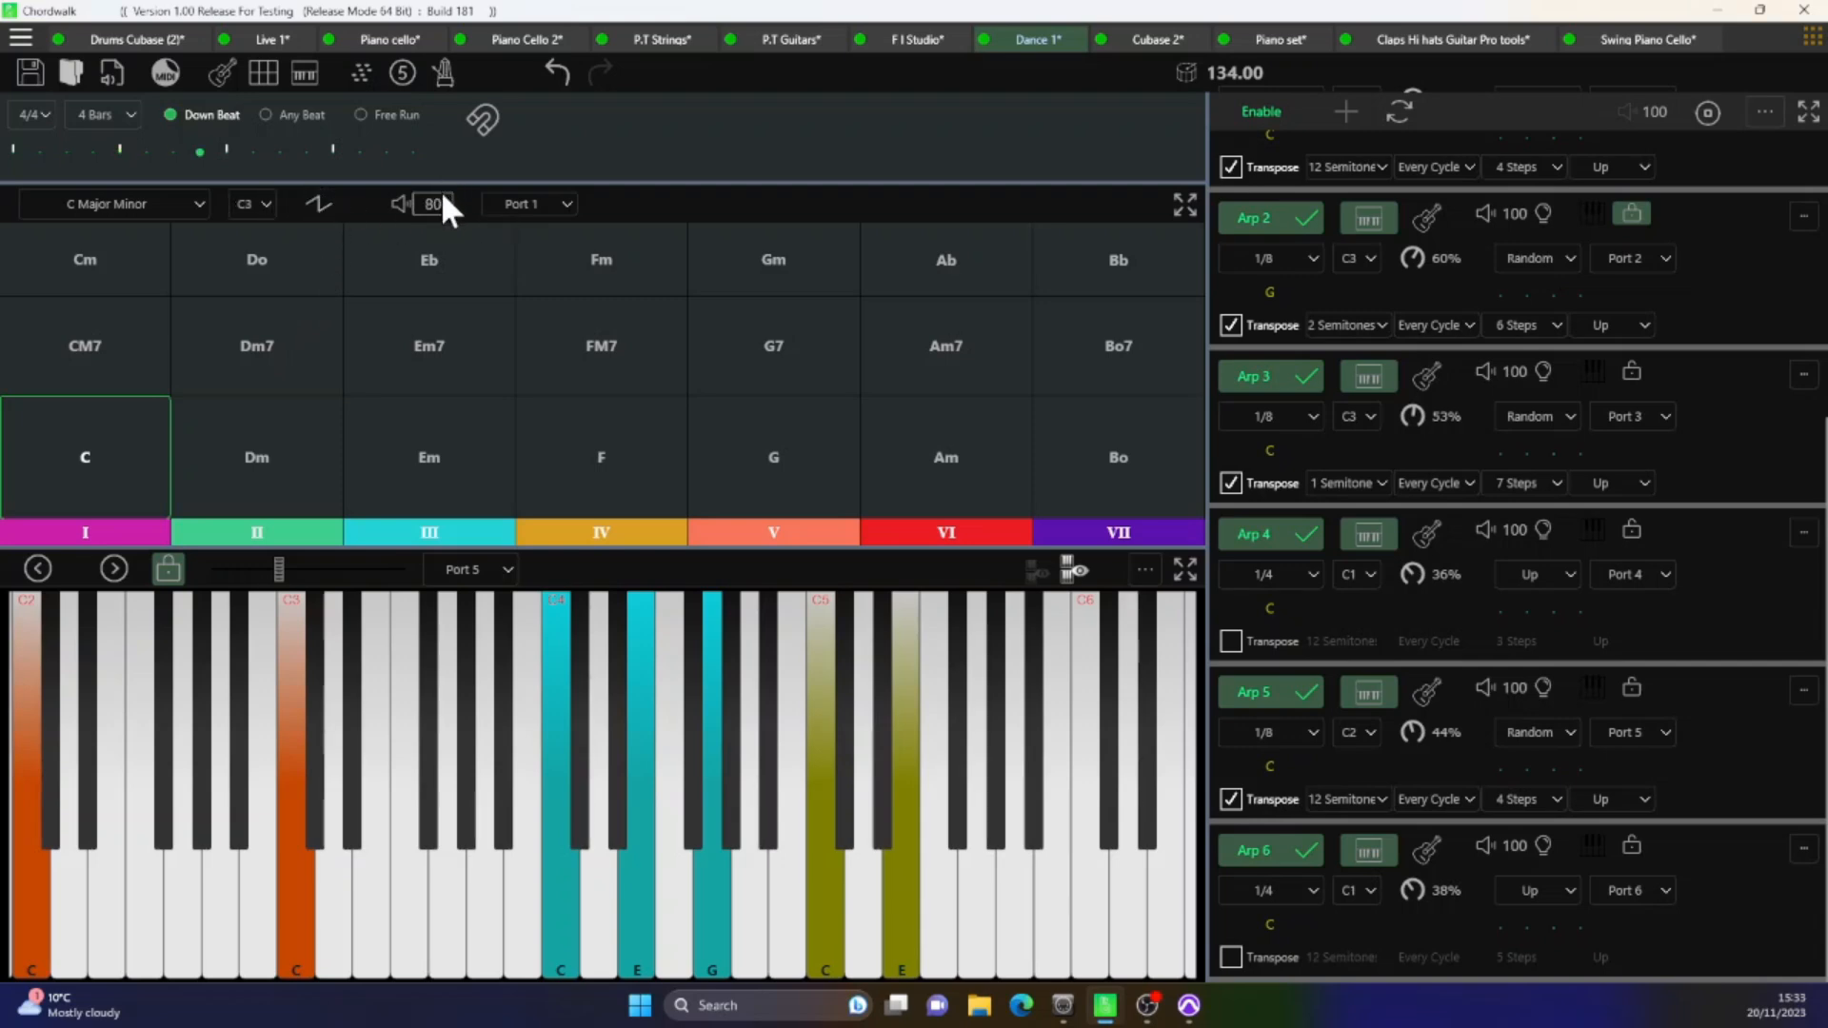
{"action": "left_click", "coordinate": [564, 202]}
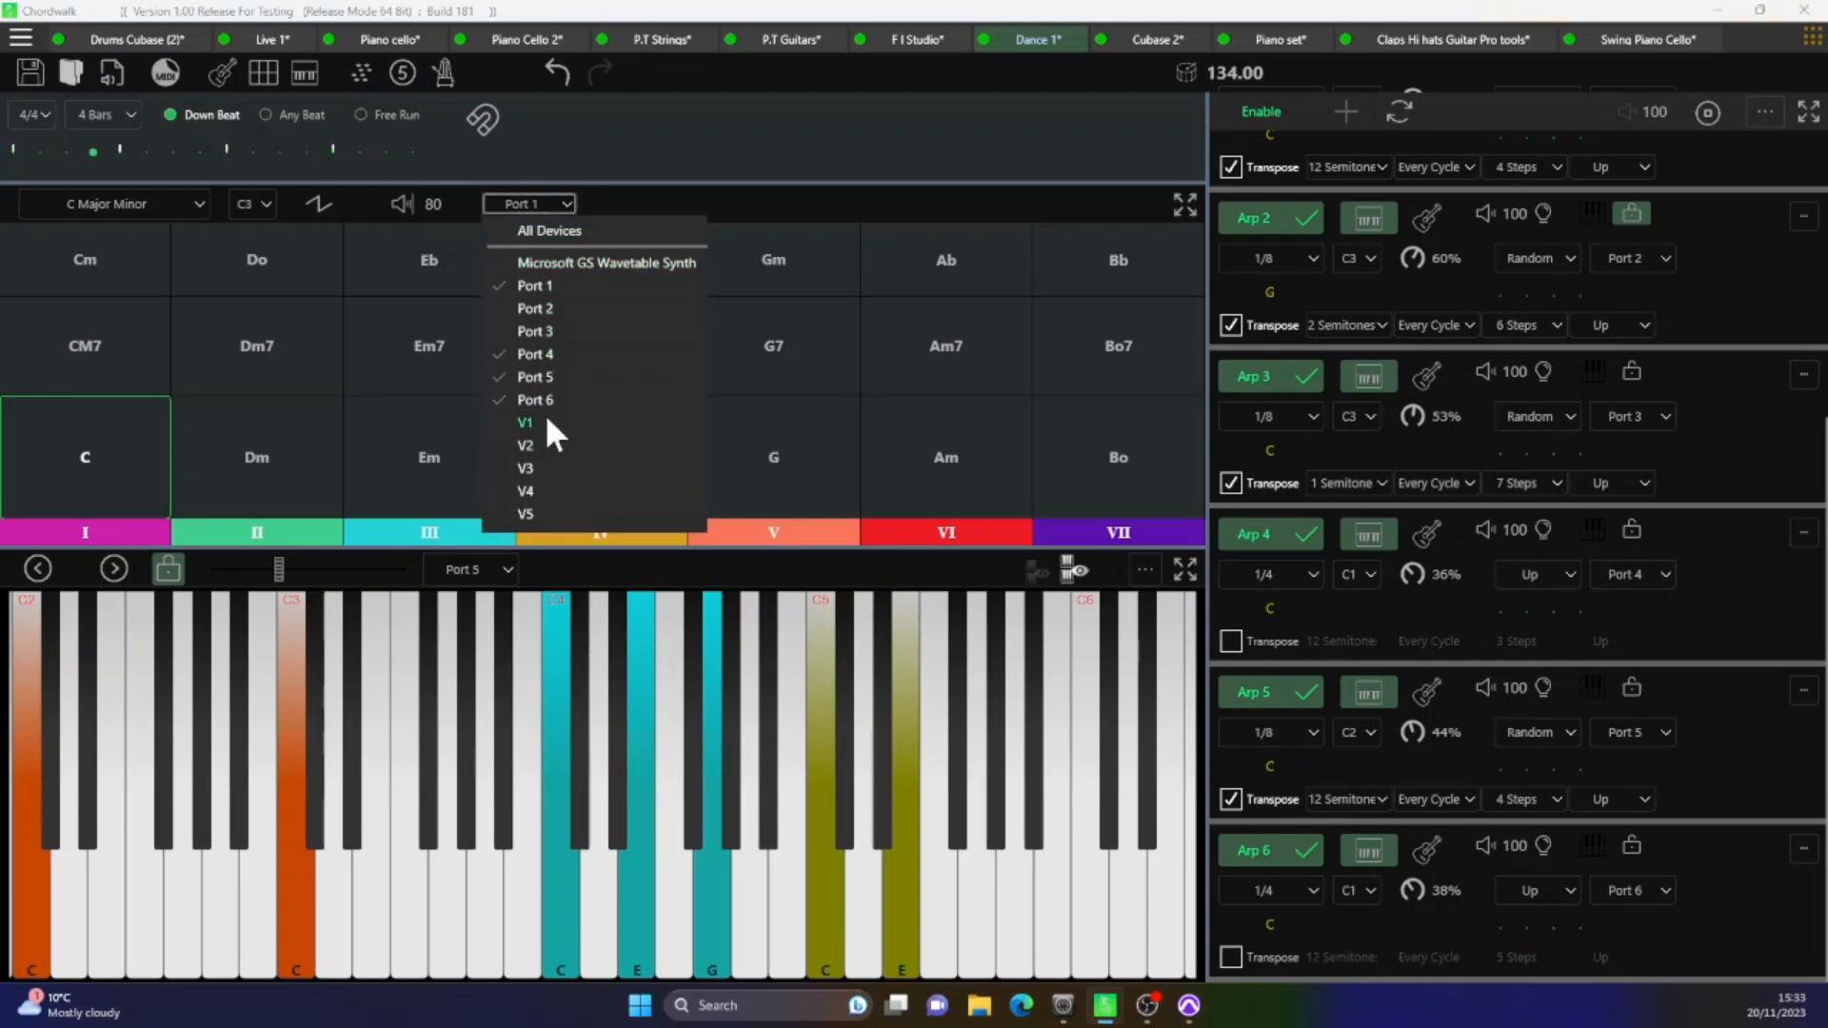
{"action": "left_click", "coordinate": [505, 566]}
{"action": "left_click", "coordinate": [501, 569]}
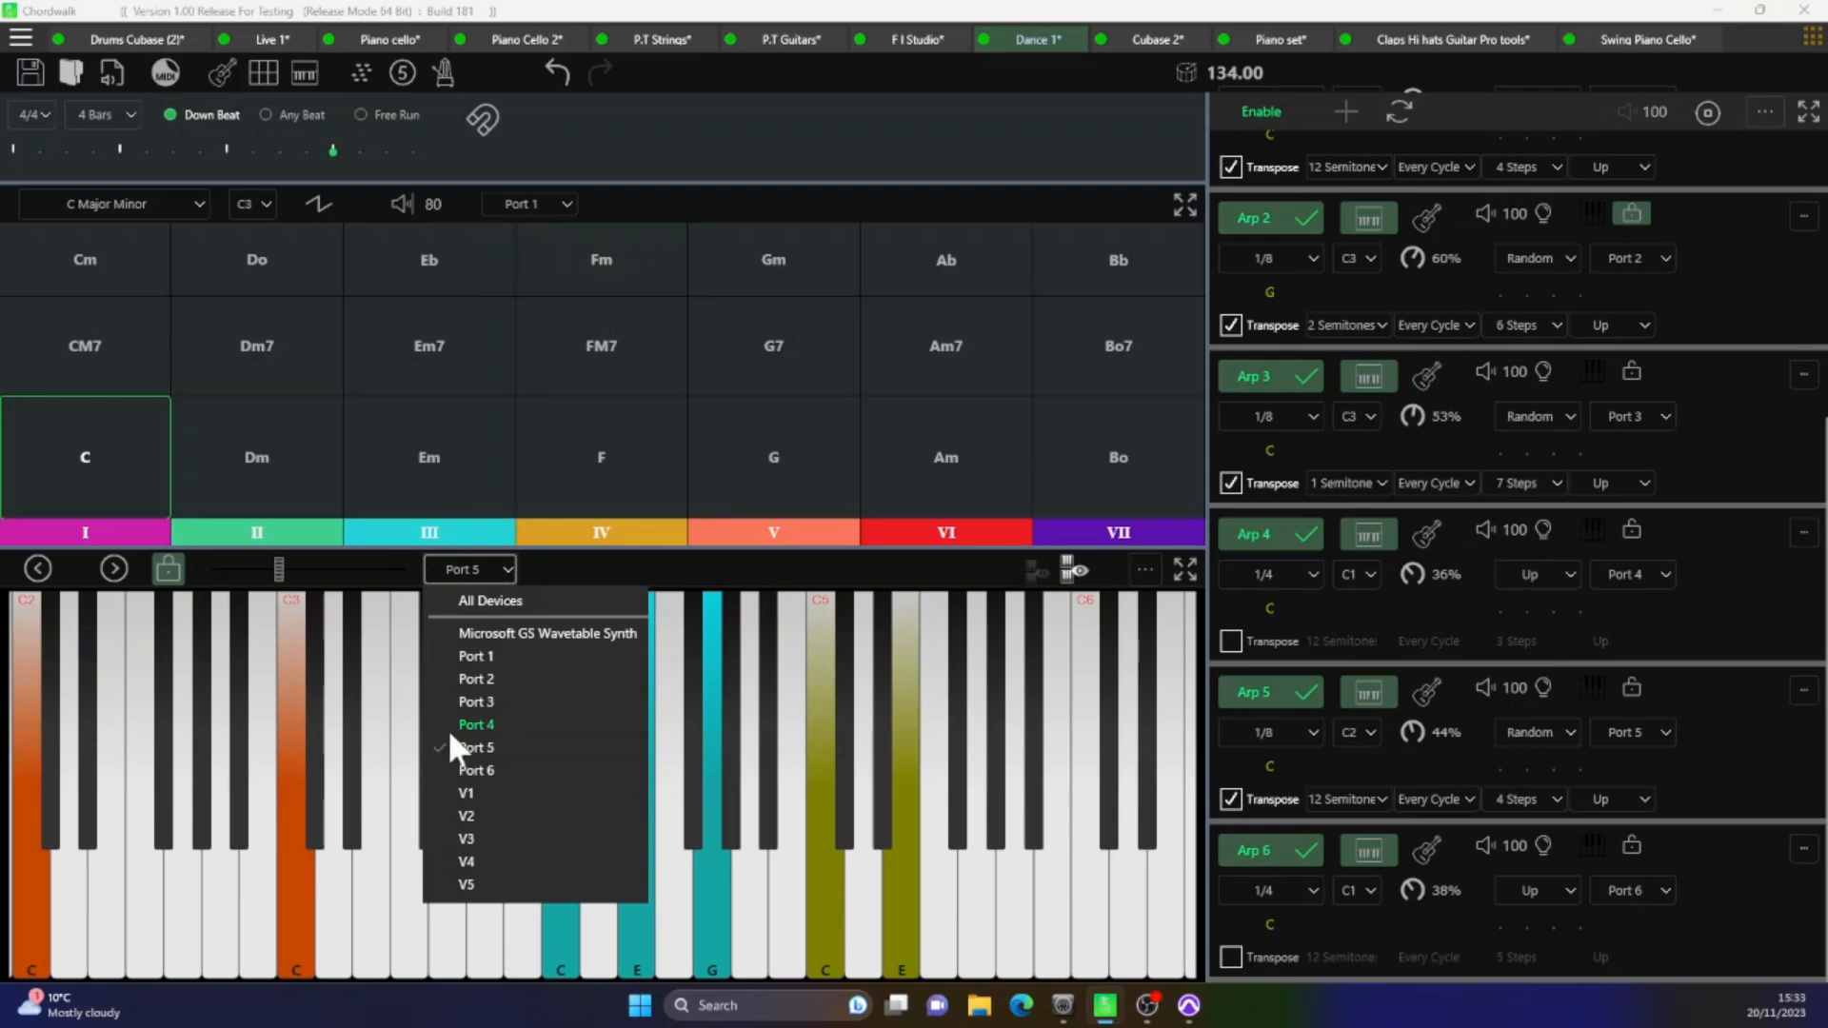
{"action": "left_click", "coordinate": [324, 906]}
{"action": "left_click_drag", "start_coordinate": [578, 962], "coordinate": [698, 958]}
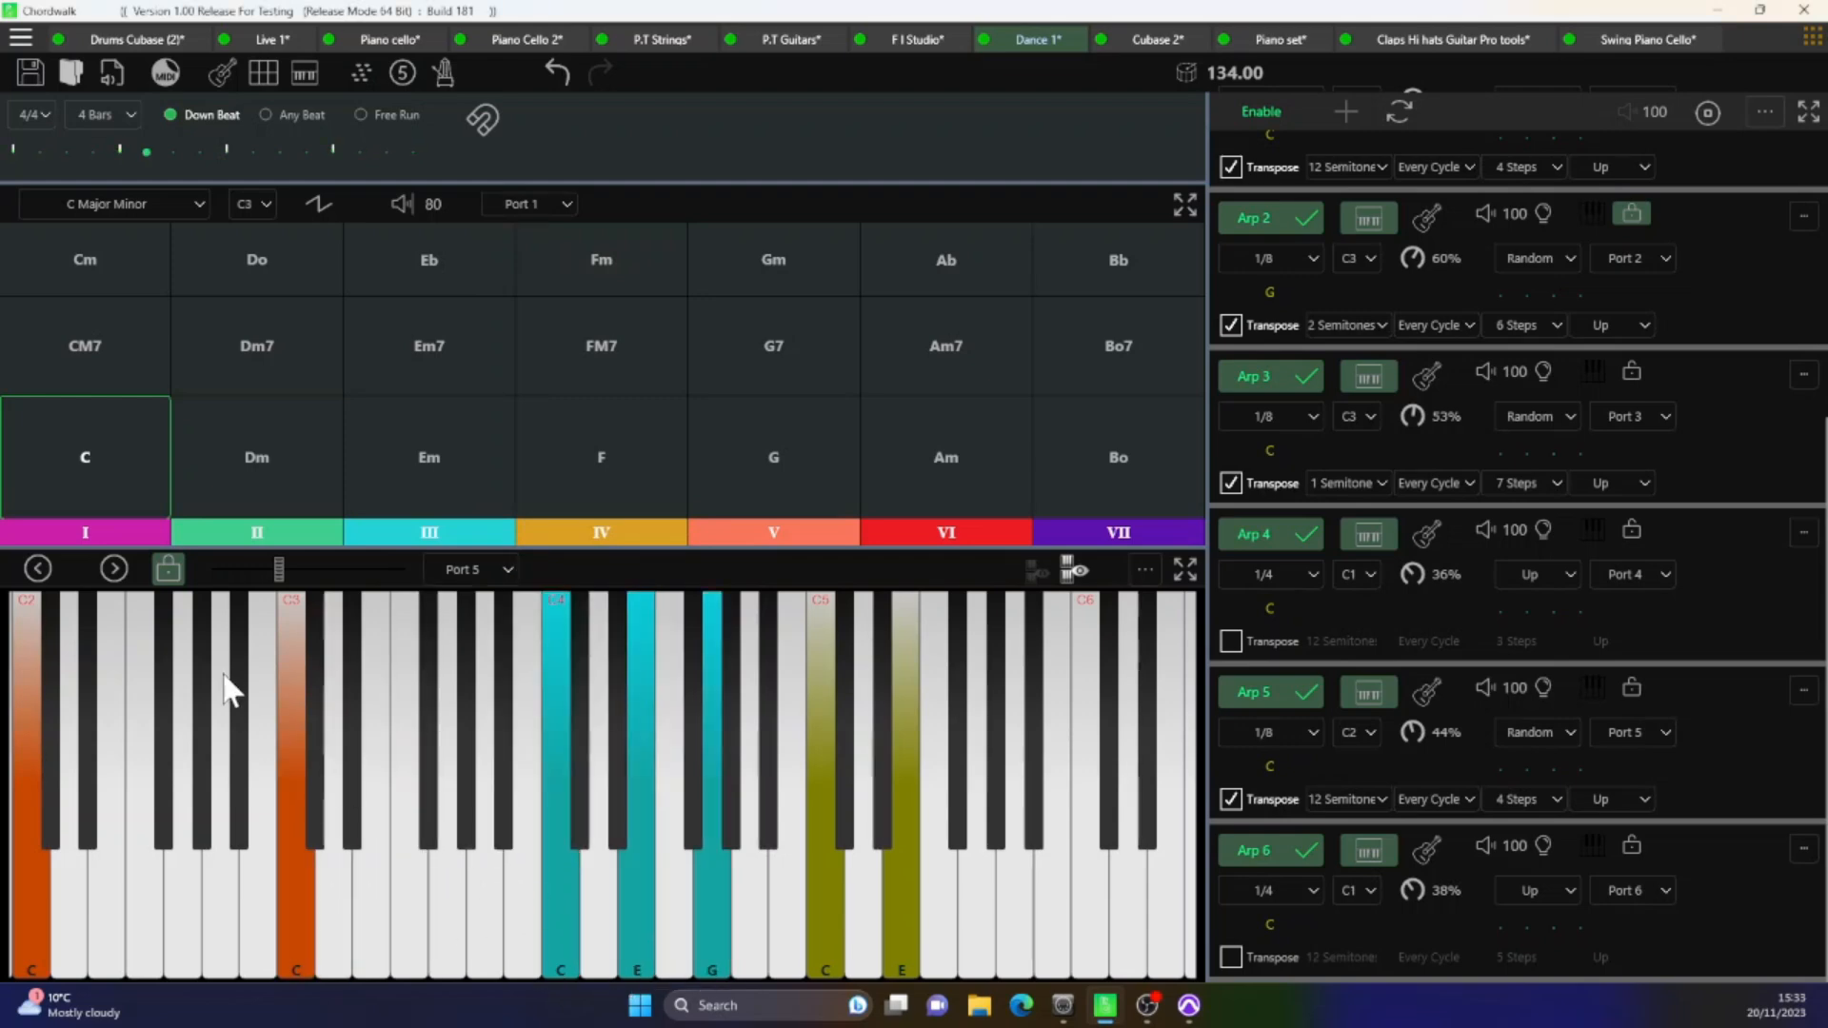
- Unlock the piano keyboard, try adjusting its key size, and lock it again
{"action": "left_click", "coordinate": [166, 568]}
{"action": "mouse_move", "coordinate": [276, 577]}
{"action": "left_mouse_down"}
{"action": "mouse_move", "coordinate": [307, 578]}
{"action": "mouse_move", "coordinate": [261, 576]}
{"action": "mouse_move", "coordinate": [283, 579]}
{"action": "left_mouse_up"}
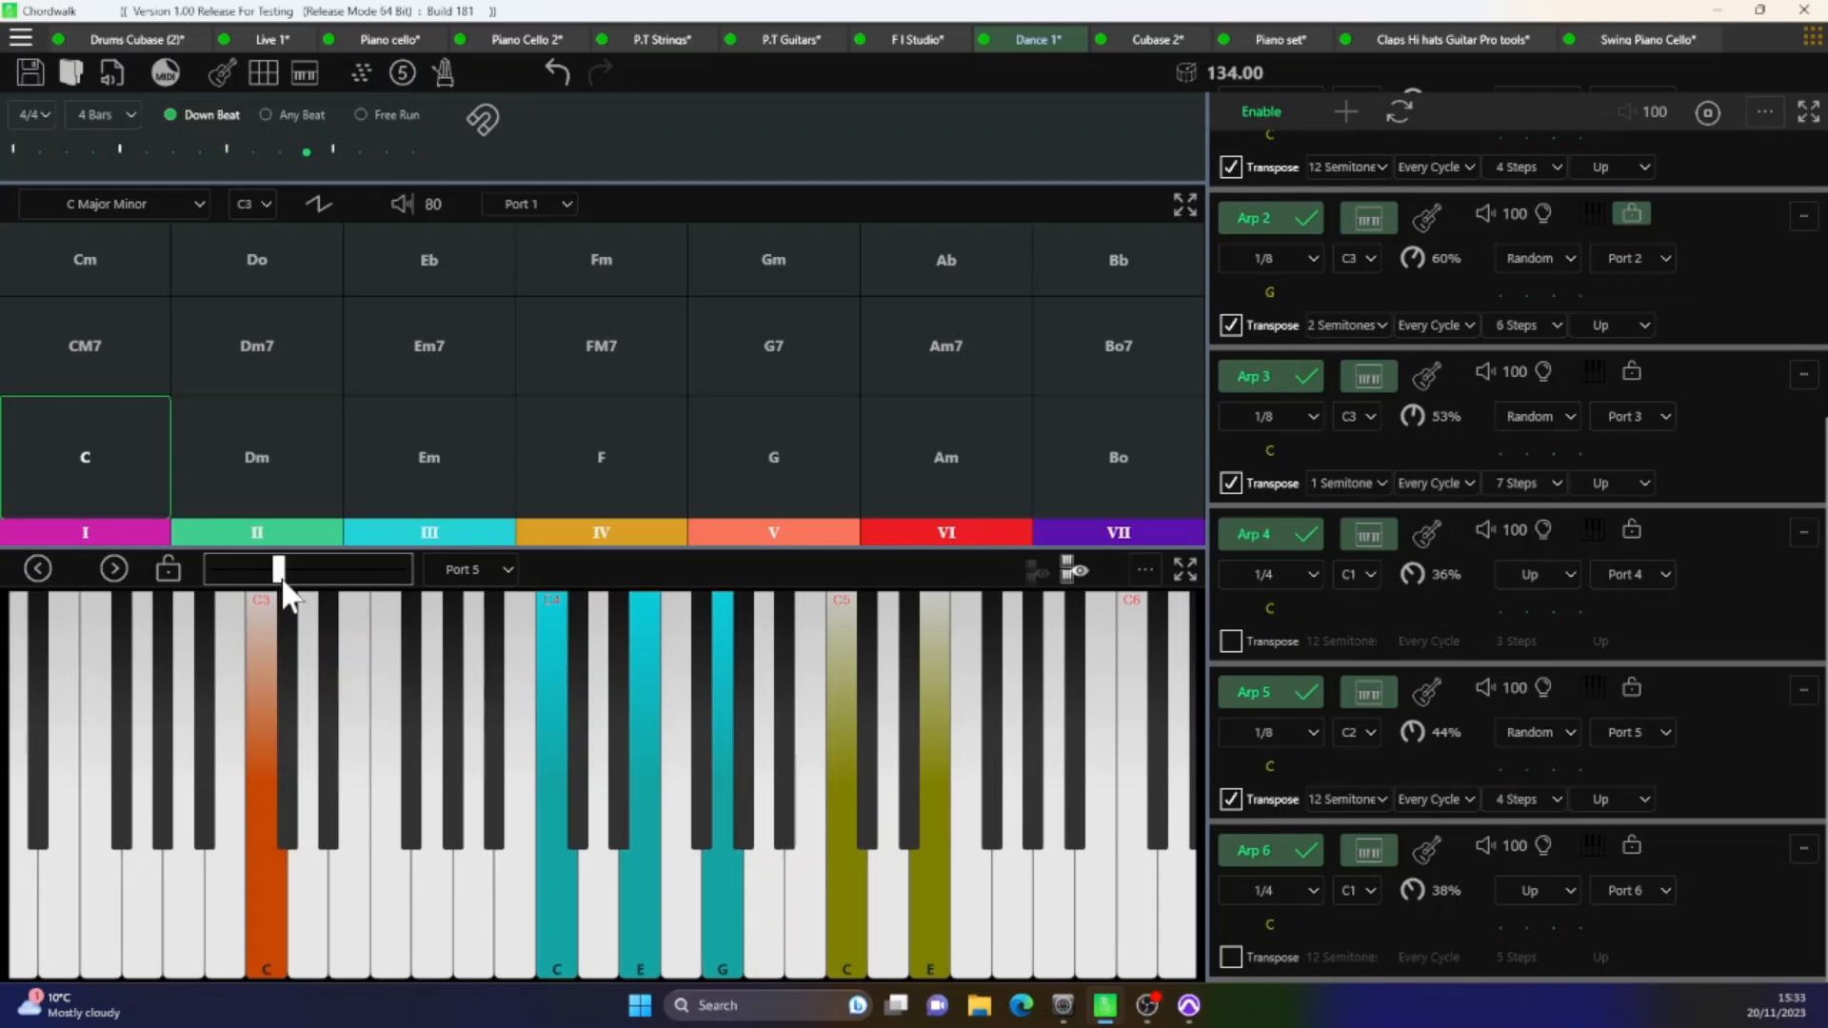
{"action": "left_click", "coordinate": [169, 569]}
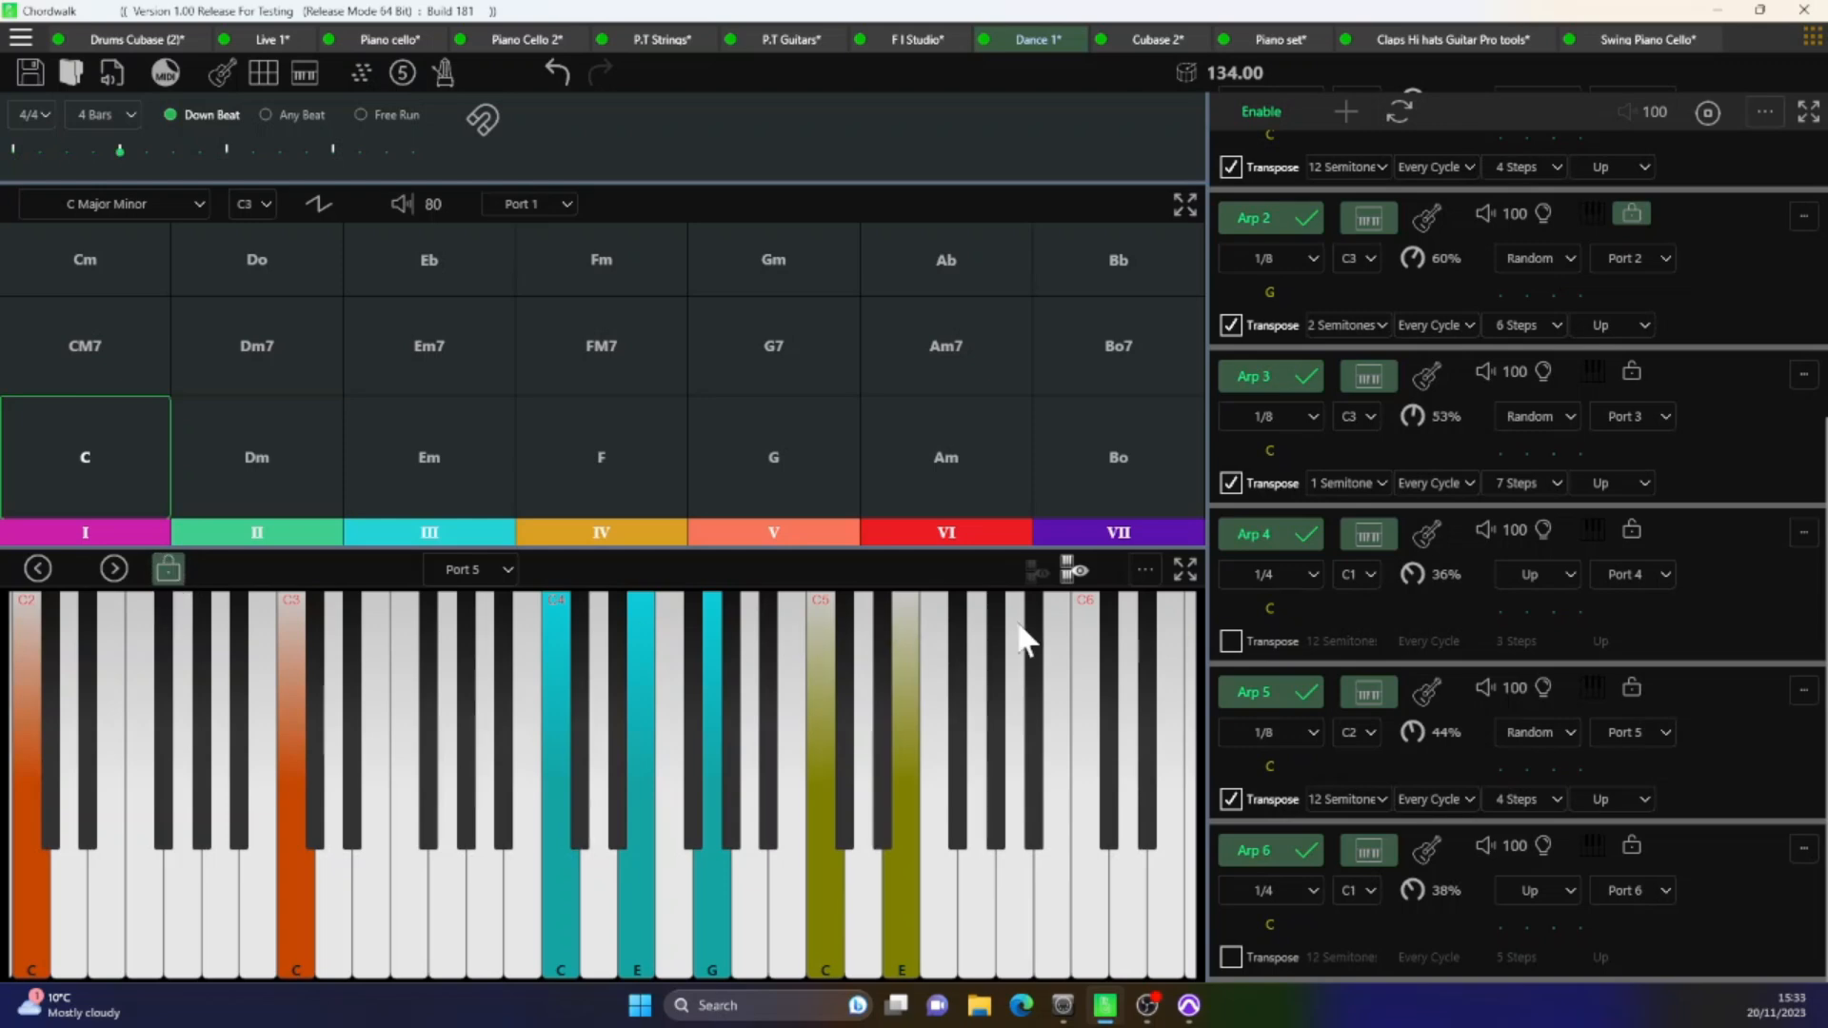
- Review the piano's display options, and show the second piano keyboard and hide it again
{"action": "left_click", "coordinate": [1150, 568]}
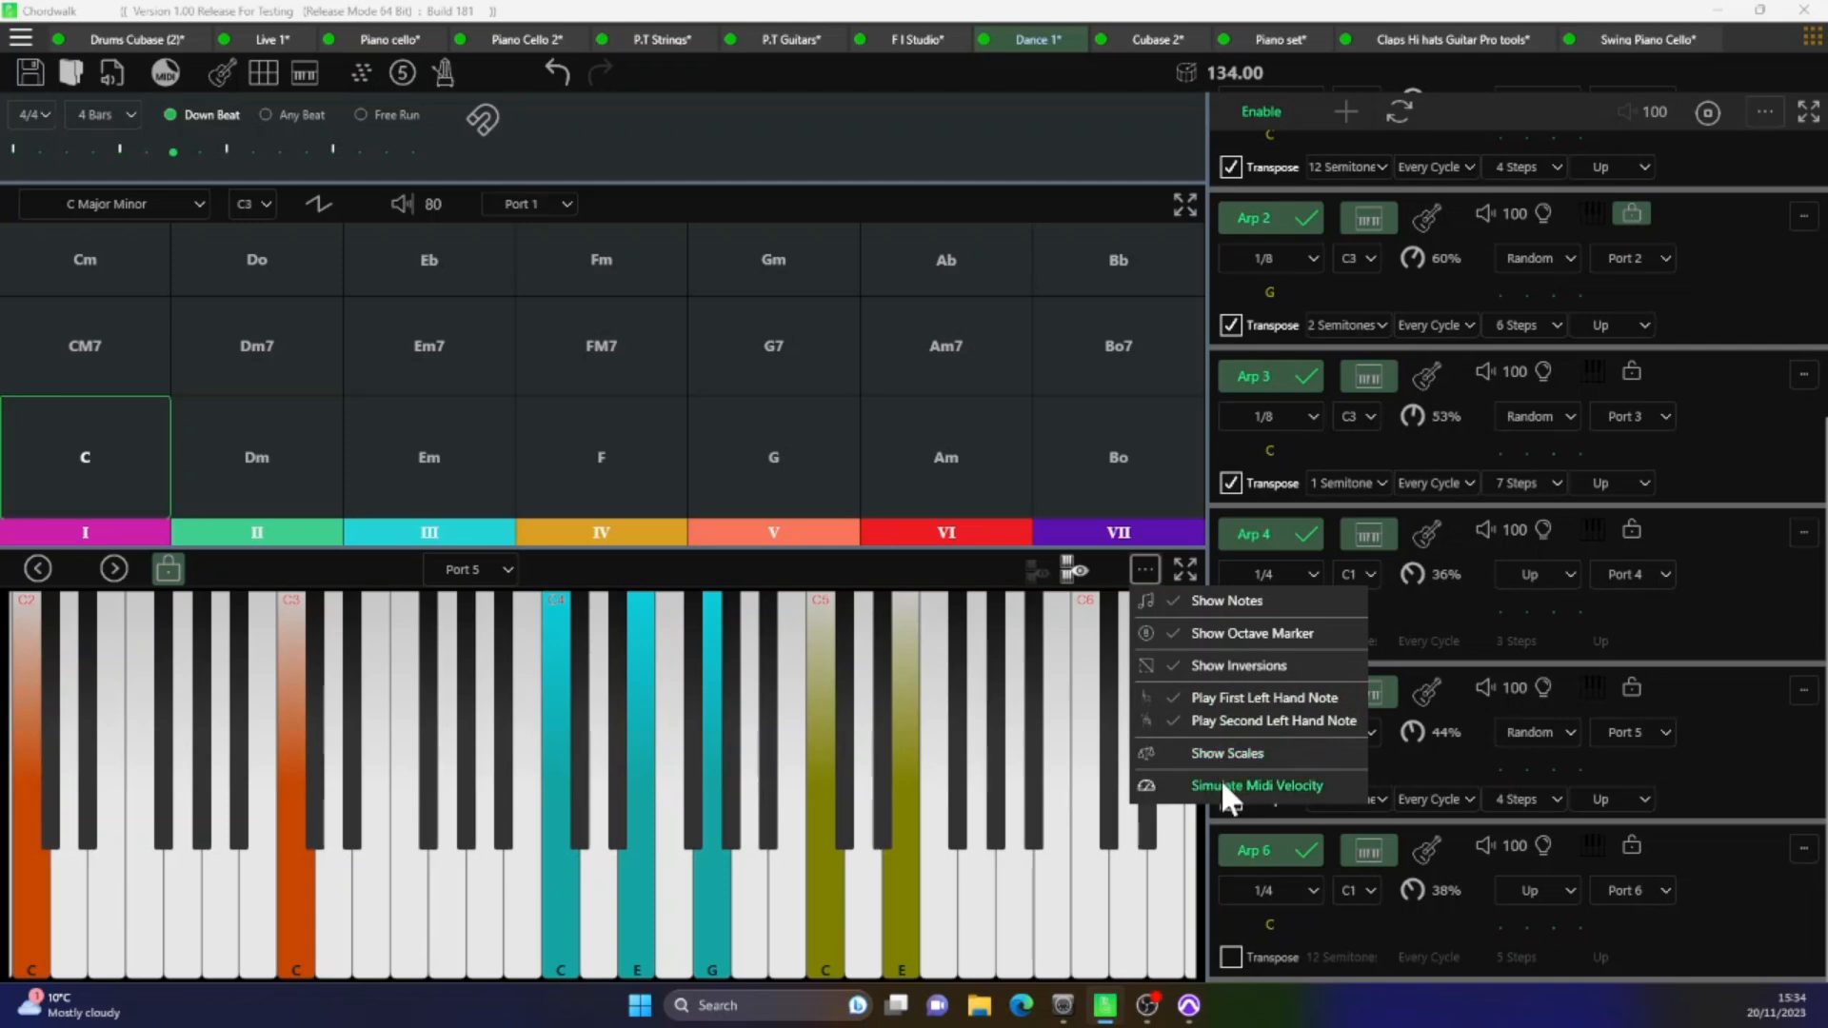
{"action": "left_click", "coordinate": [1074, 569]}
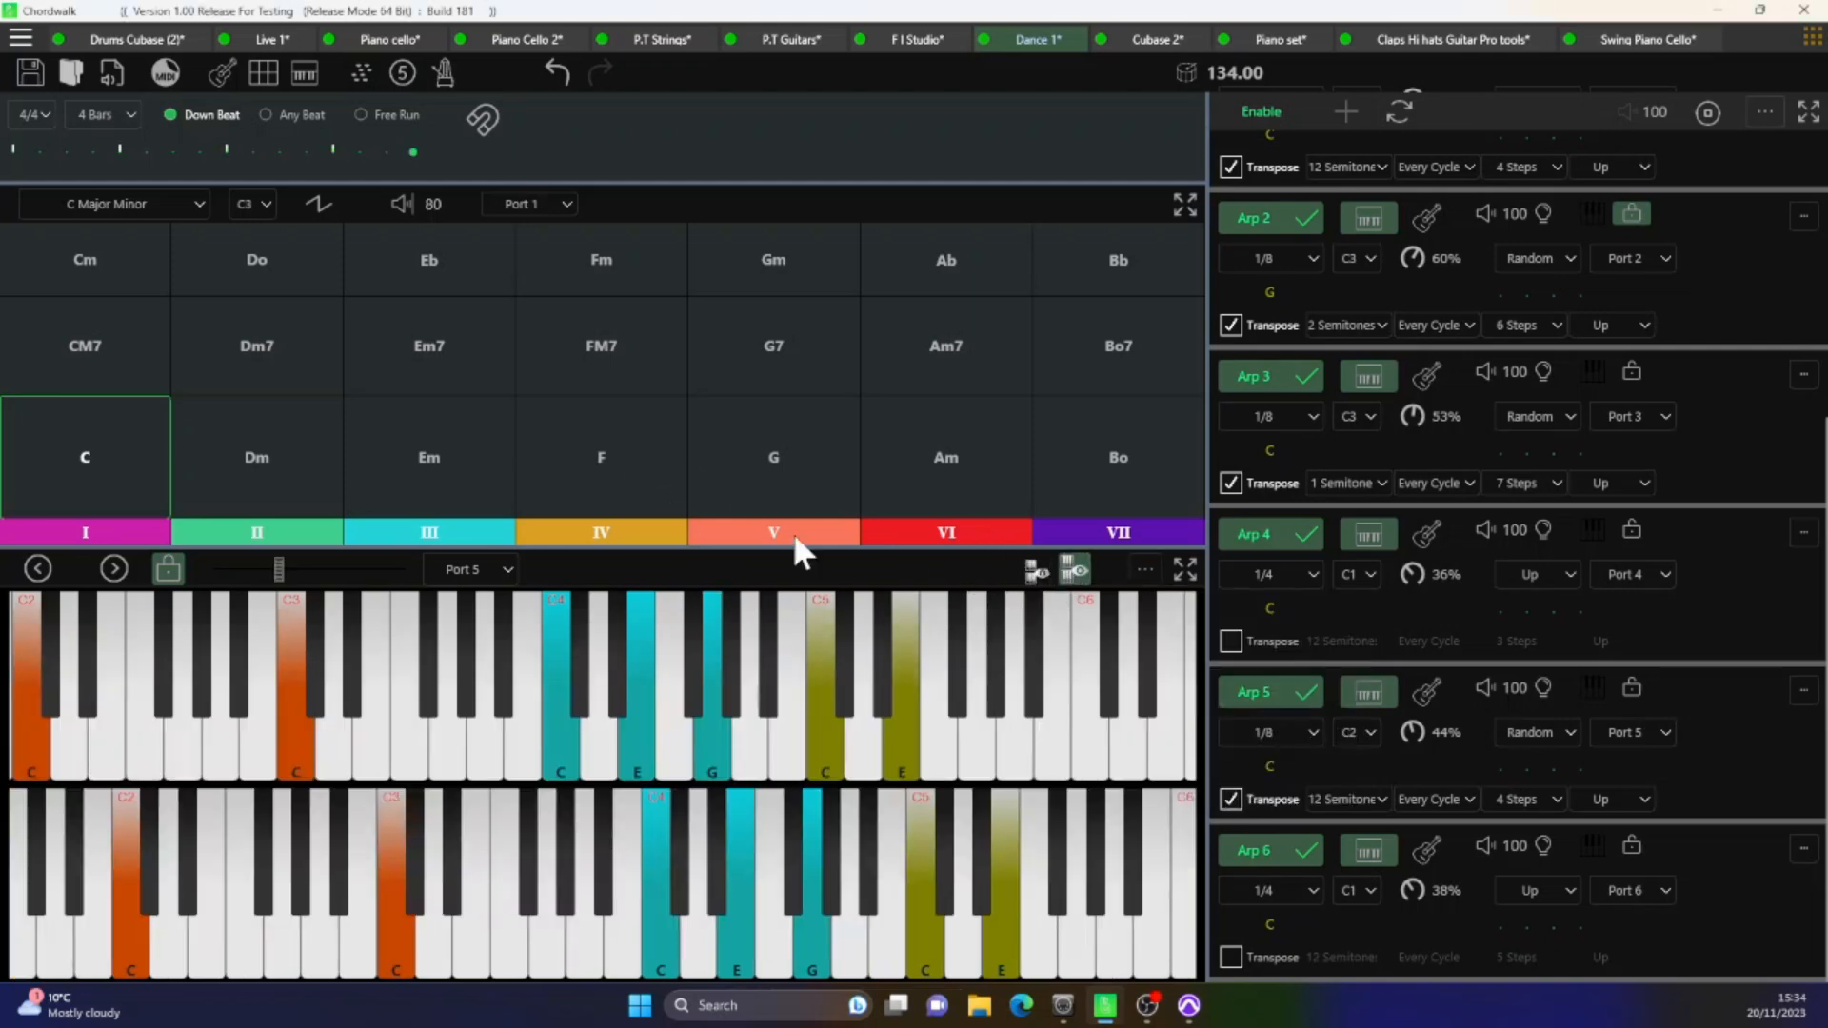
{"action": "left_click", "coordinate": [1075, 569]}
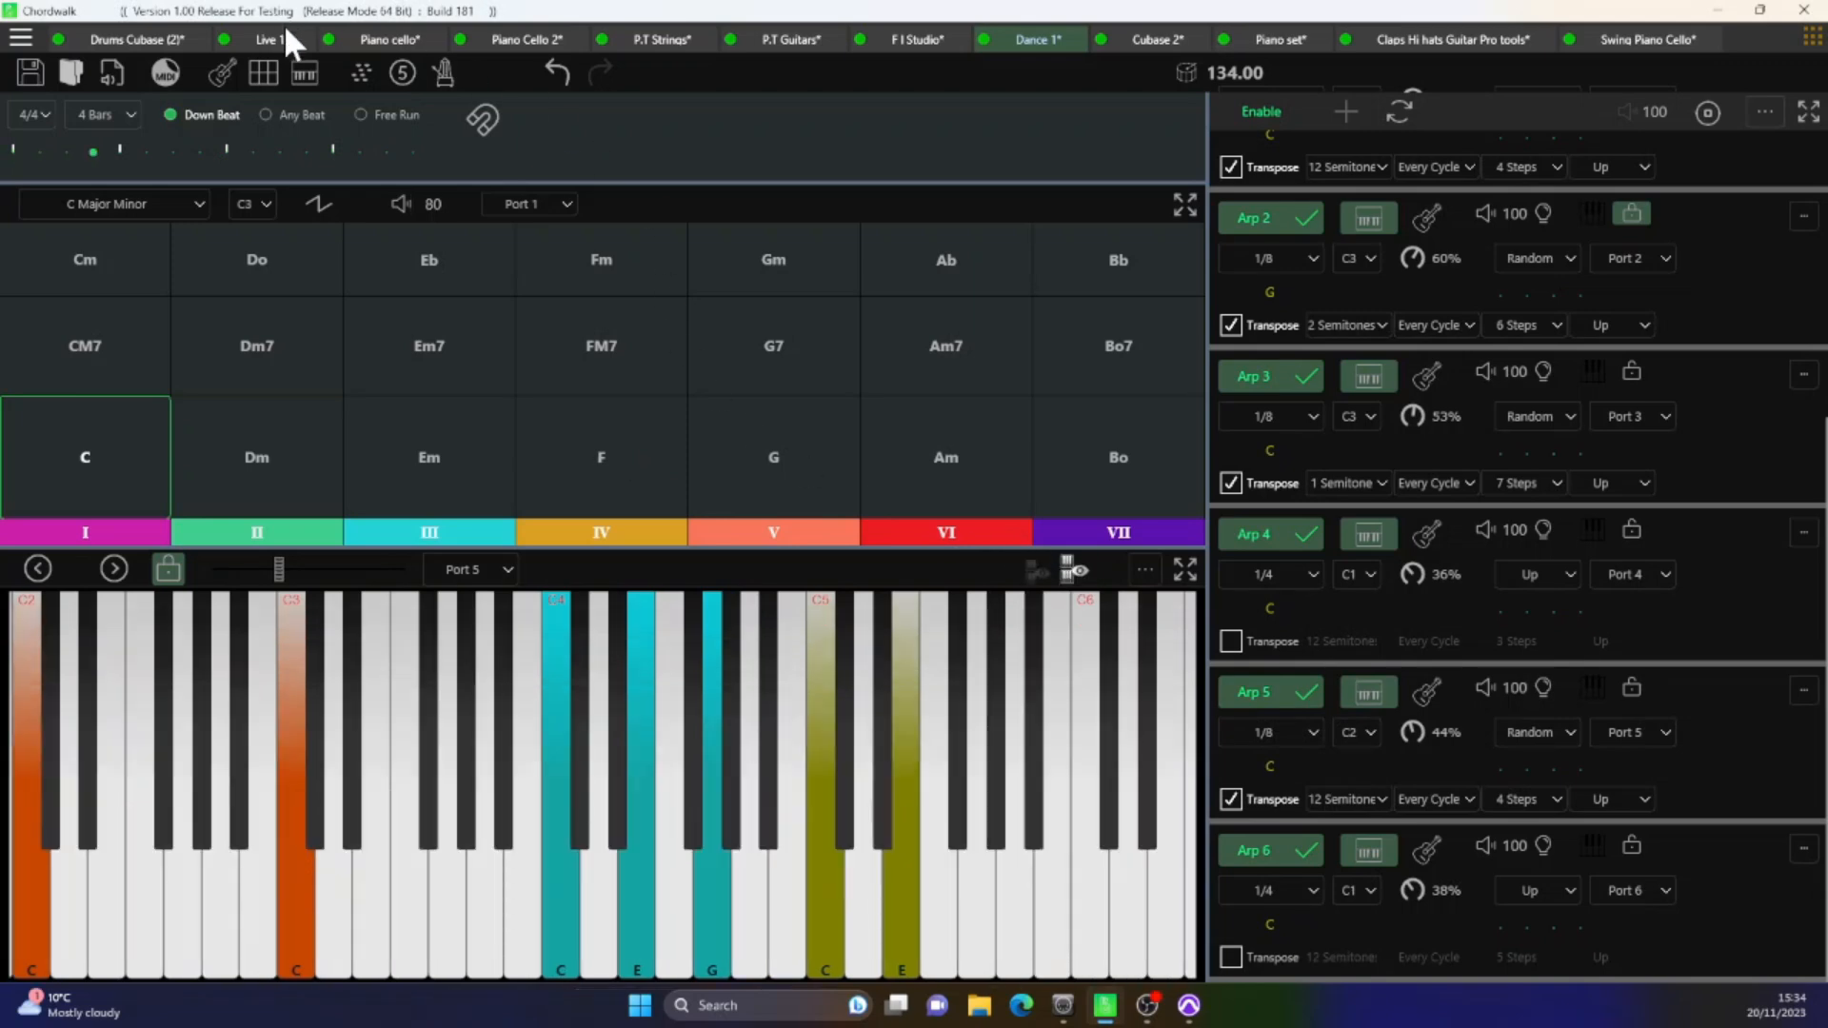
- Show the guitar in place of the piano and set its view to Chords
{"action": "left_click", "coordinate": [303, 74]}
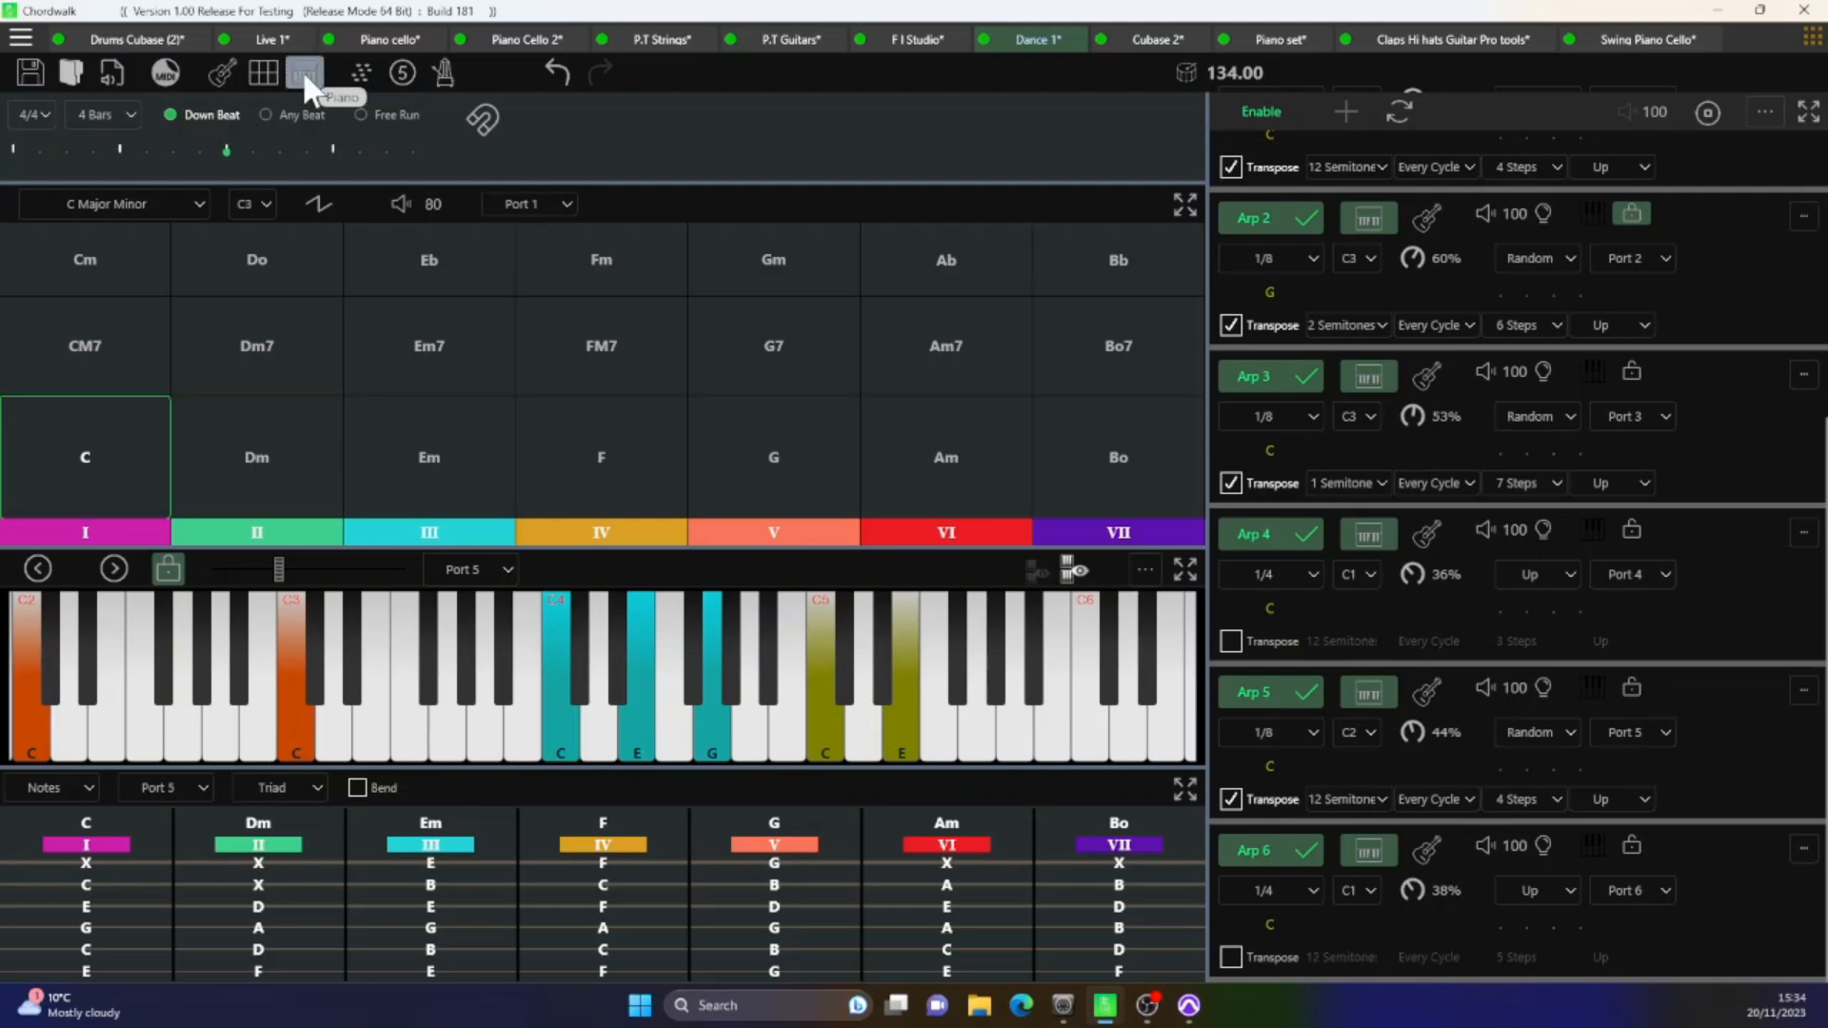
{"action": "left_click", "coordinate": [304, 74]}
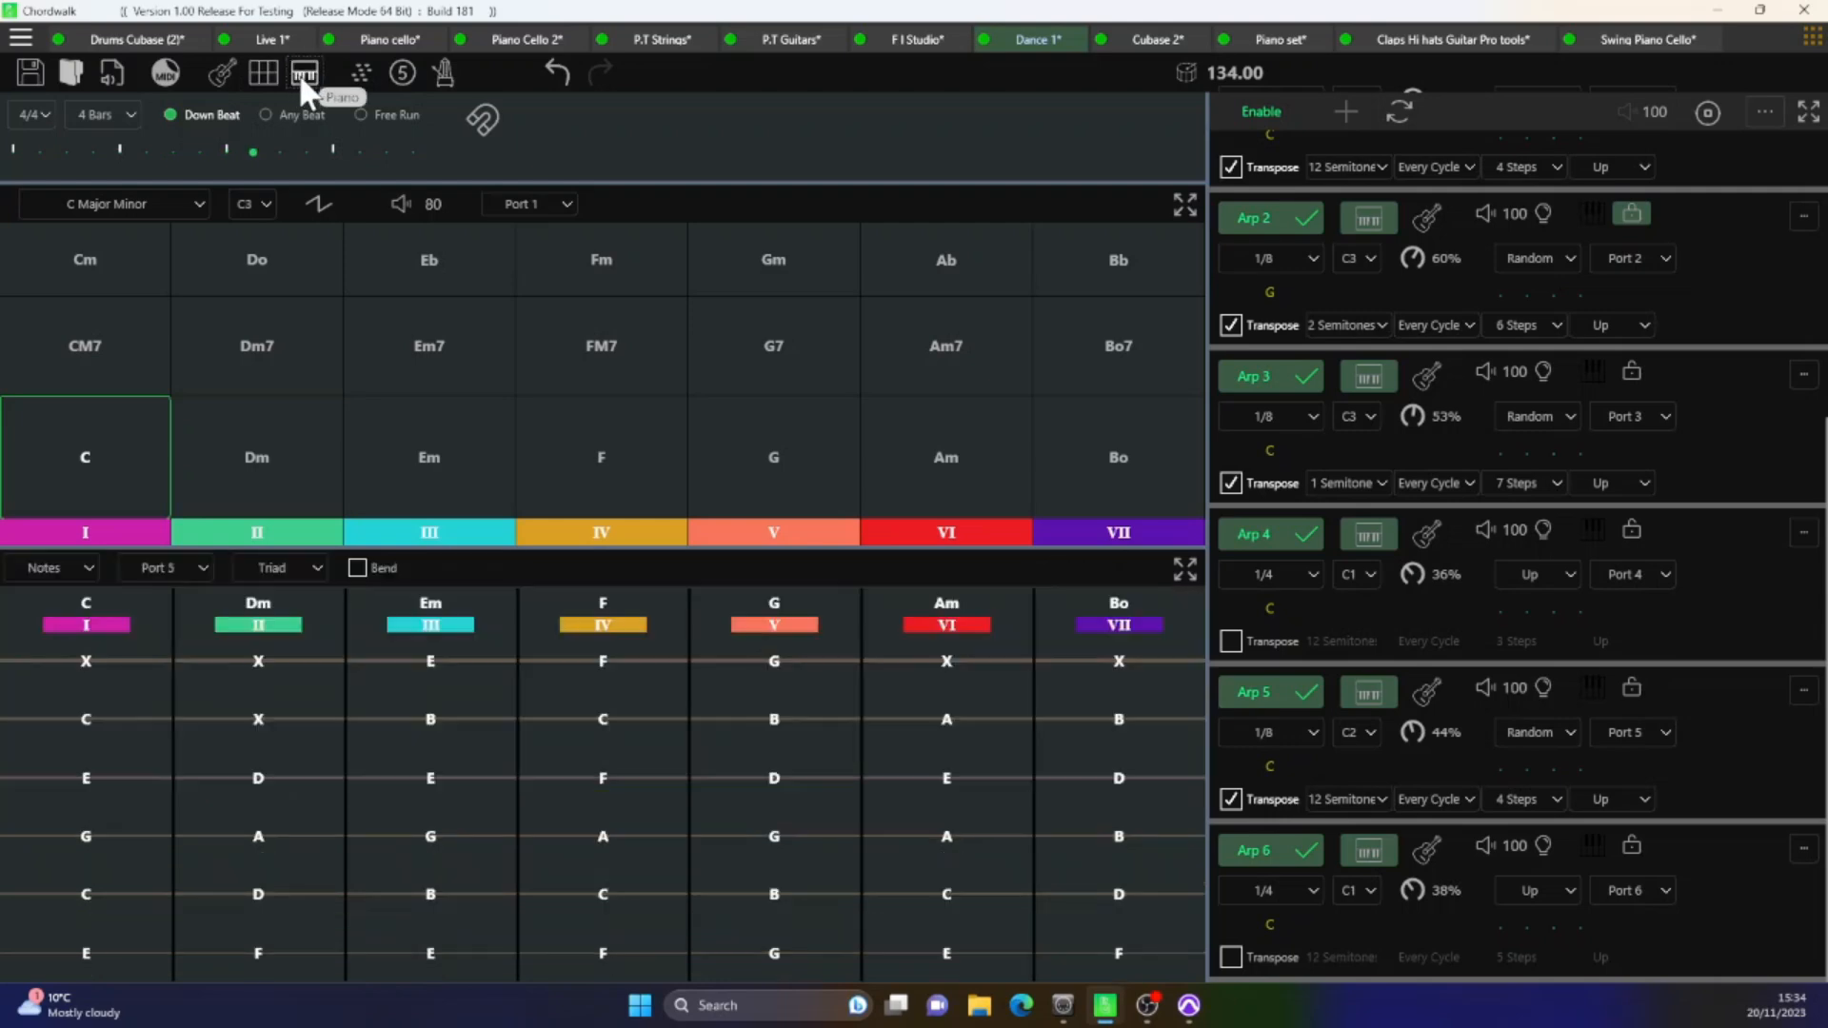
{"action": "left_click", "coordinate": [90, 567]}
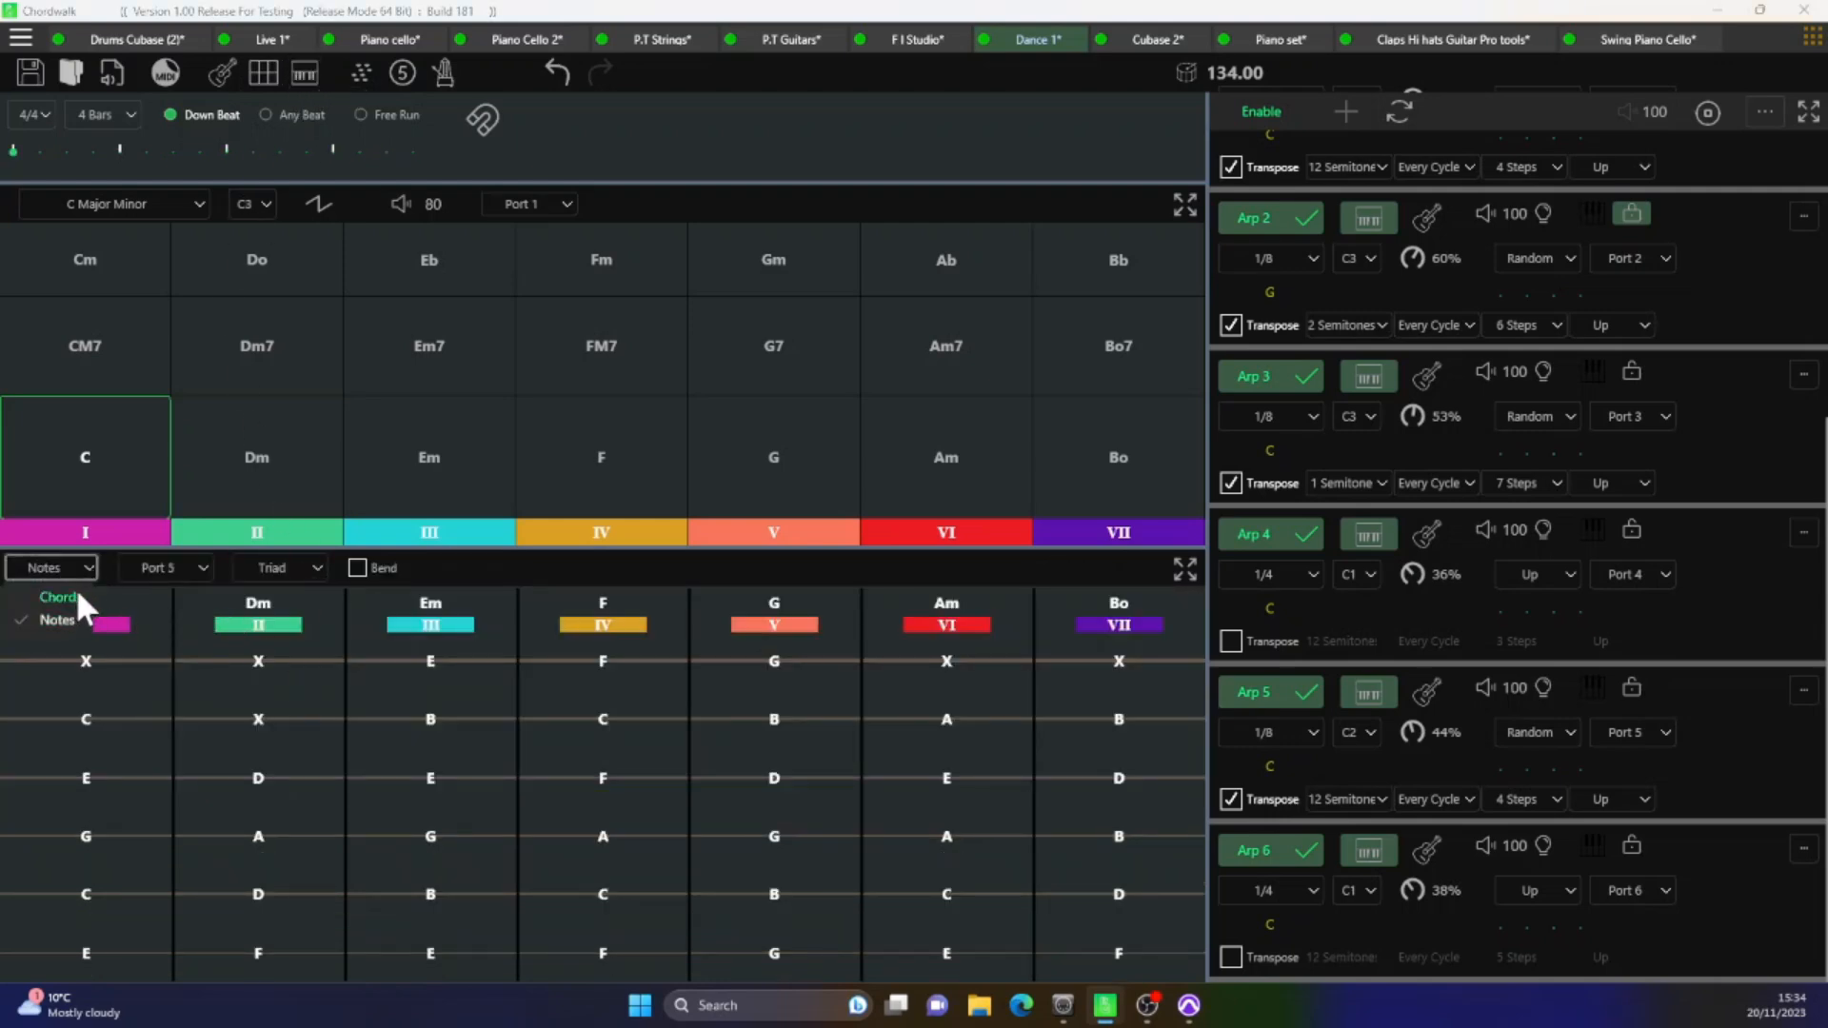
{"action": "left_click", "coordinate": [63, 597]}
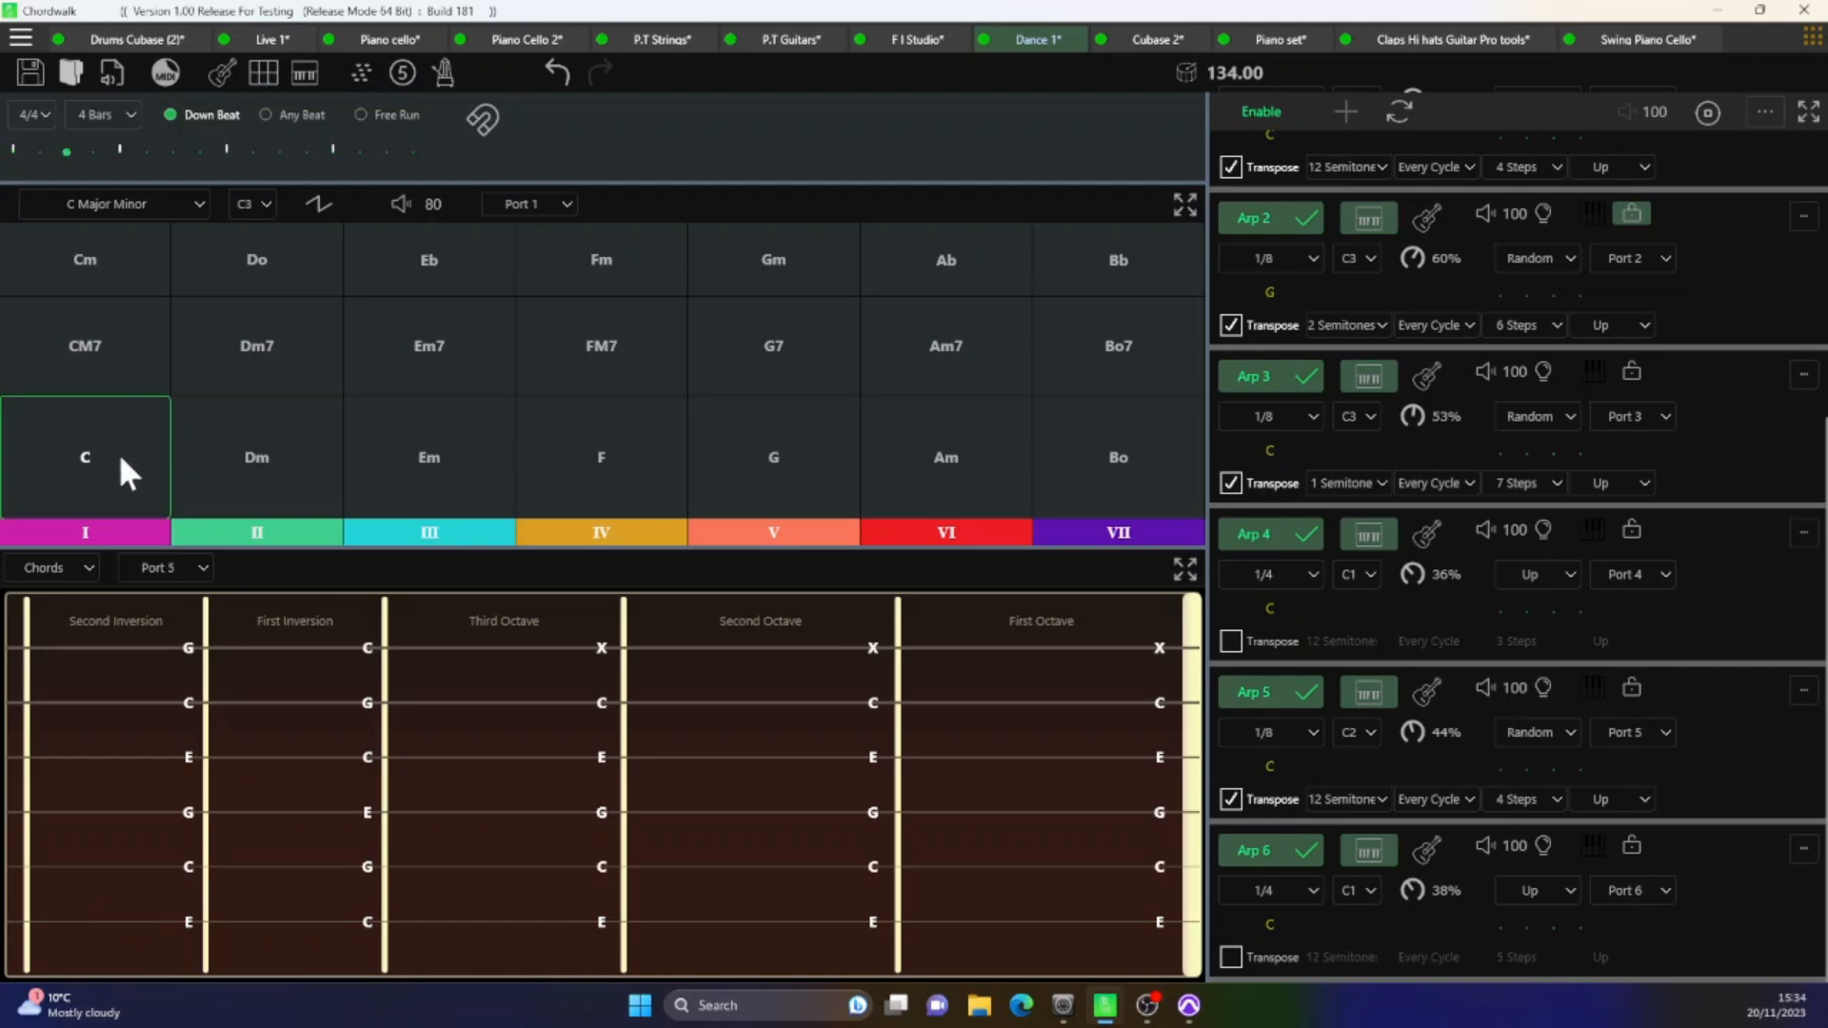
- Set the guitar view back to Notes and replace the guitar with the piano
{"action": "left_click", "coordinate": [89, 561]}
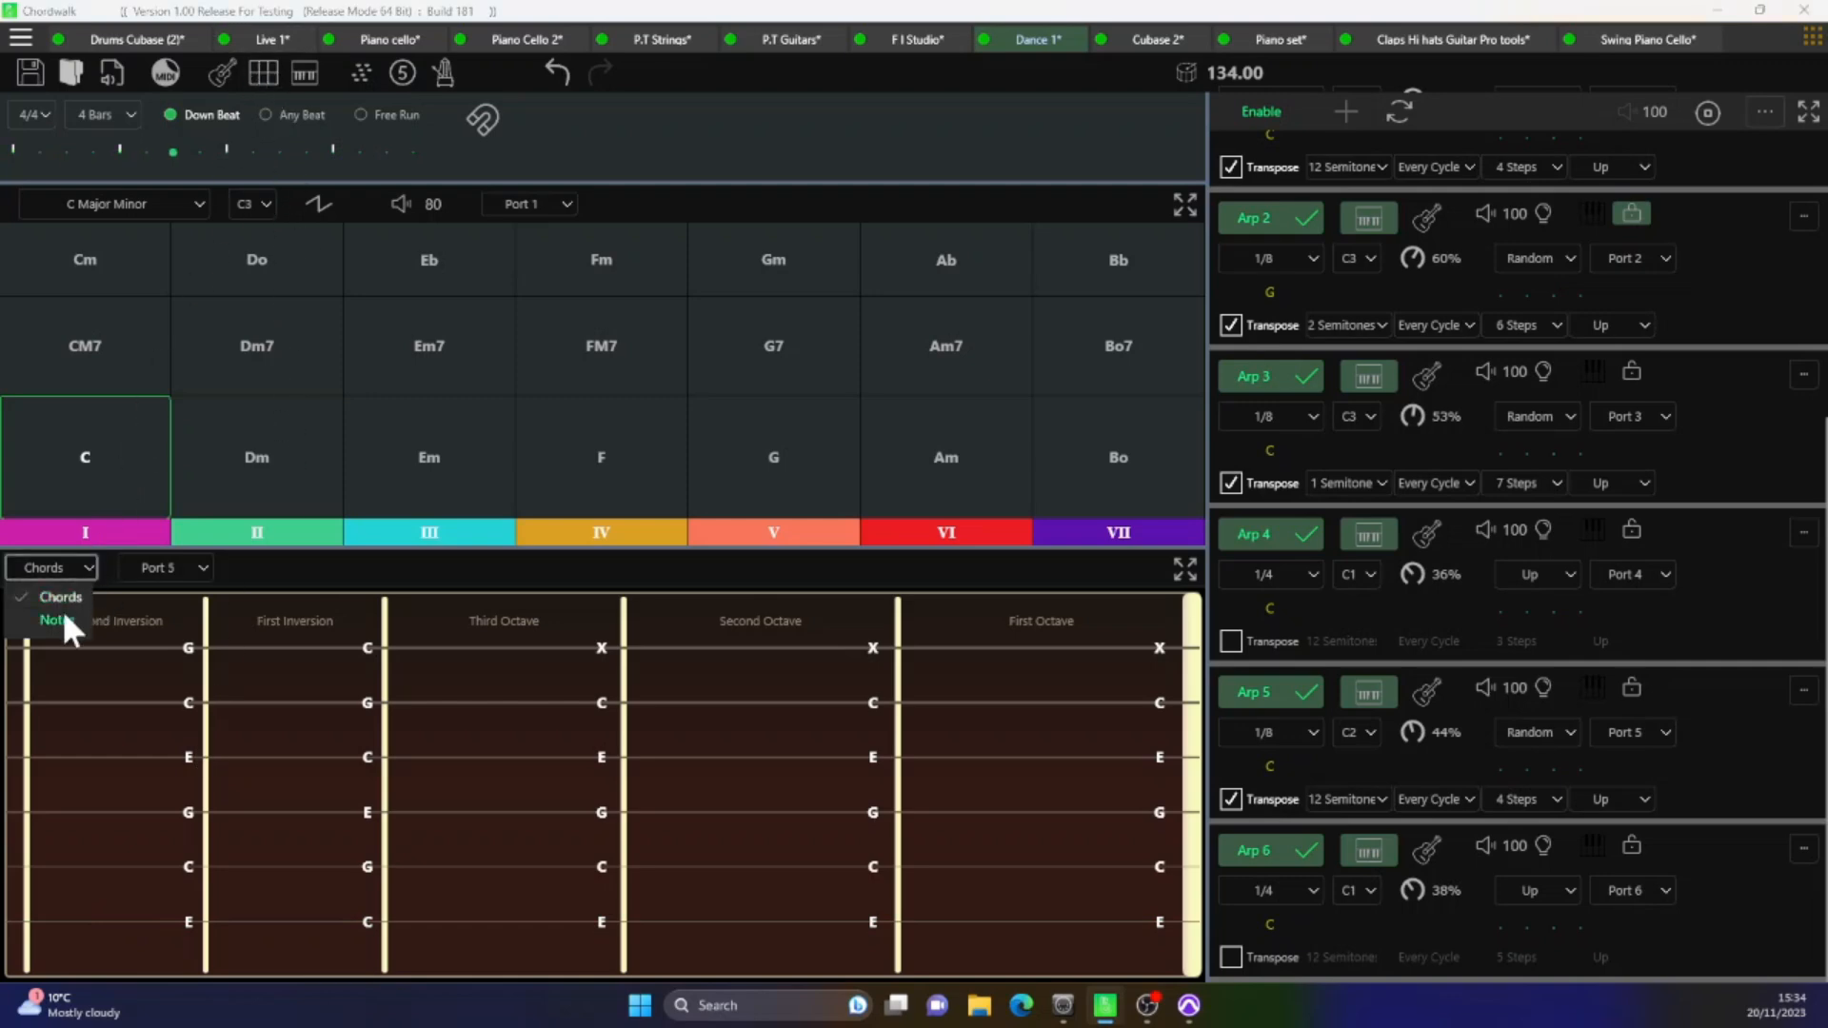
{"action": "left_click", "coordinate": [59, 621]}
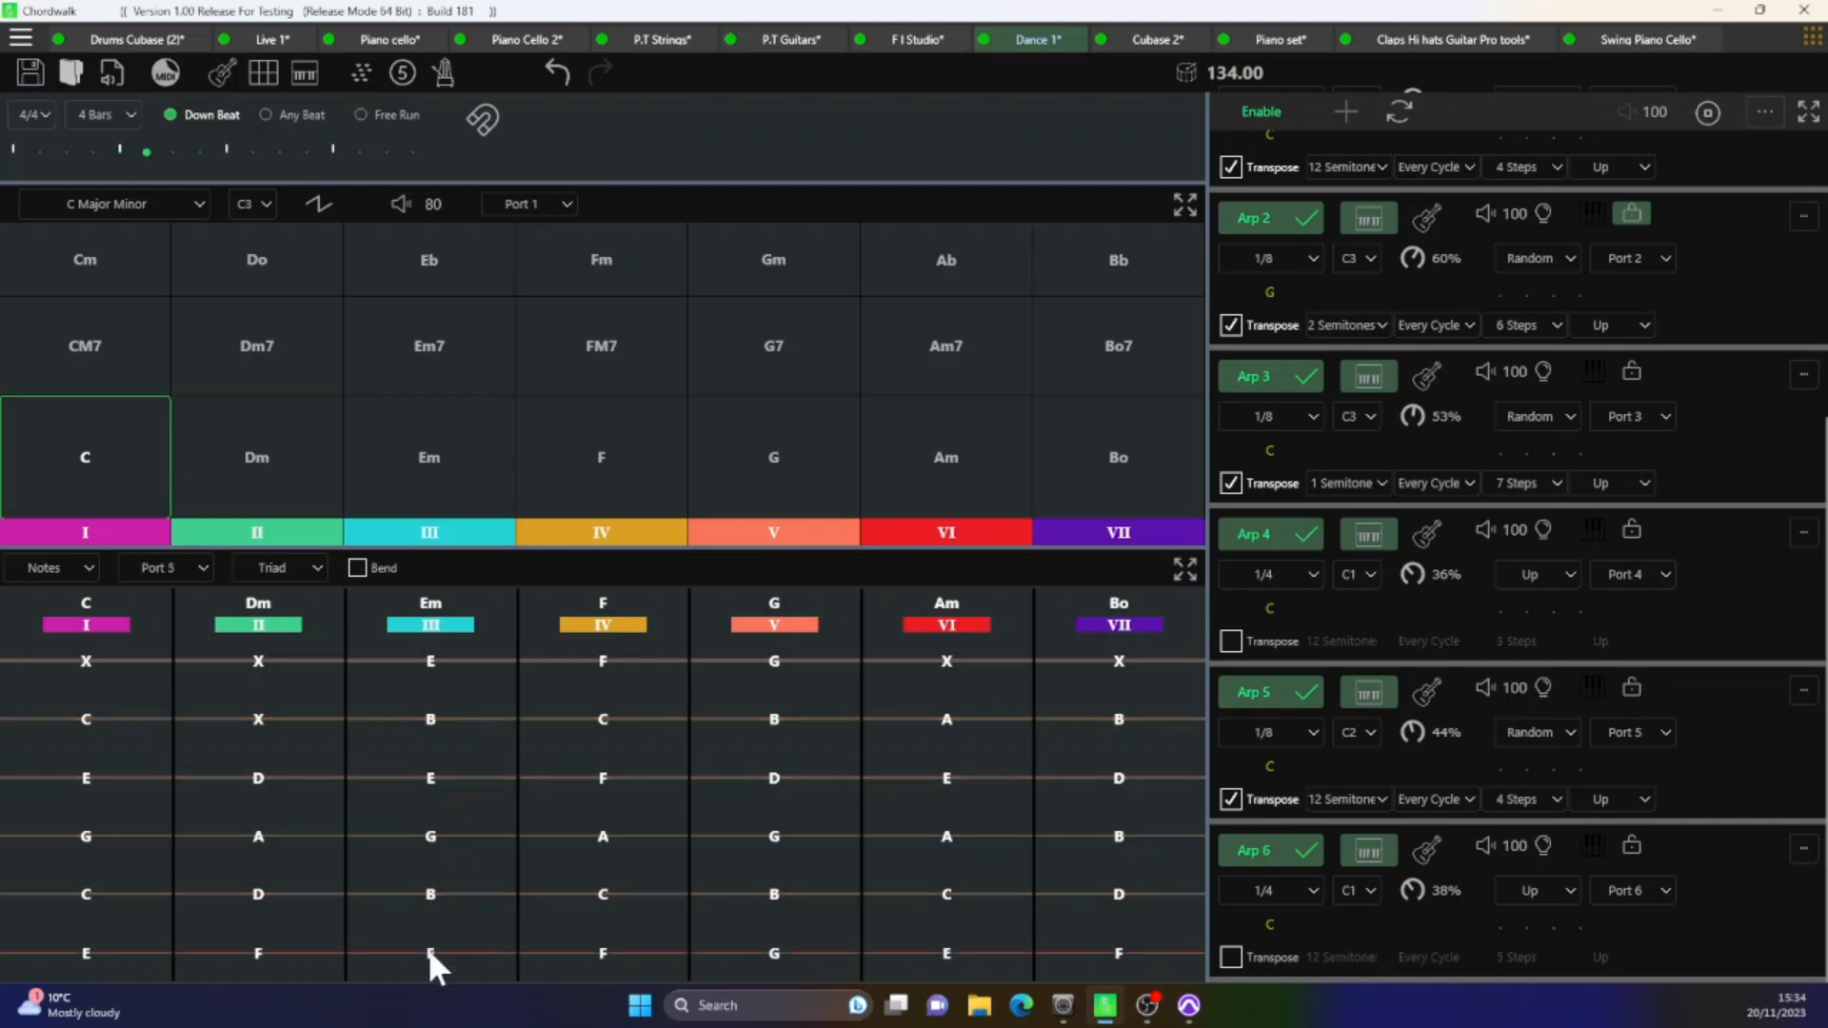
{"action": "left_click", "coordinate": [226, 63]}
{"action": "left_click", "coordinate": [300, 72]}
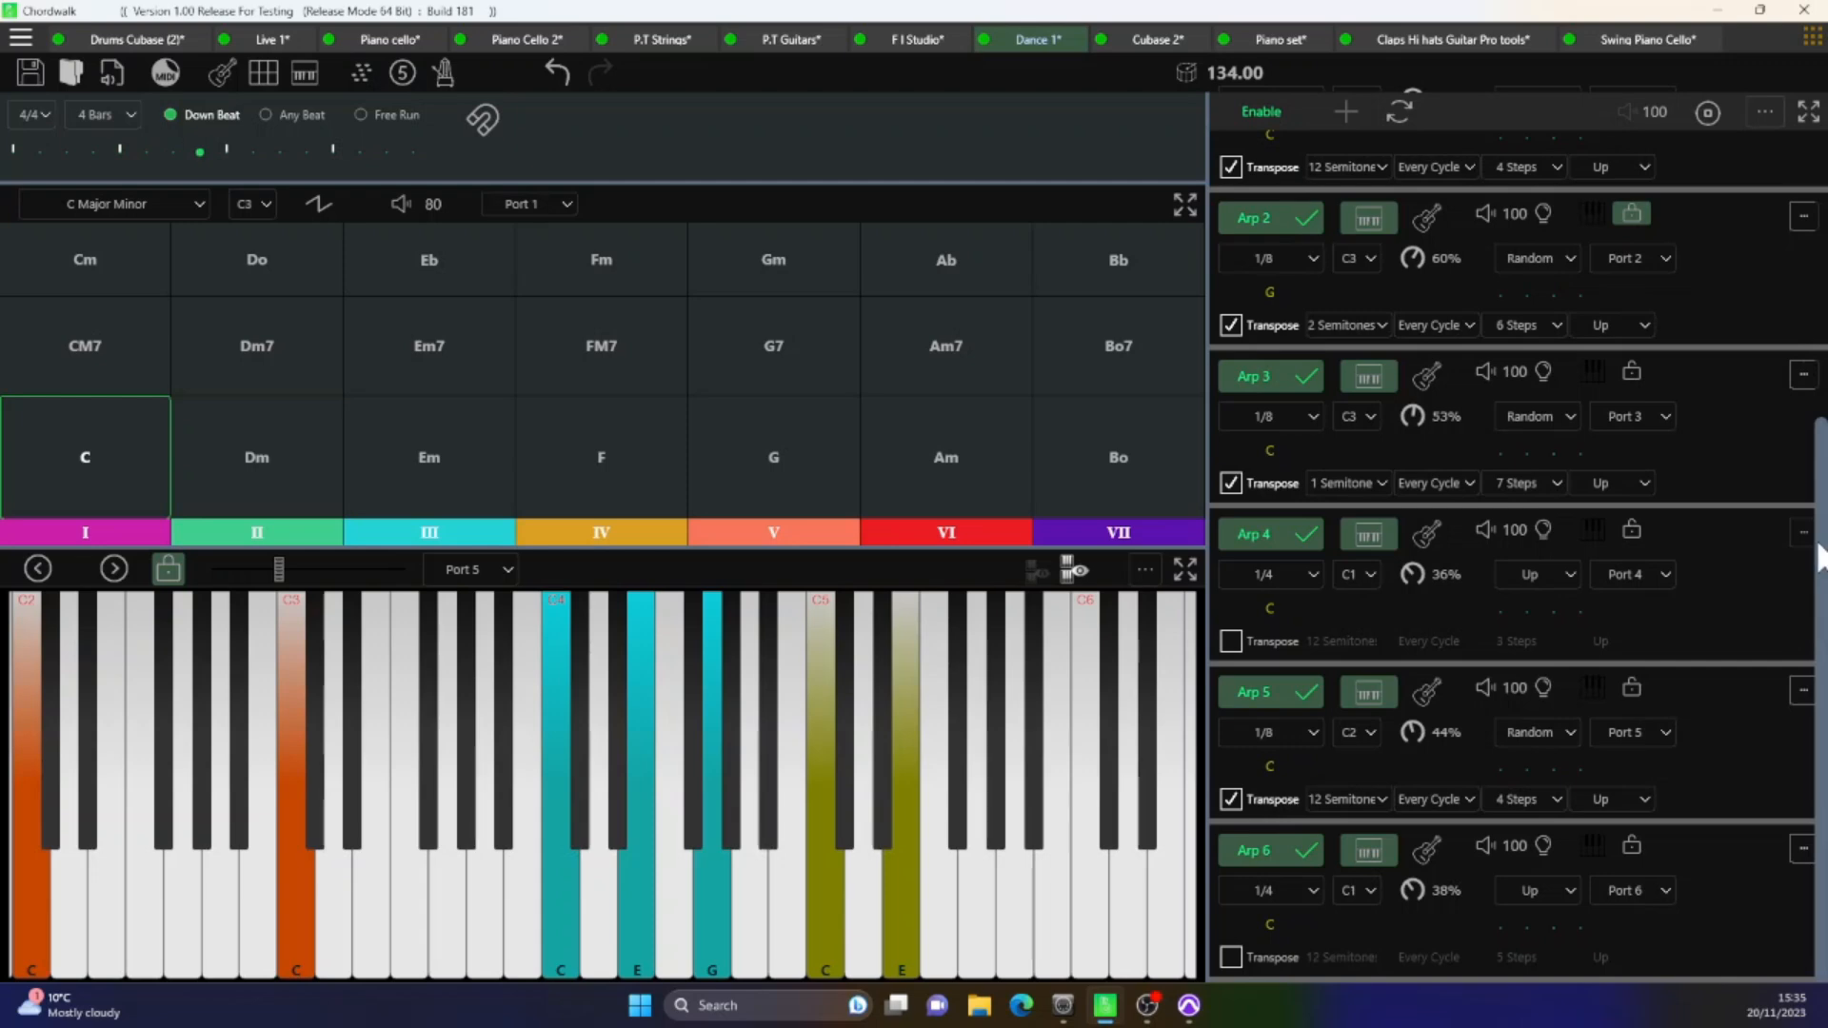
- Enable all arpeggiators with Arp 1 soloed and set Arp 1's note length to 1/4
{"action": "scroll", "coordinate": [1823, 560], "scroll_direction": "up", "scroll_amount": 2}
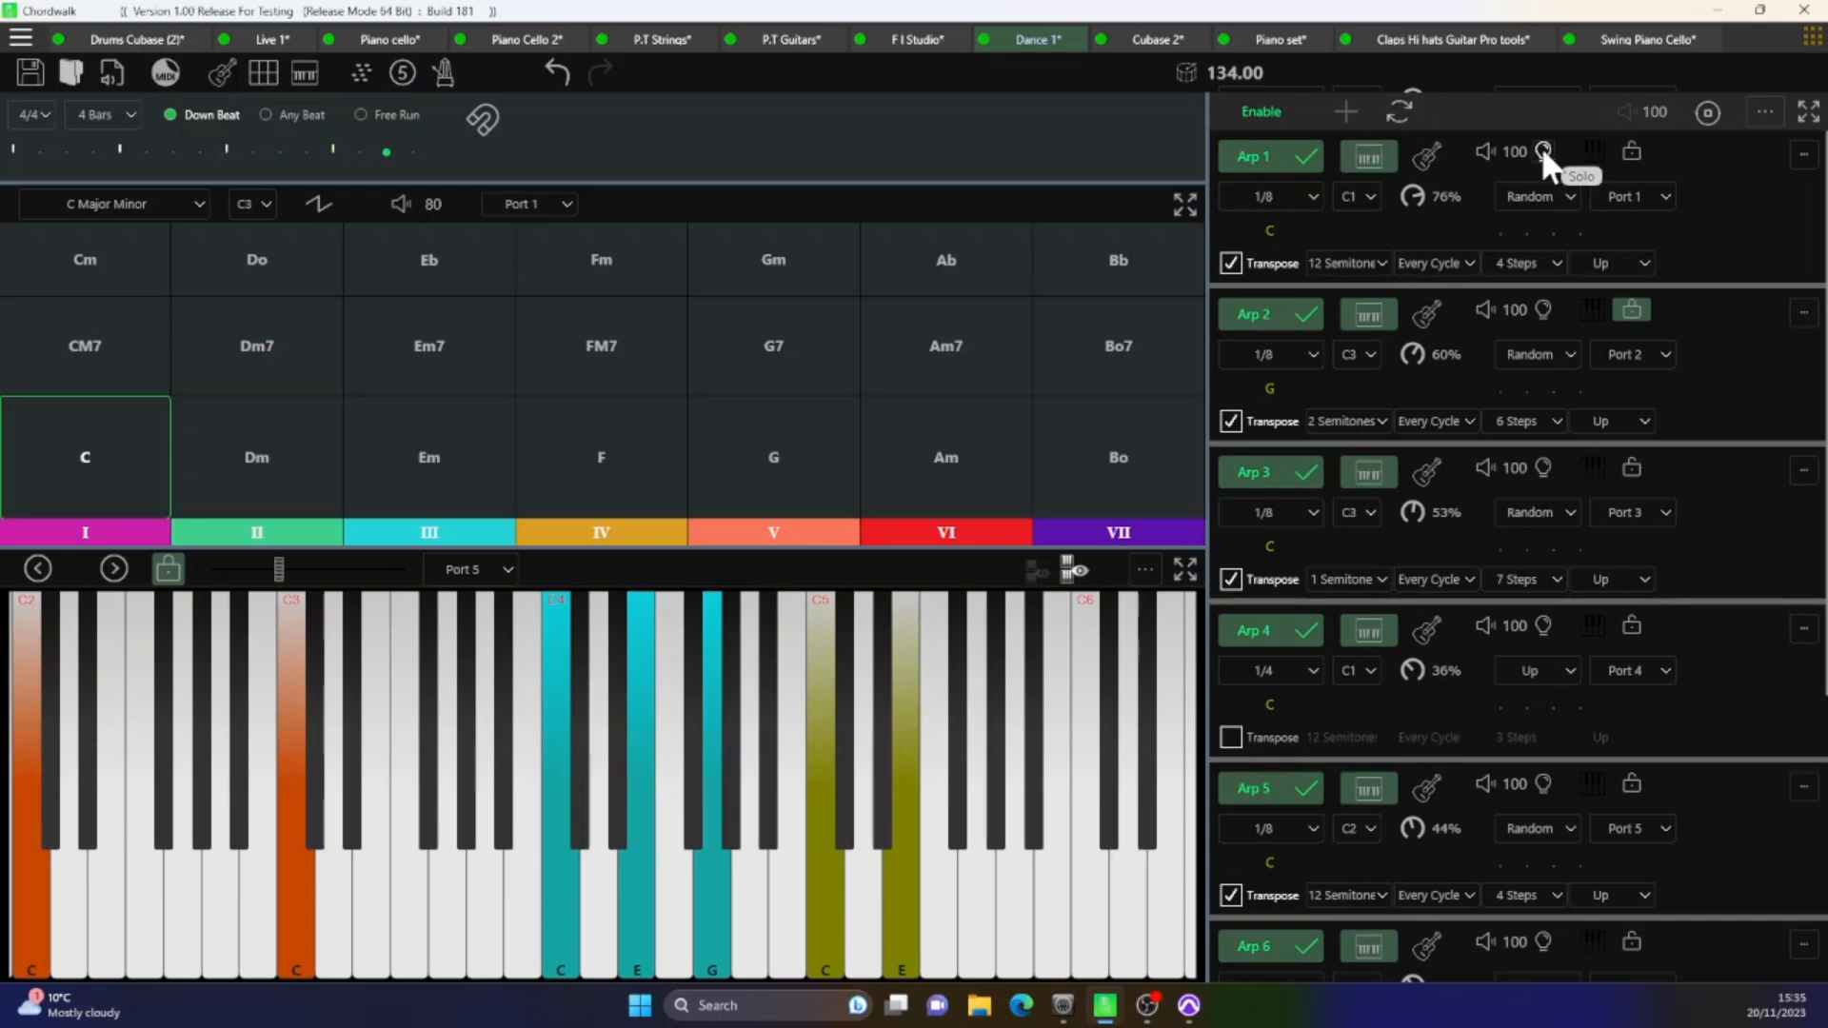
{"action": "left_click", "coordinate": [1266, 112]}
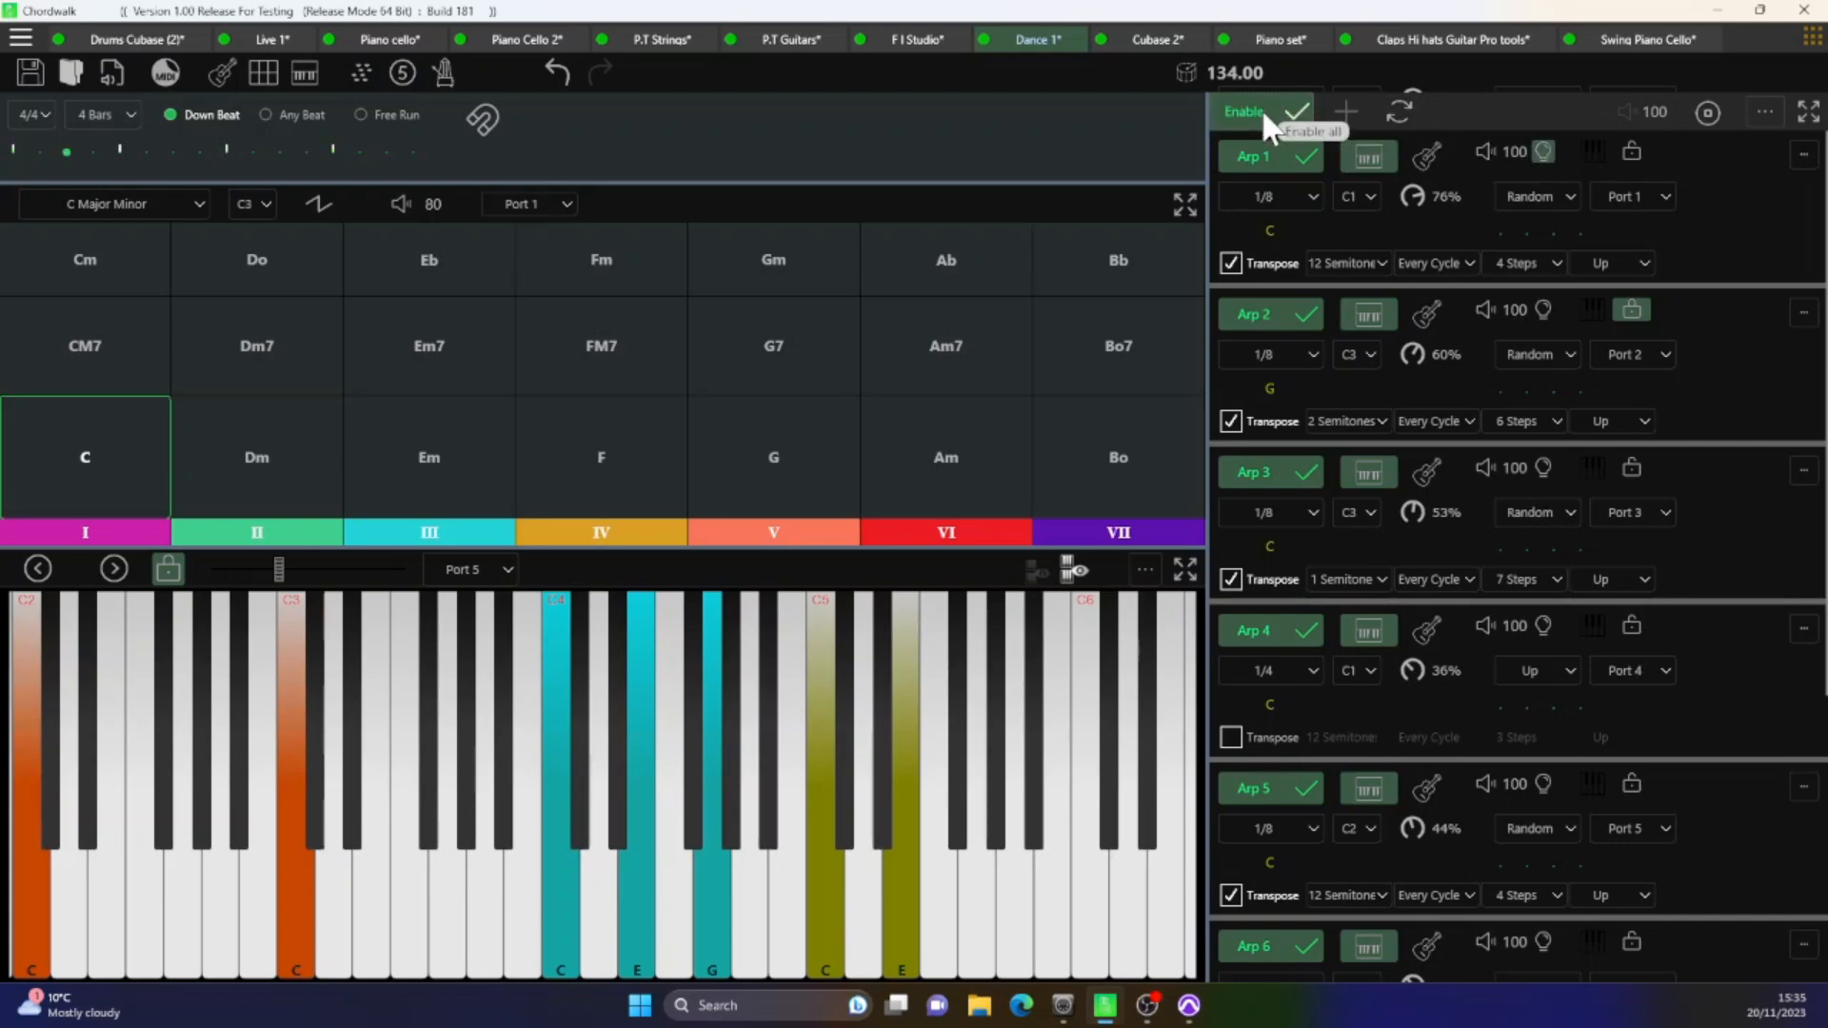
{"action": "left_click", "coordinate": [1312, 196]}
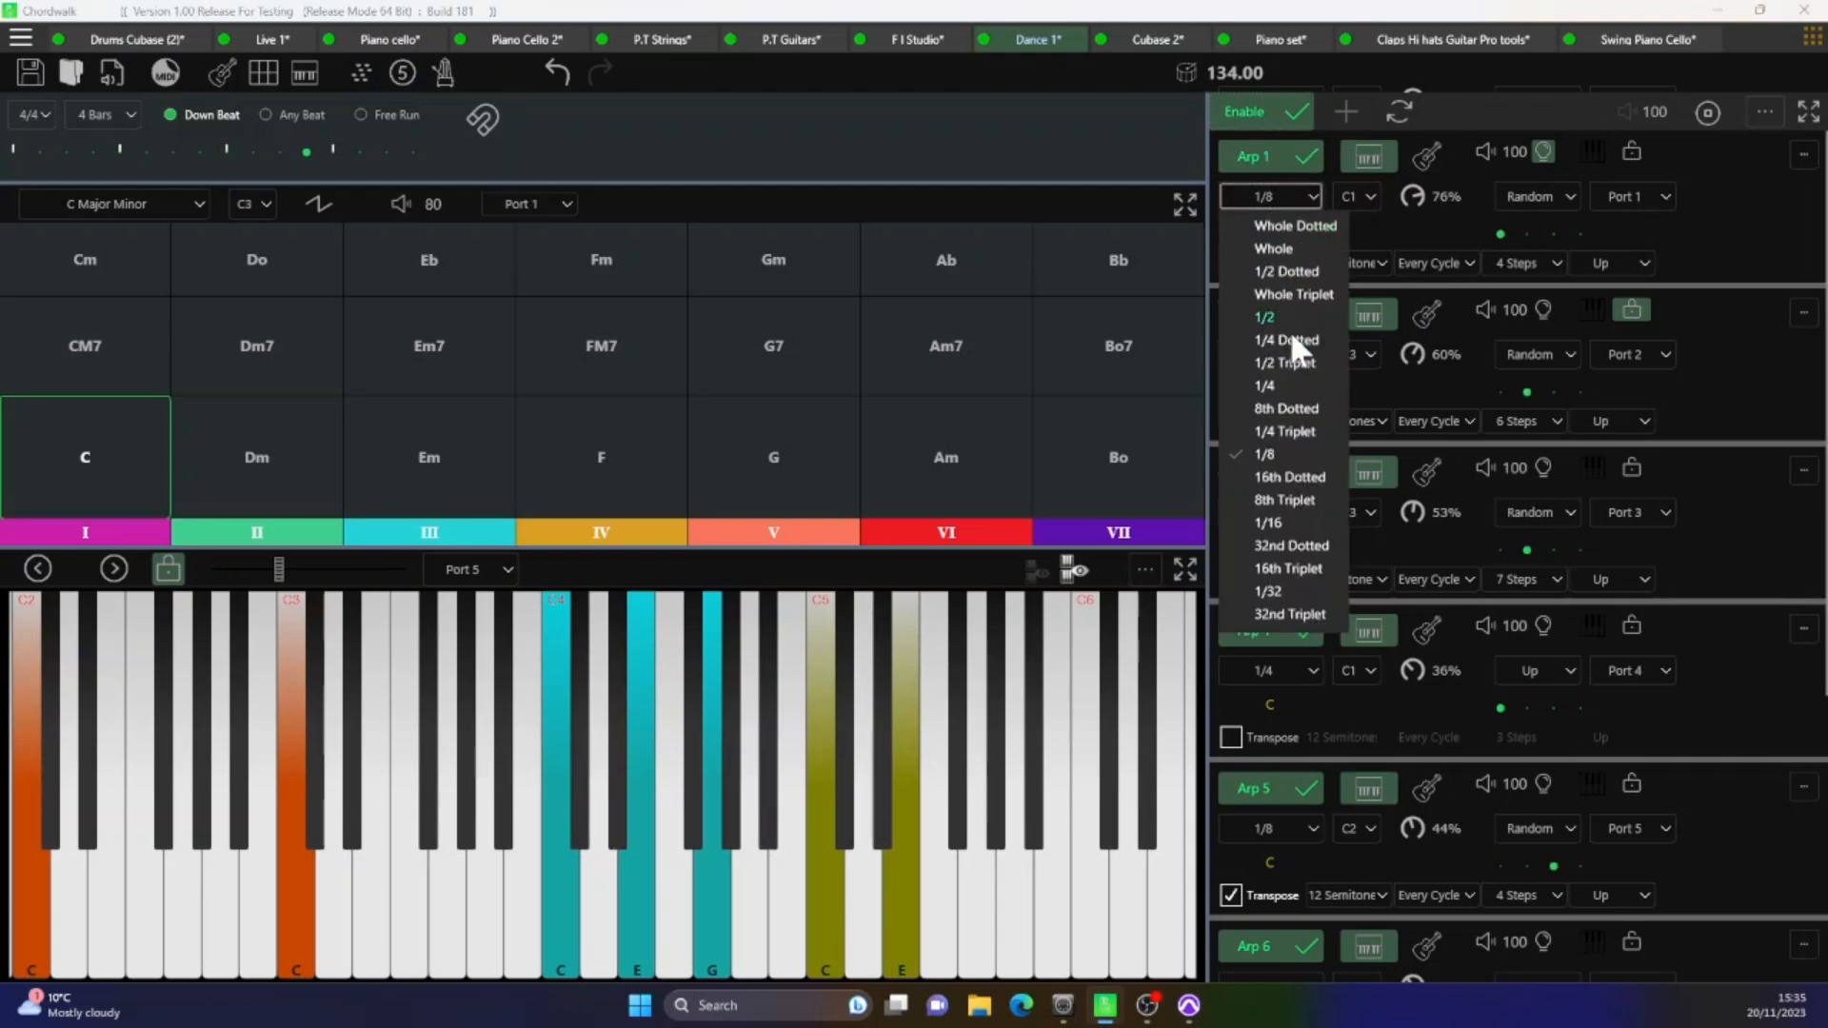
{"action": "left_click", "coordinate": [1277, 383]}
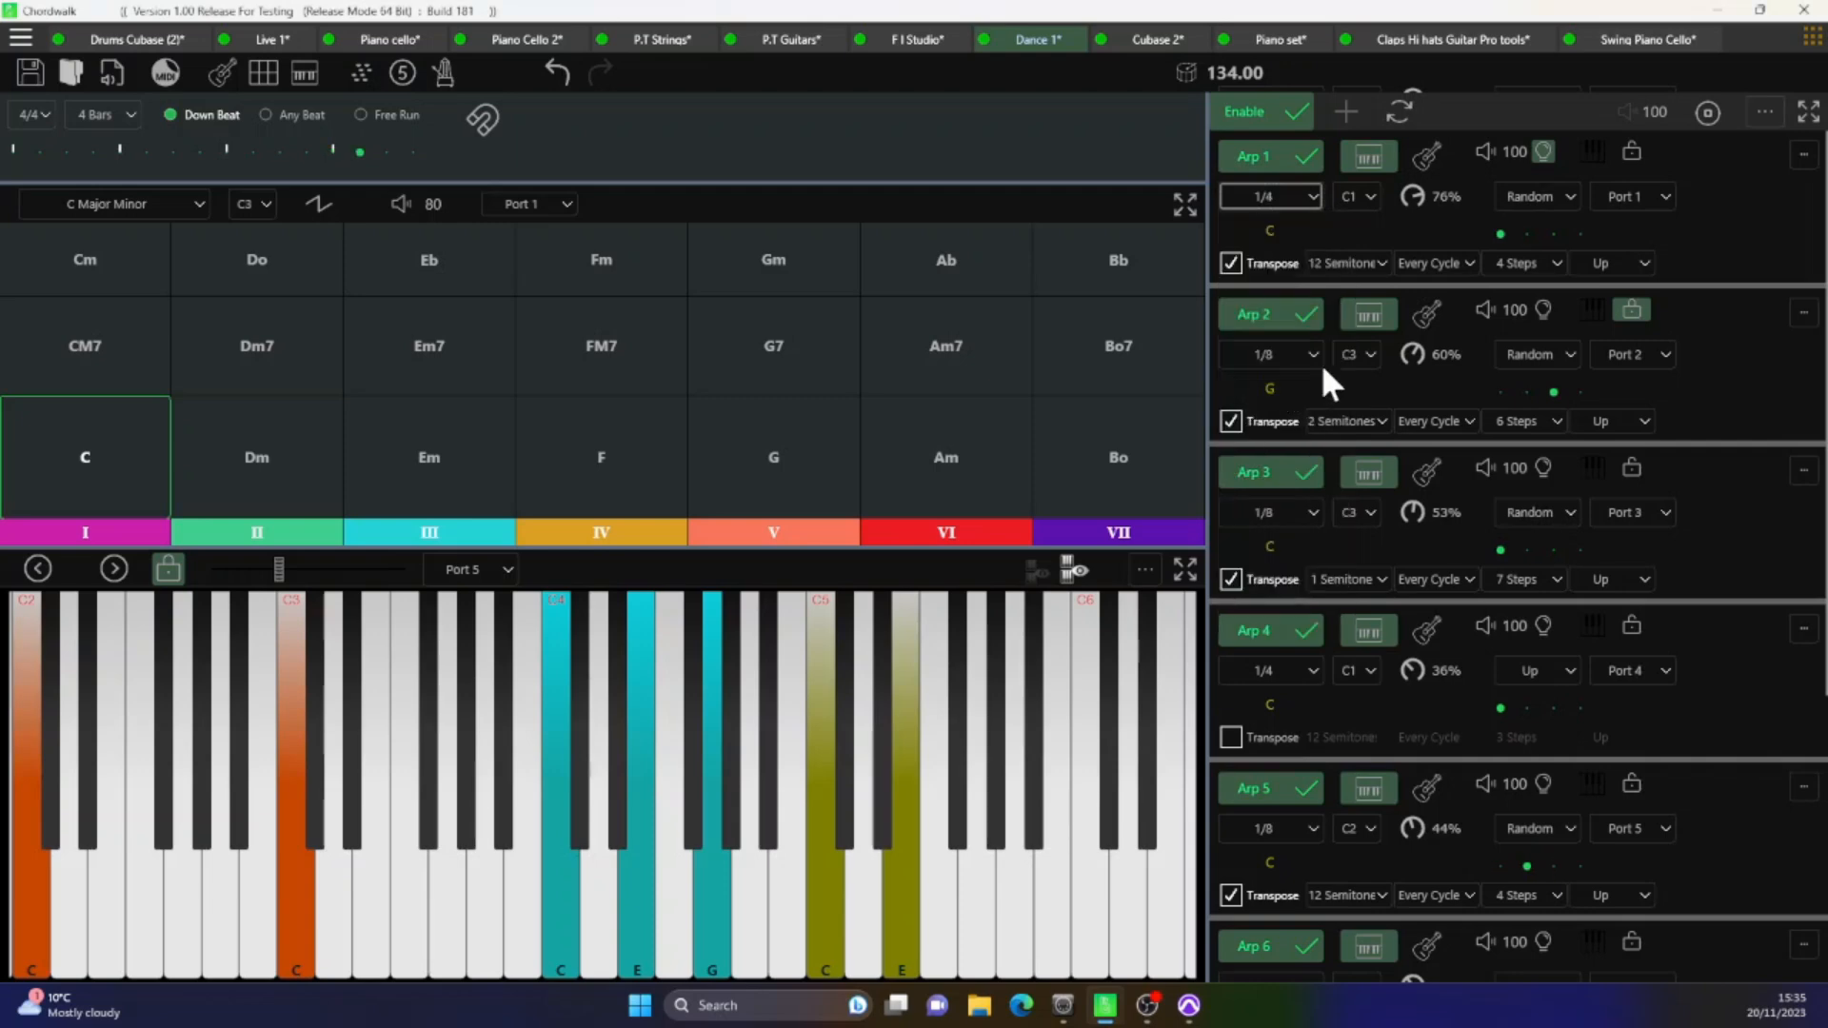
- Set Arp 1's pattern to Up and turn off its transposition
{"action": "left_click", "coordinate": [1571, 190]}
{"action": "left_click", "coordinate": [1540, 219]}
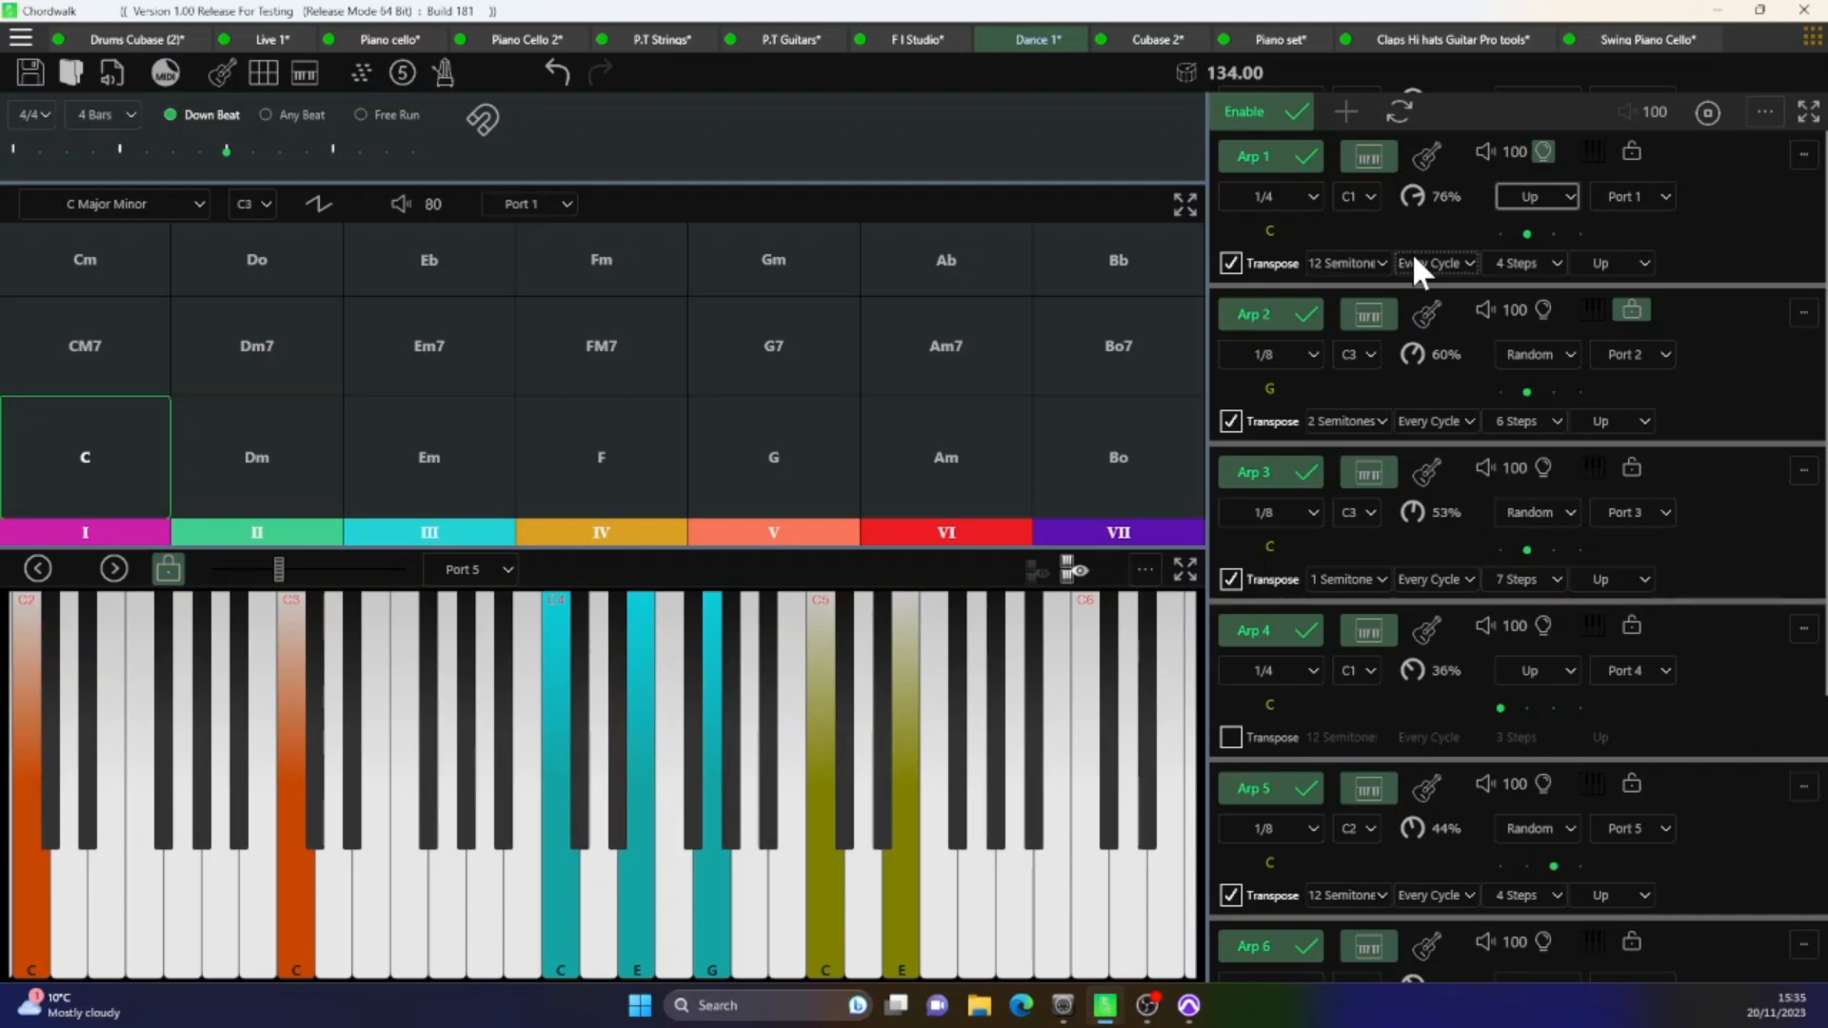
{"action": "left_click", "coordinate": [1230, 261]}
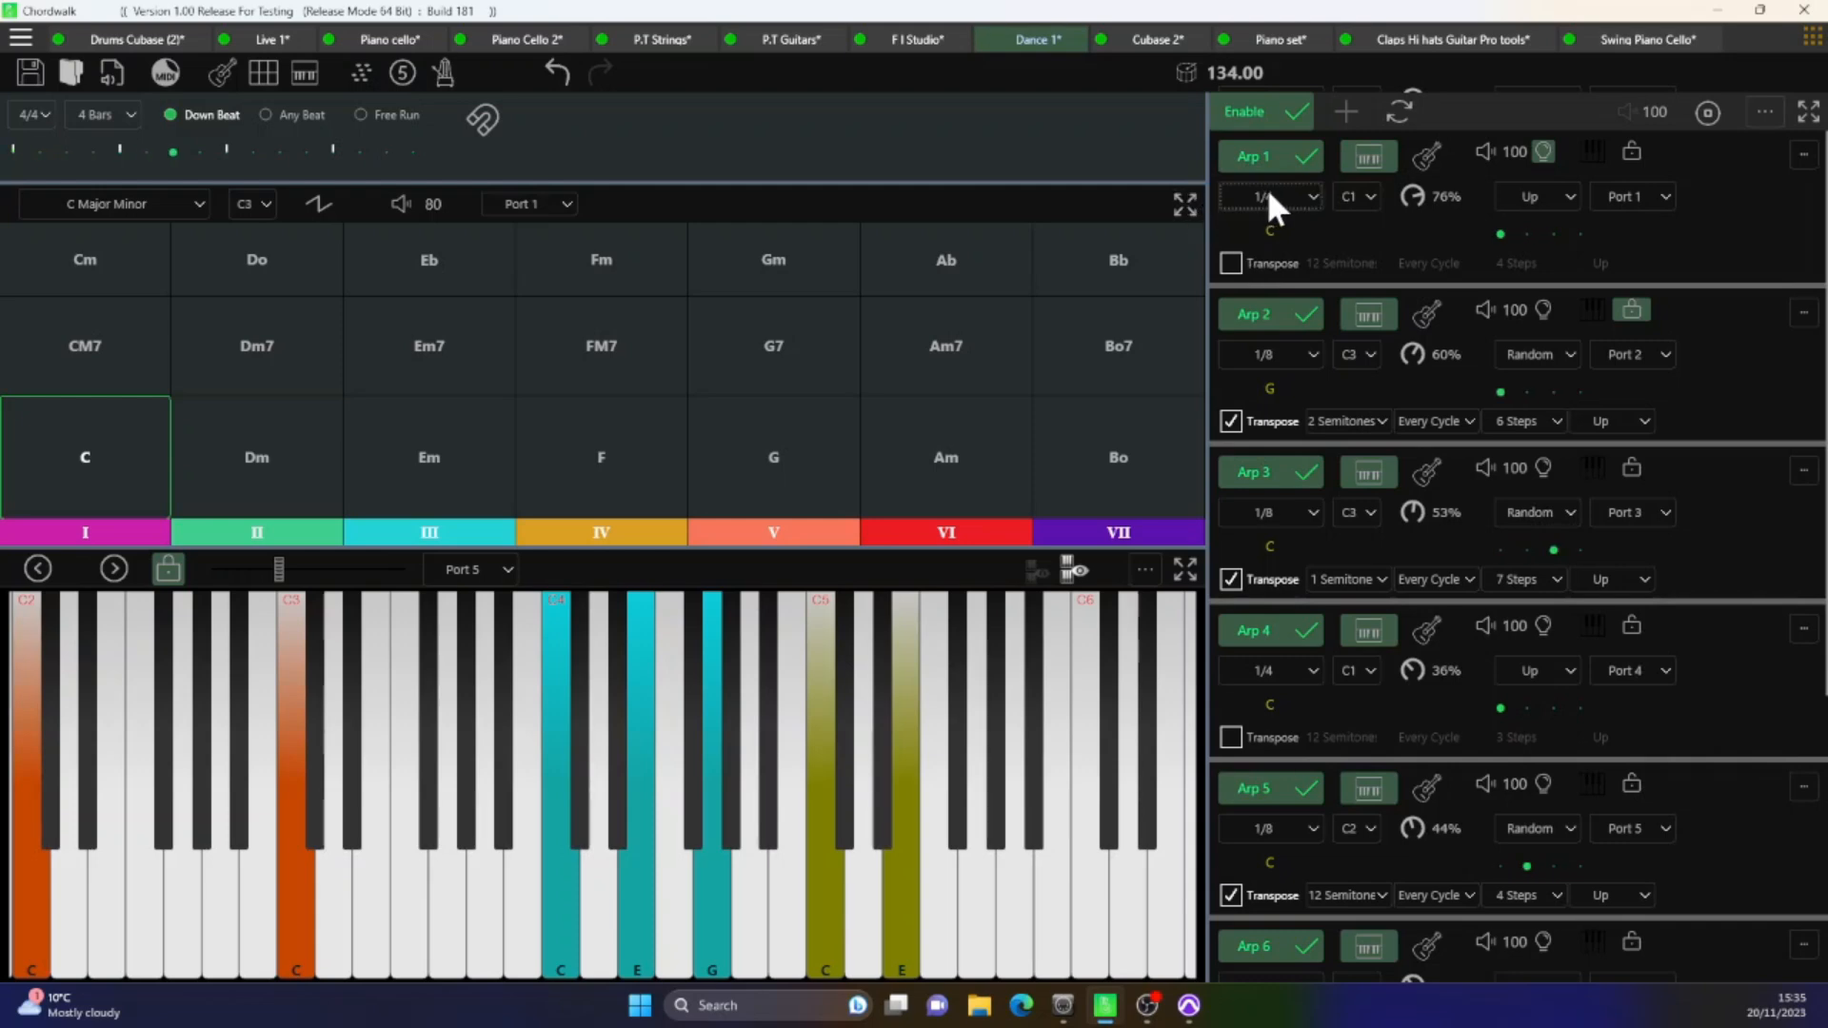
- Try Arp 1 at note lengths 1/8, 8th Triplet and 1/16, and return it to 1/4
{"action": "left_click", "coordinate": [1311, 193]}
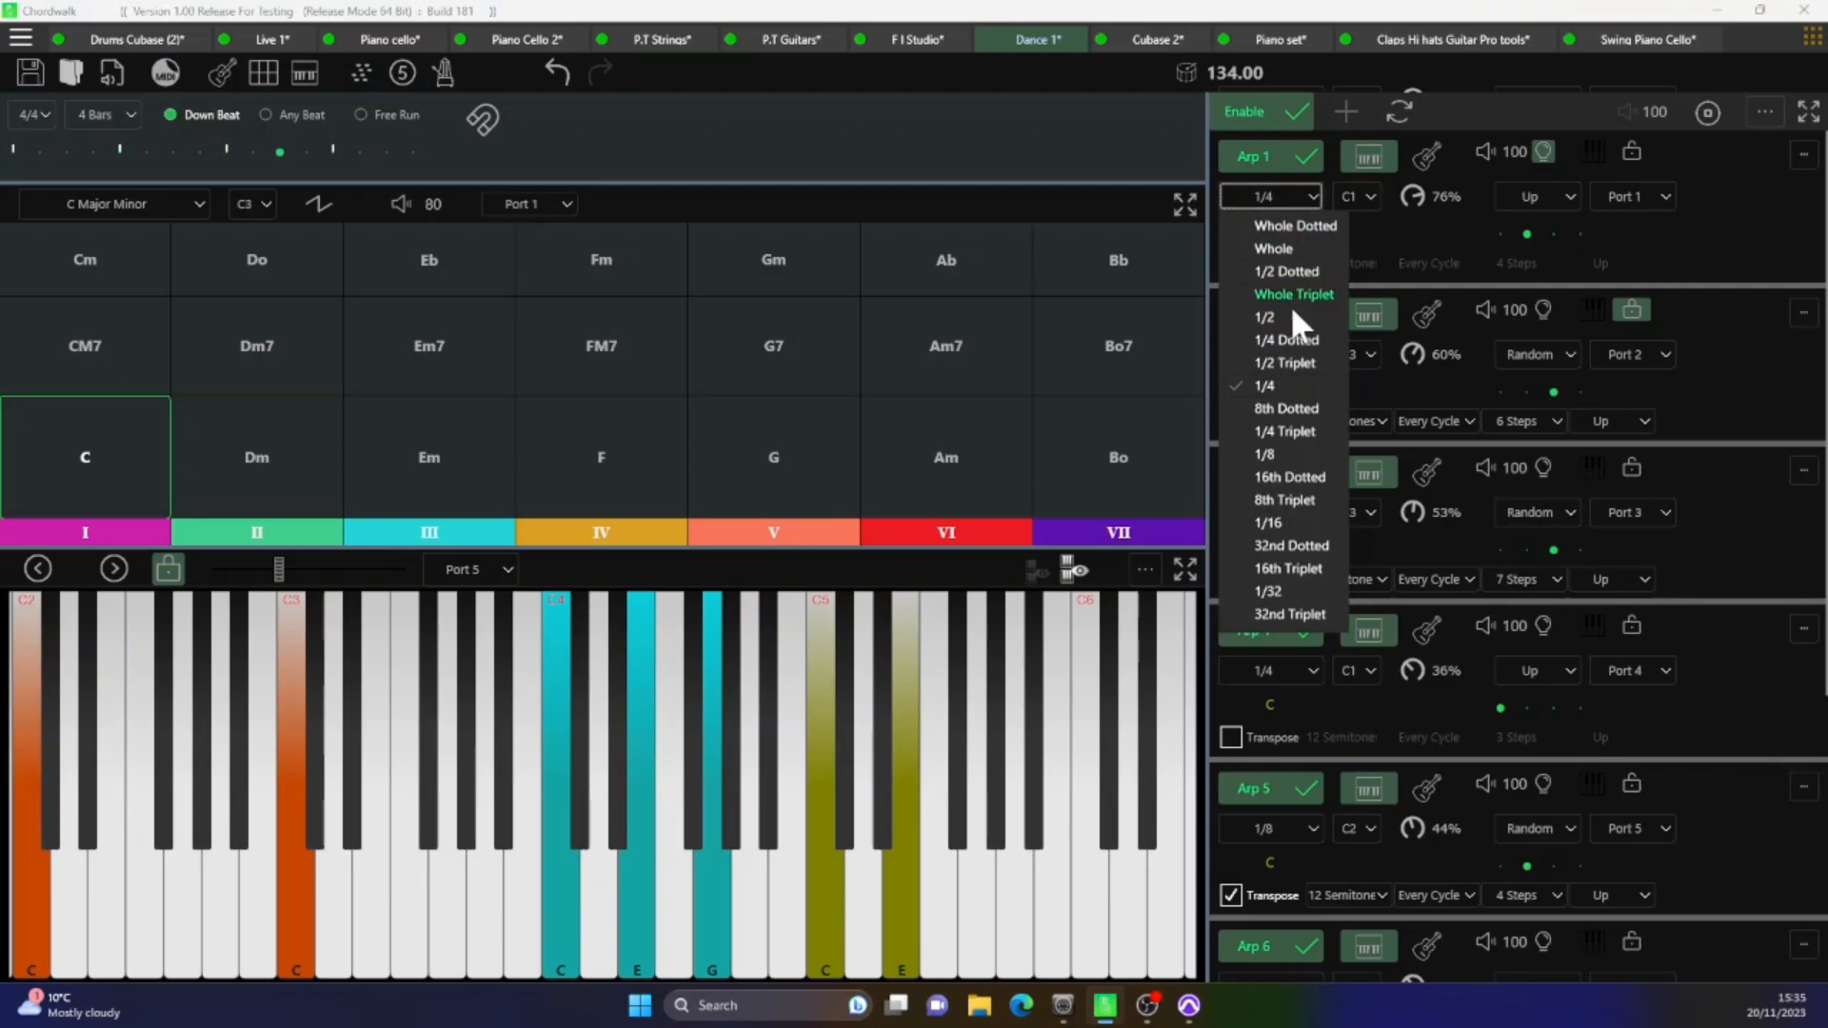
{"action": "left_click", "coordinate": [1266, 453]}
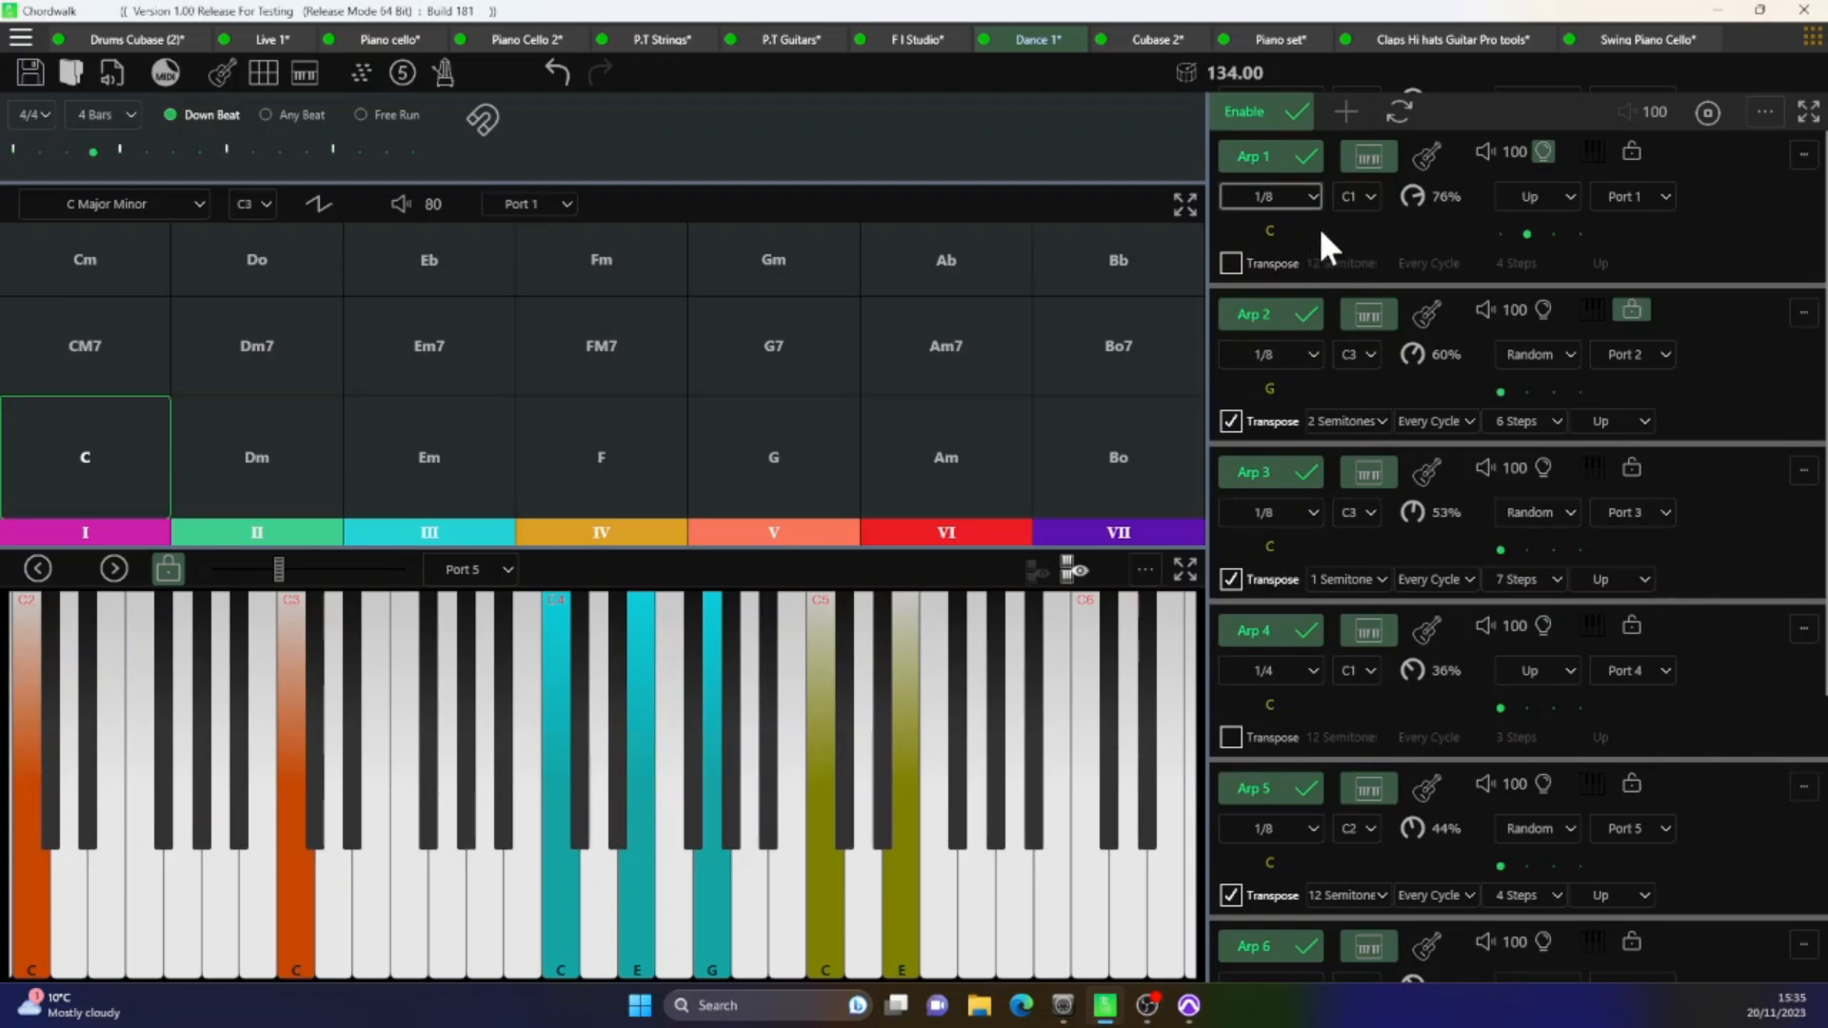
{"action": "left_click", "coordinate": [1311, 193]}
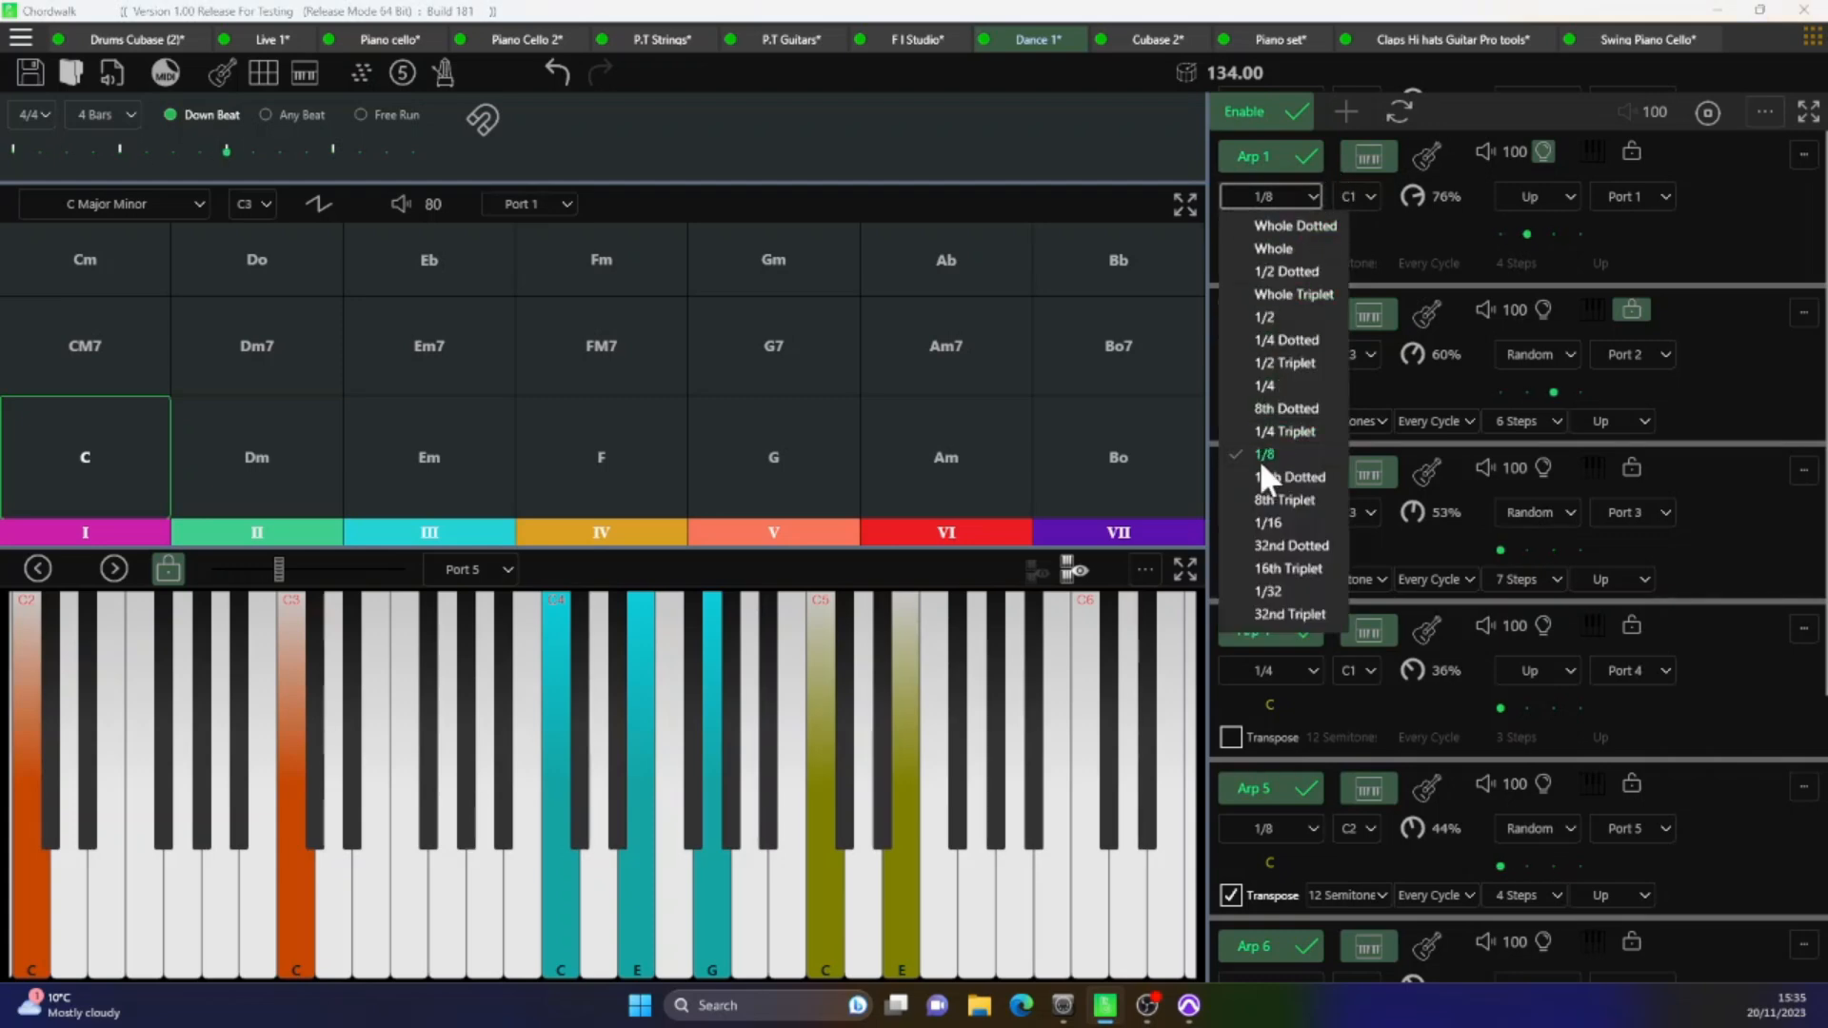
{"action": "left_click", "coordinate": [1264, 497]}
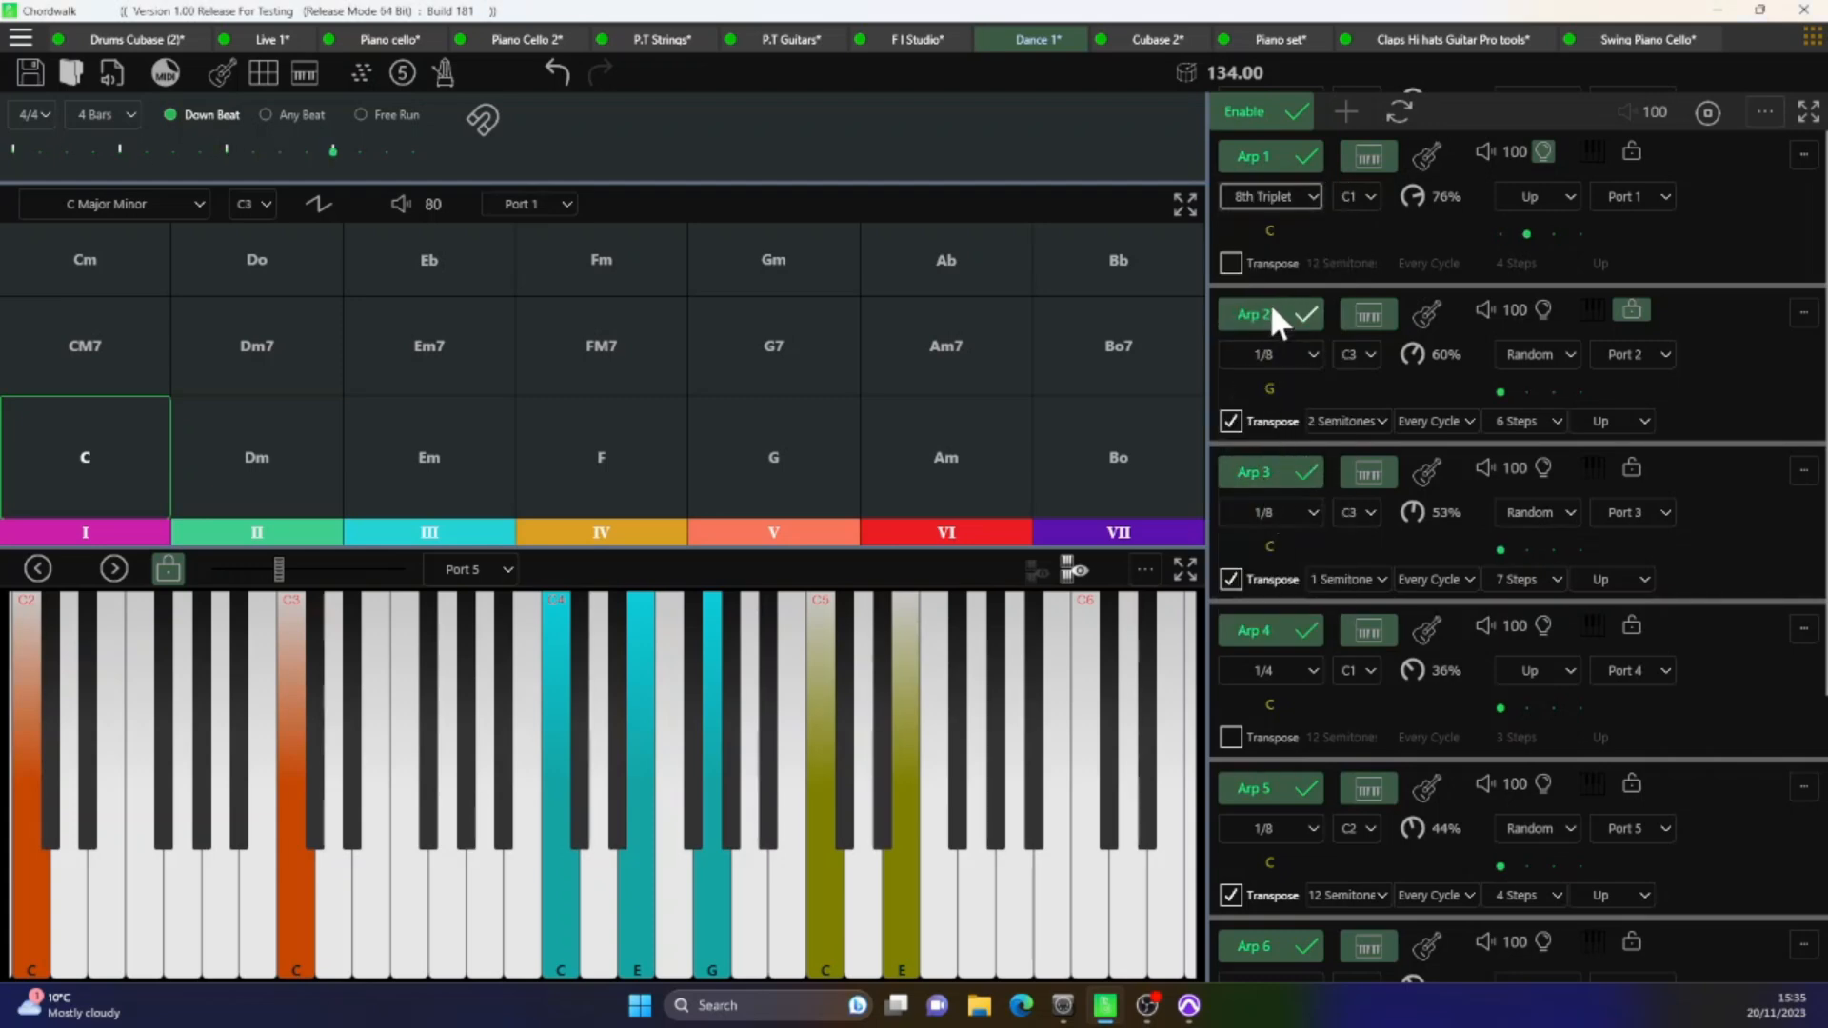
{"action": "left_click", "coordinate": [1312, 193]}
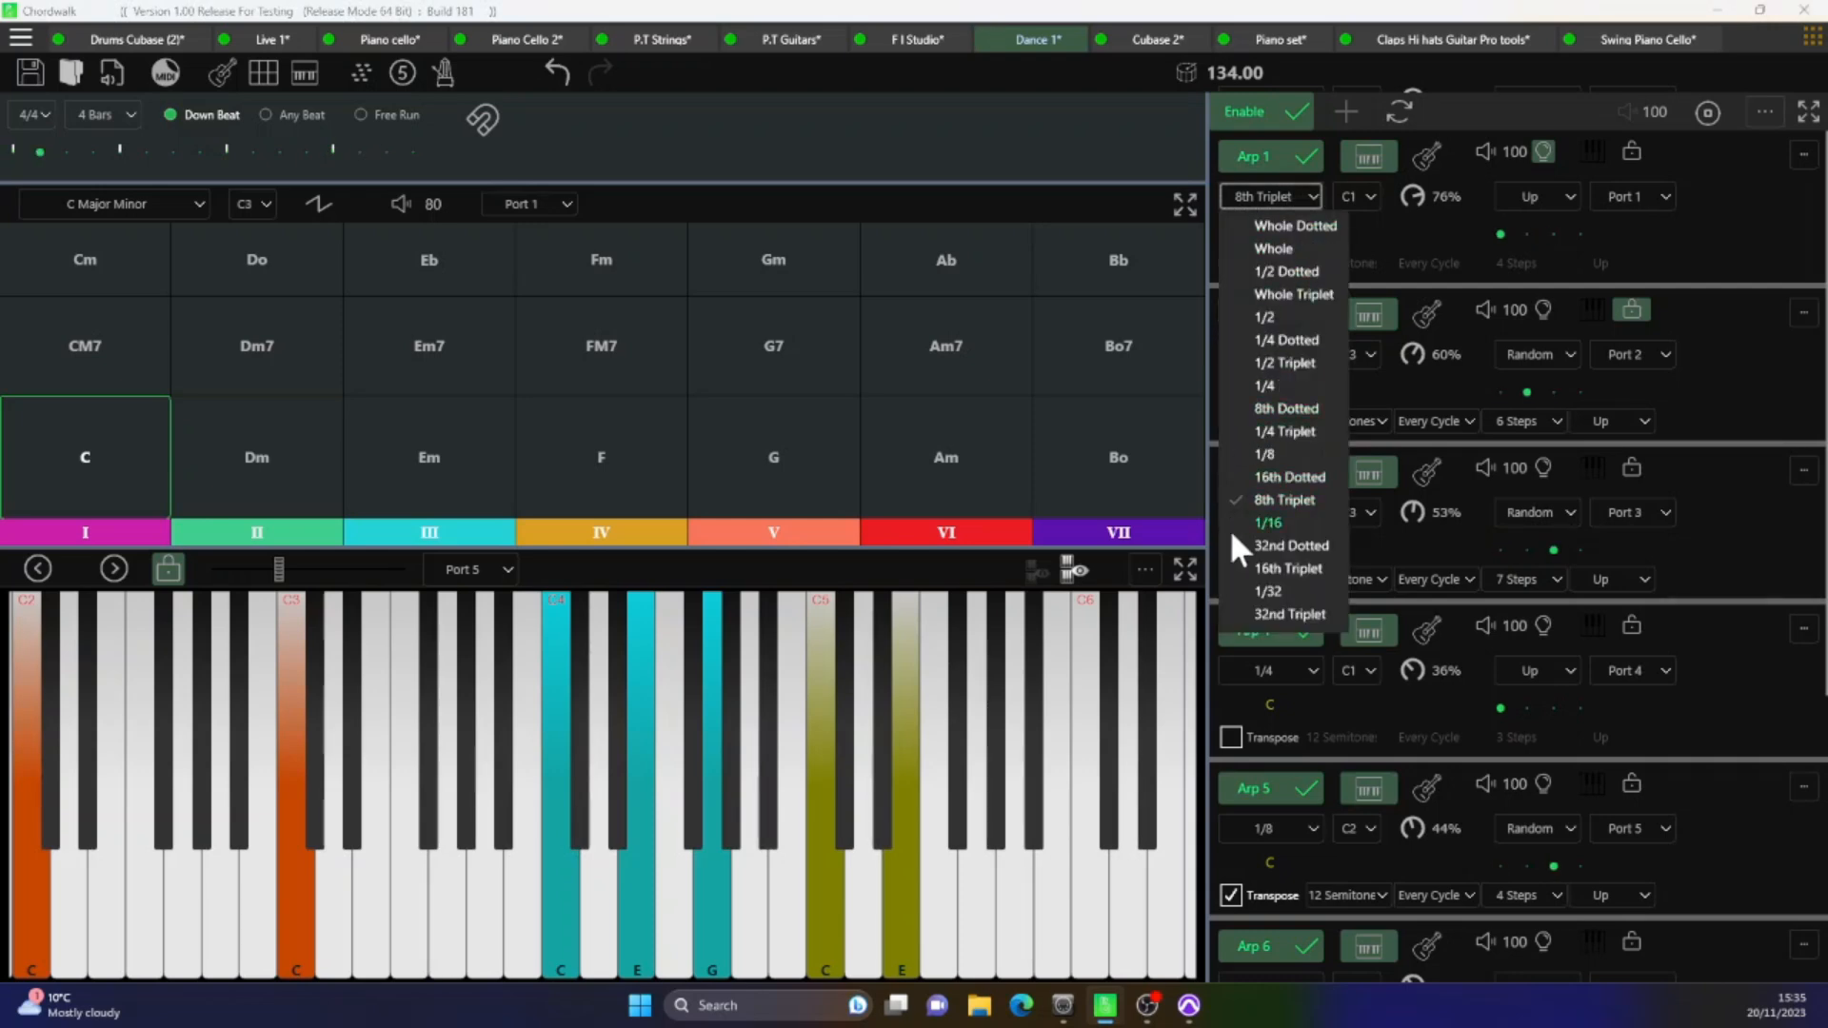
{"action": "left_click", "coordinate": [1270, 519]}
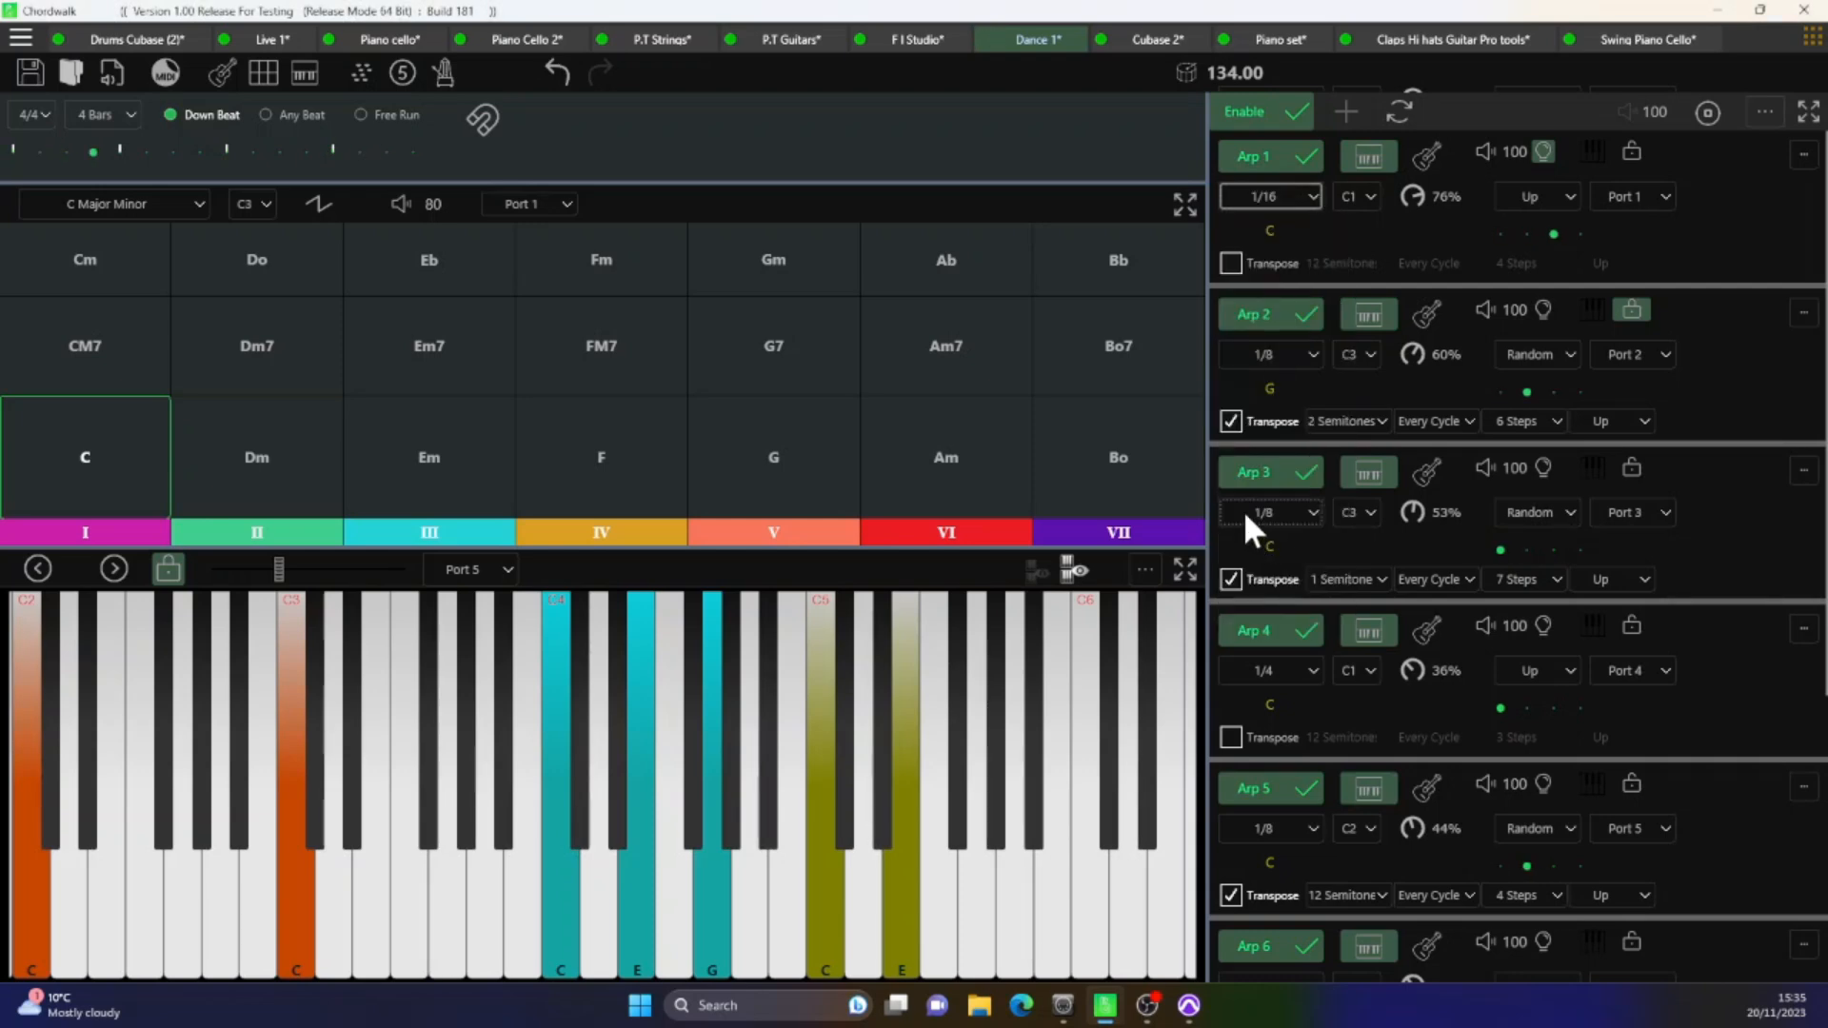
{"action": "left_click", "coordinate": [1310, 194]}
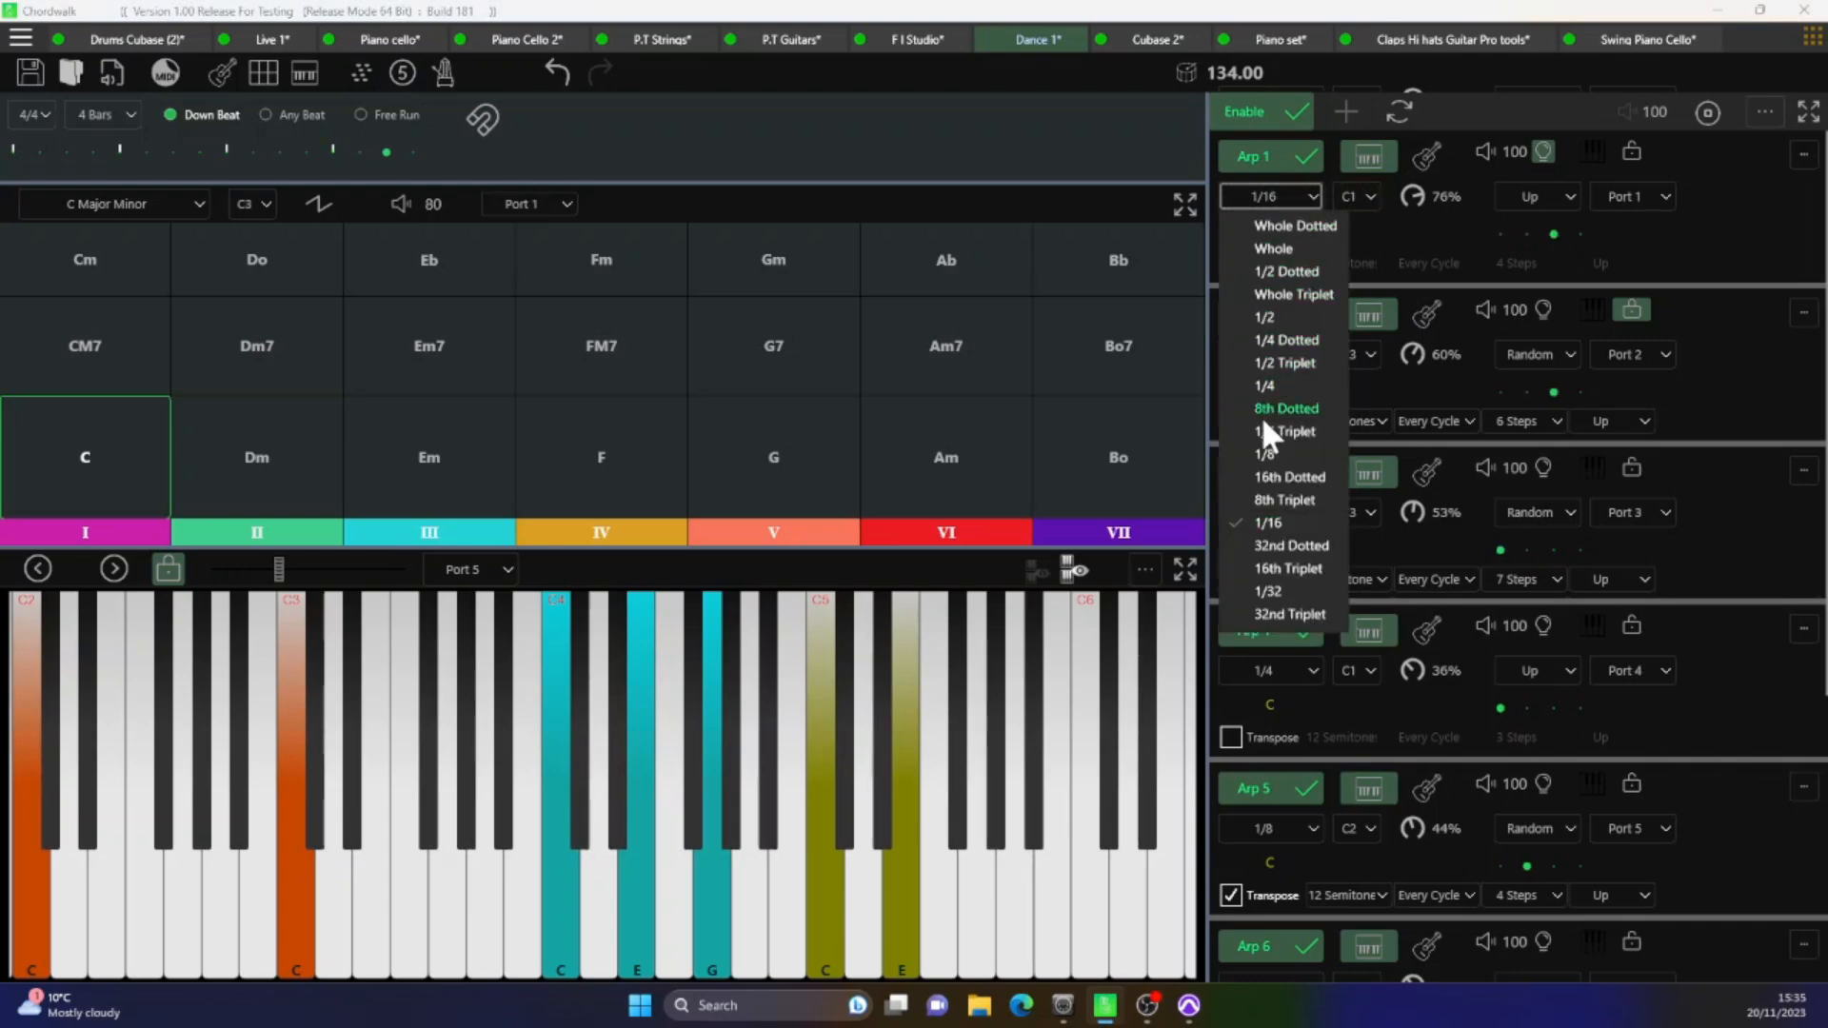
{"action": "left_click", "coordinate": [1272, 385]}
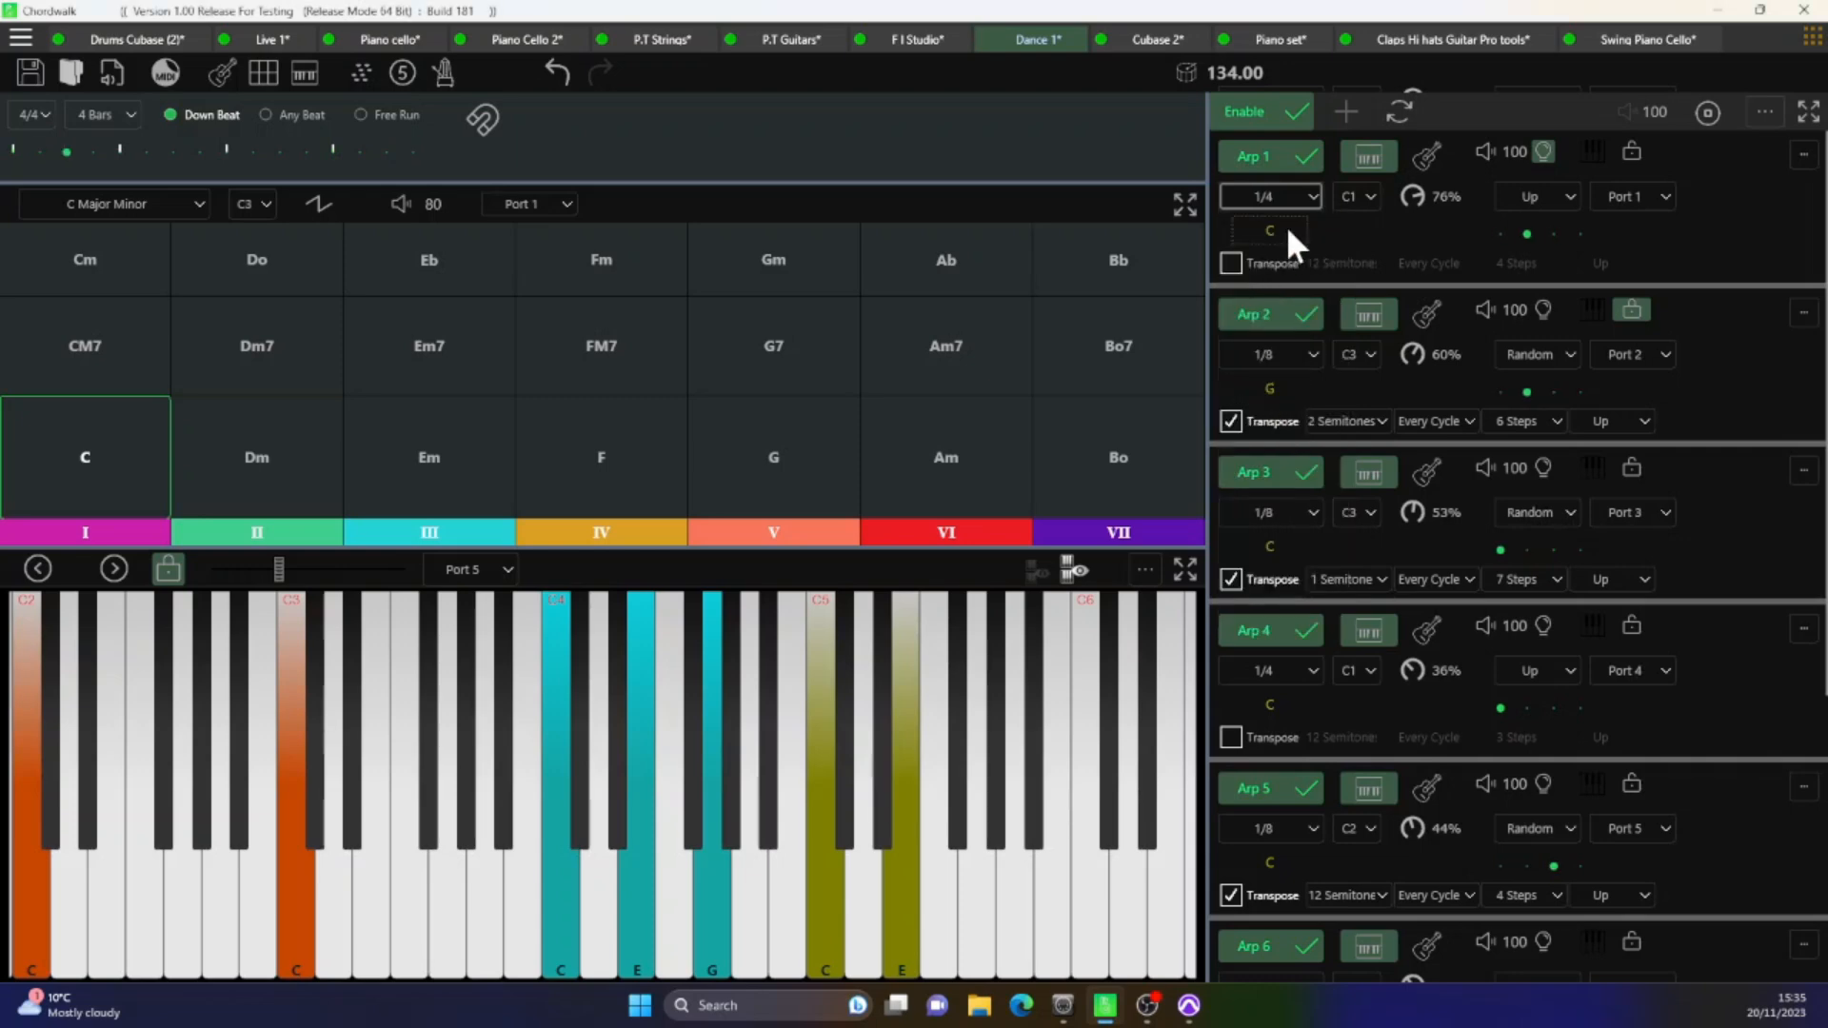
- Set Arp 1's octave to C2 and vary its percentage setting, leaving it at 58%
{"action": "left_click", "coordinate": [1366, 194]}
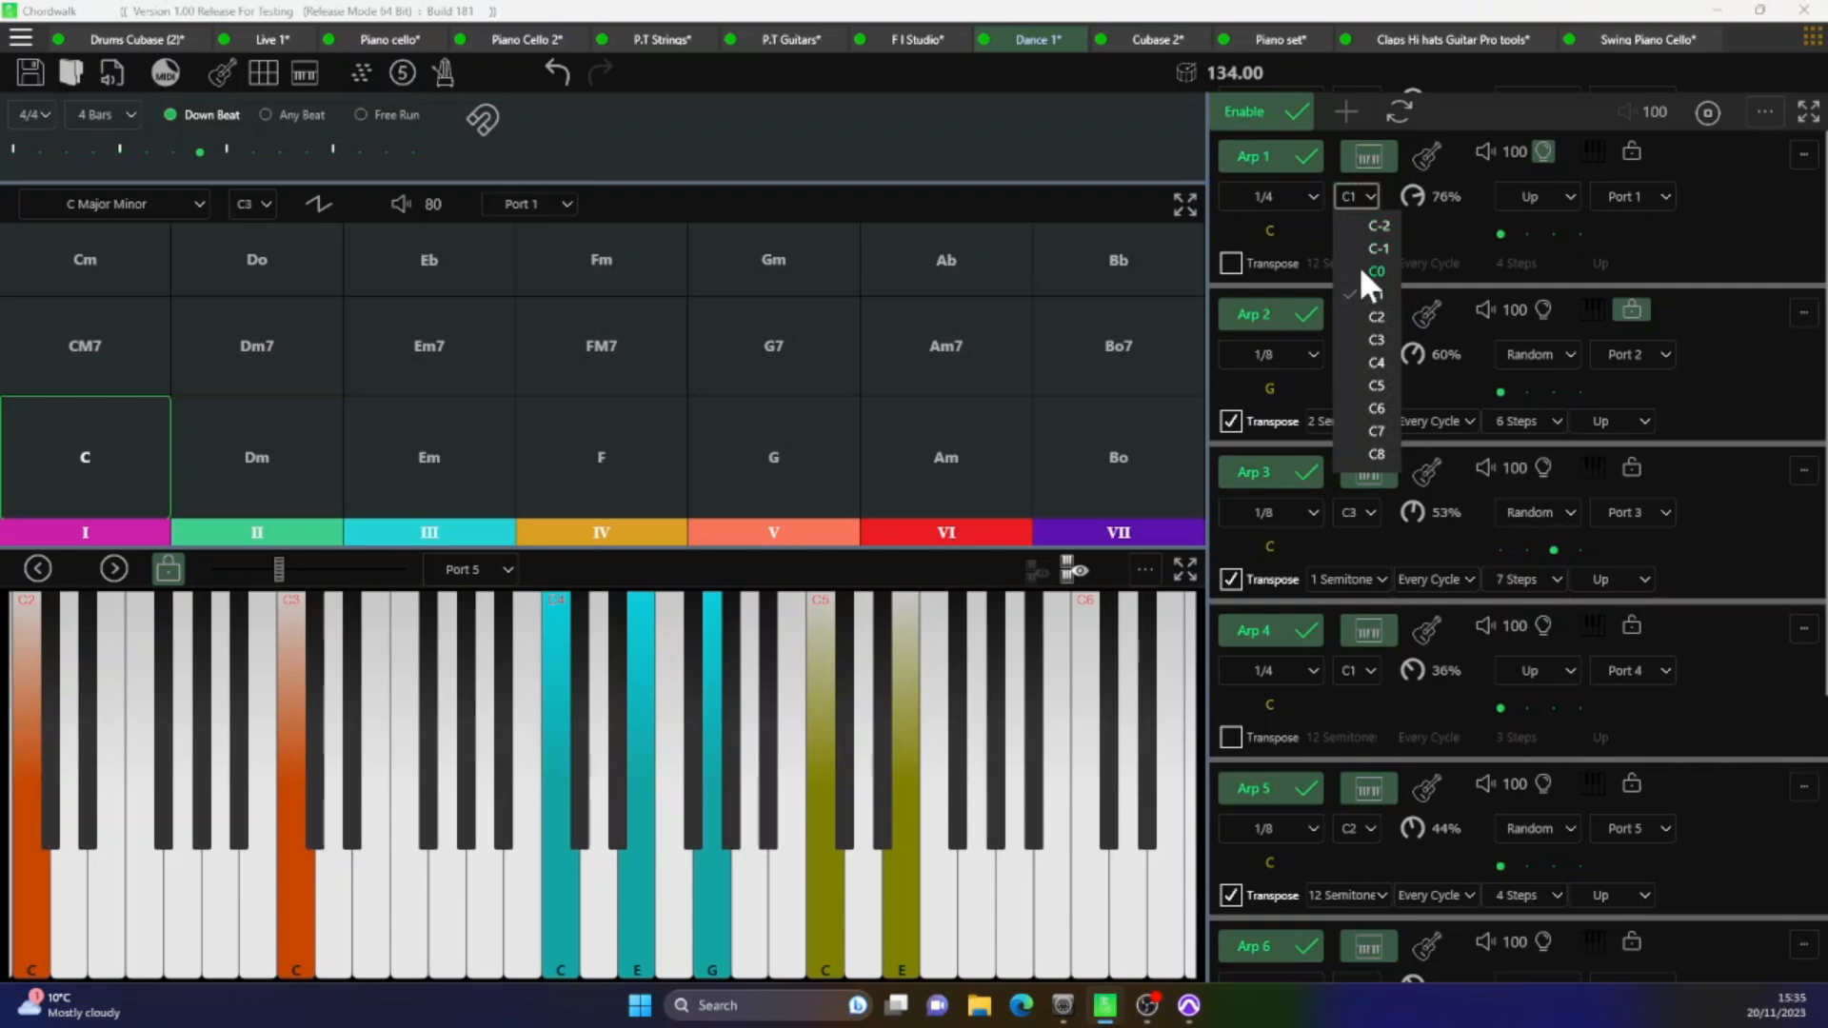
{"action": "left_click", "coordinate": [1375, 314]}
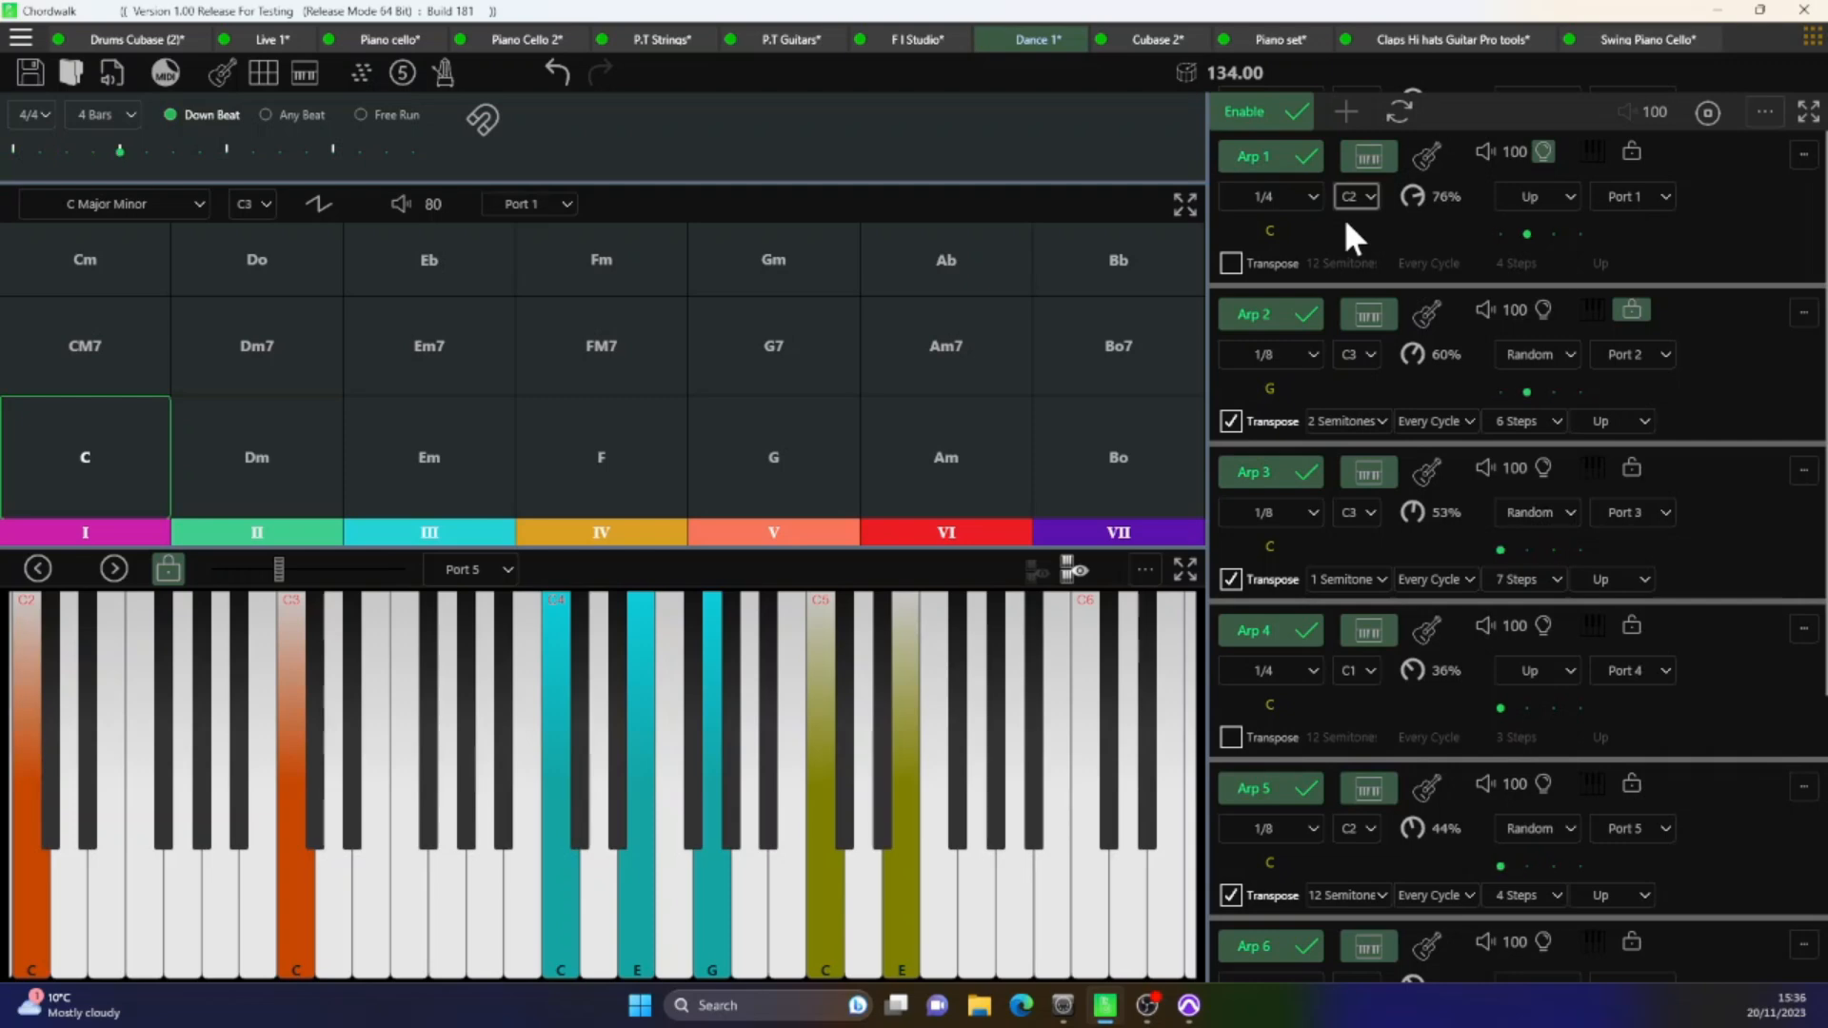
{"action": "left_click_drag", "start_coordinate": [1413, 186], "coordinate": [1395, 318]}
{"action": "left_click_drag", "start_coordinate": [1415, 196], "coordinate": [1464, 33]}
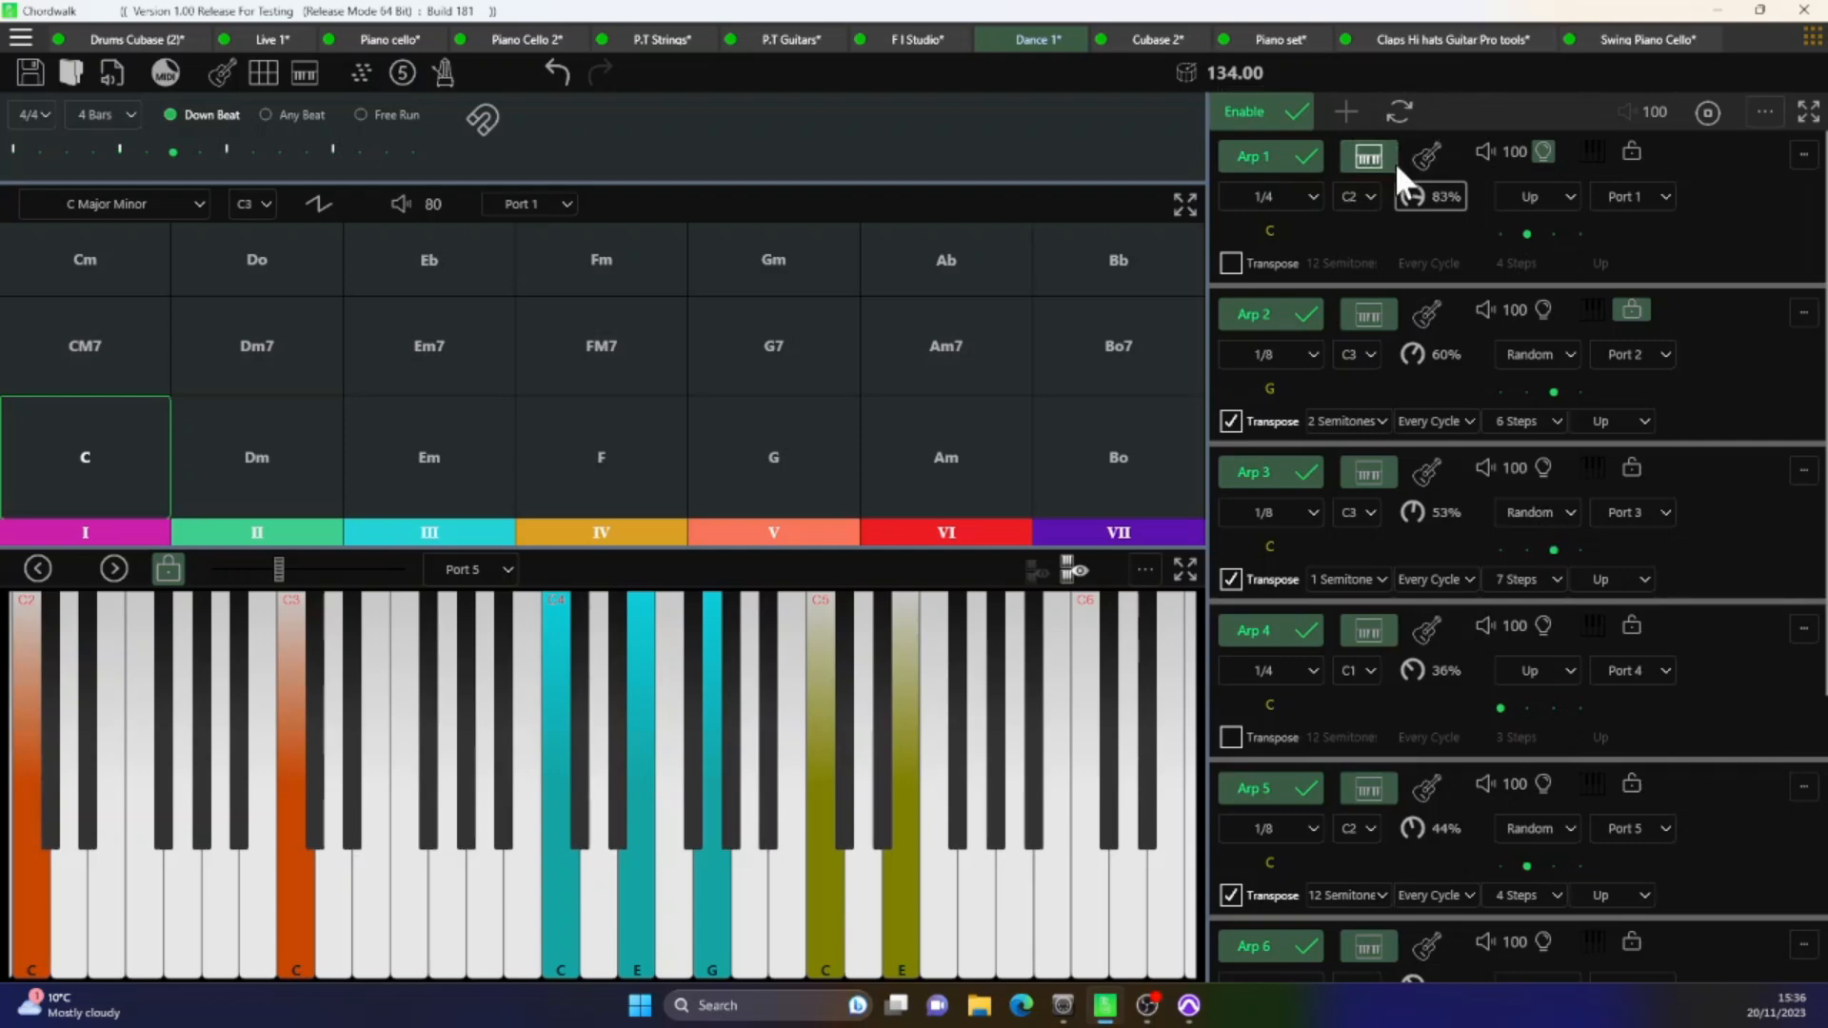
{"action": "left_click_drag", "start_coordinate": [1401, 181], "coordinate": [1392, 254]}
- Switch Arp 1 from piano to guitar notes and trigger the G chord
{"action": "left_click", "coordinate": [1425, 150]}
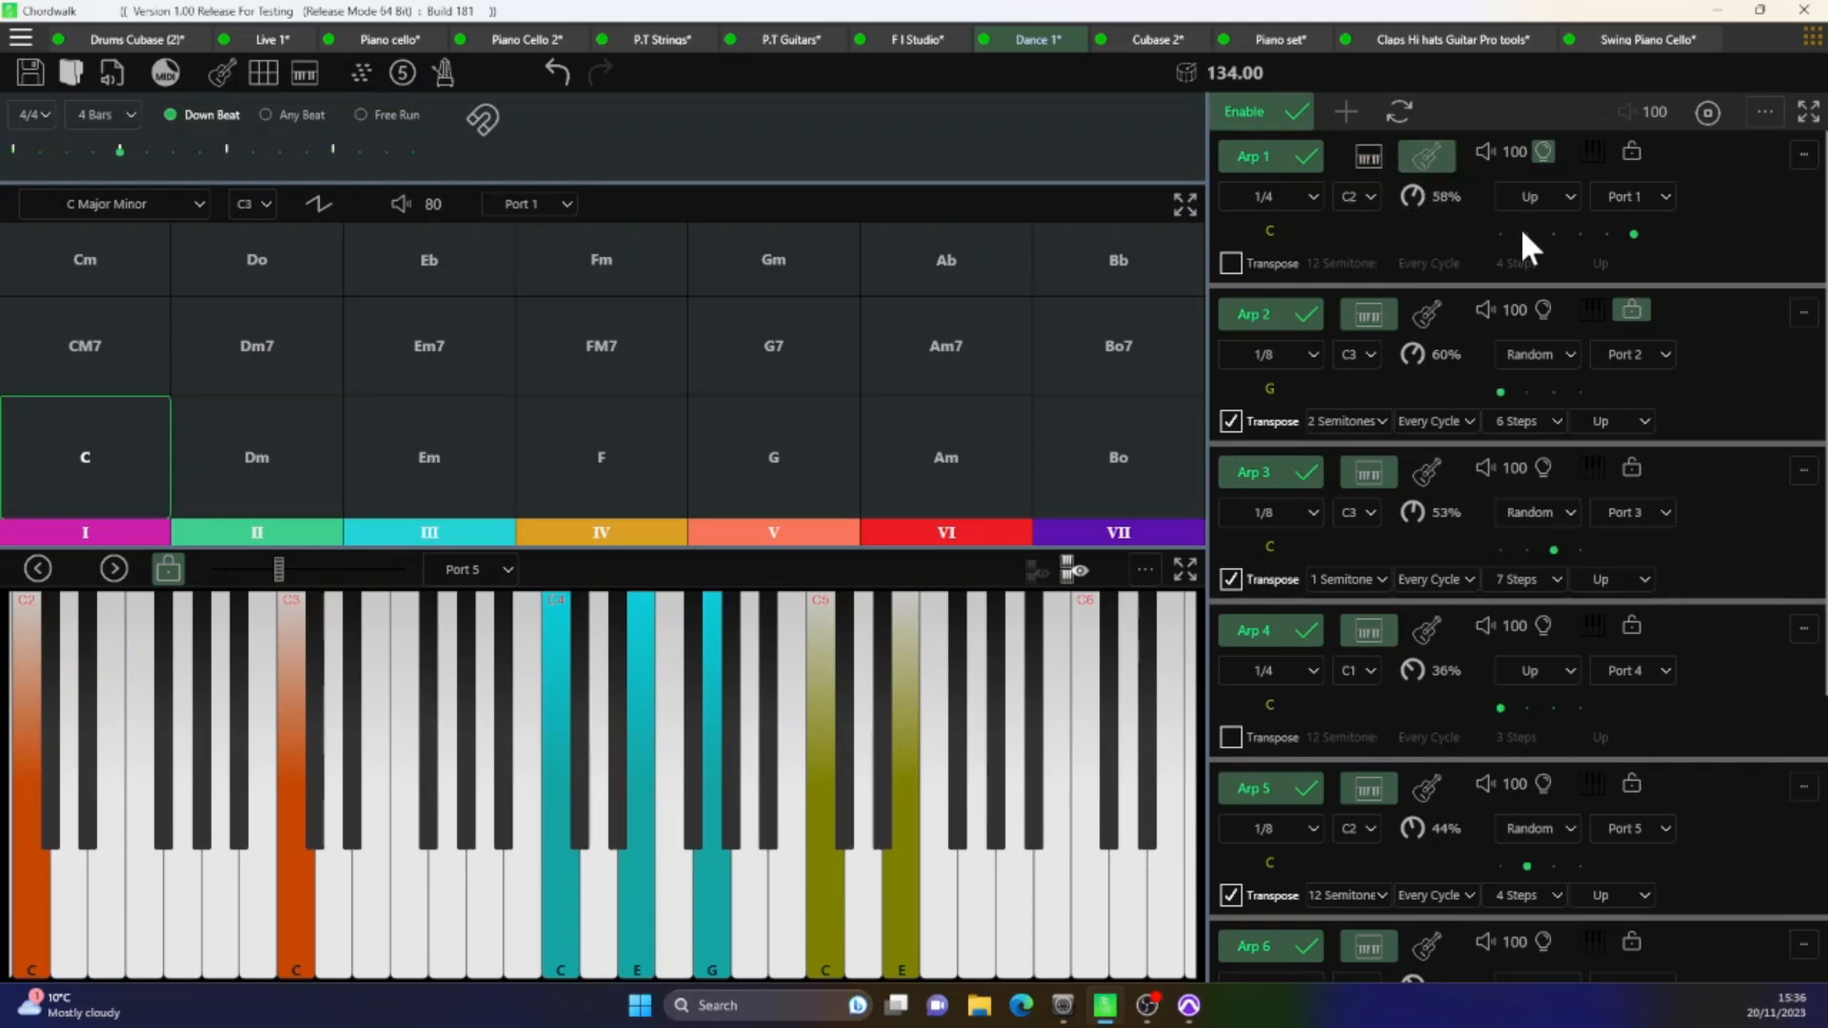
{"action": "left_click", "coordinate": [819, 448]}
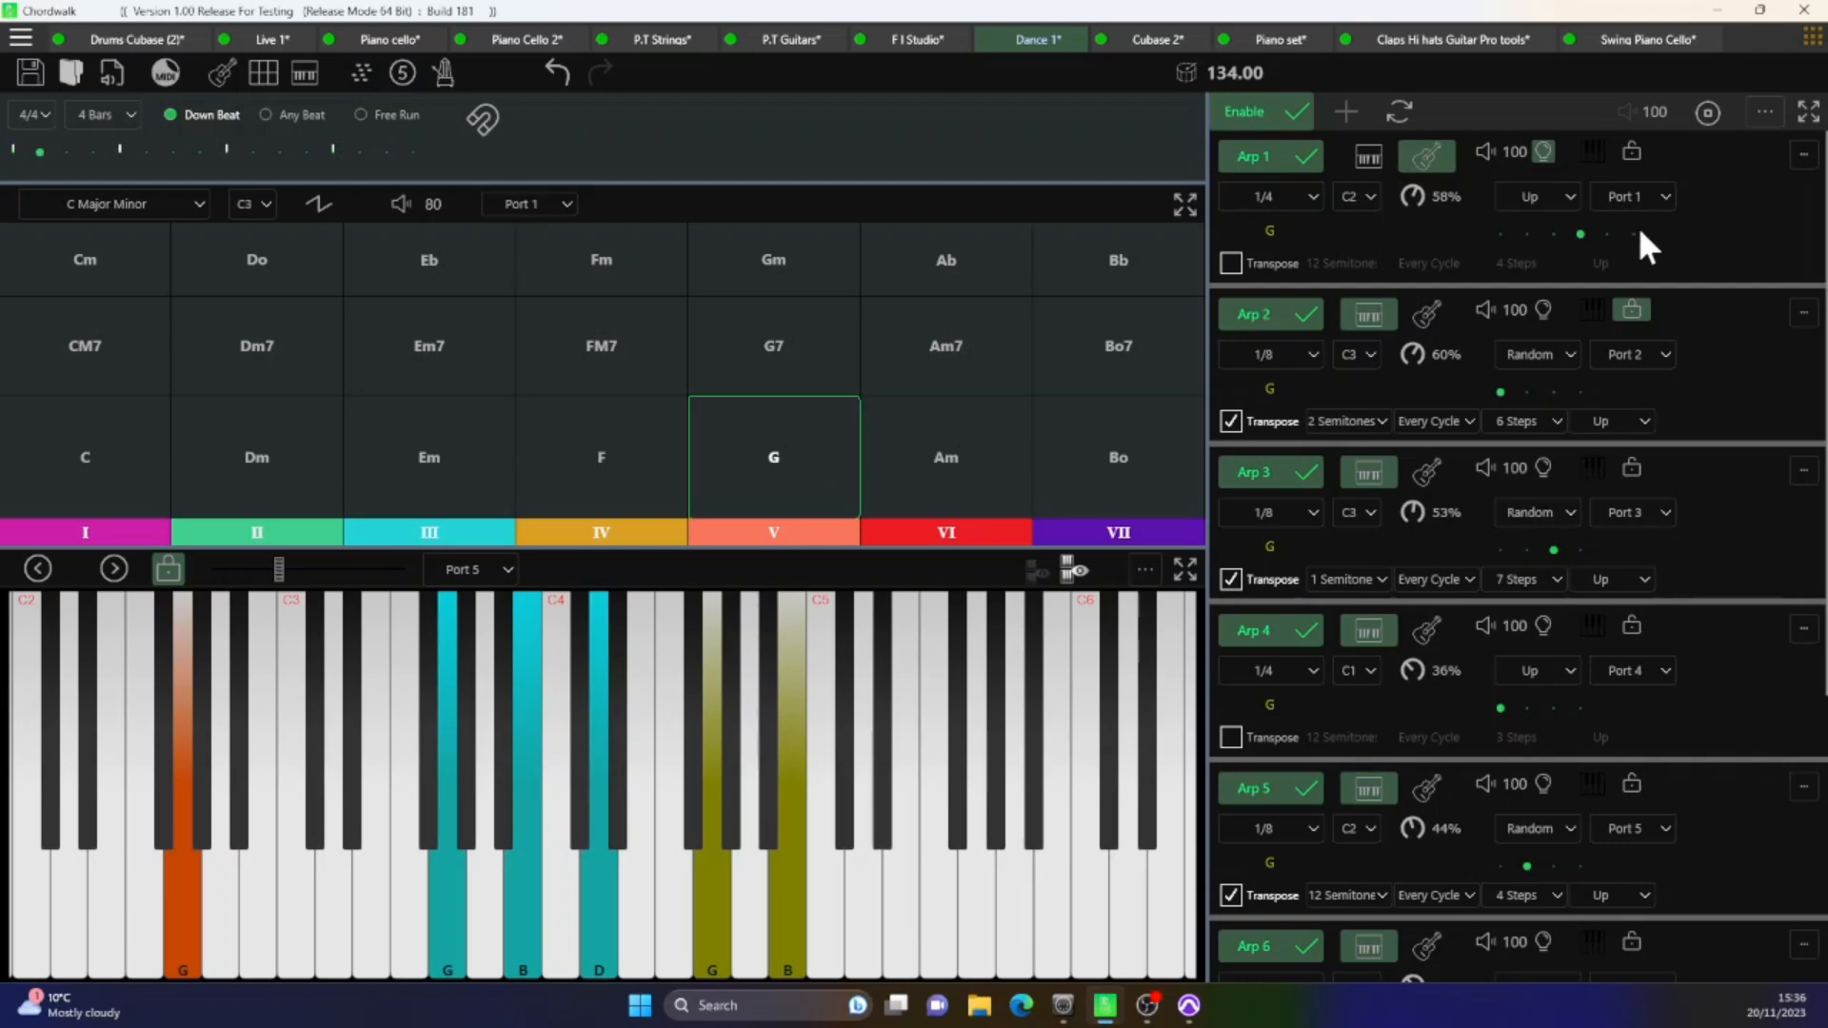
- Try Arp 1's Up Down and Down & Up patterns, and set the pattern to Random
{"action": "left_click", "coordinate": [1567, 195]}
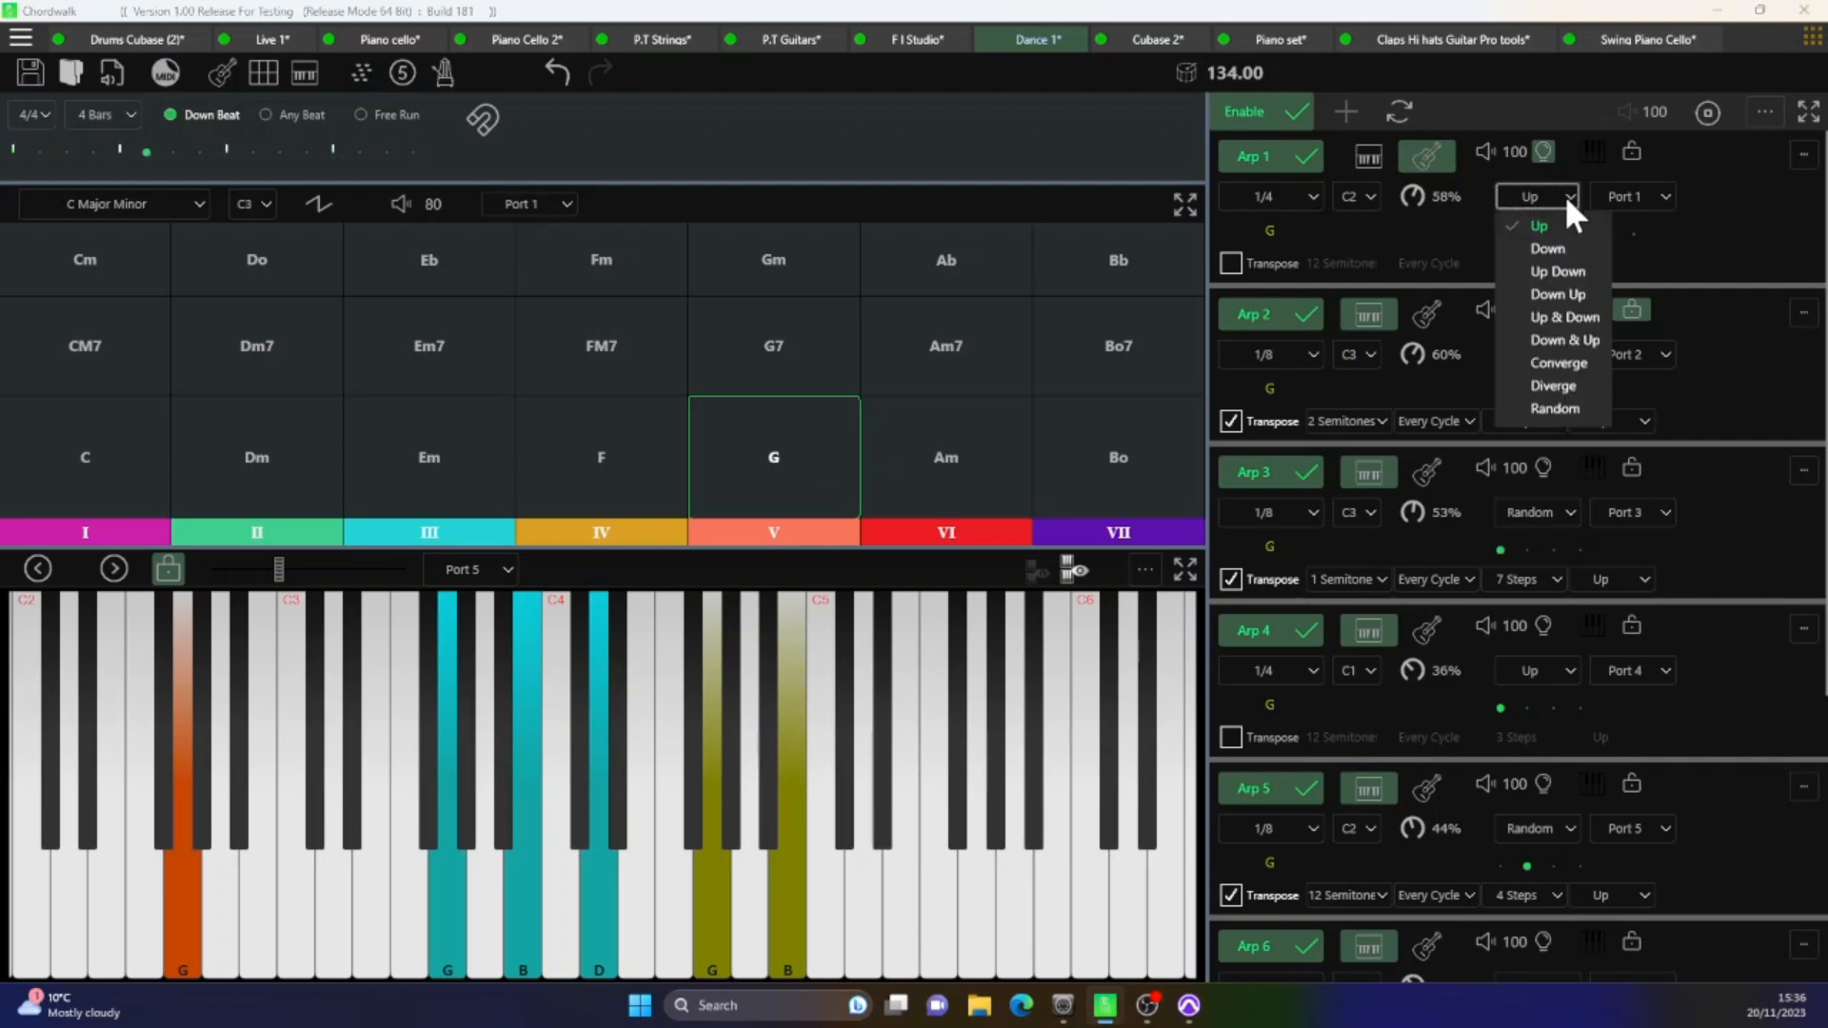
{"action": "left_click", "coordinate": [1556, 267]}
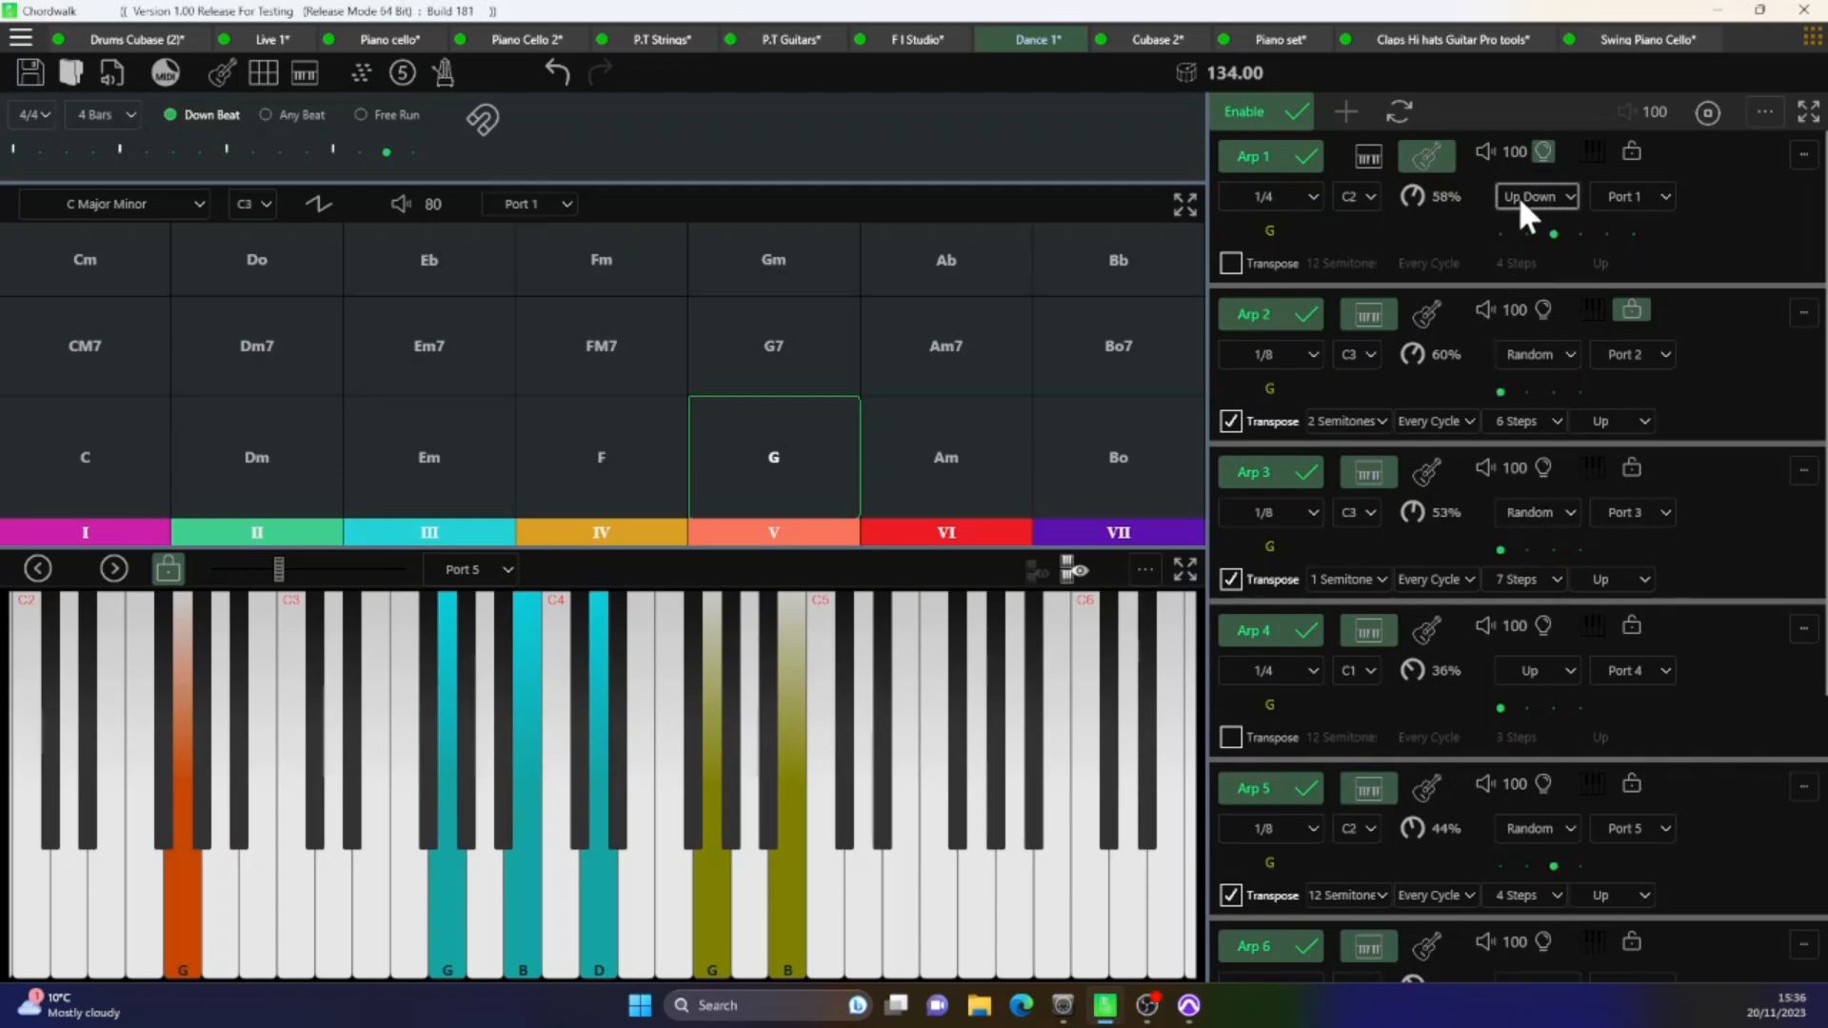
{"action": "left_click", "coordinate": [1567, 190]}
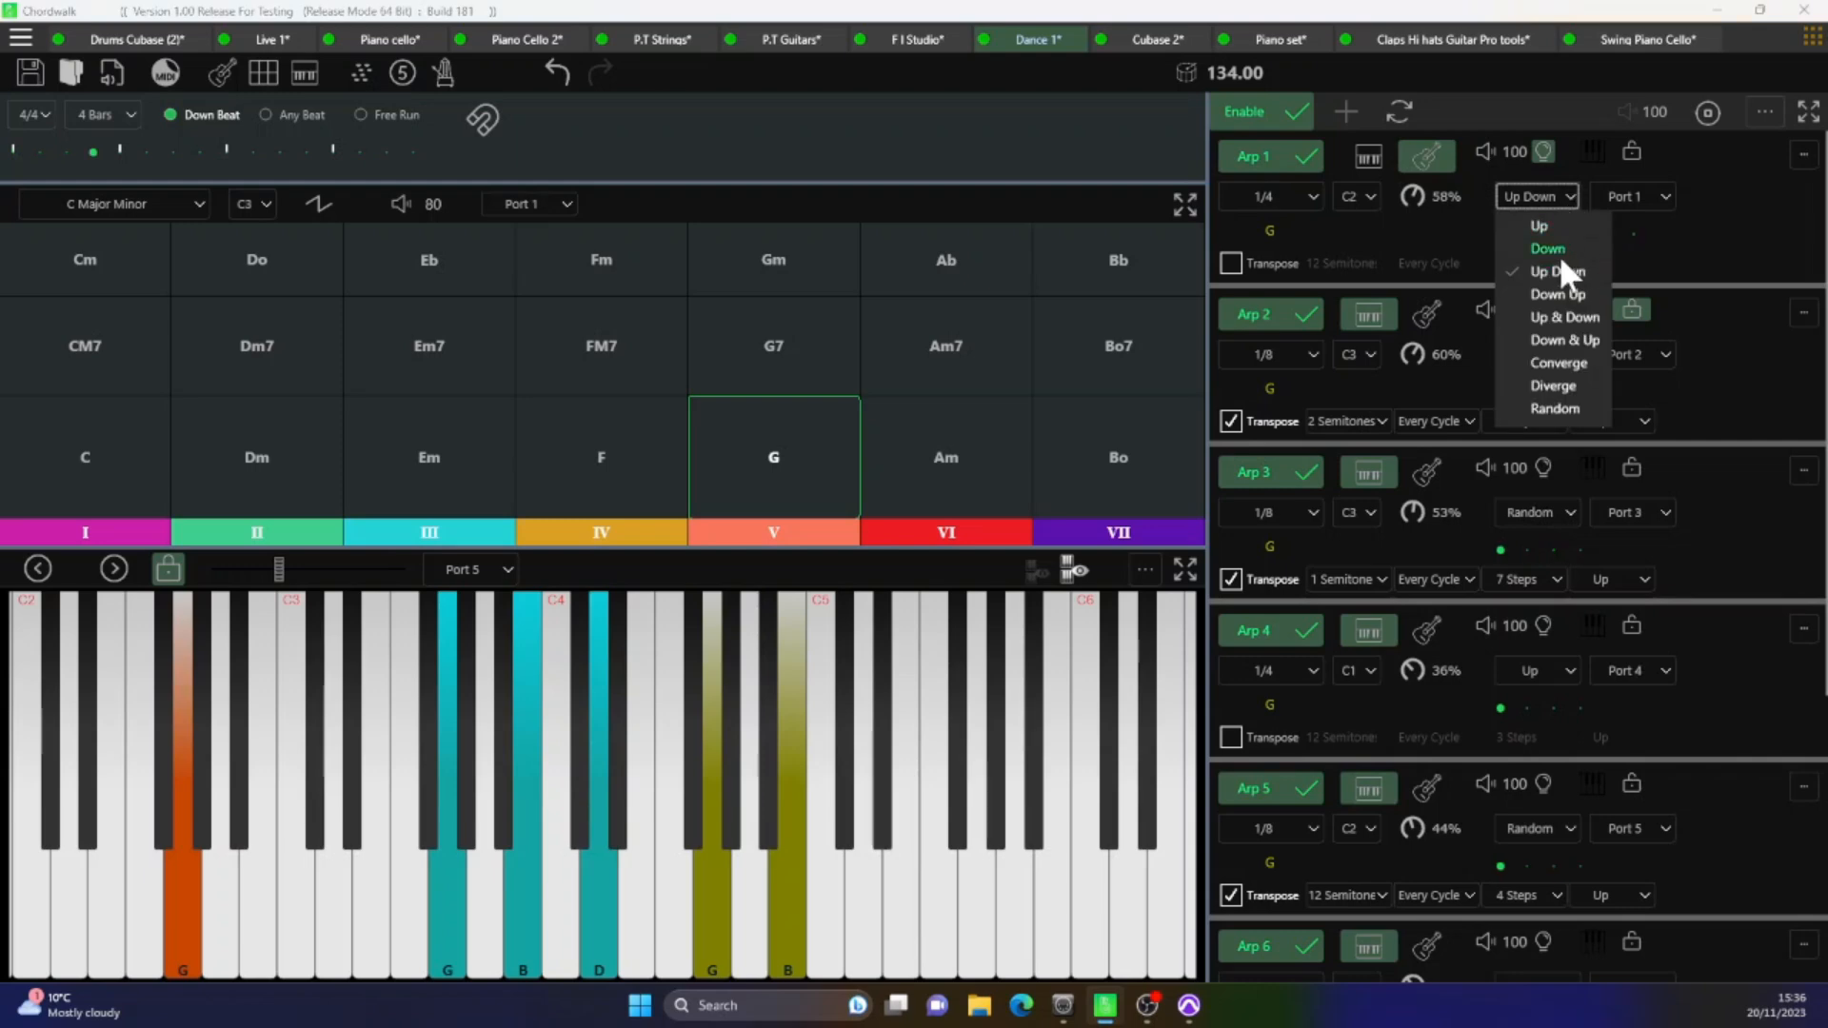
{"action": "left_click", "coordinate": [1550, 339]}
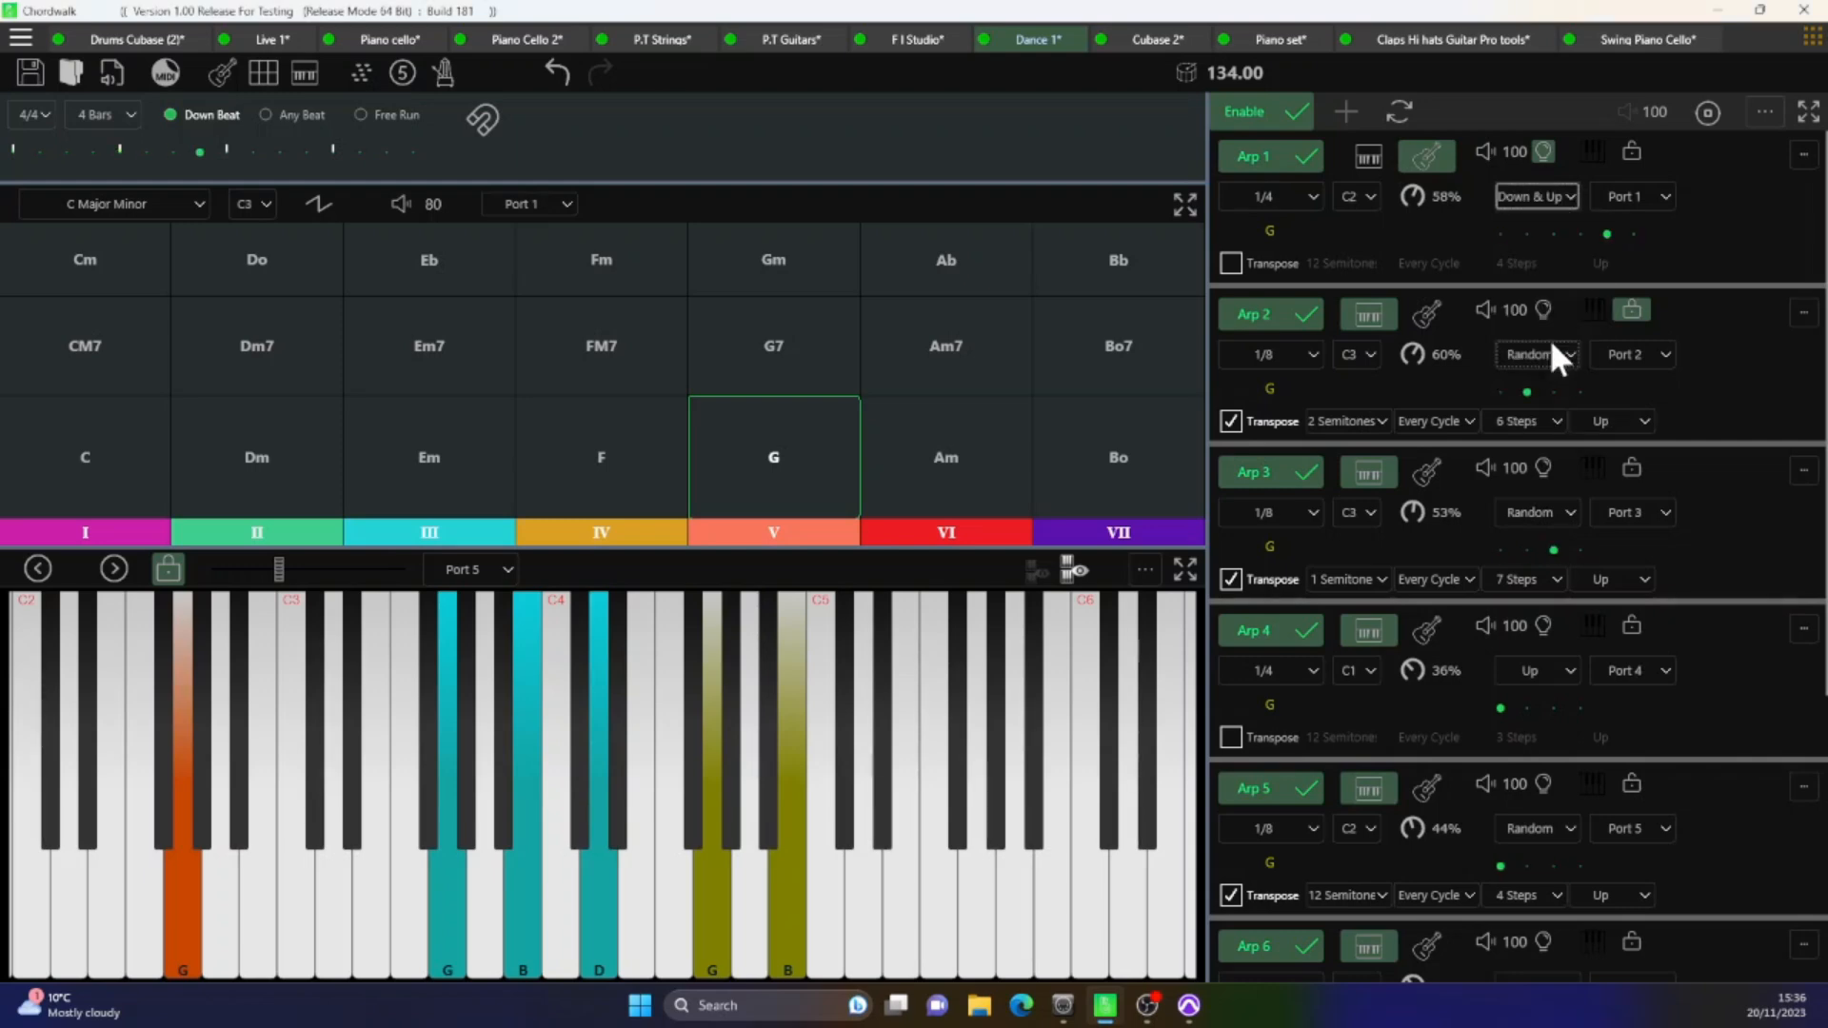
{"action": "left_click", "coordinate": [1567, 193]}
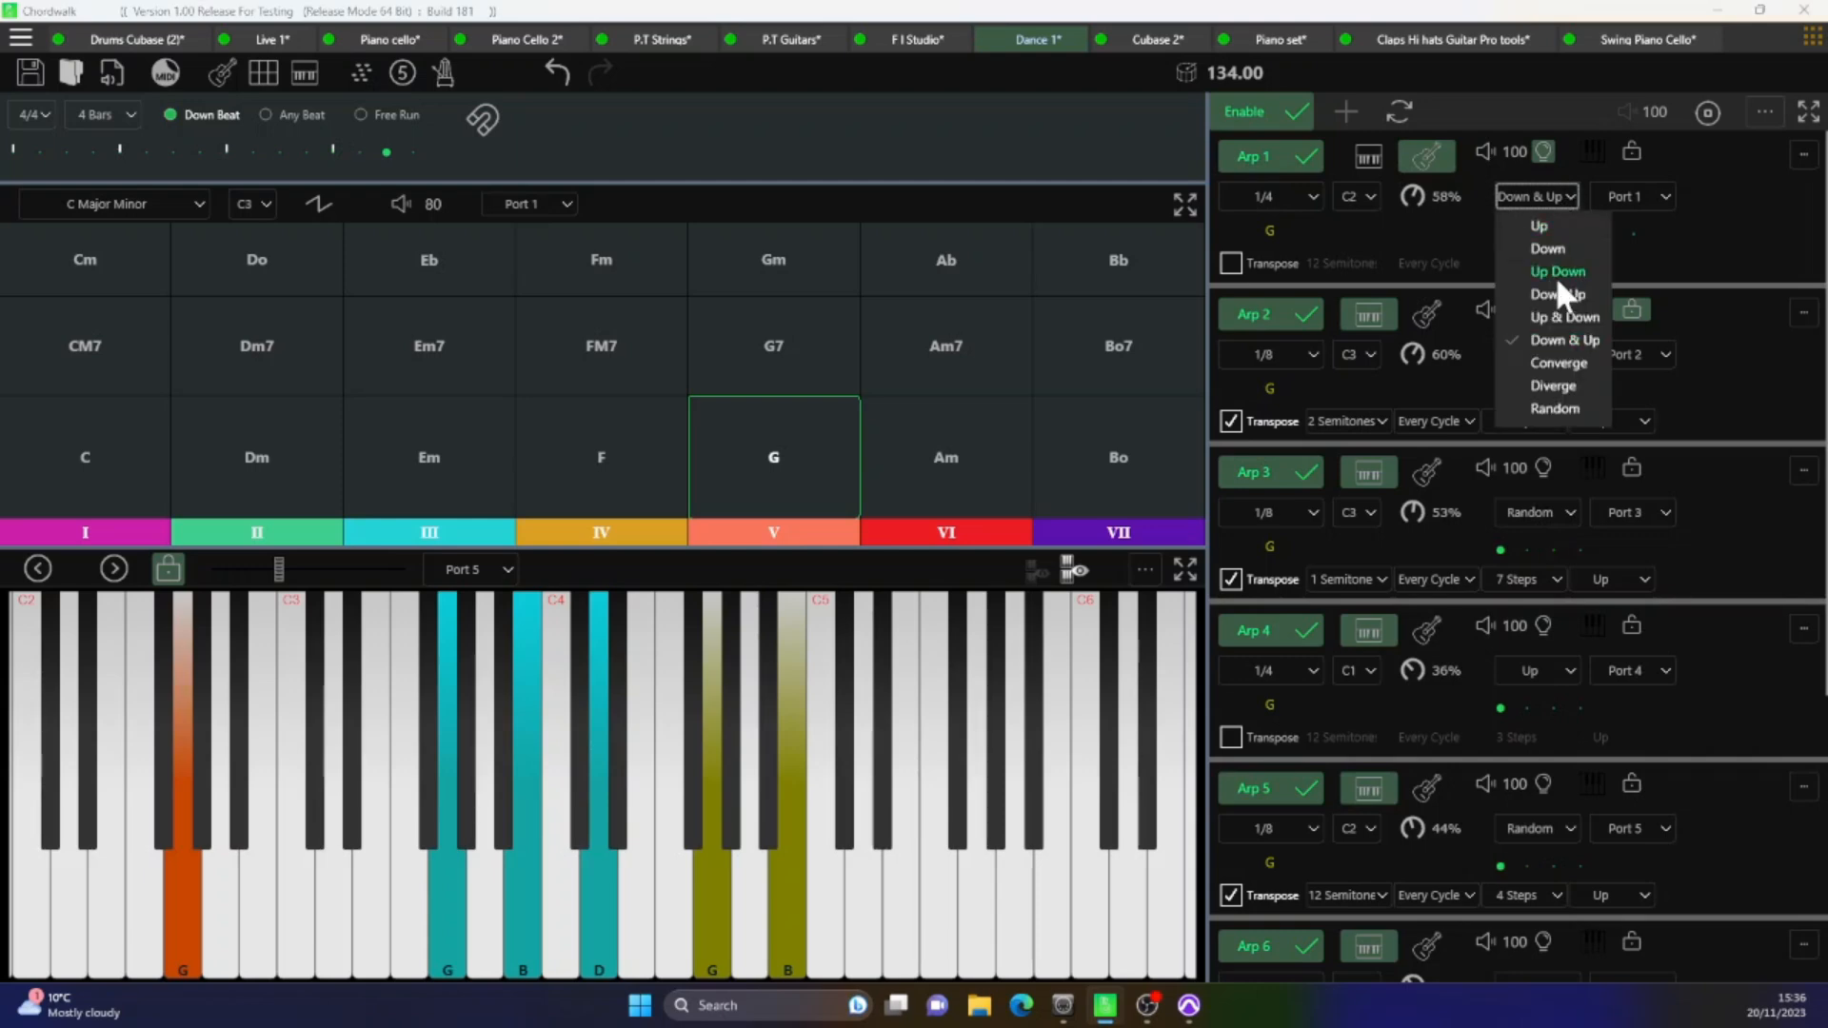
{"action": "left_click", "coordinate": [1556, 406]}
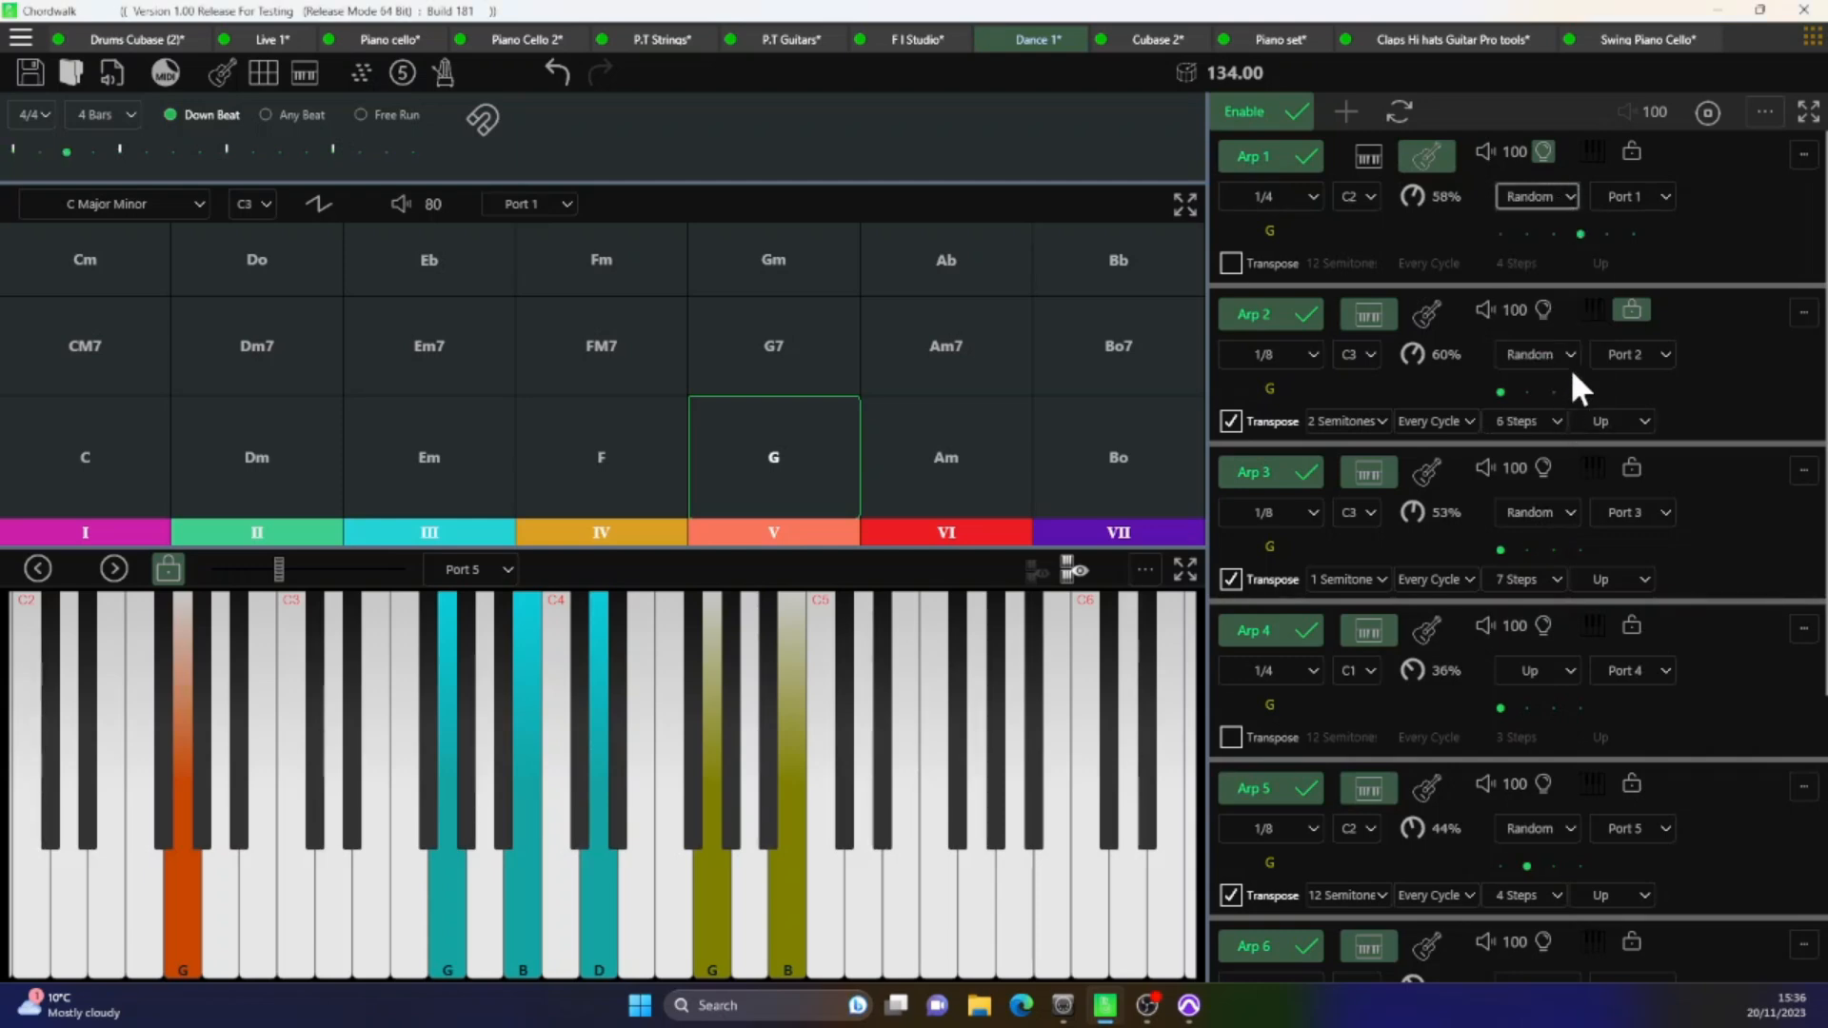
- Review Arp 1's output ports, check the Tek Bass track's MIDI input ports in Pro Tools, and return to Chordwalk
{"action": "left_click", "coordinate": [1661, 193]}
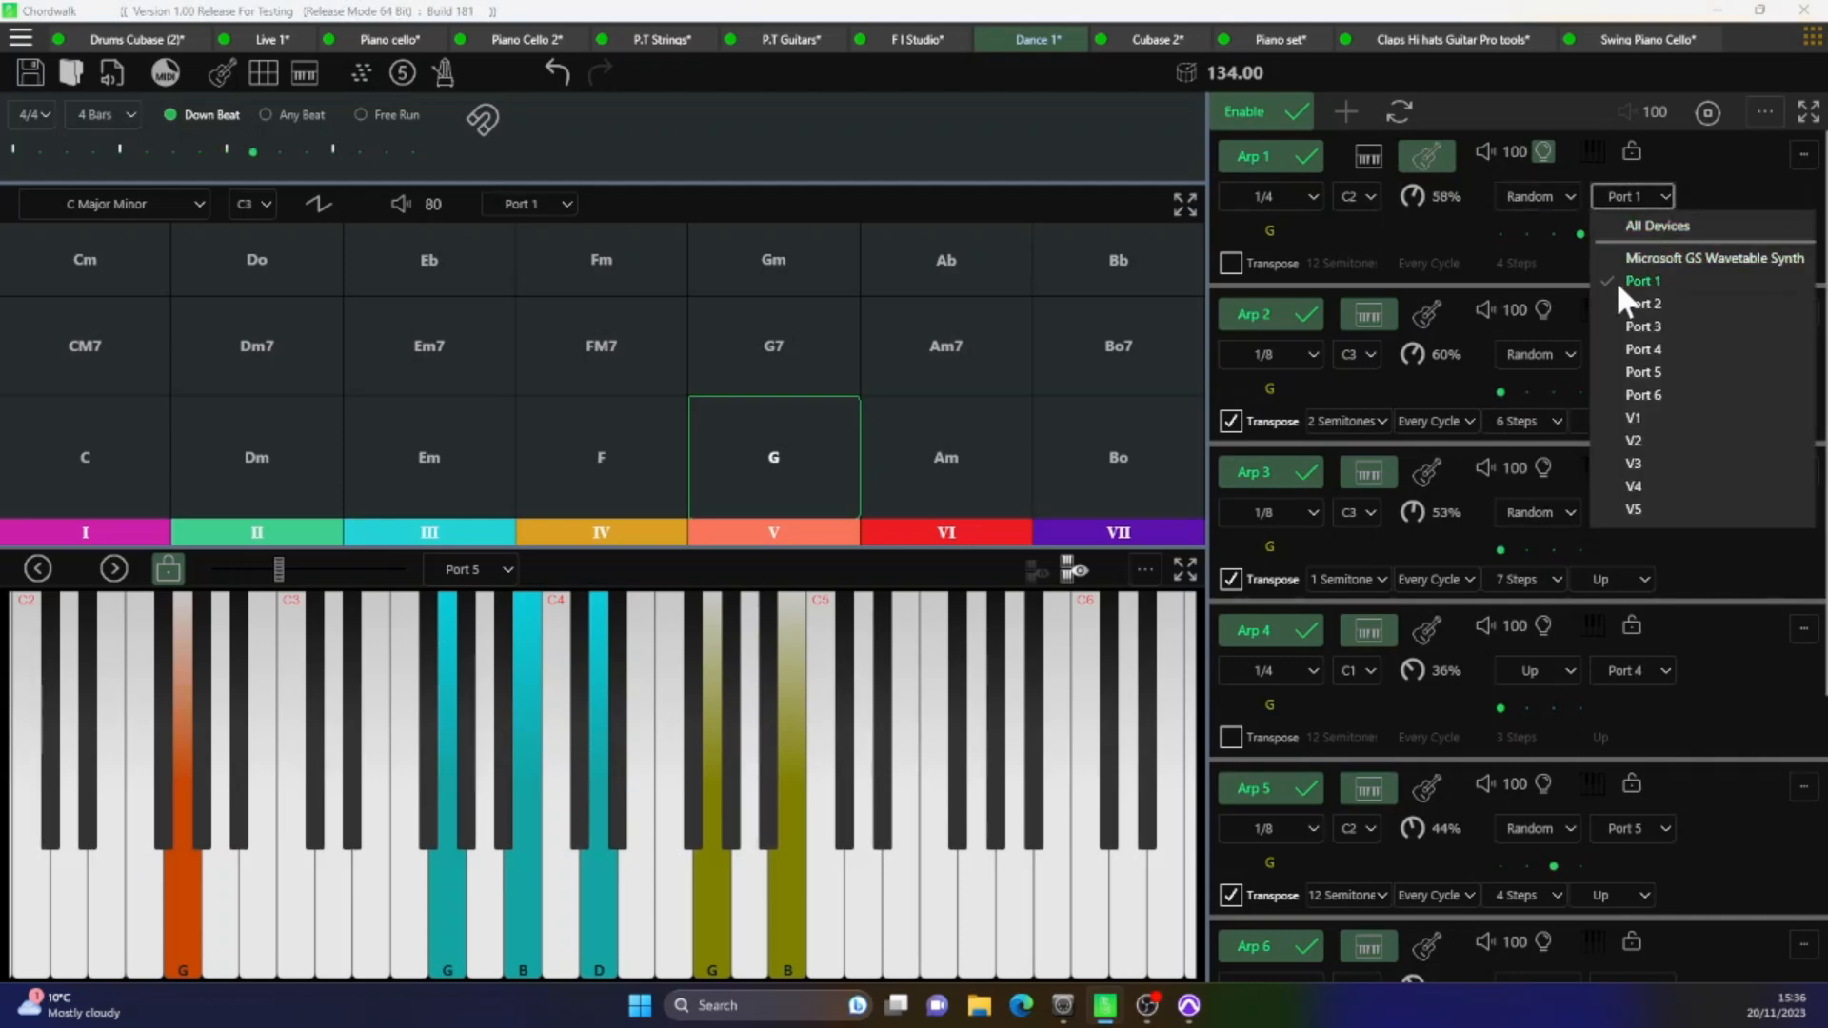
{"action": "left_click", "coordinate": [1189, 1005]}
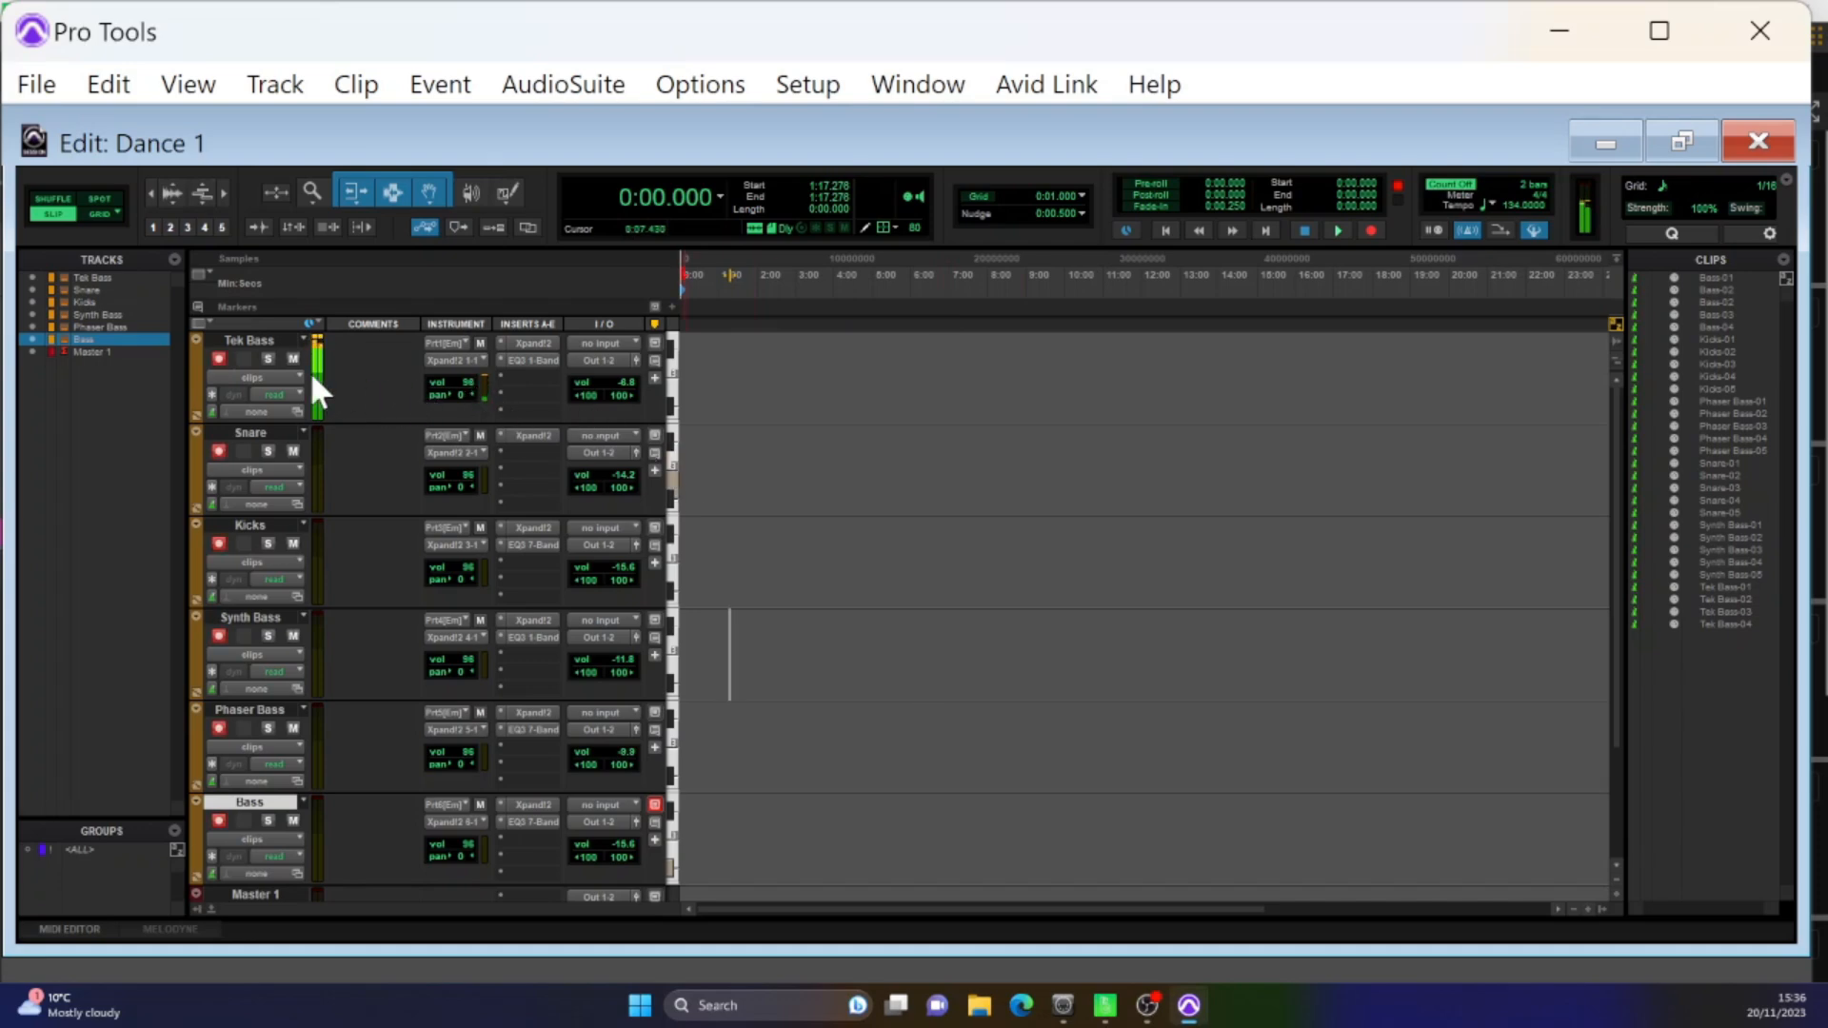
{"action": "left_click", "coordinate": [463, 338]}
{"action": "mouse_move", "coordinate": [522, 403]}
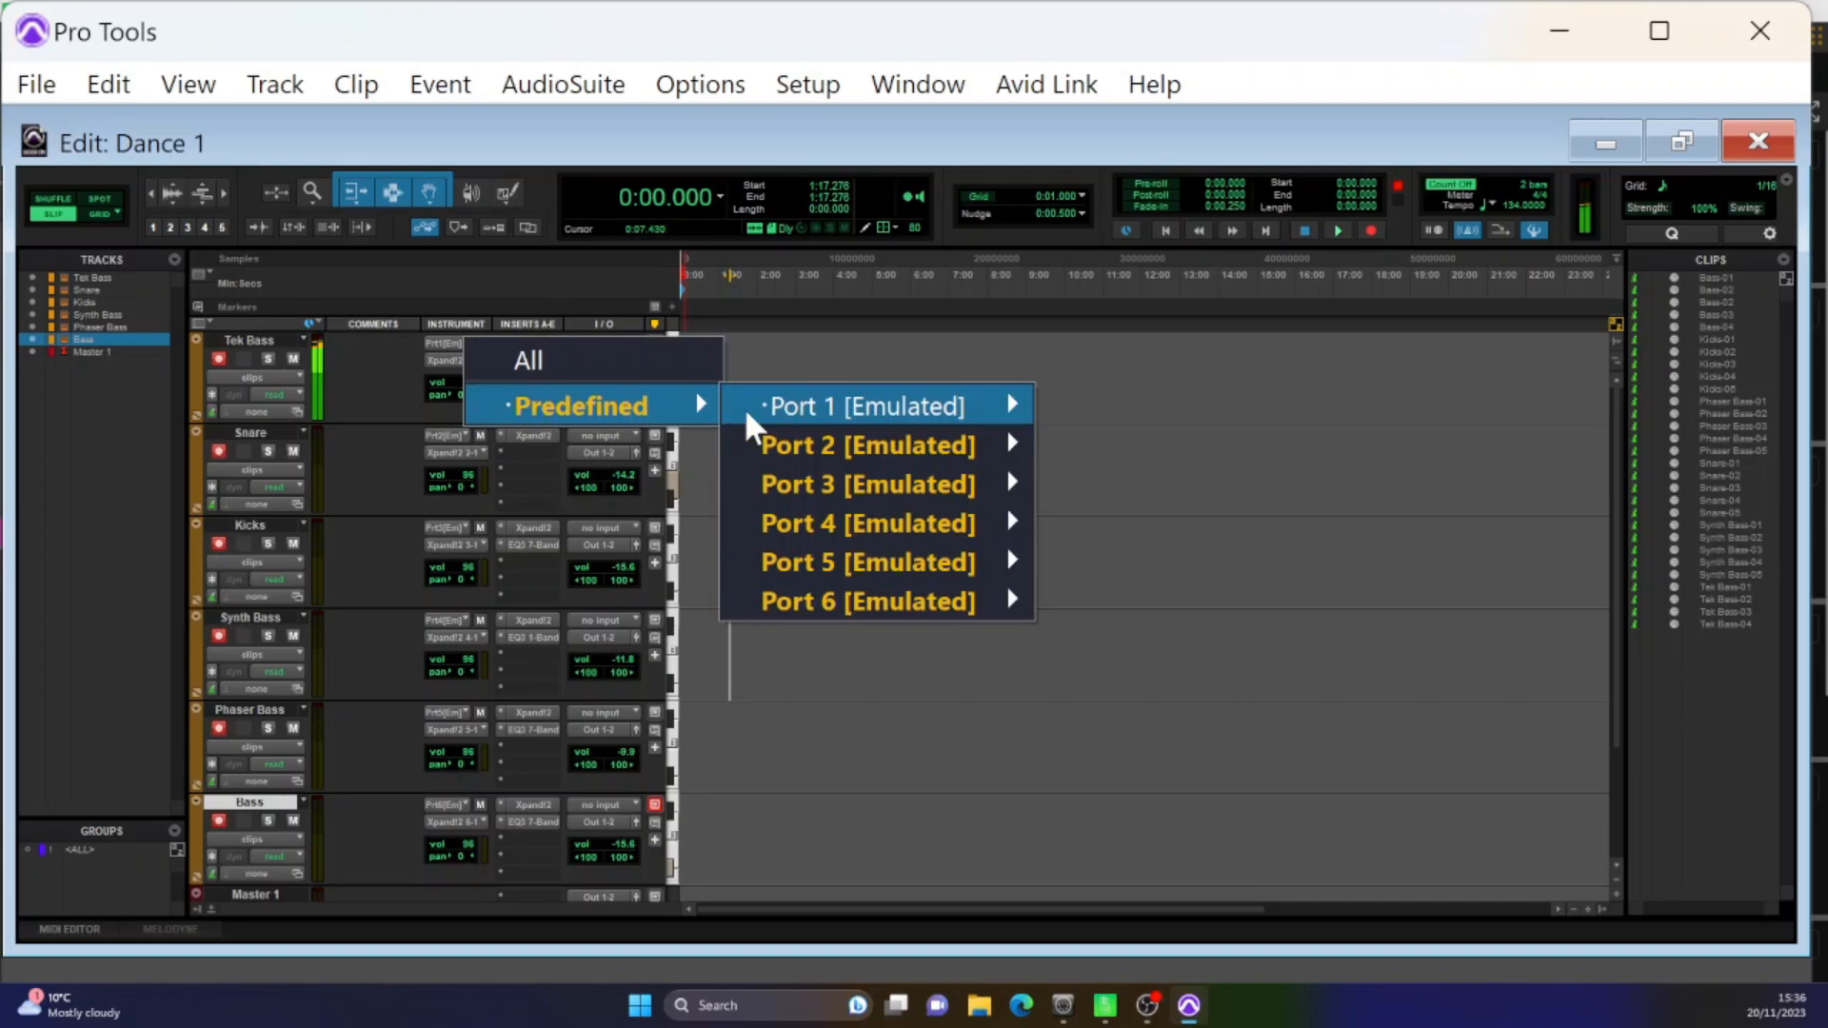
{"action": "left_click", "coordinate": [766, 359]}
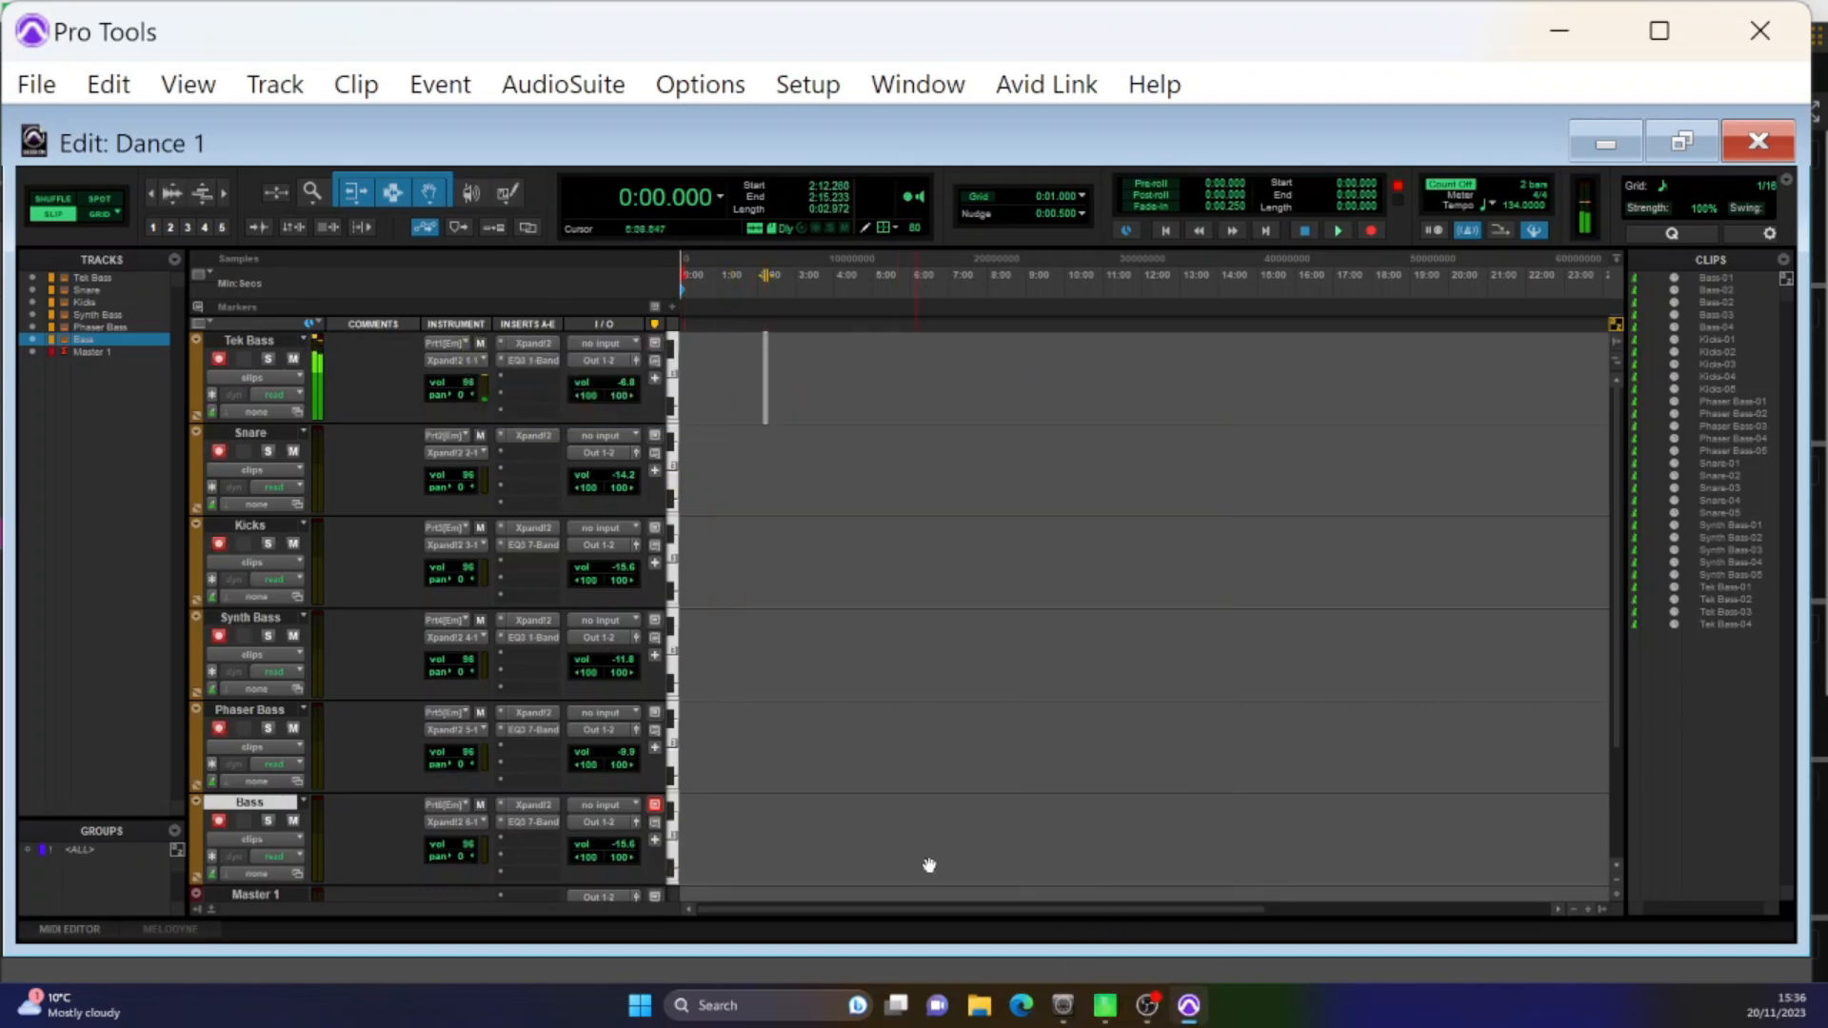
{"action": "left_click", "coordinate": [1104, 1005]}
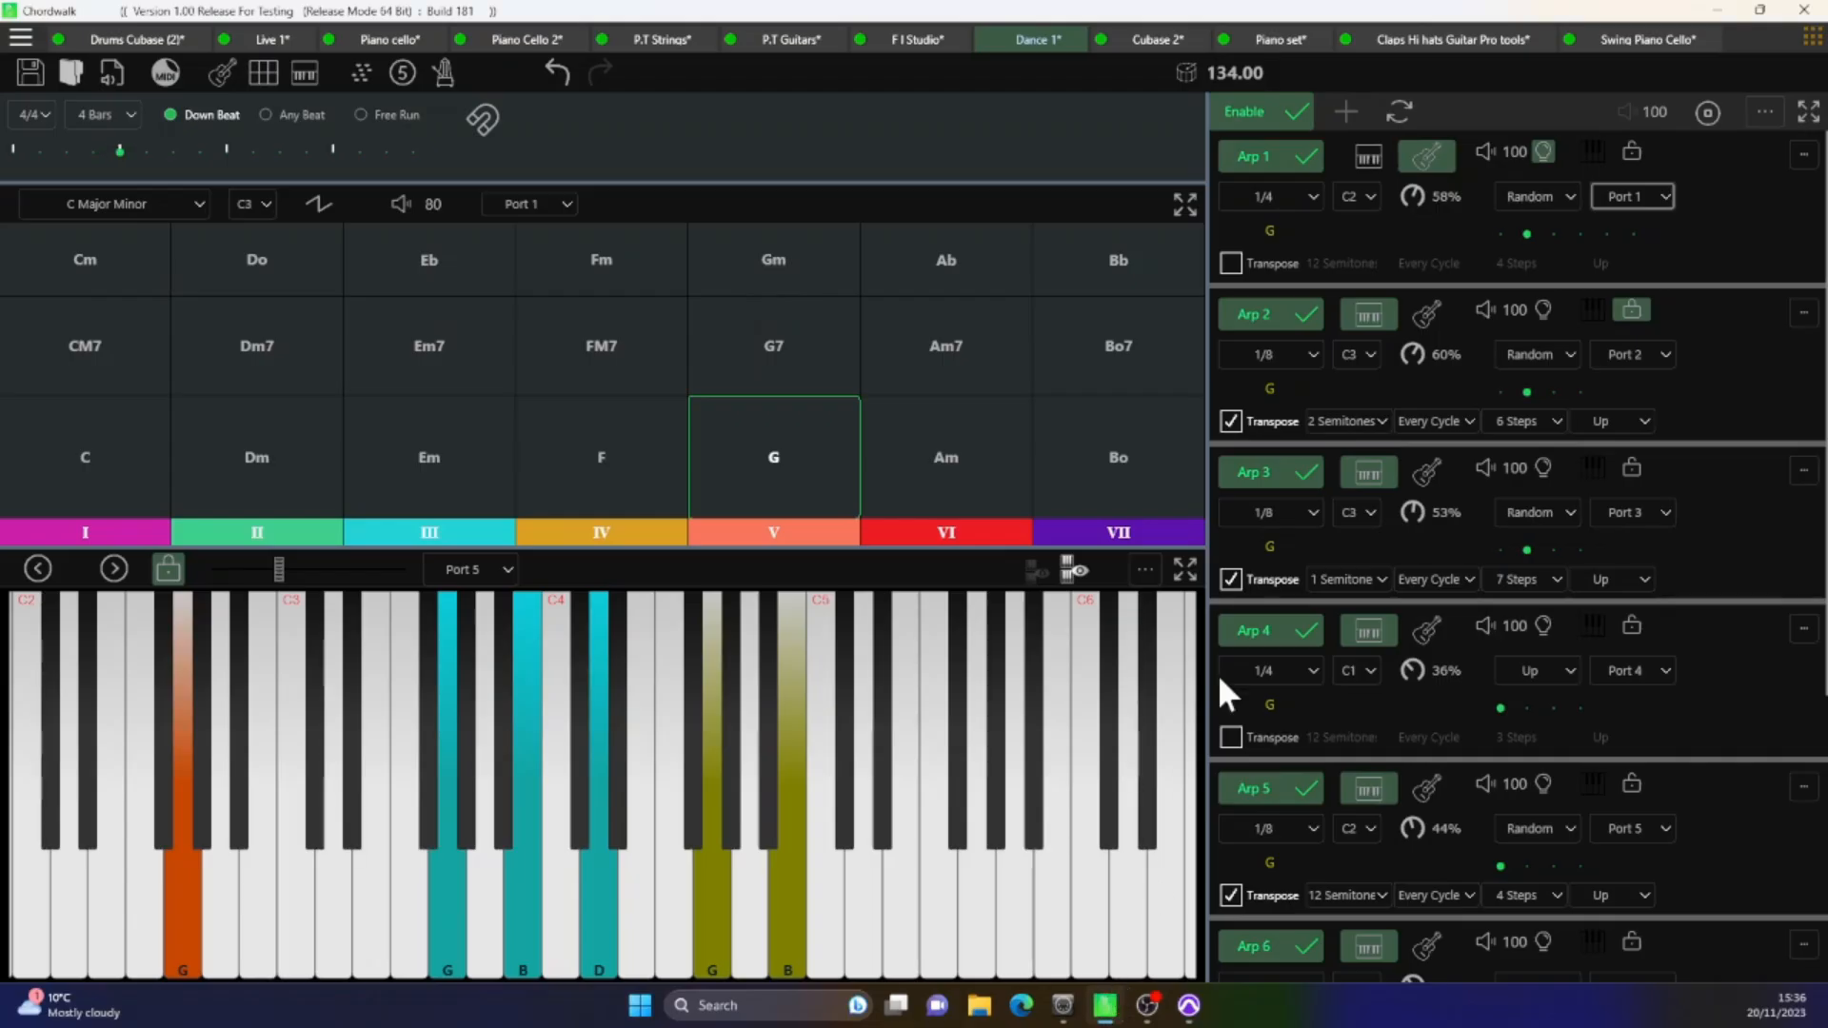
- Enable transposition on Arp 1 with the 7: Perfect Fifth interval and set its octave to C0
{"action": "left_click", "coordinate": [1230, 261]}
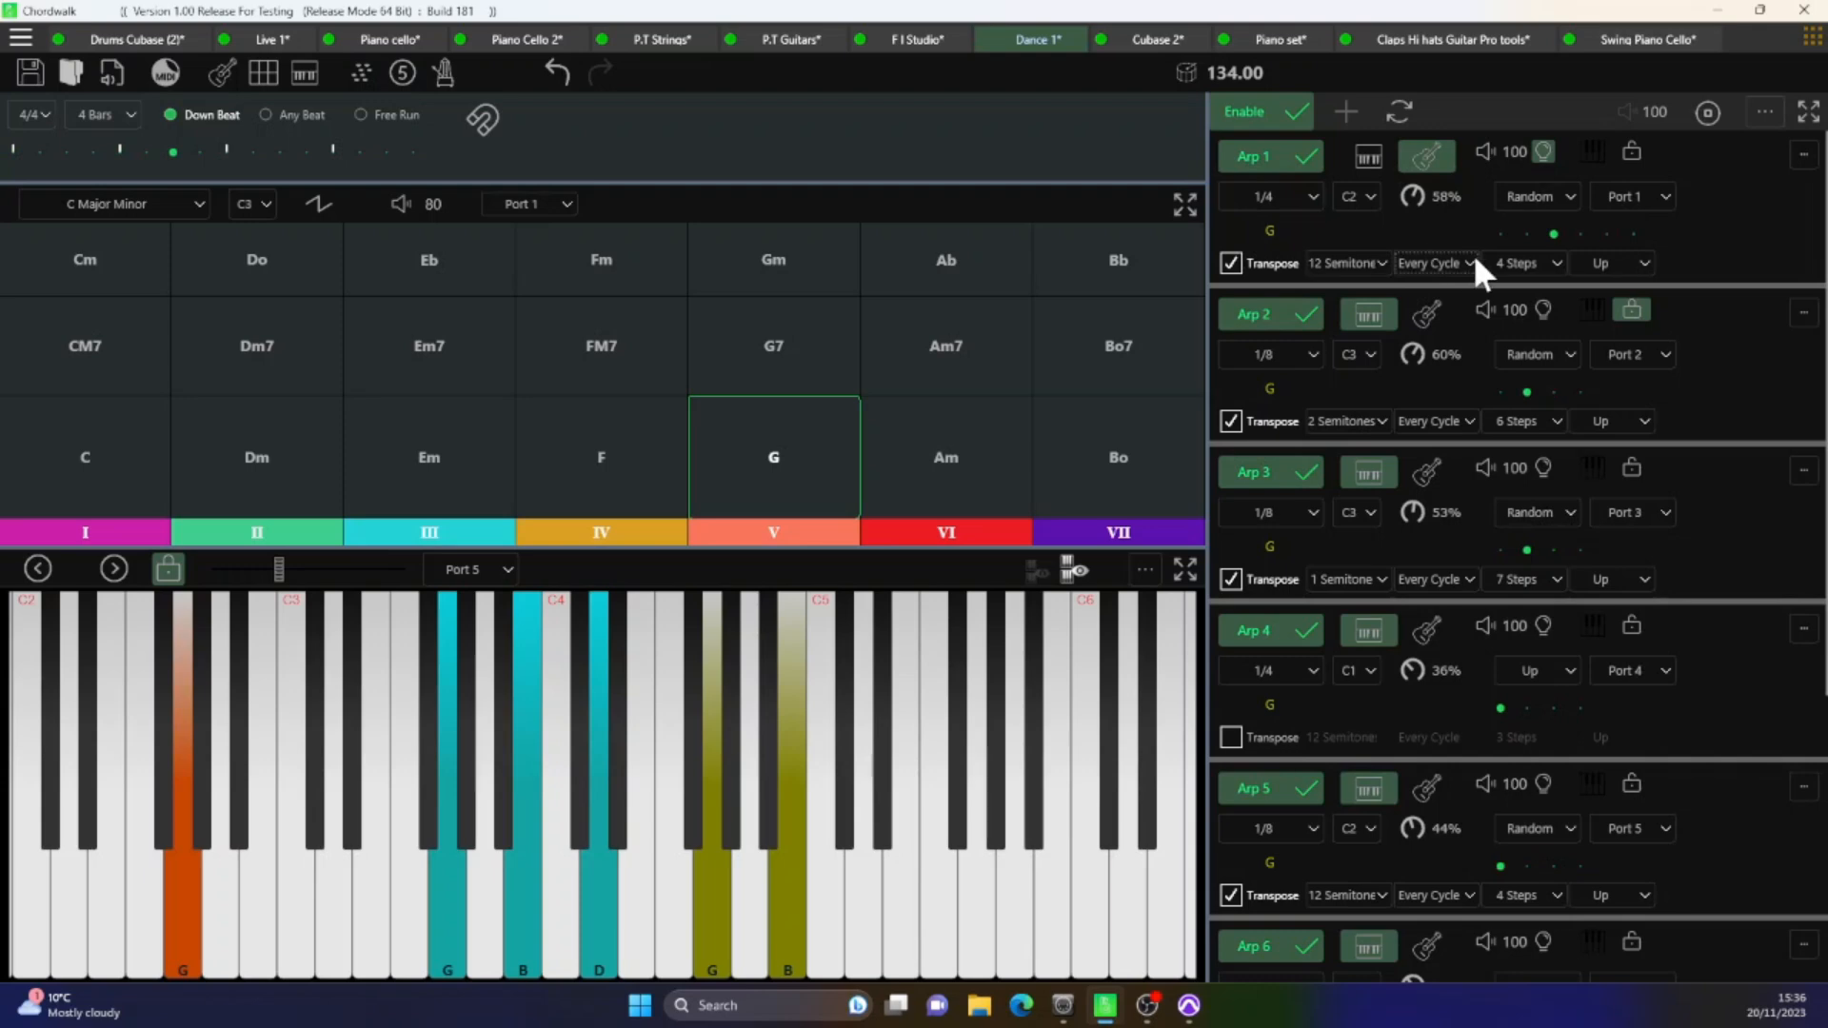
{"action": "left_click", "coordinate": [1384, 259]}
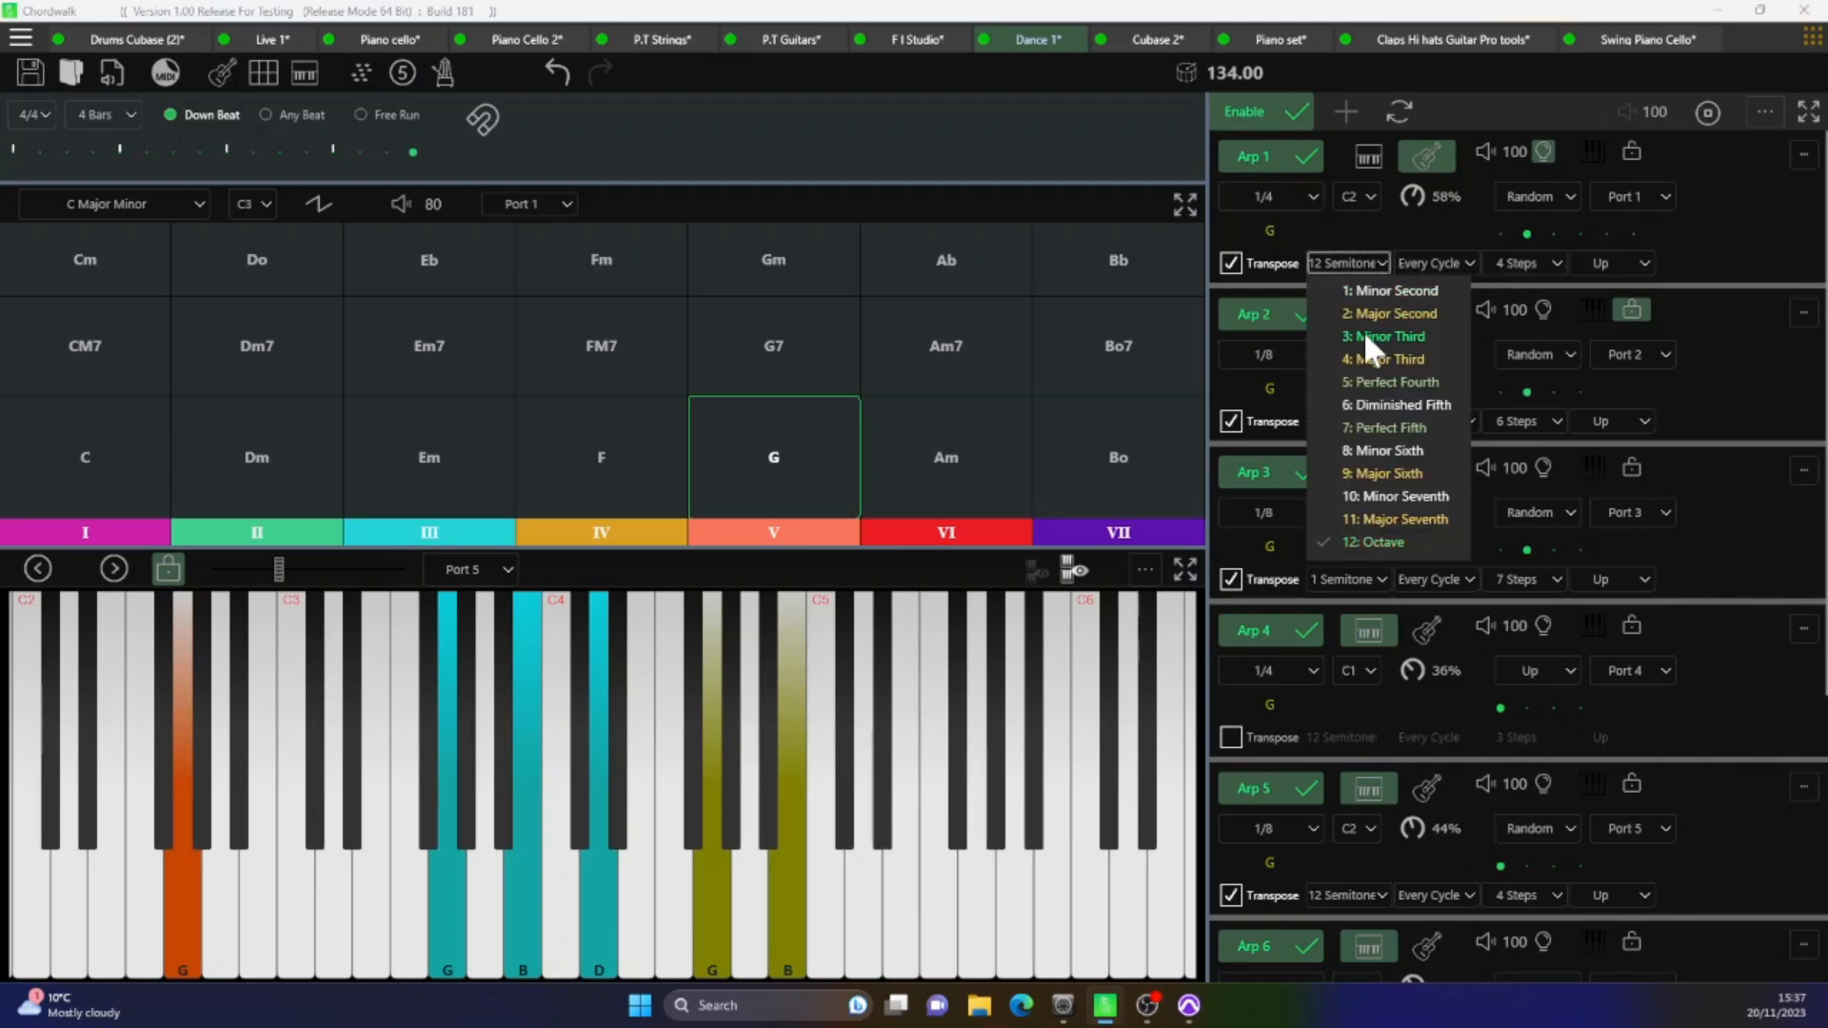
{"action": "left_click", "coordinate": [1362, 424]}
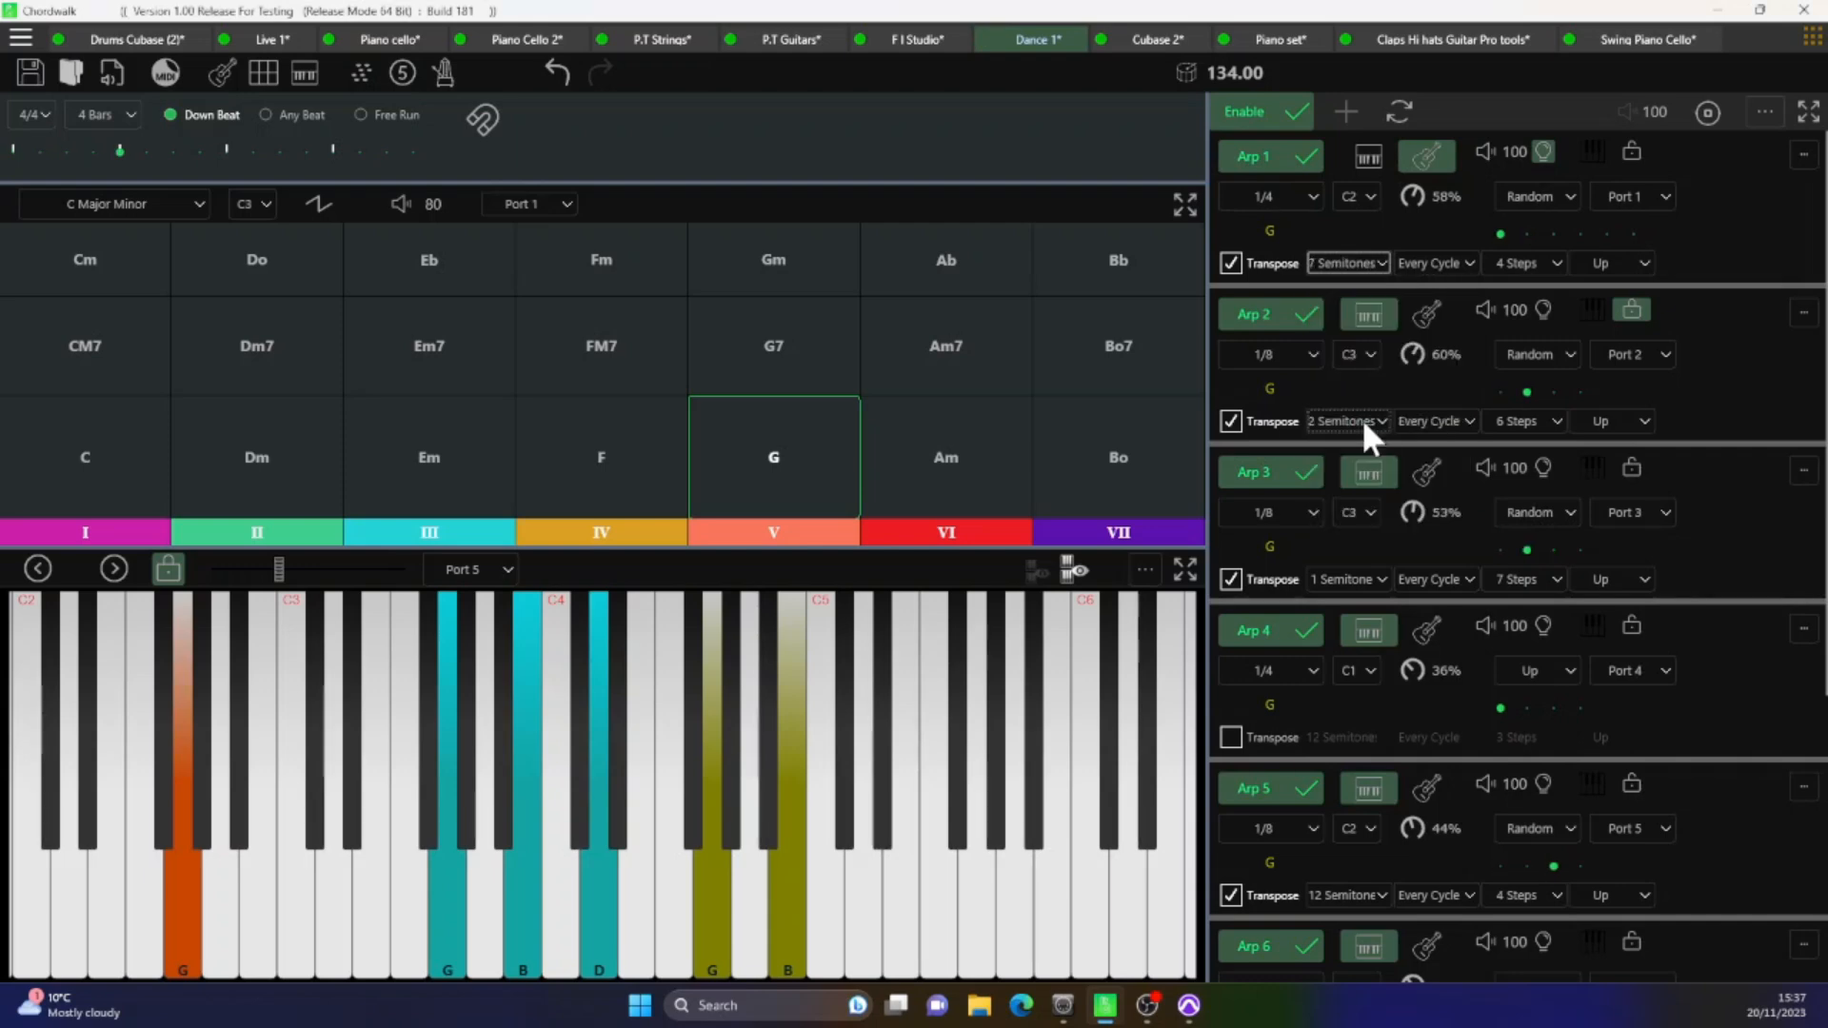
{"action": "left_click", "coordinate": [1365, 194]}
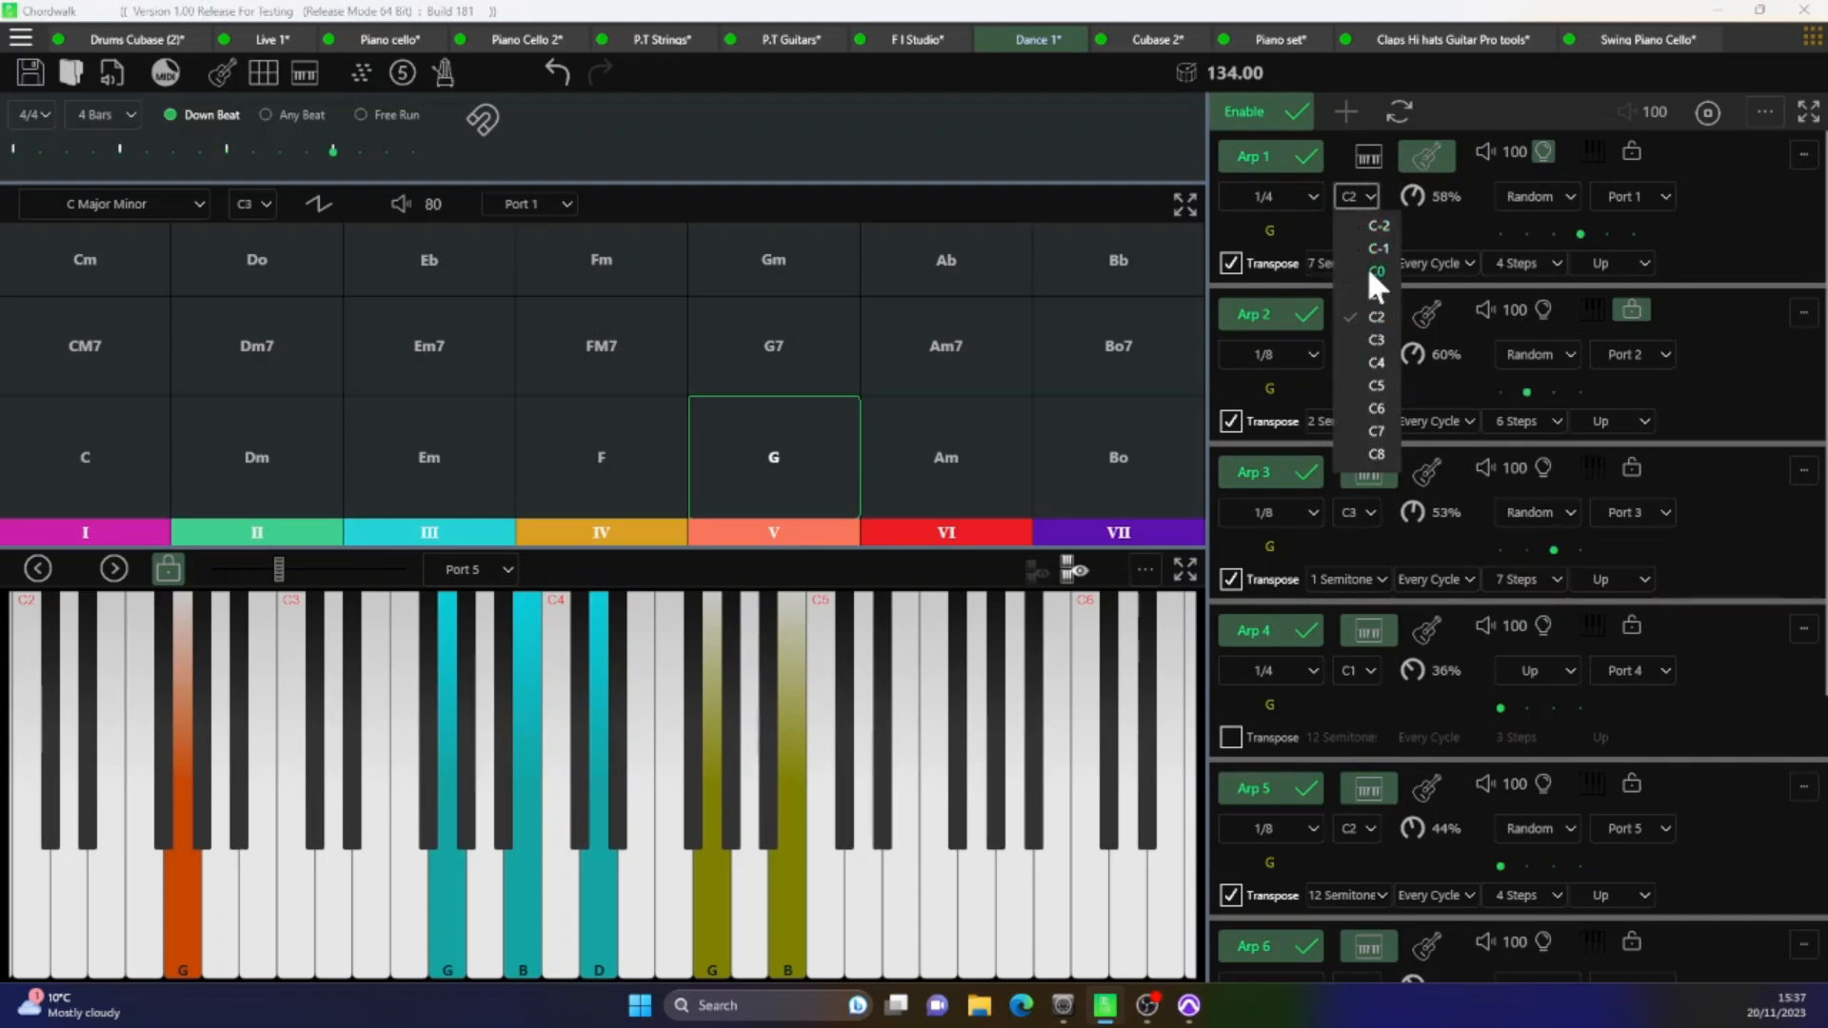
{"action": "left_click", "coordinate": [1379, 268]}
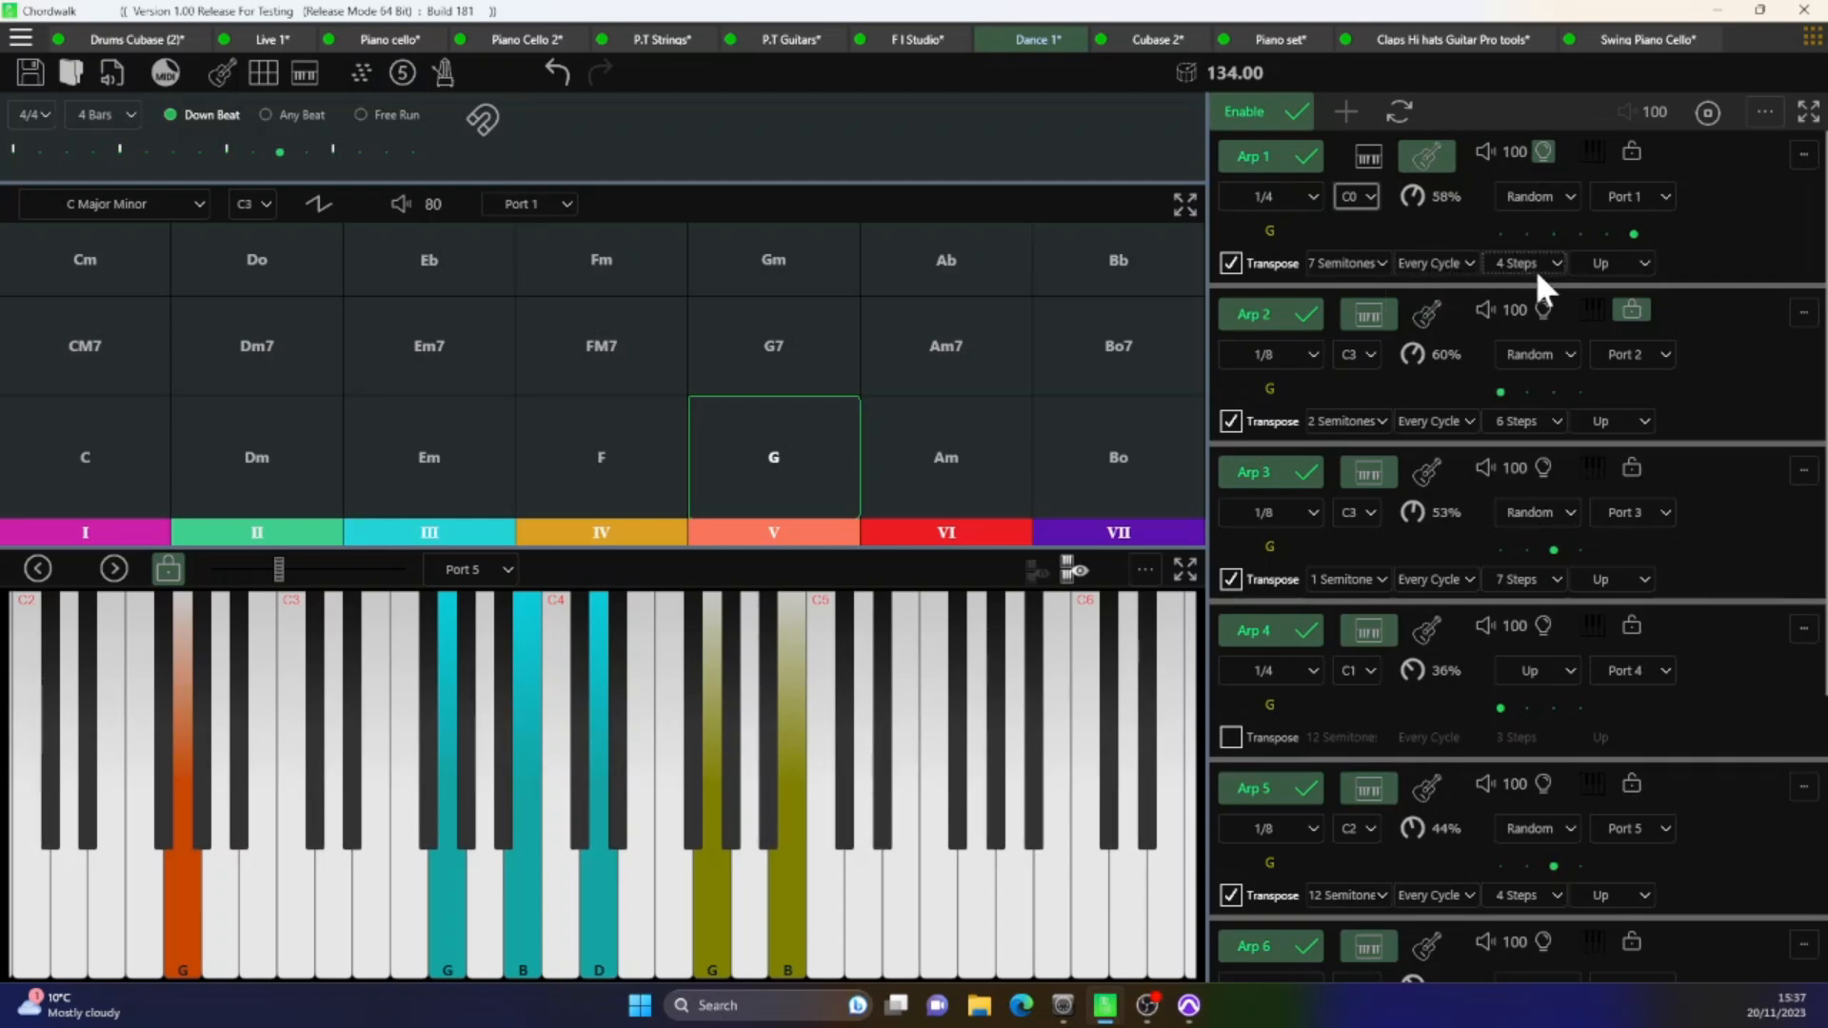
- Set Arp 1's transpose interval to 12: Octave and its octave to C1
{"action": "left_click", "coordinate": [1382, 258]}
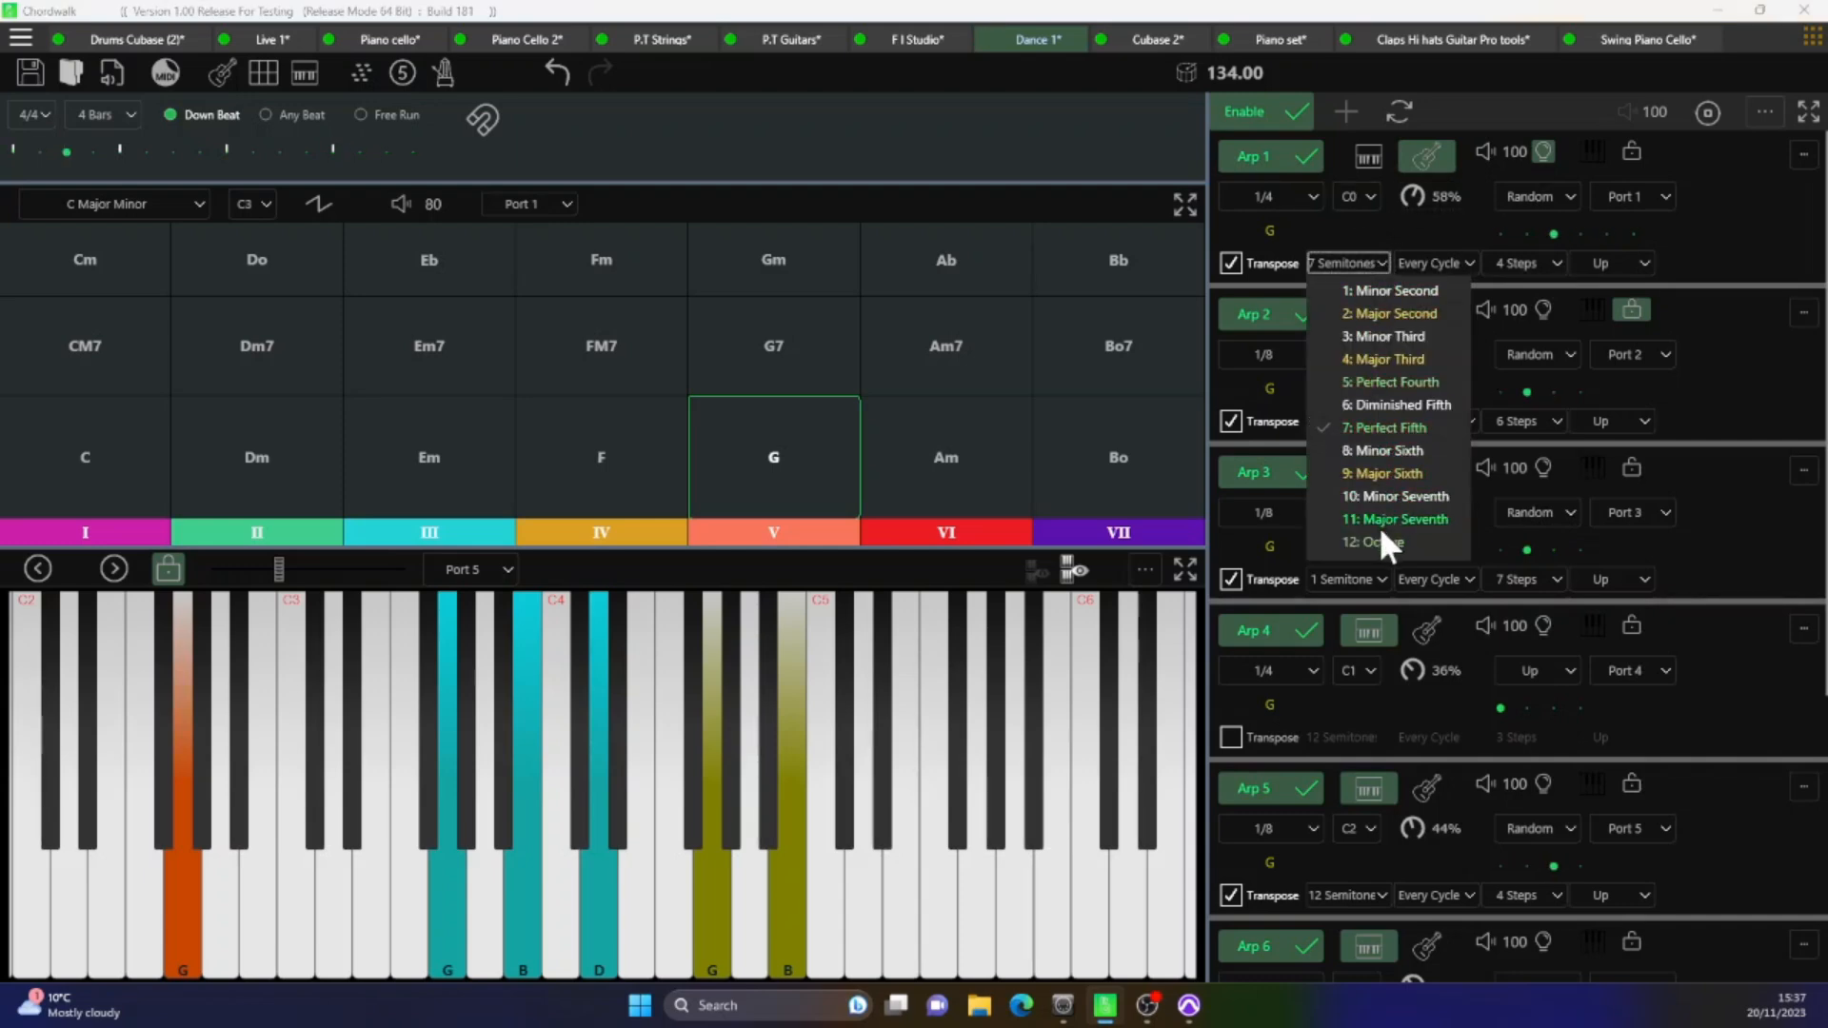
{"action": "left_click", "coordinate": [1379, 536]}
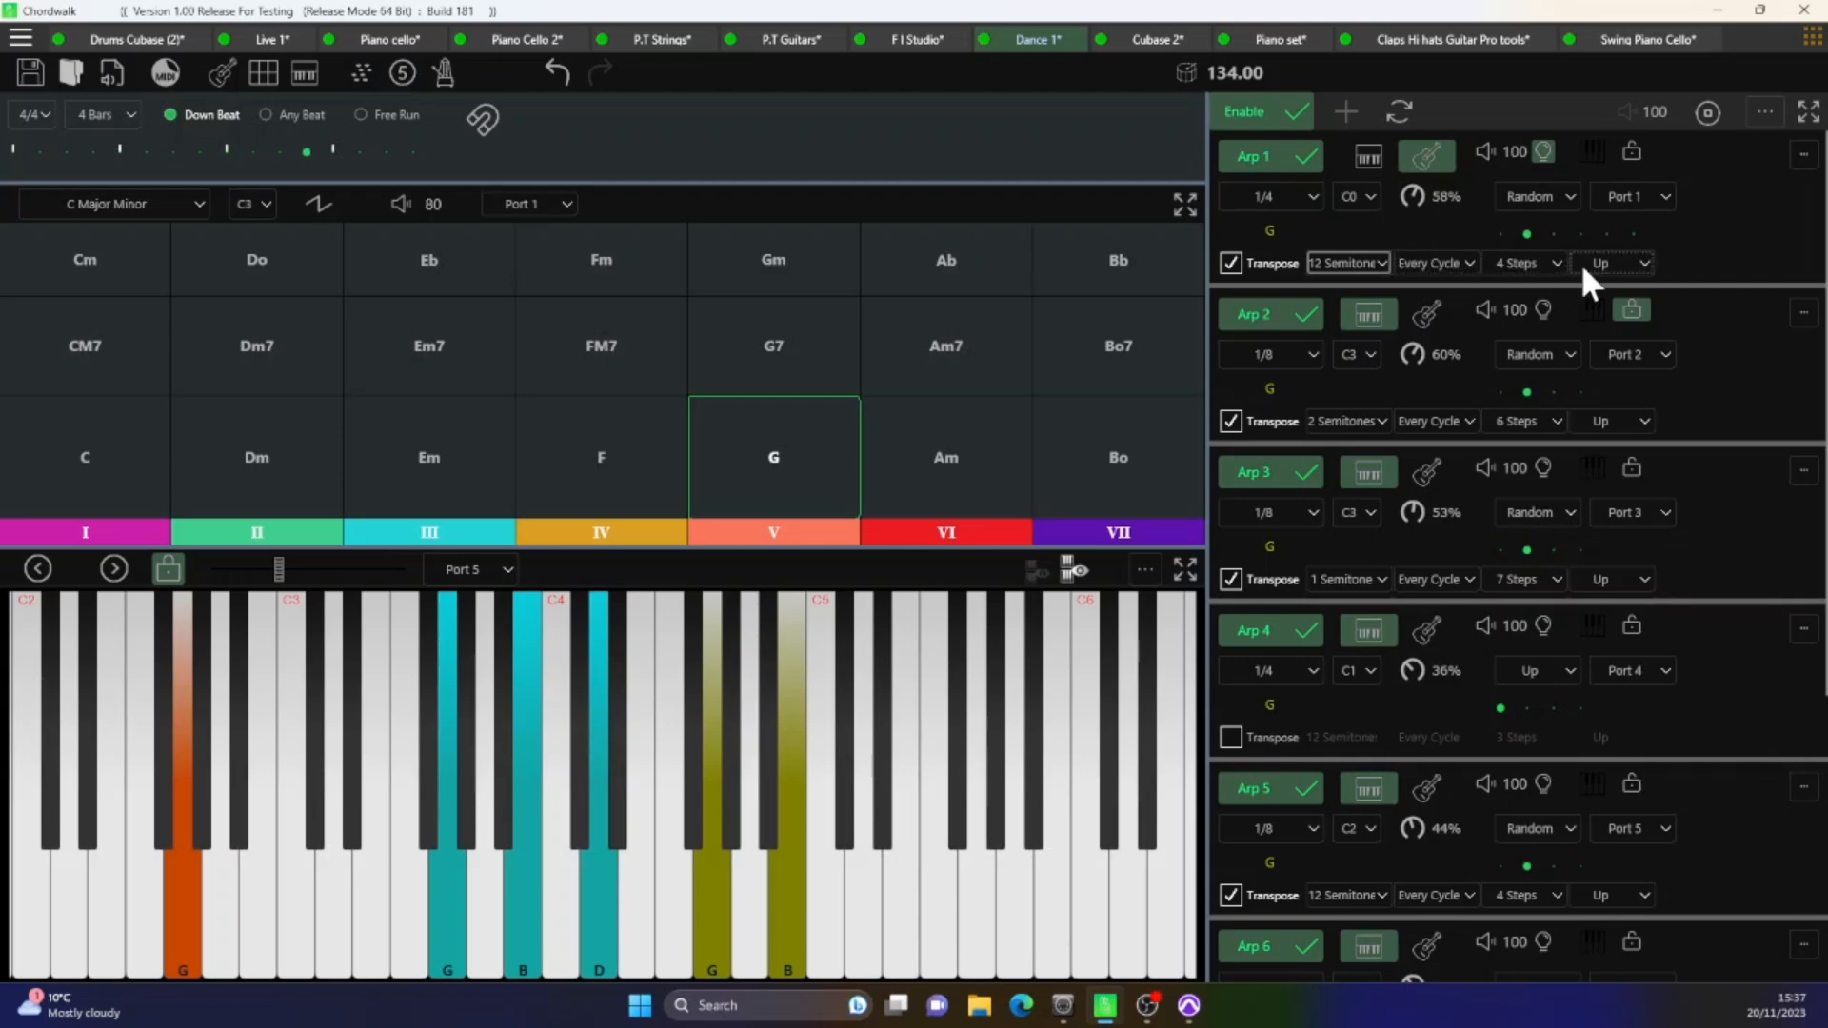
{"action": "left_click", "coordinate": [1369, 191]}
{"action": "left_click", "coordinate": [1378, 291]}
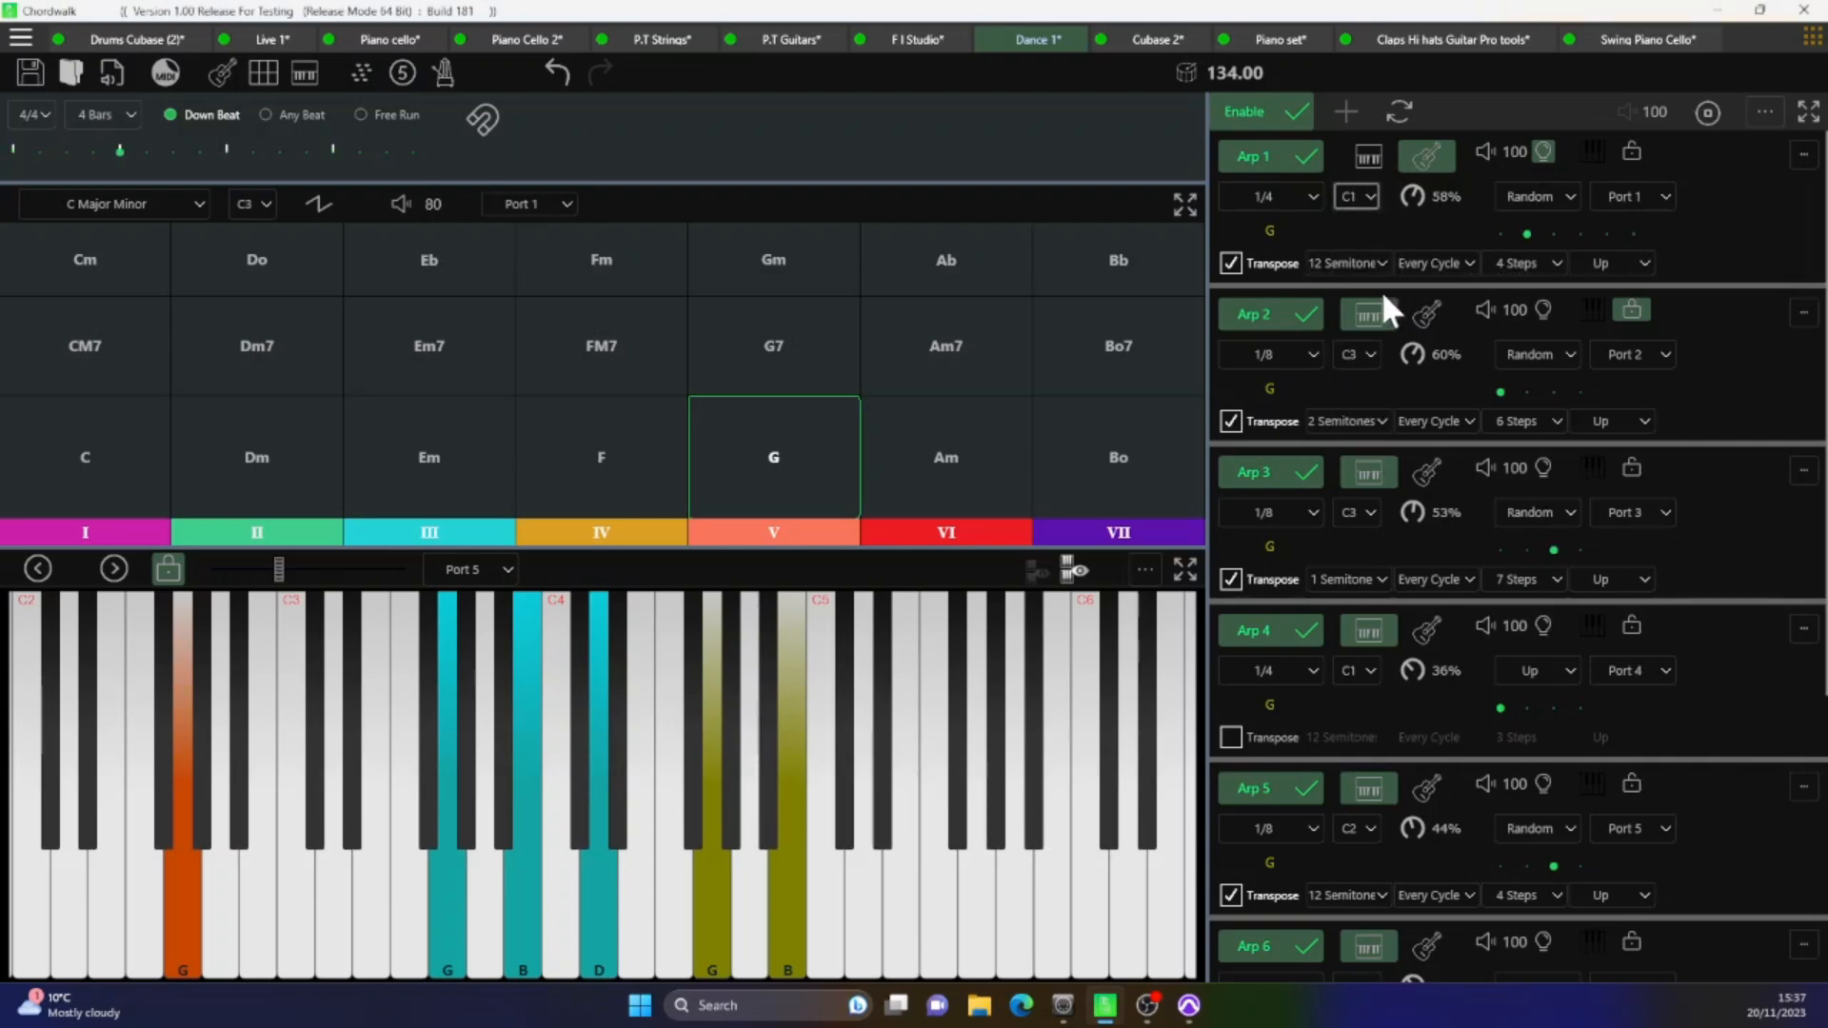
- Set Arp 1's transposition to 3 Steps and open its individual note settings
{"action": "left_click", "coordinate": [1547, 263]}
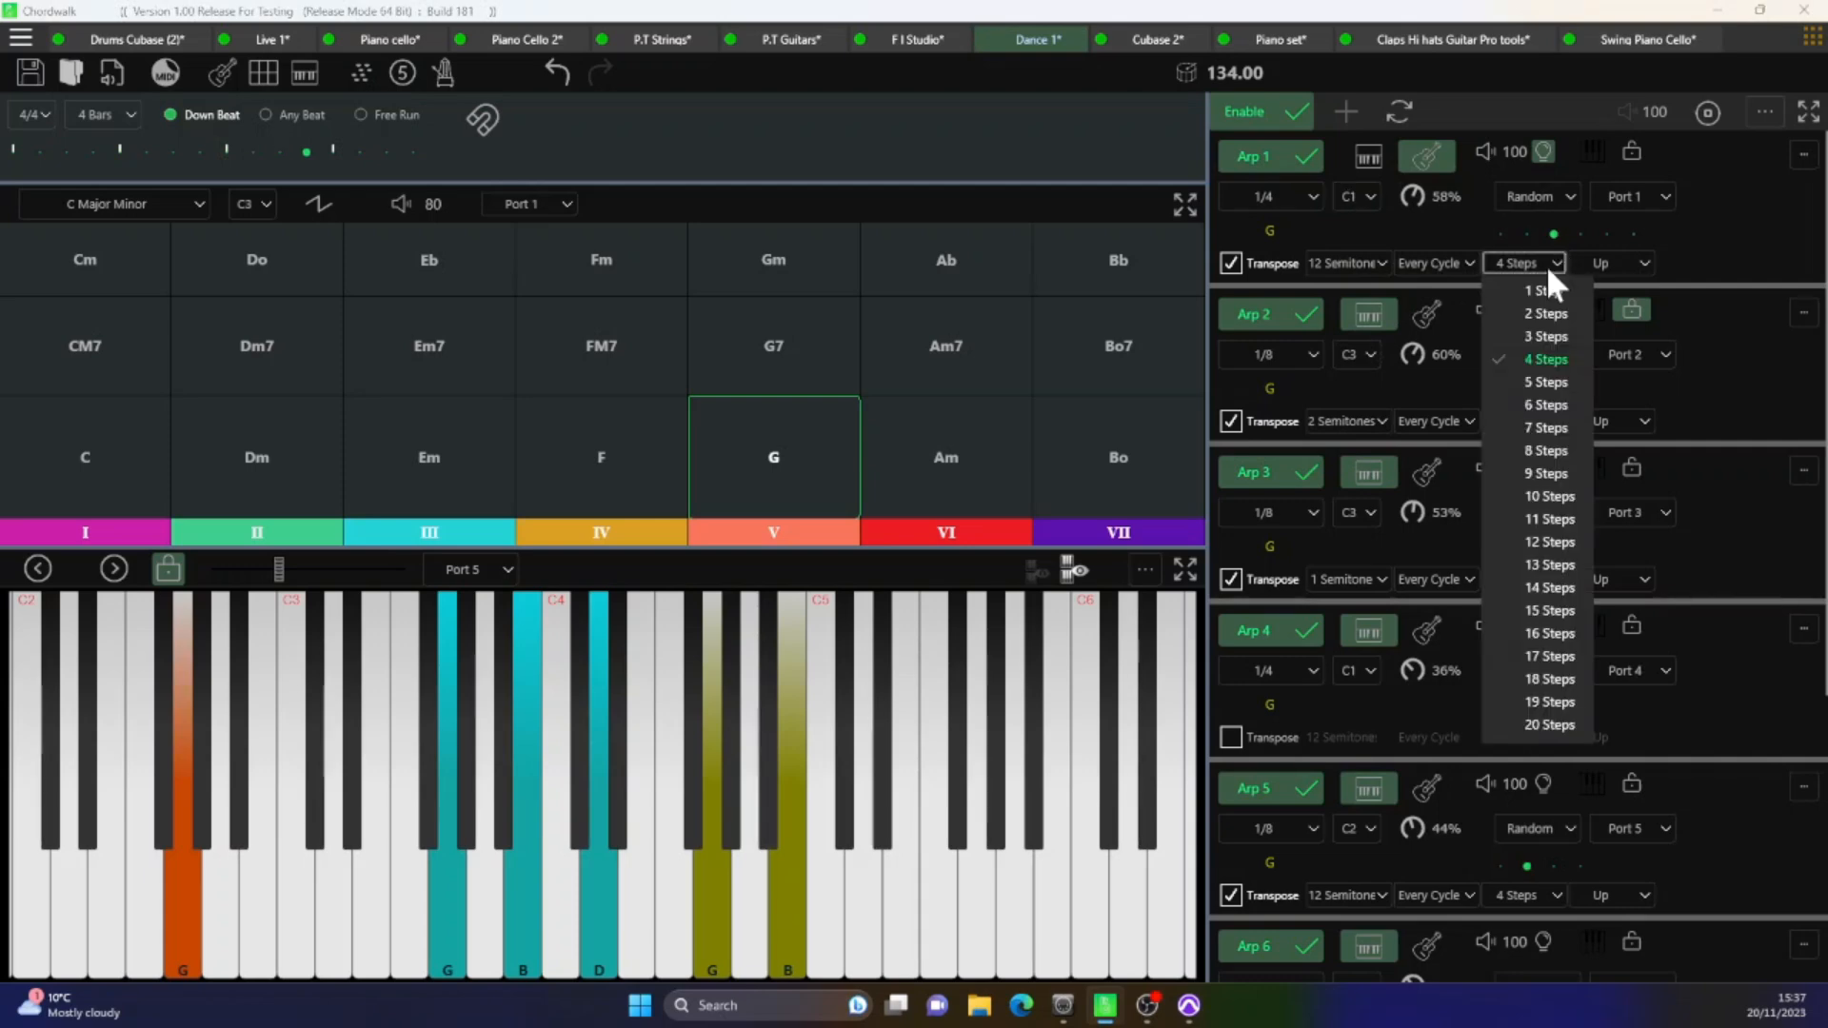
{"action": "left_click", "coordinate": [1533, 336]}
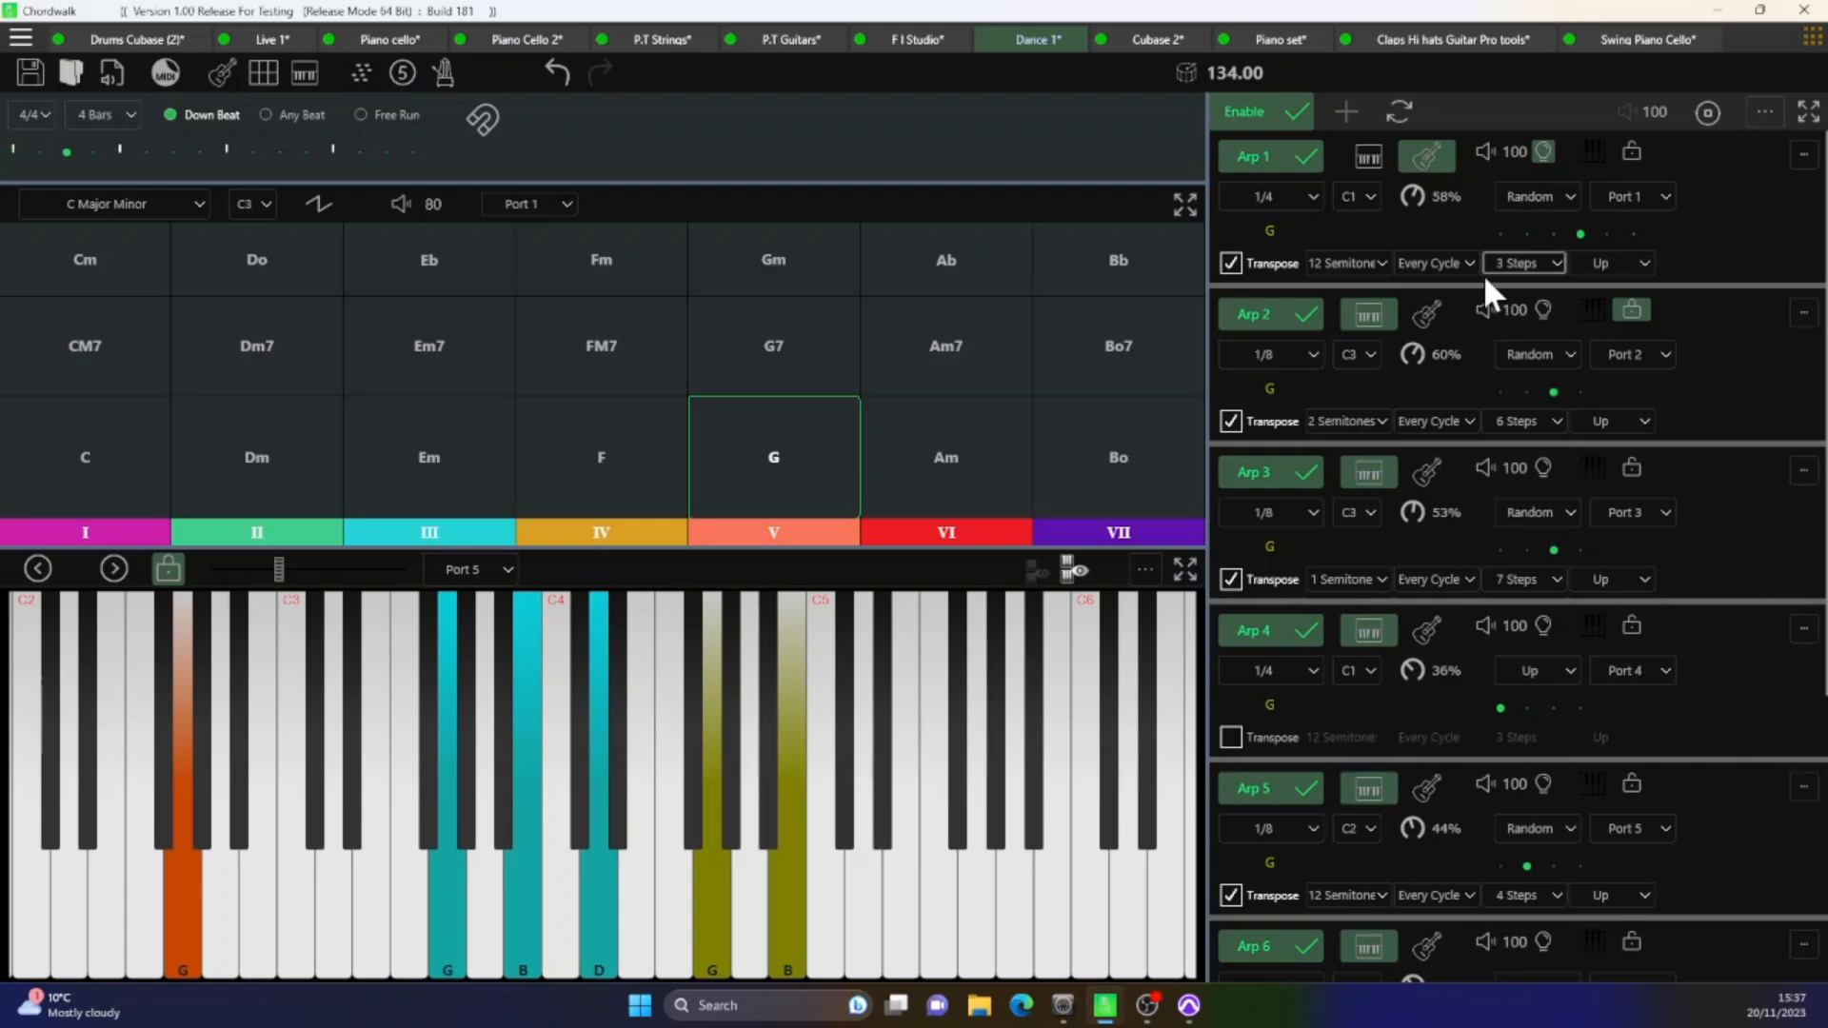
{"action": "left_click", "coordinate": [1266, 233]}
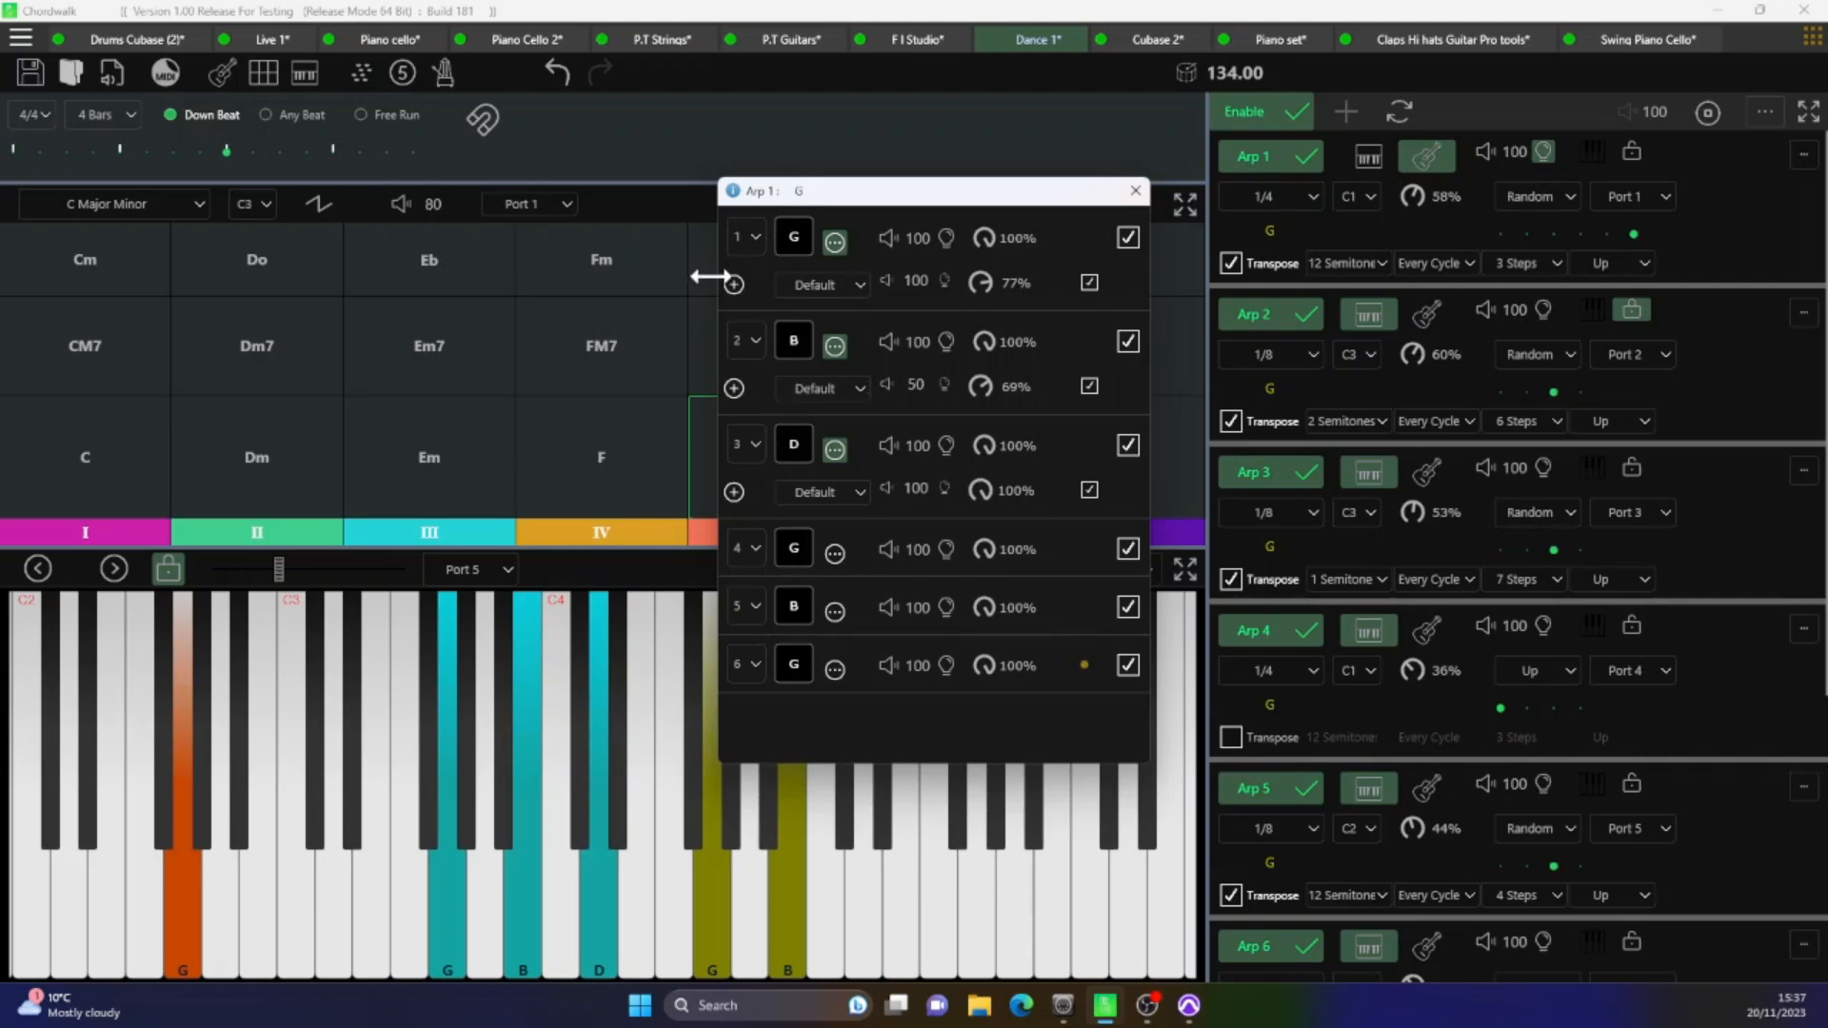
- Move Arp 1's first G note to order 3 and set its sub-note to volume 98 and length 35%
{"action": "left_click", "coordinate": [756, 236]}
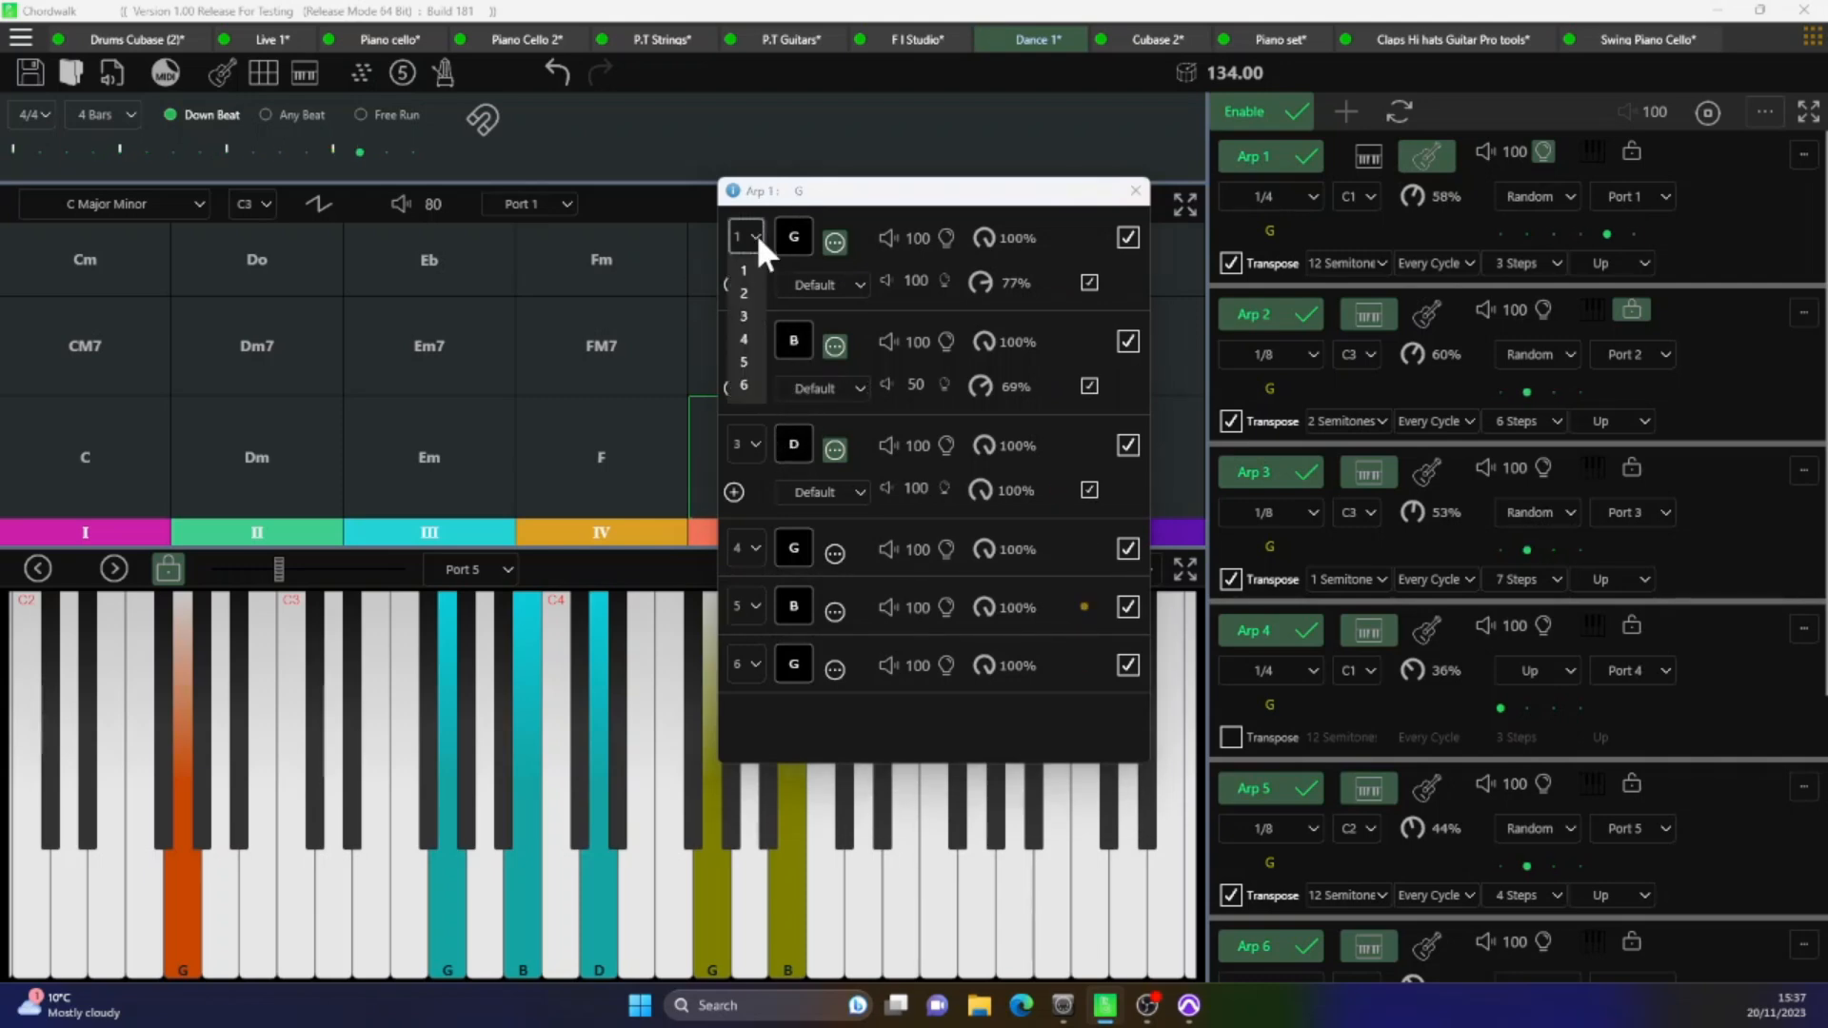
{"action": "left_click", "coordinate": [739, 310]}
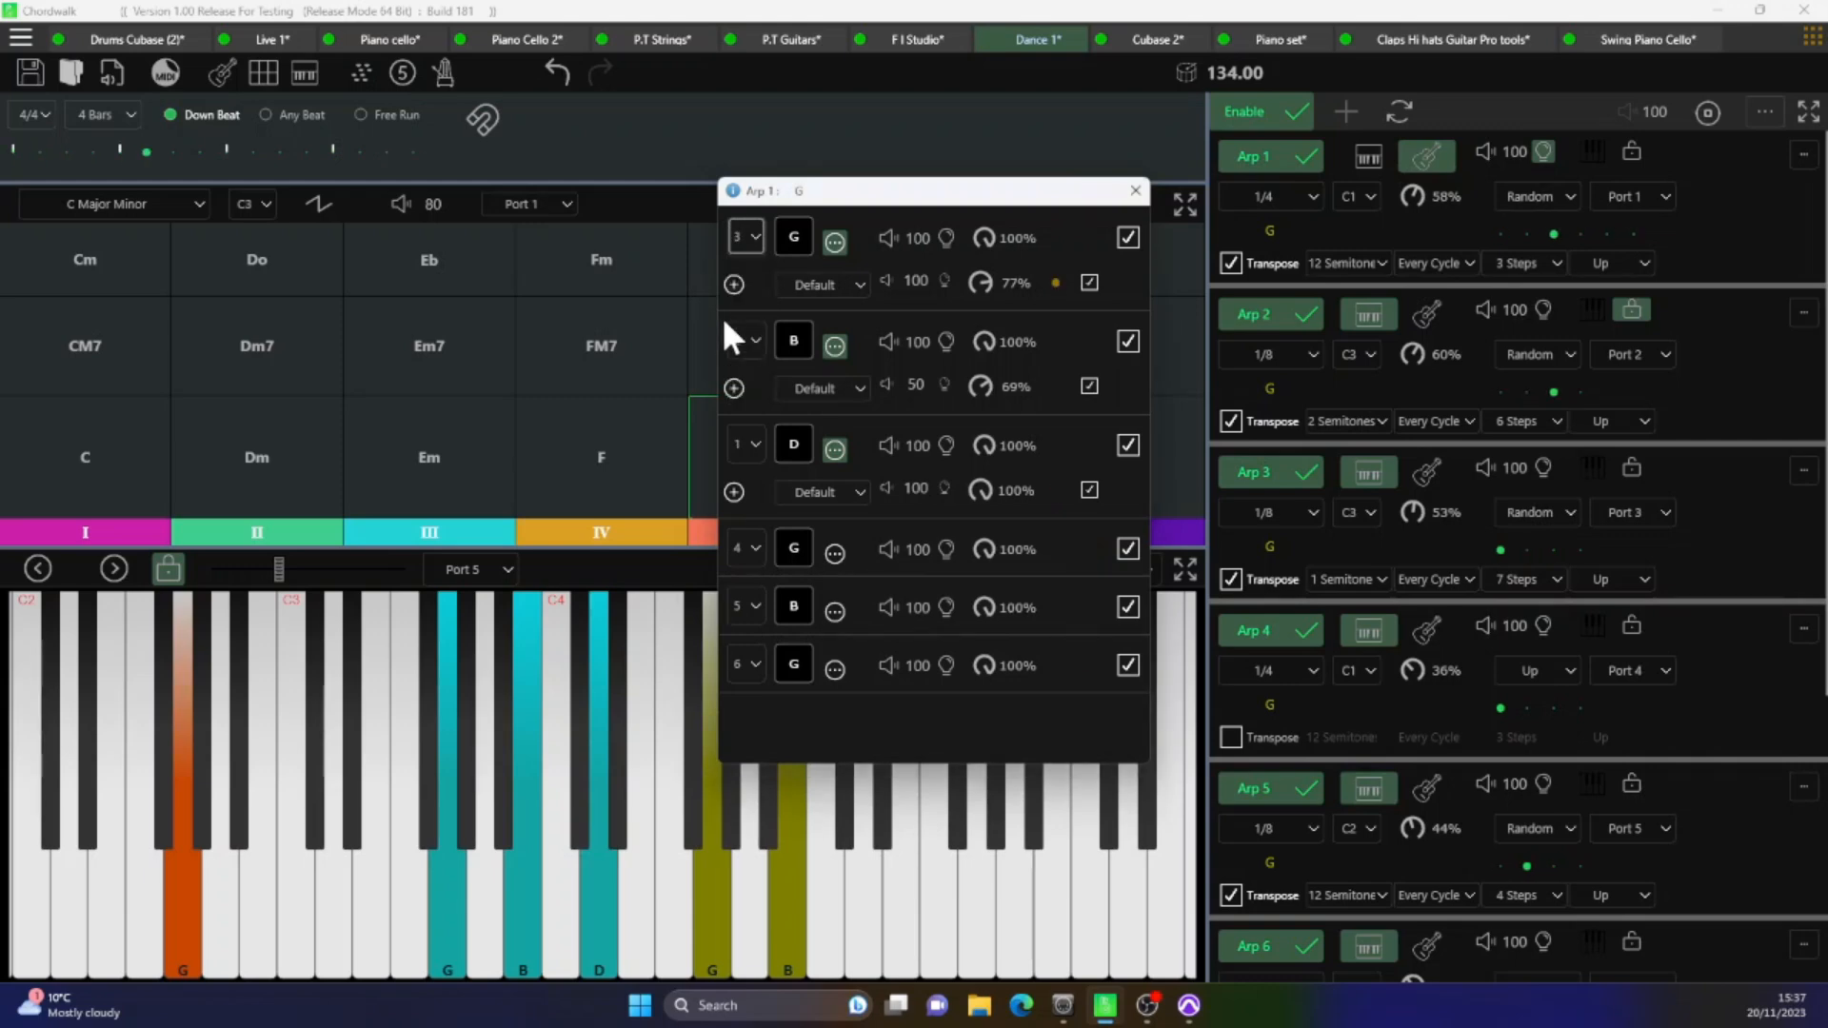
{"action": "left_click_drag", "start_coordinate": [920, 281], "coordinate": [946, 397]}
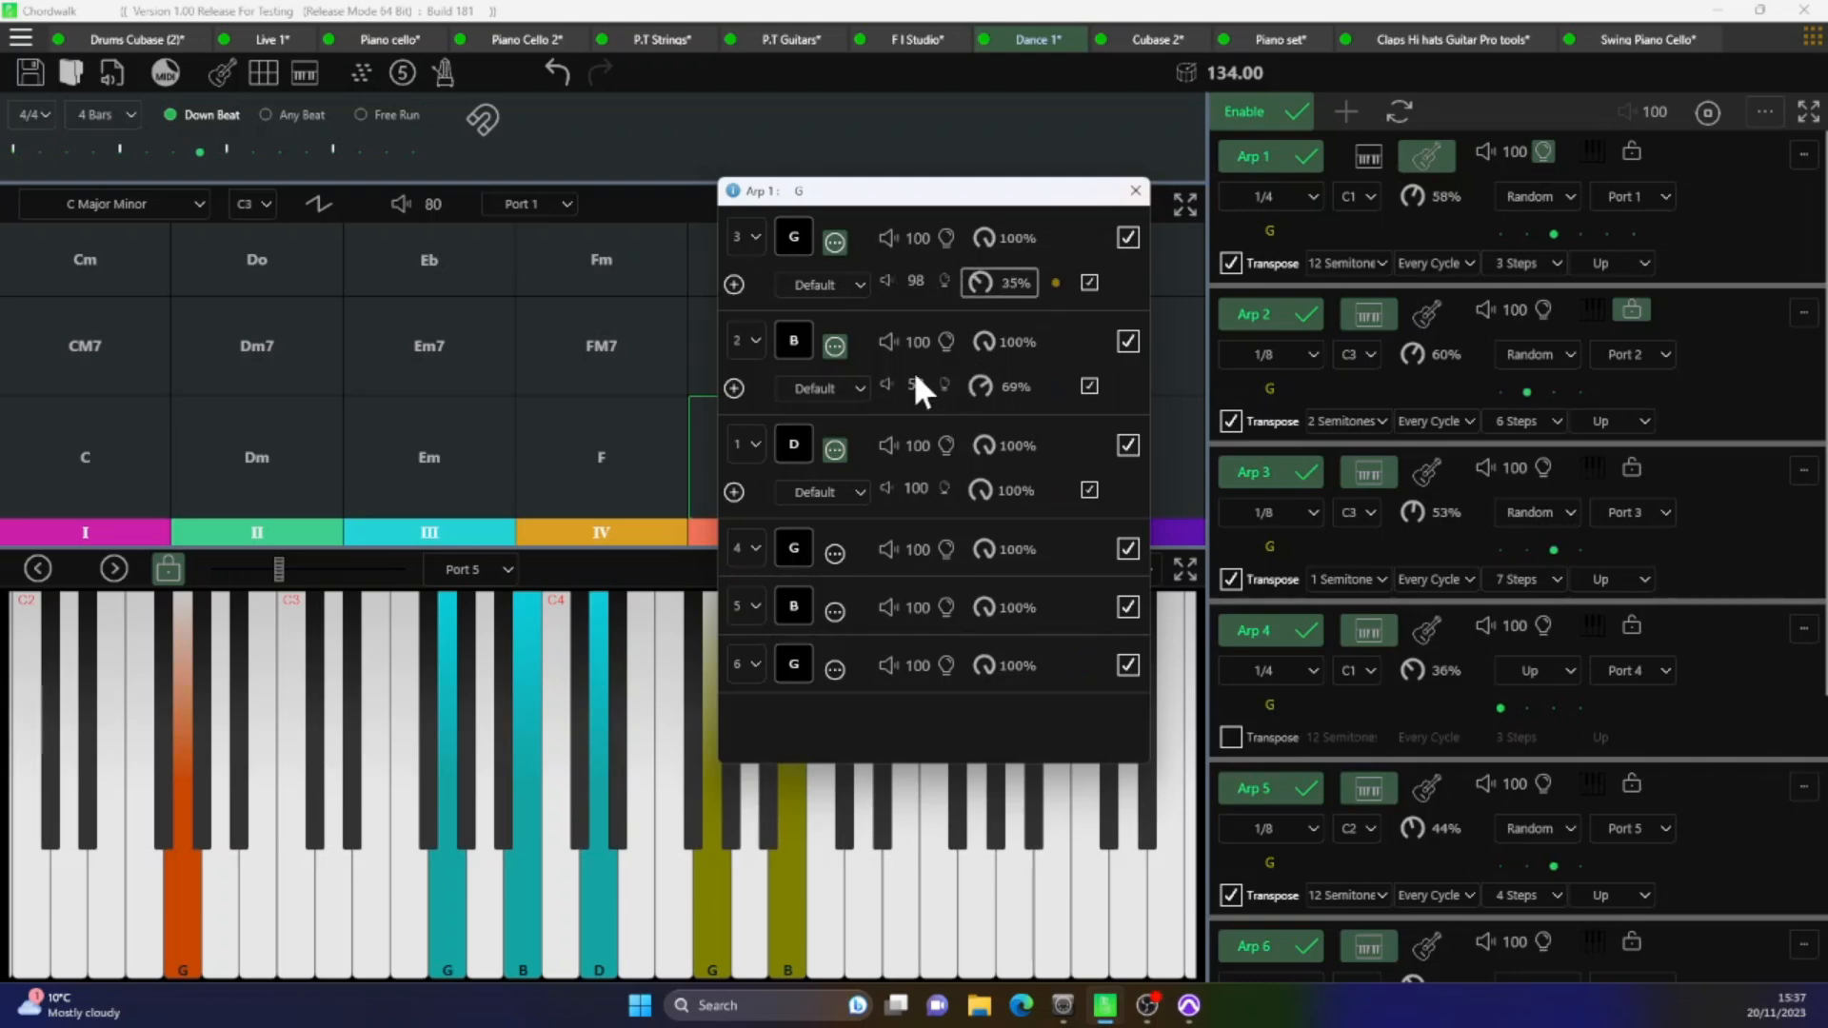
- Return the first G note to order 1 and set the lengths to 84% for its sub-note, 54% for B's sub-note and 62% for D
{"action": "left_click", "coordinate": [748, 238]}
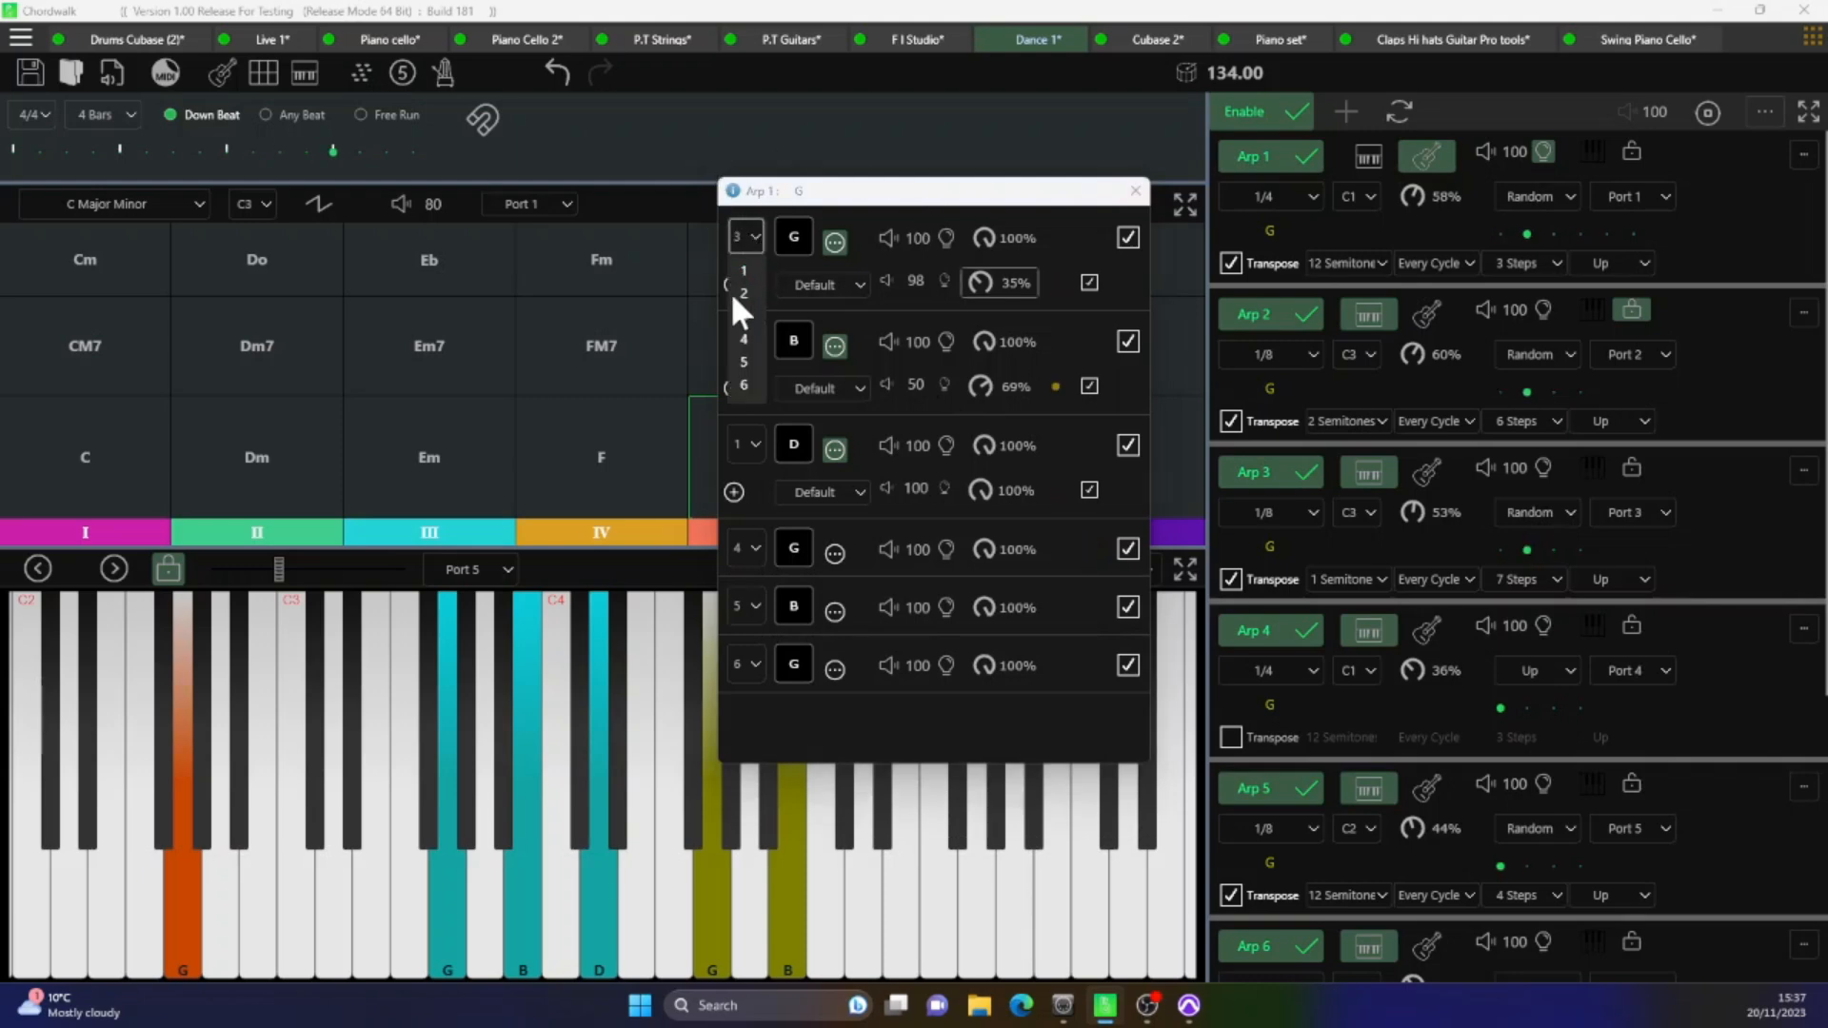
{"action": "left_click", "coordinate": [738, 266]}
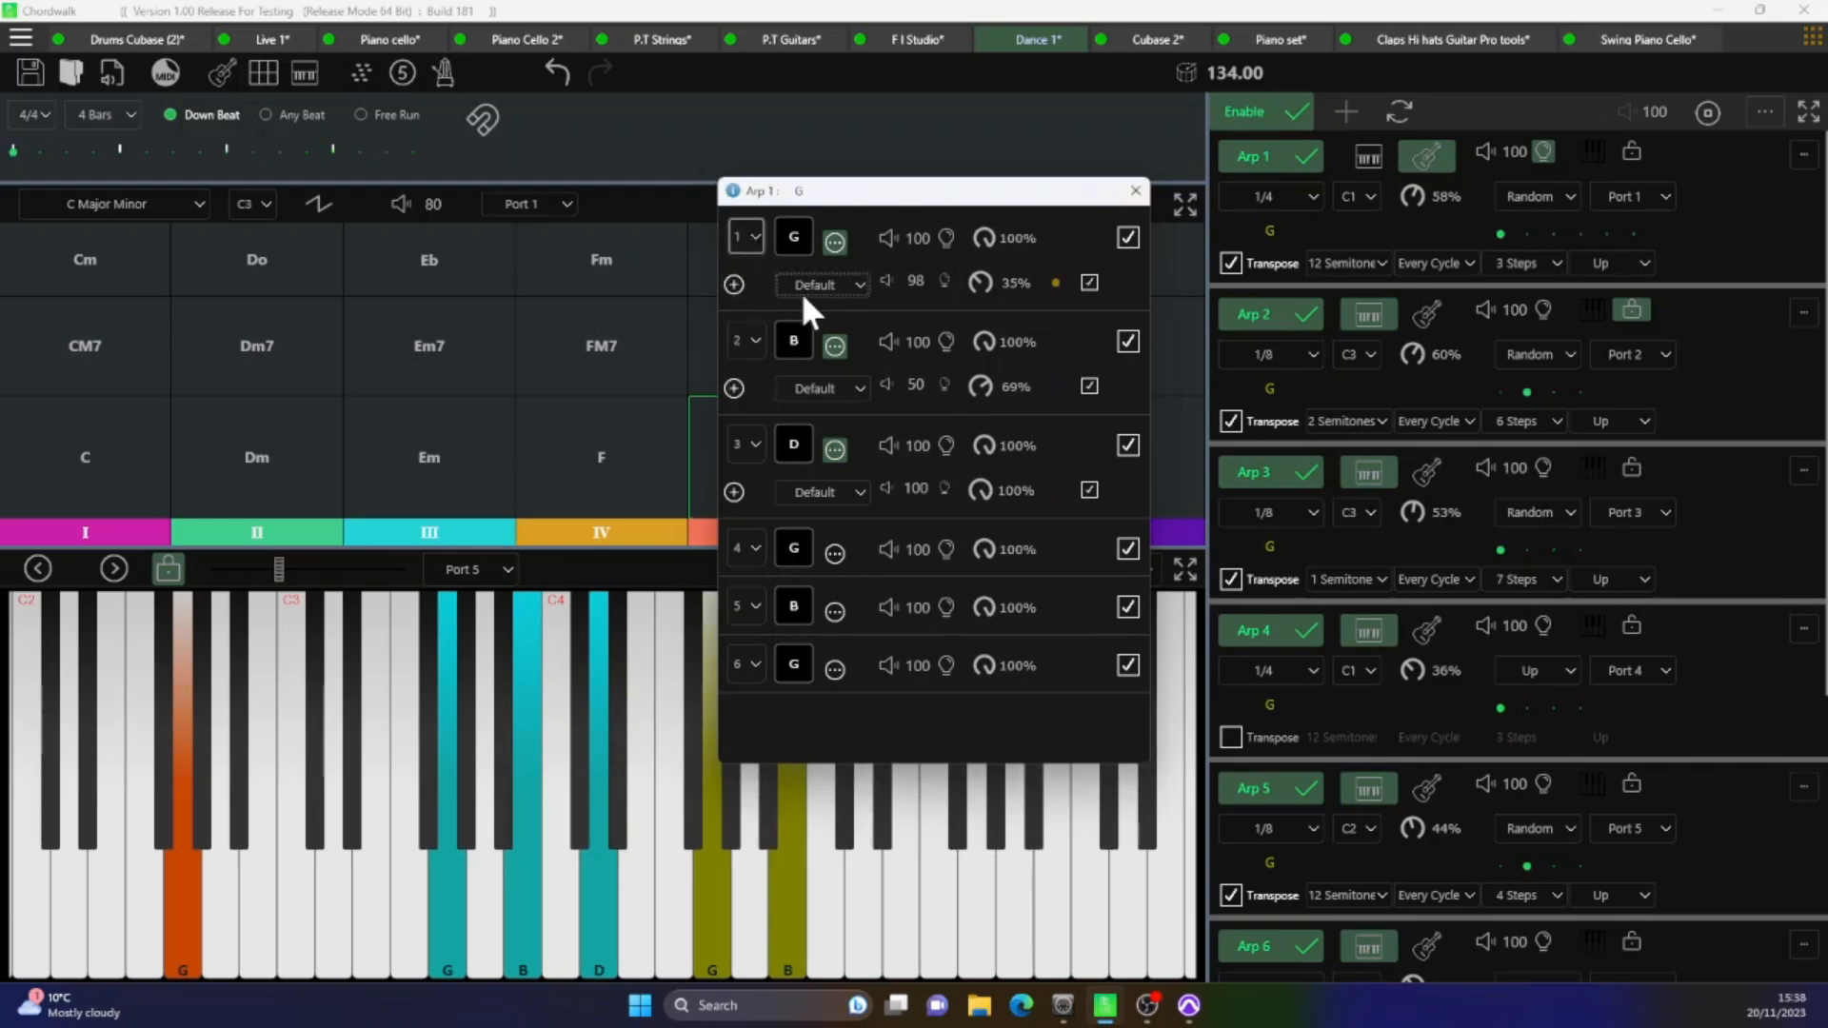
{"action": "left_click_drag", "start_coordinate": [980, 284], "coordinate": [1025, 196]}
{"action": "left_click_drag", "start_coordinate": [980, 386], "coordinate": [975, 551]}
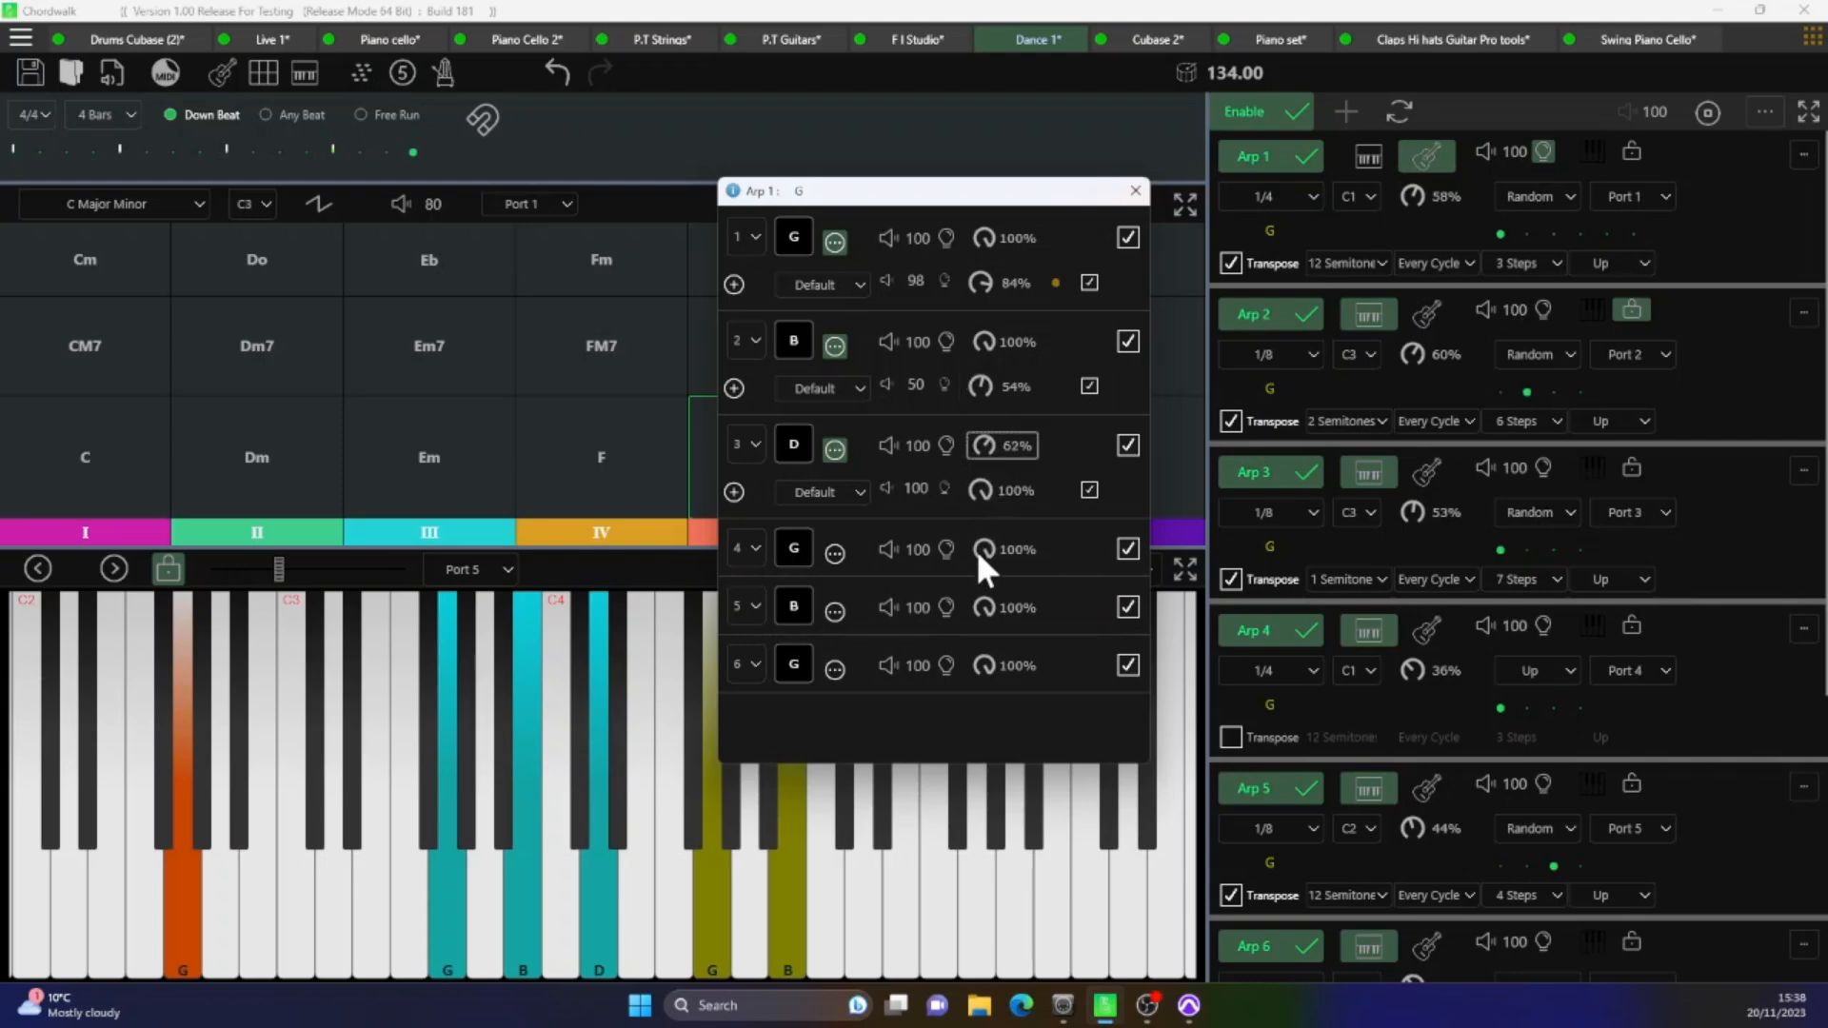
- Add three sub-notes to the first G note, enable them all, and set their volumes to 57, 48 and 85
{"action": "left_click", "coordinate": [733, 280]}
{"action": "left_click", "coordinate": [733, 279]}
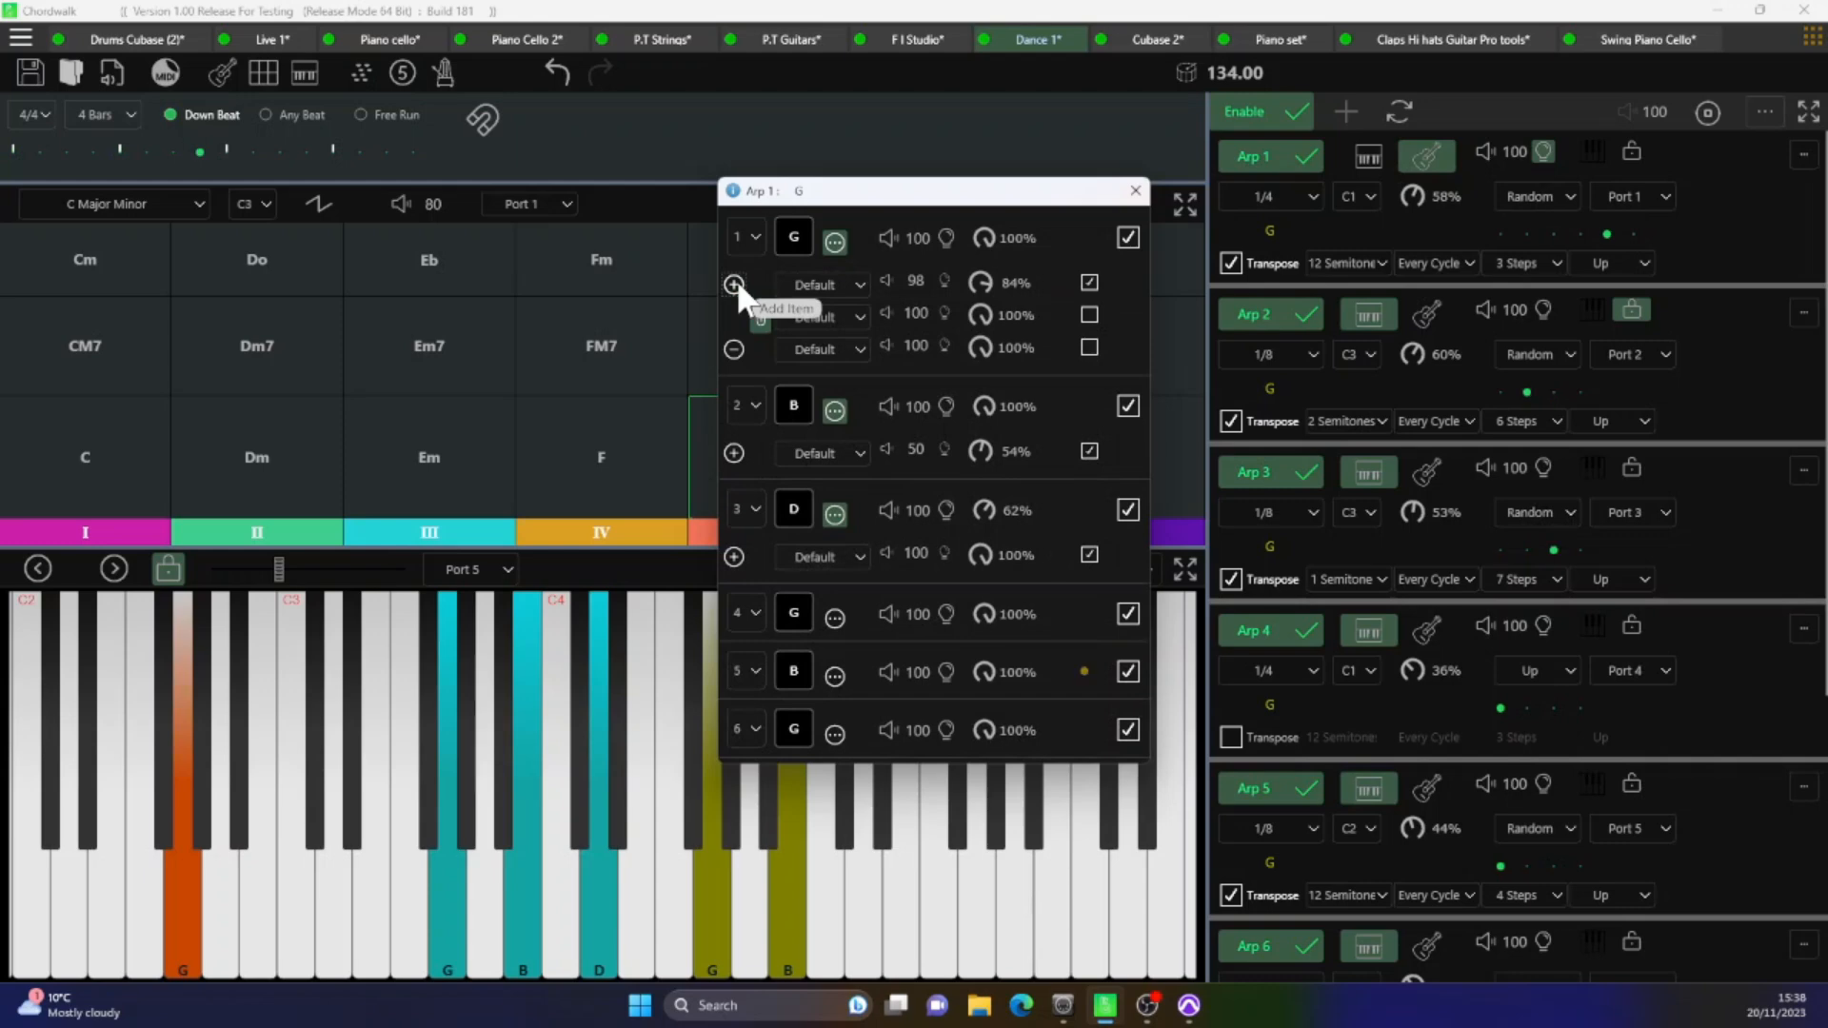
{"action": "left_click", "coordinate": [734, 280]}
{"action": "left_click", "coordinate": [1087, 314]}
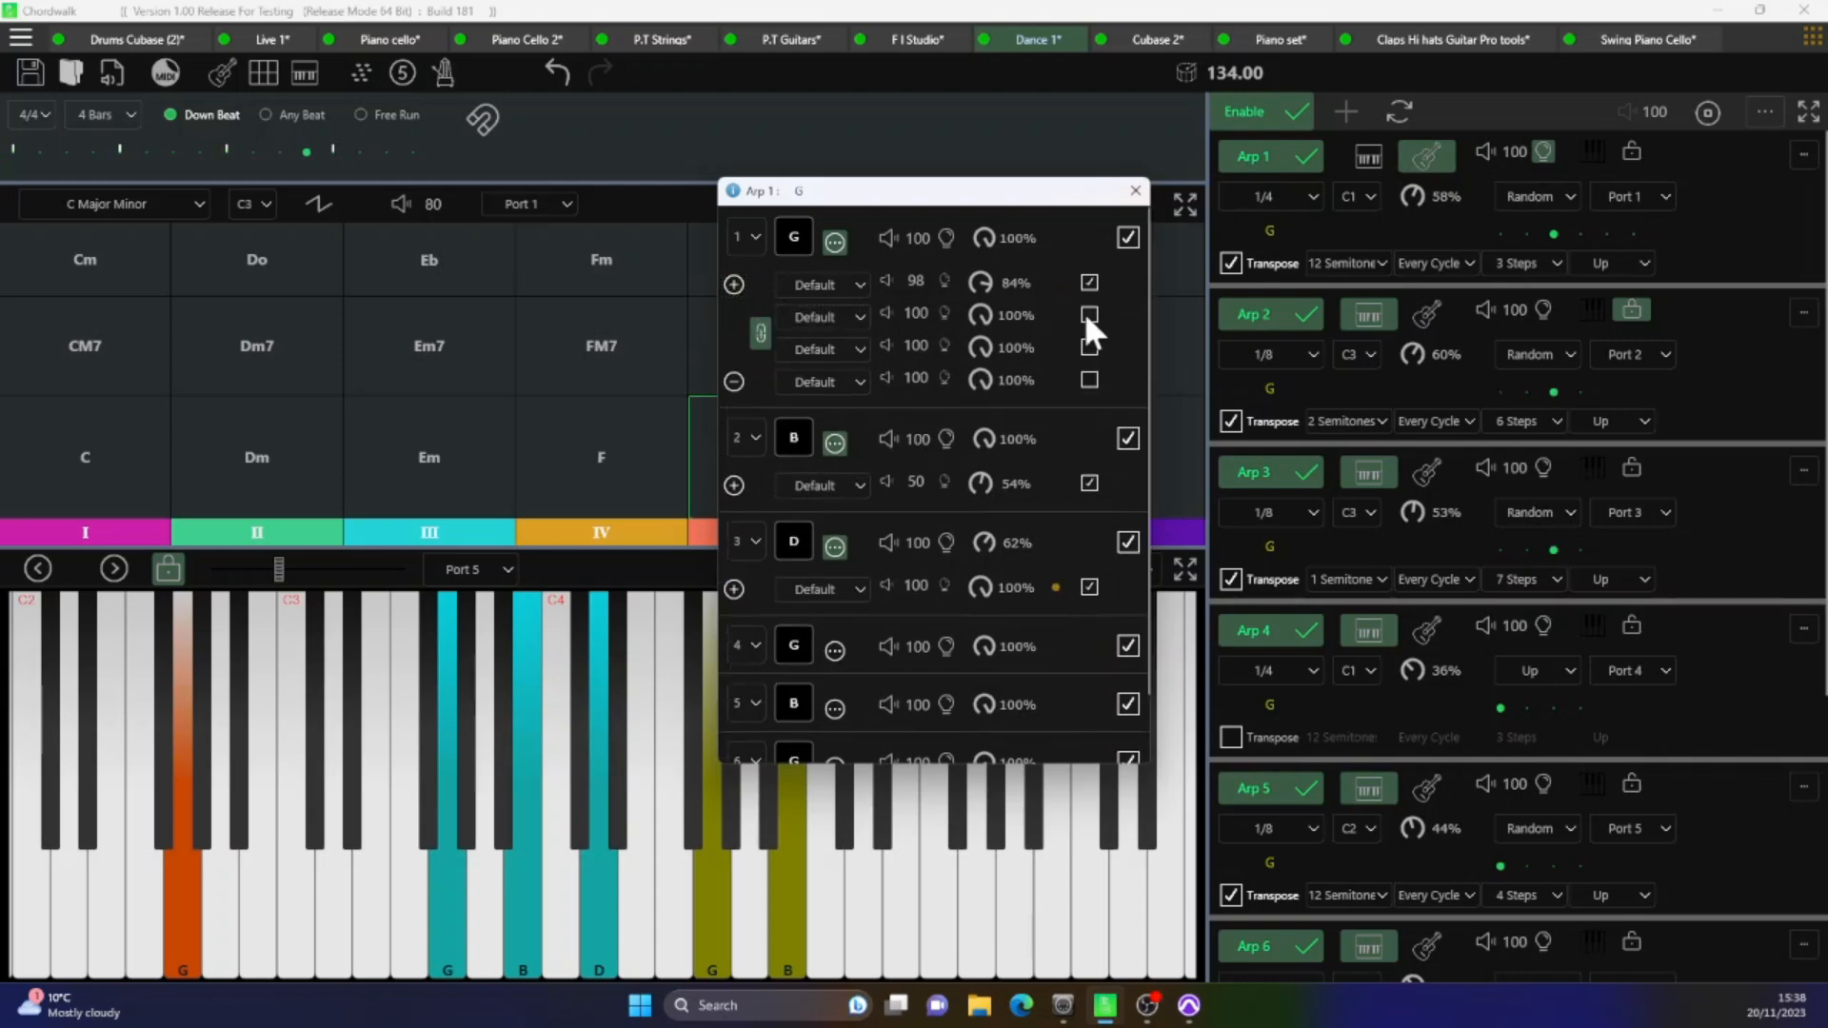
{"action": "left_click", "coordinate": [1087, 345]}
{"action": "left_click", "coordinate": [1089, 377]}
{"action": "left_click_drag", "start_coordinate": [916, 312], "coordinate": [906, 387]}
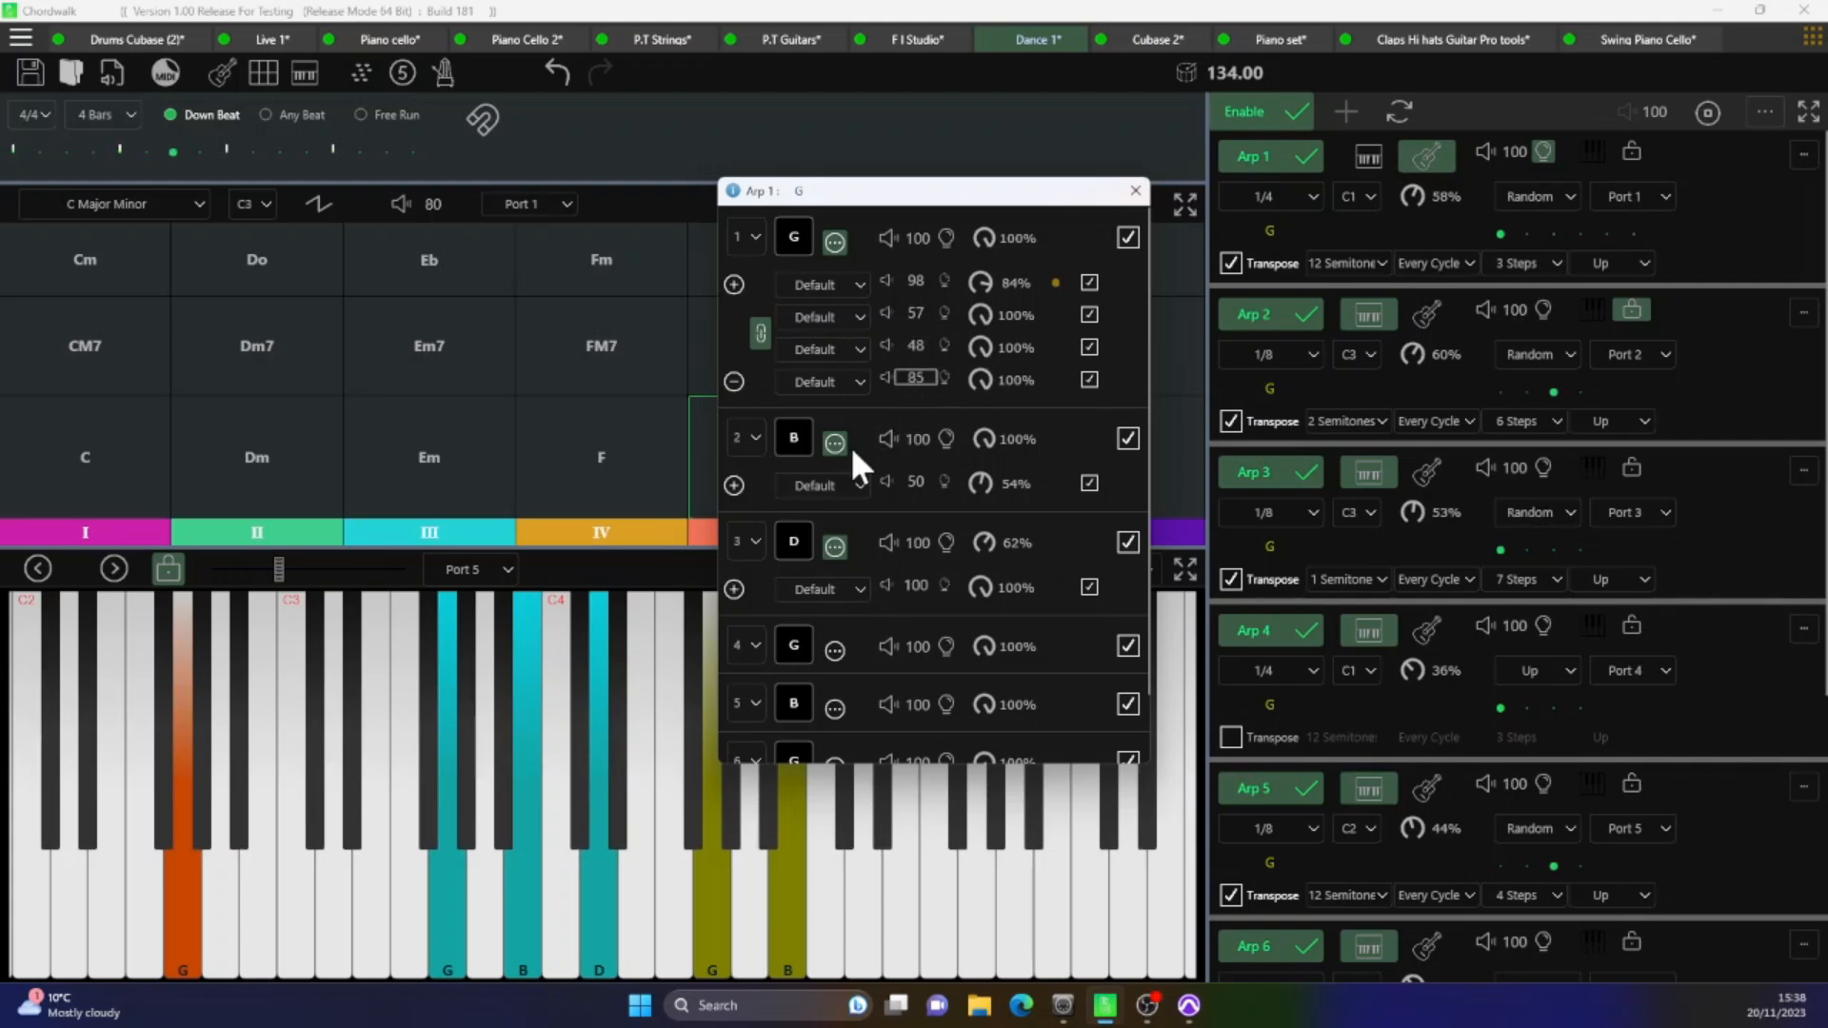
- Add a second sub-note to the B note, enable it, and set its volume to 59
{"action": "left_click", "coordinate": [732, 484]}
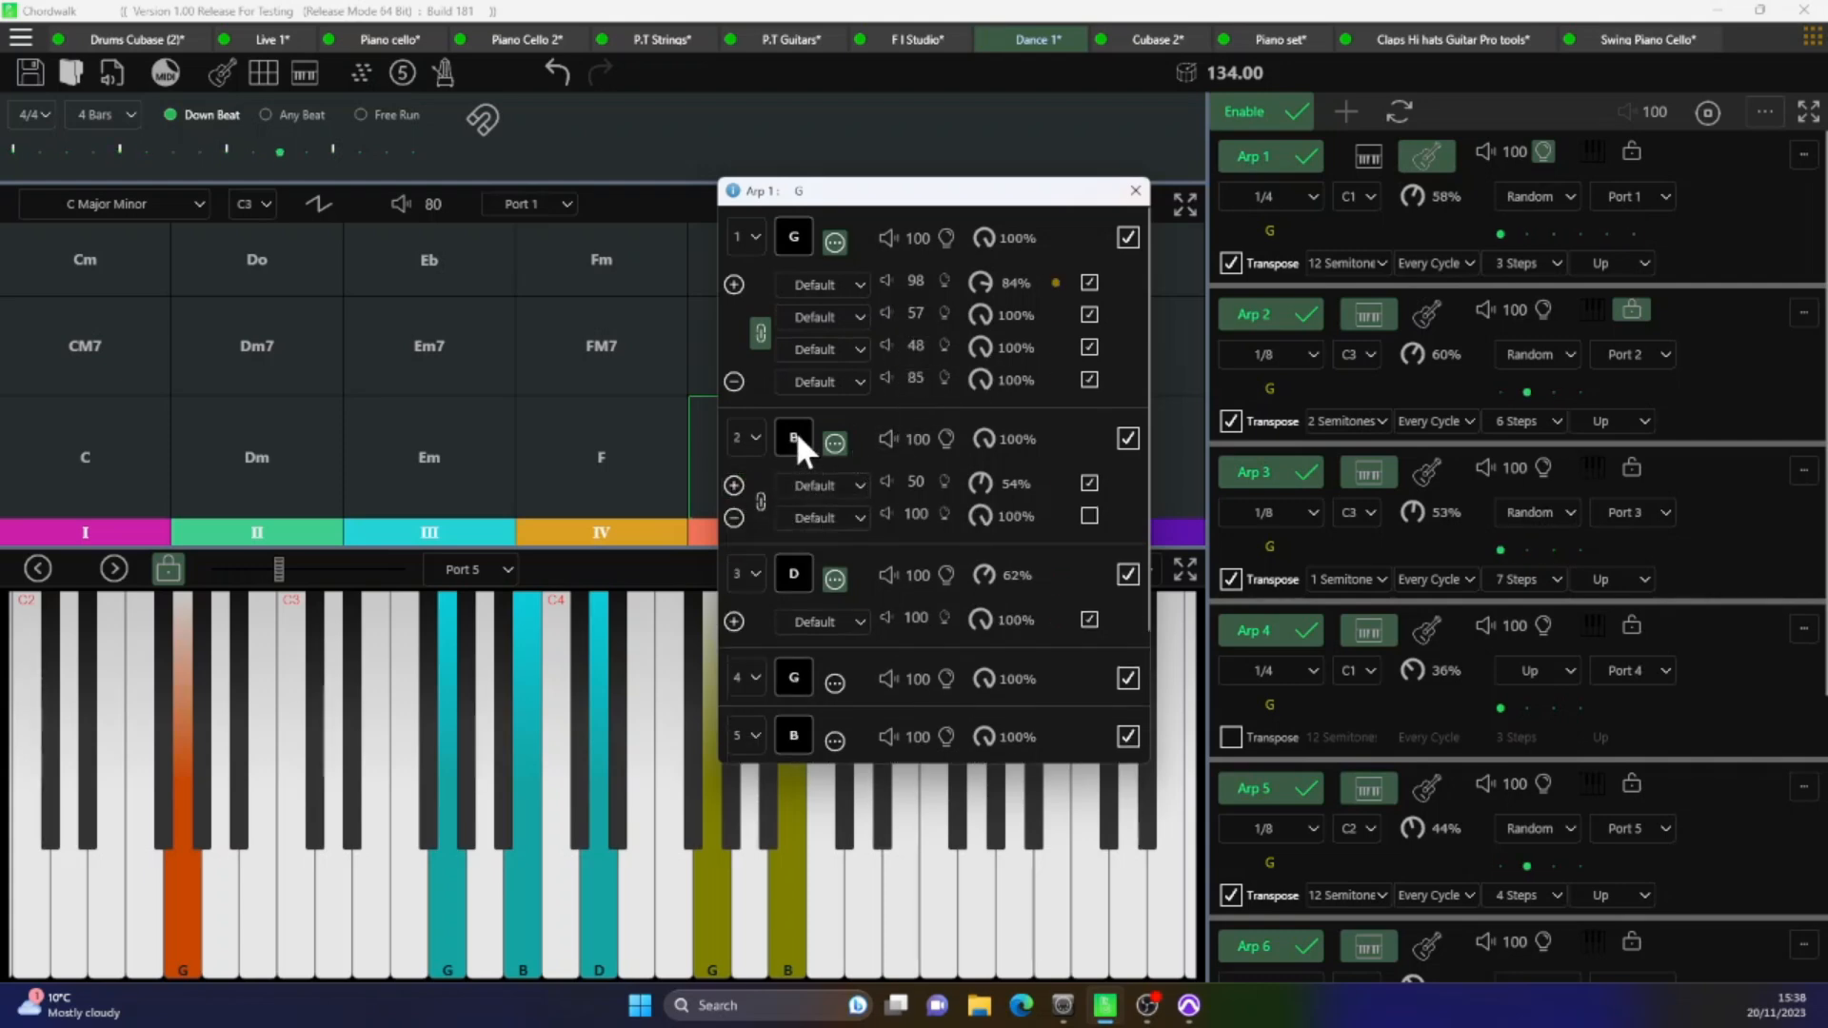
{"action": "left_click", "coordinate": [1089, 514]}
{"action": "left_click_drag", "start_coordinate": [910, 511], "coordinate": [911, 544]}
- Set the first G note's second sub-note to 1/8 and turn off chaining for that note
{"action": "left_click", "coordinate": [821, 314]}
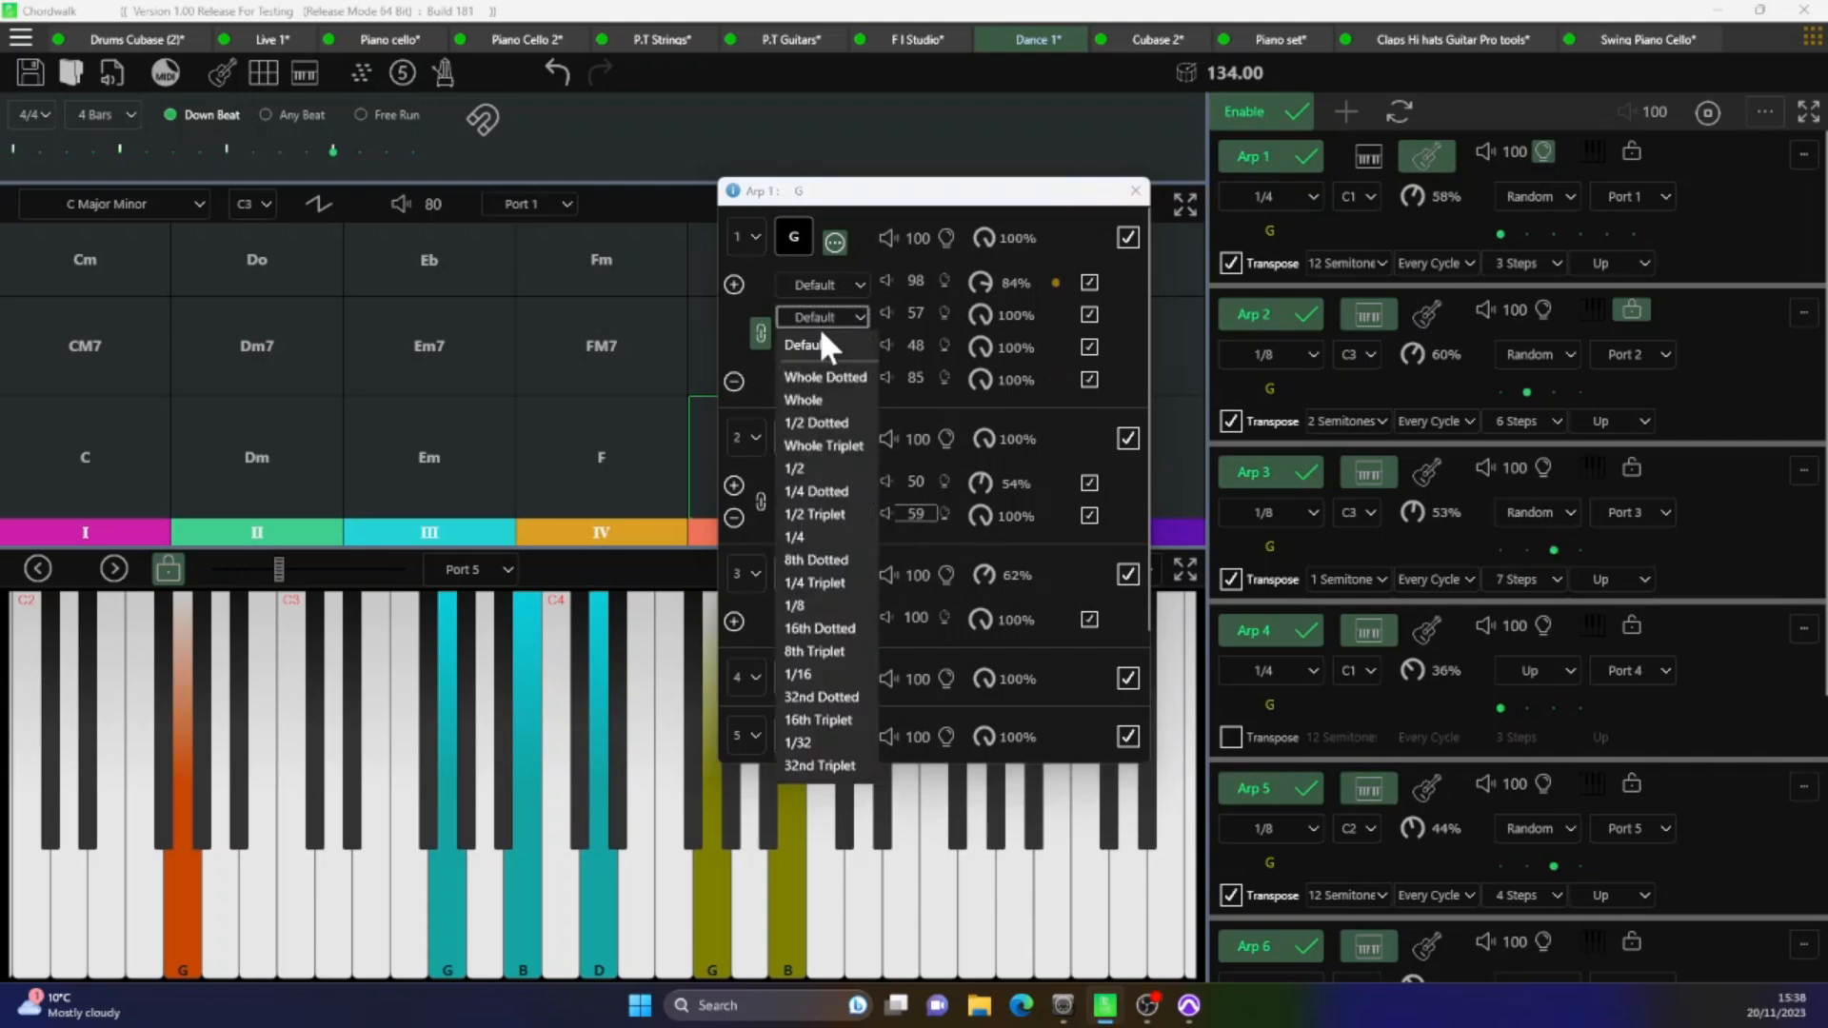
{"action": "left_click", "coordinate": [797, 602]}
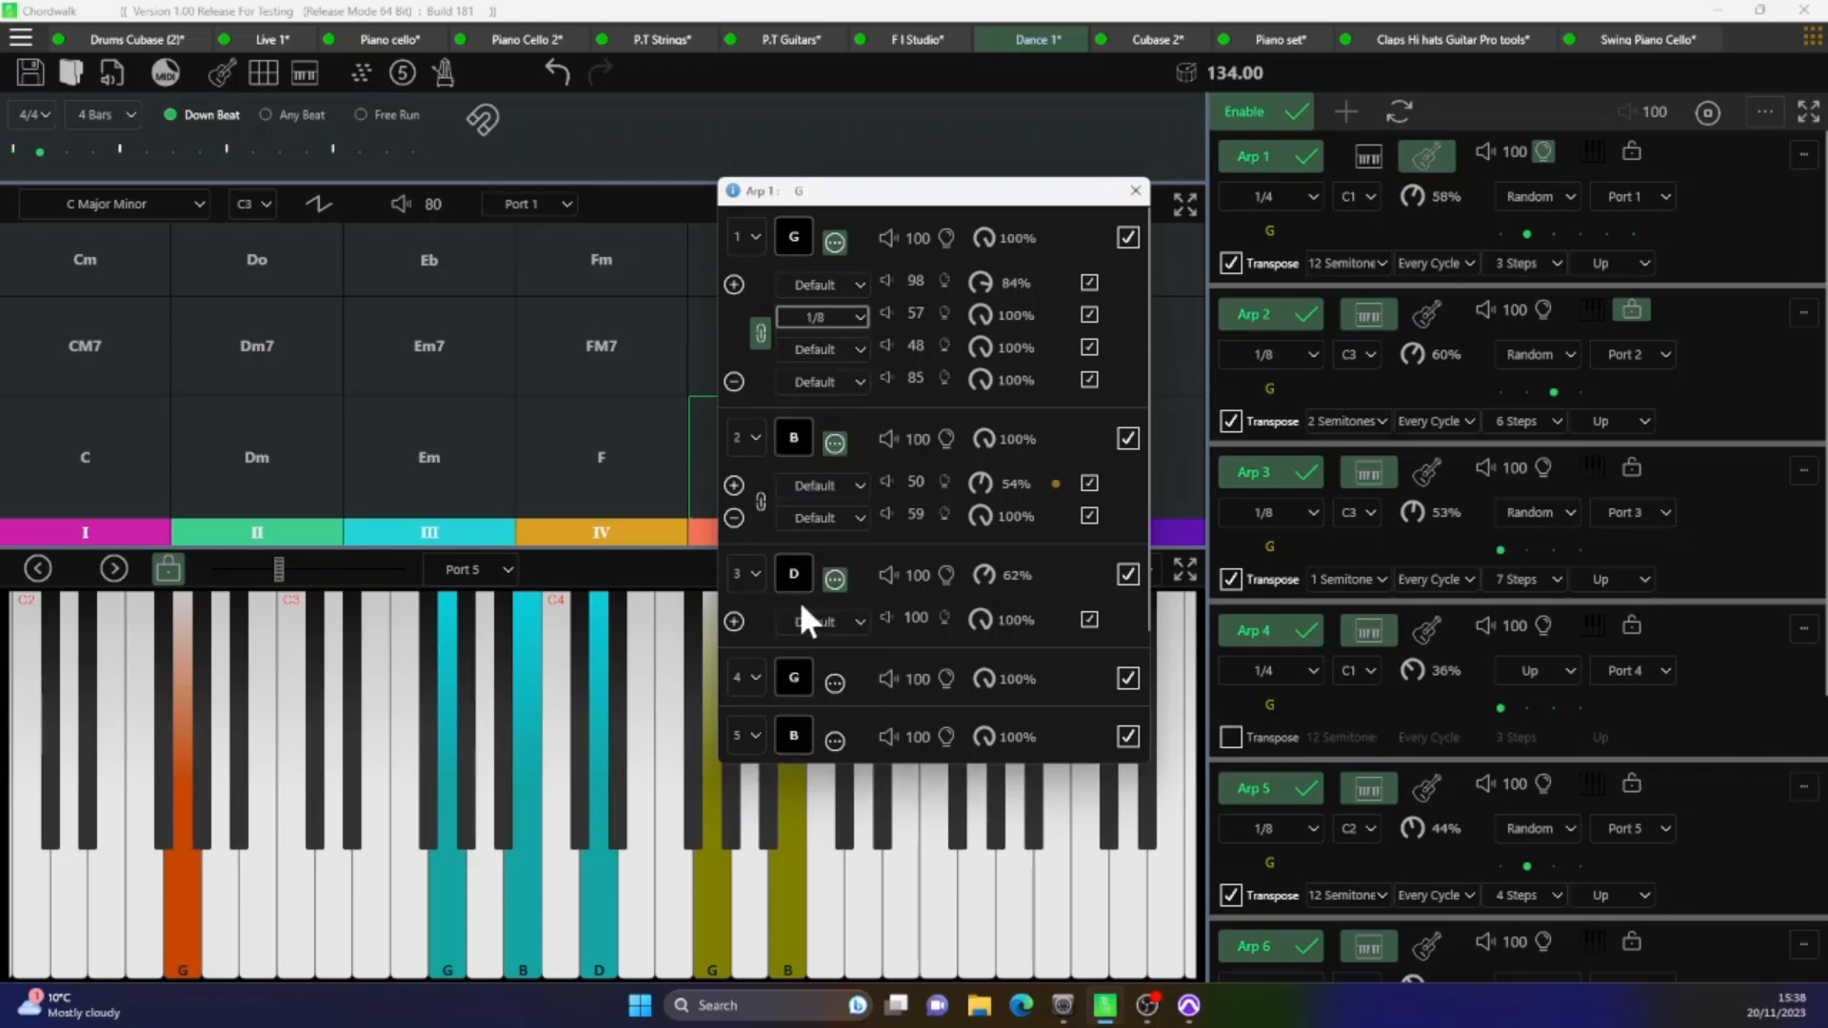
{"action": "left_click", "coordinate": [761, 332]}
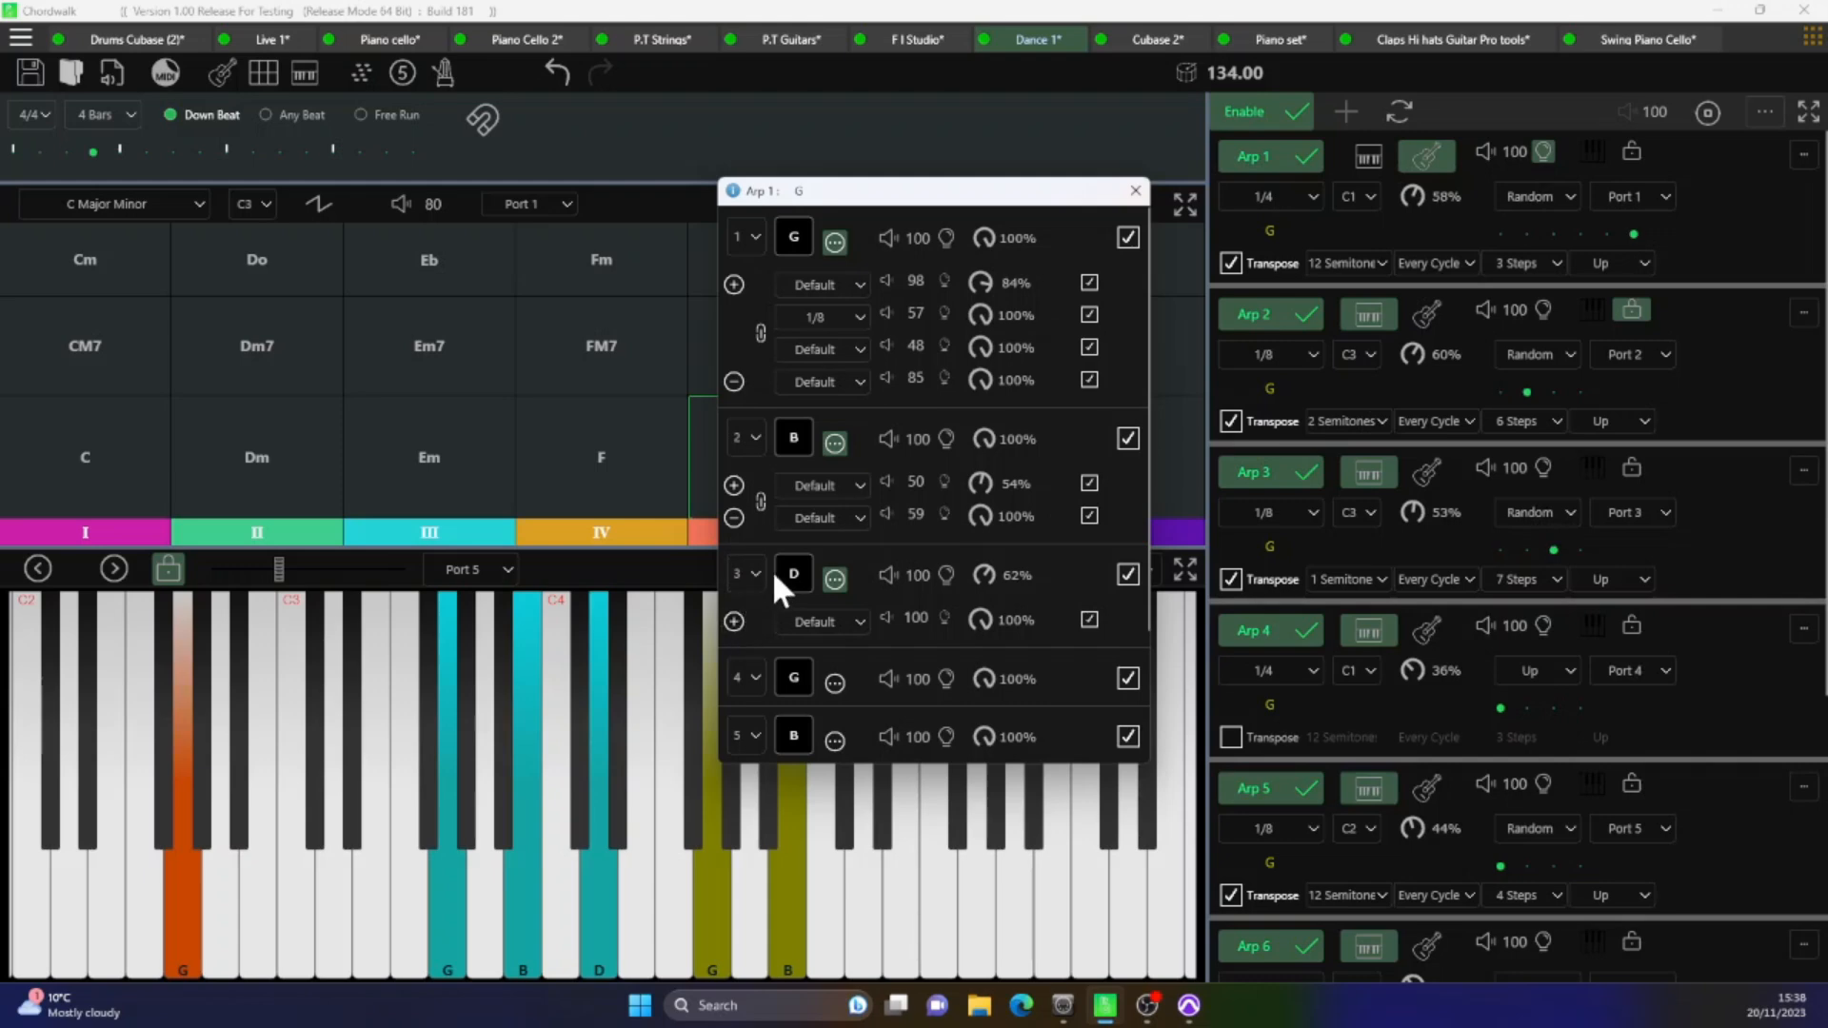
- Add an enabled sub-note to D with volume 57 and length 69%, and set B's second sub-note to 70% length with chaining on
{"action": "left_click", "coordinate": [733, 620]}
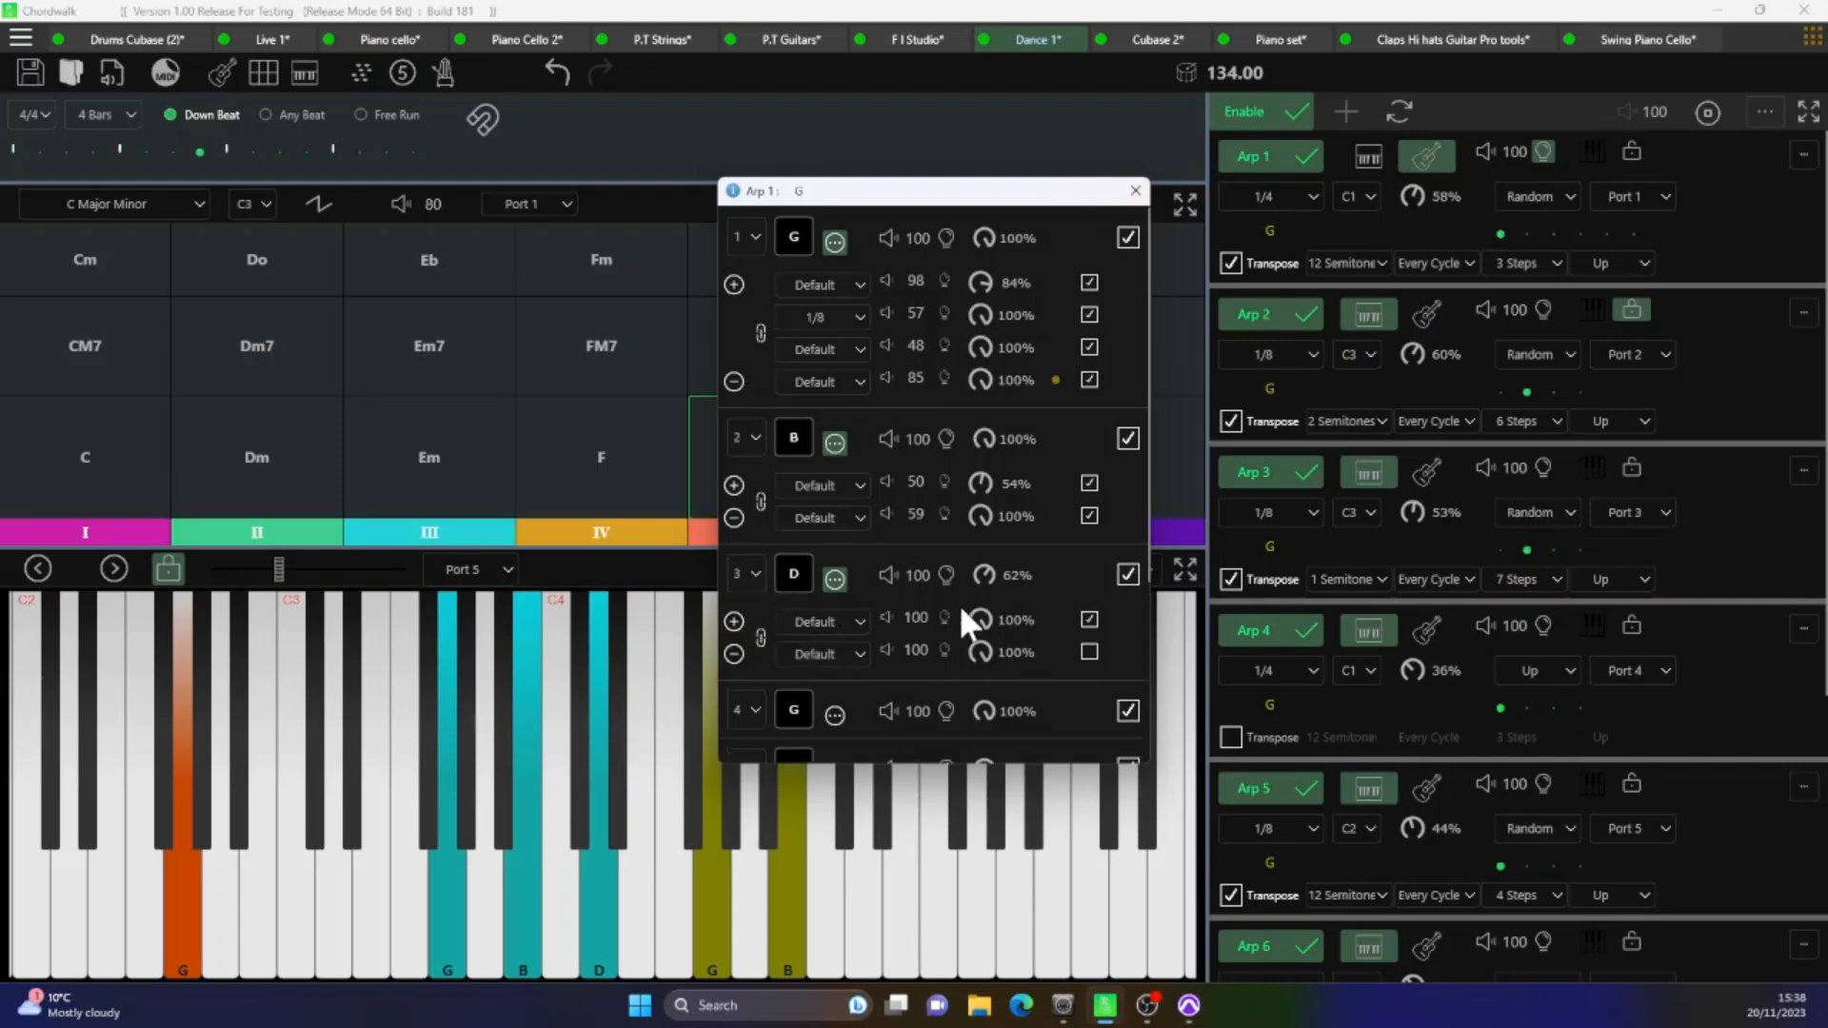
{"action": "left_click", "coordinate": [1089, 652]}
{"action": "left_click_drag", "start_coordinate": [912, 649], "coordinate": [979, 733]}
{"action": "left_click_drag", "start_coordinate": [988, 522], "coordinate": [967, 609]}
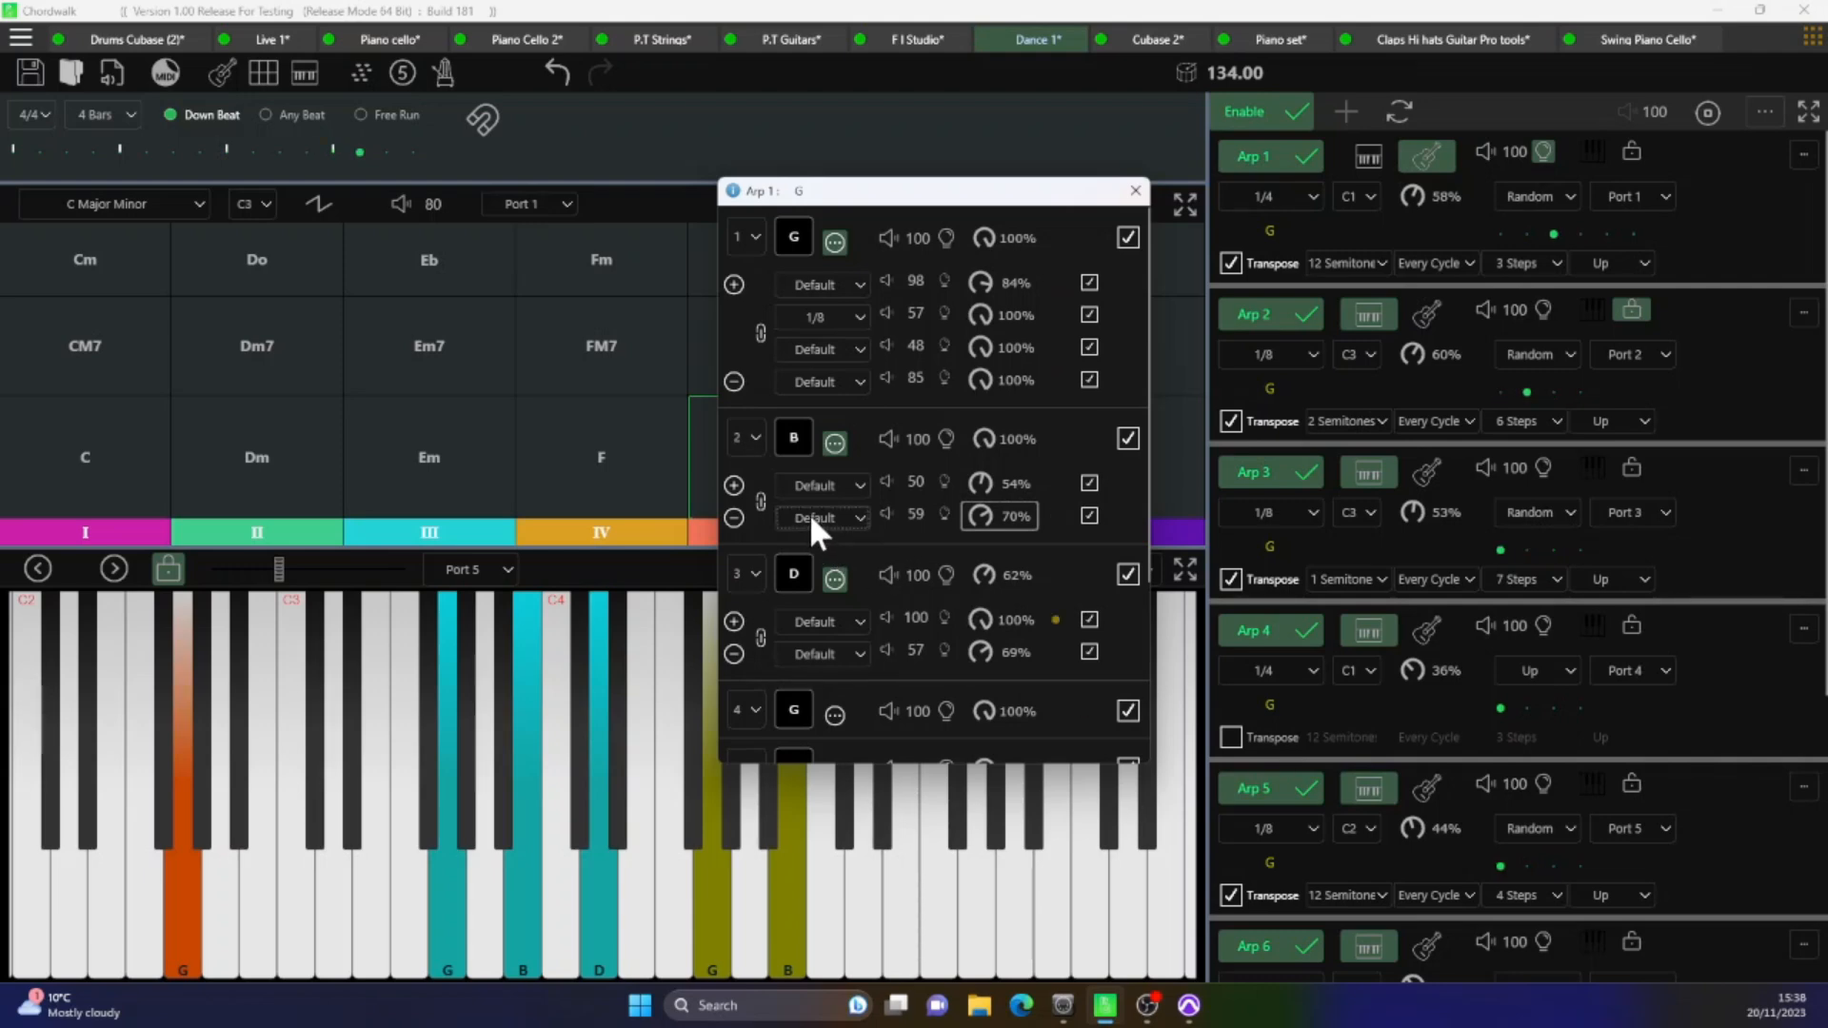
{"action": "left_click", "coordinate": [761, 501]}
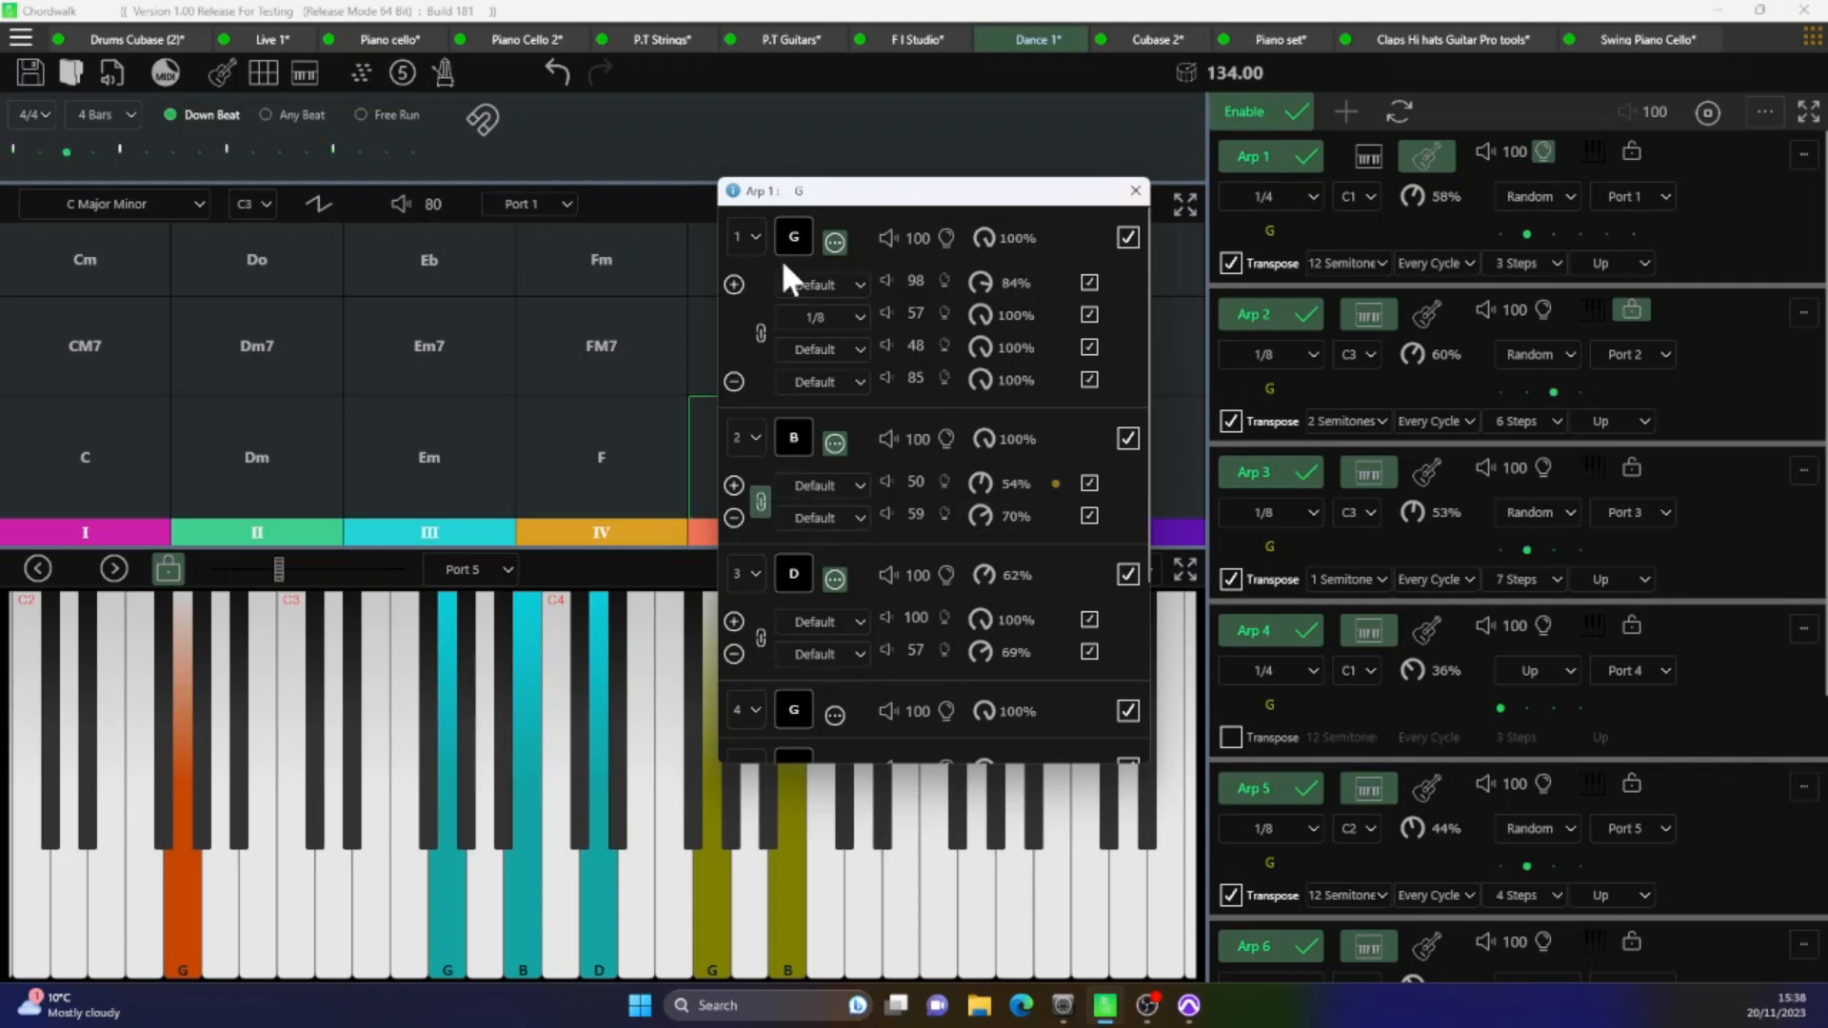
- Mute the first note's third sub-note and play the F and C chords
{"action": "left_click", "coordinate": [888, 343]}
{"action": "left_click", "coordinate": [609, 465]}
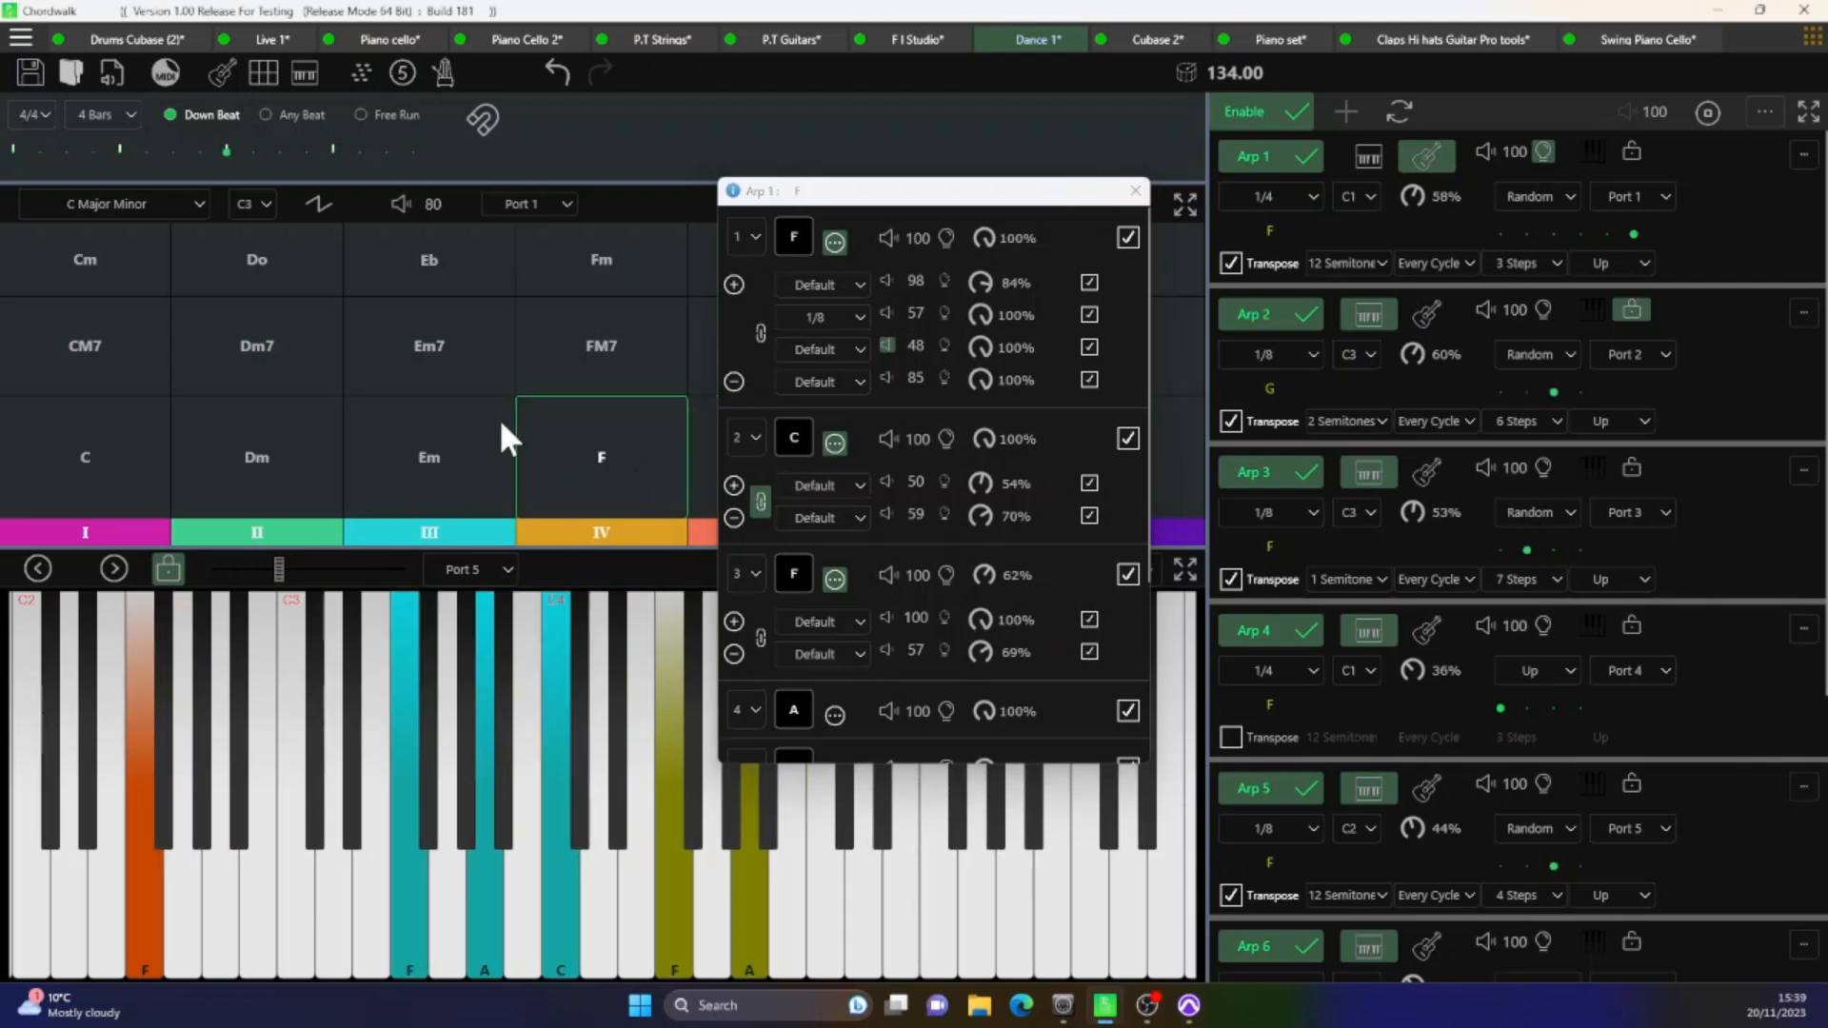
{"action": "left_click", "coordinate": [69, 451]}
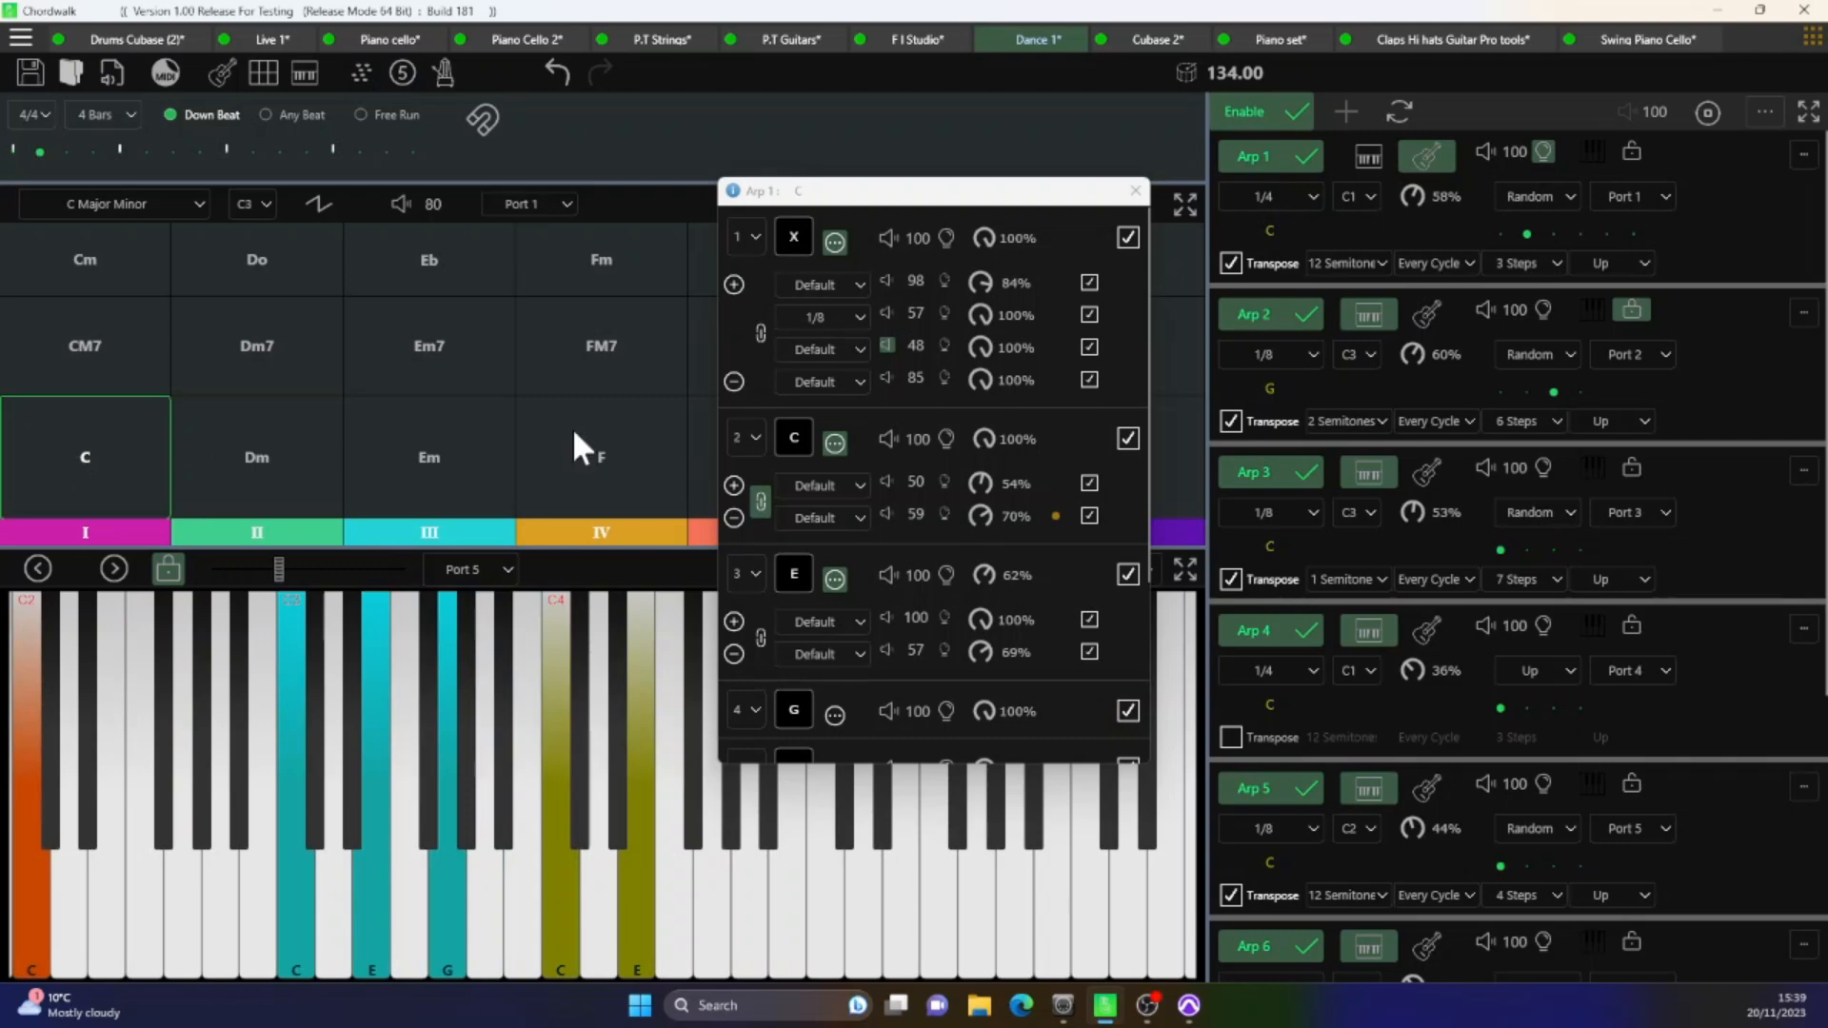
- Set Arp 1's octave to C3 and its note length to 1/8
{"action": "left_click", "coordinate": [1367, 194]}
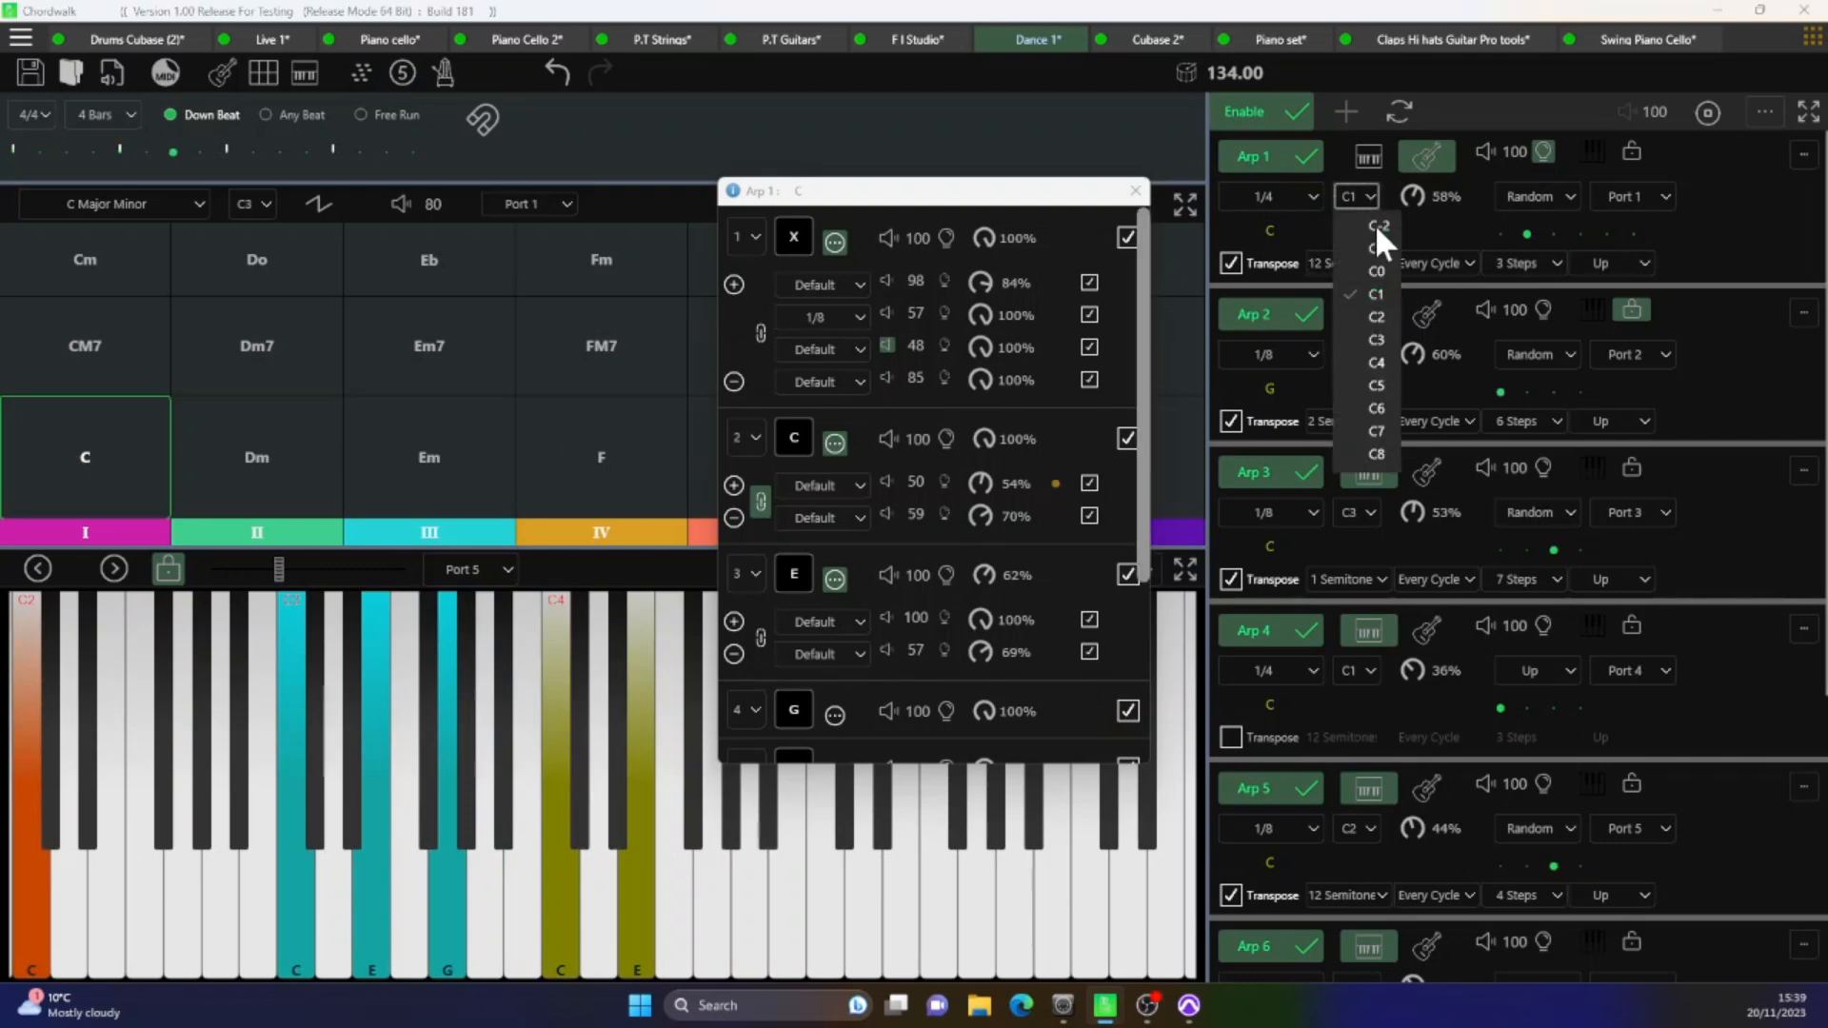
{"action": "left_click", "coordinate": [1374, 339]}
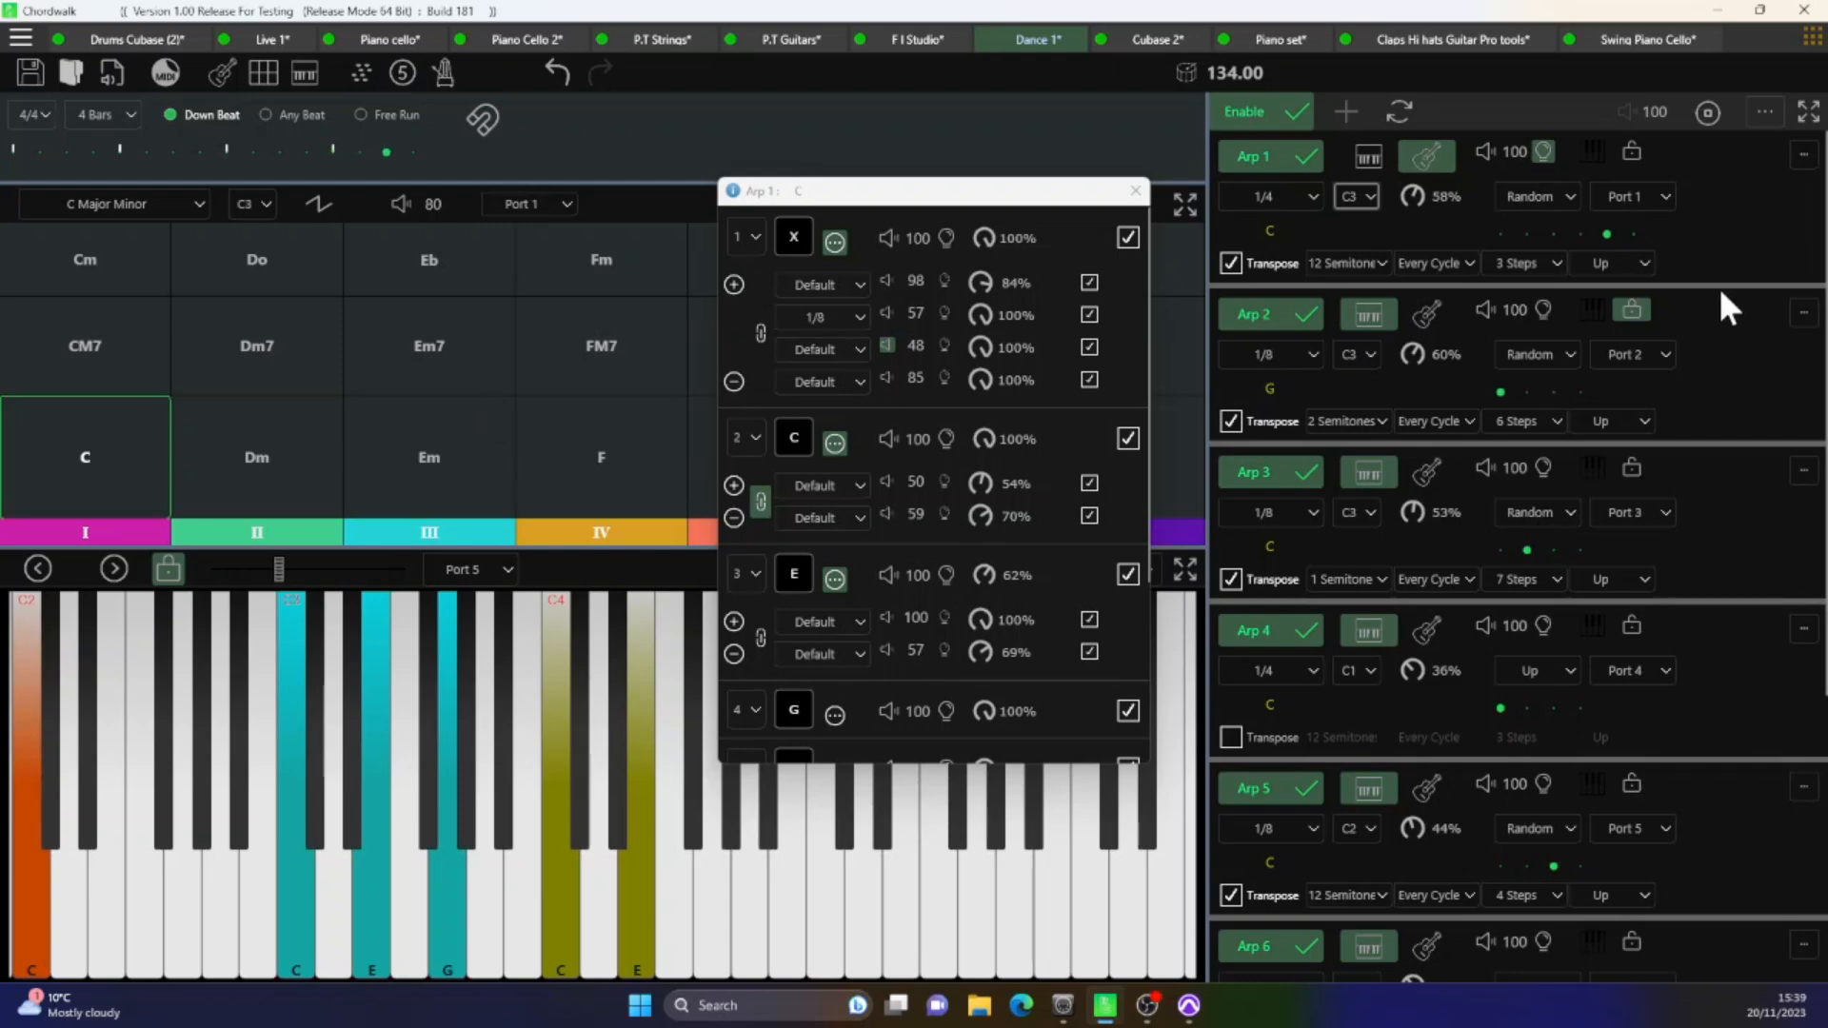
{"action": "left_click", "coordinate": [1312, 195]}
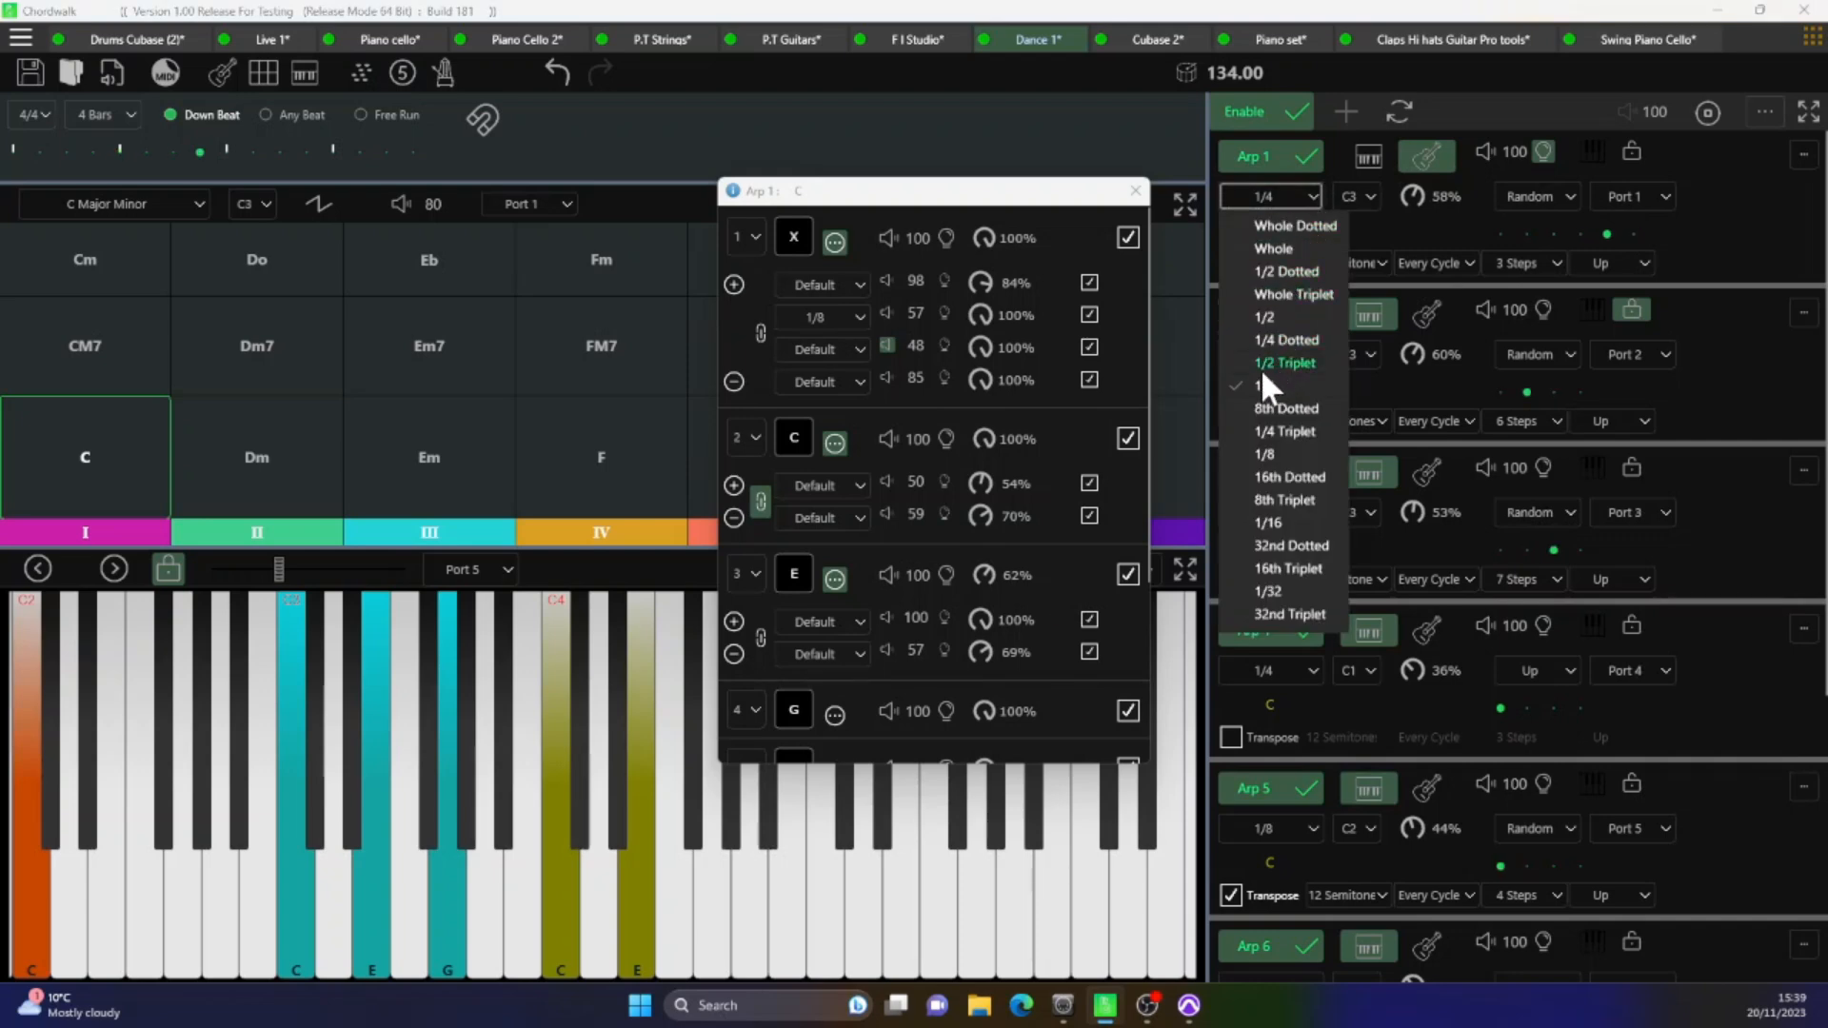
{"action": "left_click", "coordinate": [1270, 453]}
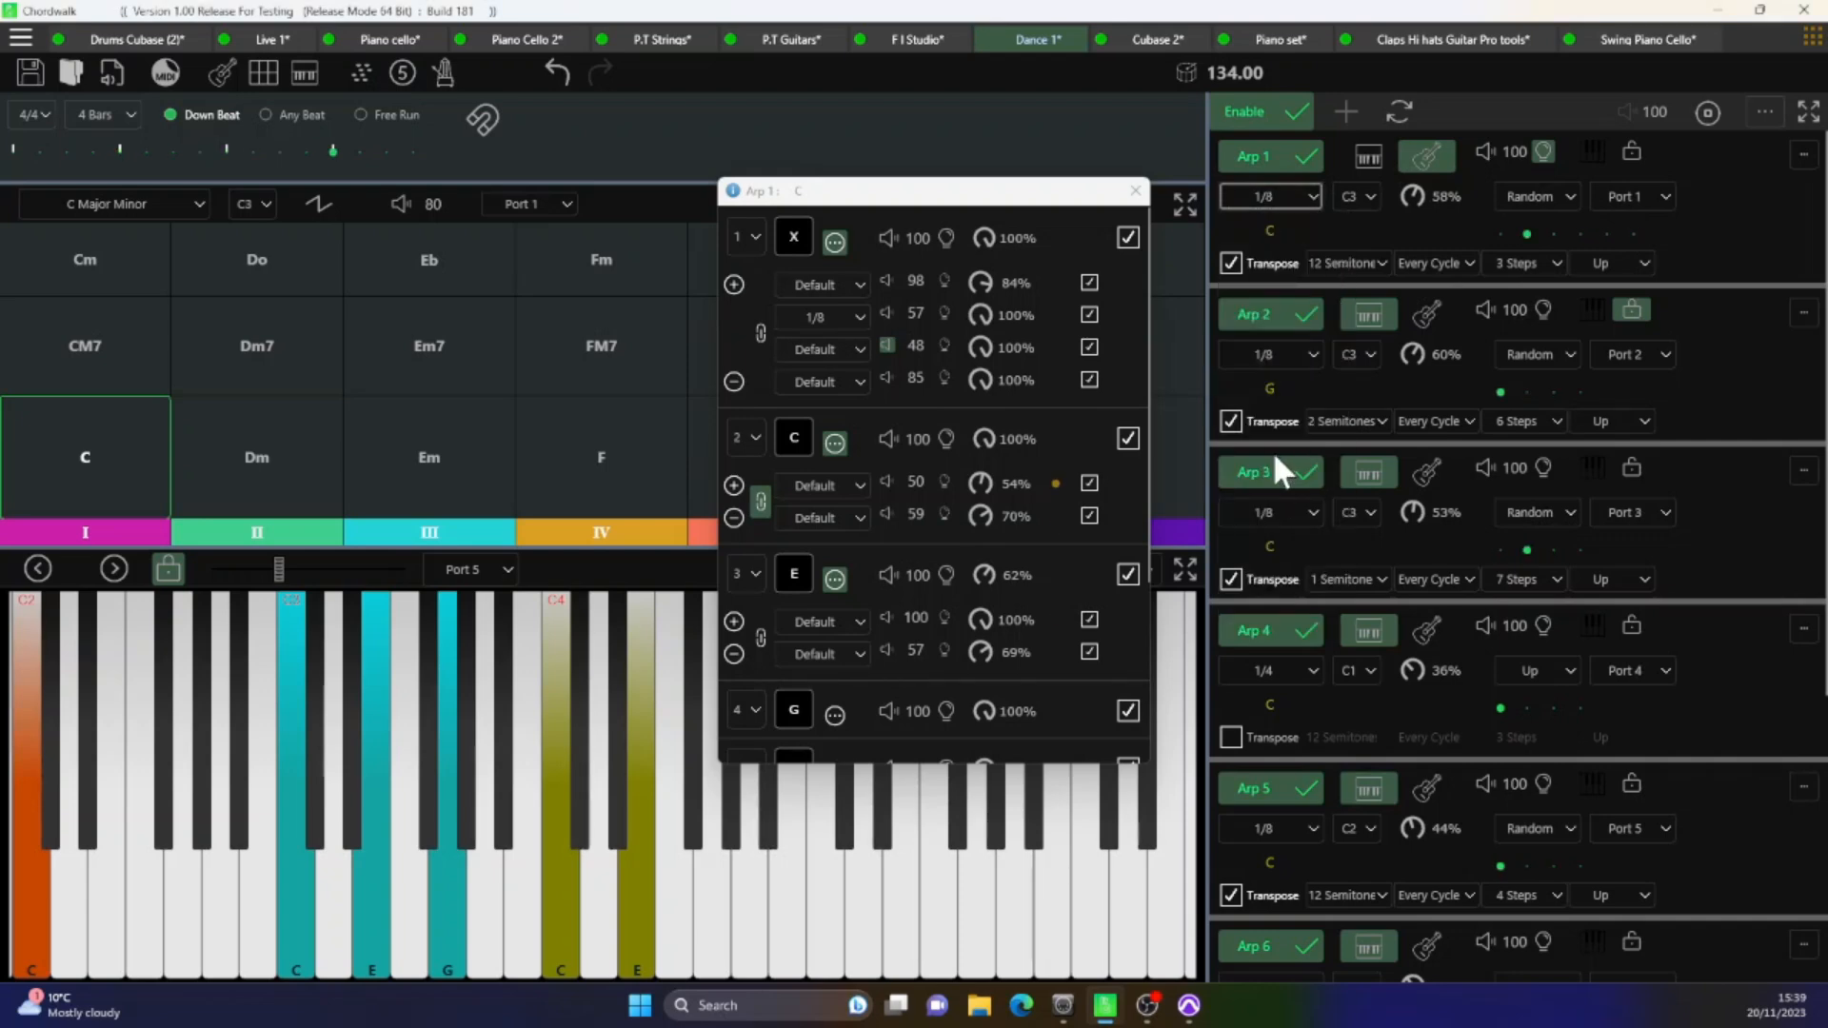
- Mute the second note's second sub-note, turn off that note's chaining, and play the F and C chords
{"action": "left_click", "coordinate": [883, 513]}
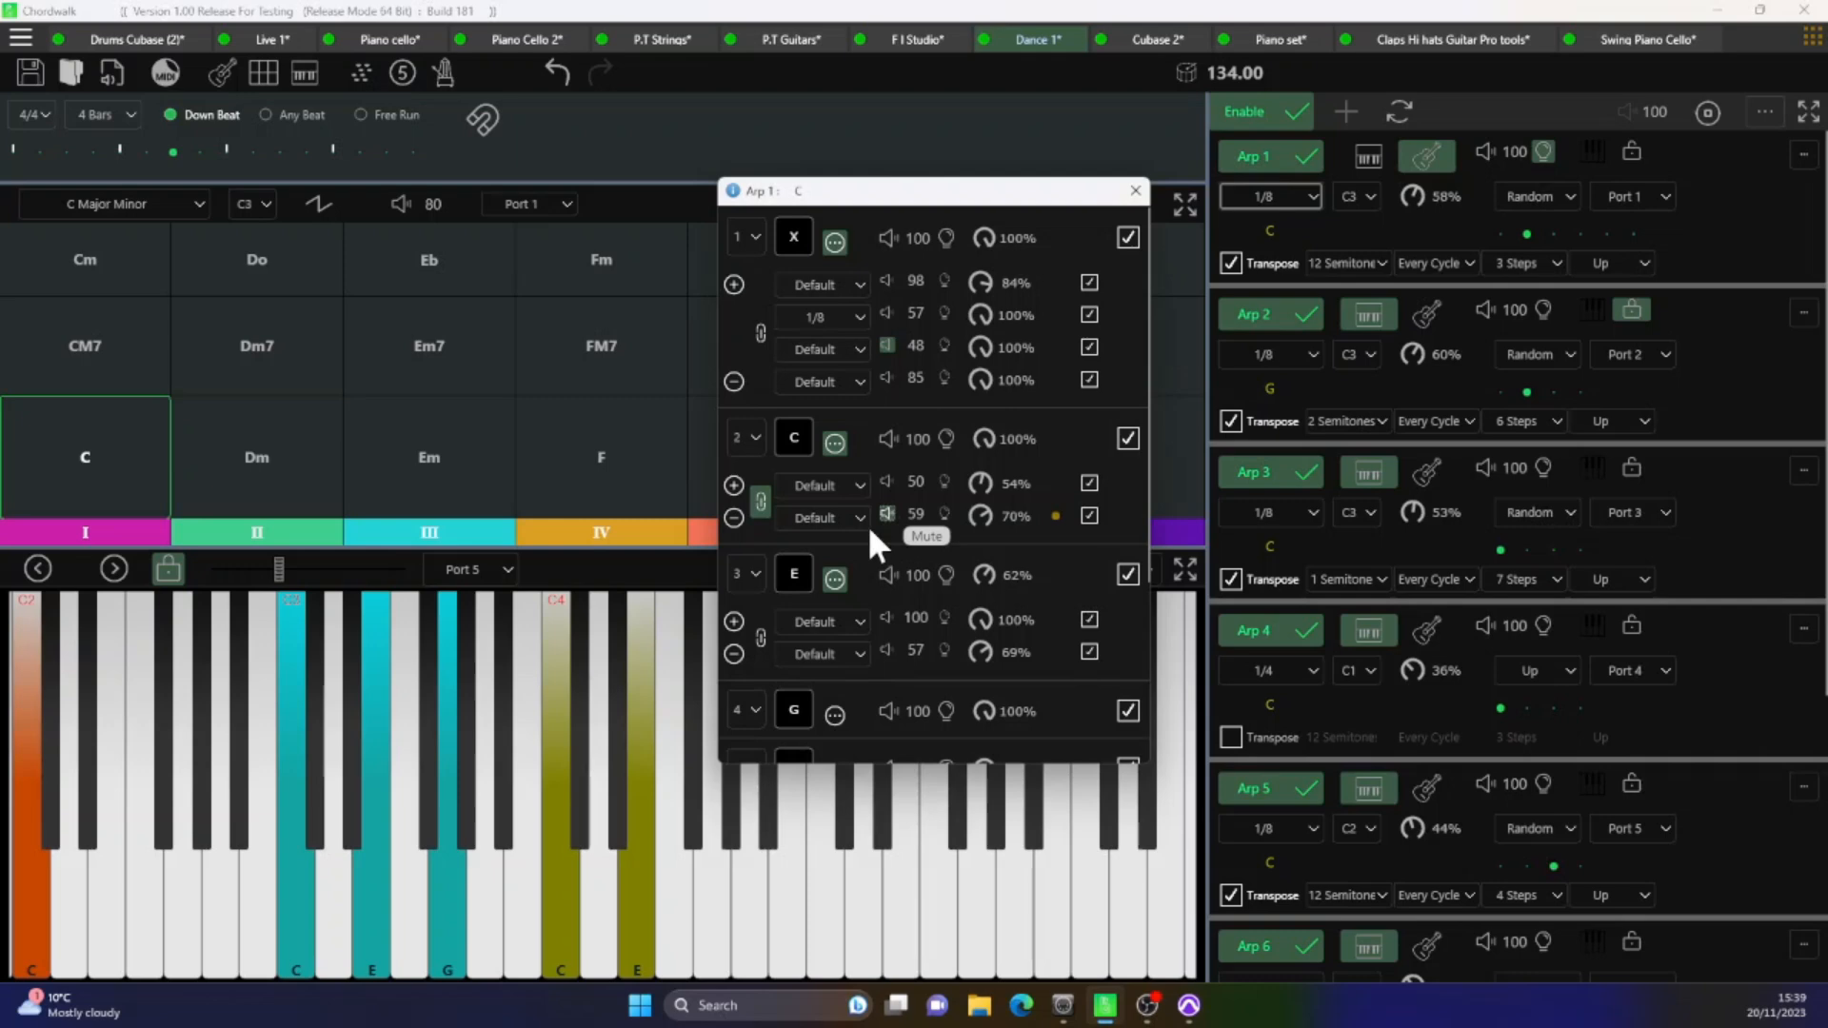
{"action": "left_click", "coordinate": [601, 453]}
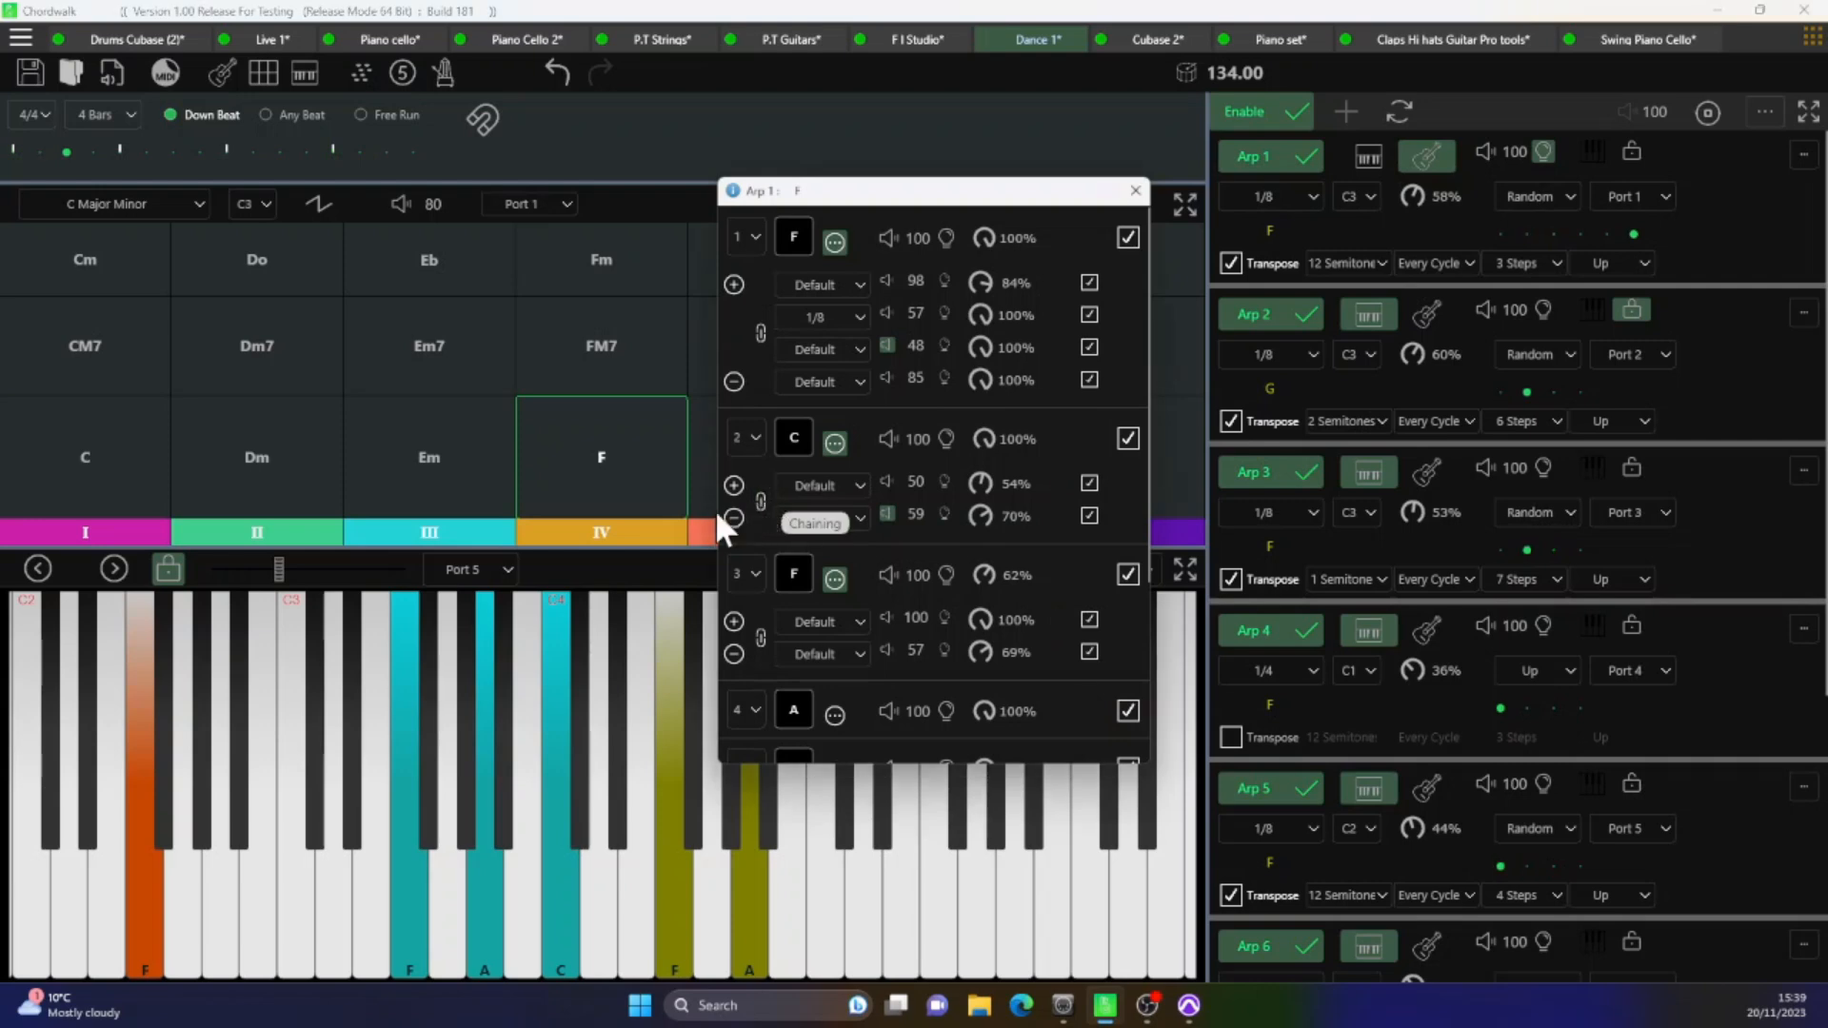
{"action": "left_click", "coordinate": [76, 455]}
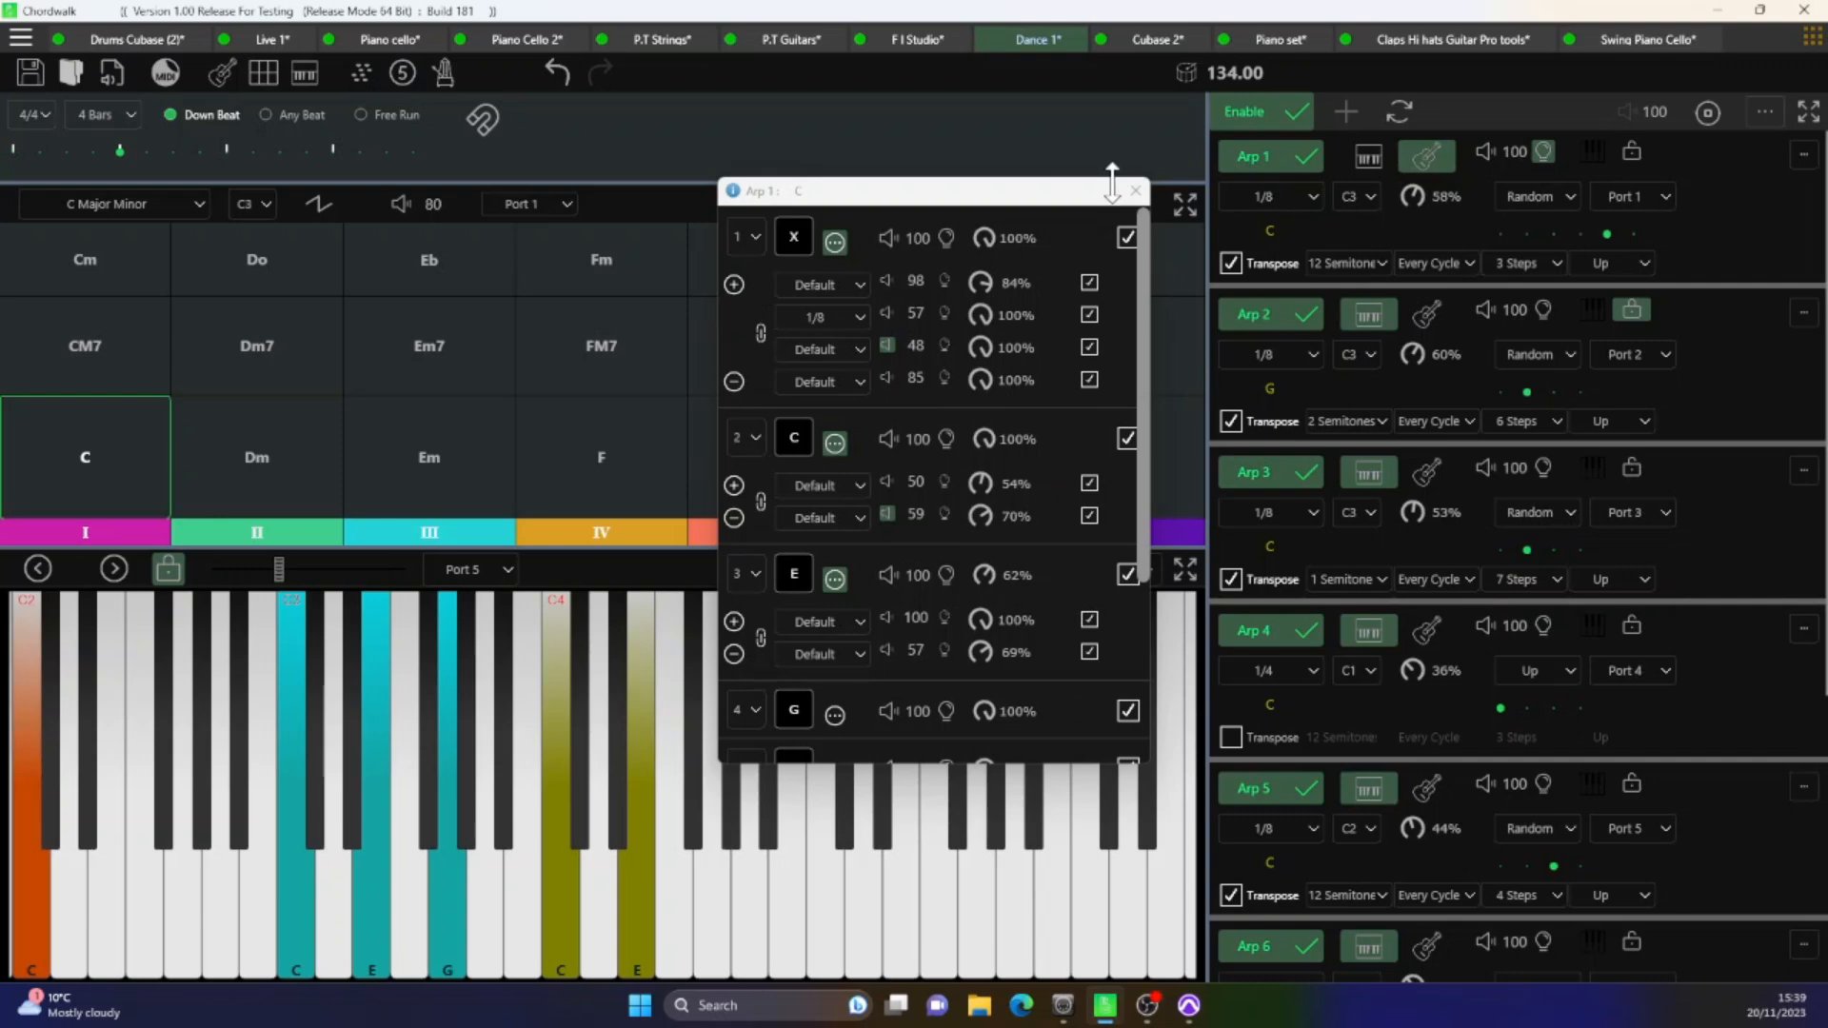
- Close the note settings, switch Arp 1 to playing full chords, and open its chord step settings
{"action": "left_click", "coordinate": [1133, 190]}
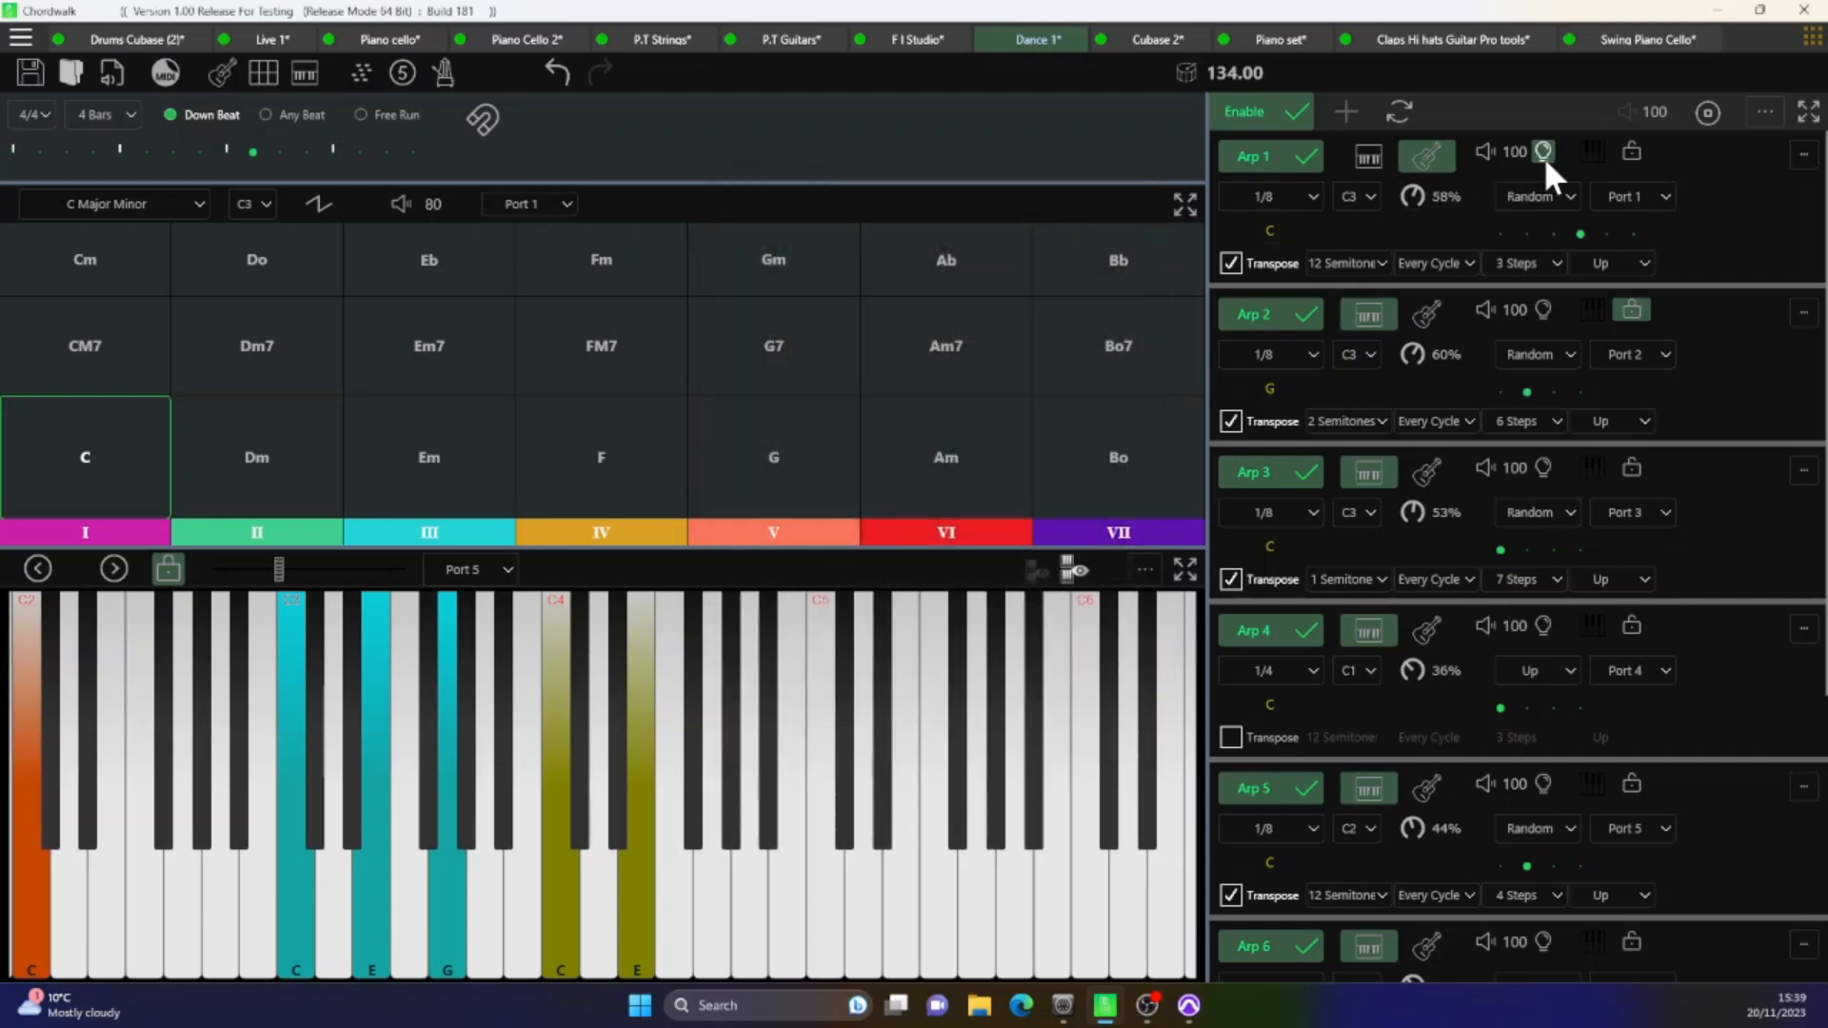
{"action": "left_click", "coordinate": [1592, 147]}
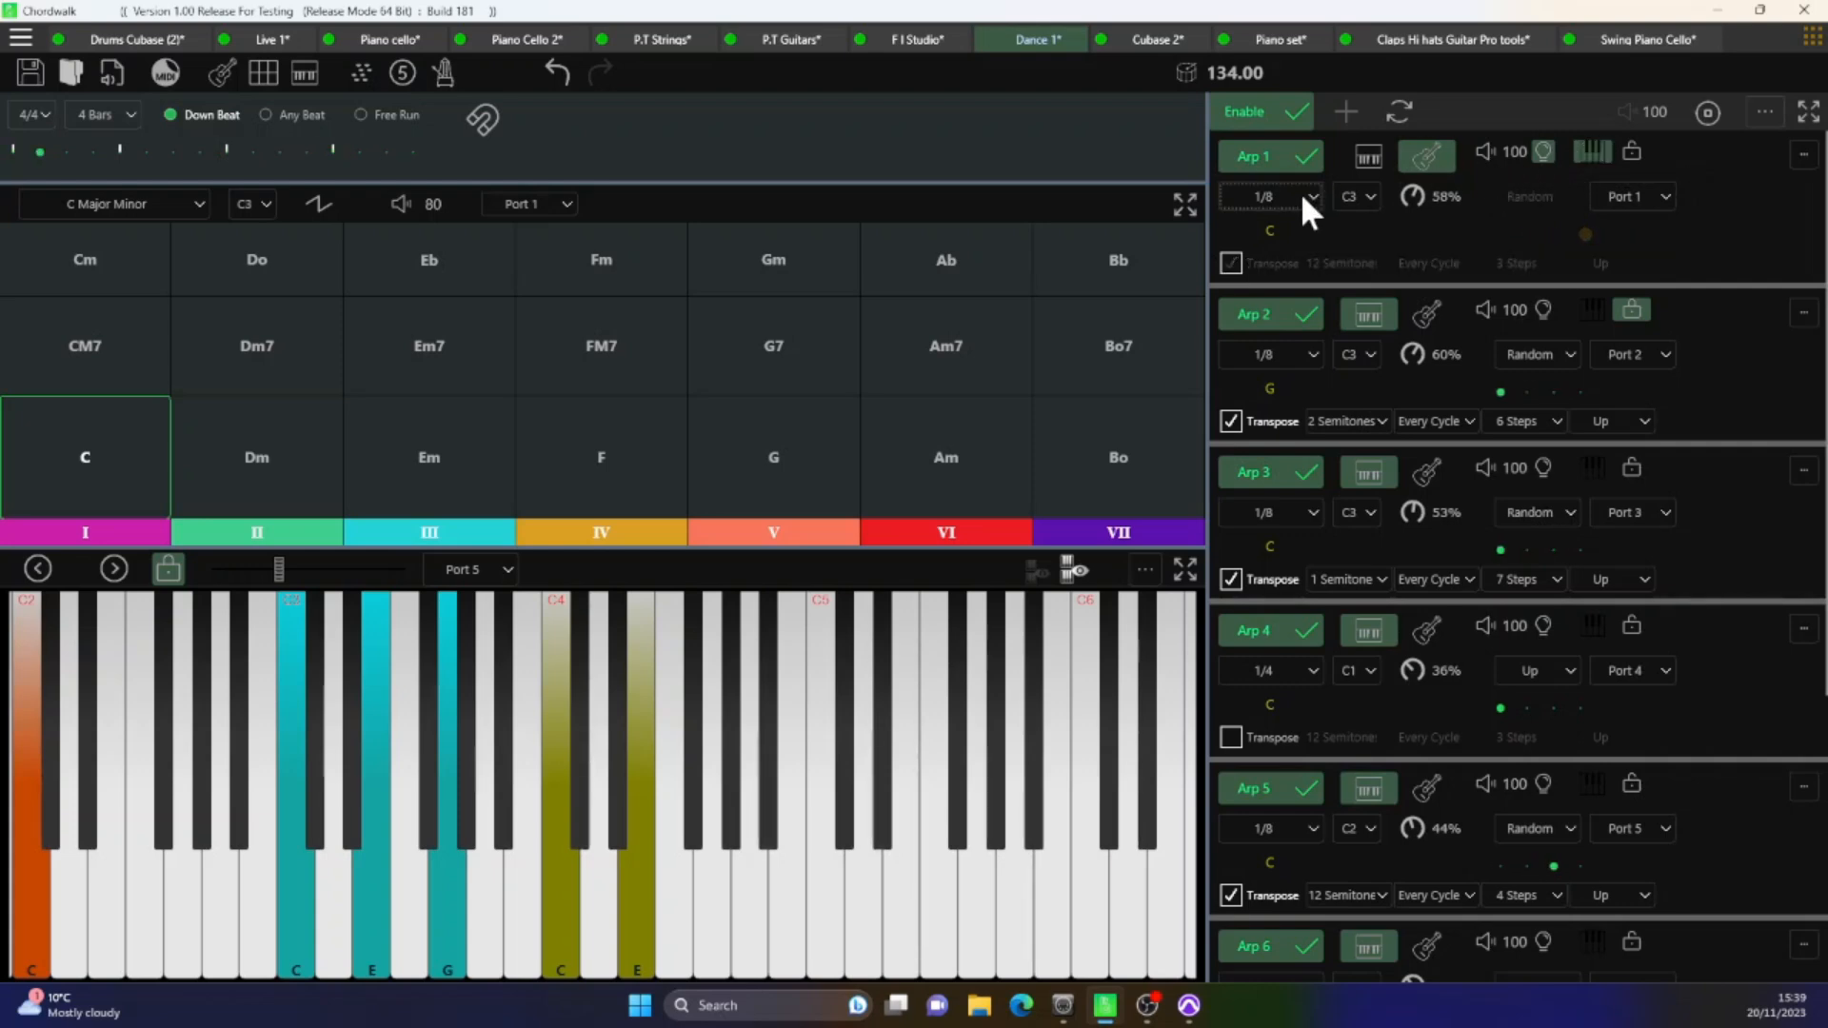
{"action": "left_click", "coordinate": [1266, 227]}
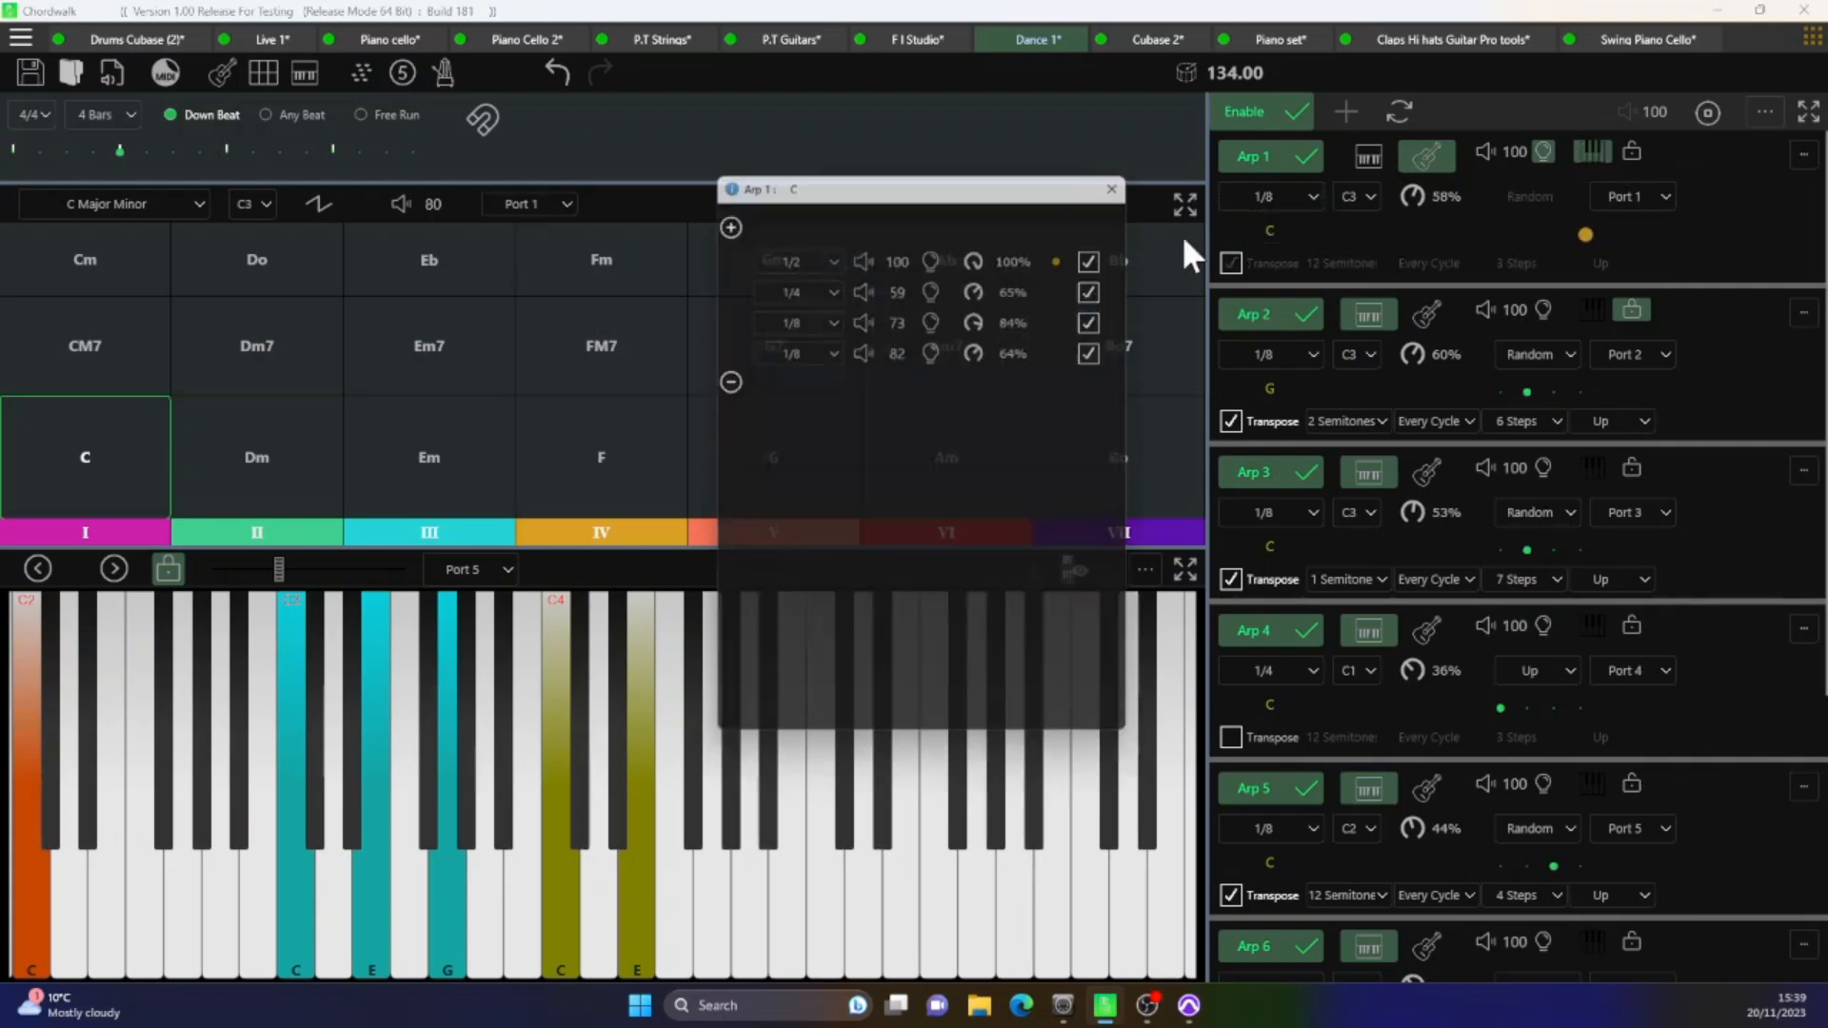
- Set the first chord step's length to 1/4 and add an enabled fifth chord step with length 1/4 and volume 36
{"action": "left_click", "coordinate": [804, 265]}
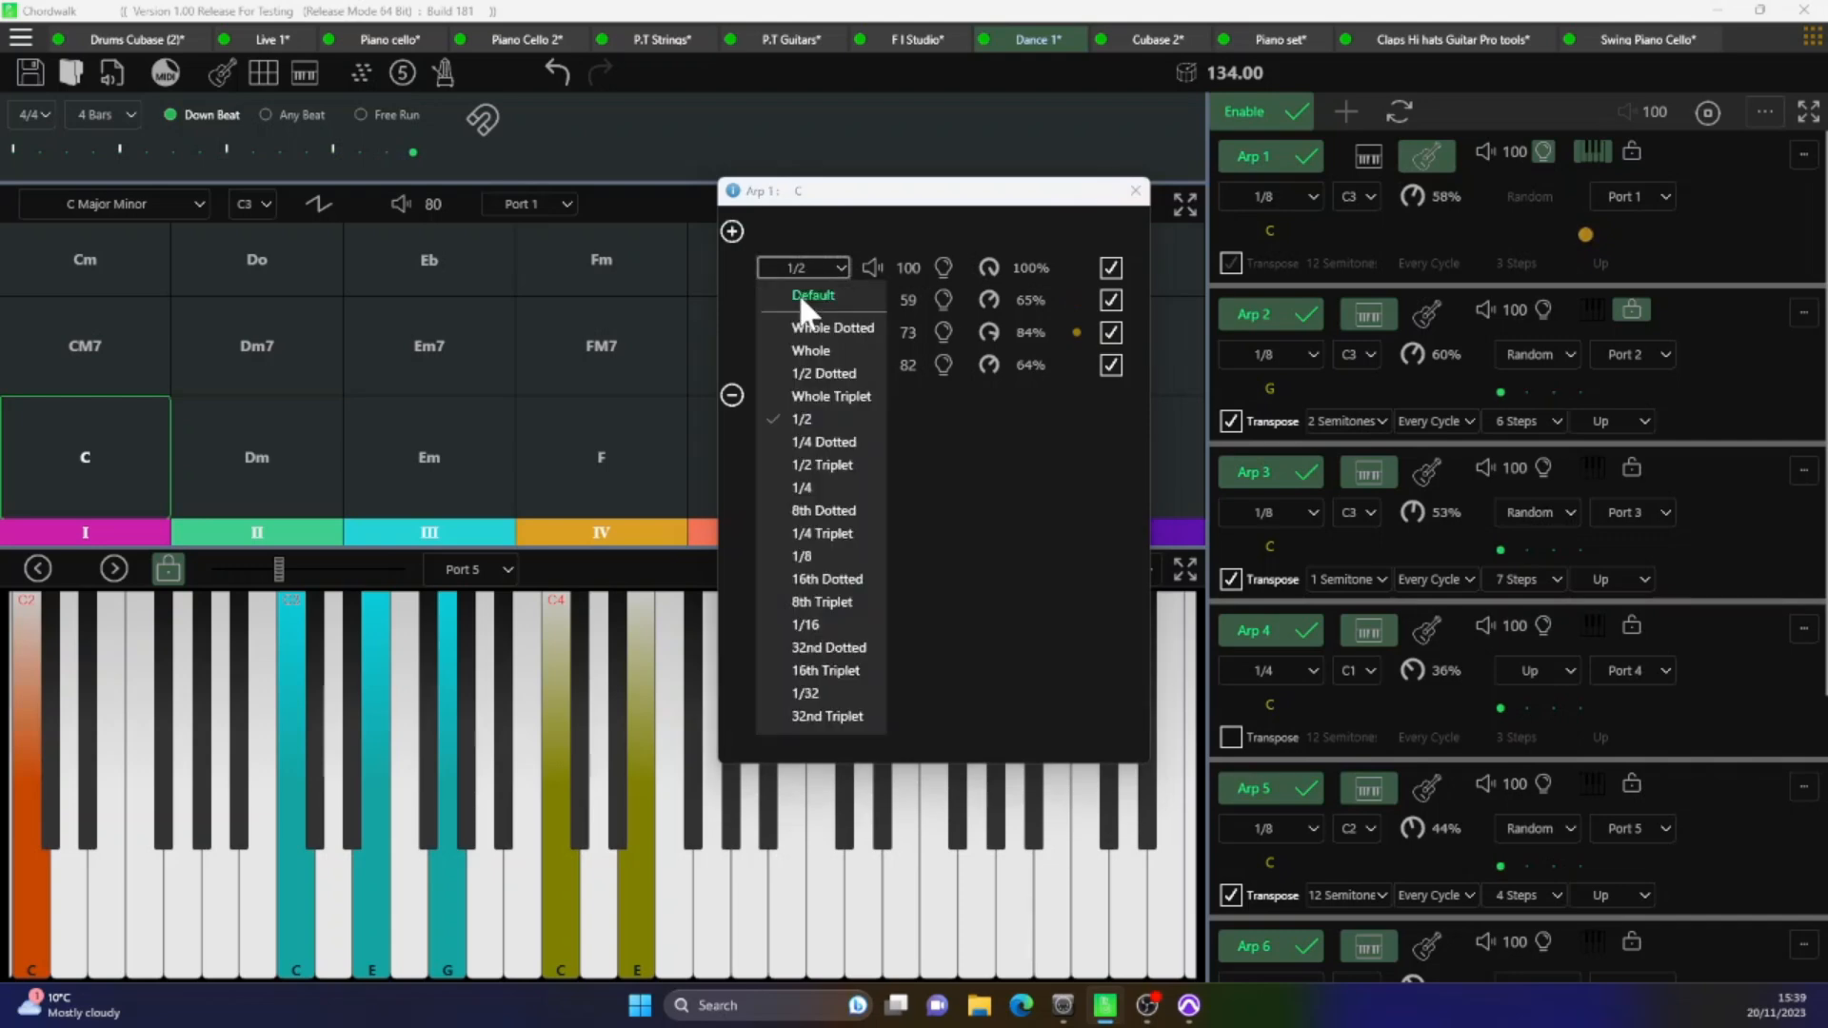
{"action": "left_click", "coordinate": [801, 485]}
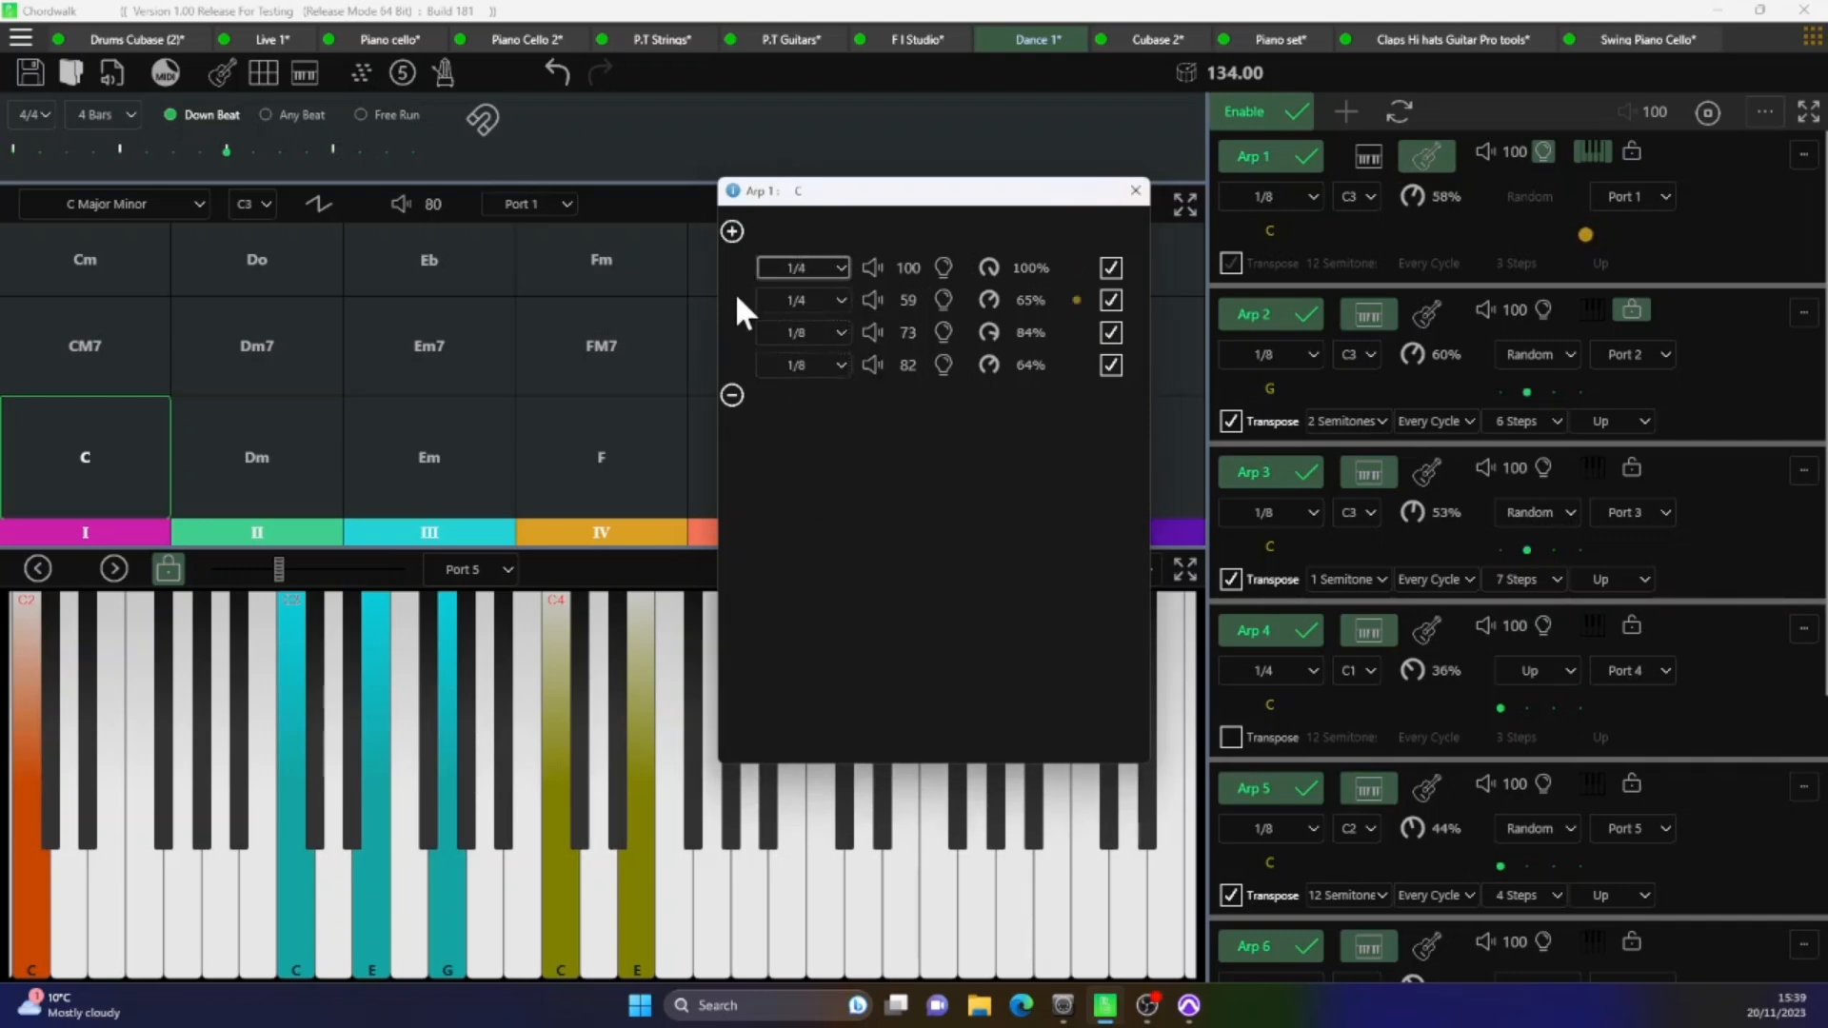
{"action": "left_click", "coordinate": [731, 231]}
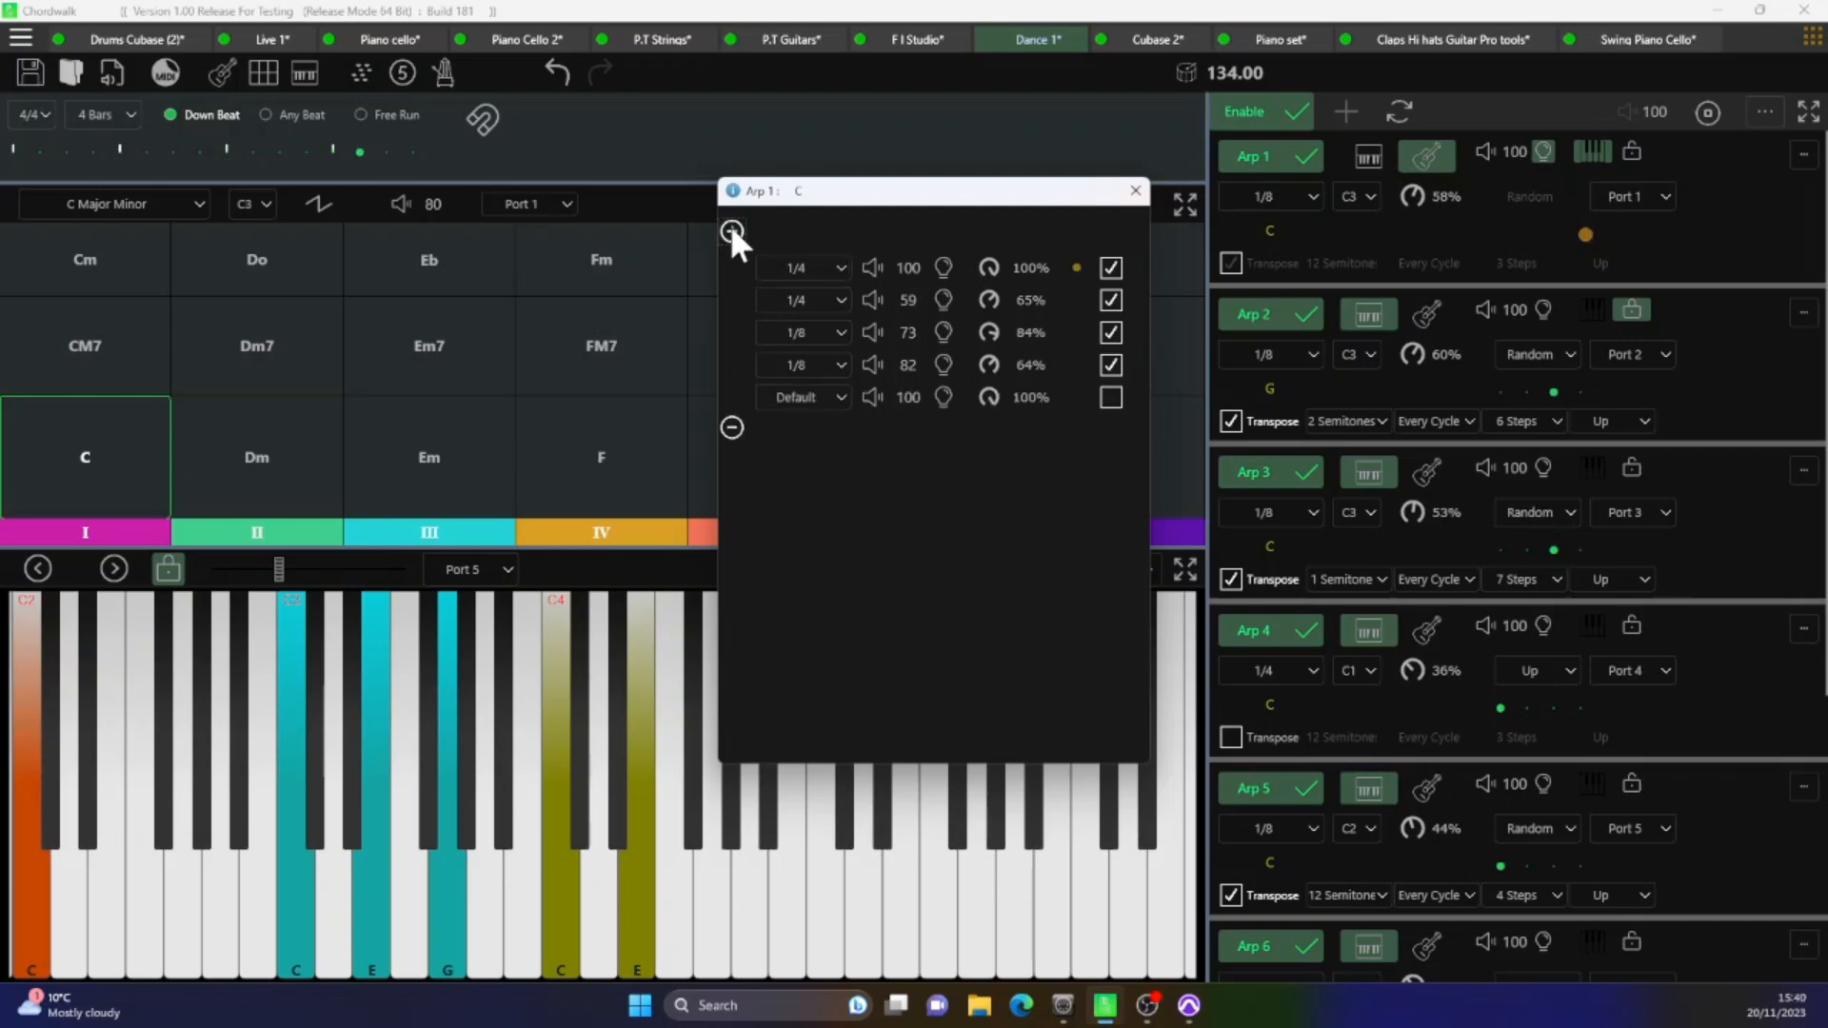
{"action": "left_click", "coordinate": [807, 394]}
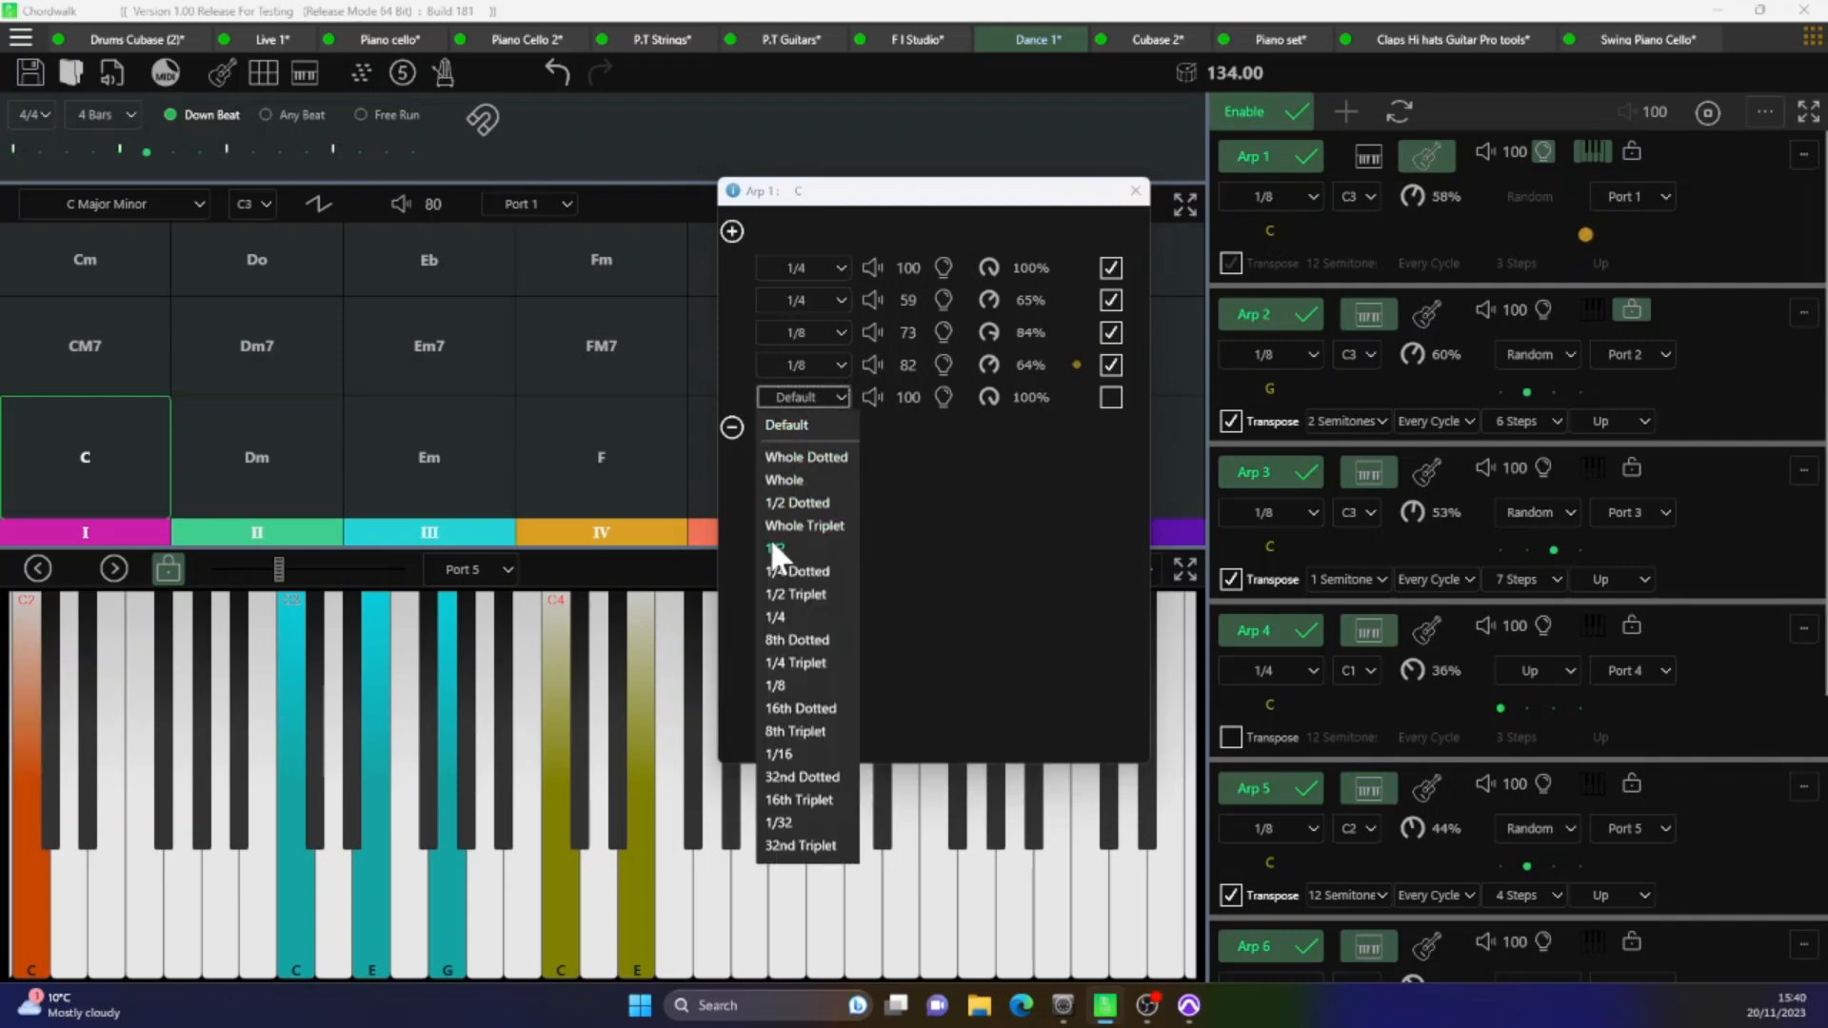
{"action": "left_click", "coordinate": [790, 615]}
{"action": "left_click", "coordinate": [1110, 397]}
{"action": "left_click_drag", "start_coordinate": [906, 392], "coordinate": [893, 434]}
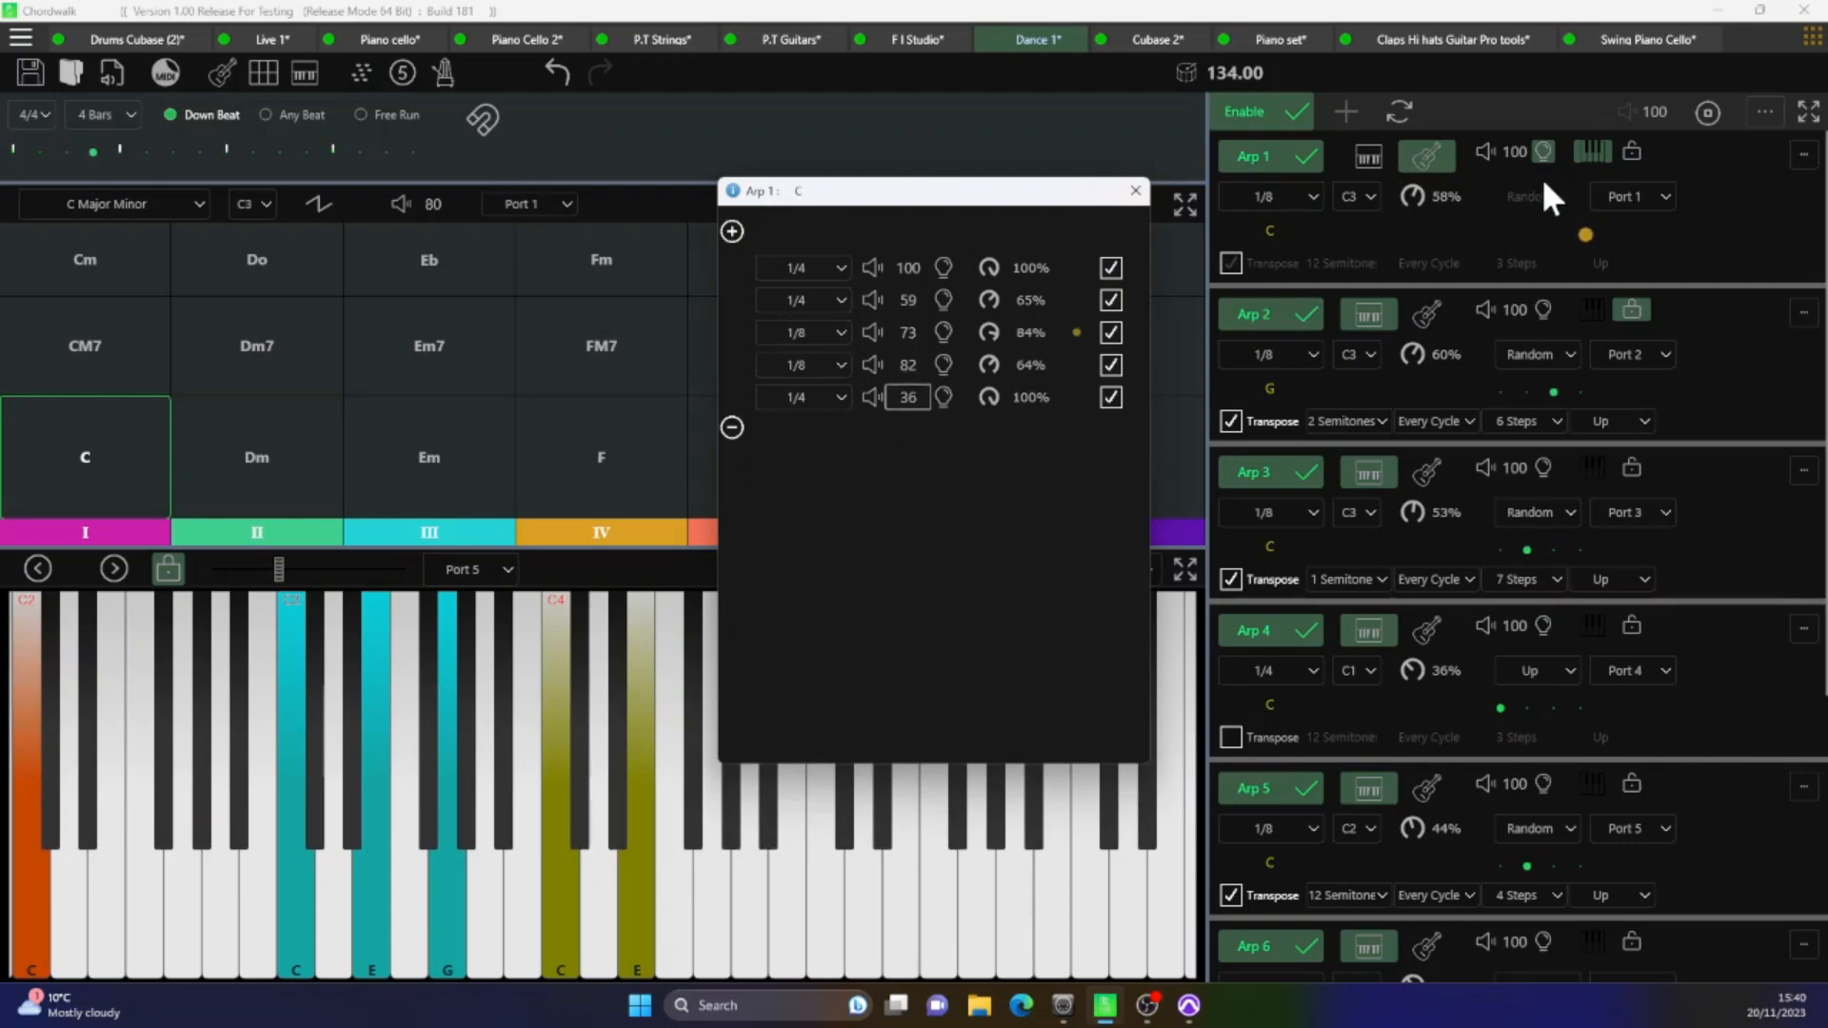
- Turn off Arp 1's chord mode, close its note settings, and play the G chord
{"action": "left_click", "coordinate": [1599, 150]}
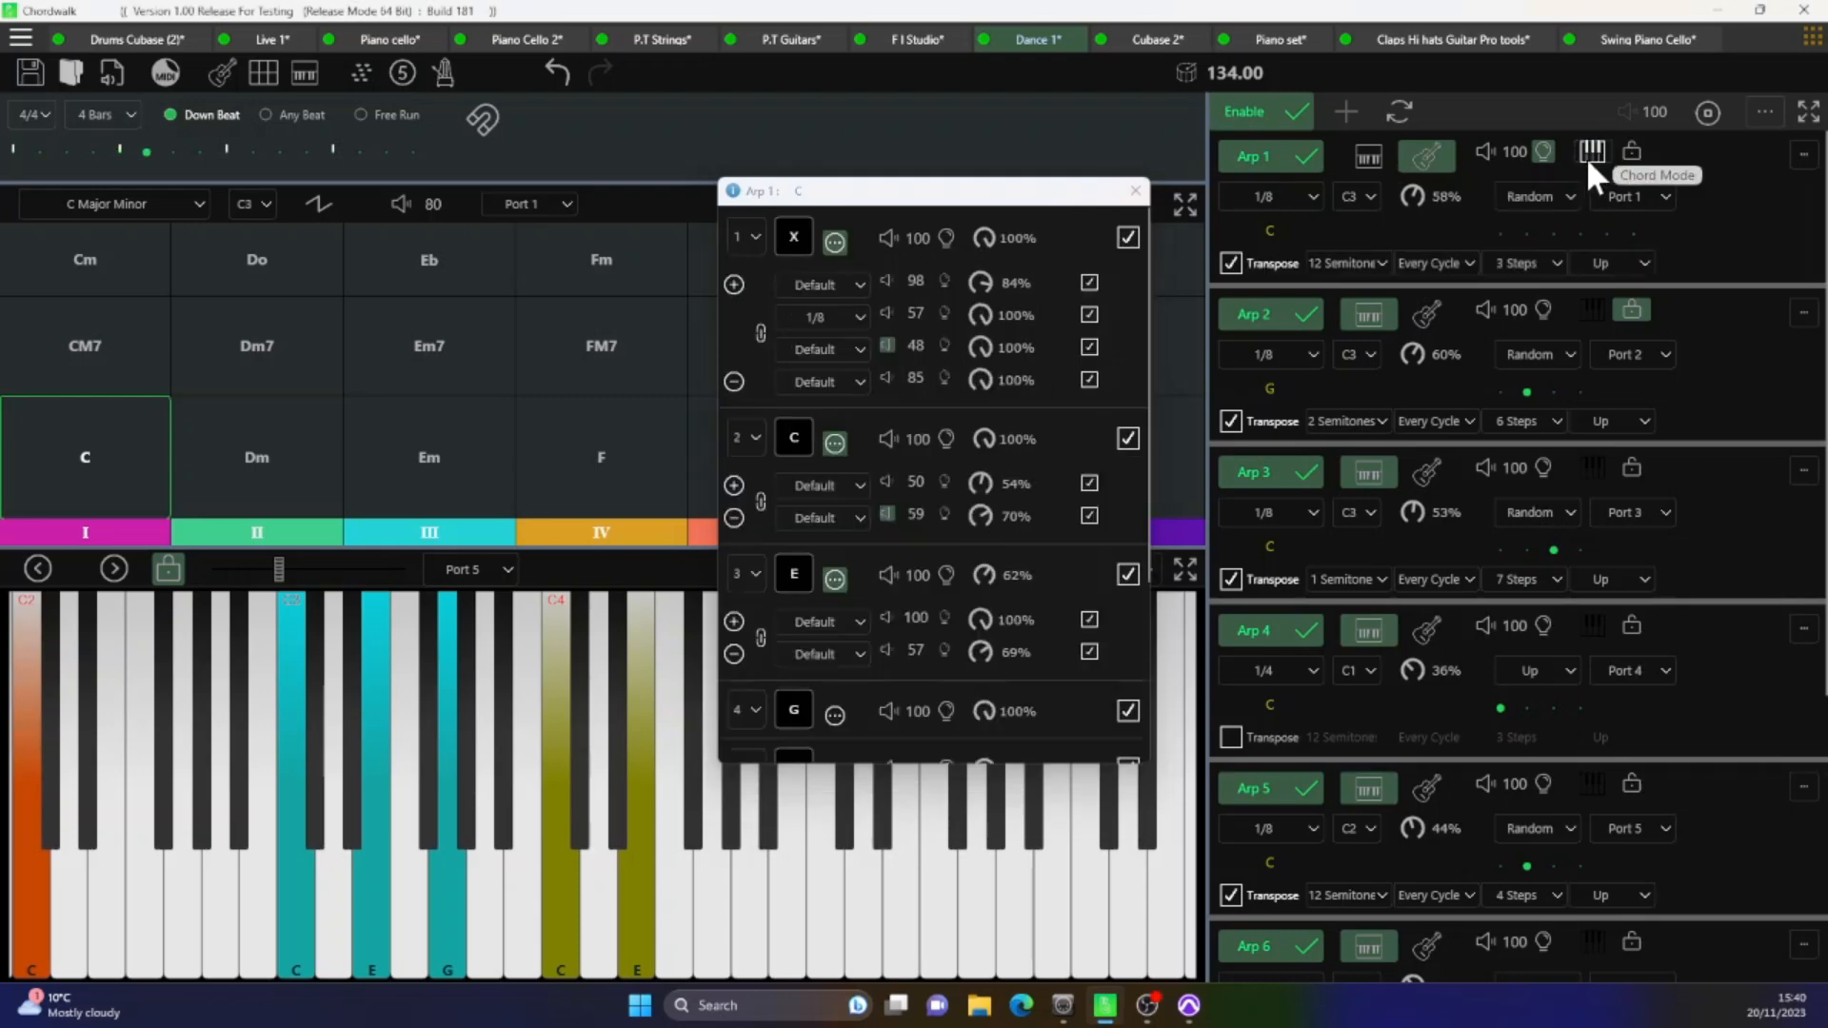
{"action": "left_click", "coordinate": [1134, 190]}
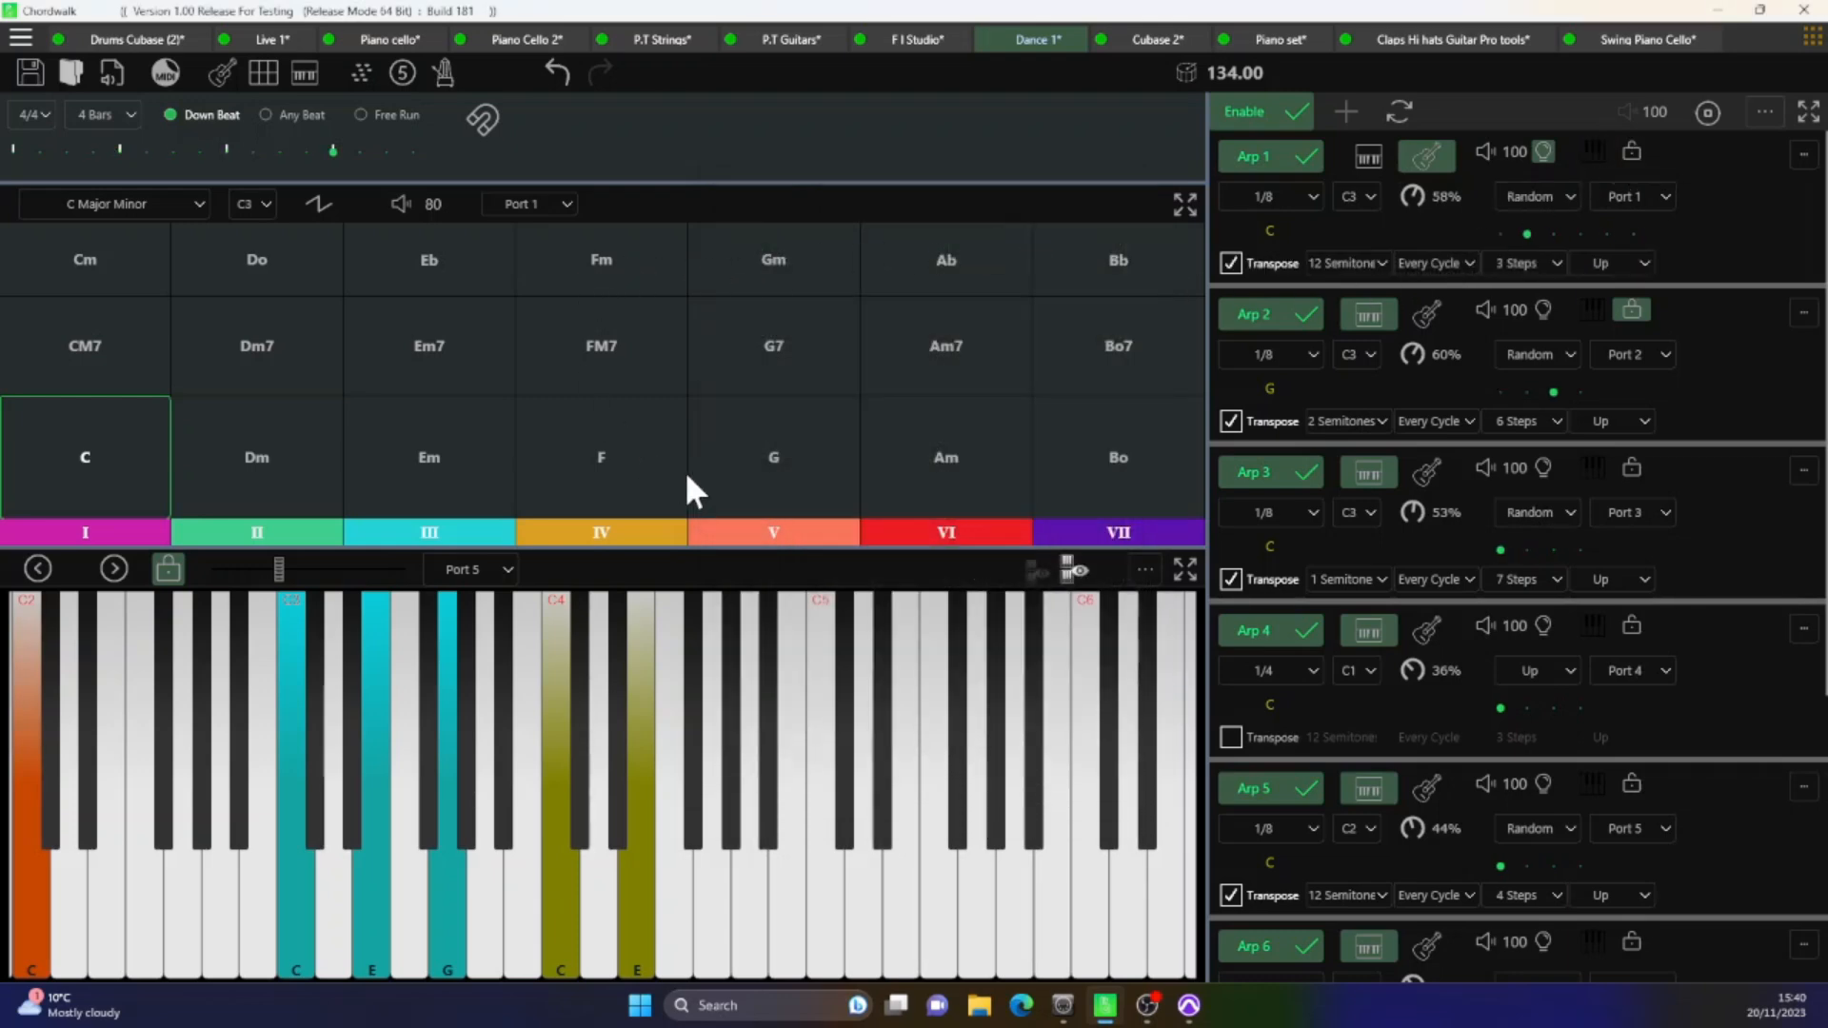
{"action": "left_click", "coordinate": [758, 473]}
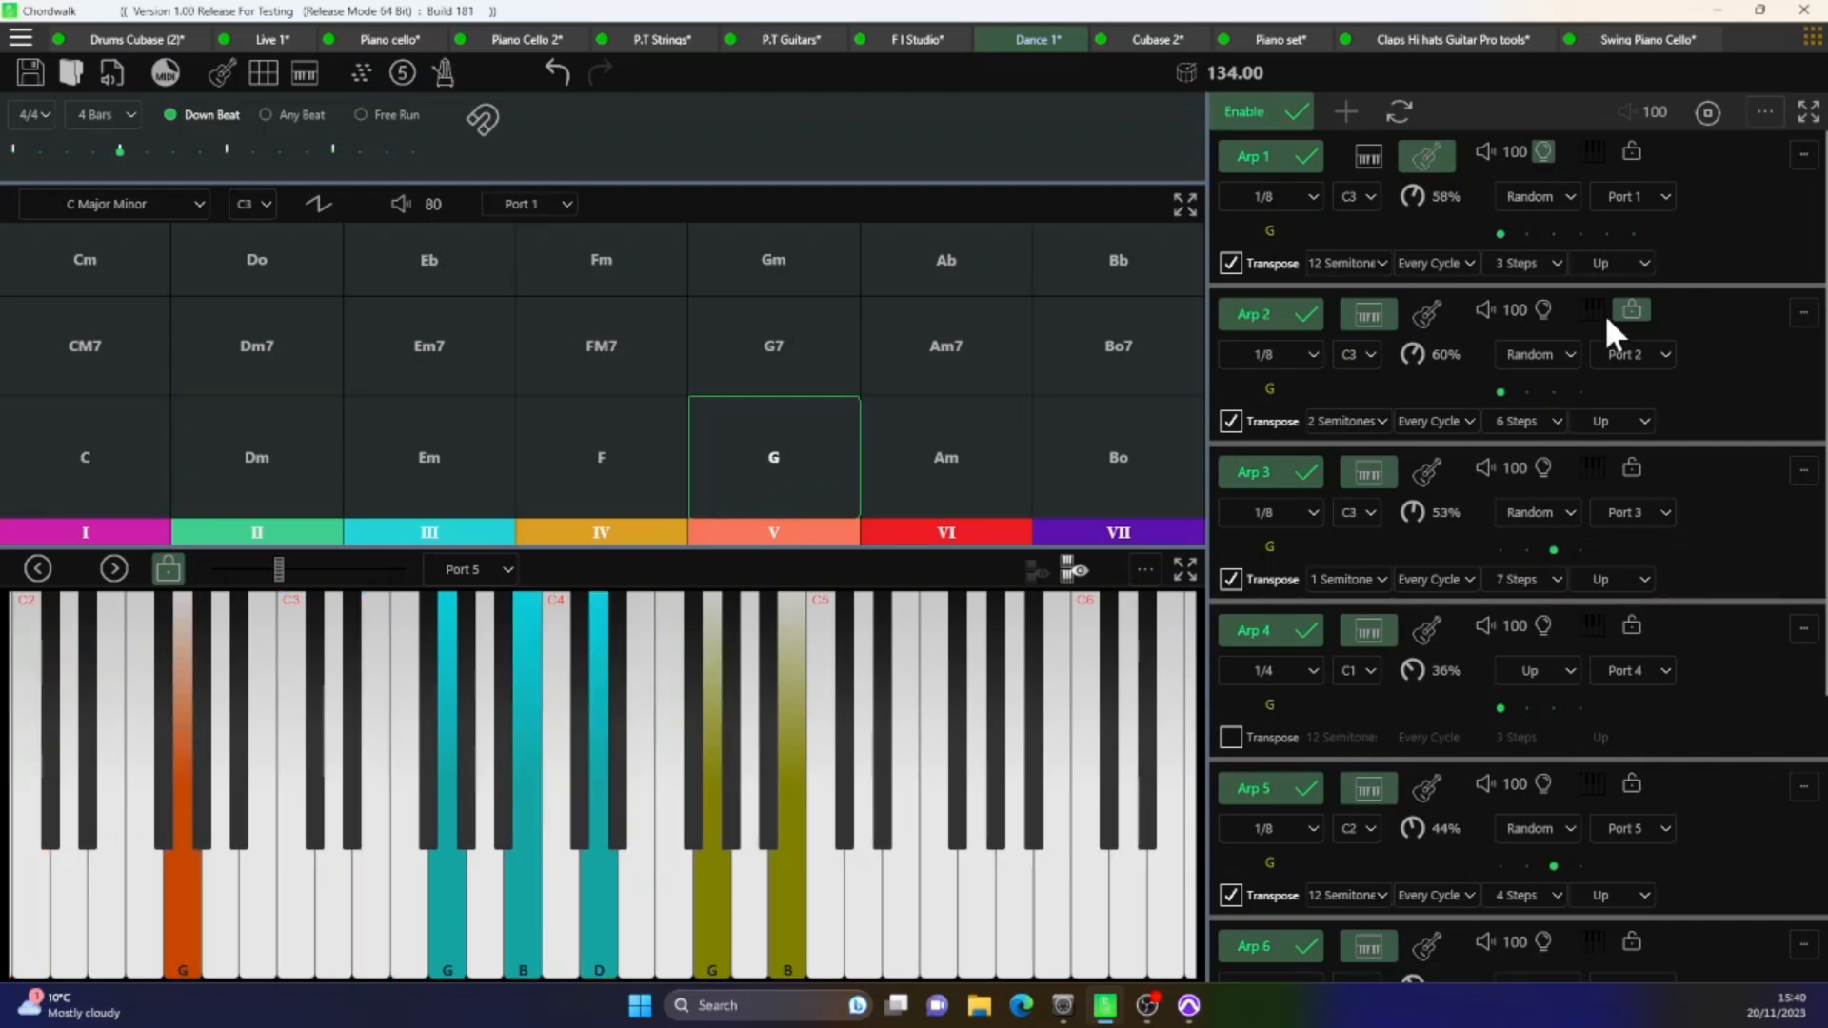
- Switch the solo from Arp 1 to Arp 2 and show Arp 2's MIDI output port choices
{"action": "left_click", "coordinate": [1543, 309]}
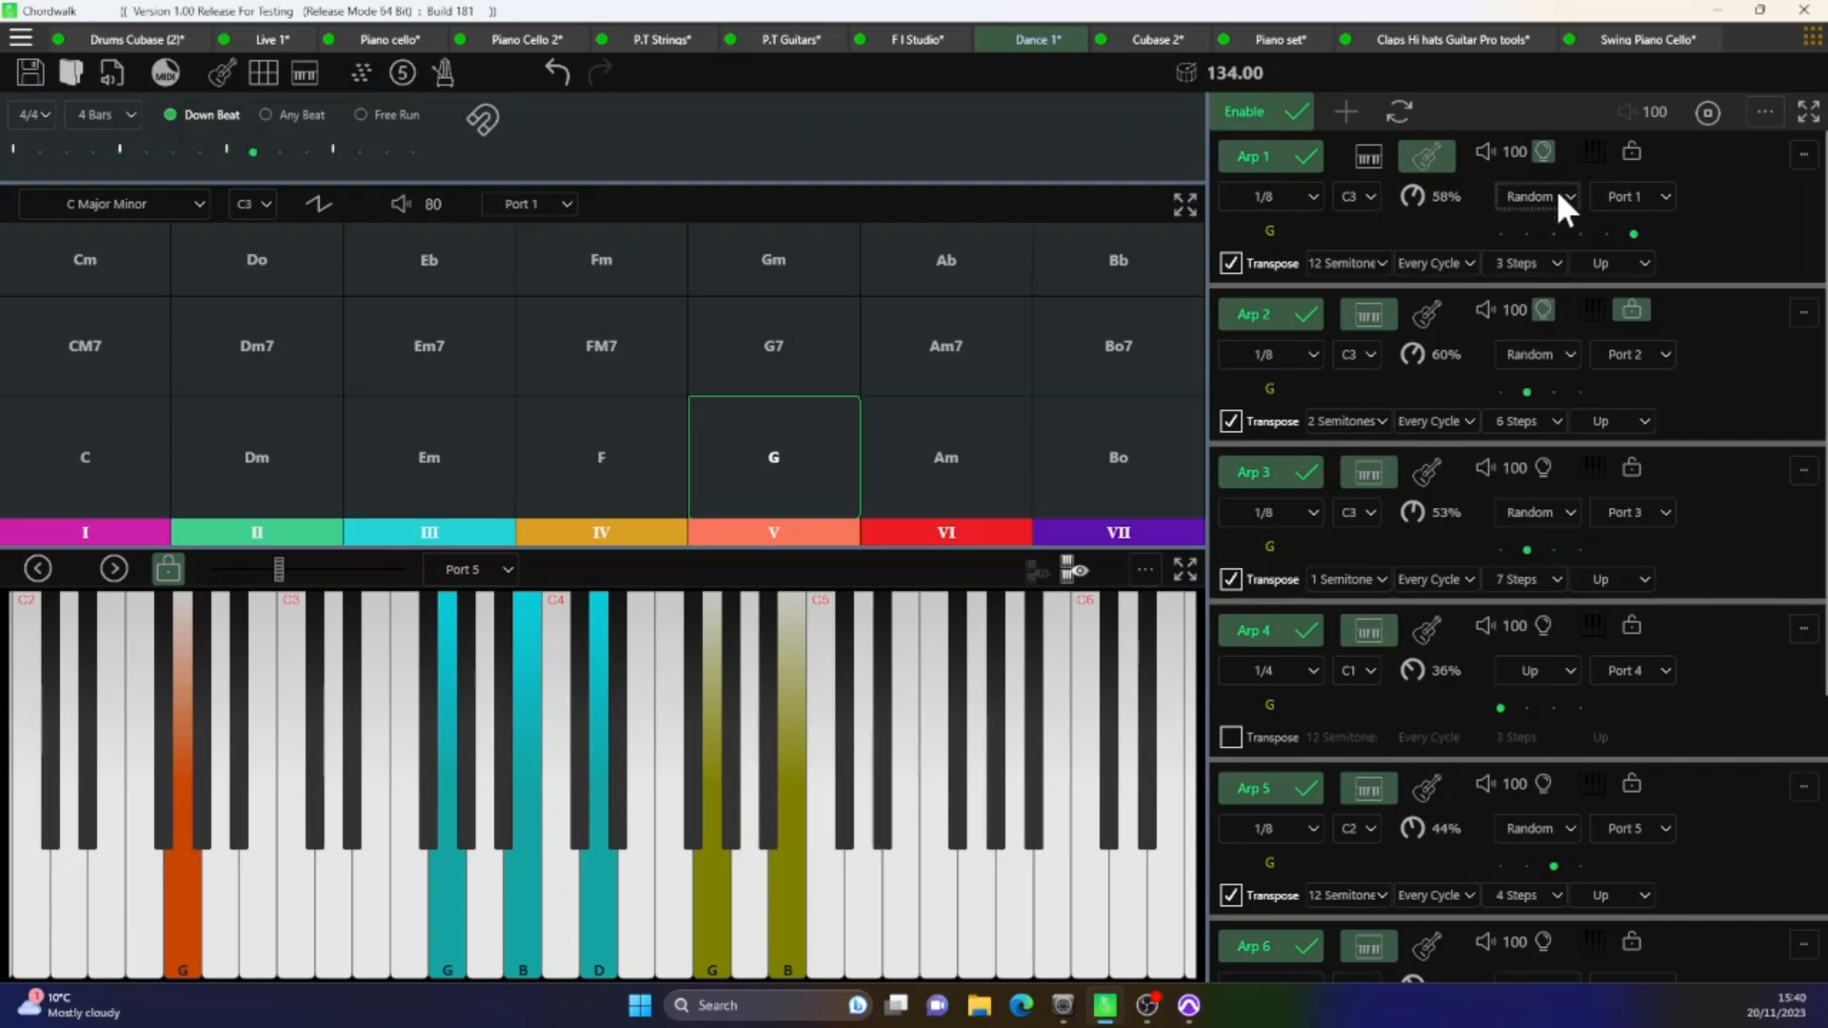
{"action": "left_click", "coordinate": [1543, 150]}
{"action": "left_click", "coordinate": [1664, 352]}
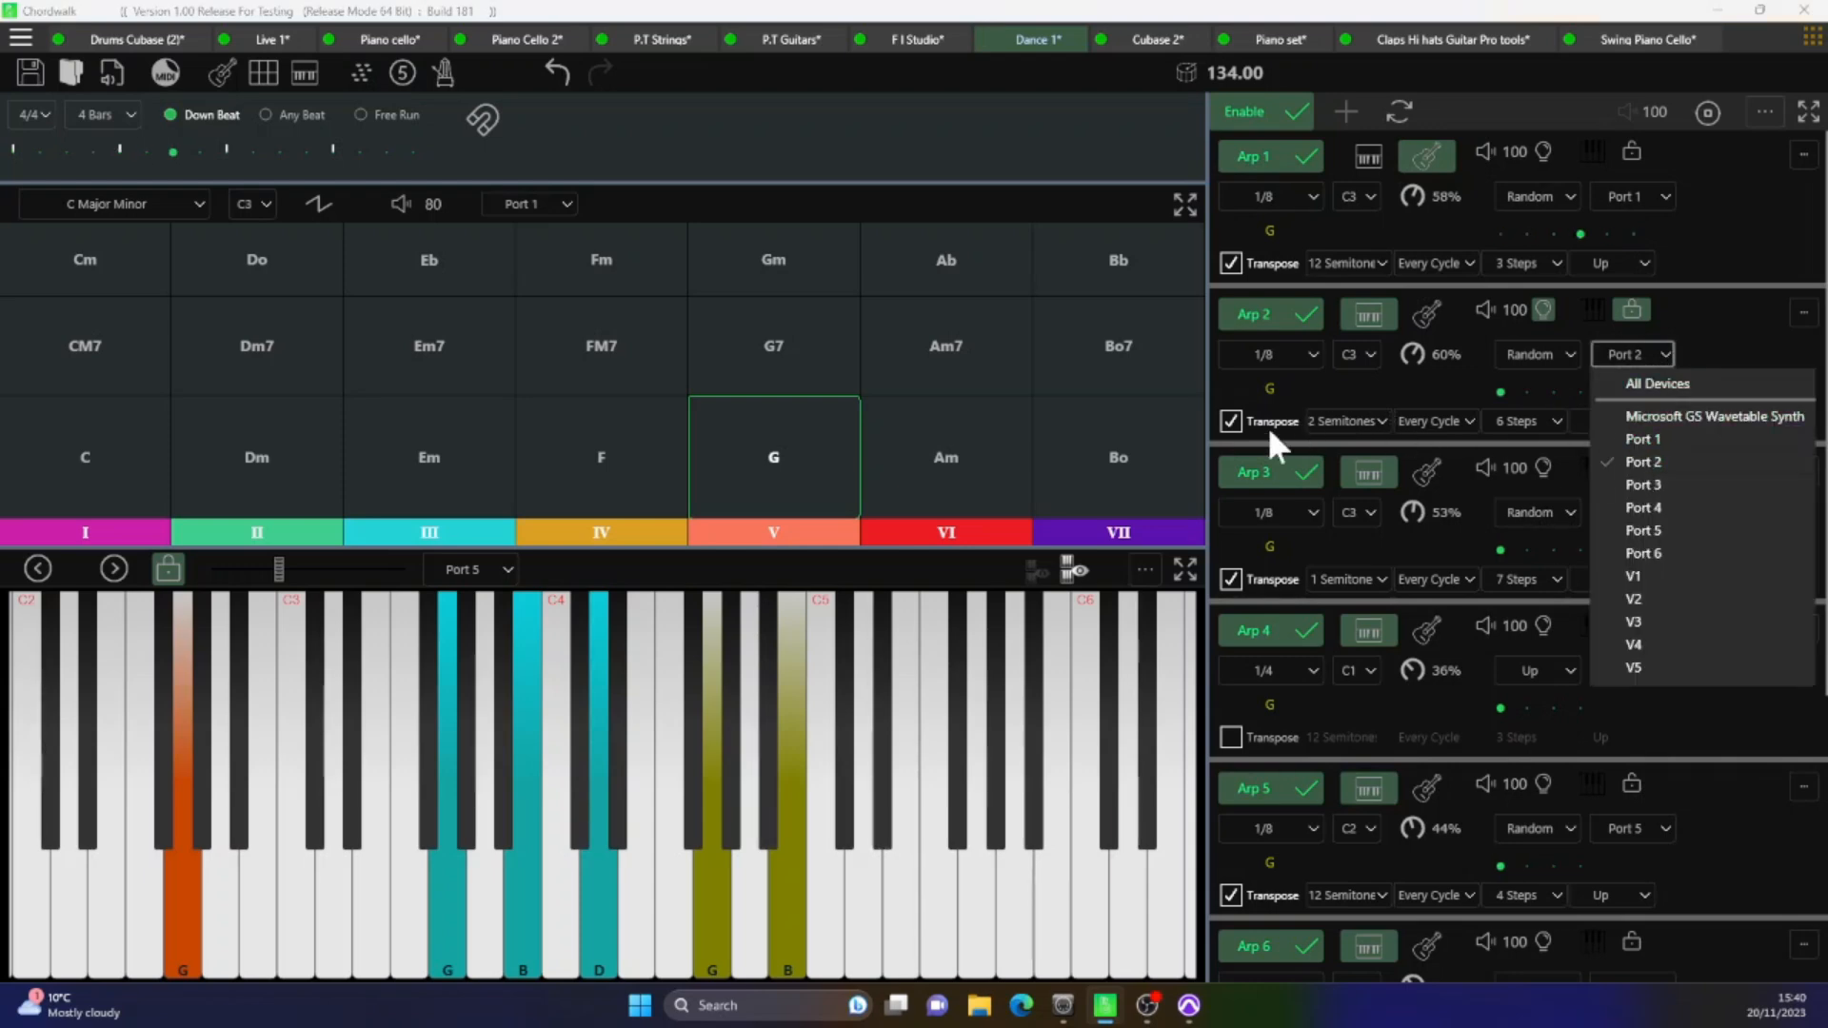
- Switch to Pro Tools and check which predefined MIDI port feeds the Snare track
{"action": "left_click", "coordinate": [1185, 1010]}
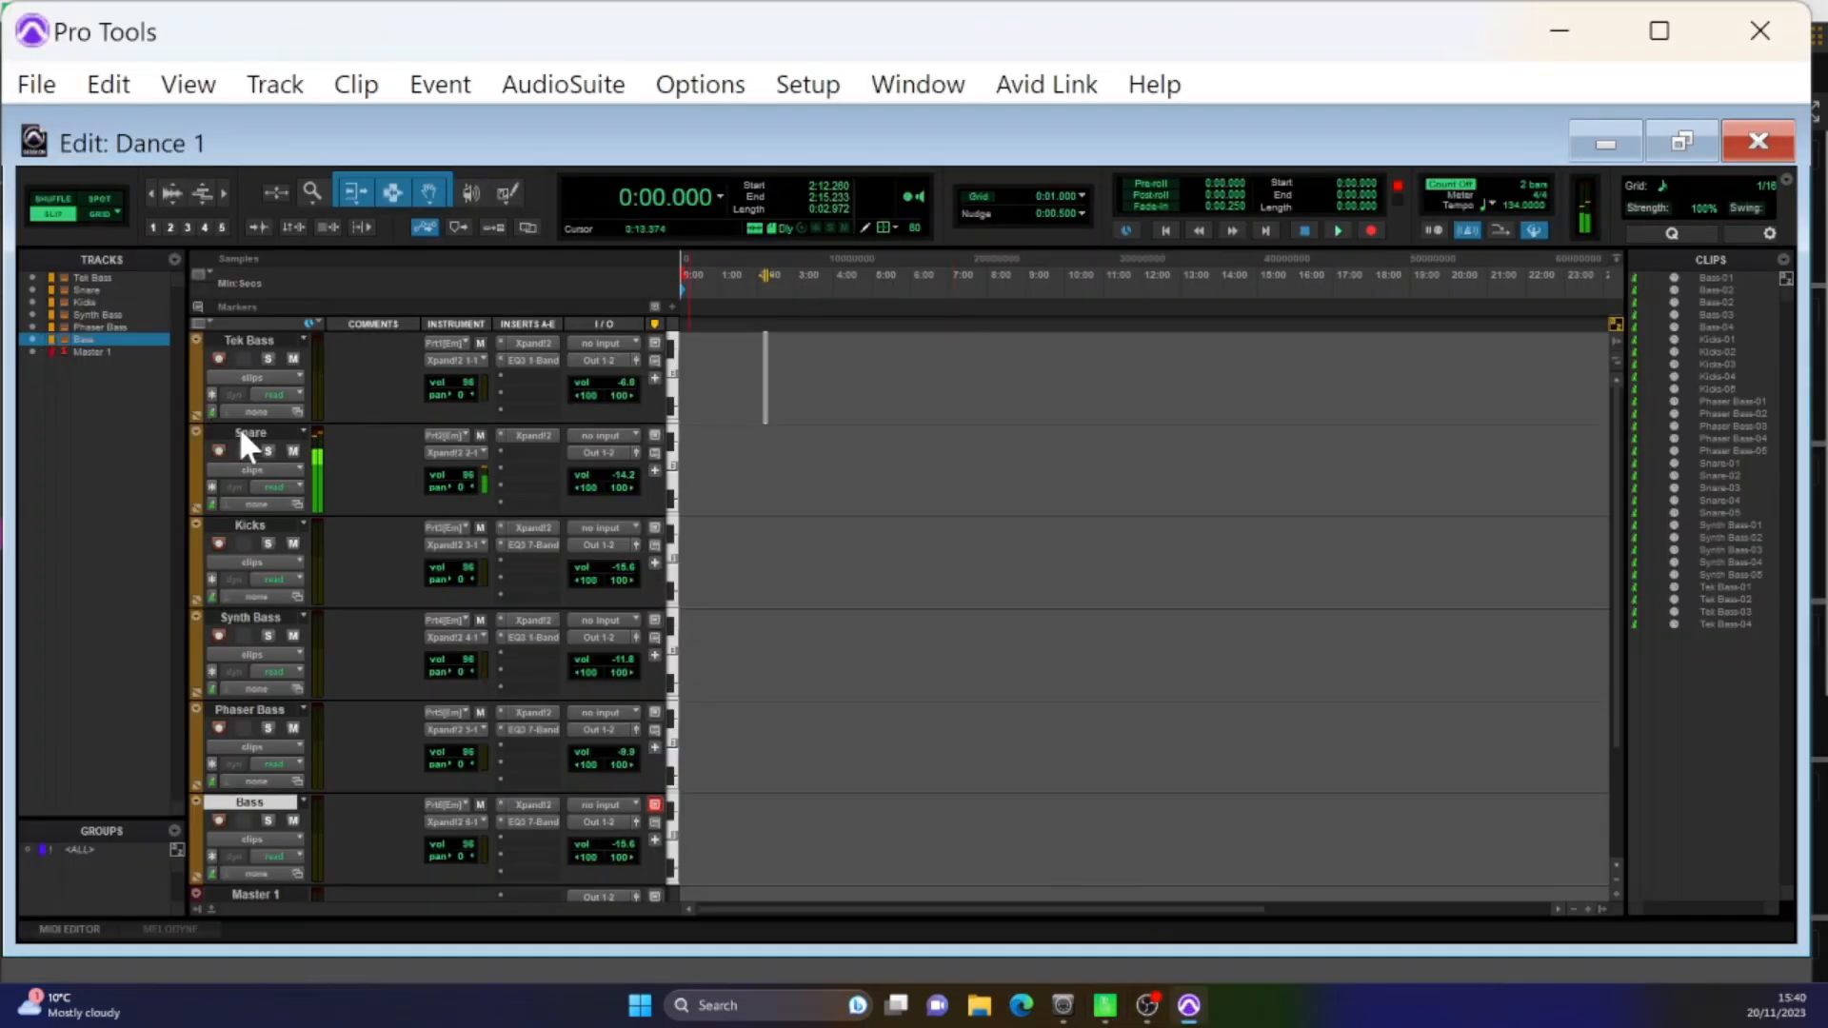
{"action": "left_click", "coordinate": [459, 433]}
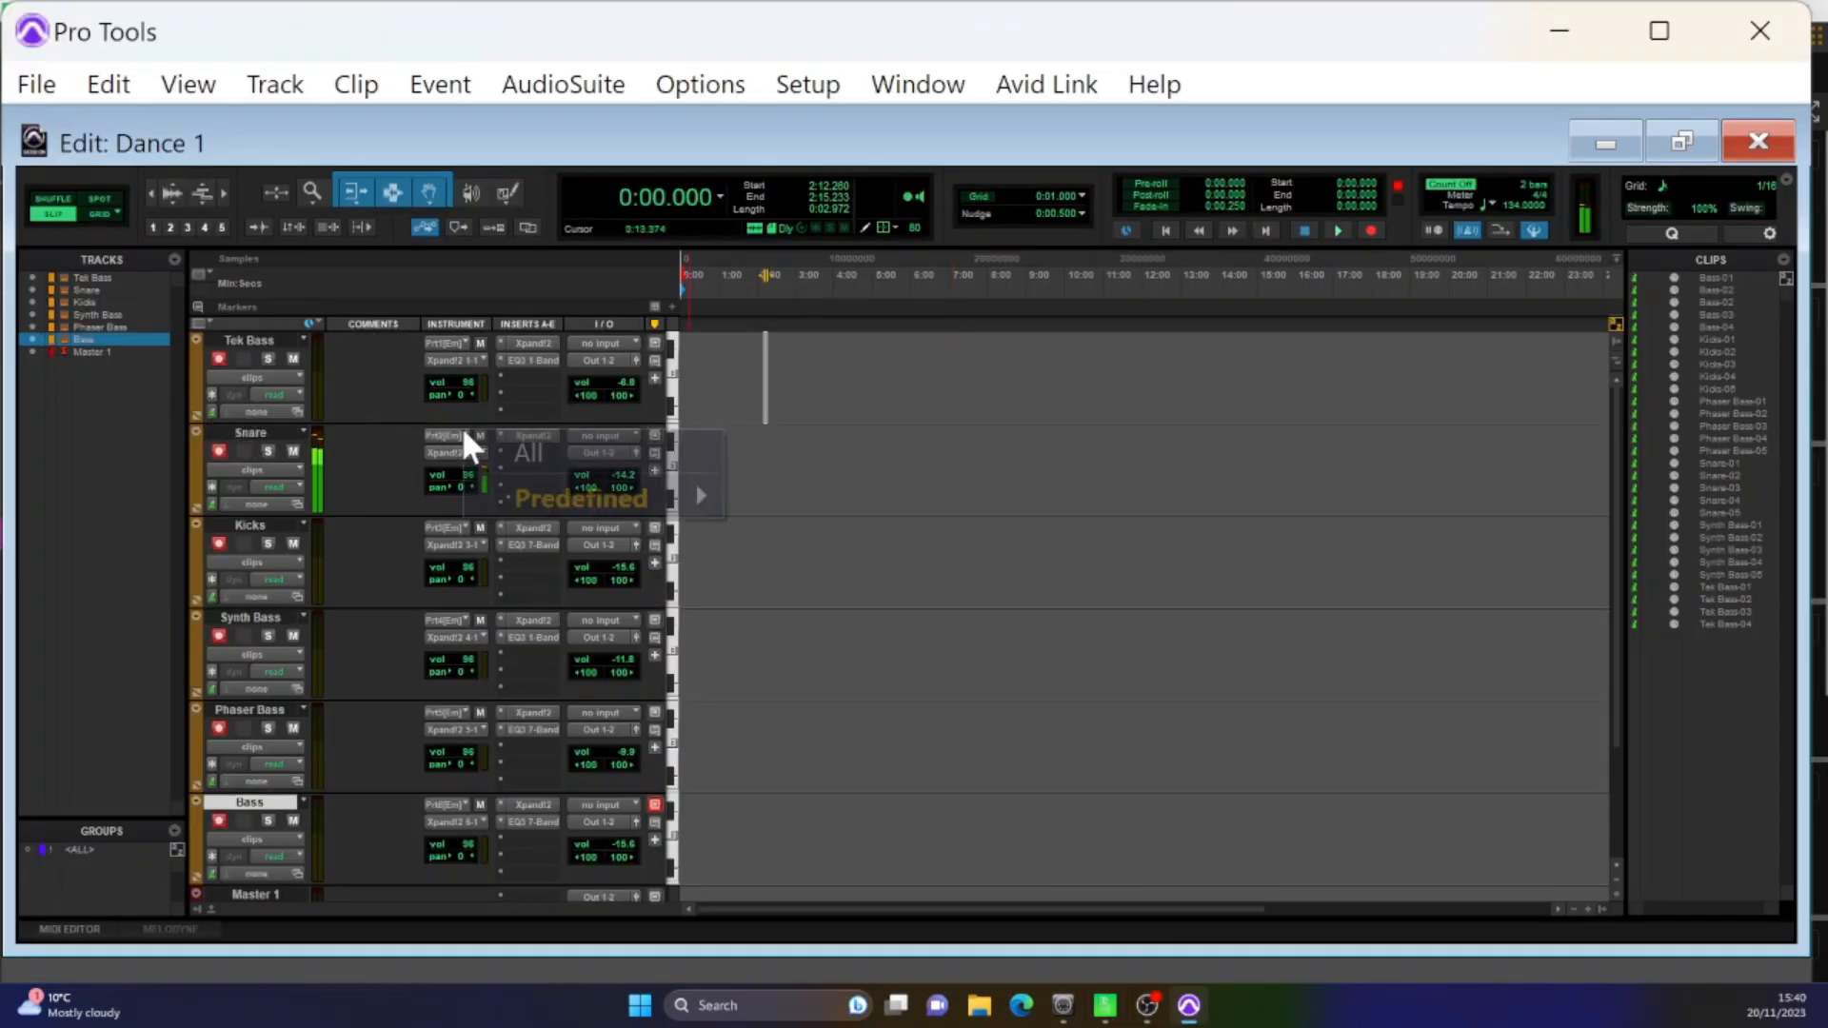
{"action": "mouse_move", "coordinate": [681, 504]}
{"action": "mouse_move", "coordinate": [837, 543]}
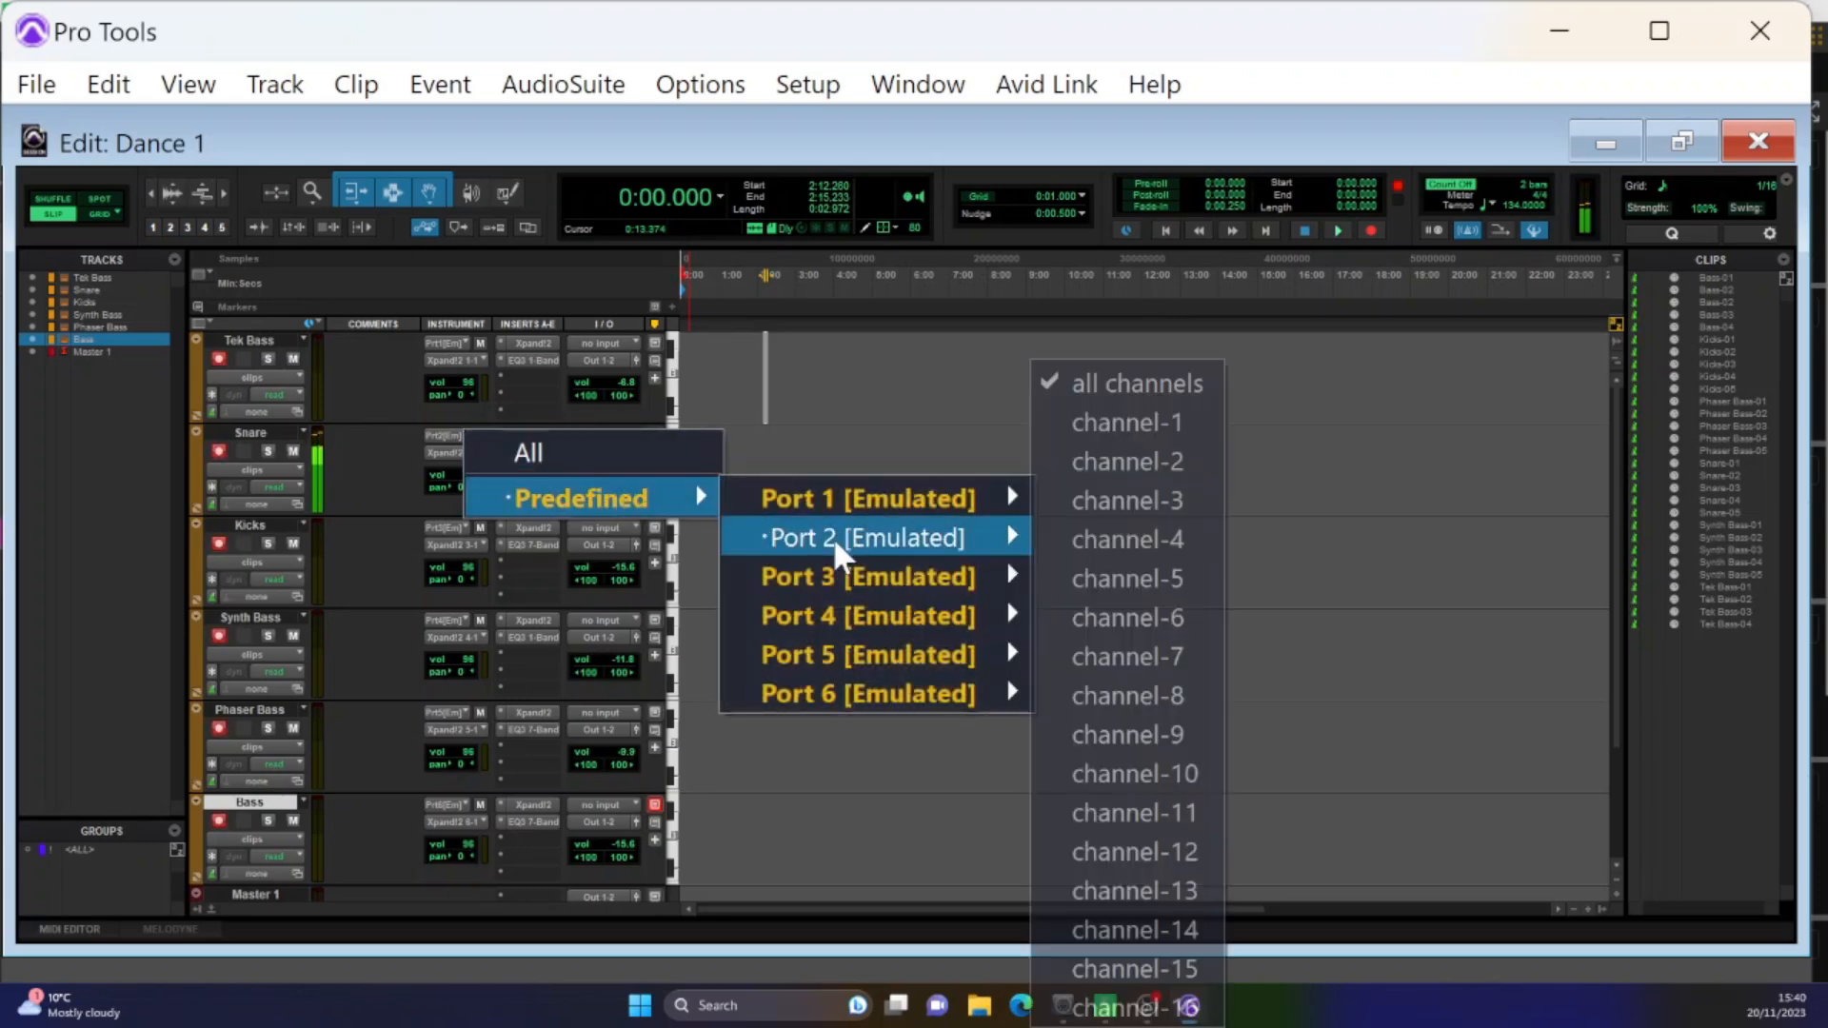
{"action": "left_click", "coordinate": [881, 436]}
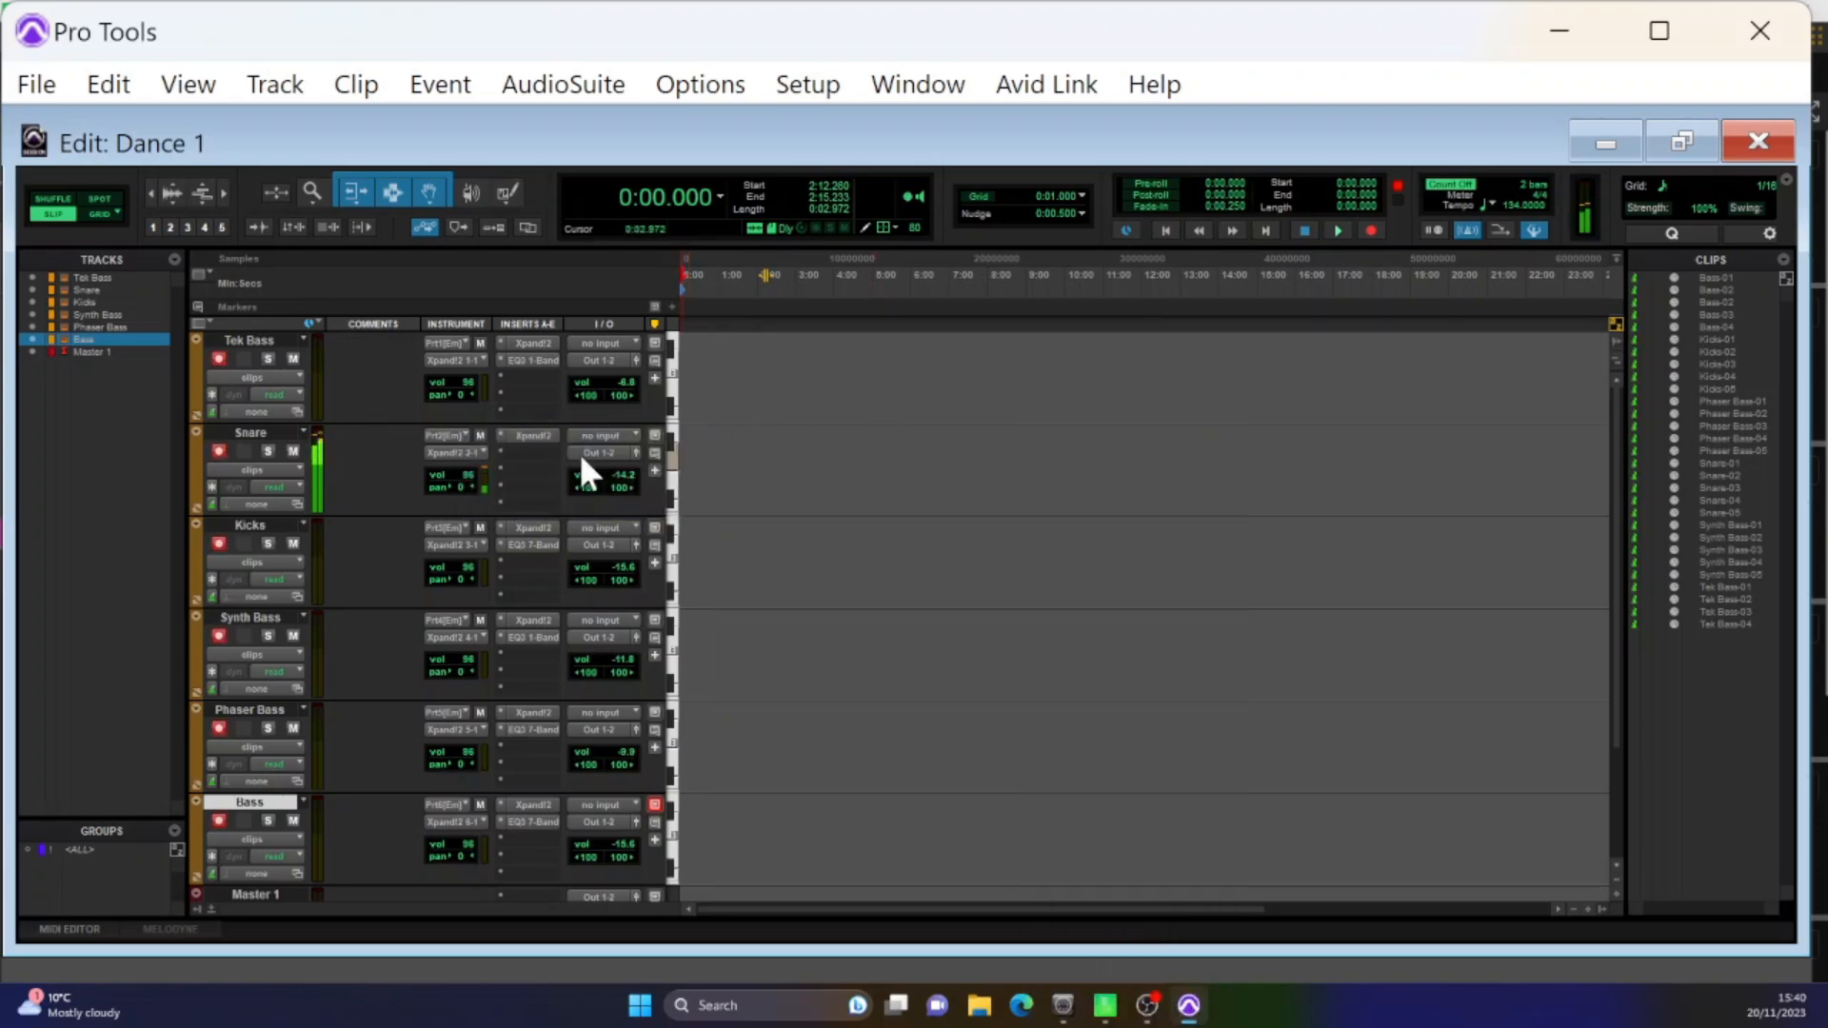
- Inspect the Snare track's Xpand!2 instrument, close it, and return to Chordwalk
{"action": "left_click", "coordinate": [522, 436]}
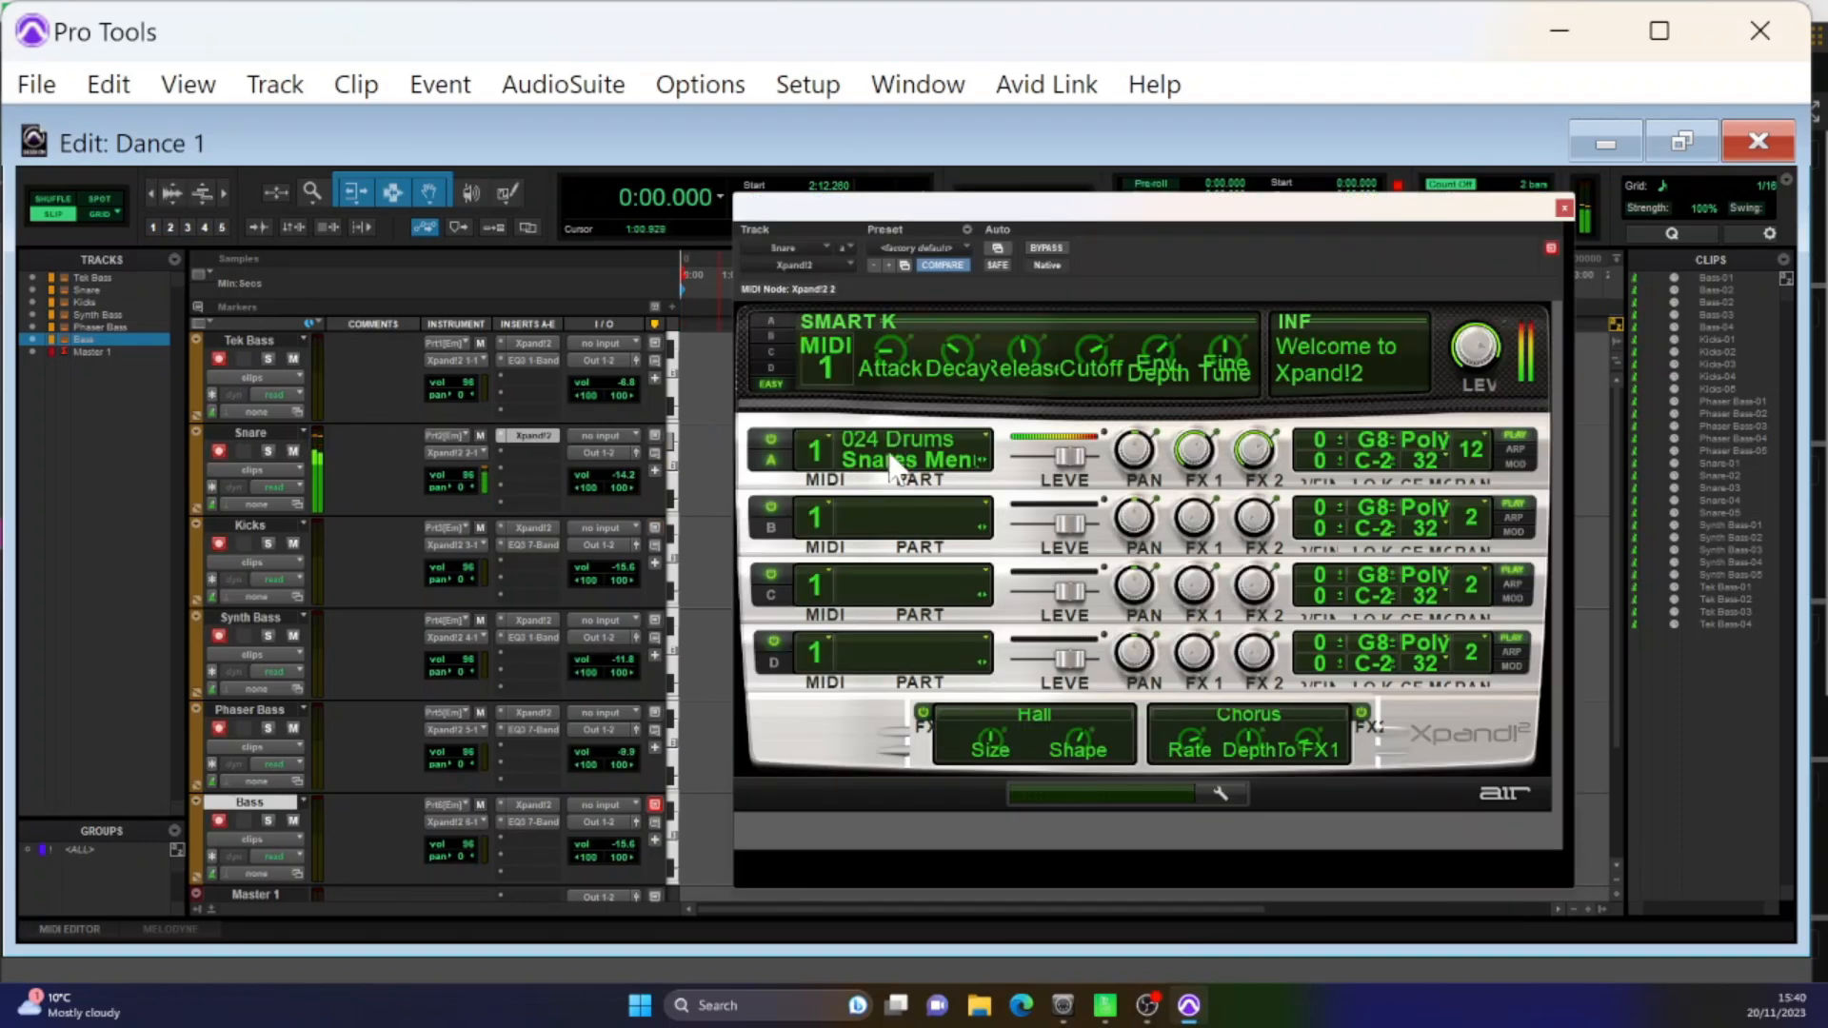
{"action": "left_click", "coordinate": [1563, 207]}
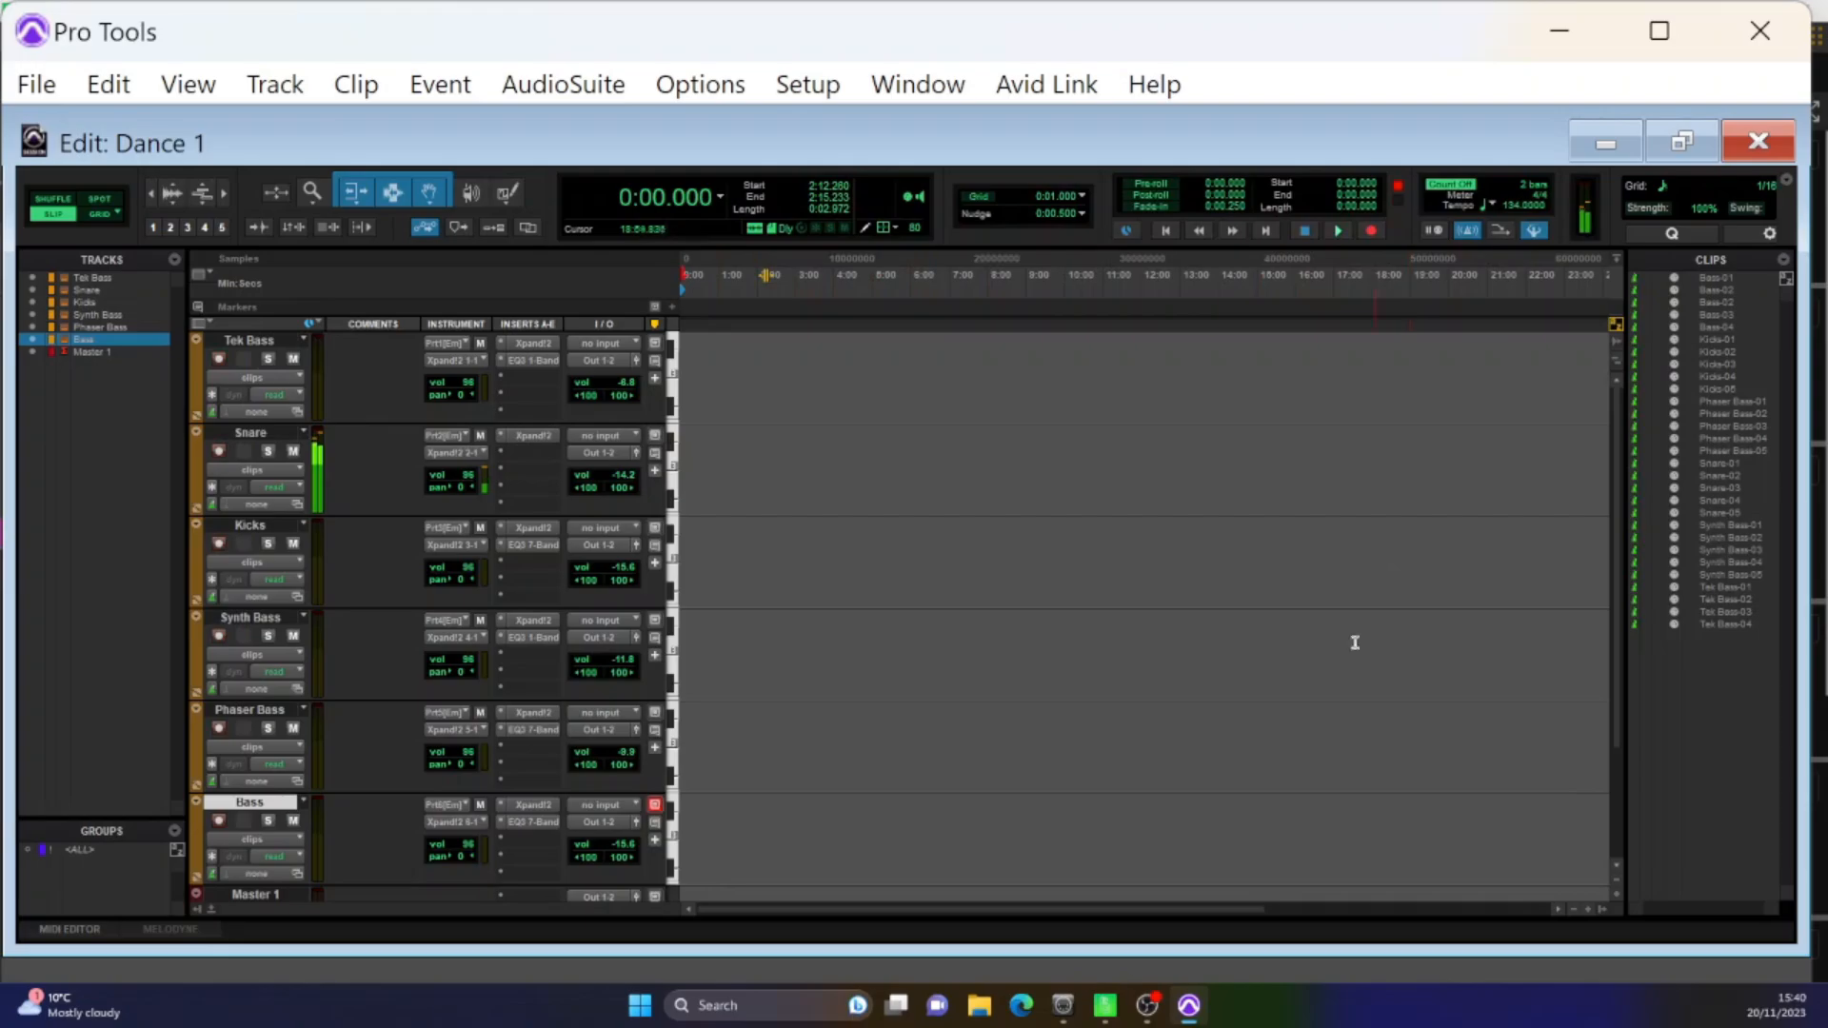
{"action": "left_click", "coordinate": [1102, 1007]}
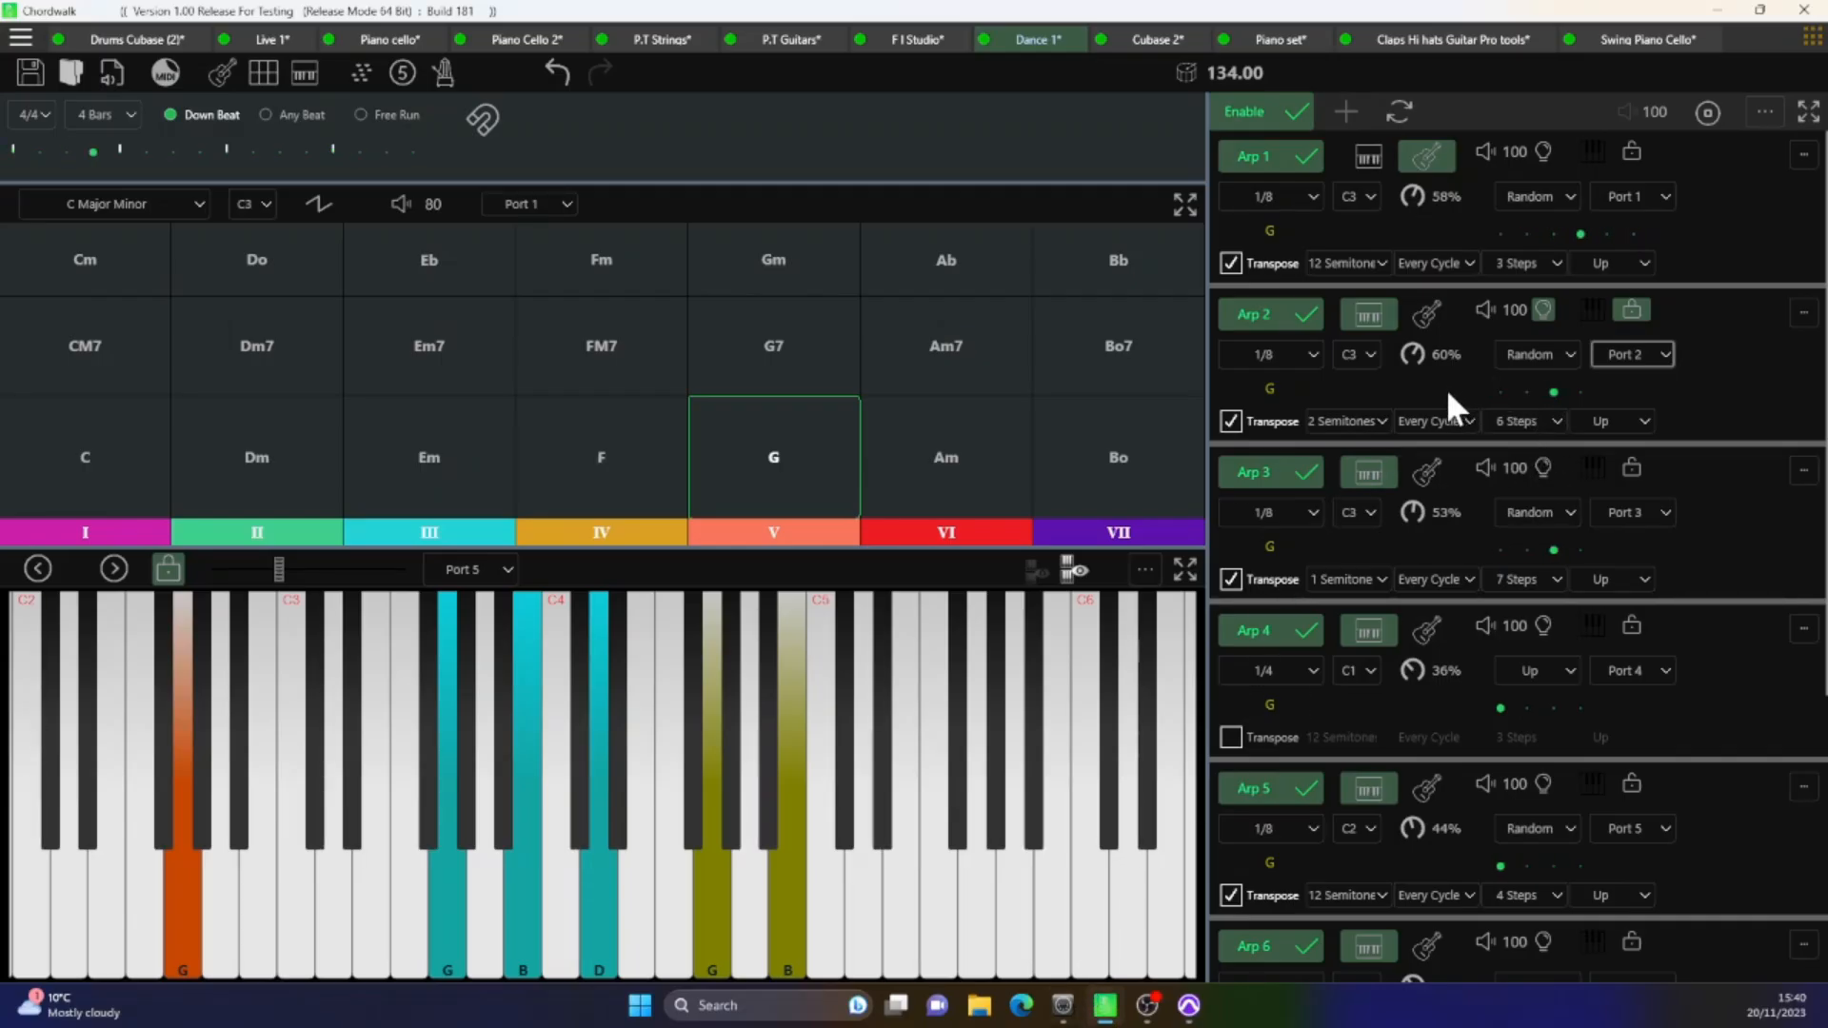
- Set Arp 2's transposition to 1 semitone over 2 steps and play the F chord
{"action": "left_click", "coordinate": [1384, 415]}
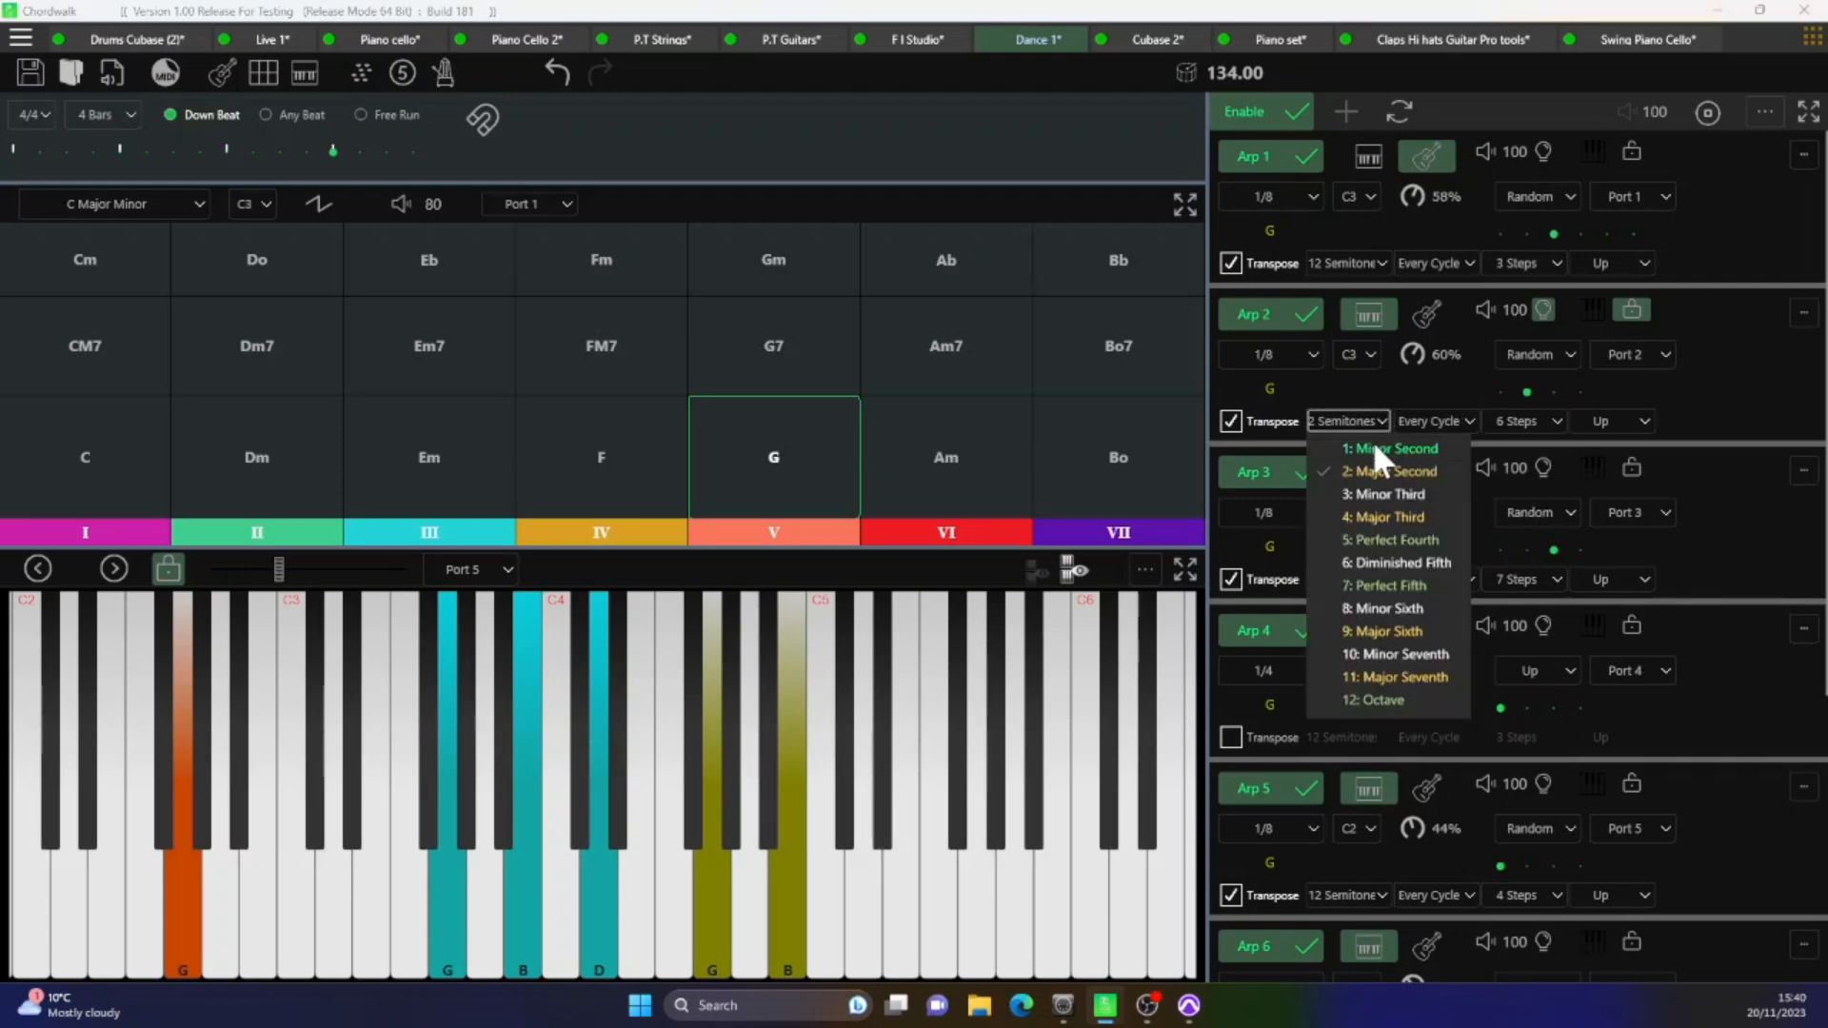
{"action": "left_click", "coordinate": [1372, 447]}
{"action": "left_click", "coordinate": [604, 459]}
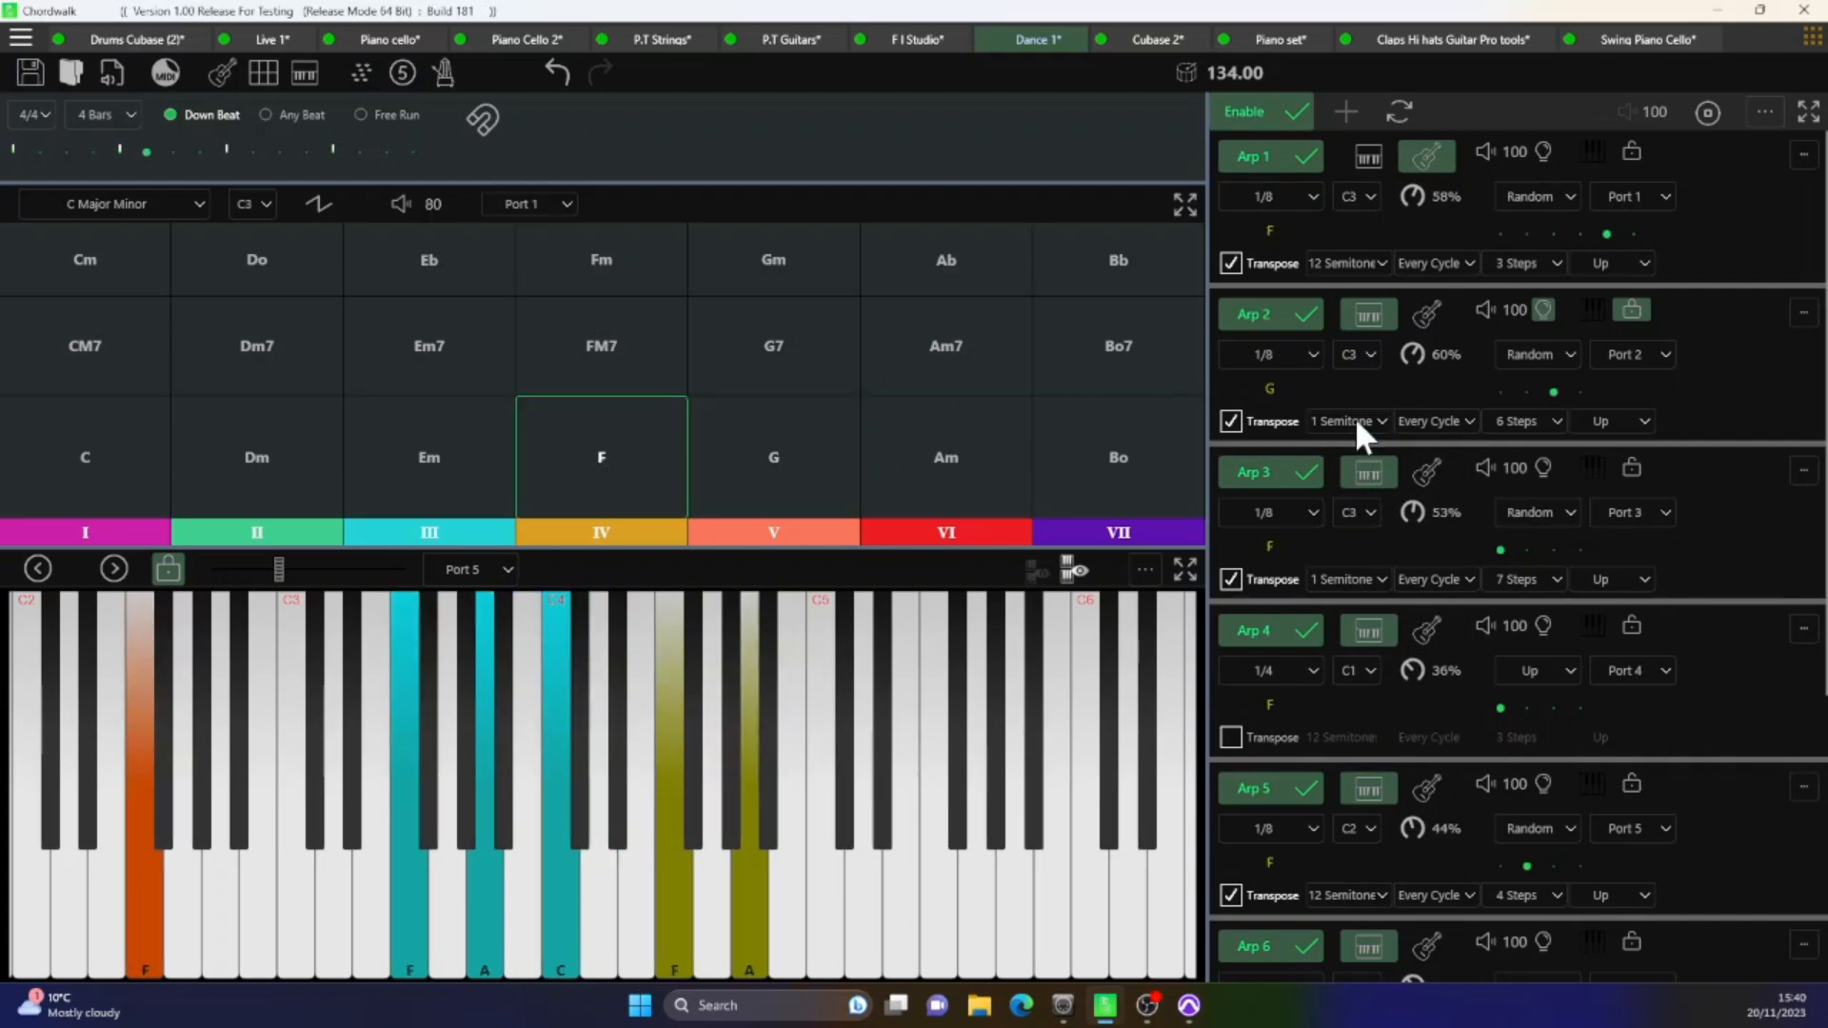
{"action": "left_click", "coordinate": [1552, 415]}
{"action": "left_click", "coordinate": [1538, 470]}
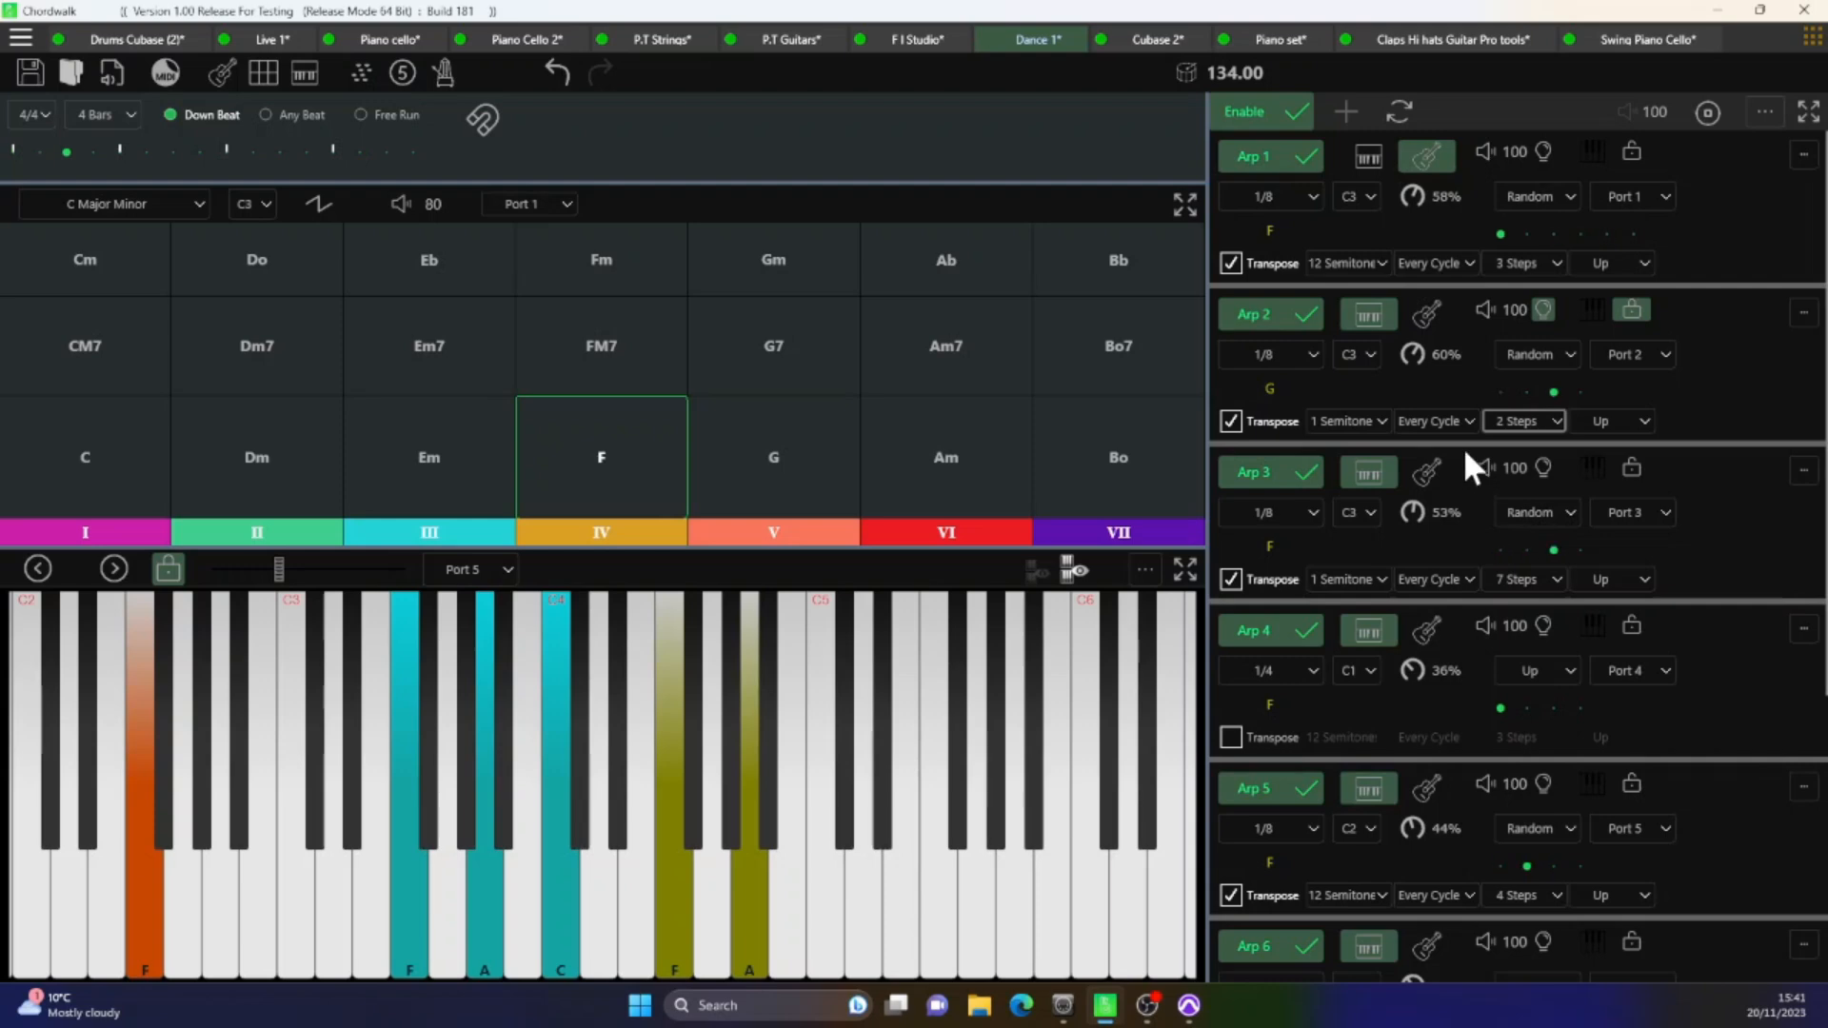
- Try Arp 2 at octave C2 and set its octave back to C3
{"action": "left_click", "coordinate": [1367, 354]}
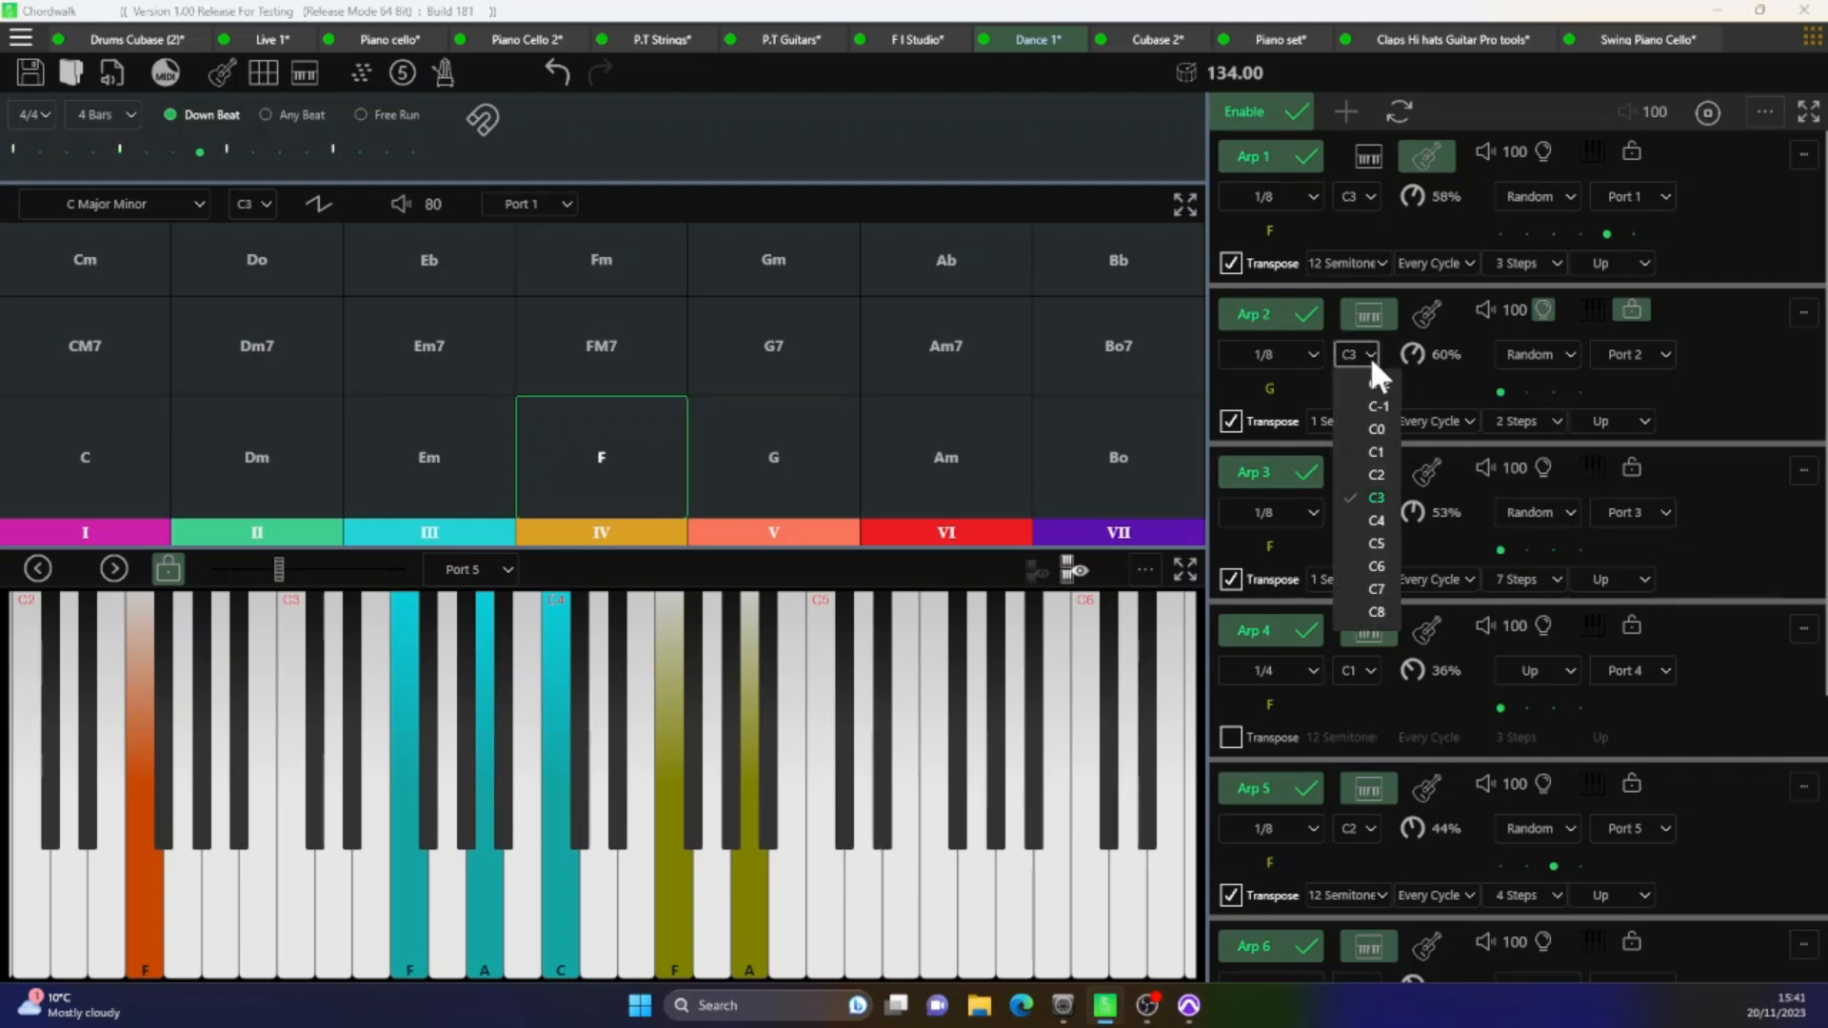
{"action": "left_click", "coordinate": [1371, 473]}
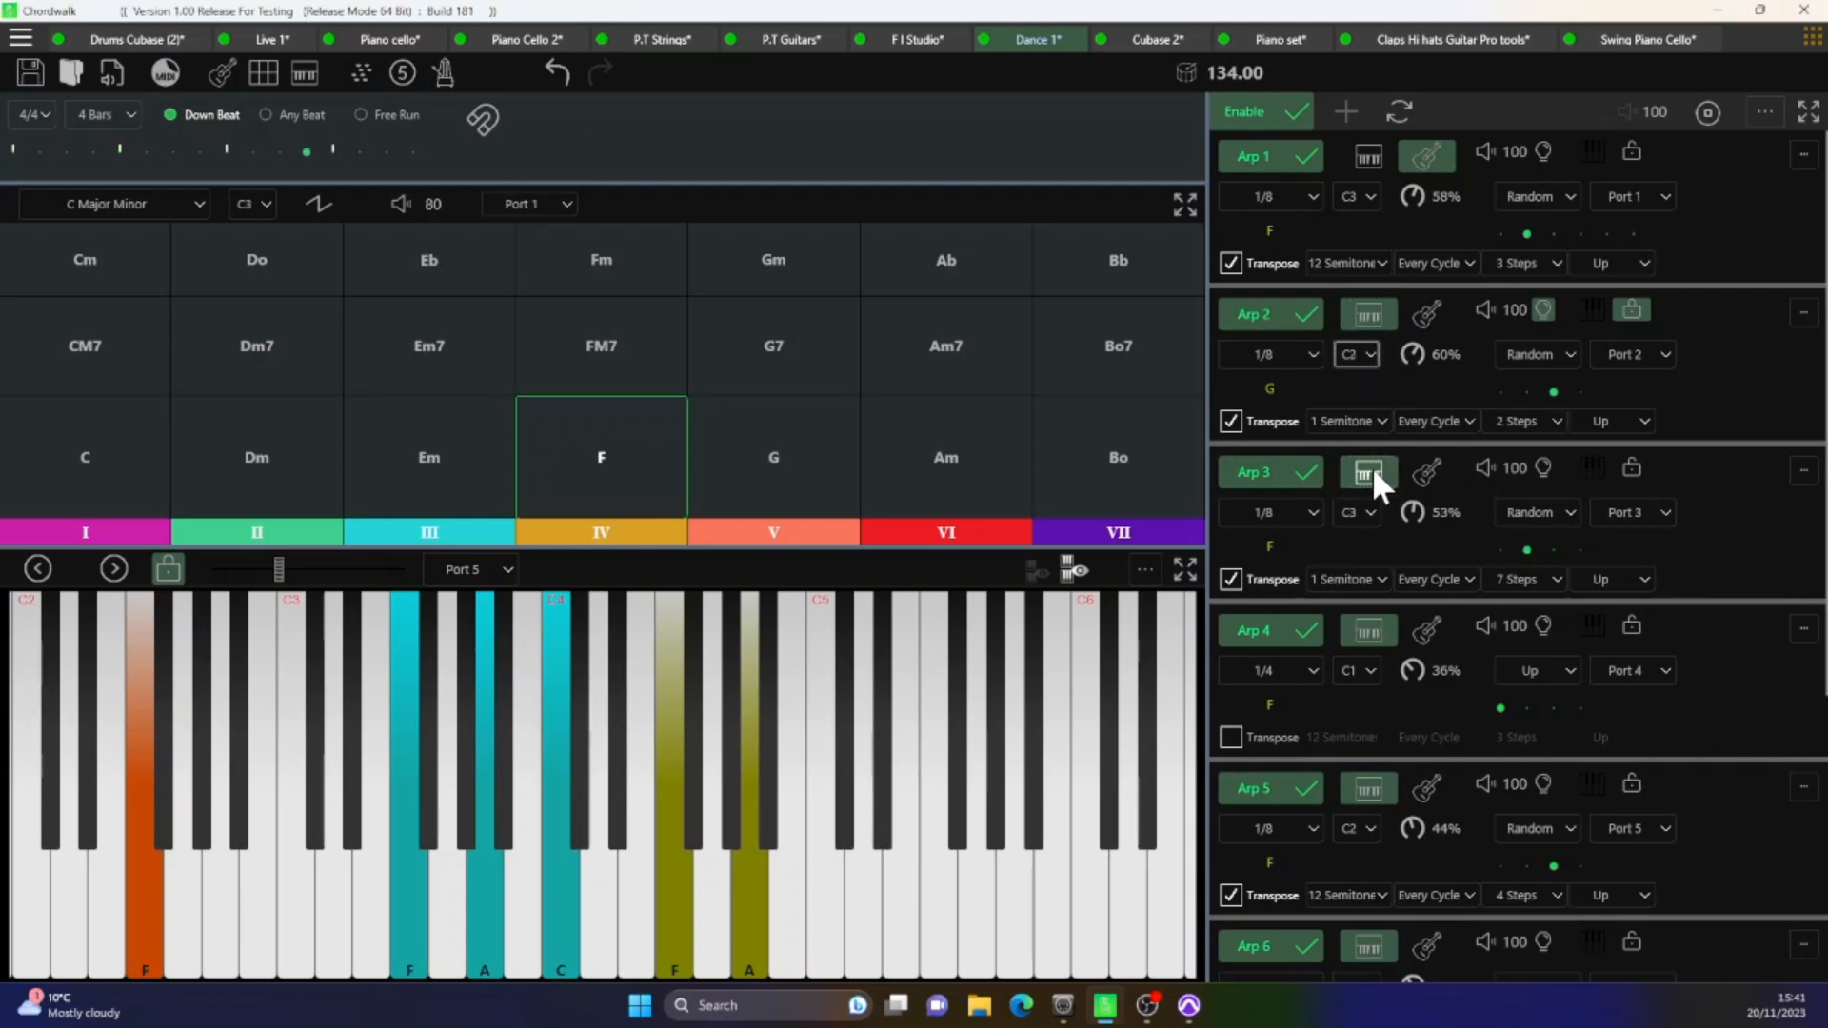
{"action": "left_click", "coordinate": [1369, 355]}
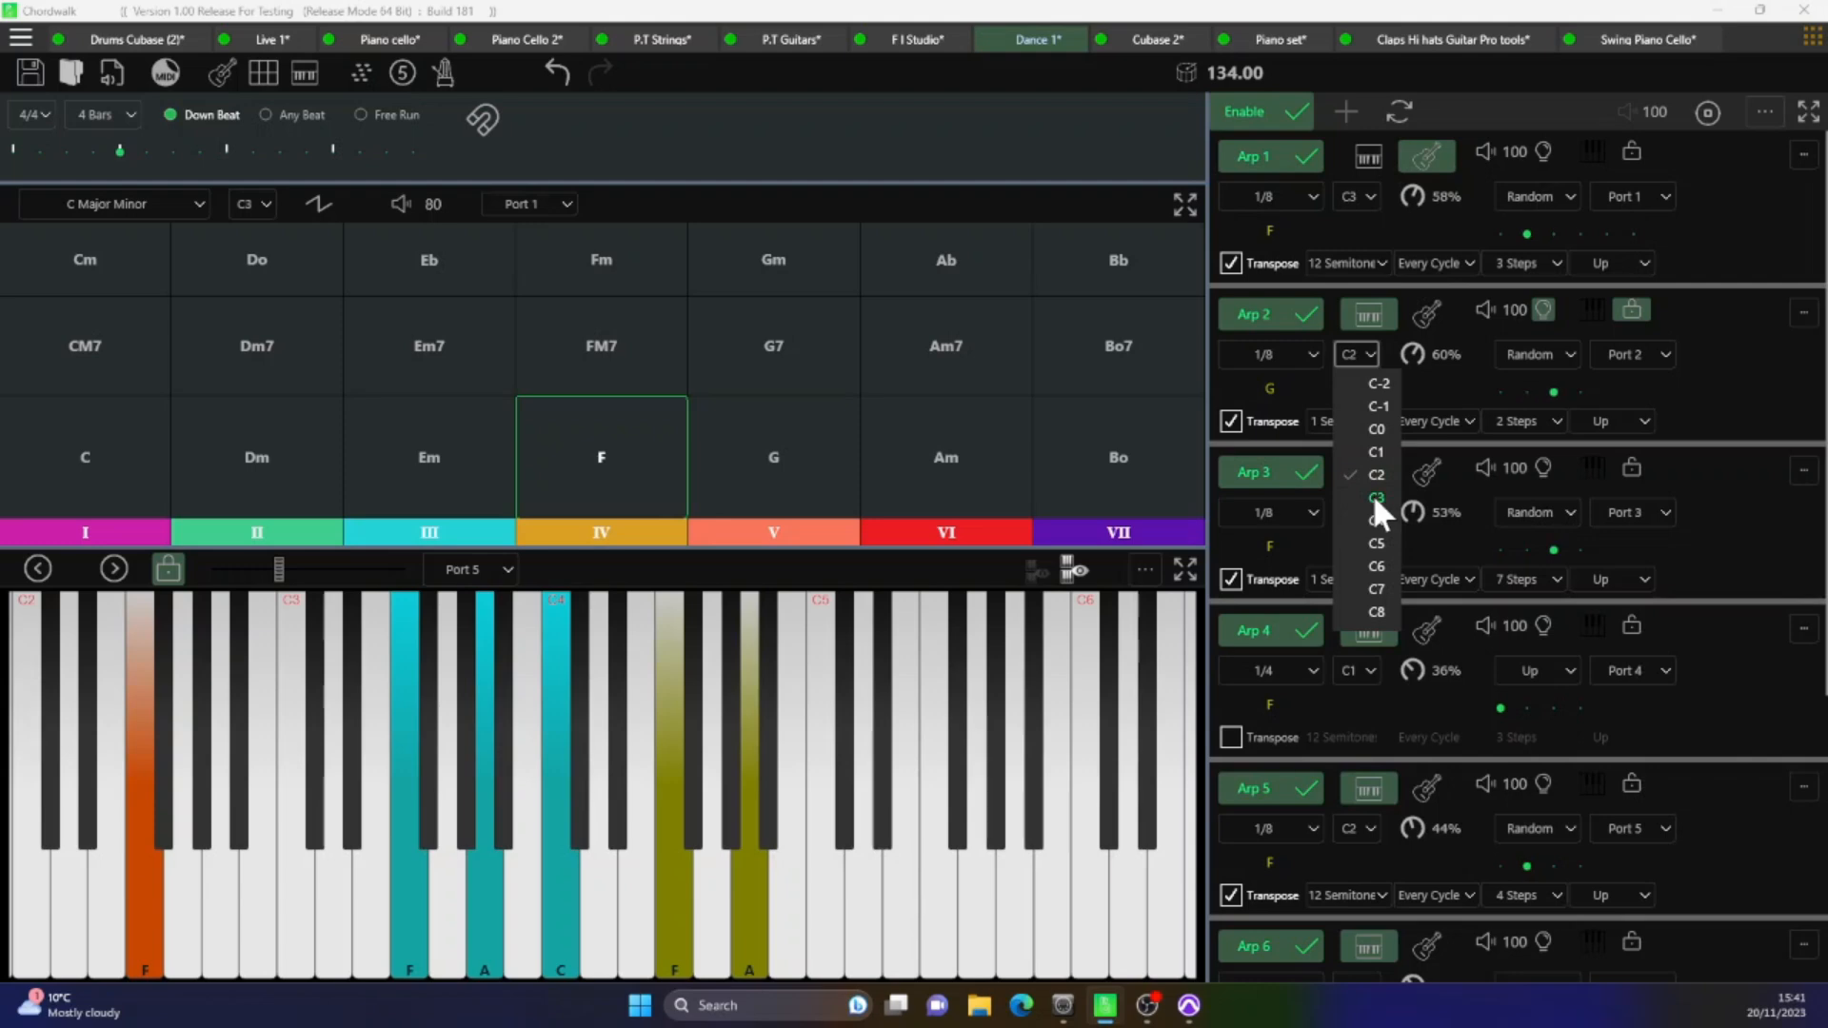
{"action": "left_click", "coordinate": [1373, 493]}
- Set Arp 2's length percentage to 50% and its transposition to 3 semitones
{"action": "mouse_move", "coordinate": [1406, 349]}
{"action": "left_mouse_down"}
{"action": "mouse_move", "coordinate": [1390, 481]}
{"action": "mouse_move", "coordinate": [1418, 356]}
{"action": "left_mouse_up"}
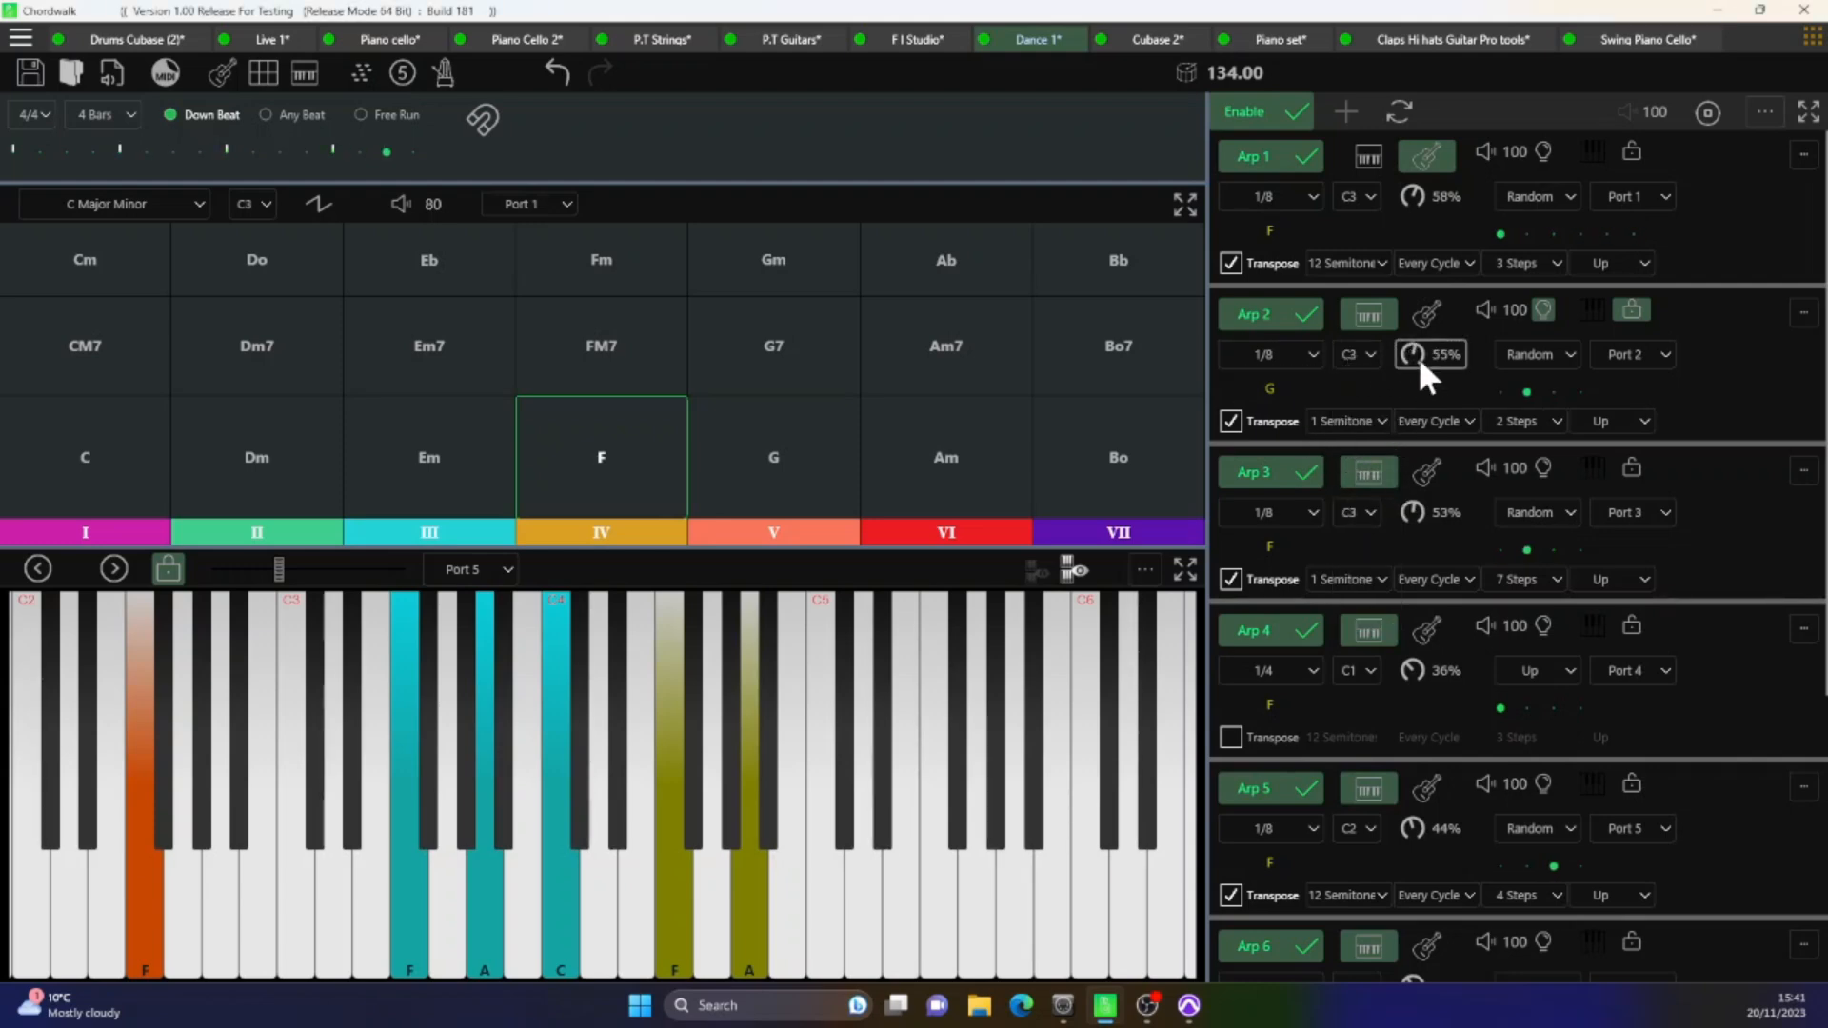
{"action": "left_click", "coordinate": [1376, 419]}
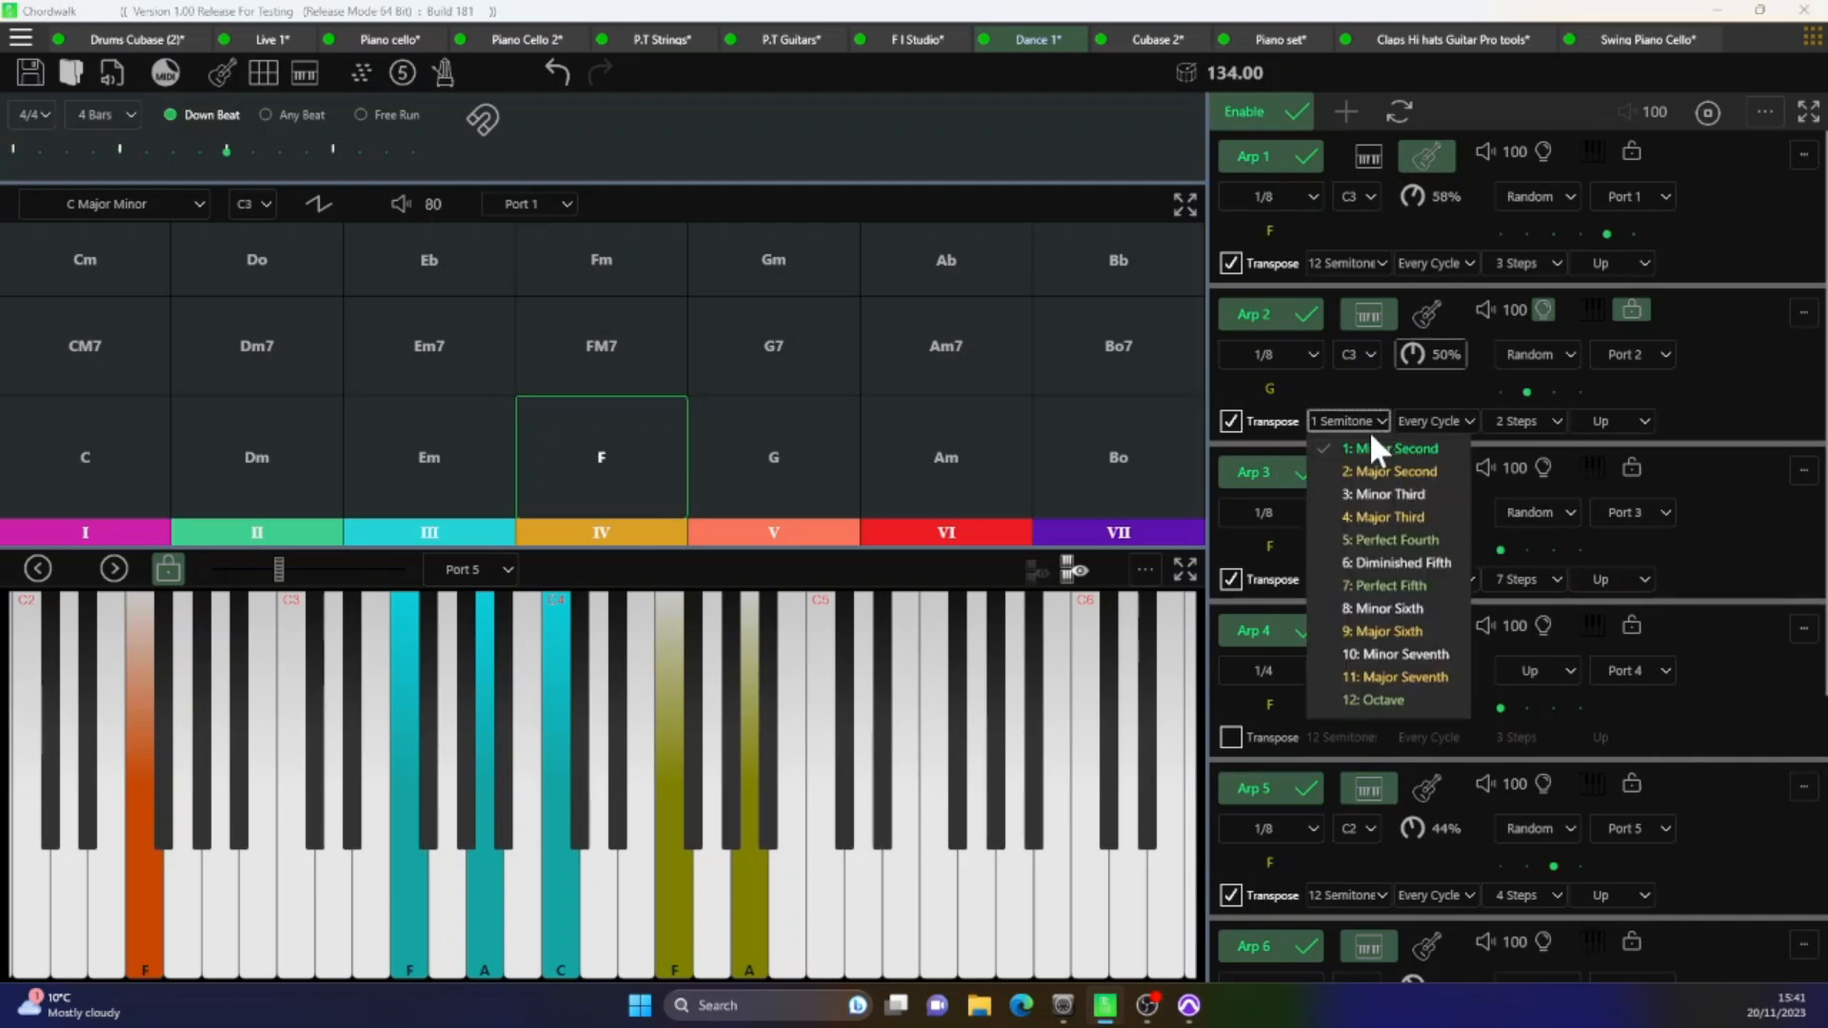
{"action": "left_click", "coordinate": [1361, 495]}
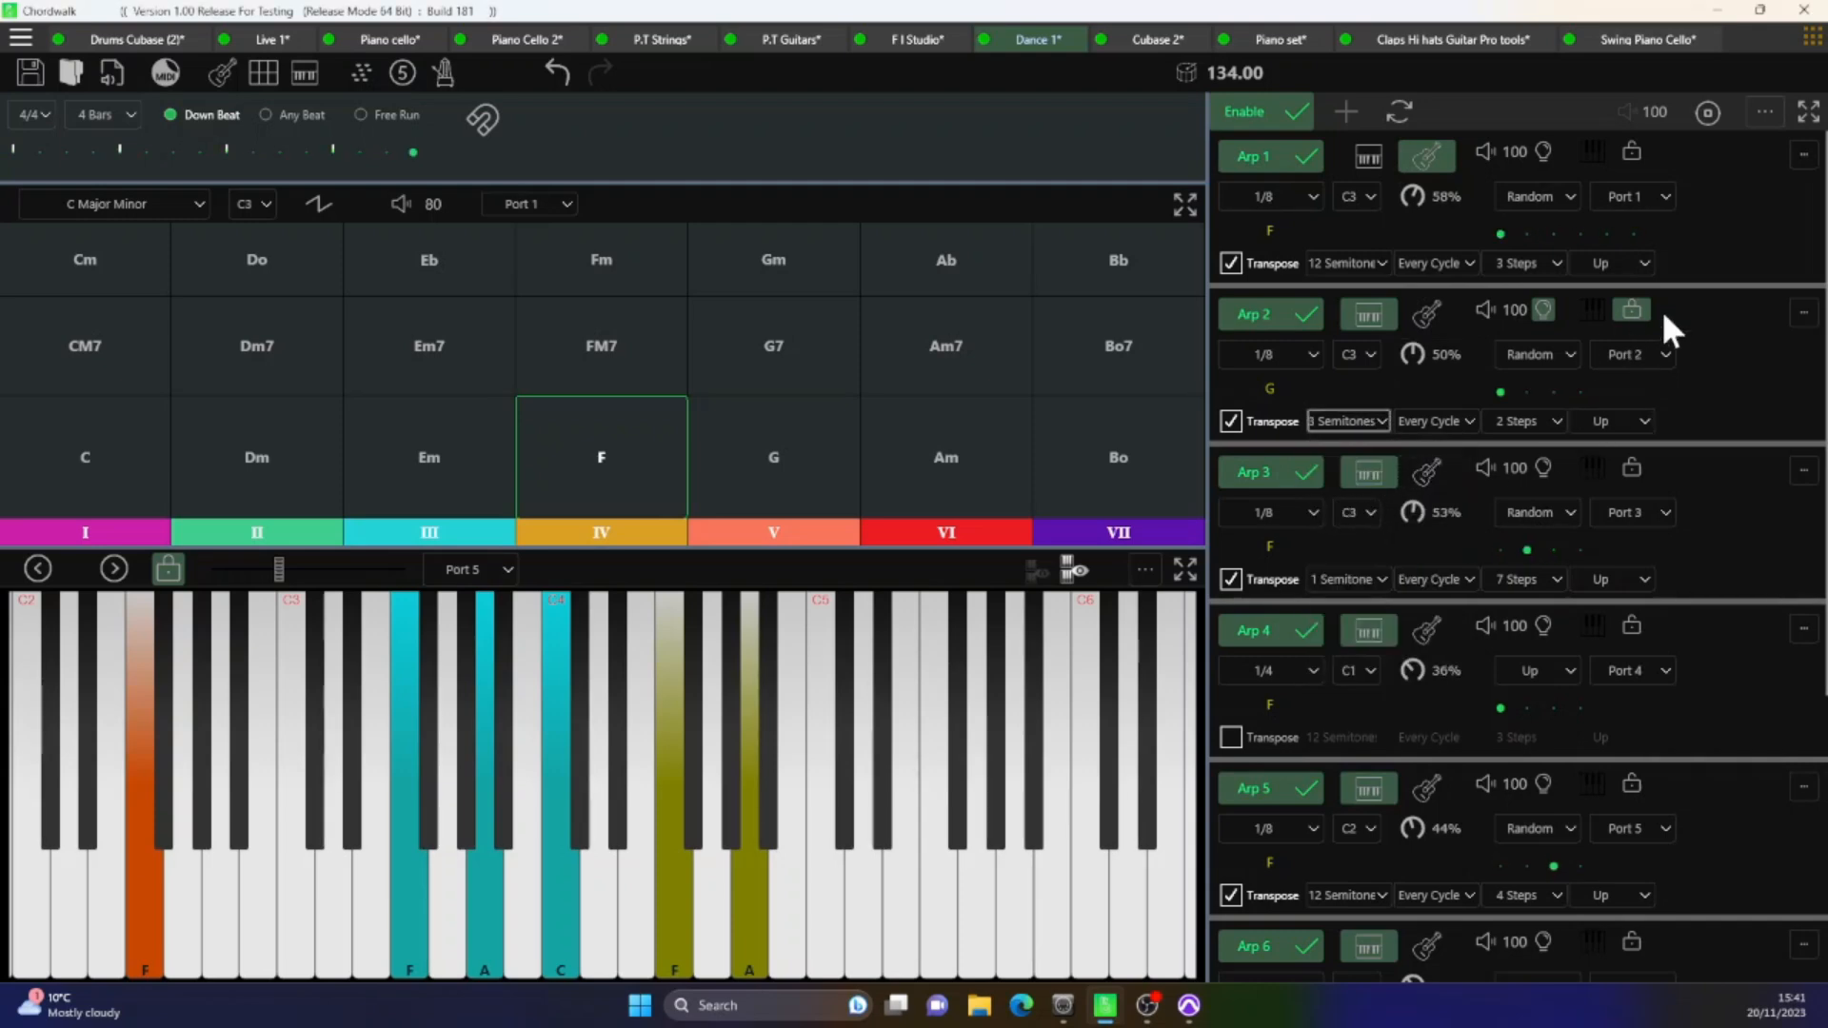
- Play the G chord, set Arp 2's transposition to 7 steps, and play the C and Ab chords
{"action": "left_click", "coordinate": [774, 449]}
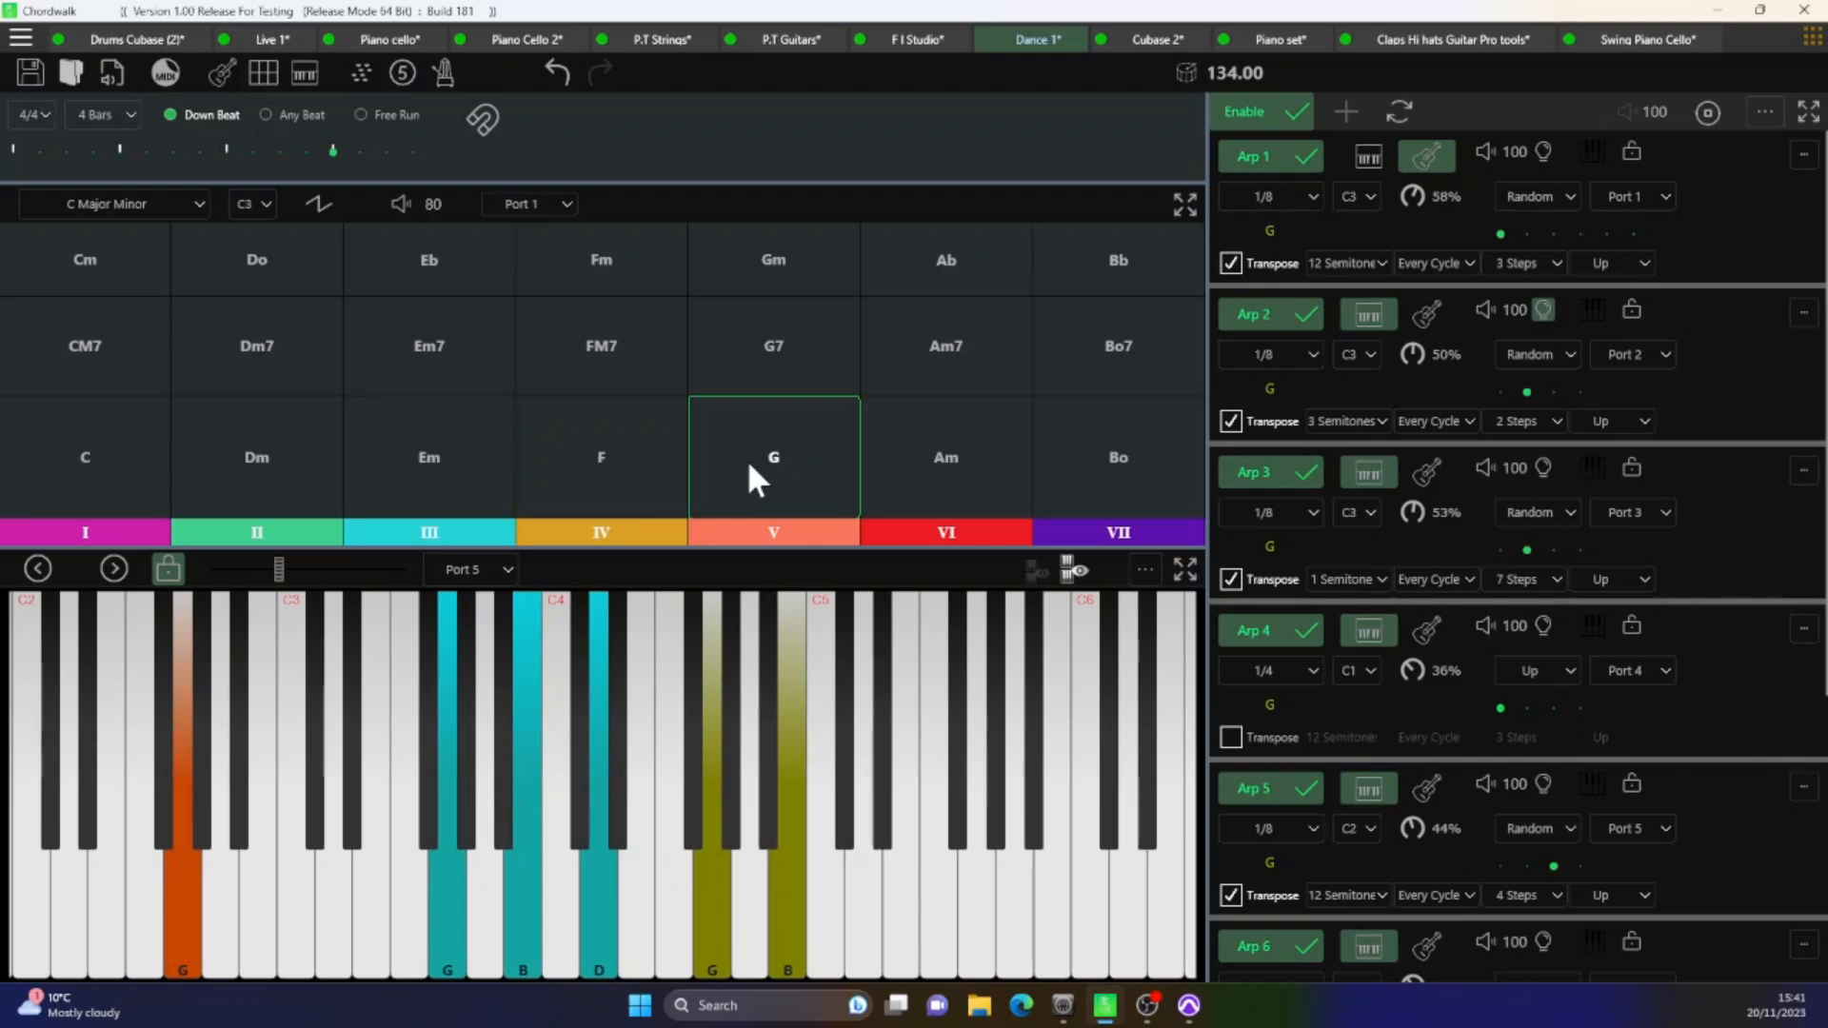
{"action": "left_click", "coordinate": [1549, 422]}
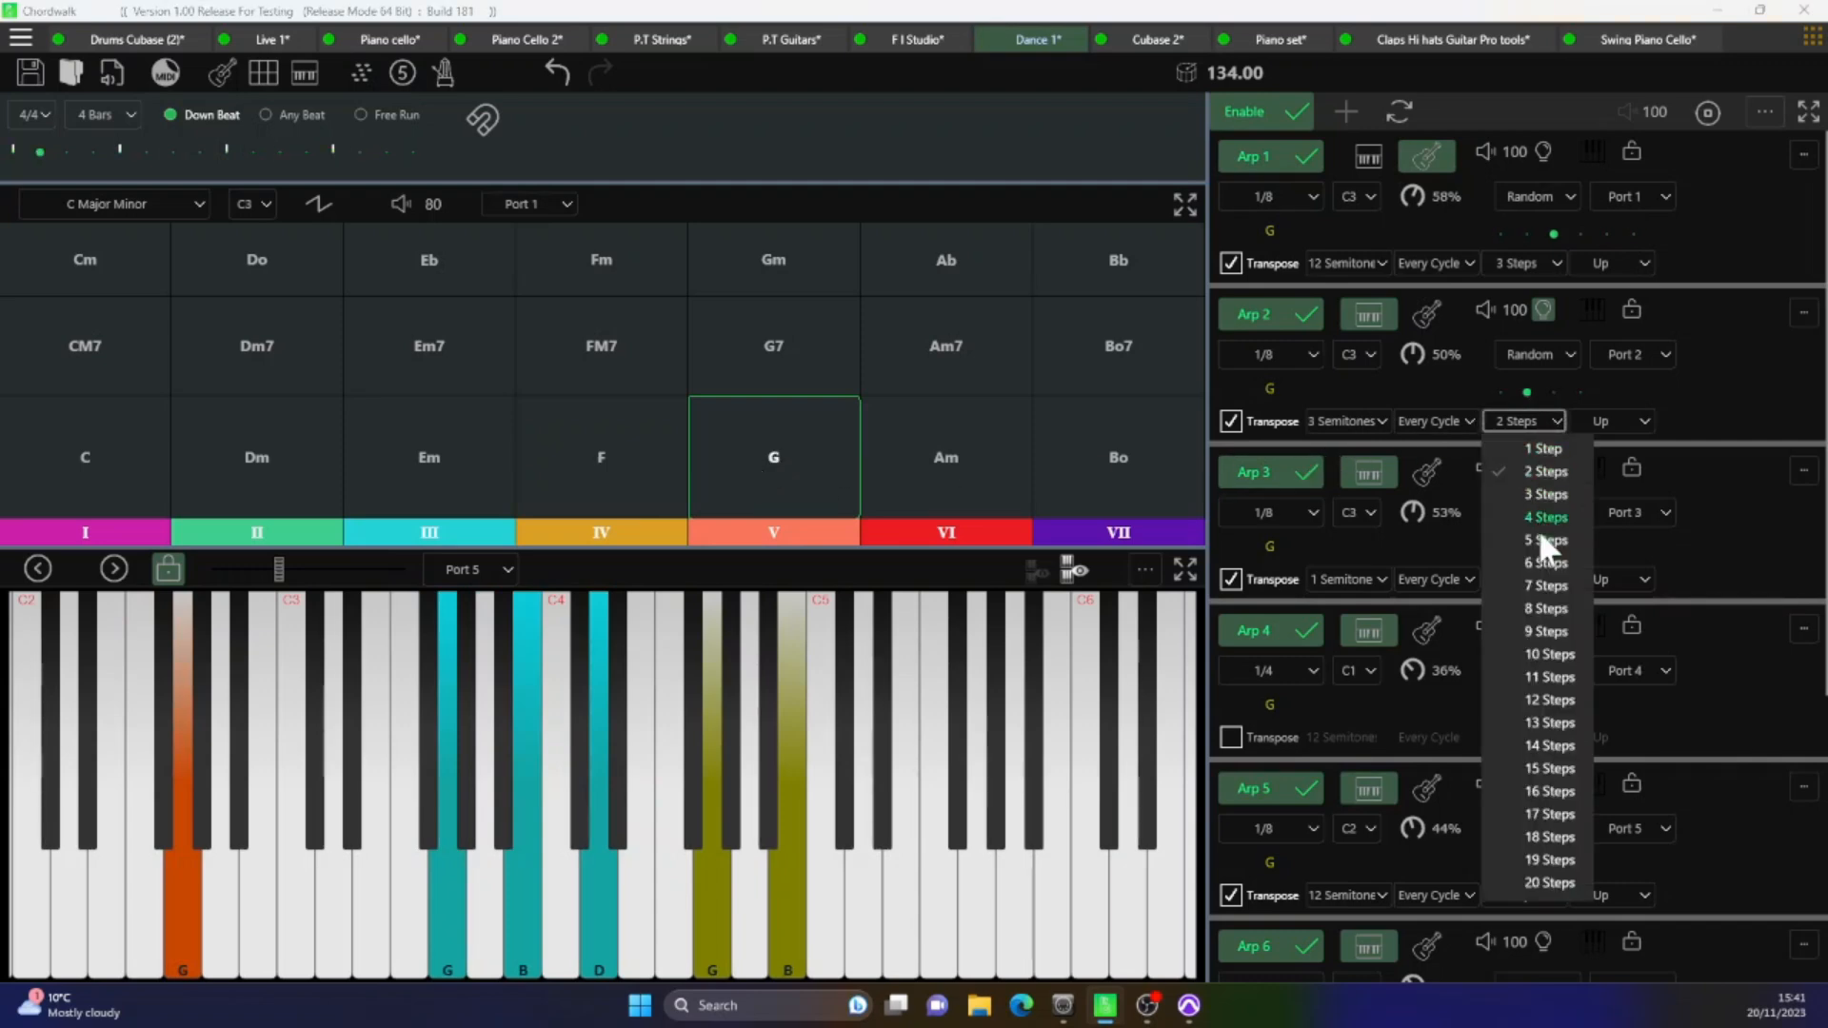
{"action": "left_click", "coordinate": [1532, 585]}
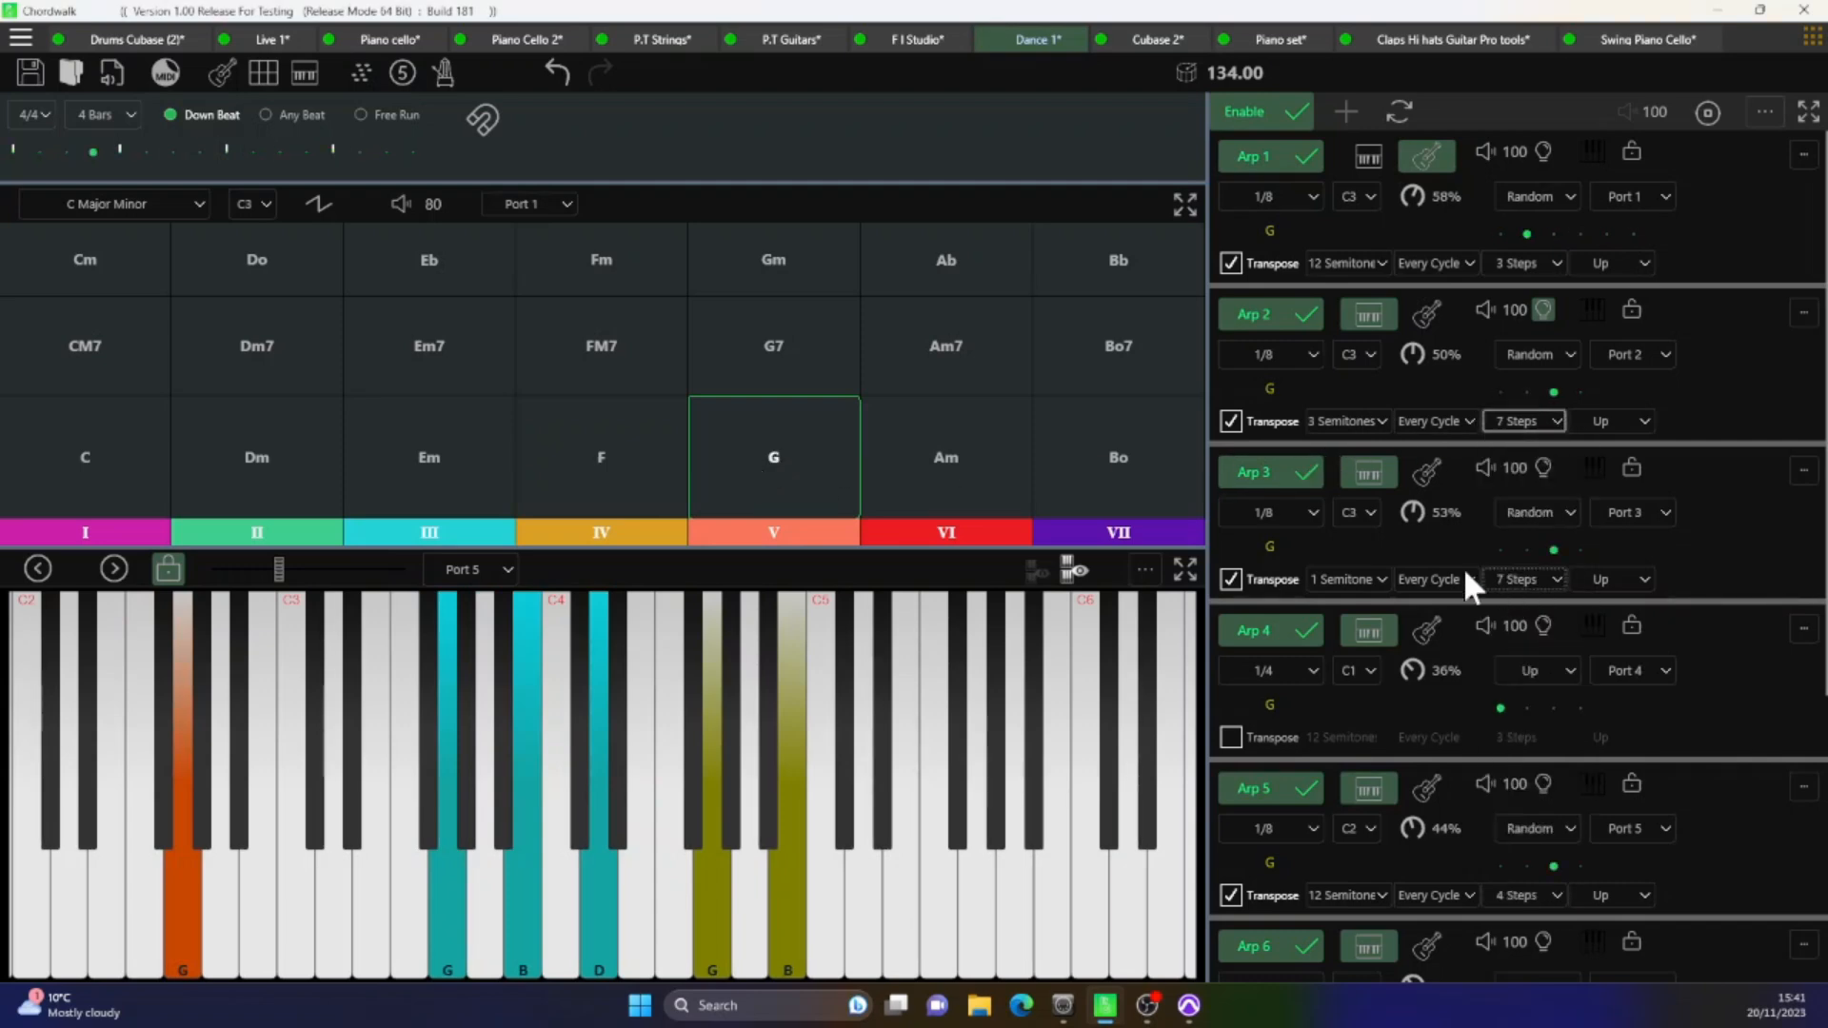
{"action": "left_click", "coordinate": [87, 454]}
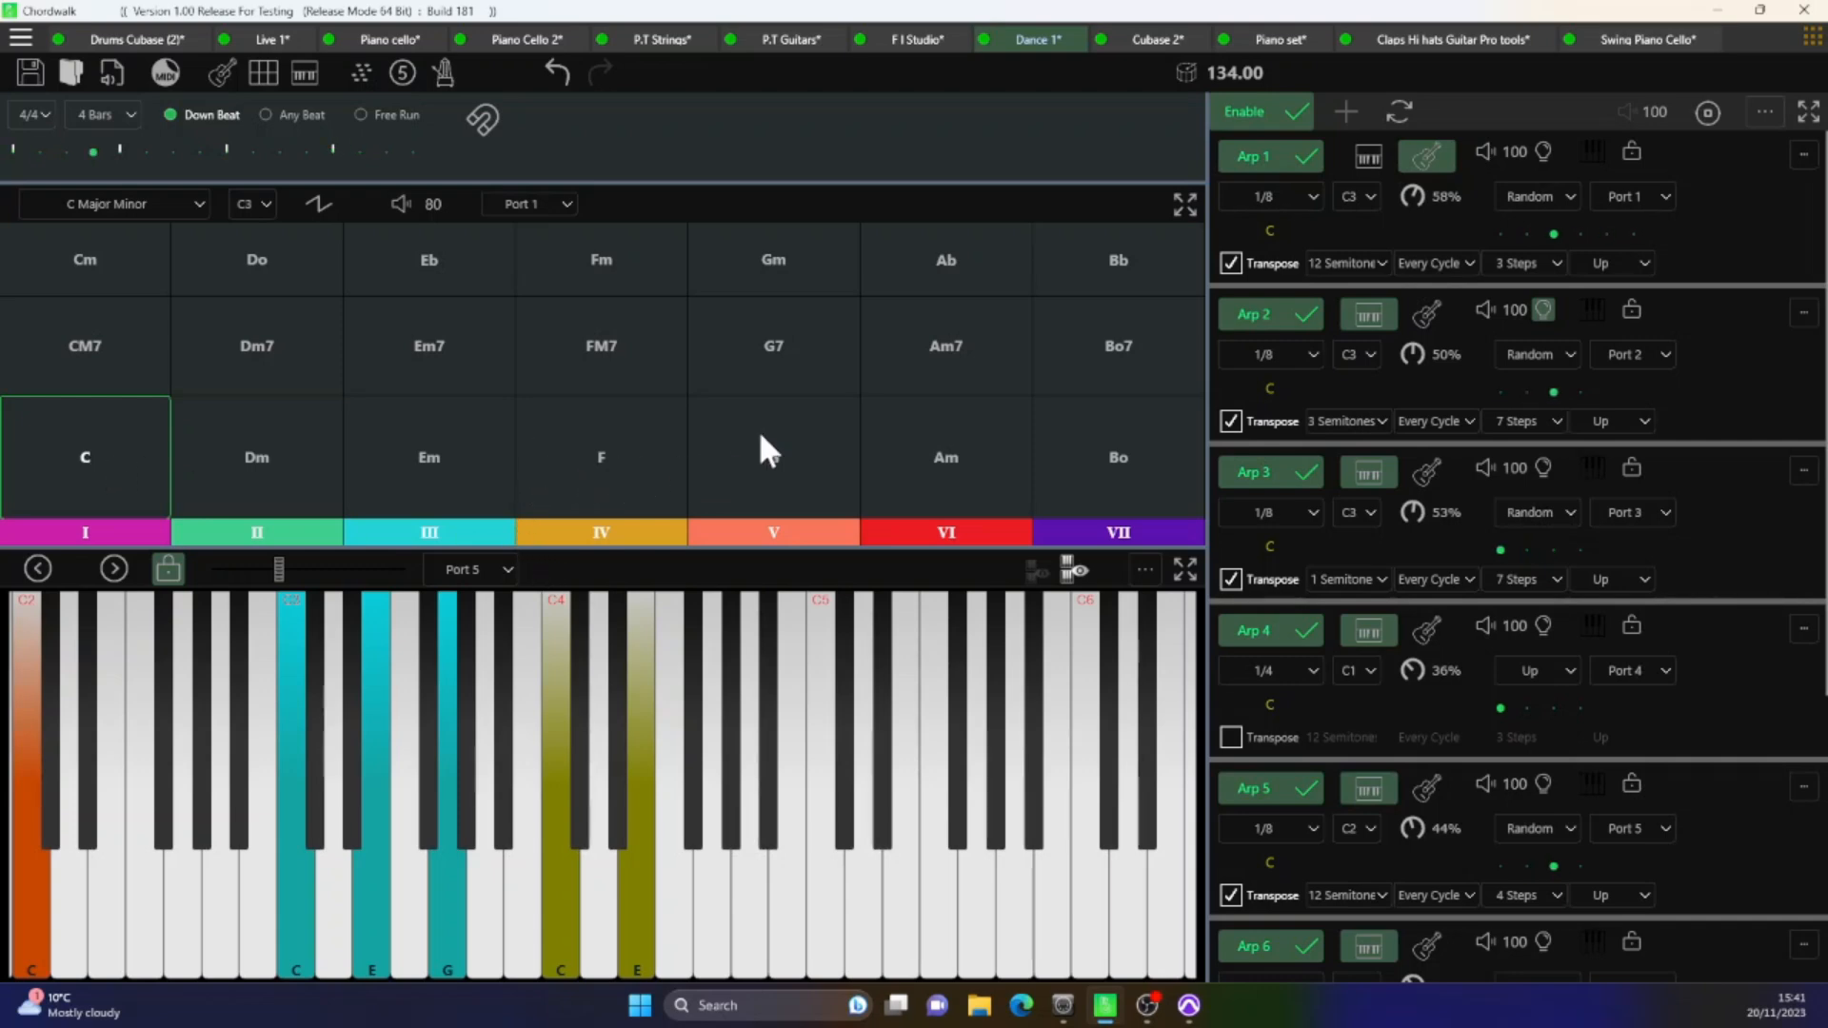
{"action": "left_click", "coordinate": [958, 247]}
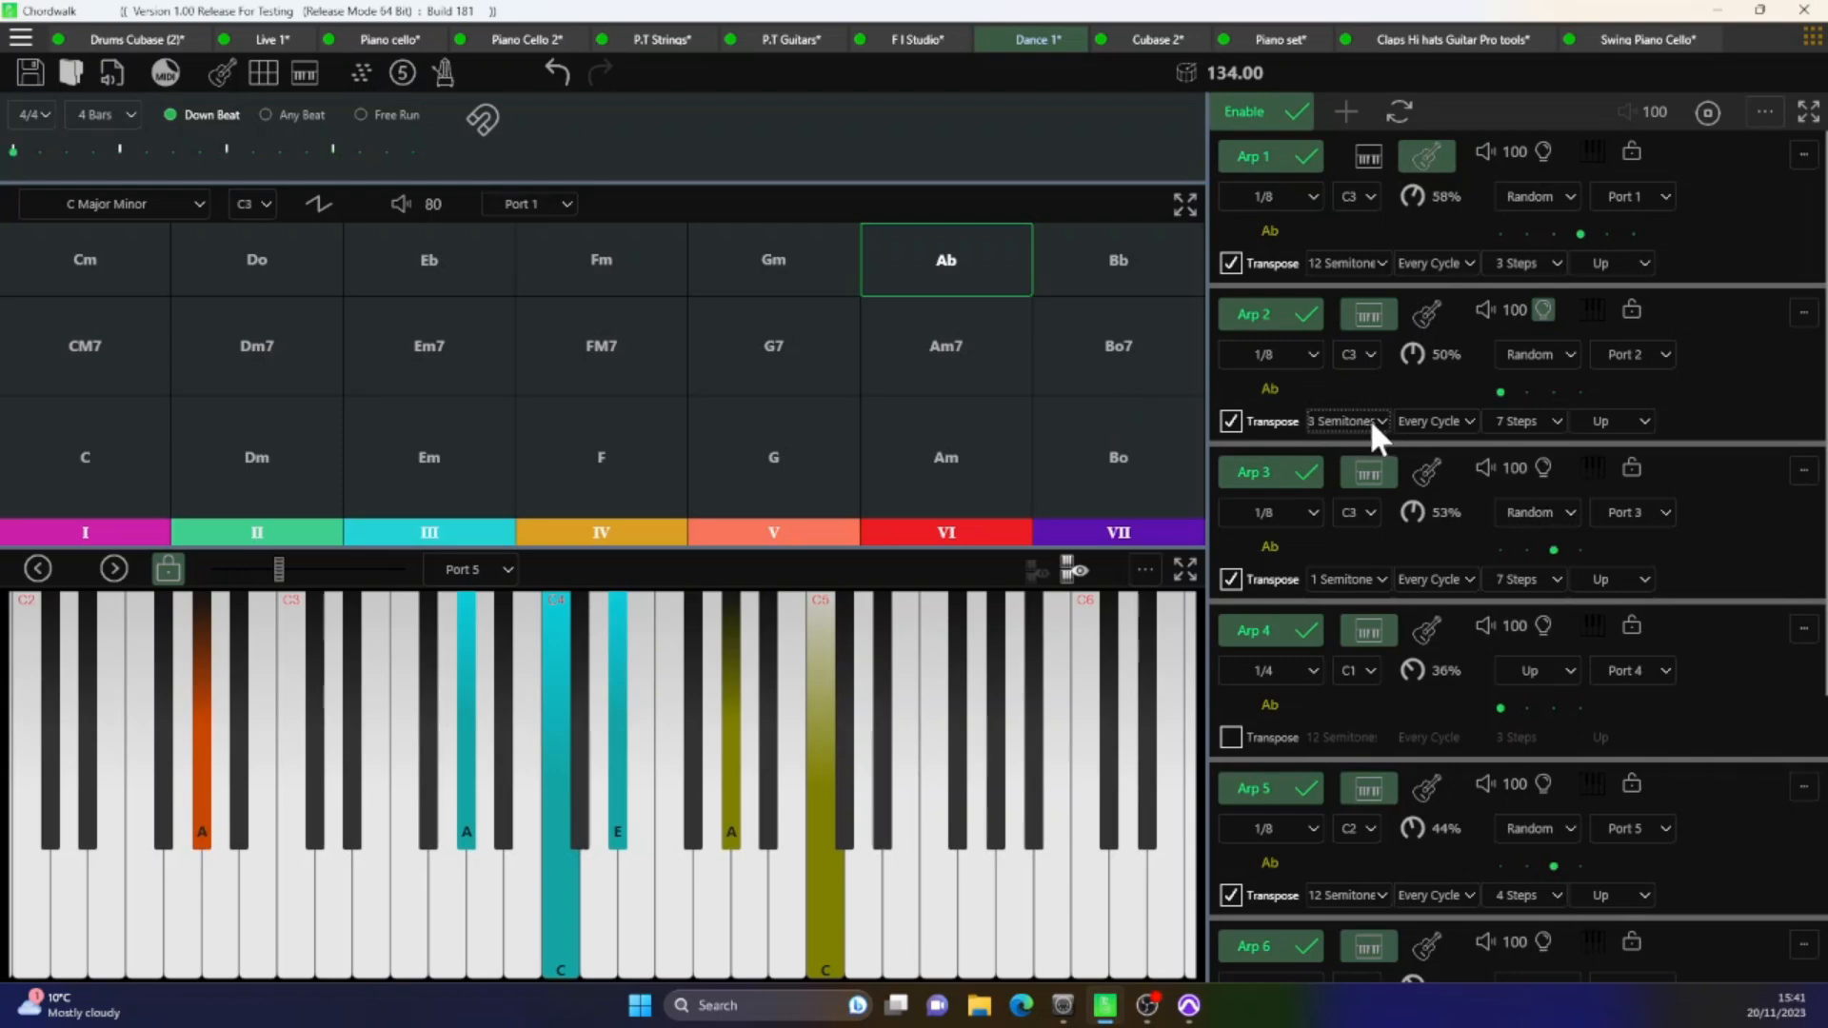
- Add three sub-notes to the first note in Arp 2's Ab note settings and set Arp 2's transposition to 1 semitone
{"action": "left_click", "coordinate": [1268, 390]}
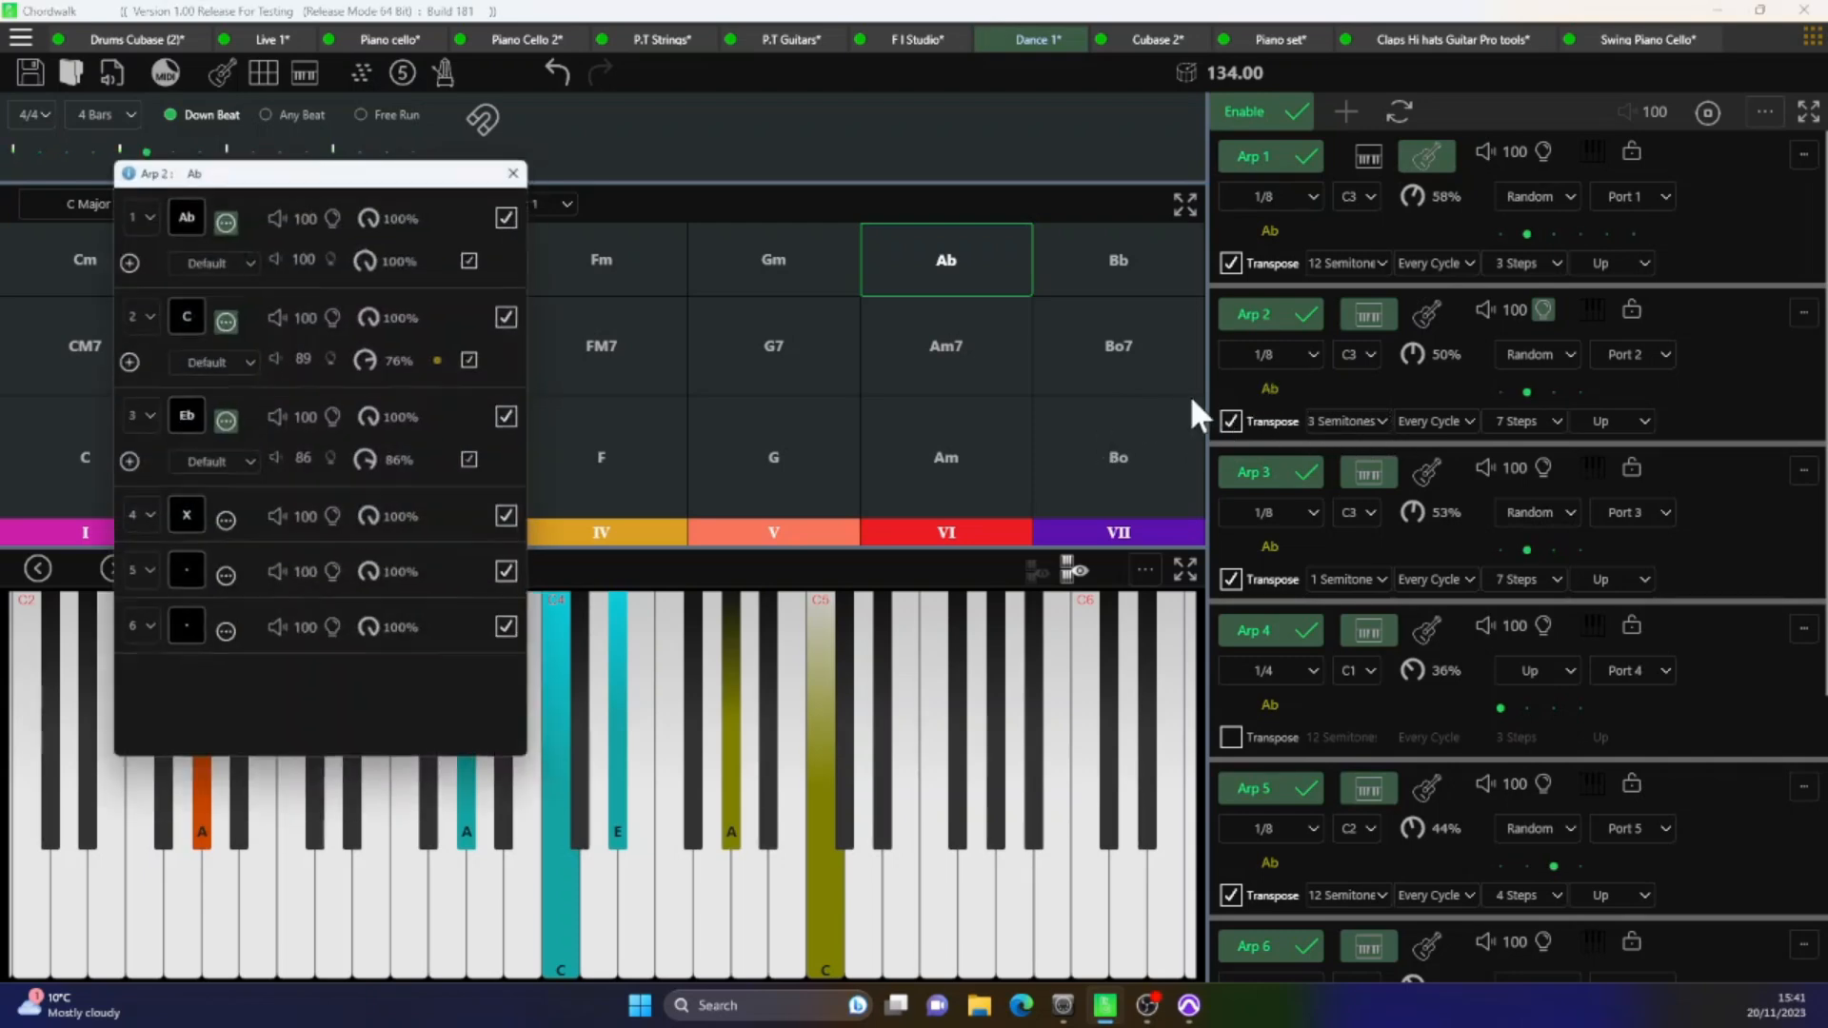
{"action": "left_click", "coordinate": [131, 268]}
{"action": "left_click", "coordinate": [1372, 428]}
{"action": "left_click", "coordinate": [1358, 447]}
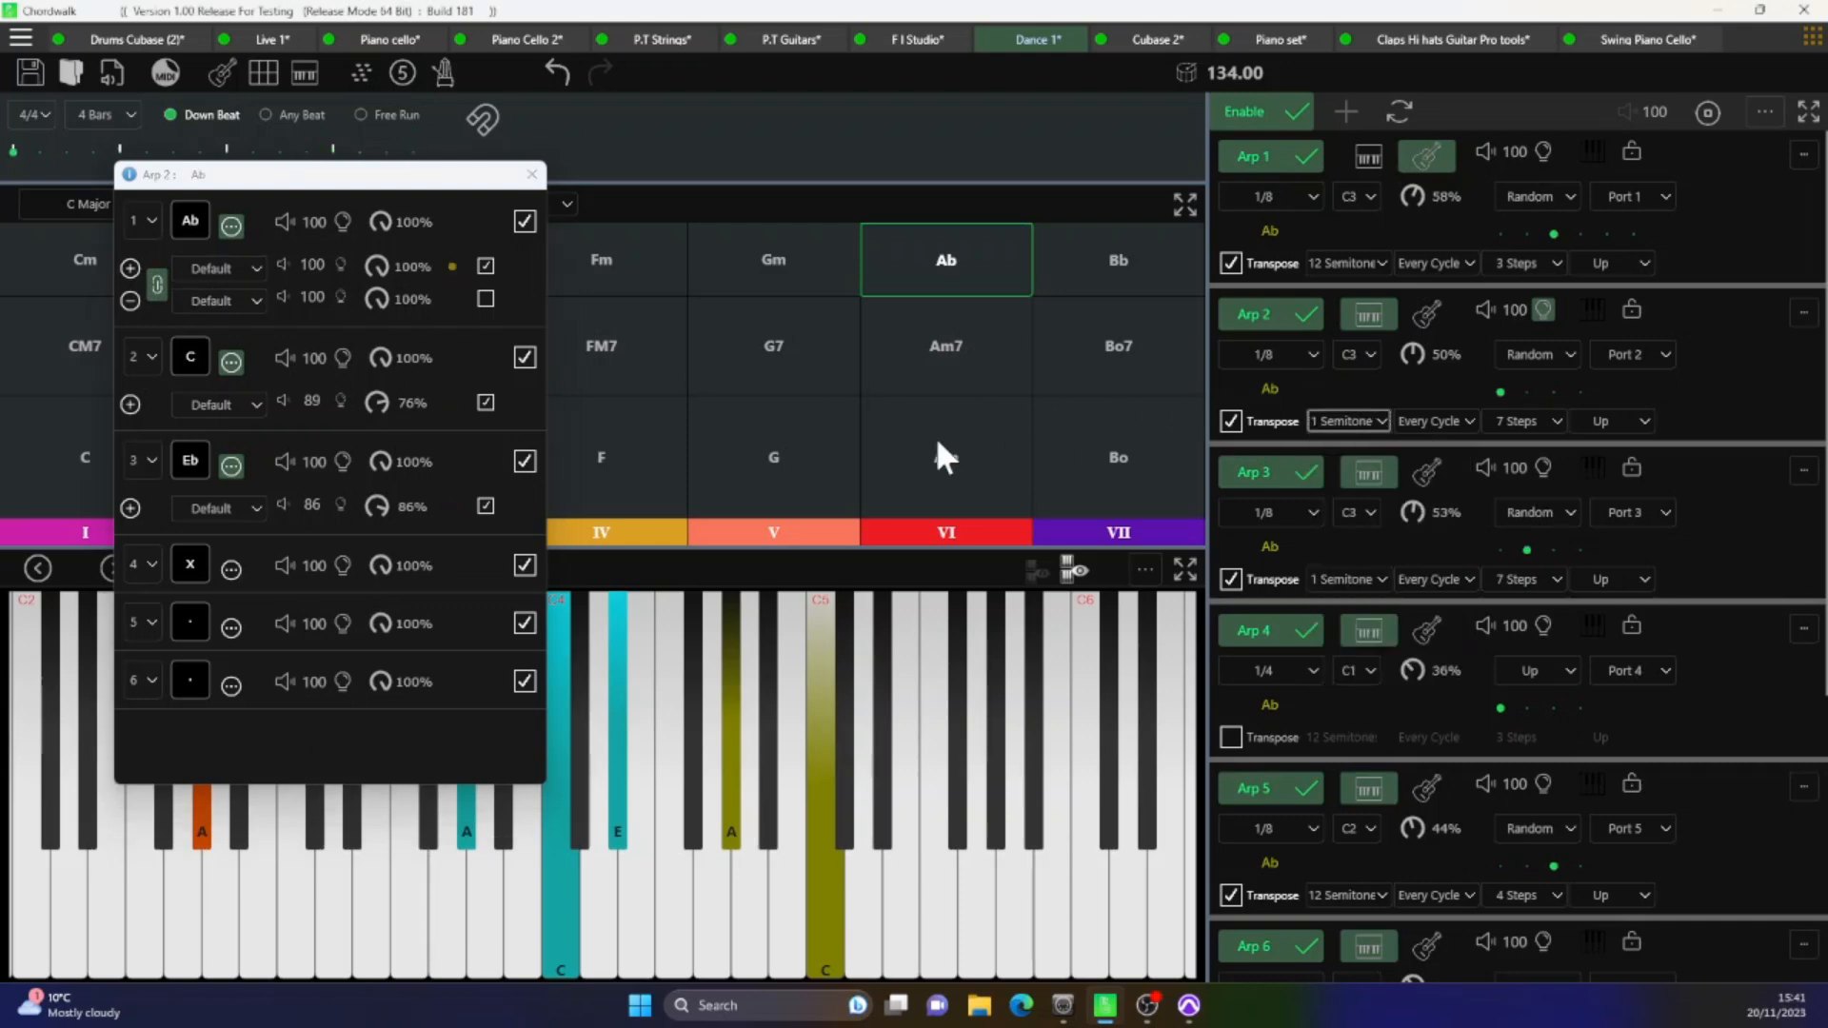
{"action": "left_click", "coordinate": [130, 267]}
{"action": "left_click", "coordinate": [130, 267]}
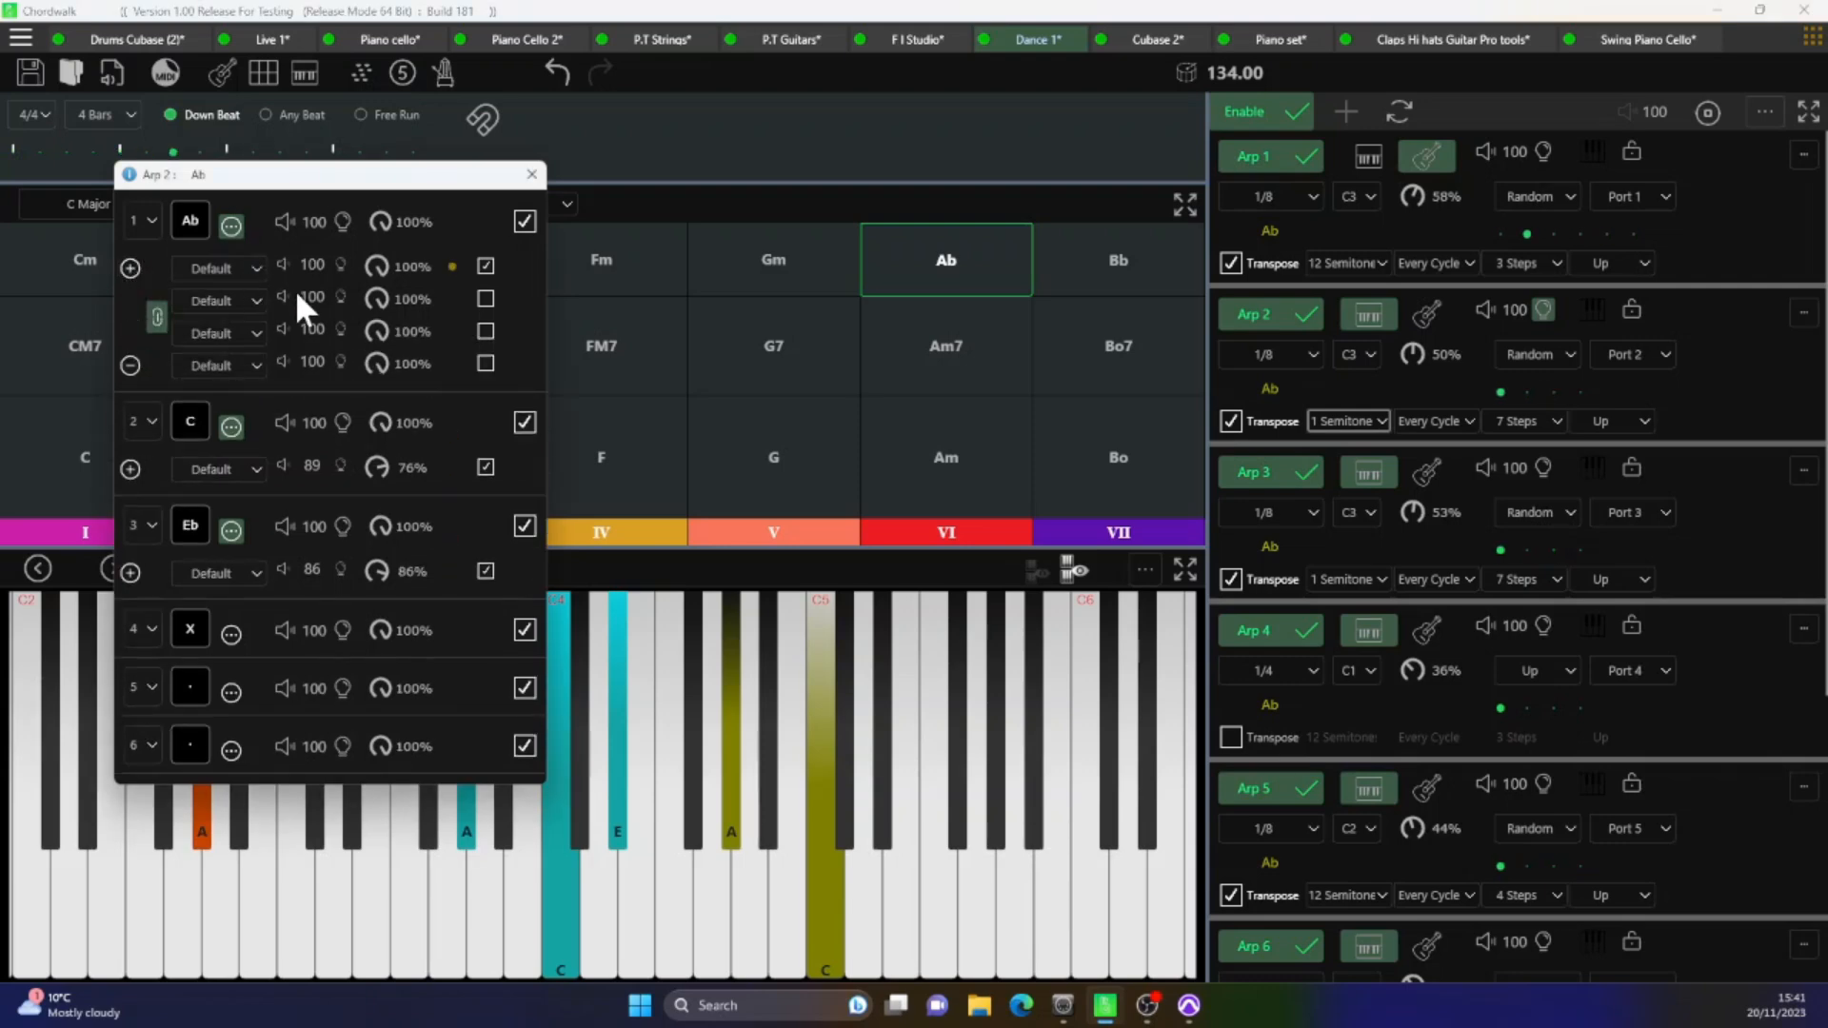
- Enable the first note's three added sub-notes, set volumes 79, 75 and 67 and lengths 63%, 69% and 74%, and turn off their chaining
{"action": "left_click", "coordinate": [484, 299]}
{"action": "left_click", "coordinate": [486, 329]}
{"action": "left_click", "coordinate": [485, 363]}
{"action": "left_click_drag", "start_coordinate": [304, 294], "coordinate": [300, 396]}
{"action": "left_click_drag", "start_coordinate": [370, 310], "coordinate": [367, 412]}
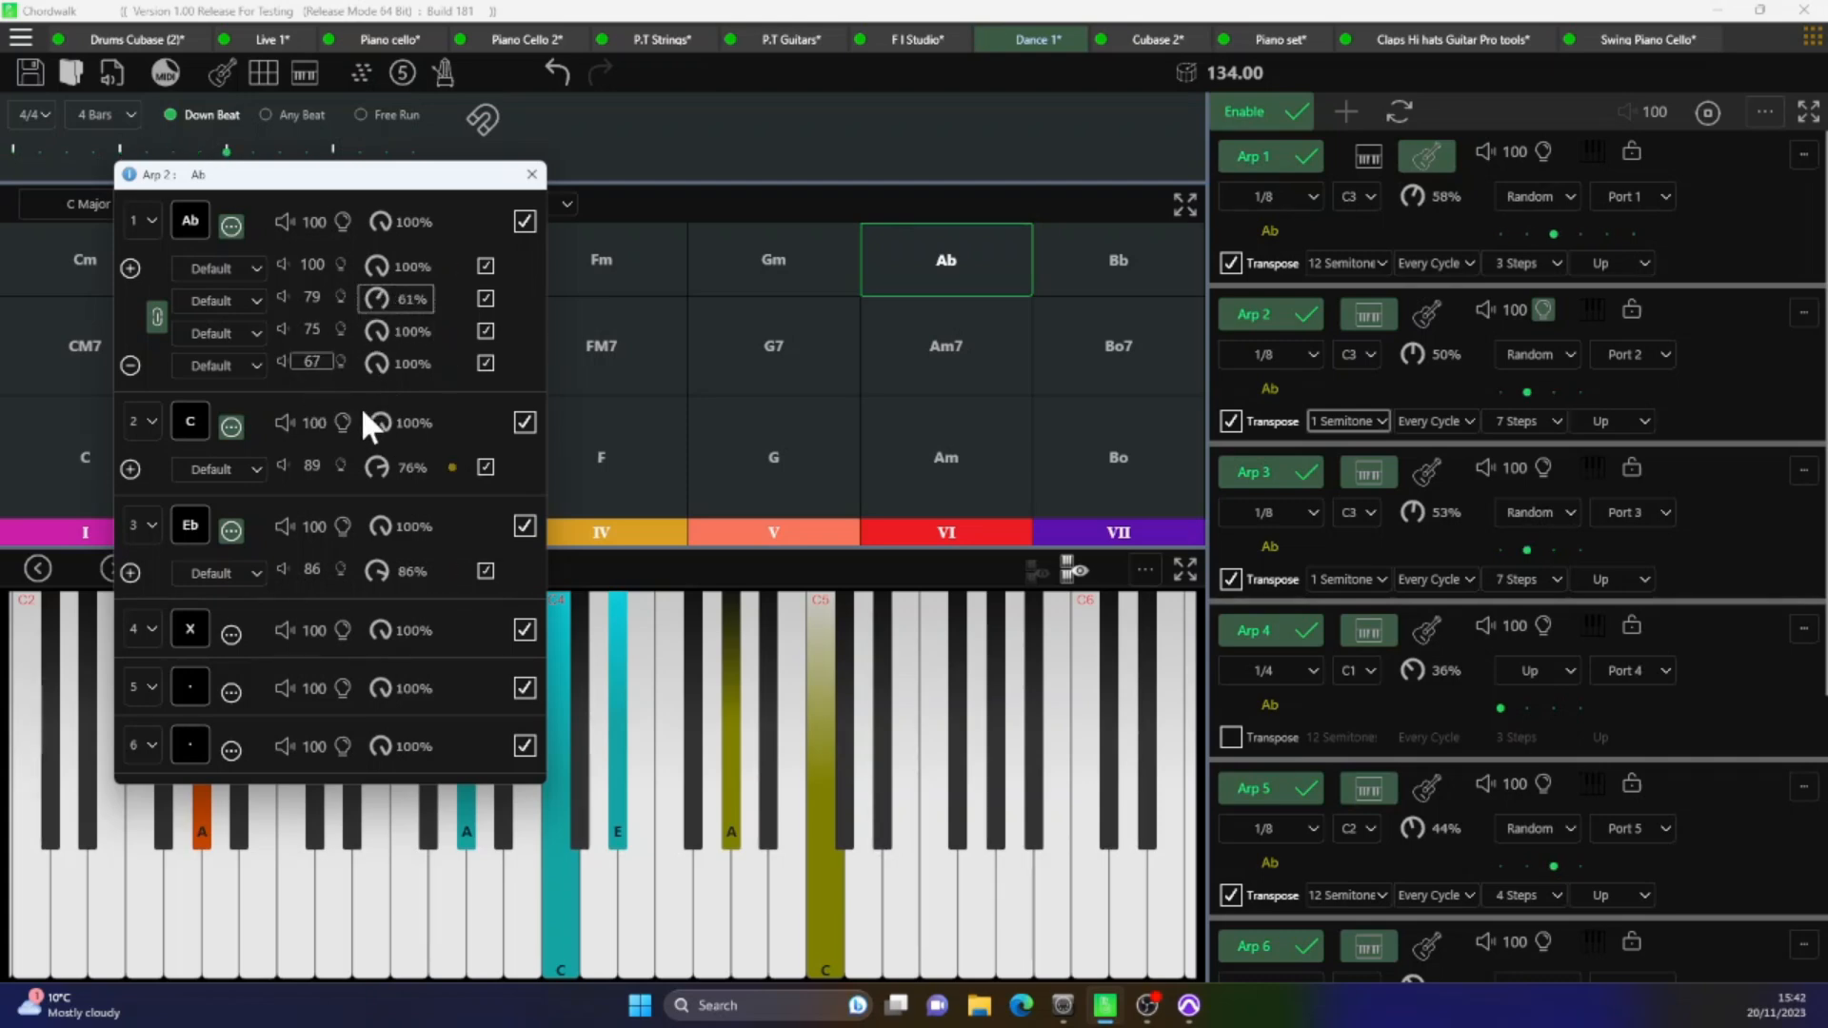
{"action": "left_click_drag", "start_coordinate": [381, 323], "coordinate": [386, 432]}
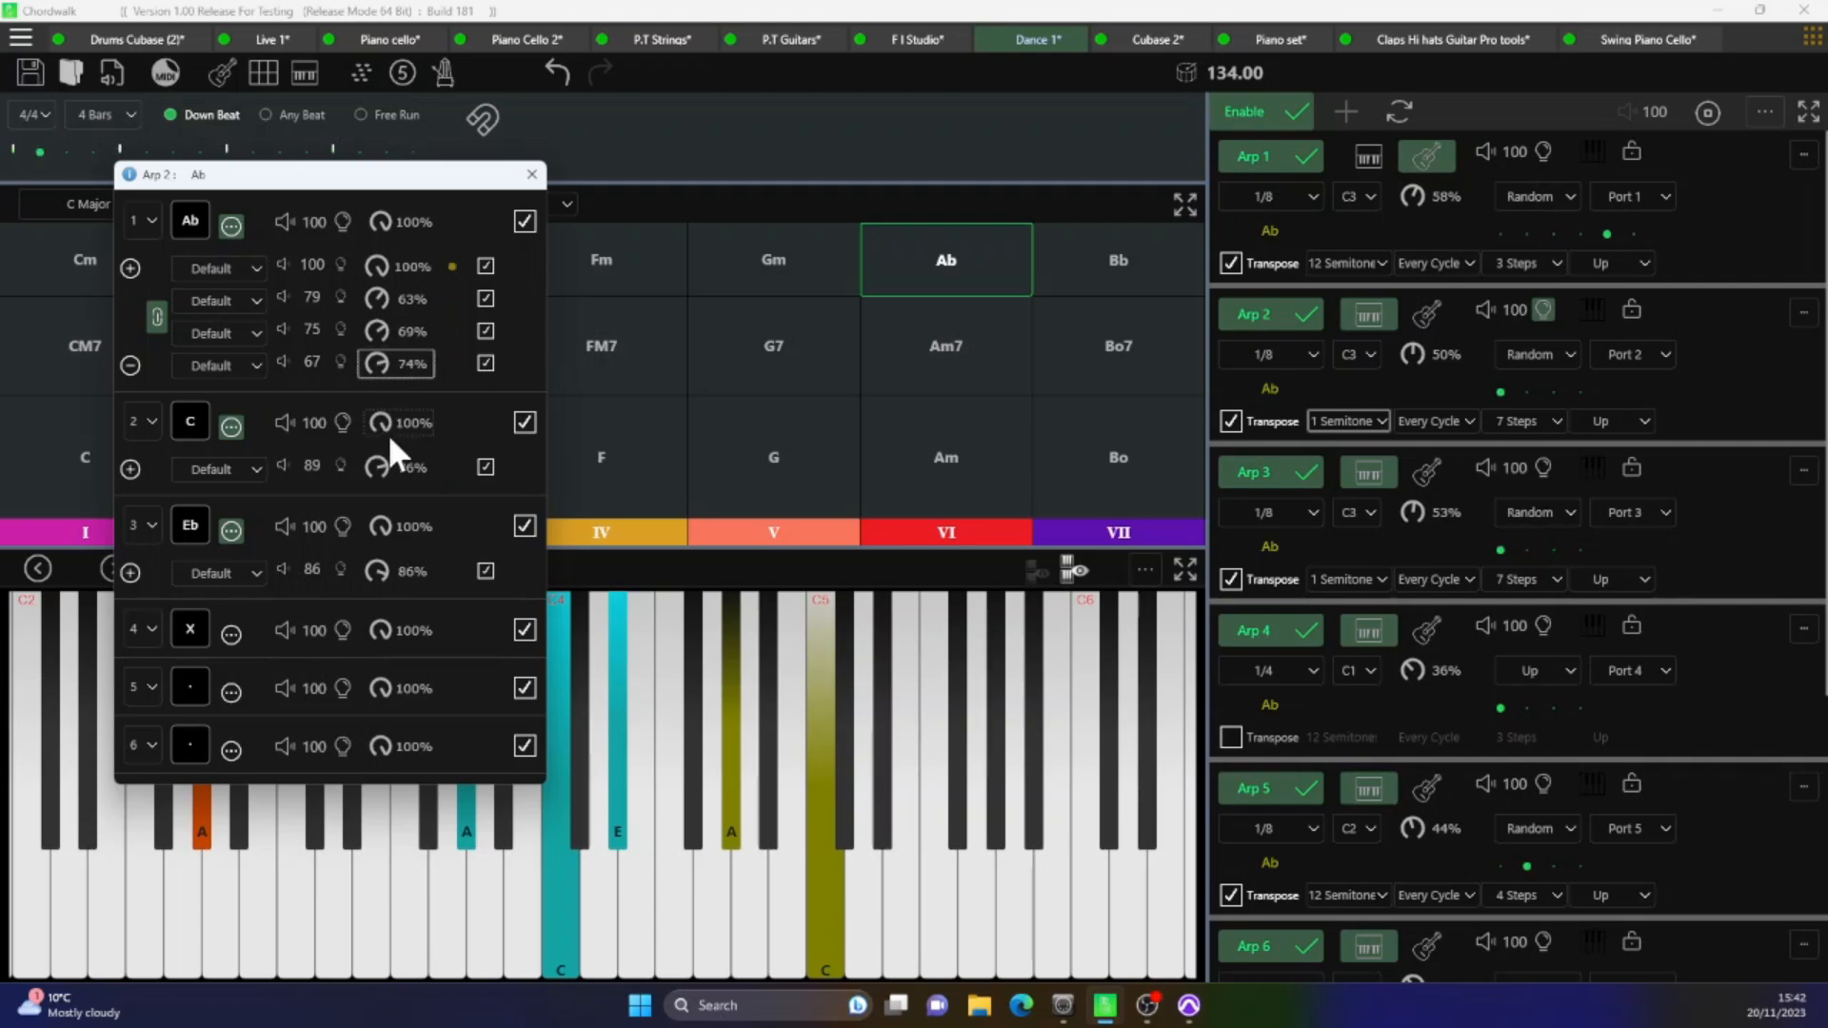
{"action": "left_click", "coordinate": [158, 316]}
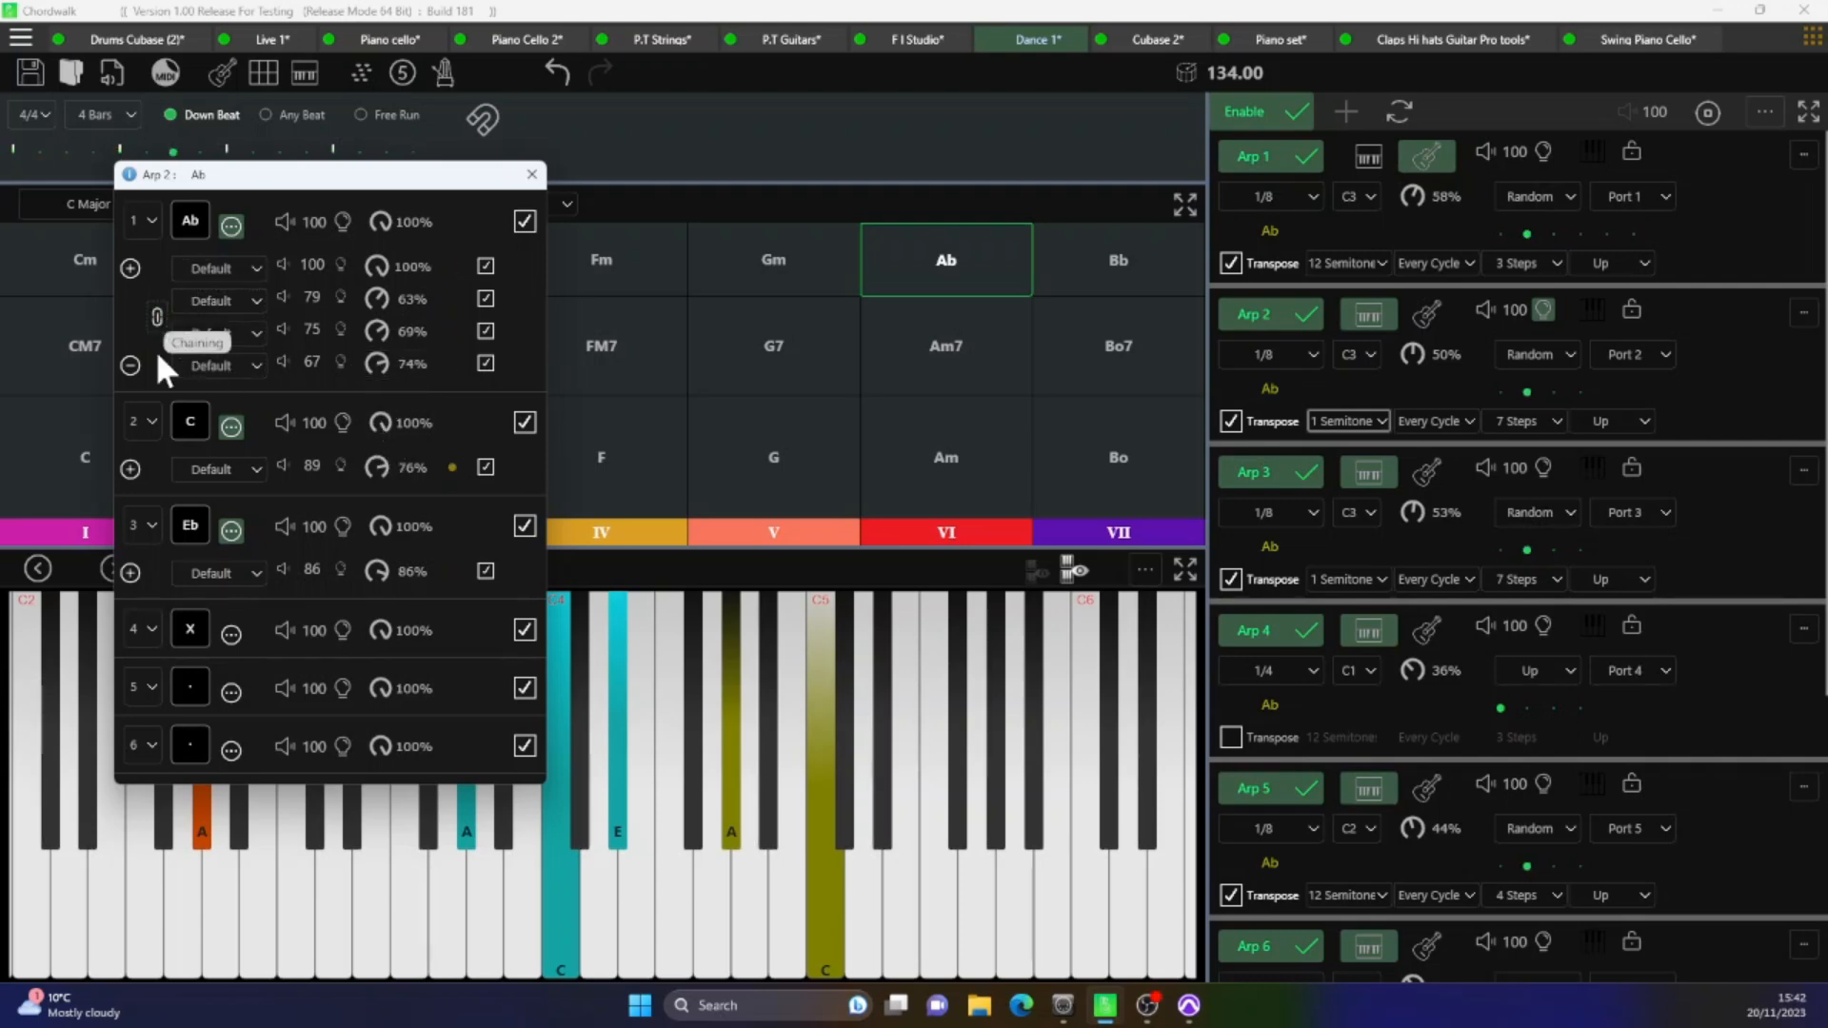
- Add and enable one sub-note each for Arp 2's second and third notes, with volumes 68 and 62
{"action": "left_click", "coordinate": [130, 469]}
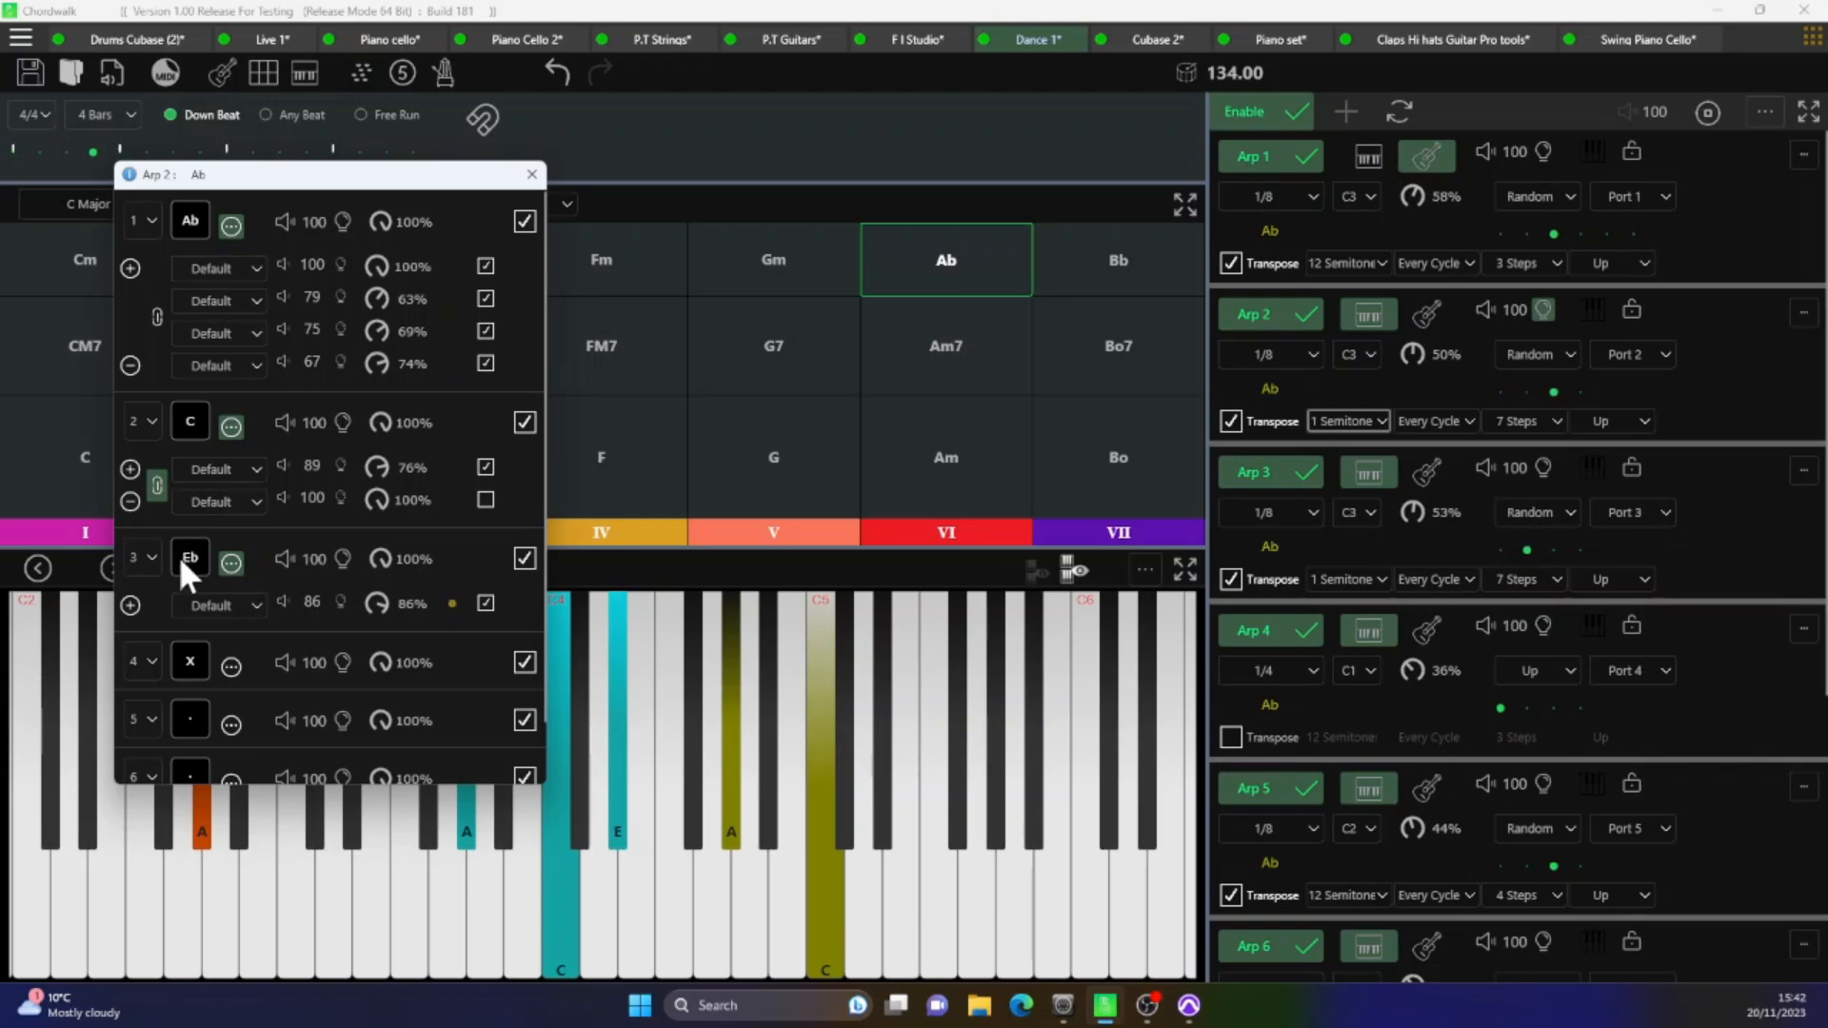
{"action": "left_click", "coordinate": [128, 604]}
{"action": "left_click", "coordinate": [485, 635]}
{"action": "left_click", "coordinate": [484, 498]}
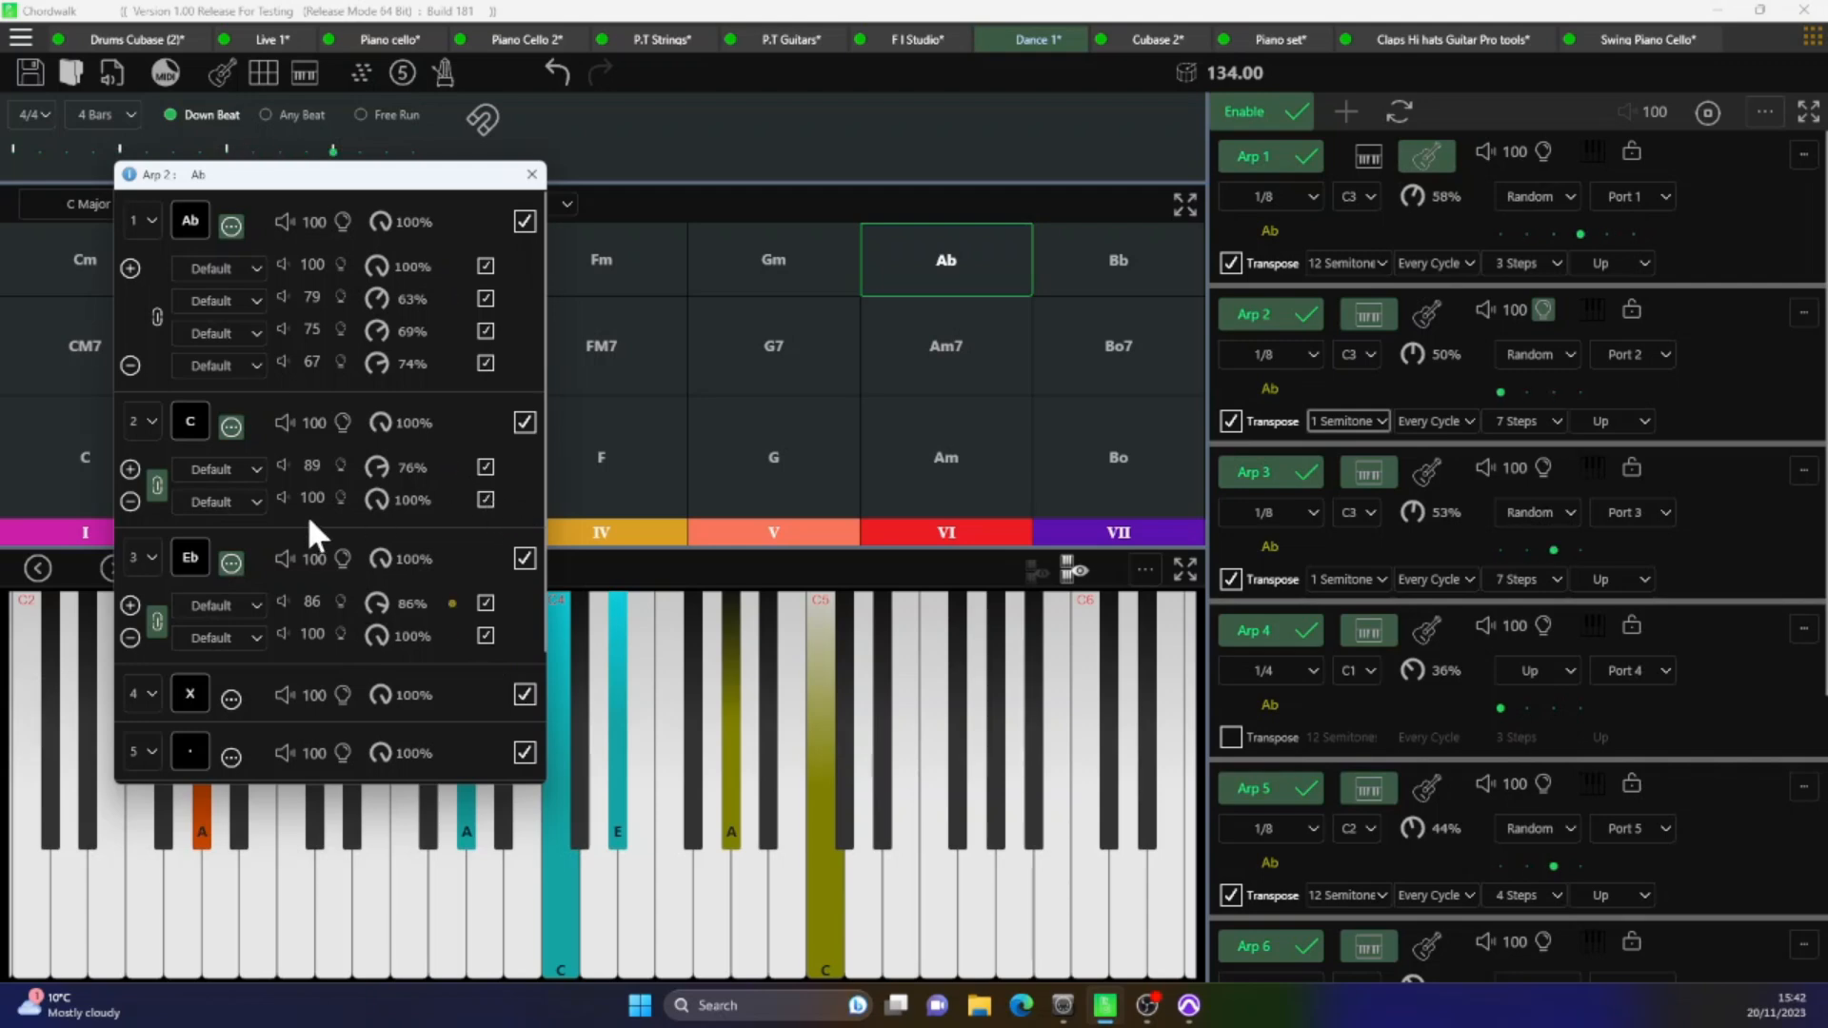
{"action": "left_click_drag", "start_coordinate": [306, 495], "coordinate": [316, 523]}
{"action": "left_click_drag", "start_coordinate": [306, 631], "coordinate": [305, 660]}
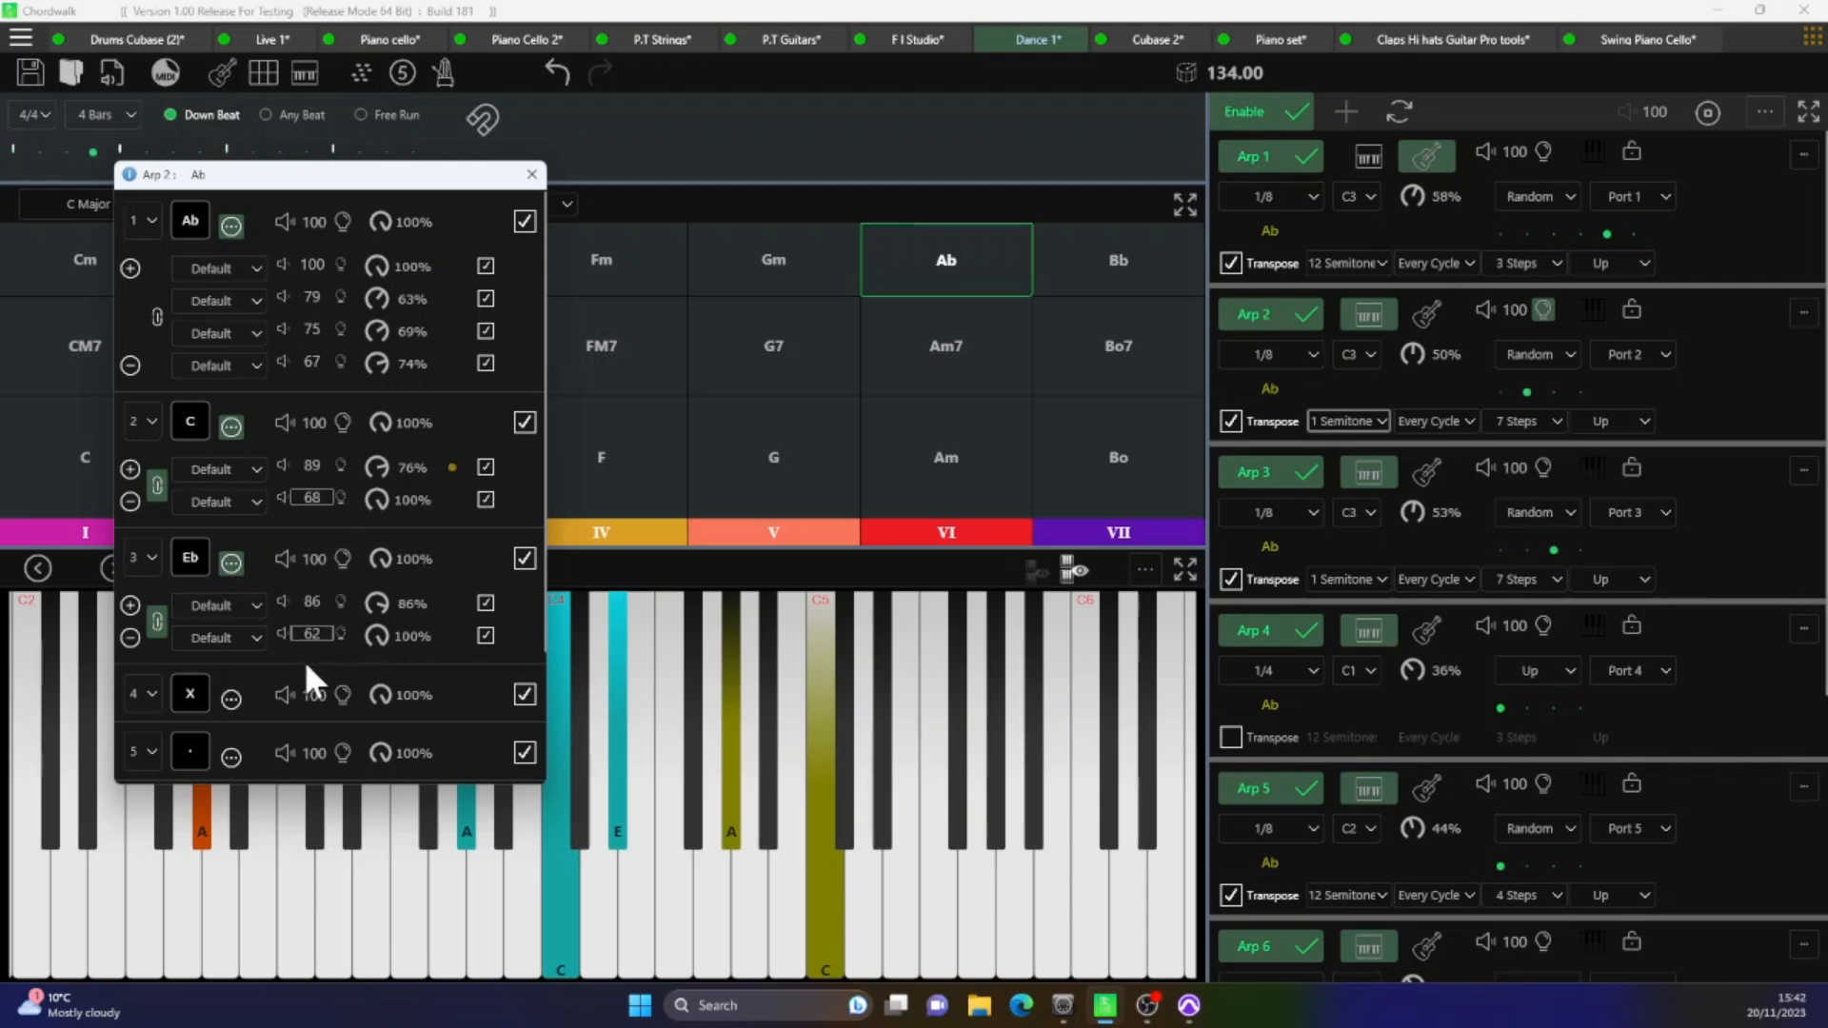
- Play the G and F chords, turn off chaining for the second and third notes' sub-notes, and play G again
{"action": "left_click", "coordinate": [759, 465]}
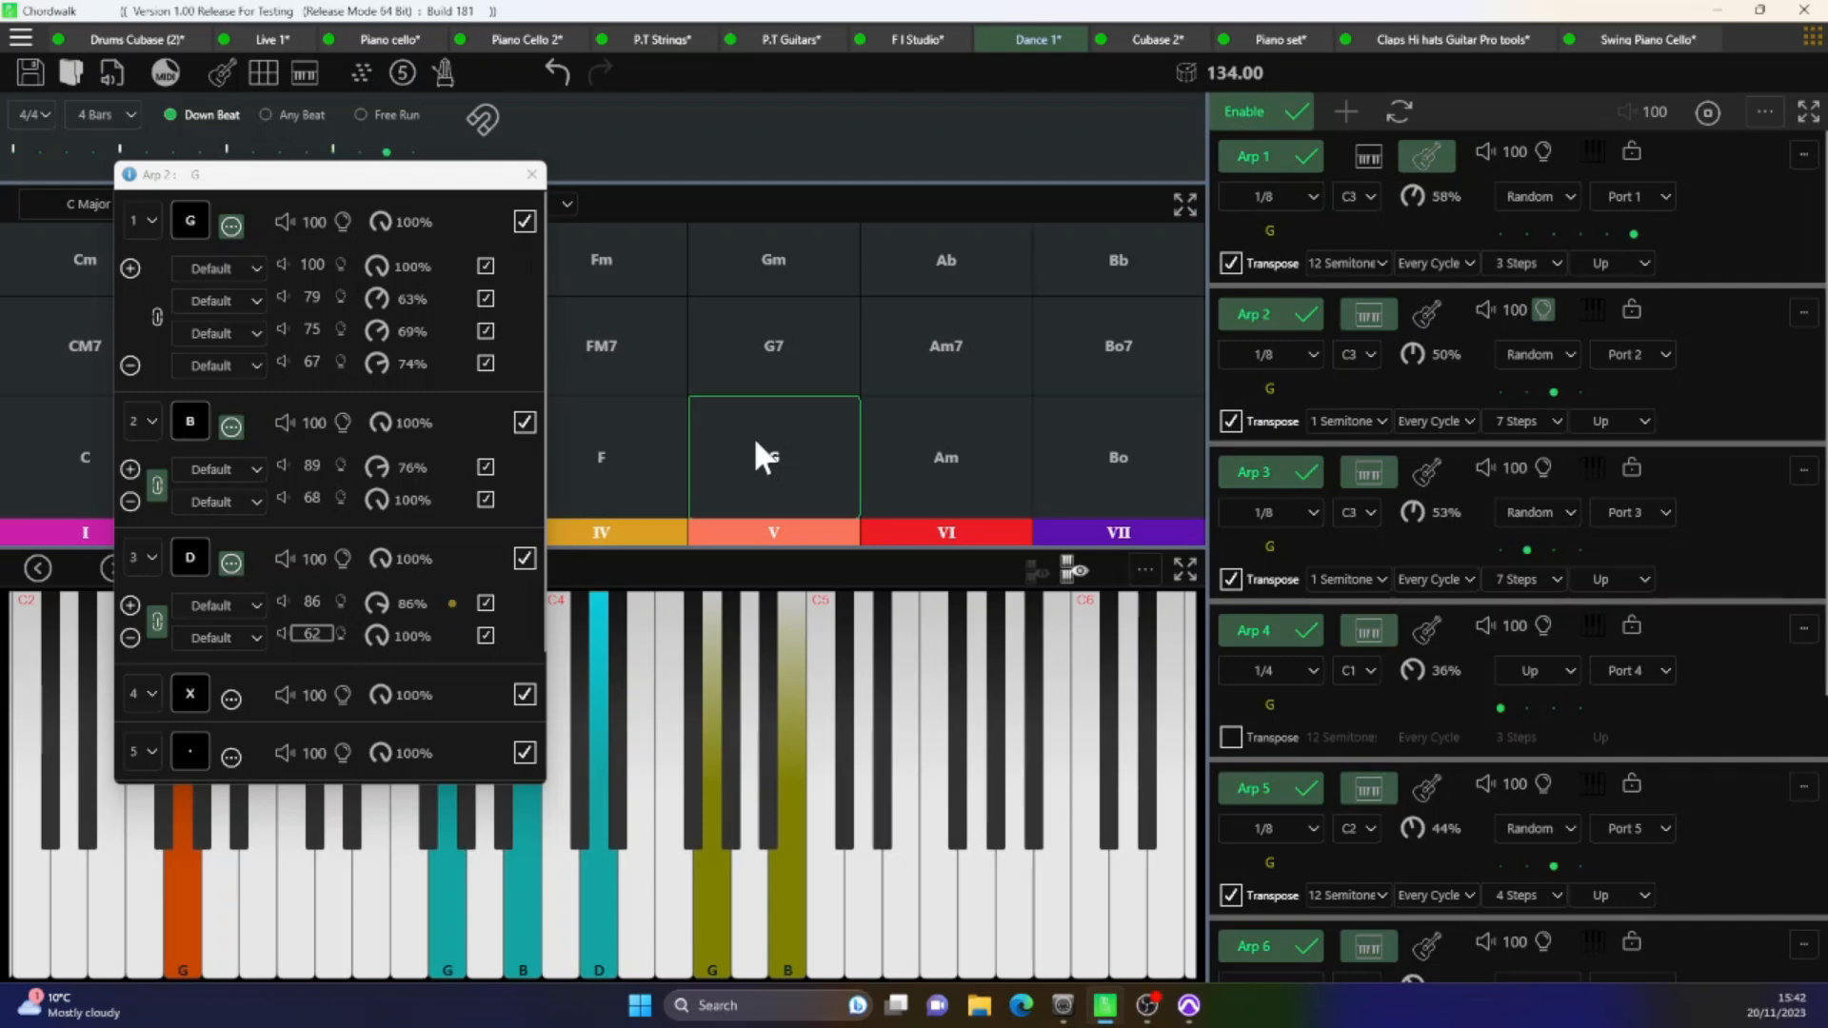
{"action": "left_click", "coordinate": [635, 450]}
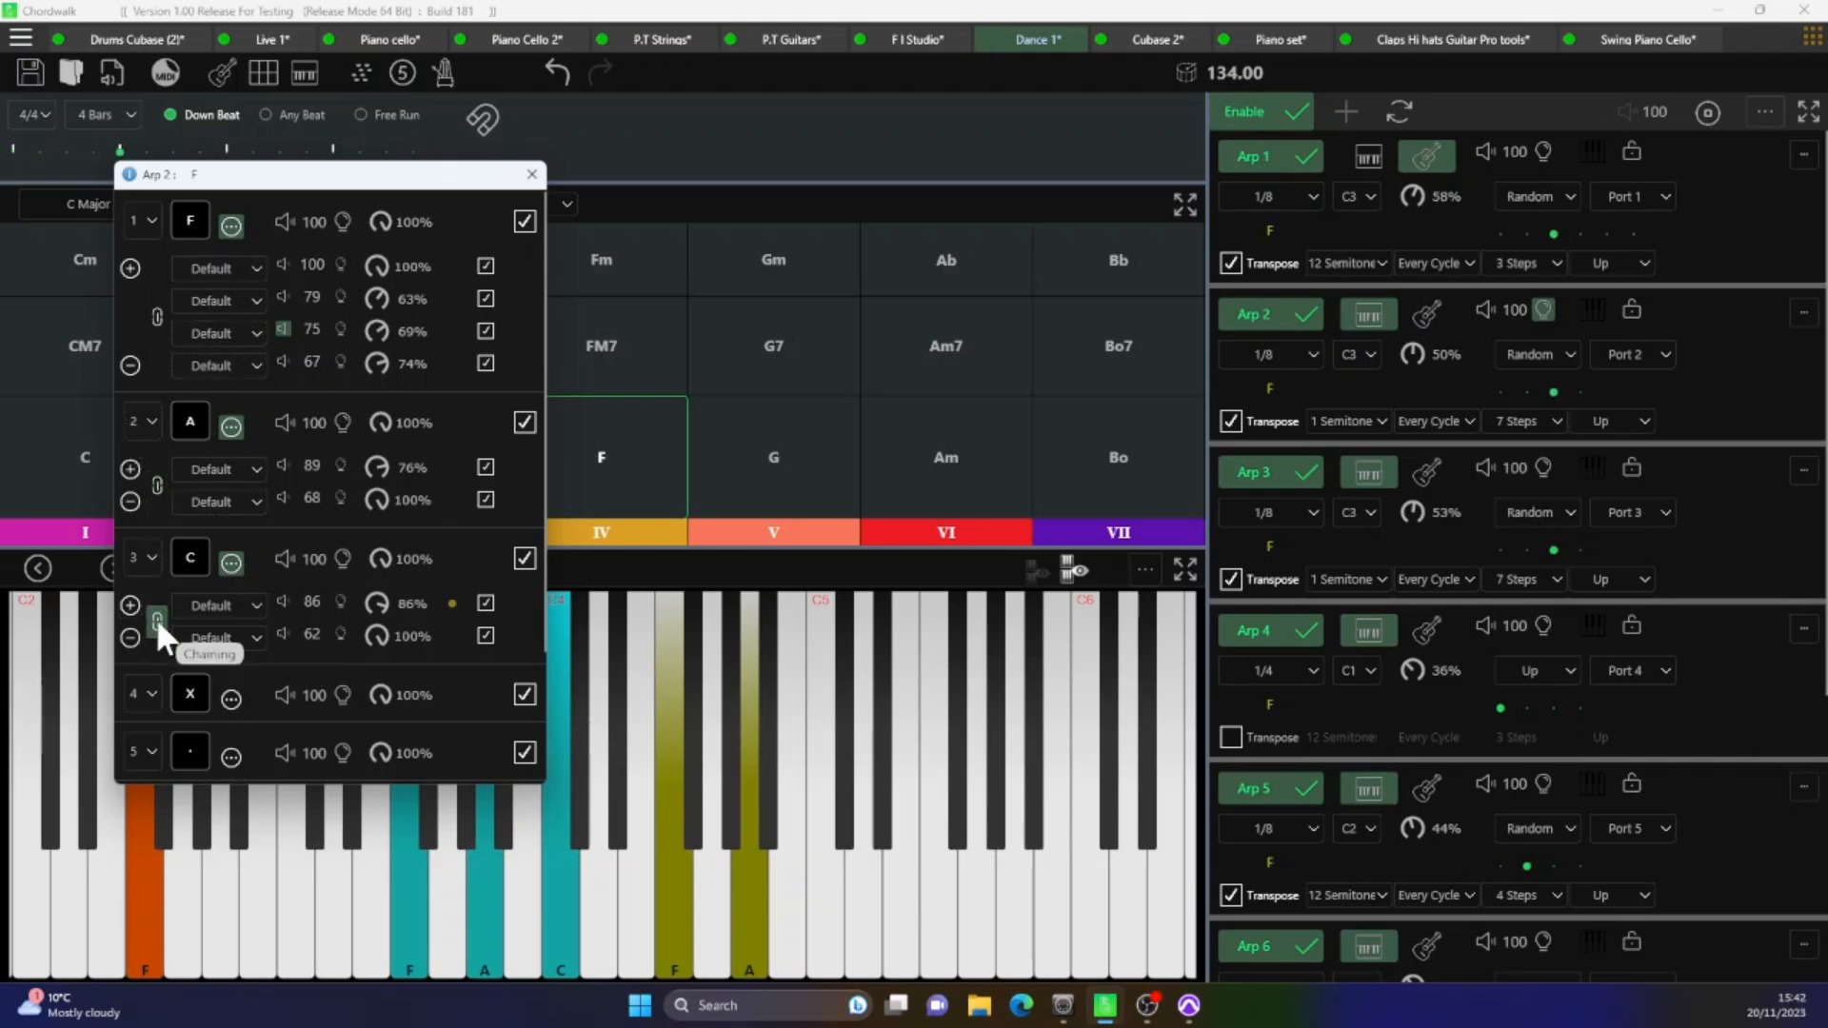
{"action": "left_click", "coordinate": [796, 448]}
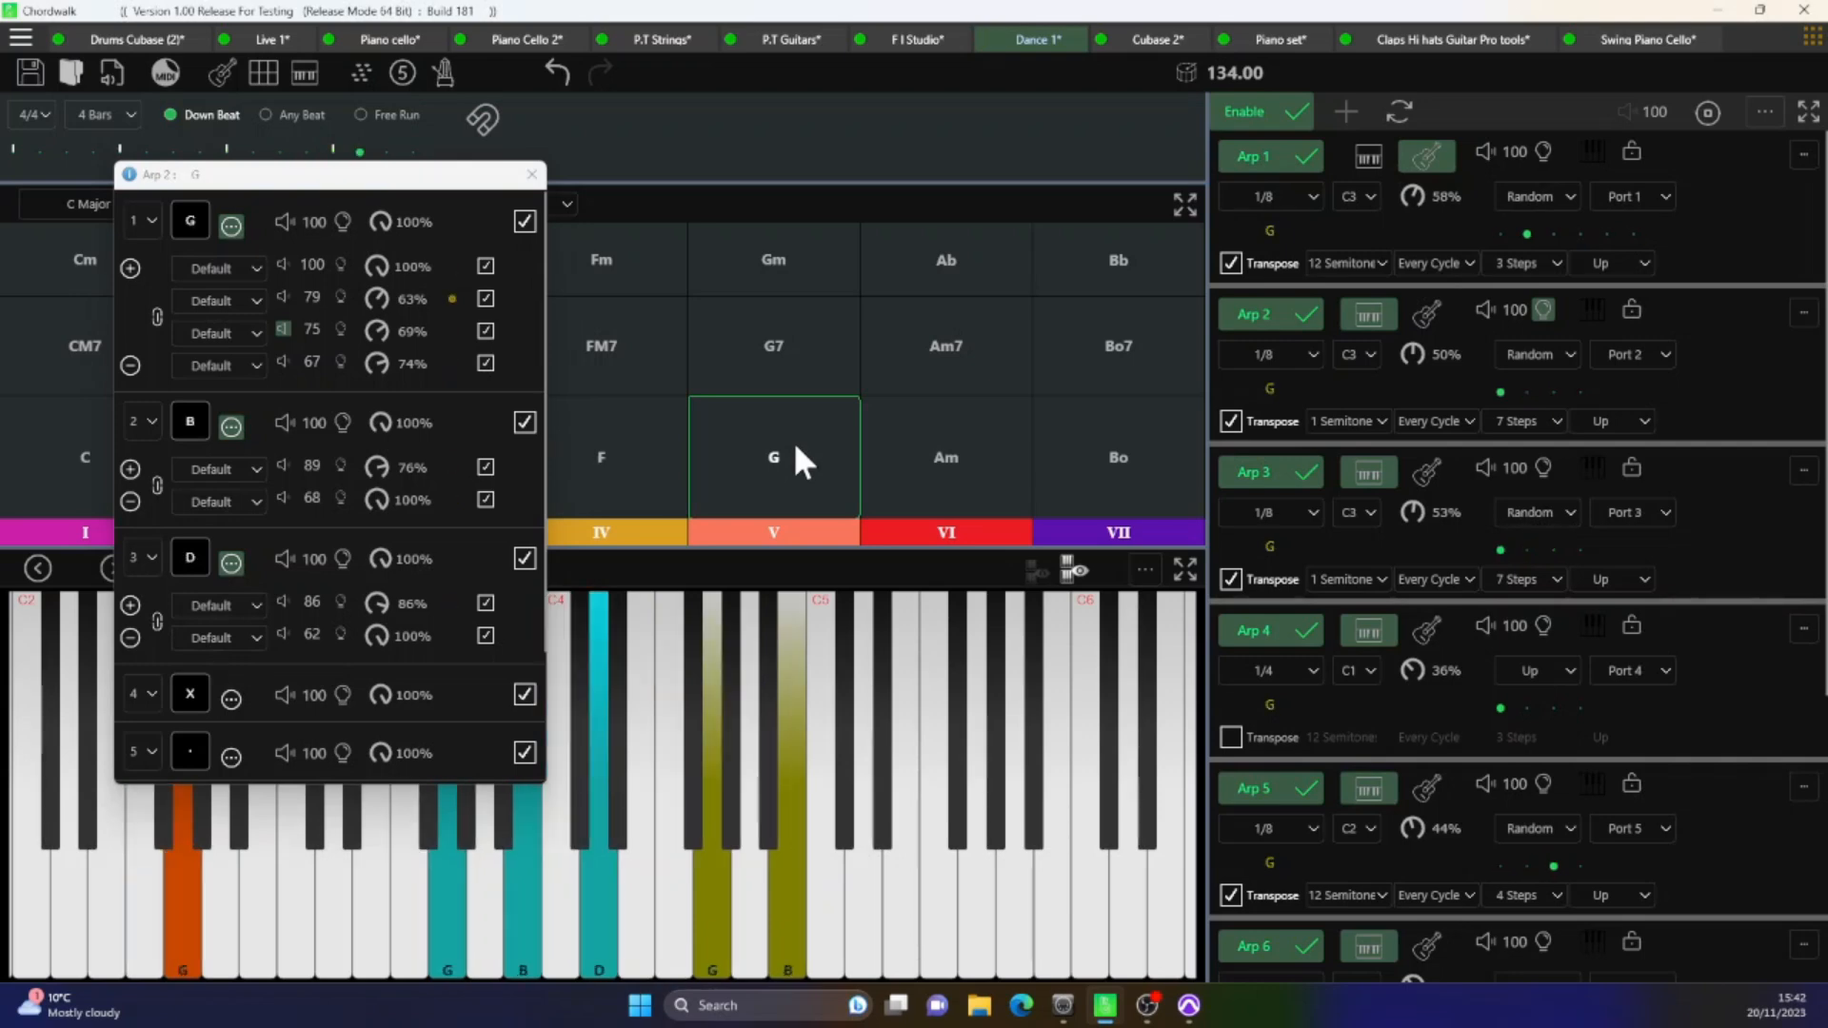
- Try Arp 2's transposition at 2 semitones and 3 steps
{"action": "left_click", "coordinate": [1372, 424]}
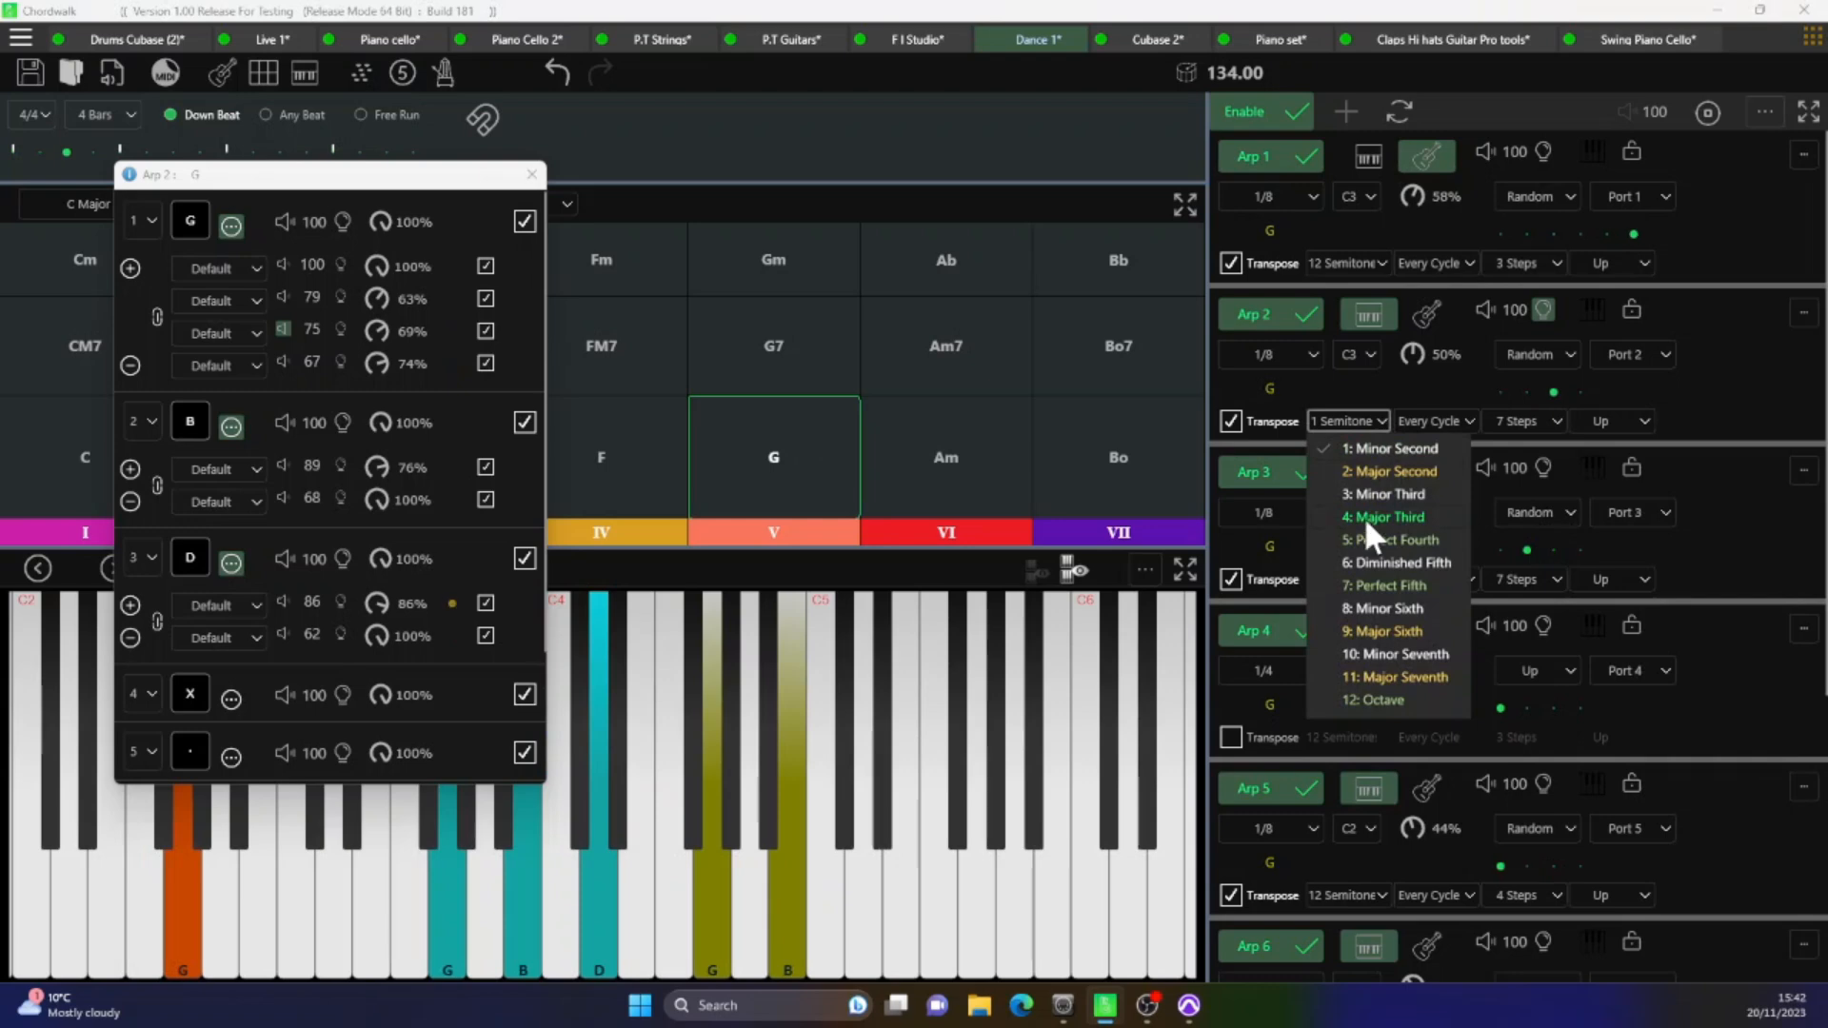
{"action": "left_click", "coordinate": [1366, 469]}
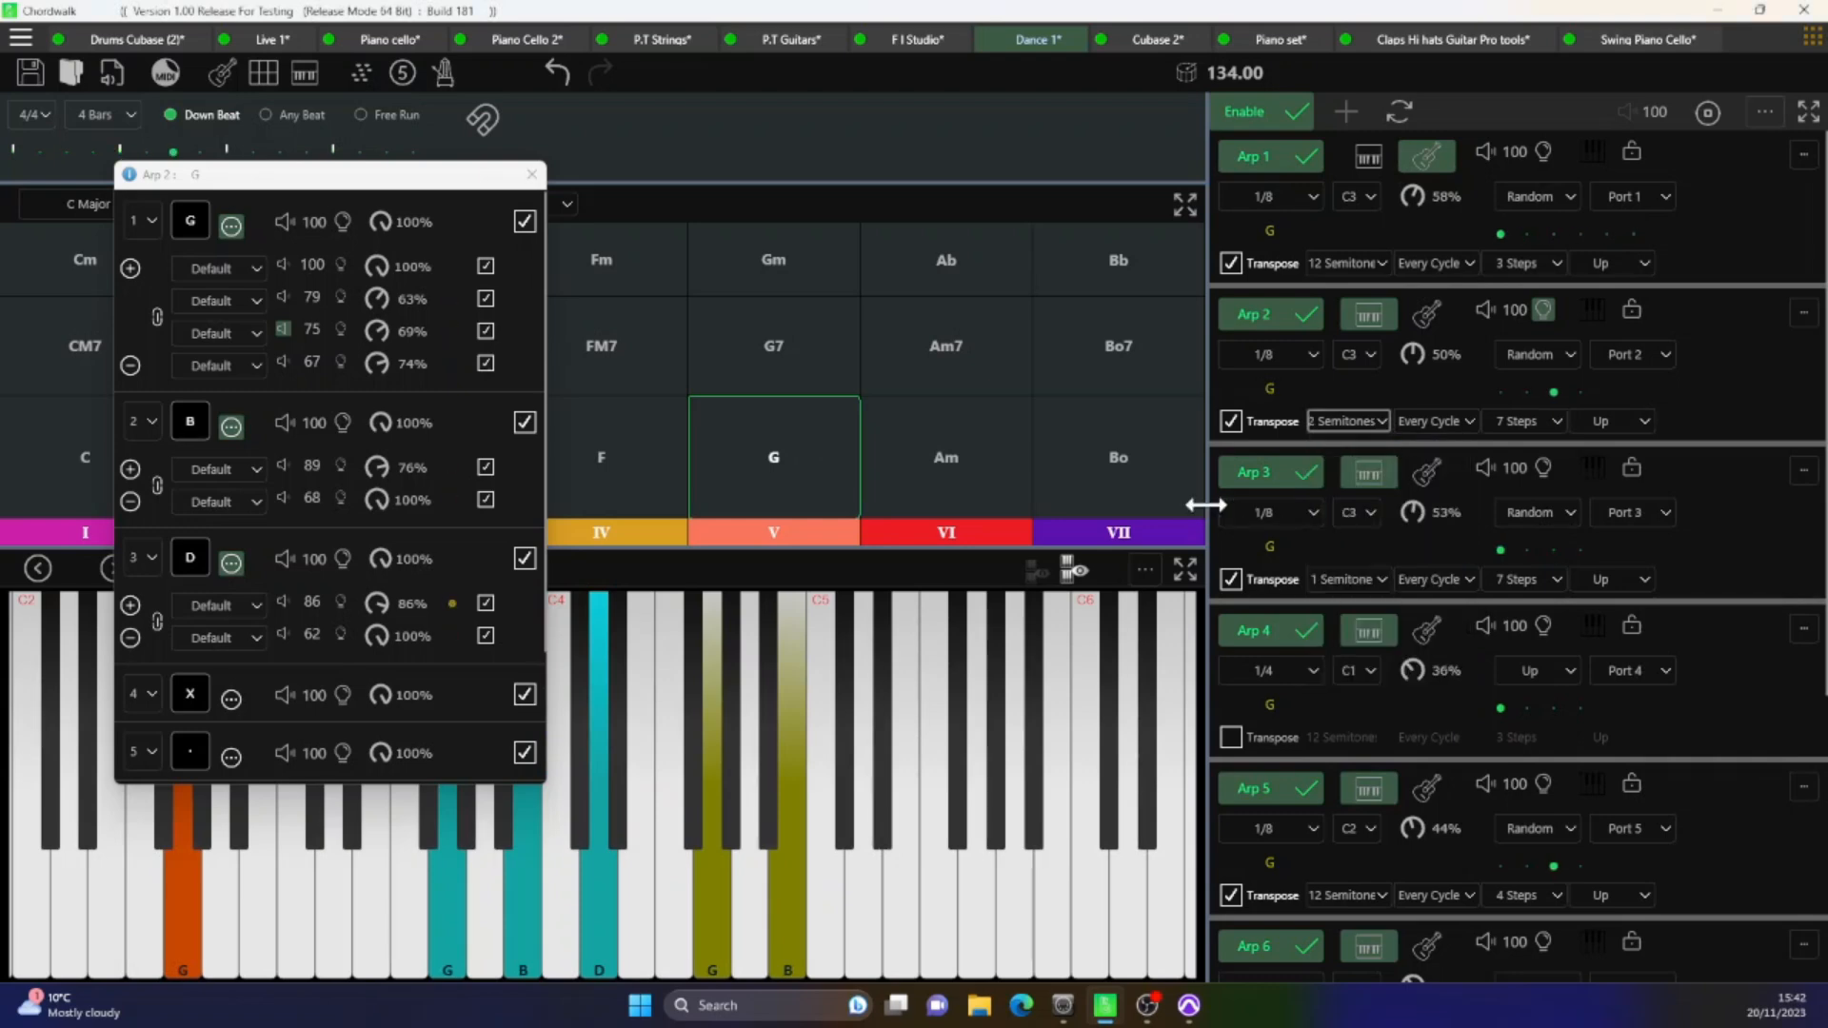
{"action": "left_click", "coordinate": [1557, 415]}
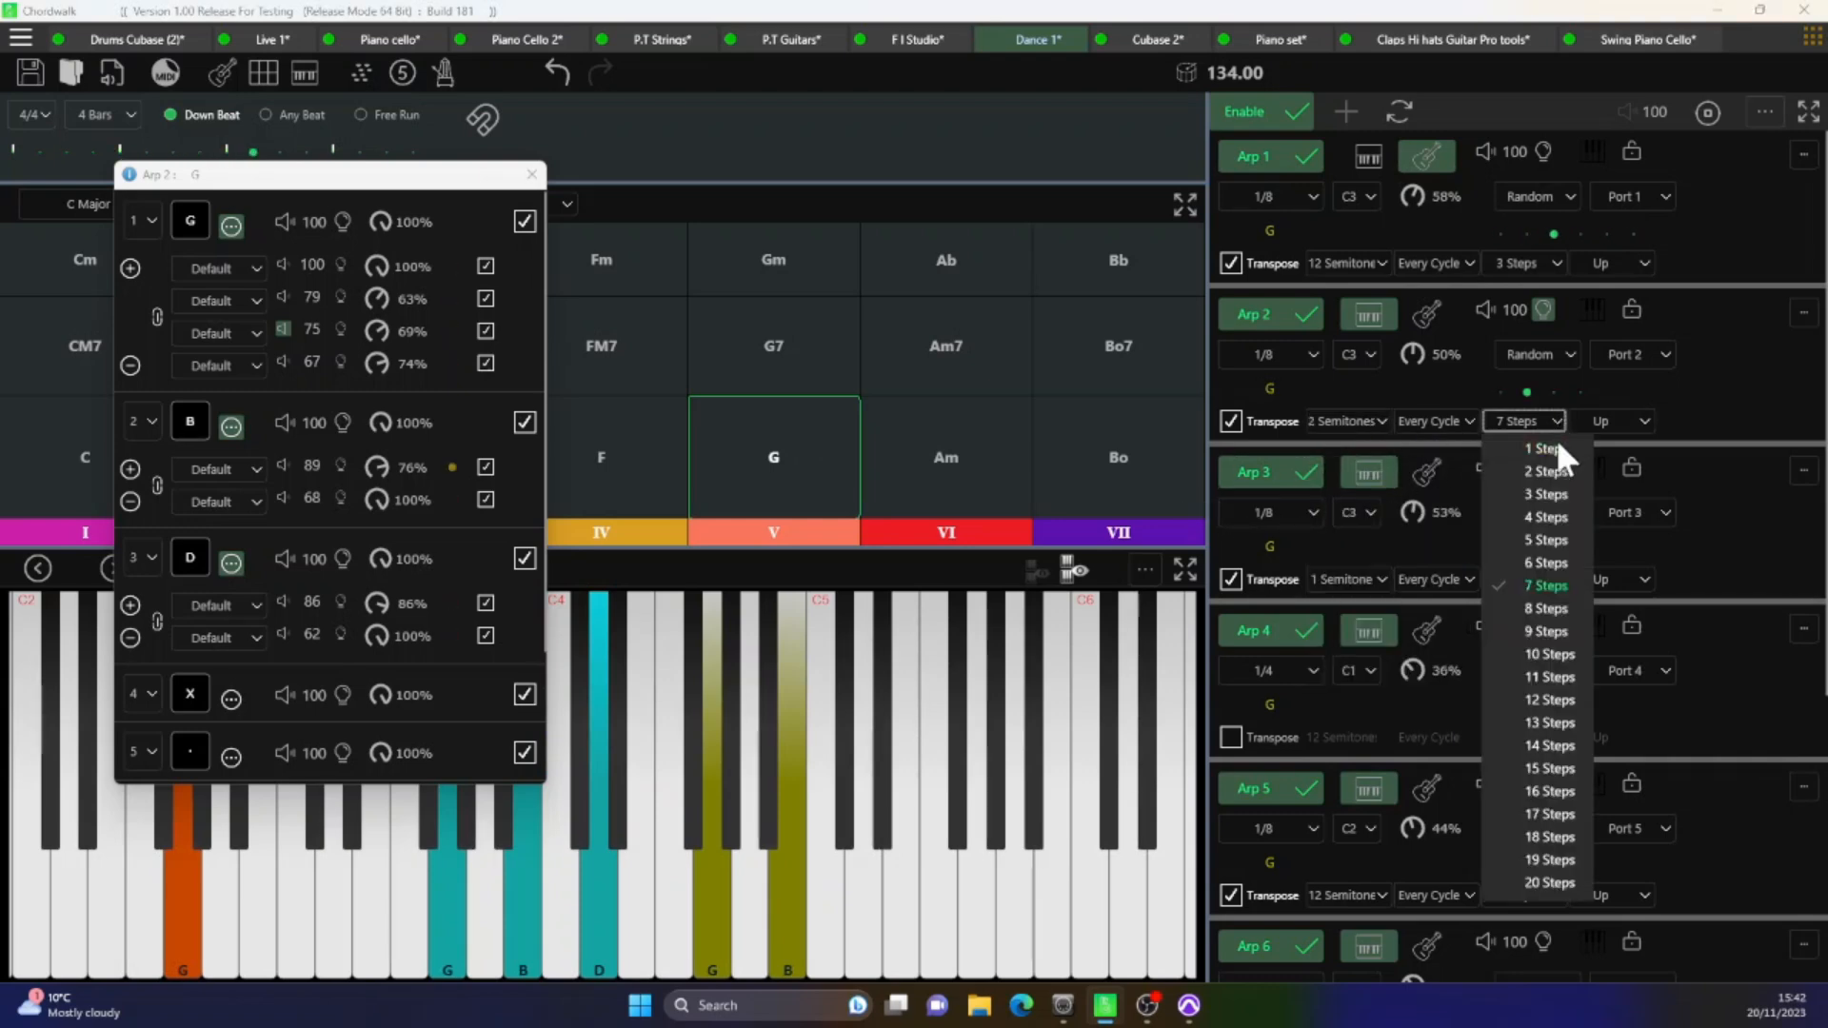
{"action": "left_click", "coordinate": [1540, 486]}
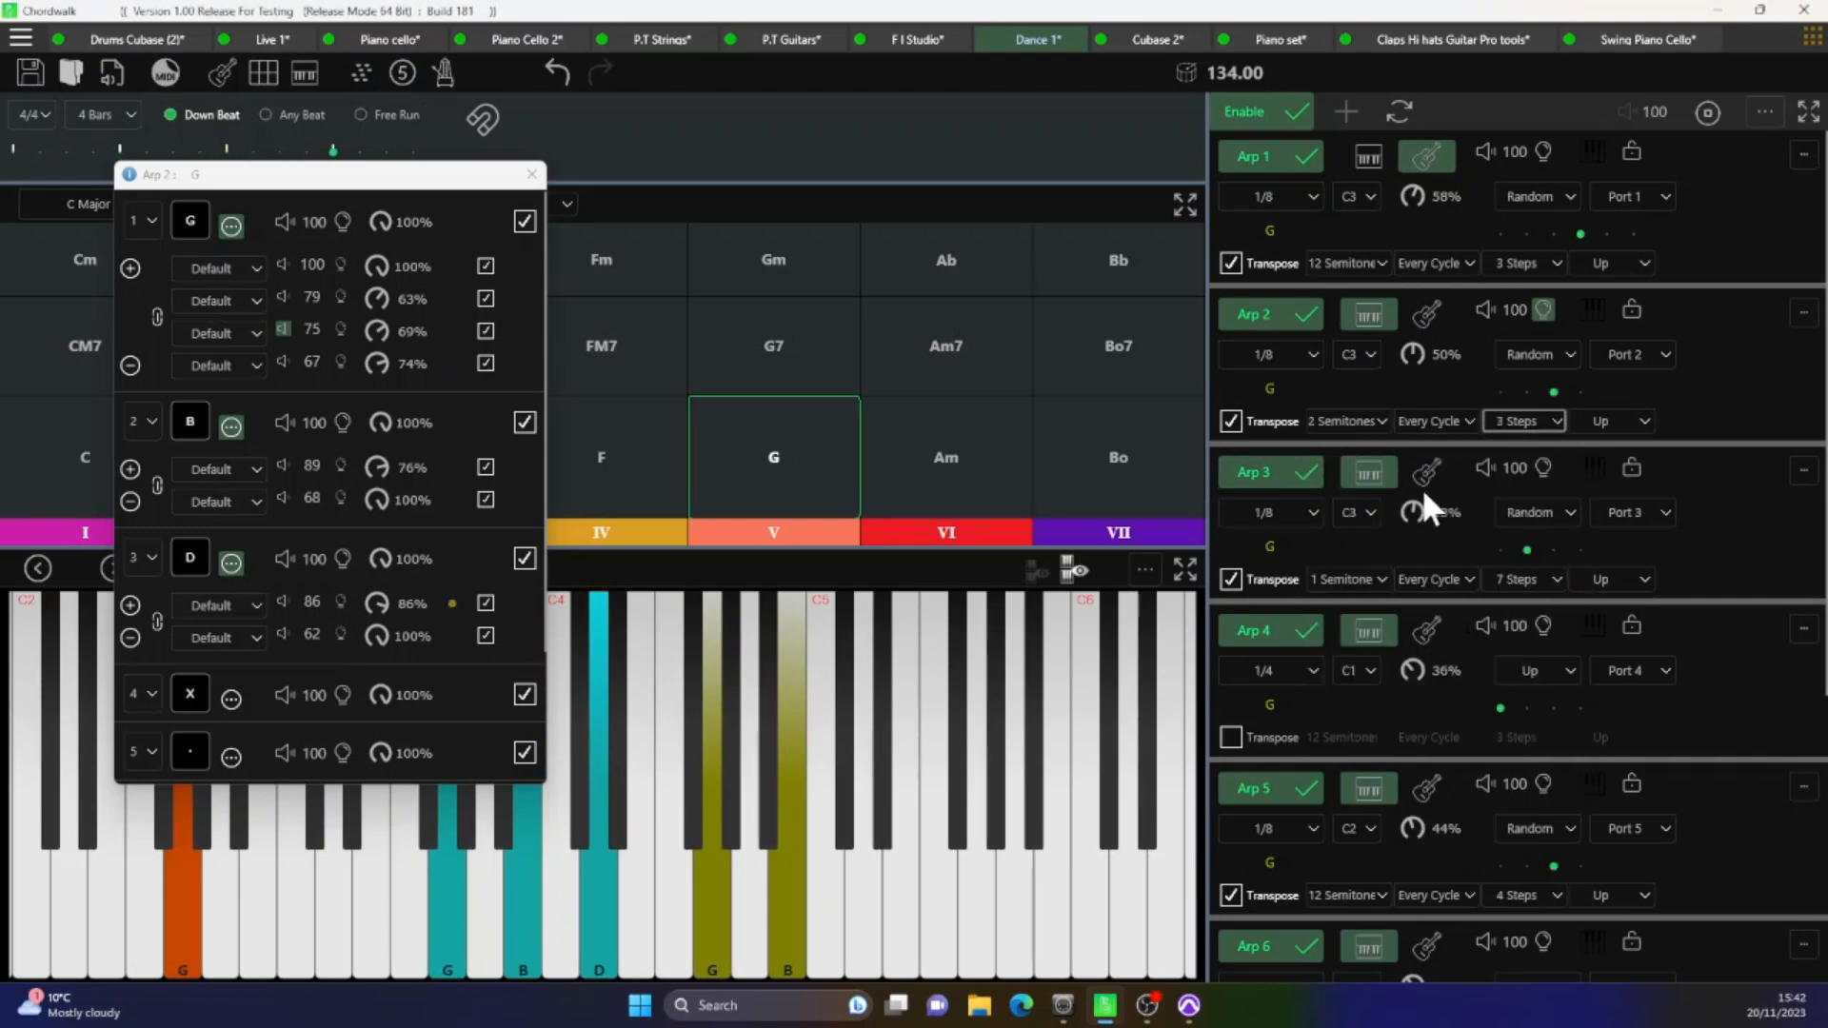
- Play the F chord, try soloing the first note with its sub-notes chained, and play the G chord
{"action": "left_click", "coordinate": [609, 448]}
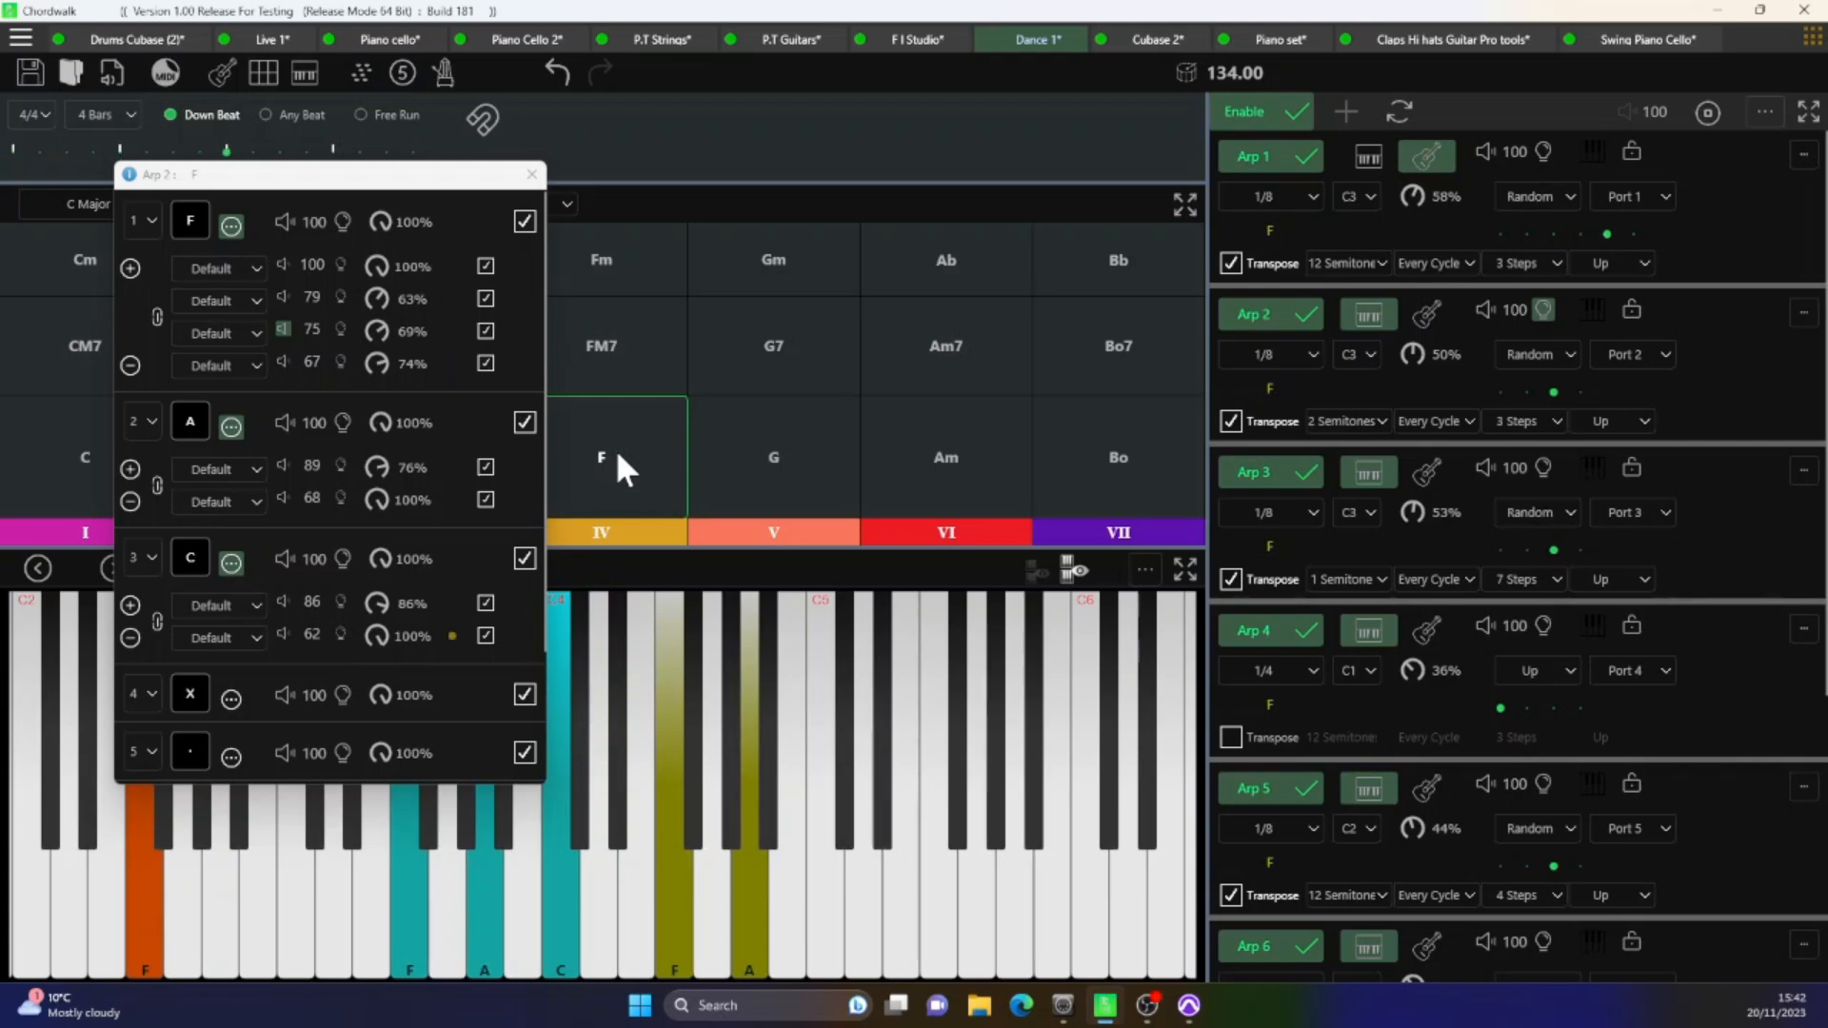
{"action": "left_click", "coordinate": [157, 316]}
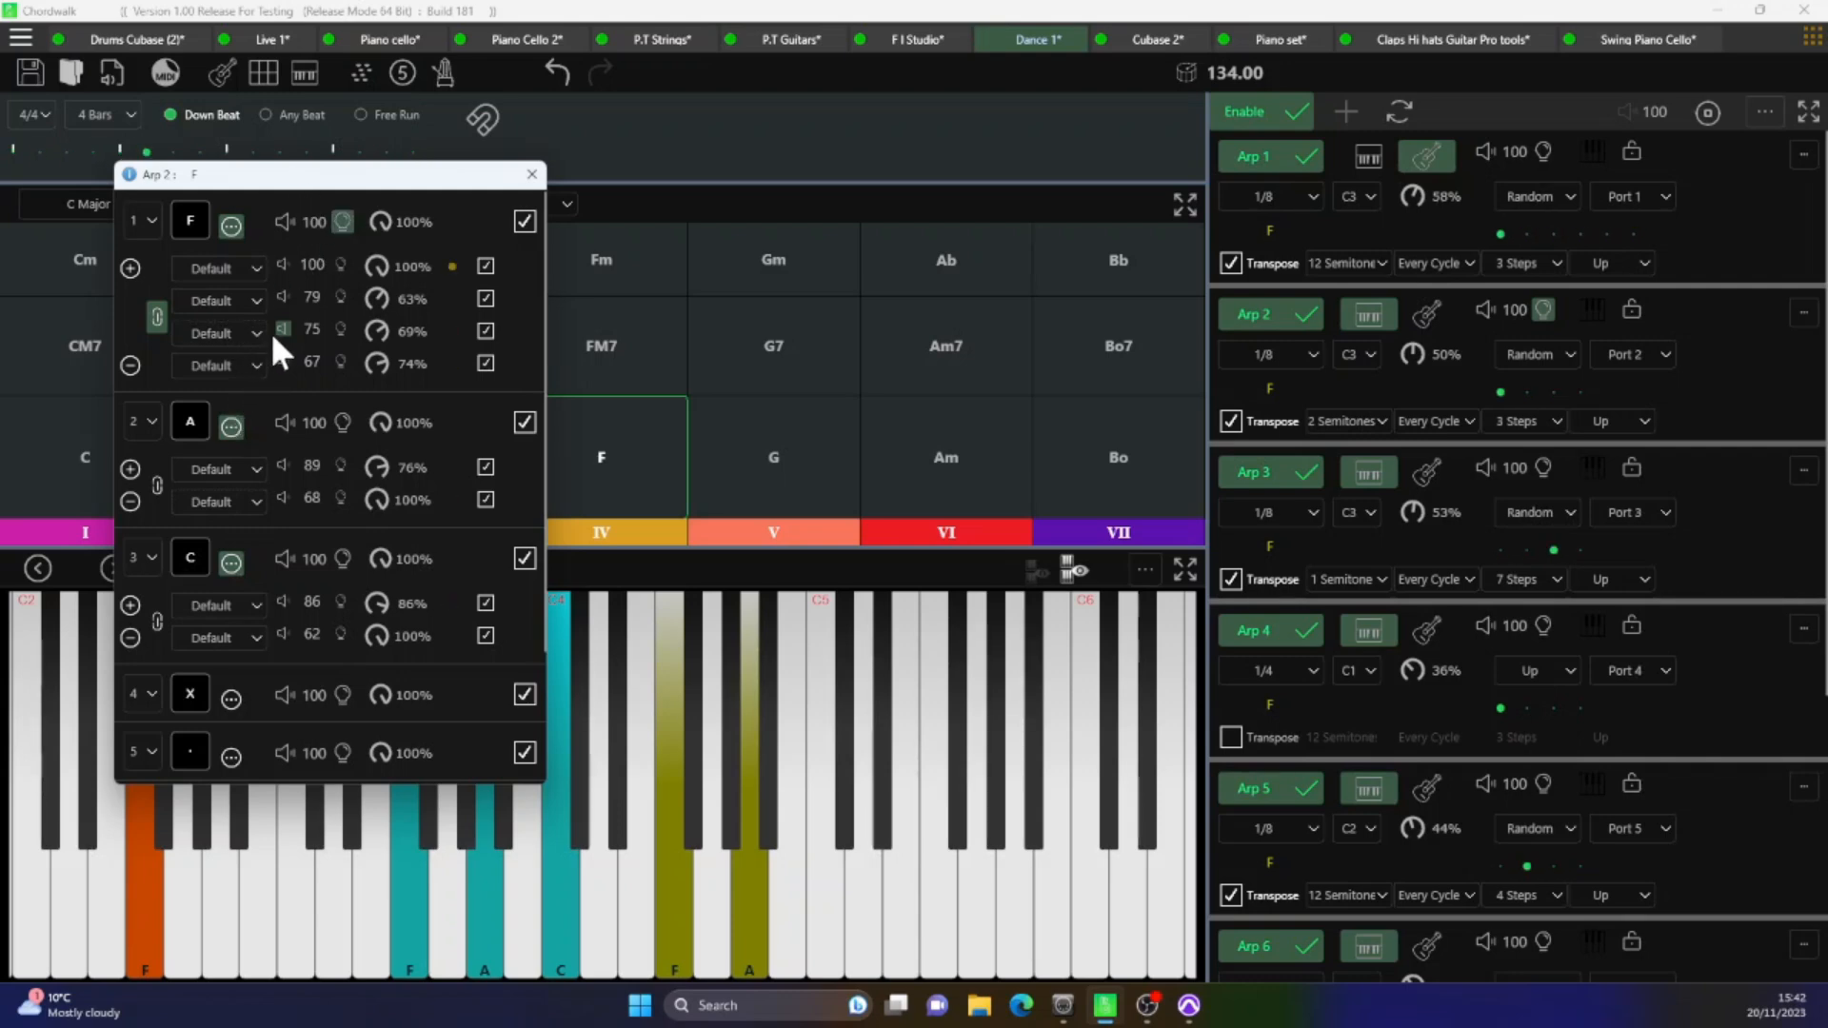
{"action": "left_click", "coordinate": [757, 454]}
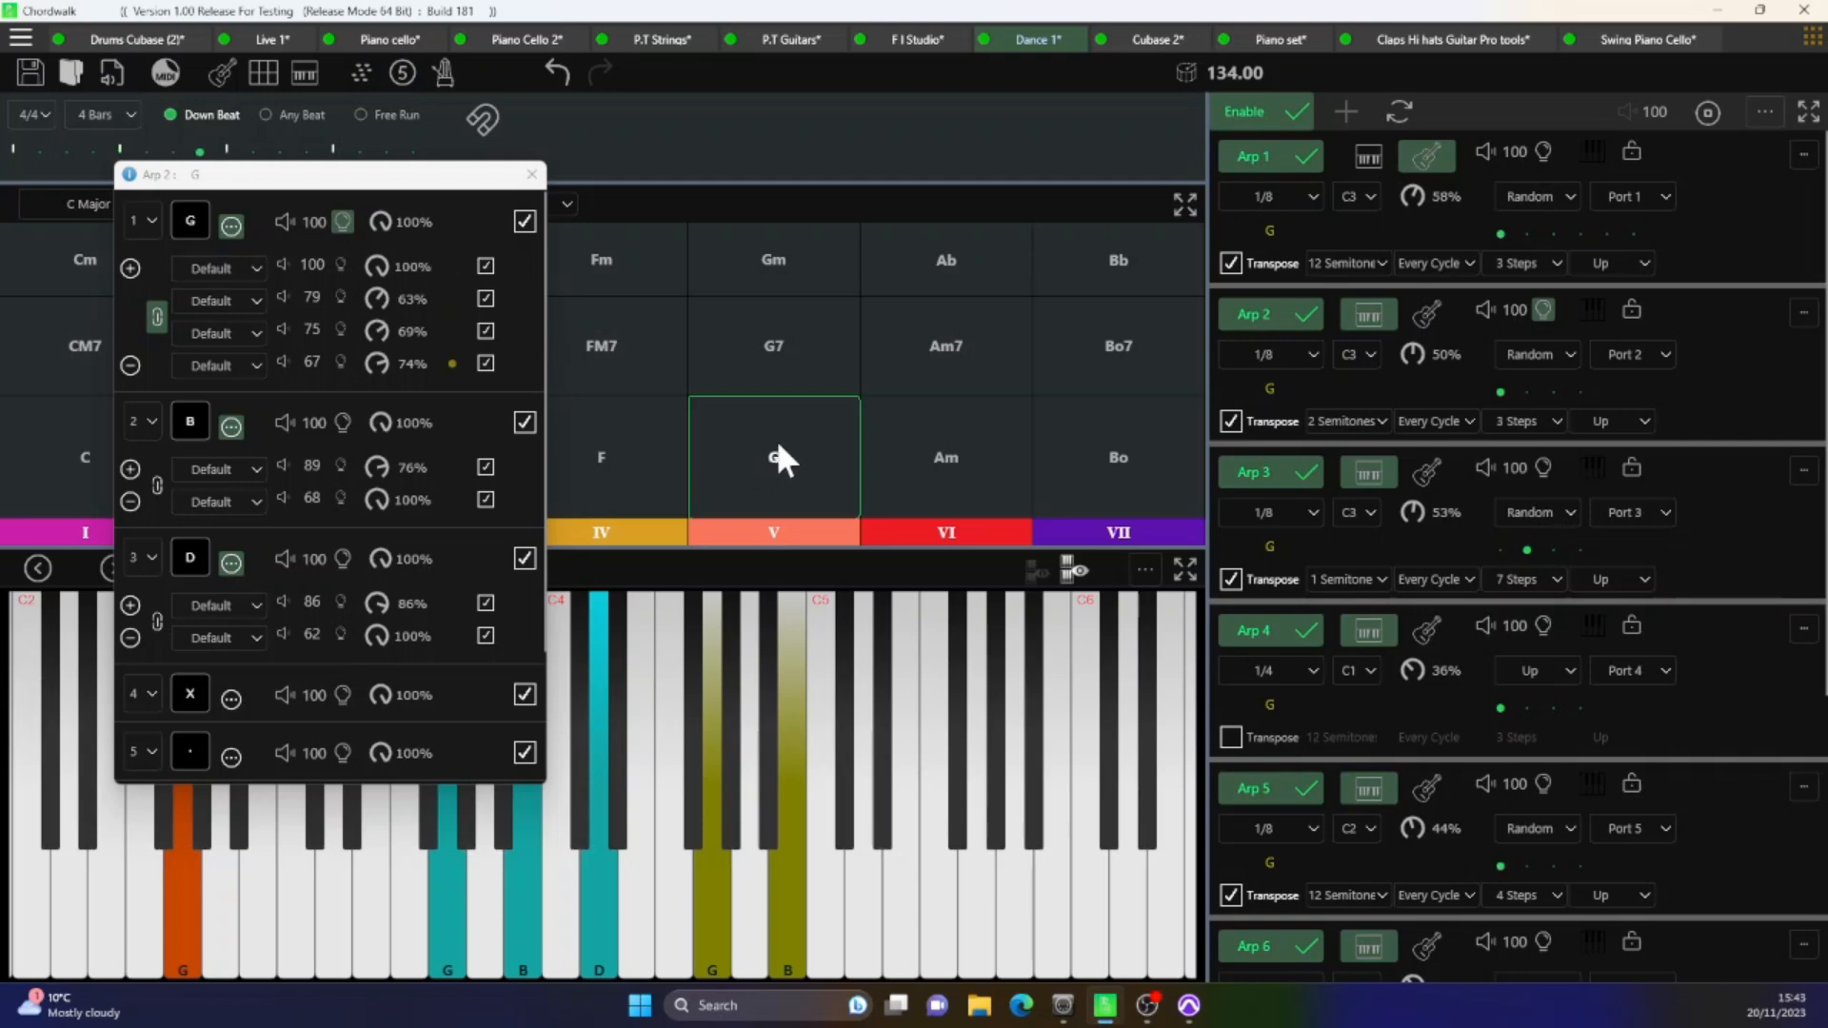
- Set Arp 2's transposition to 1 semitone and 7 steps, then lock Arp 2 and close its note settings
{"action": "left_click", "coordinate": [1376, 420]}
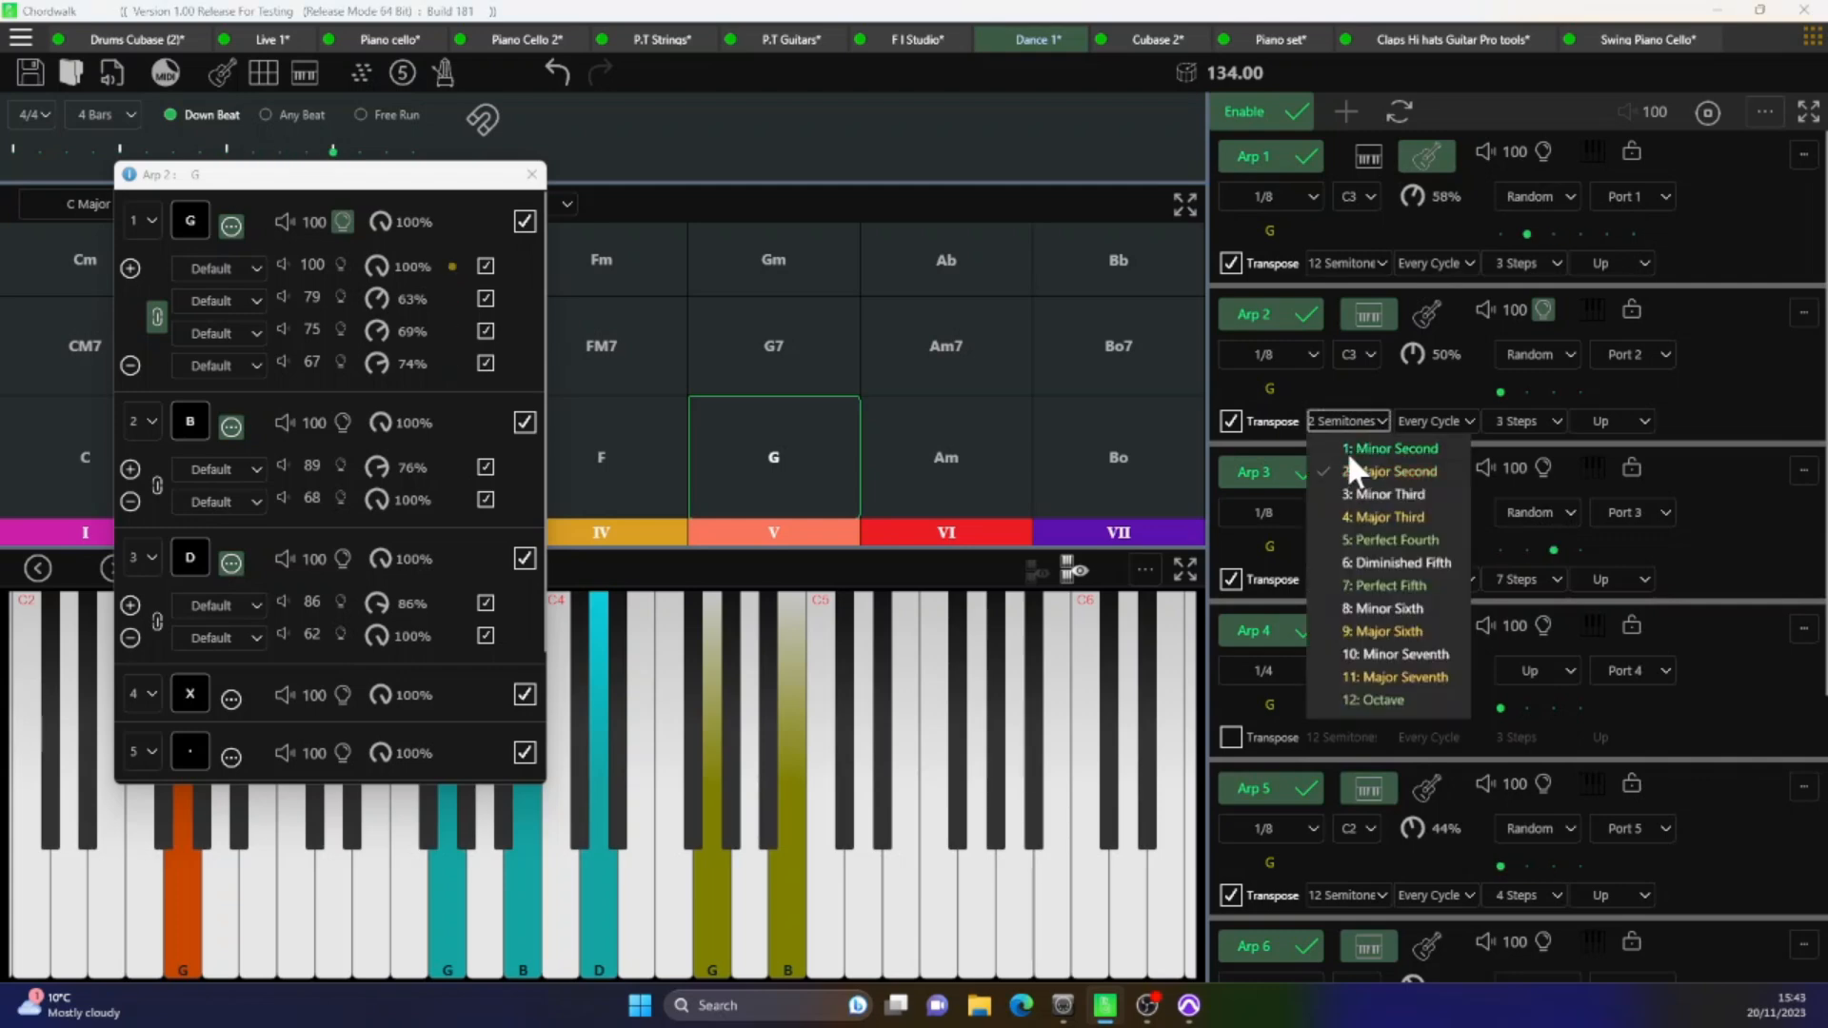
{"action": "left_click", "coordinate": [1346, 449]}
{"action": "left_click", "coordinate": [1556, 413]}
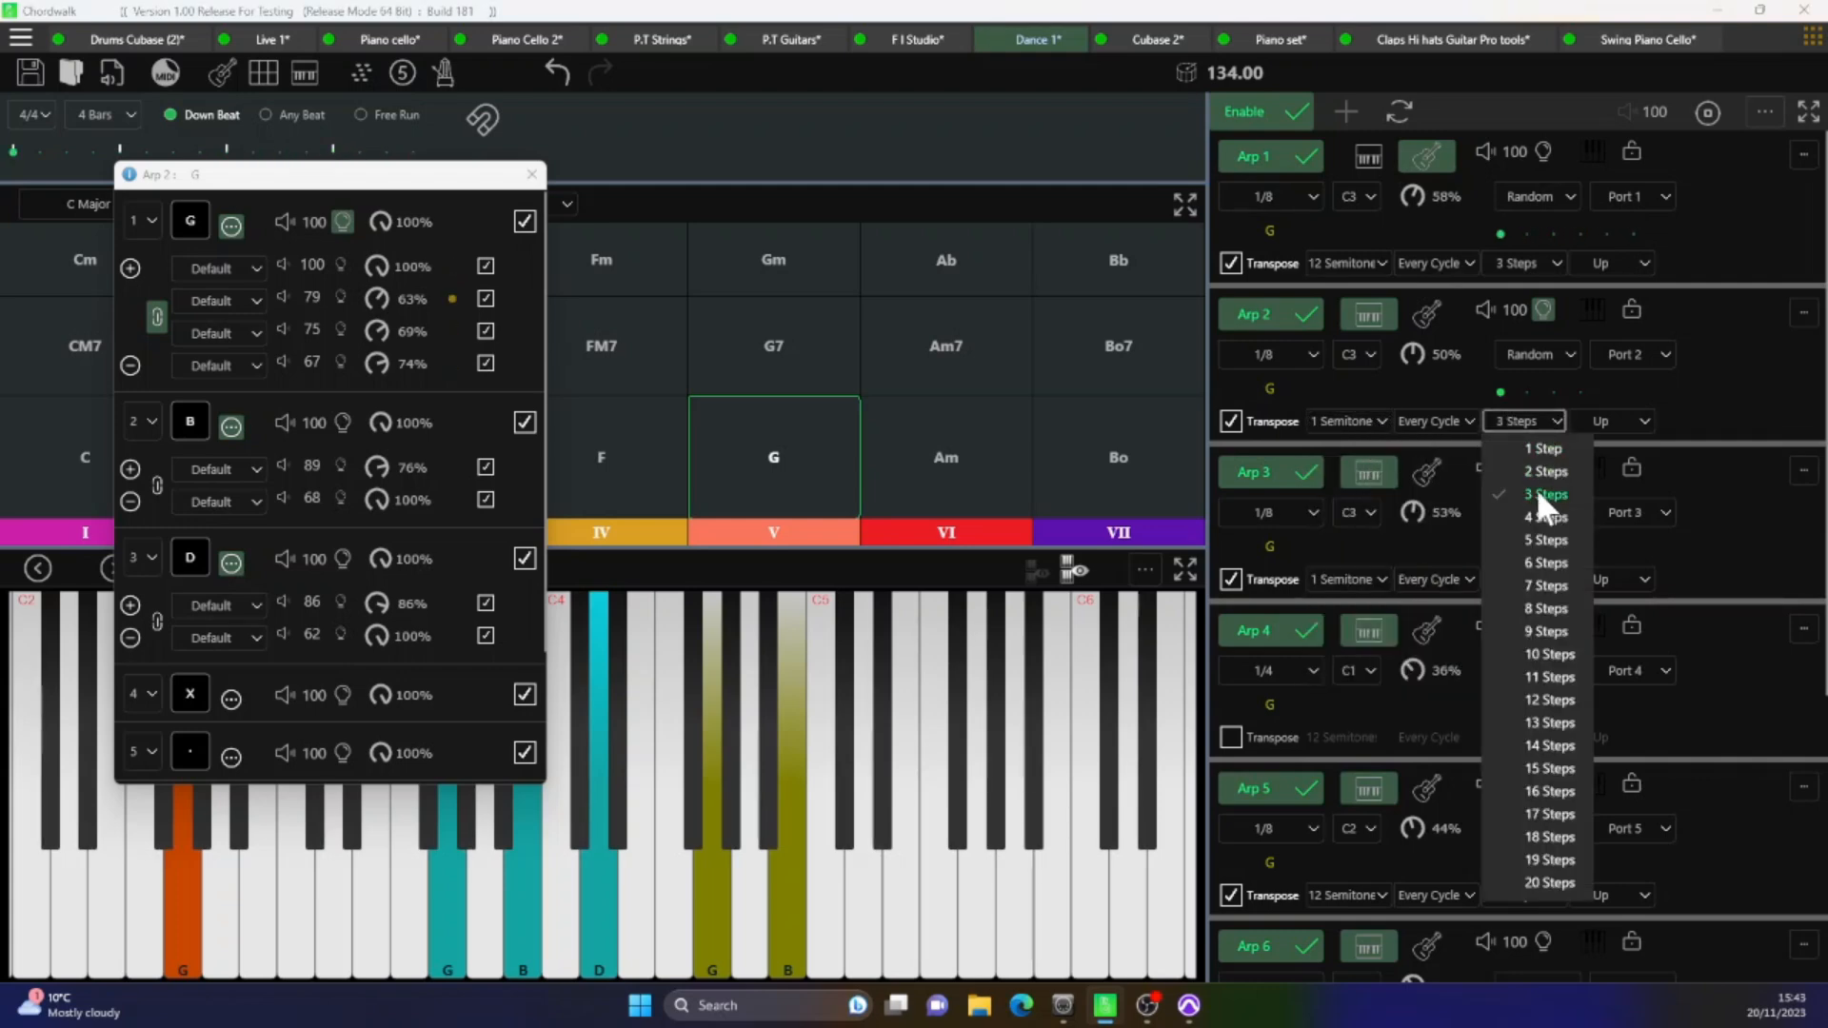
{"action": "left_click", "coordinate": [1540, 579]}
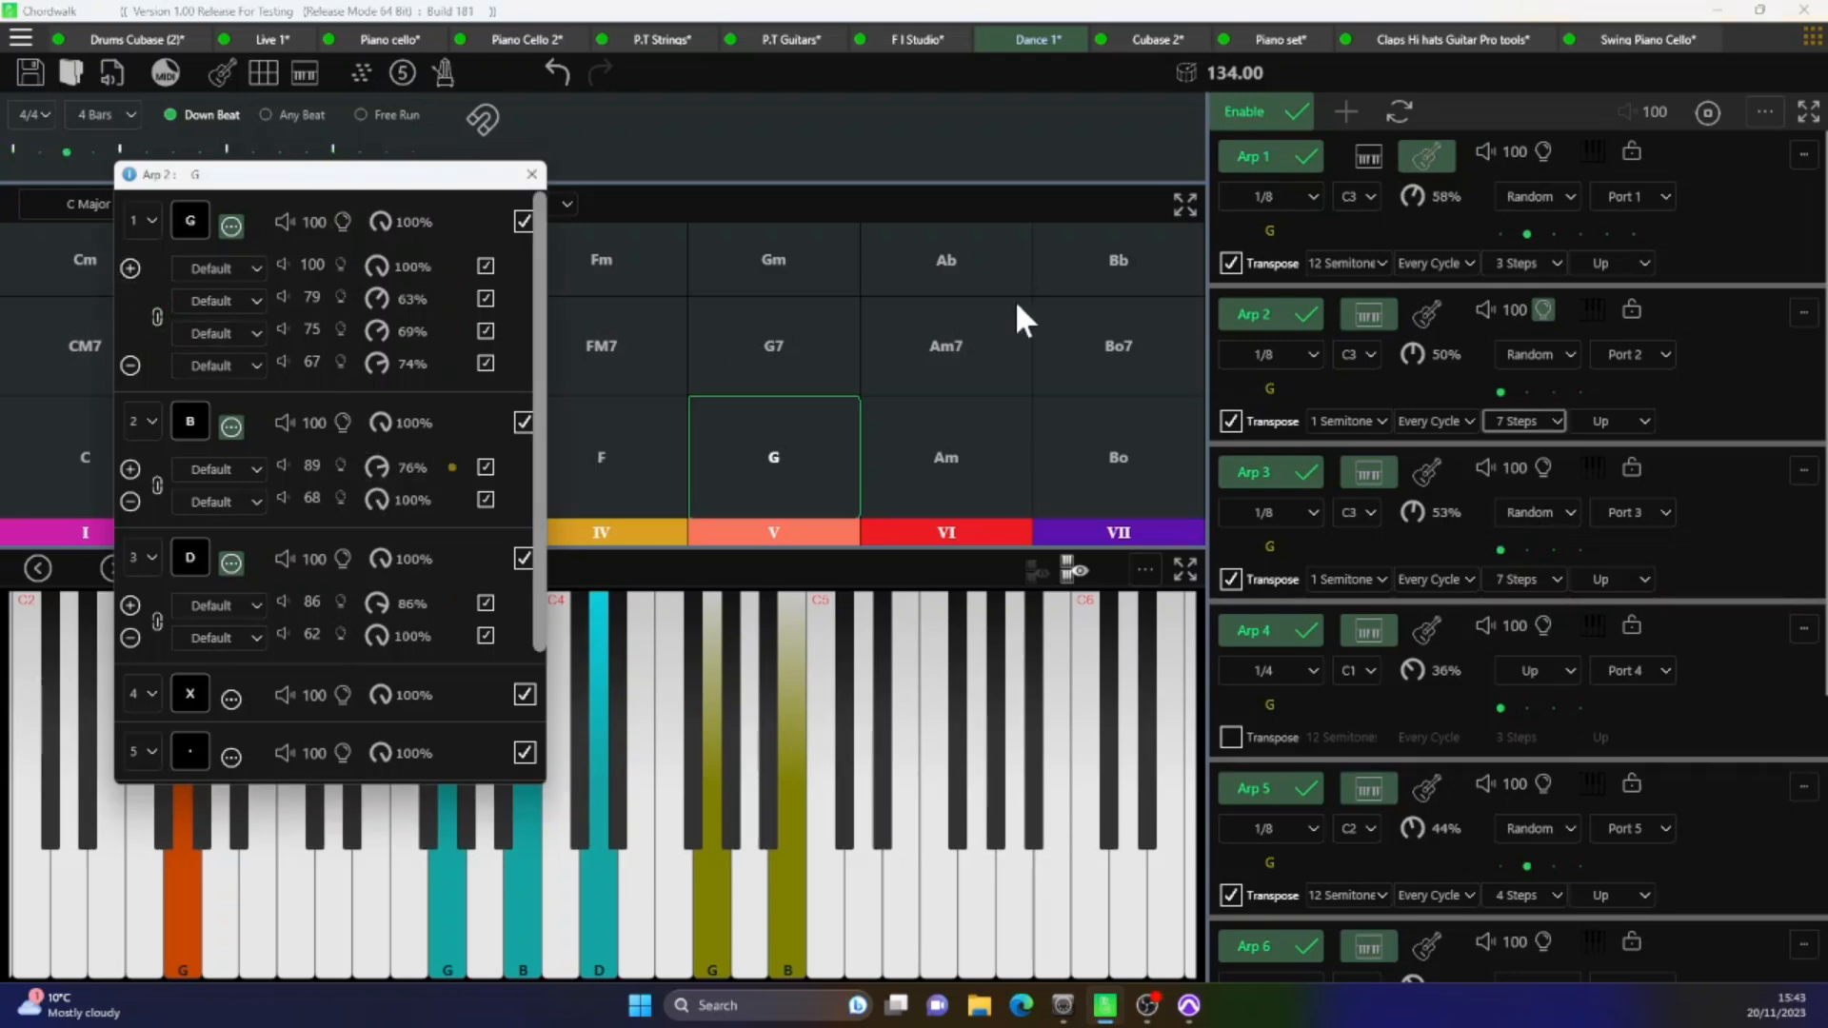
{"action": "left_click", "coordinate": [1632, 310]}
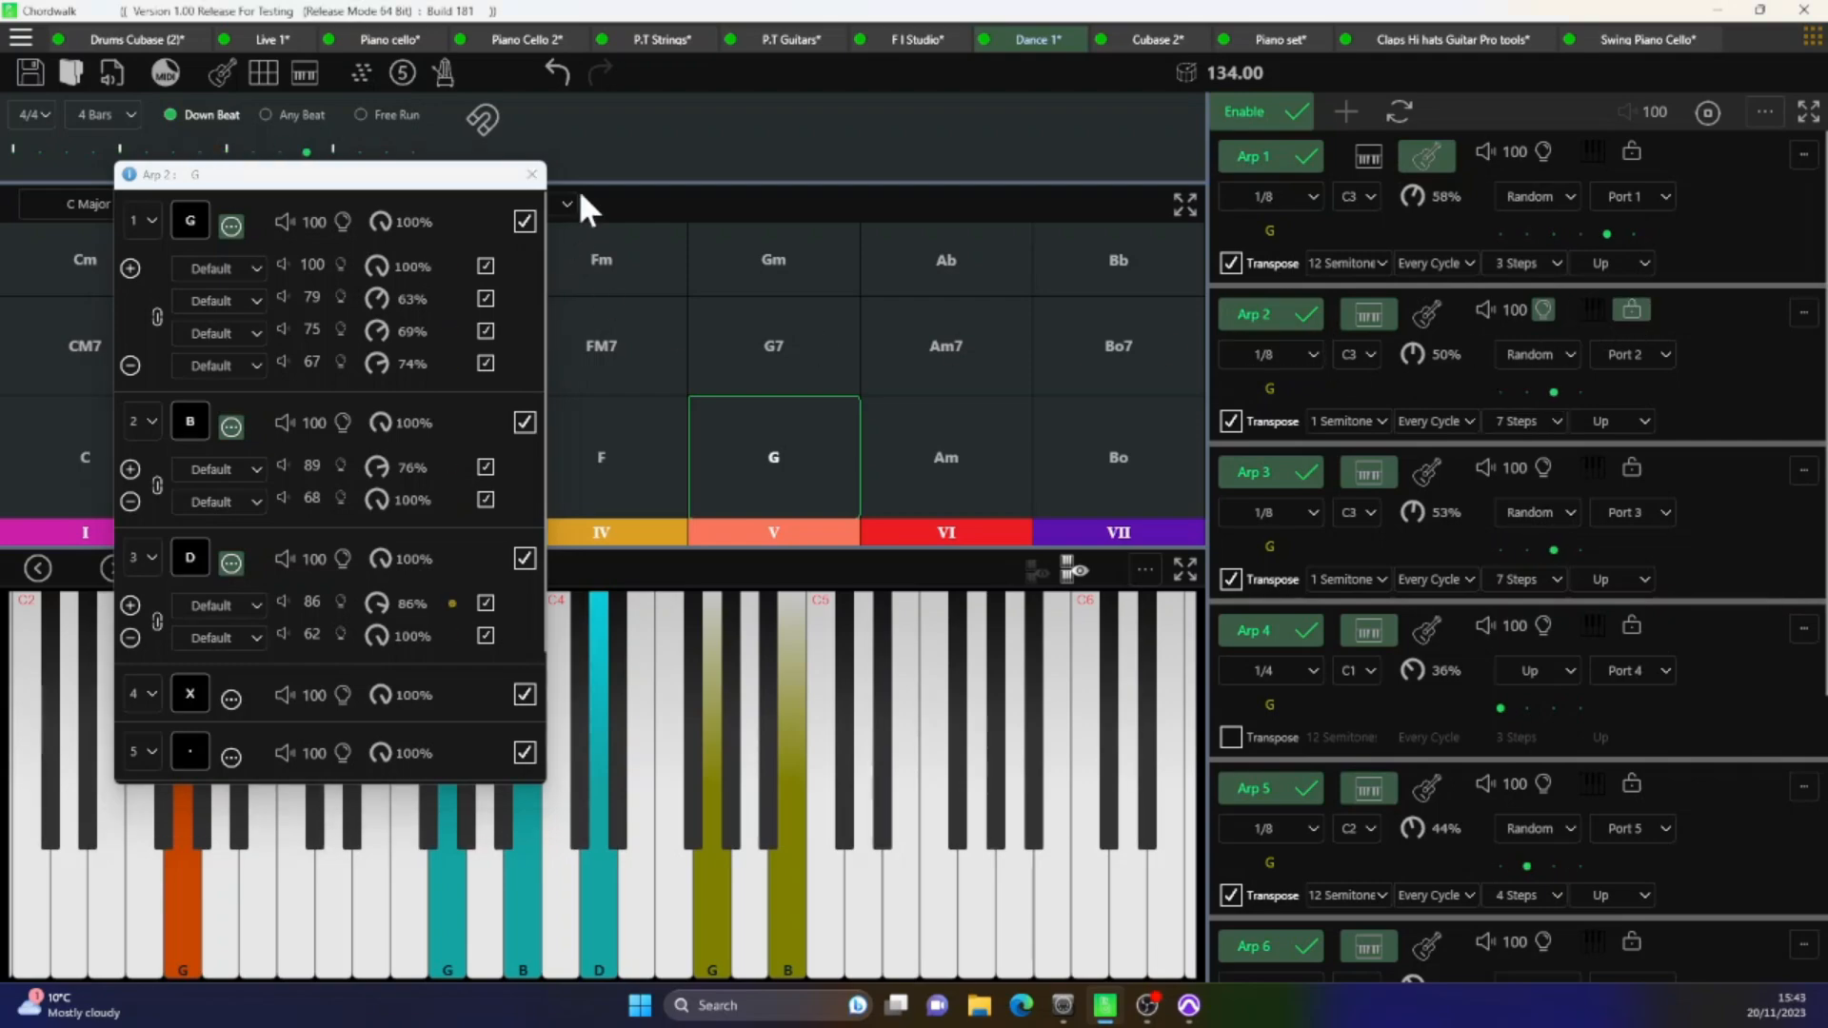
{"action": "left_click", "coordinate": [530, 175]}
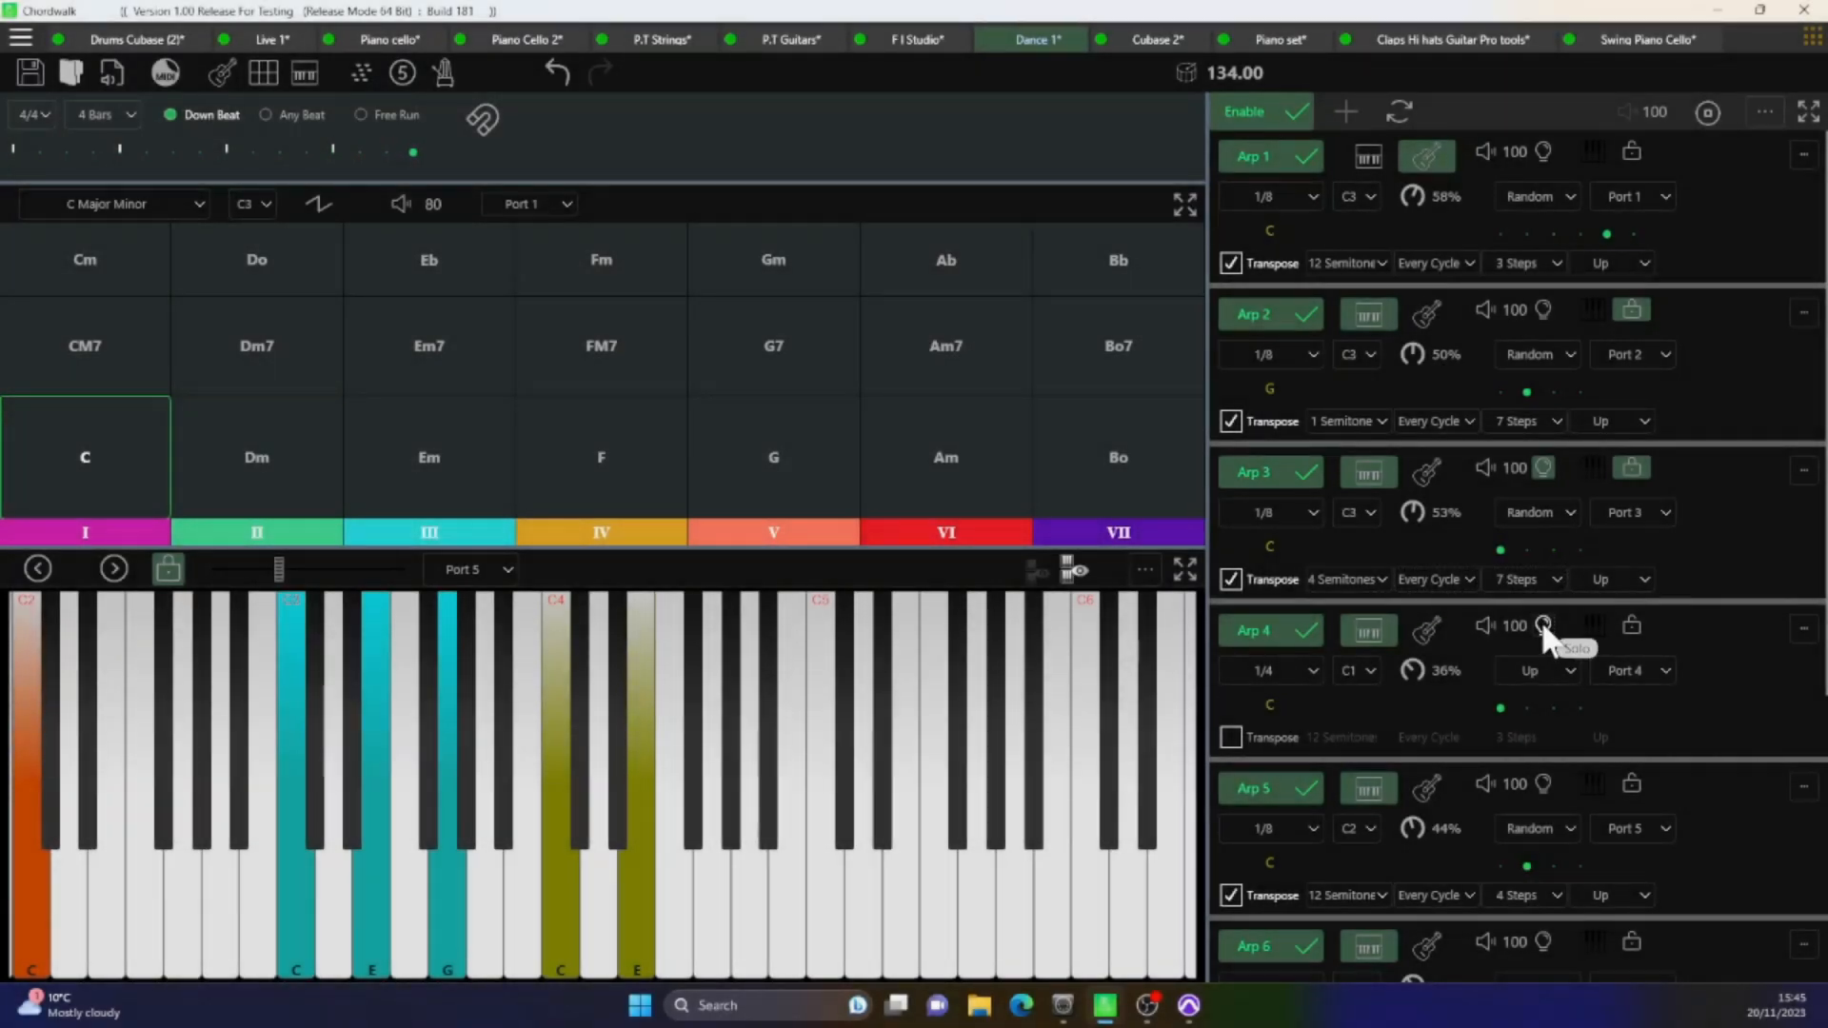
- Solo Arp 4, view its output port, and switch to Pro Tools to check the Synth Bass track's MIDI input
{"action": "left_click", "coordinate": [1543, 626]}
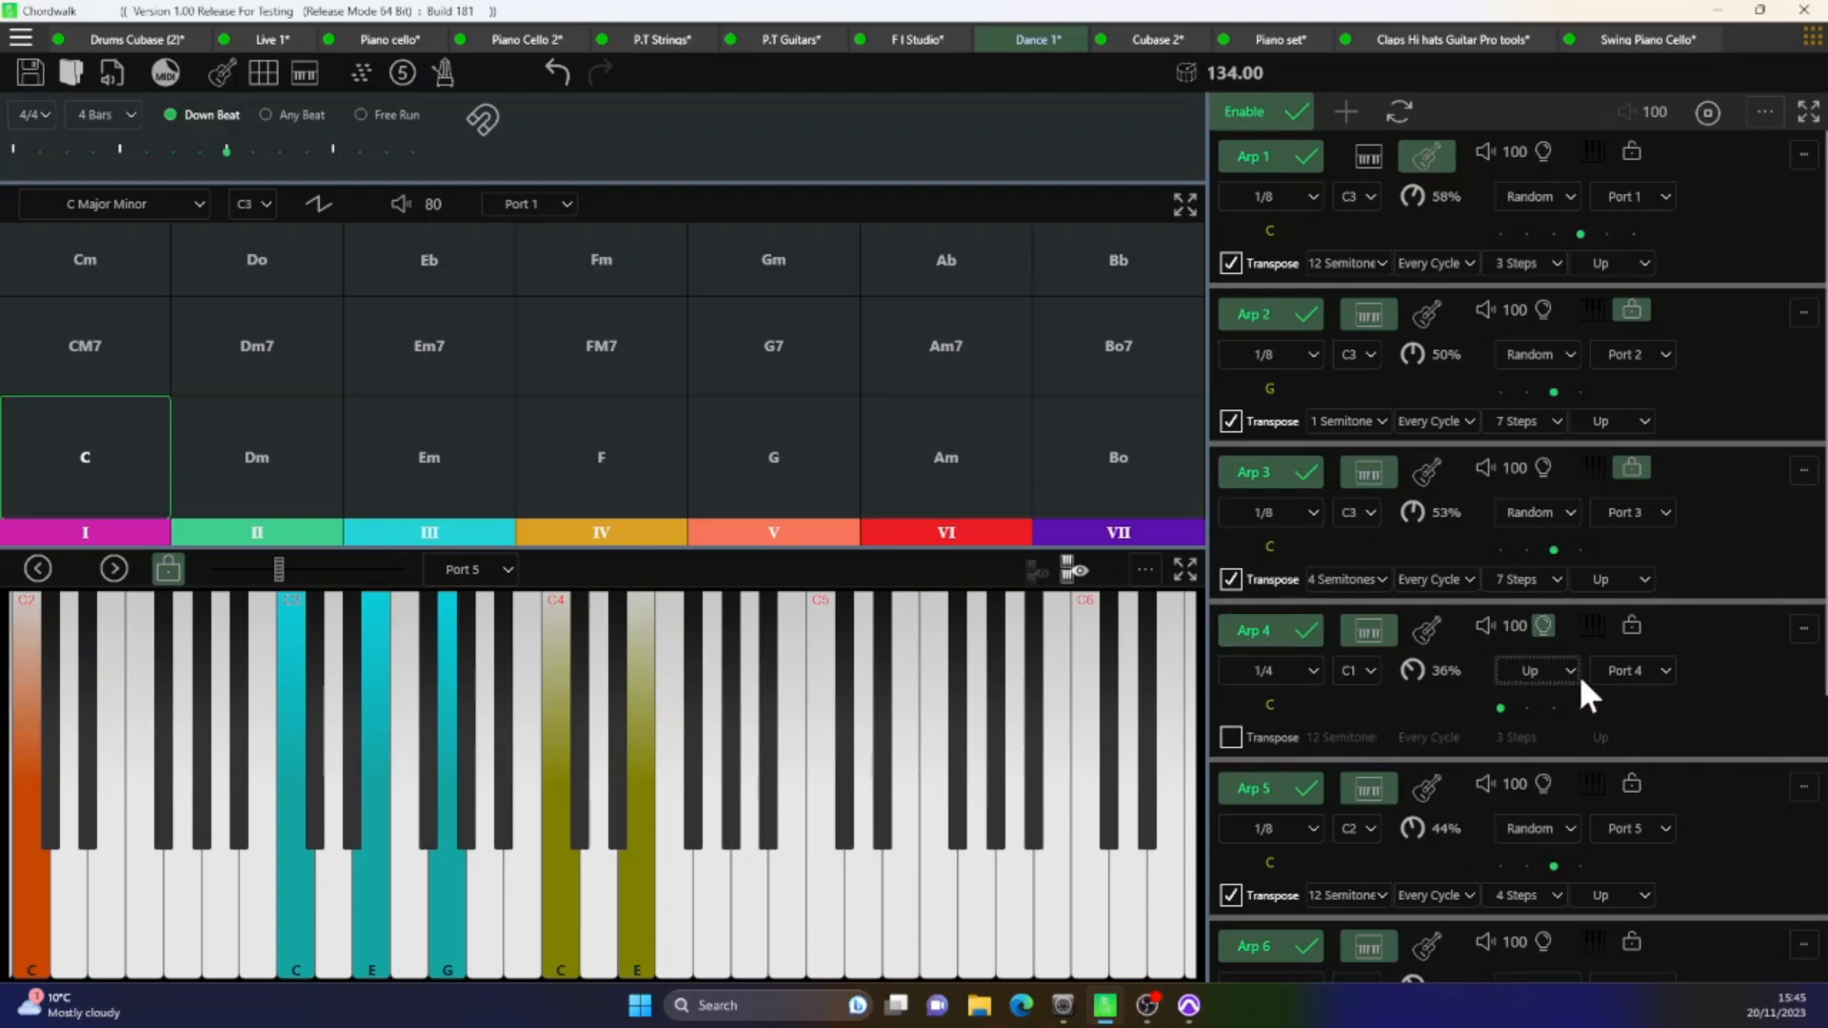
{"action": "left_click", "coordinate": [1664, 666]}
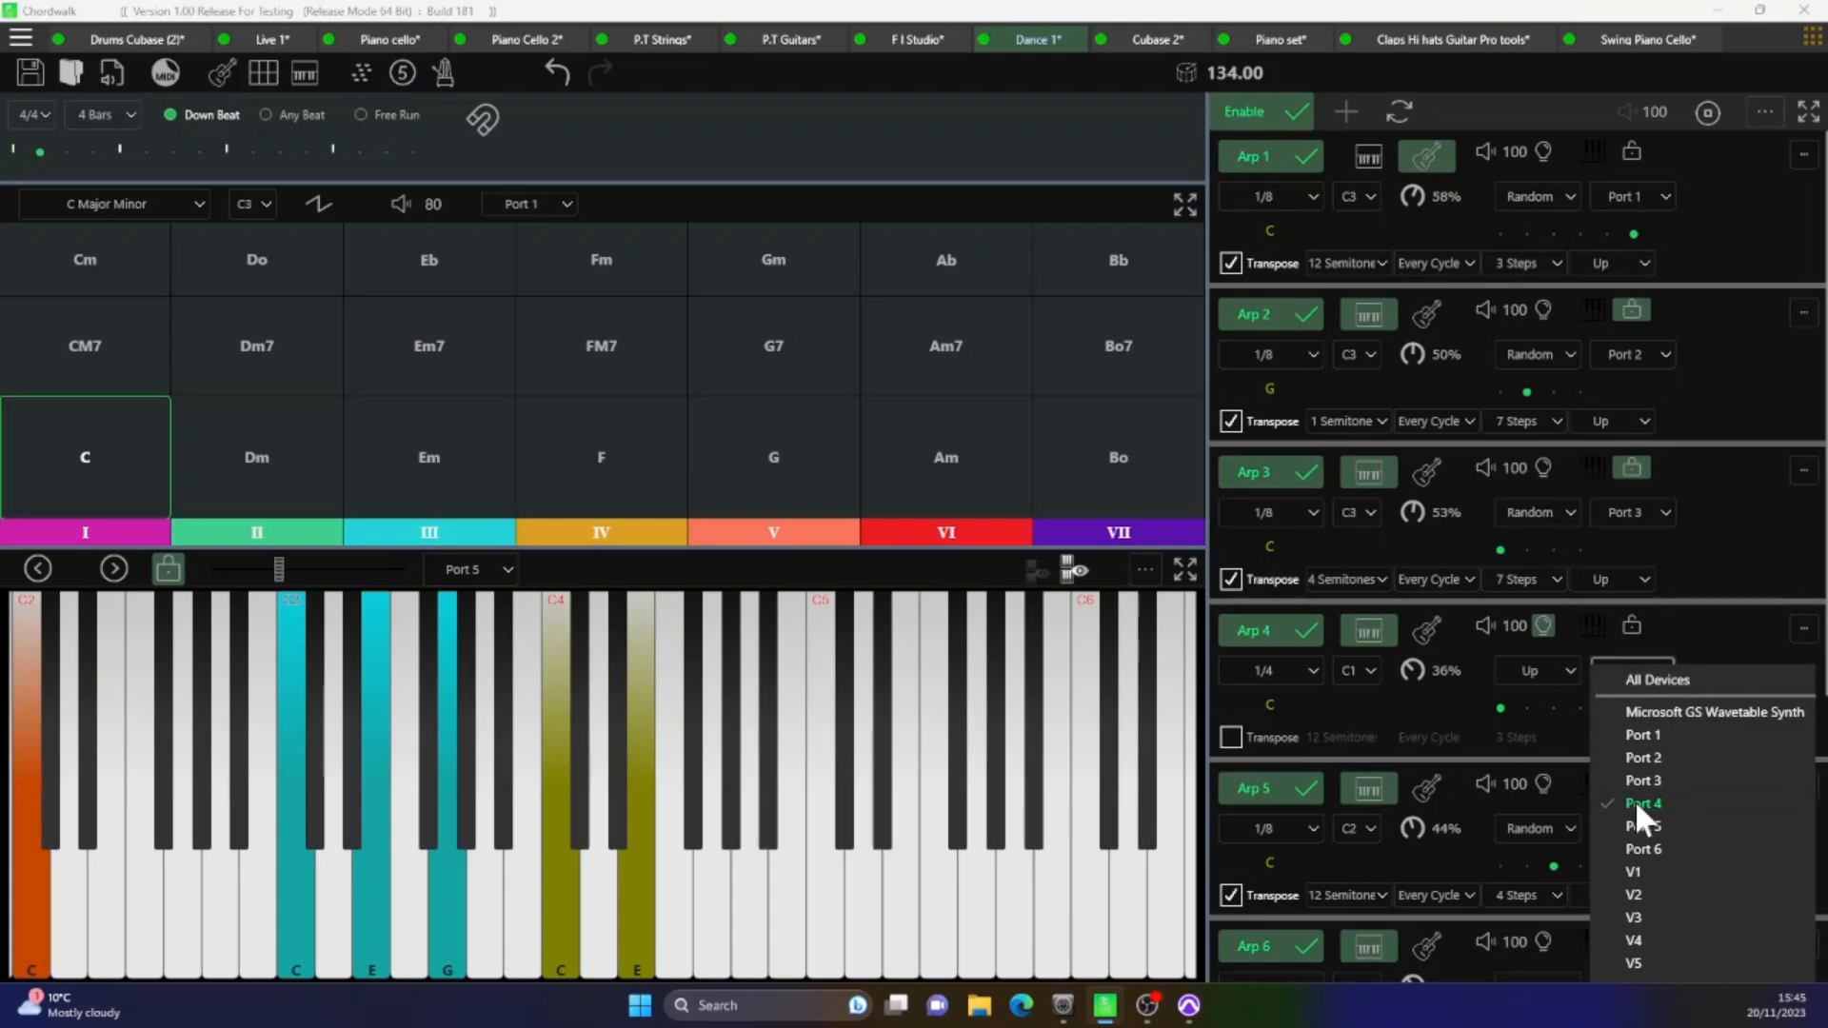
{"action": "left_click", "coordinate": [1196, 1007]}
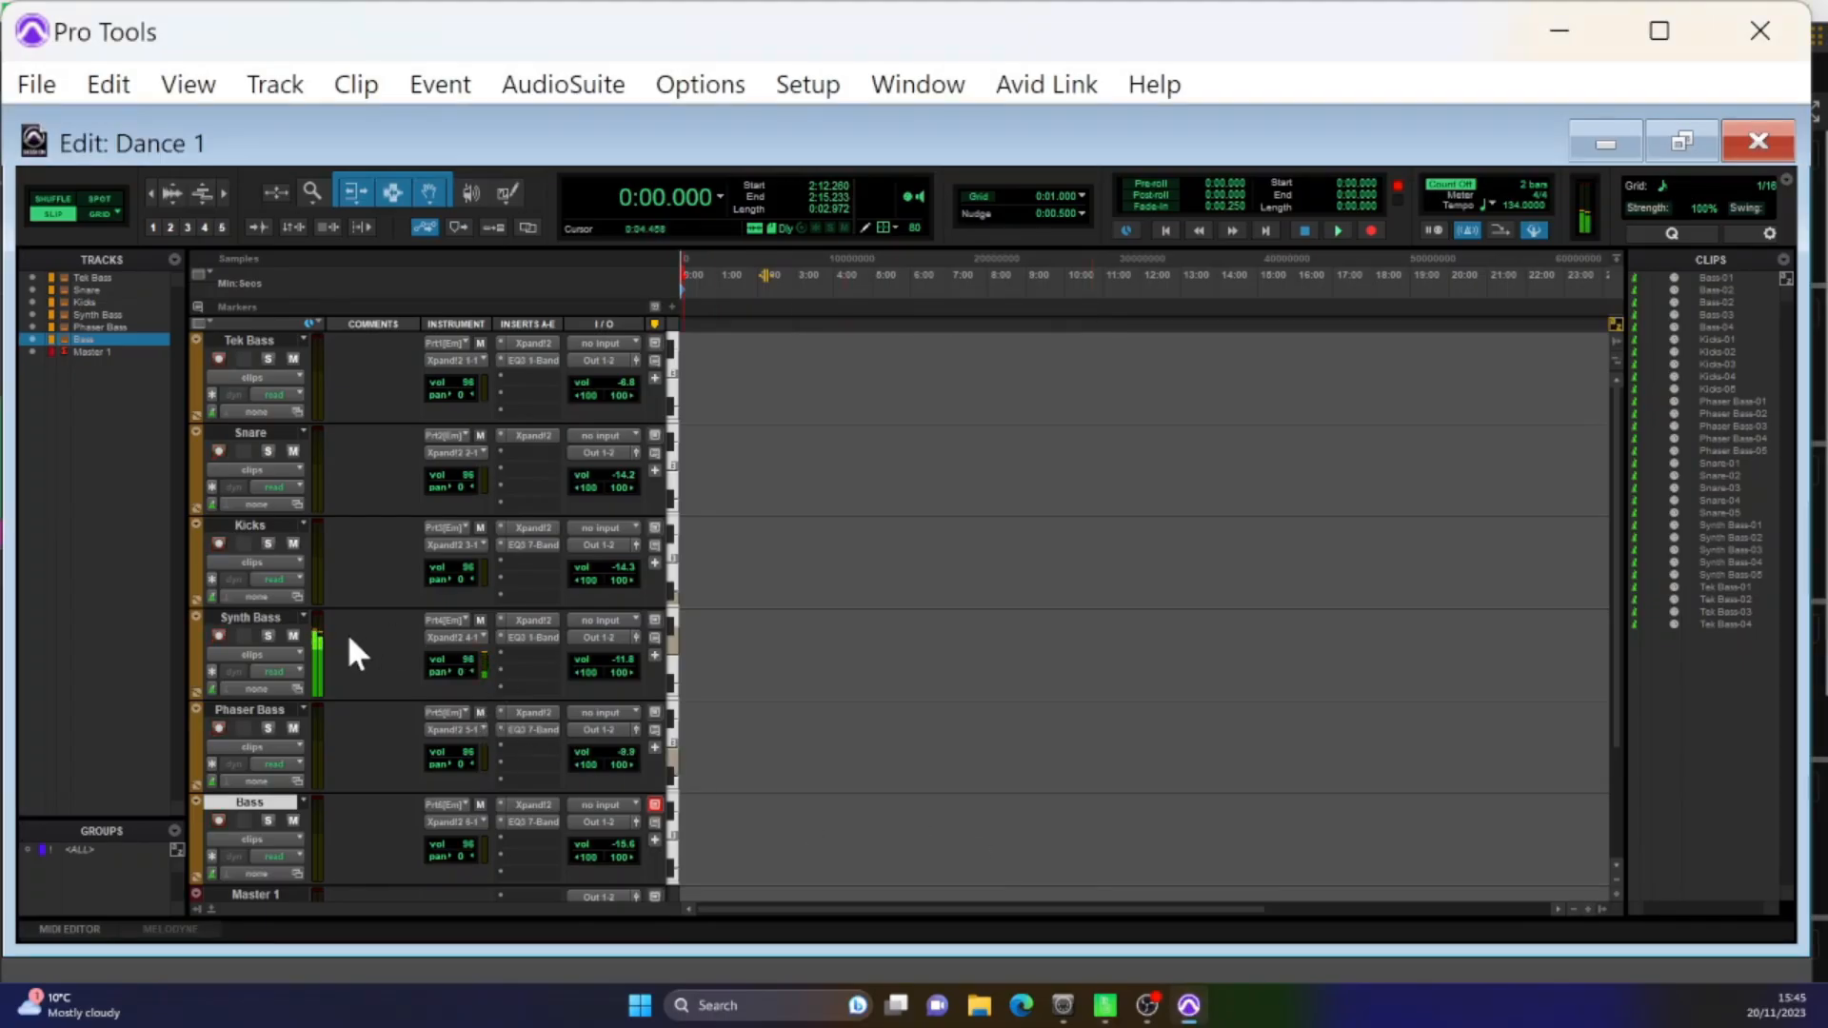
{"action": "left_click", "coordinate": [464, 618]}
{"action": "mouse_move", "coordinate": [596, 695]}
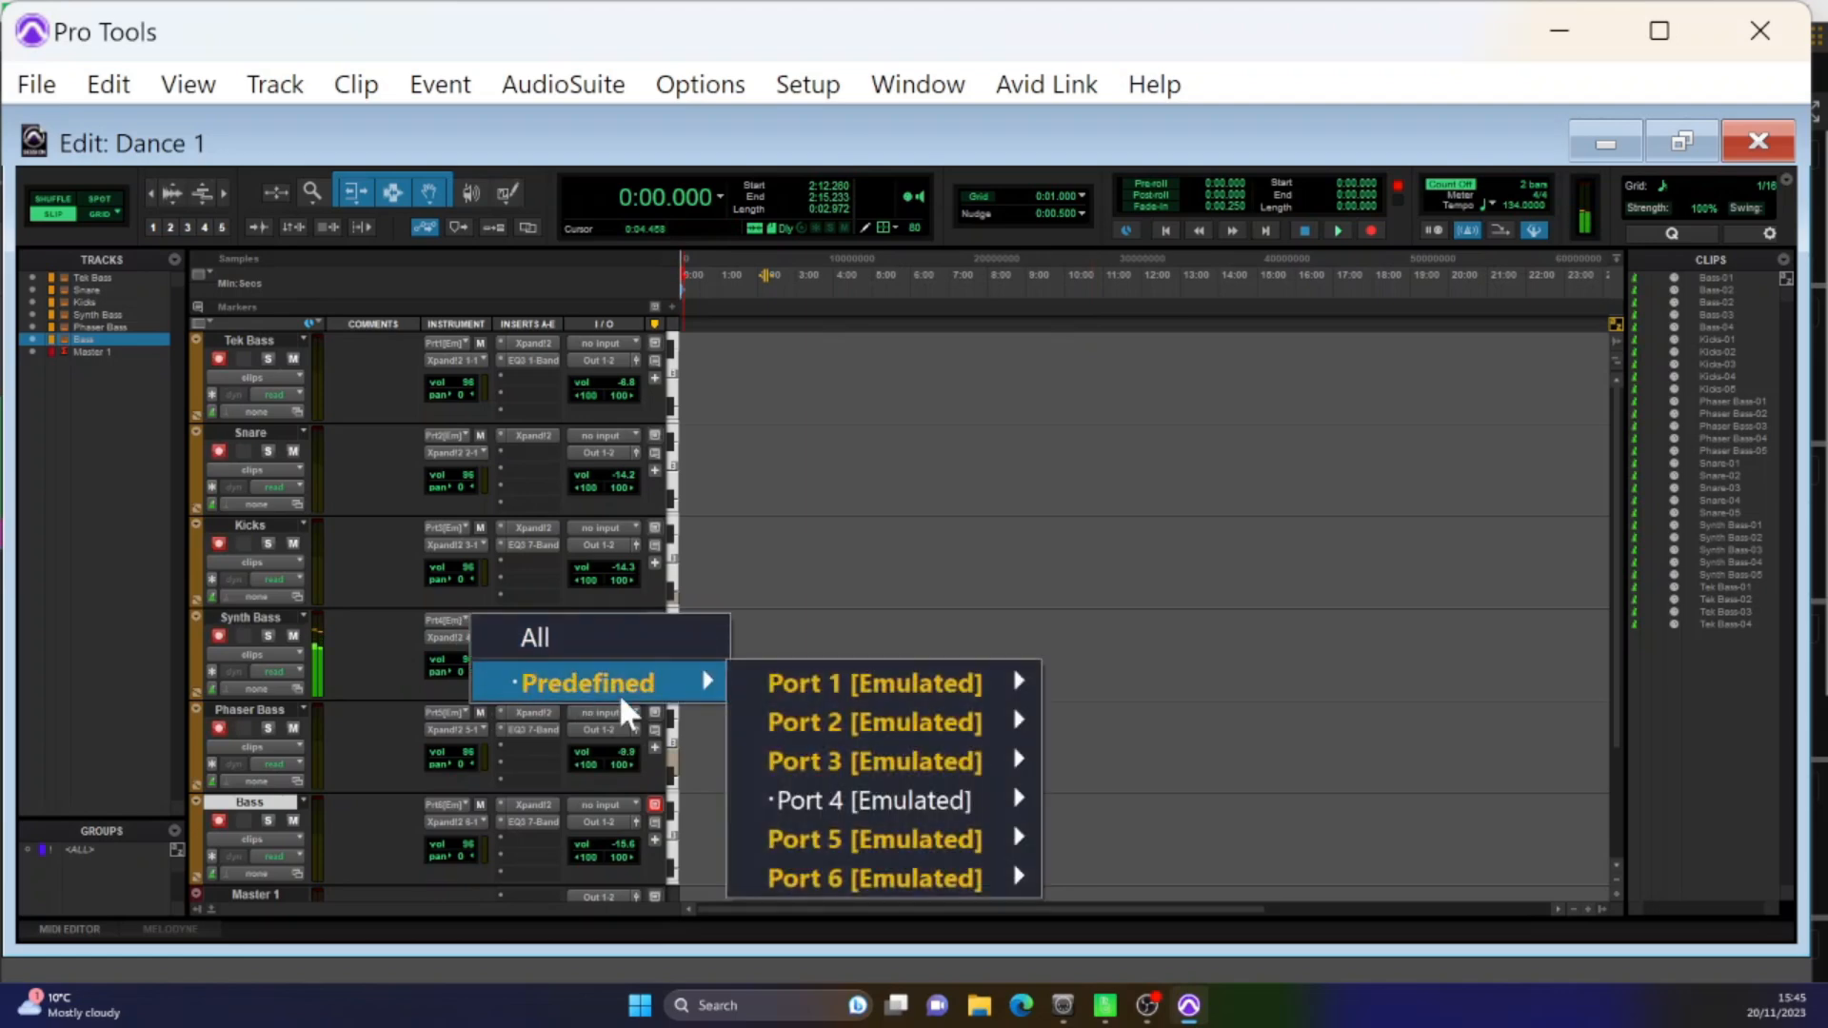
{"action": "left_click", "coordinate": [868, 562]}
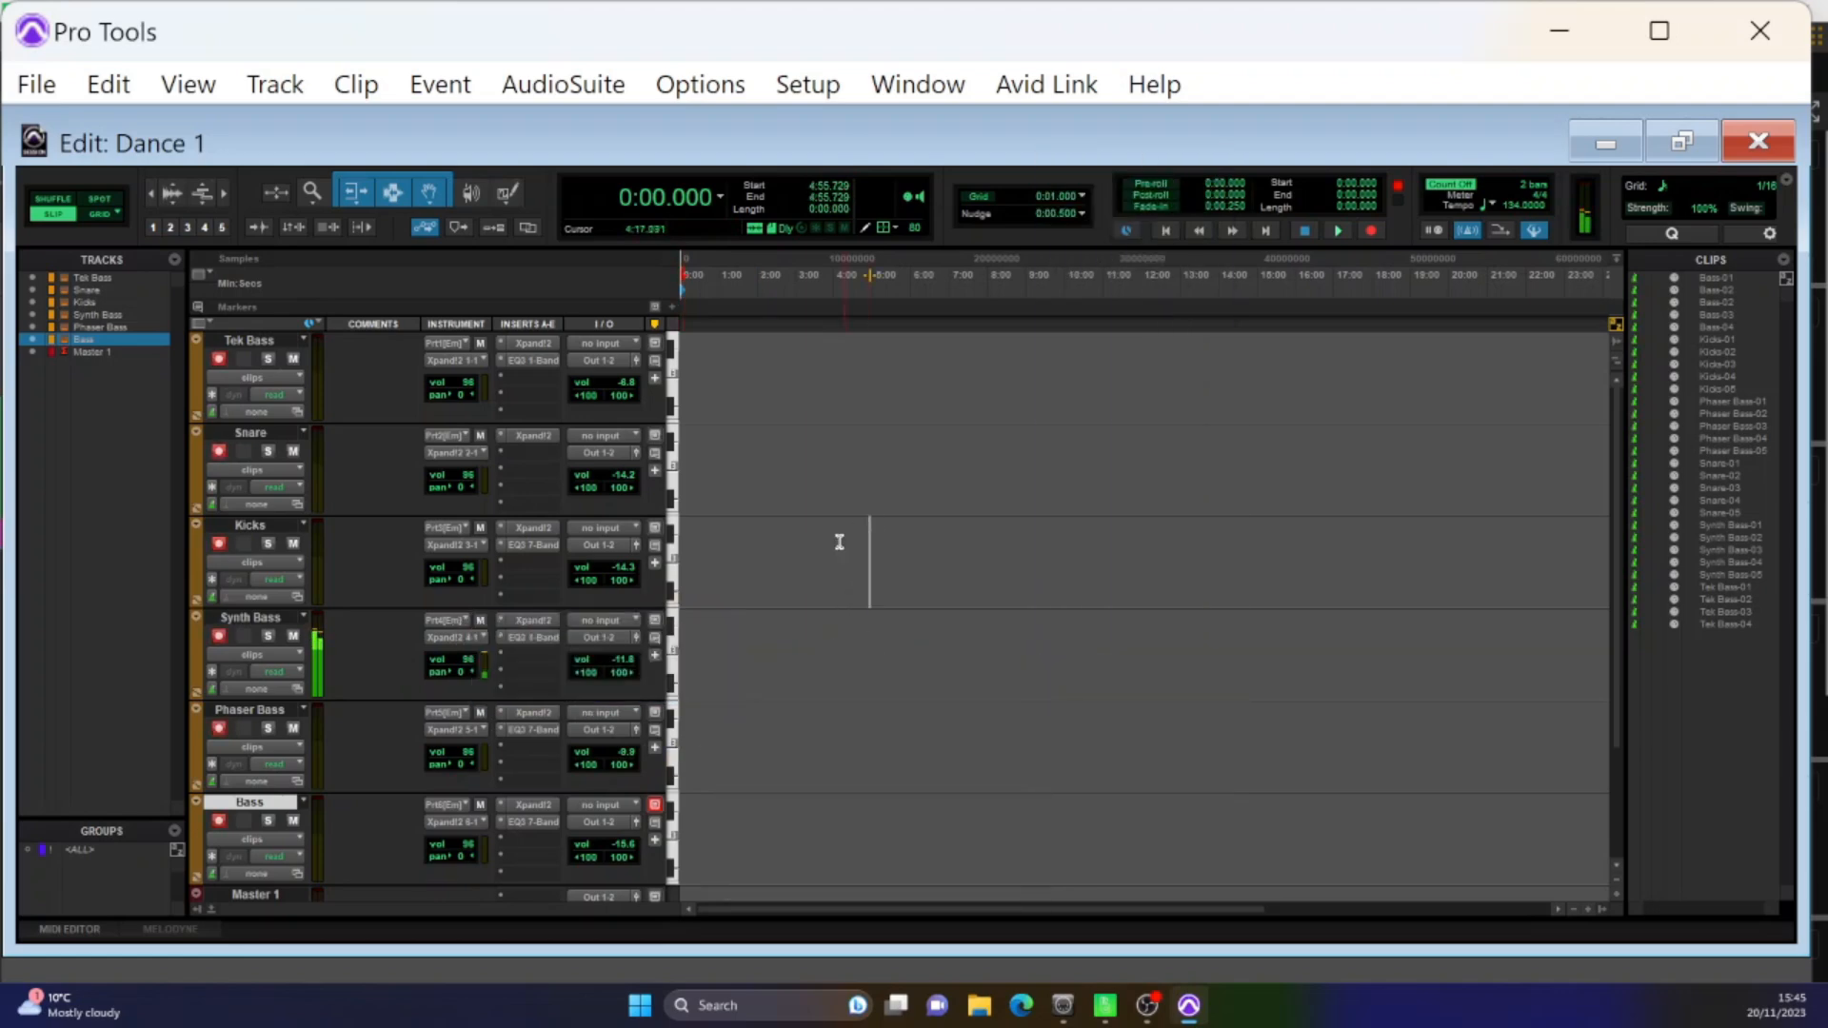
- Raise the EQ3 1-Band peak on the Synth Bass track to 17.7 dB gain and return to Chordwalk
{"action": "left_click", "coordinate": [533, 634]}
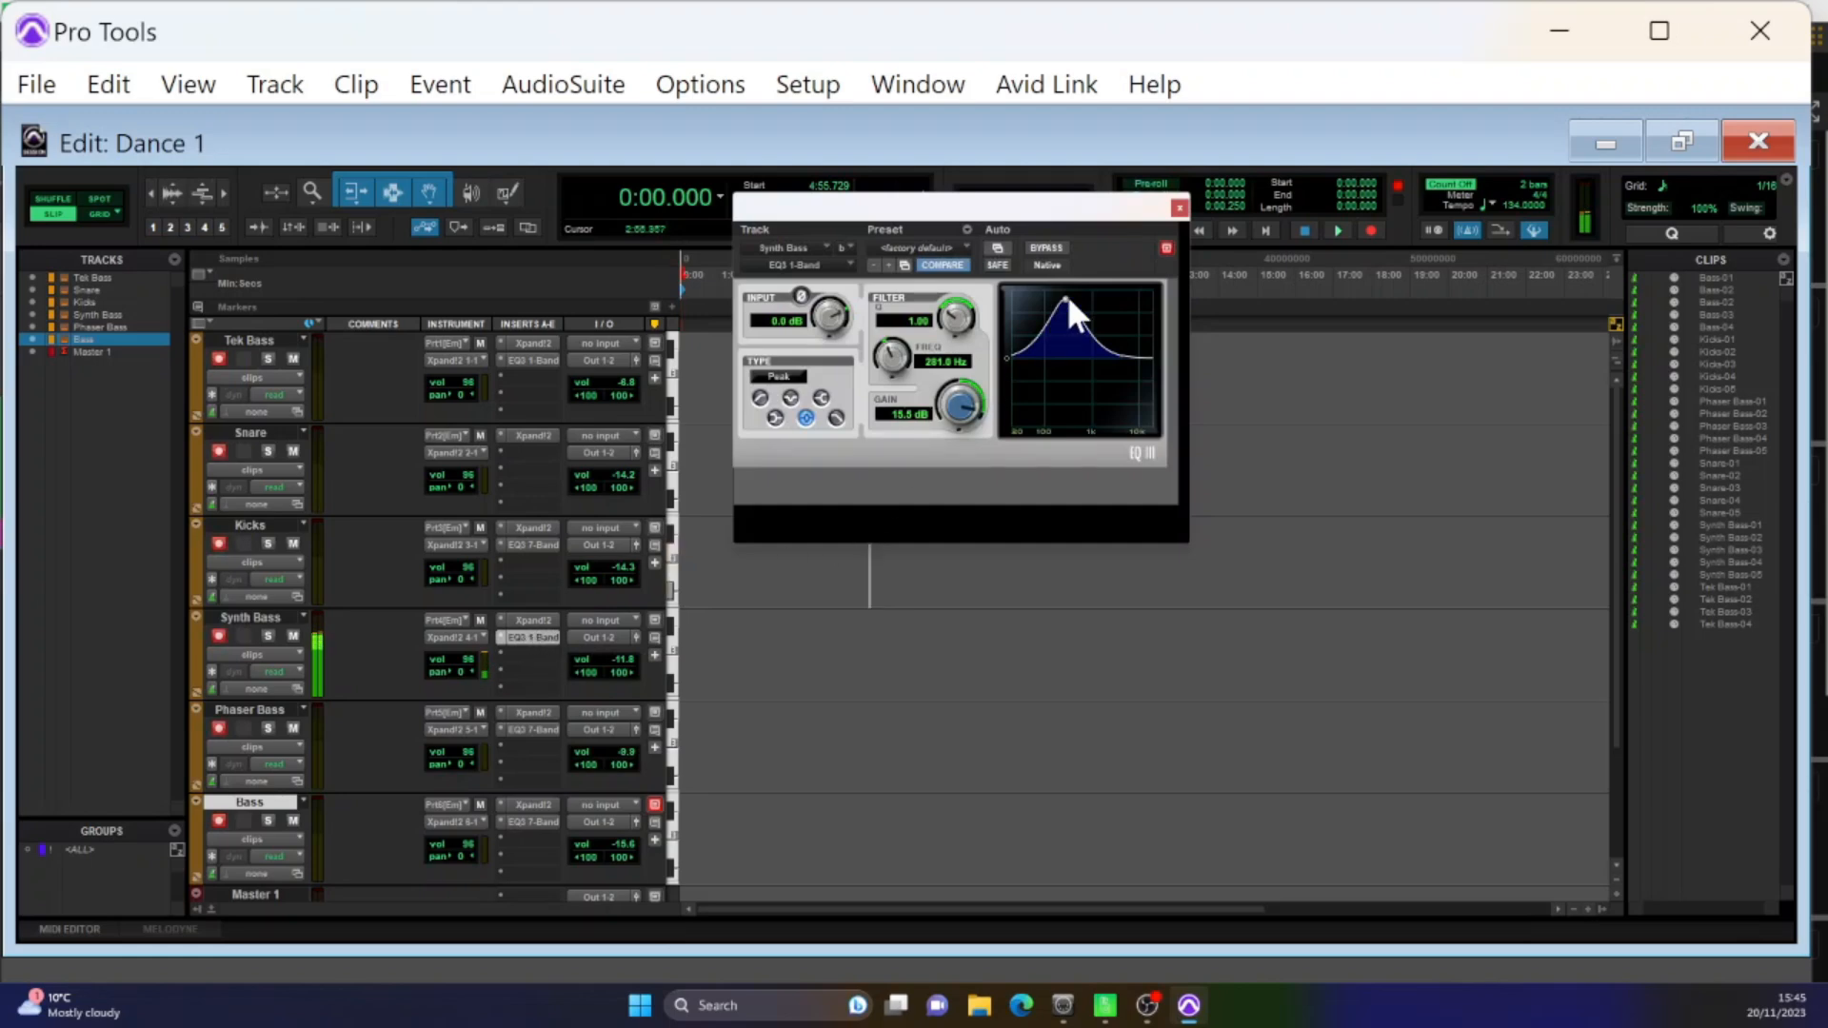
{"action": "mouse_move", "coordinate": [1061, 295]}
{"action": "left_mouse_down"}
{"action": "mouse_move", "coordinate": [1103, 295]}
{"action": "mouse_move", "coordinate": [1065, 290]}
{"action": "left_mouse_up"}
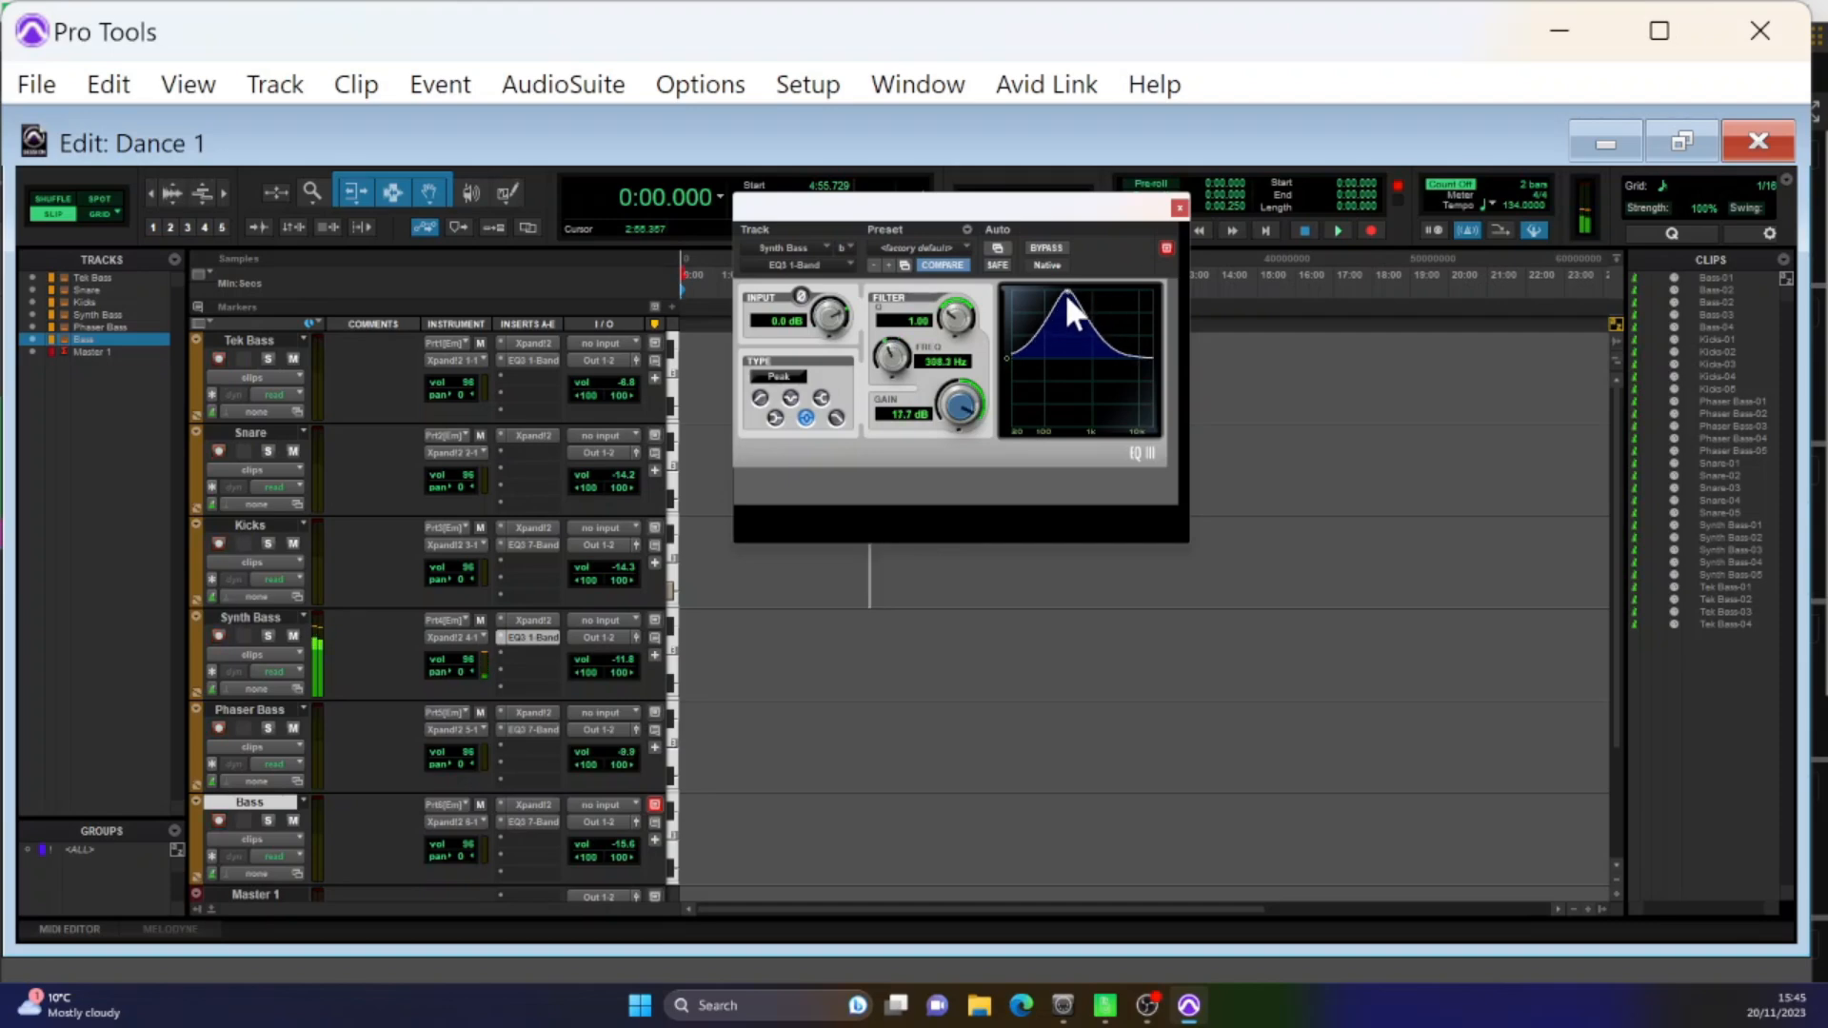
{"action": "left_click", "coordinate": [1180, 205]}
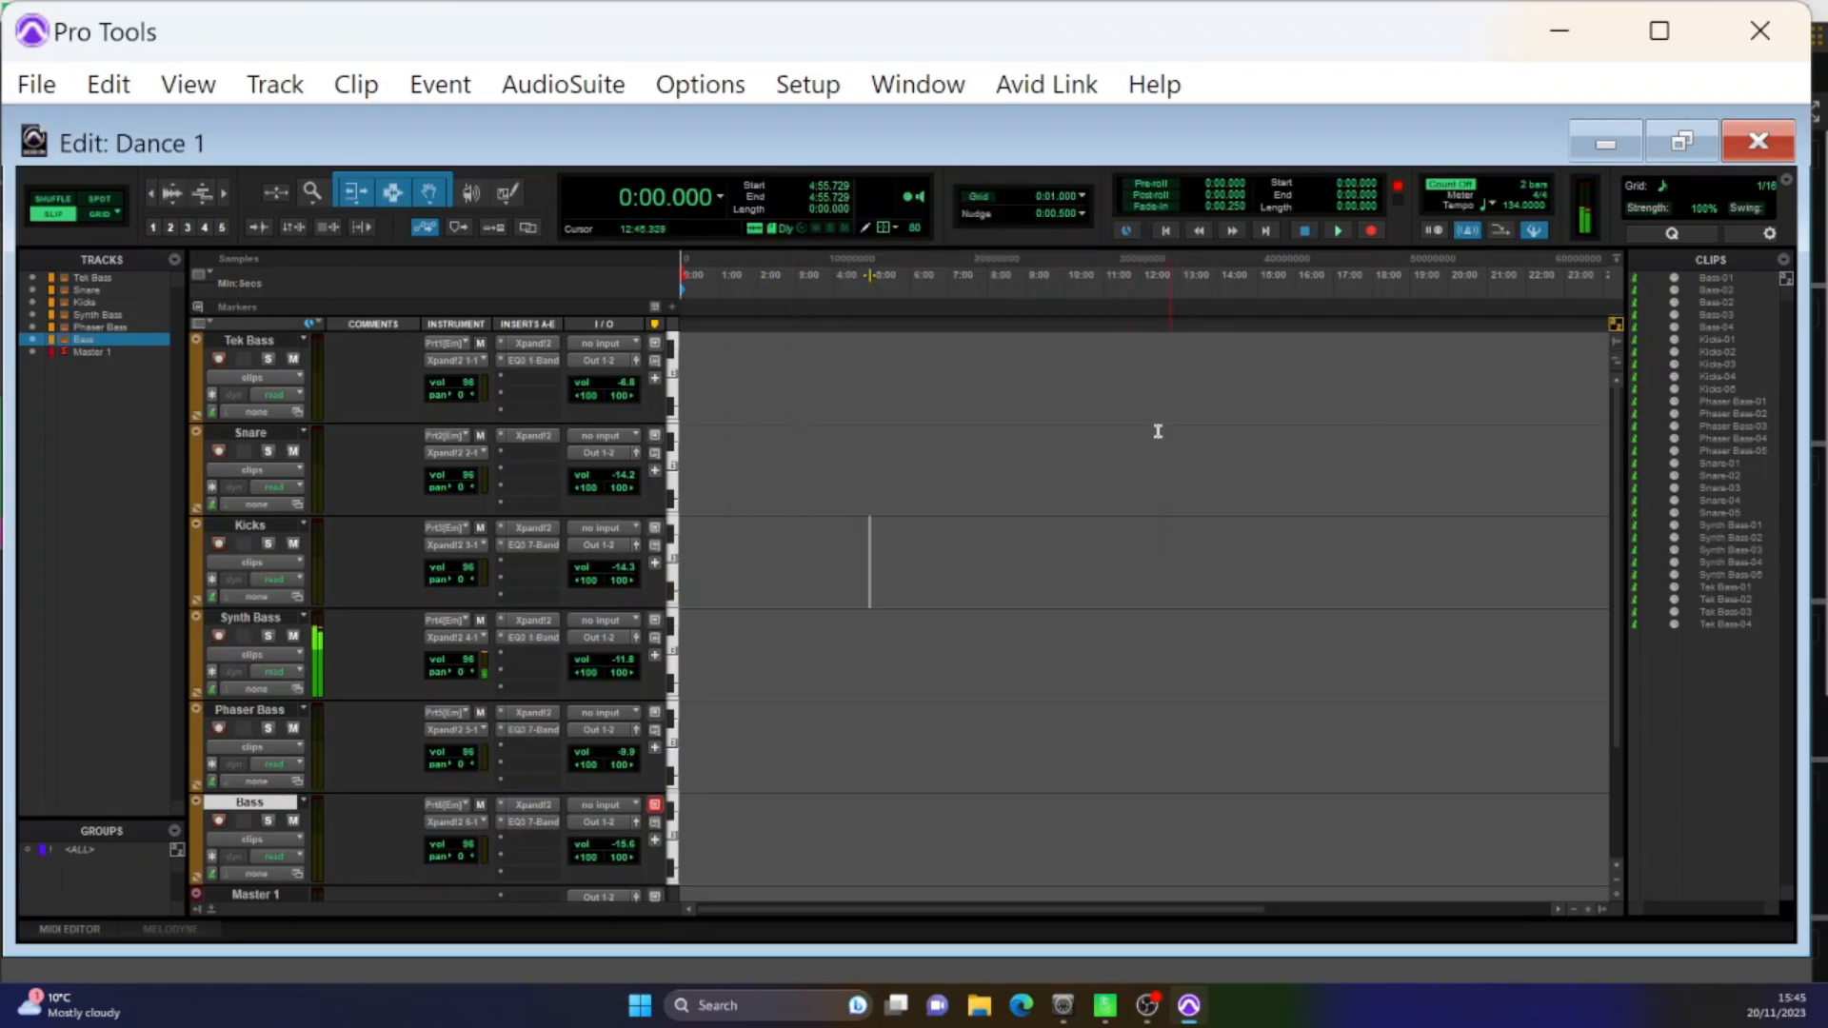
{"action": "left_click", "coordinate": [1106, 1006]}
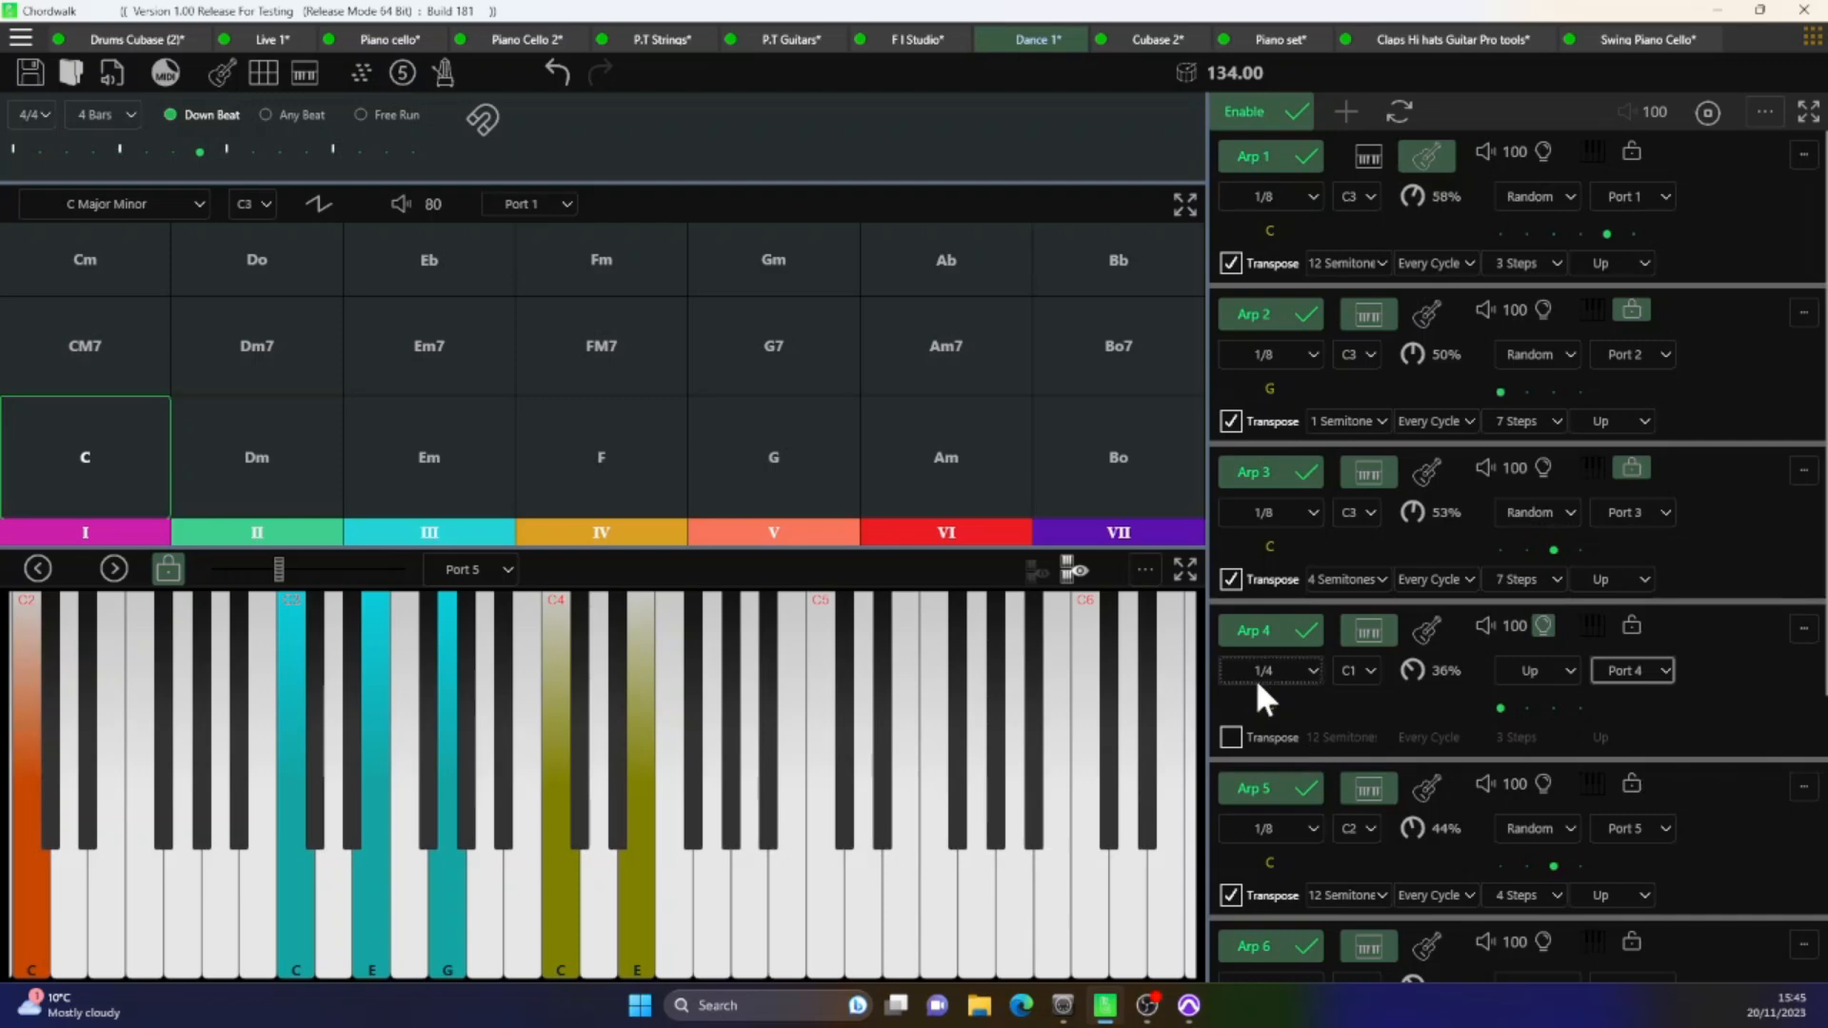
- Try transposition on Arp 4, switch it off again, and set the arp's length percentage to 25%
{"action": "left_click", "coordinate": [1230, 736]}
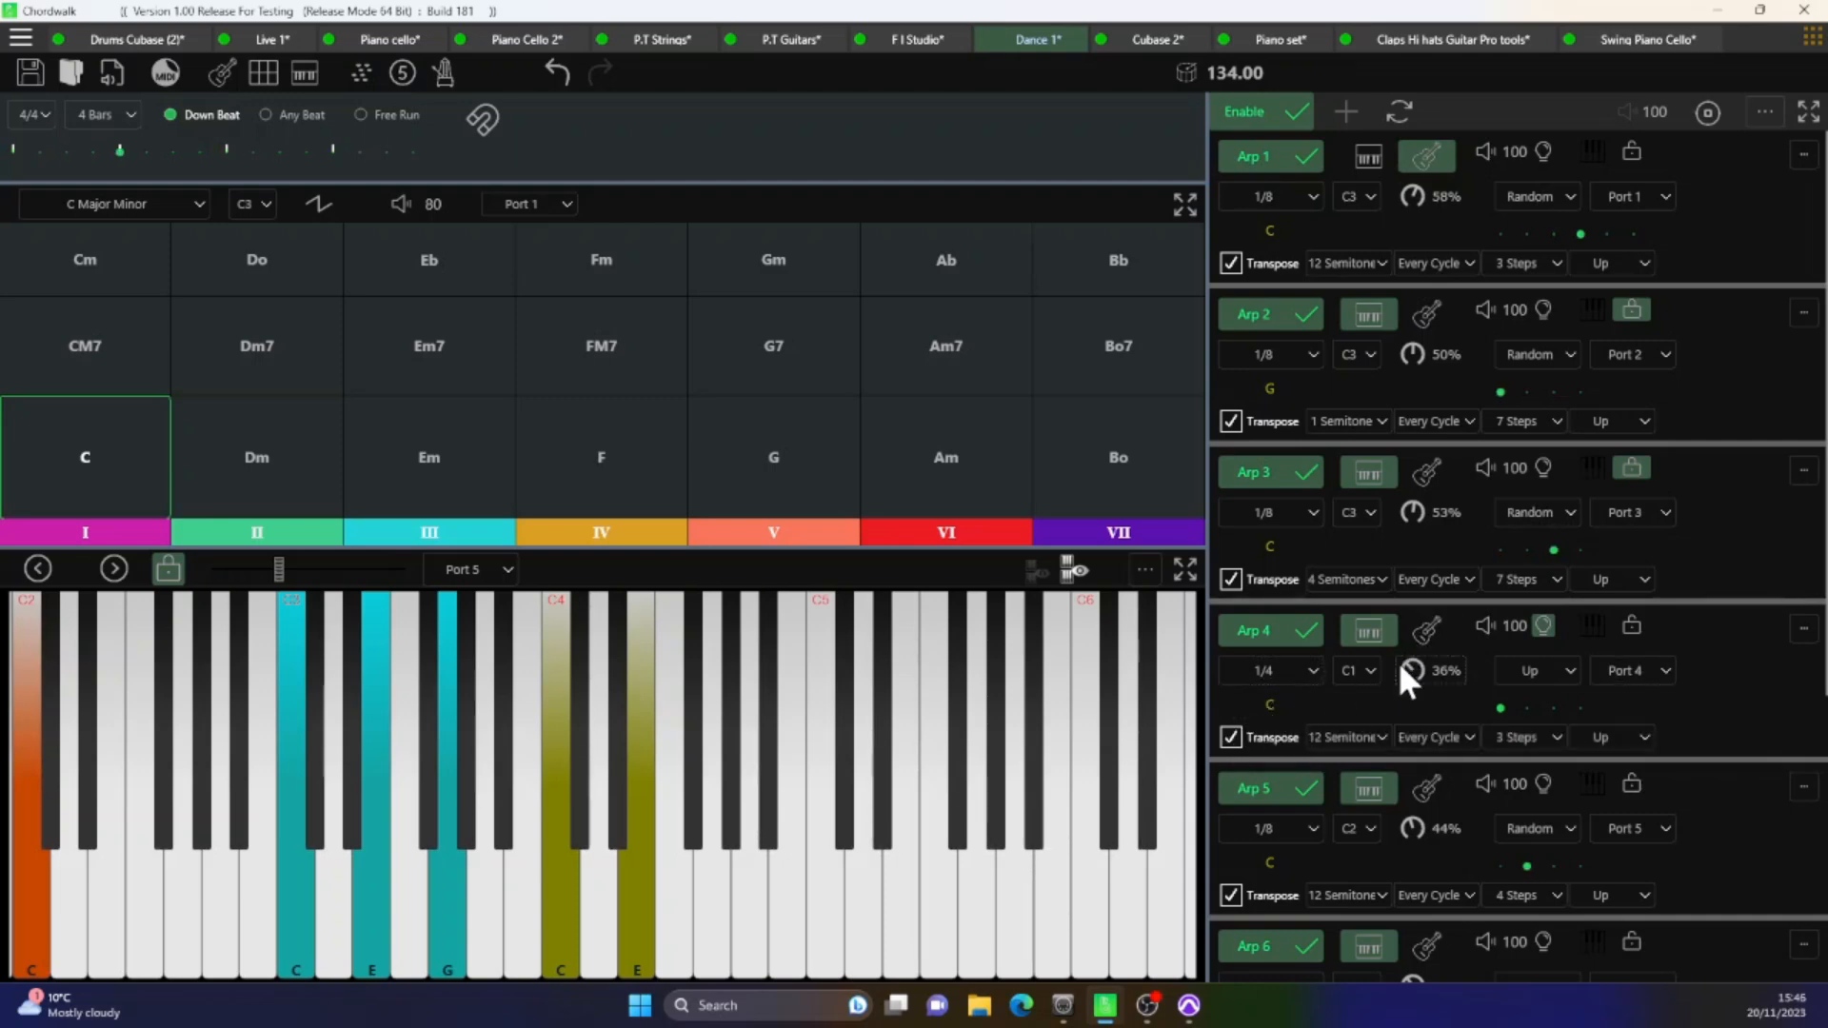
{"action": "left_click_drag", "start_coordinate": [1407, 661], "coordinate": [1449, 554]}
{"action": "left_click", "coordinate": [1230, 737]}
{"action": "left_click_drag", "start_coordinate": [1398, 660], "coordinate": [1401, 825]}
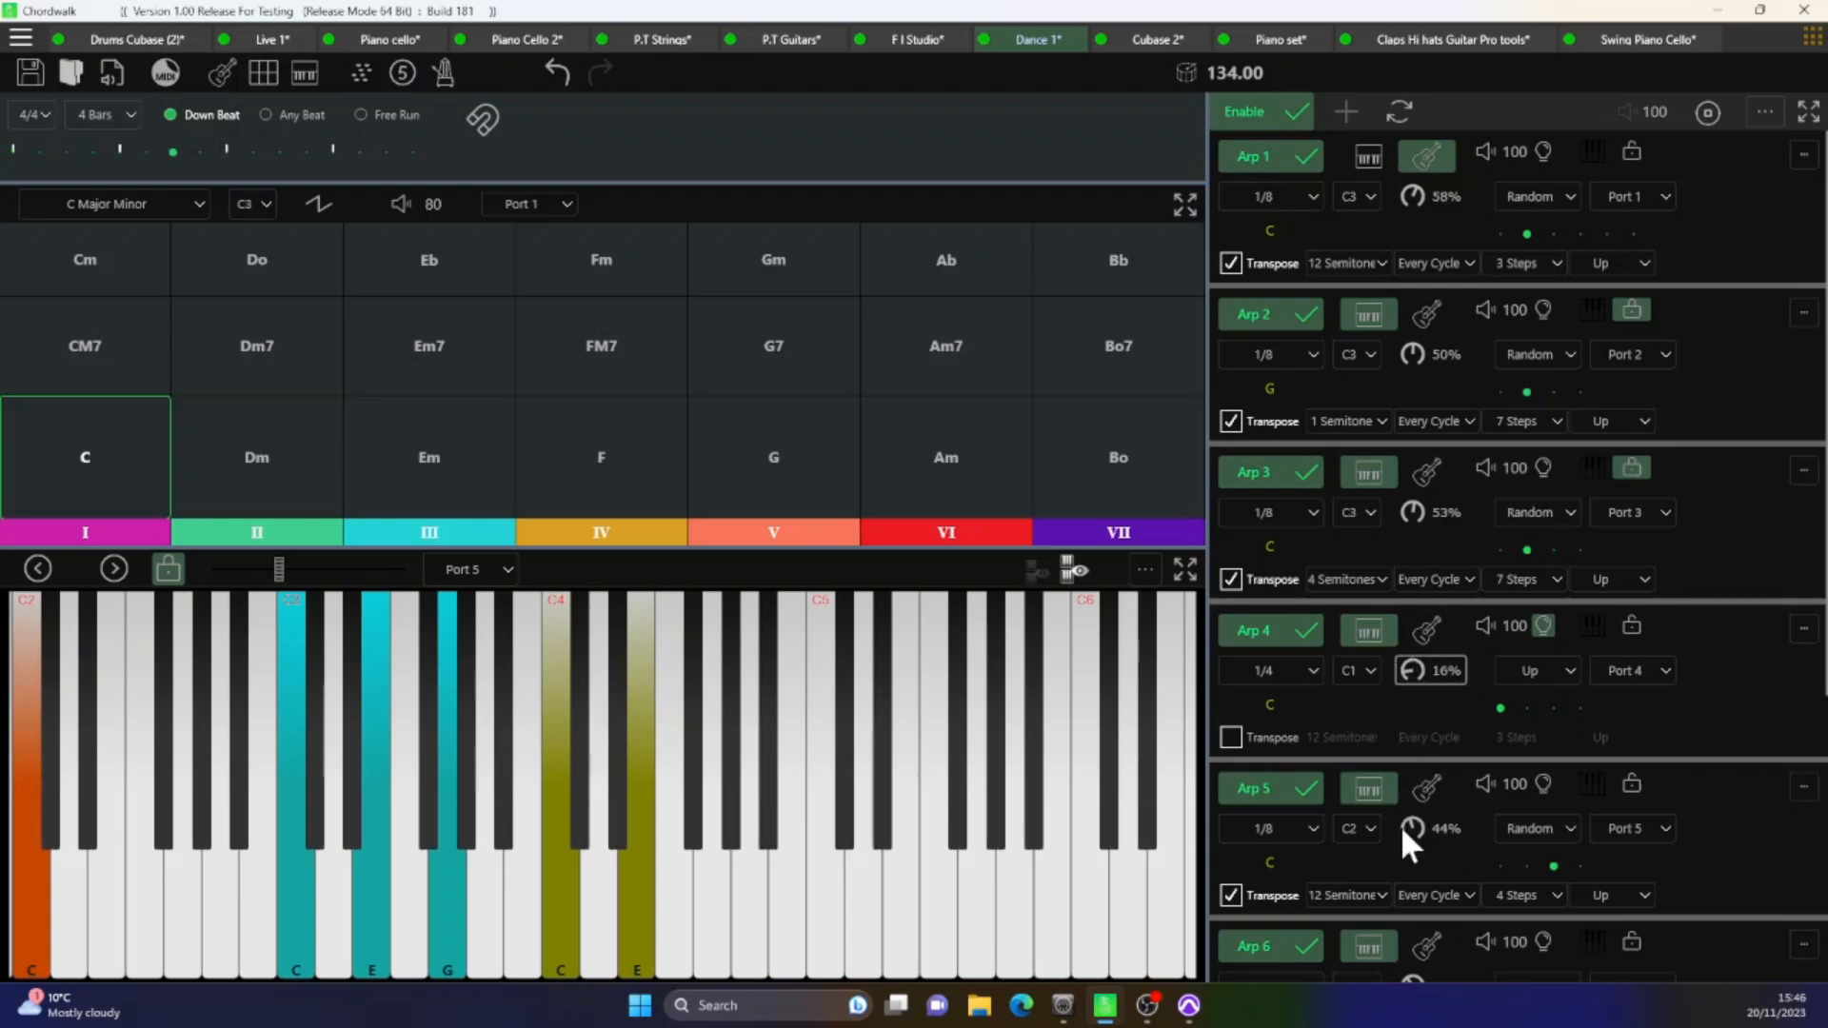
{"action": "left_click_drag", "start_coordinate": [1409, 666], "coordinate": [1413, 638]}
- Add two sub-notes to the first note in Arp 4's C note settings and set the first added one to 1/8
{"action": "left_click", "coordinate": [1270, 704]}
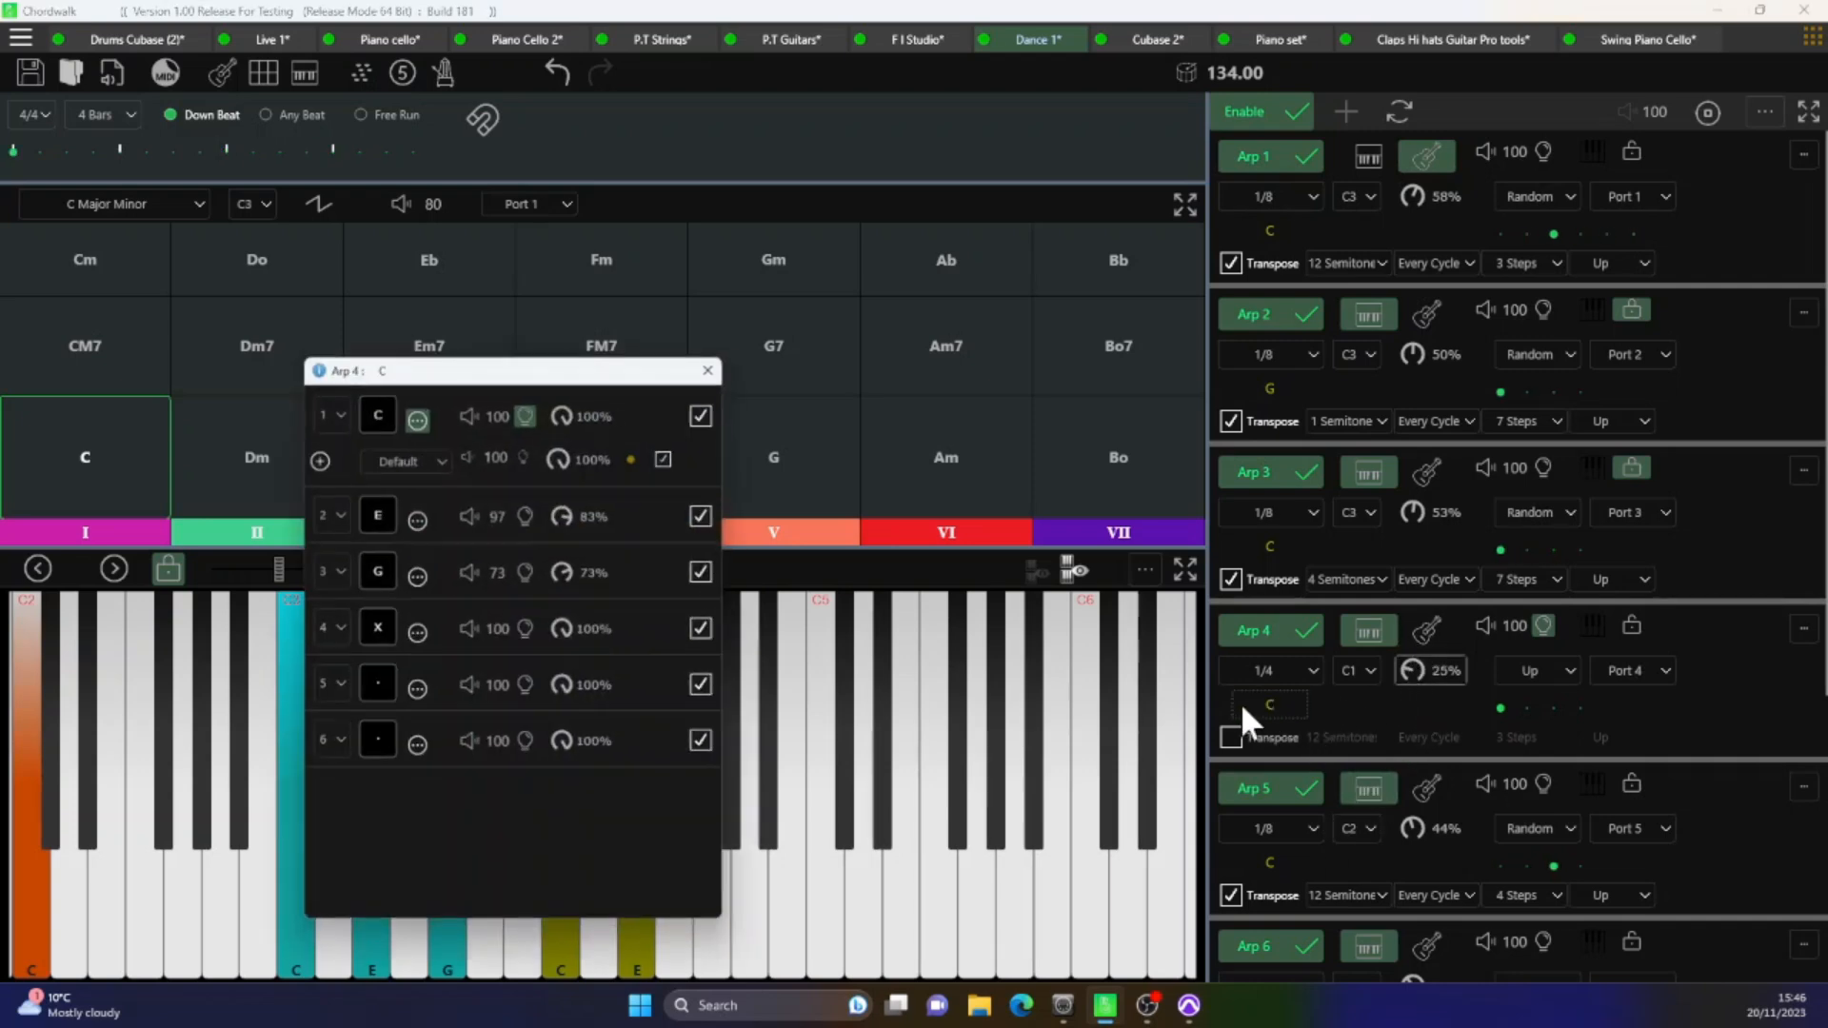
{"action": "left_click", "coordinate": [320, 464]}
{"action": "left_click", "coordinate": [320, 464]}
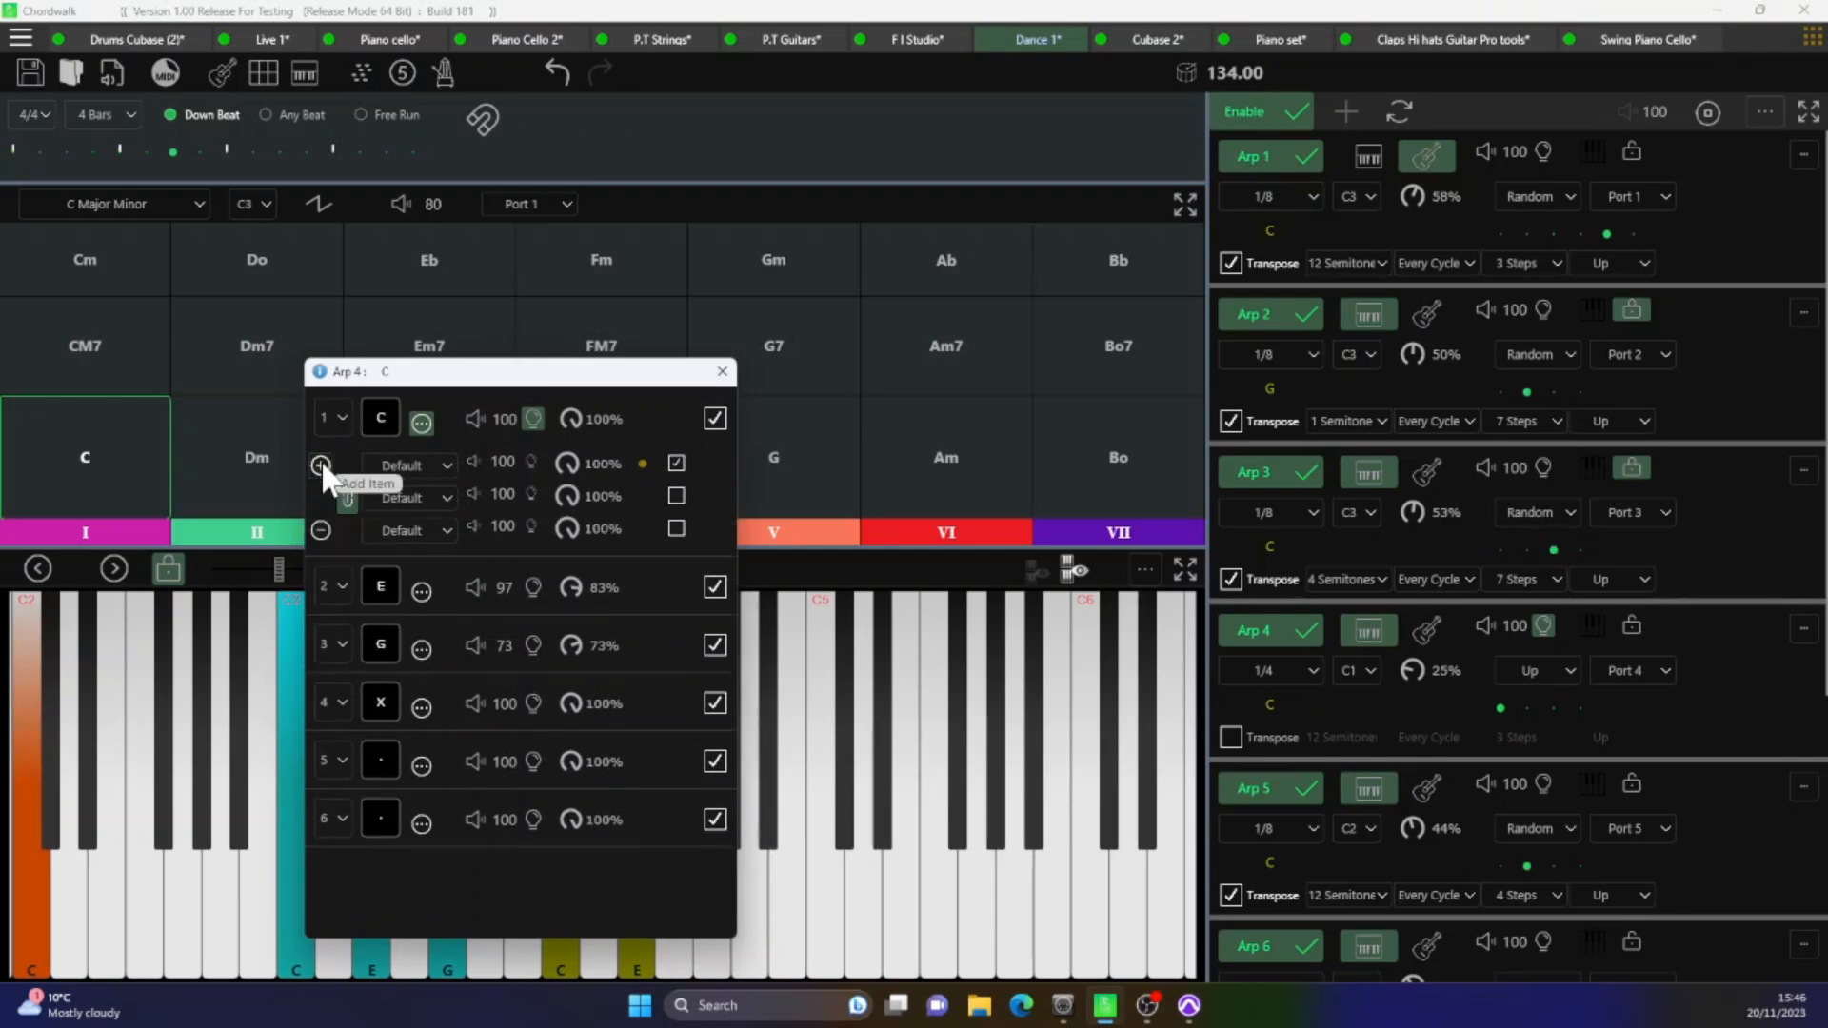
{"action": "left_click", "coordinate": [399, 495]}
{"action": "left_click", "coordinate": [392, 783]}
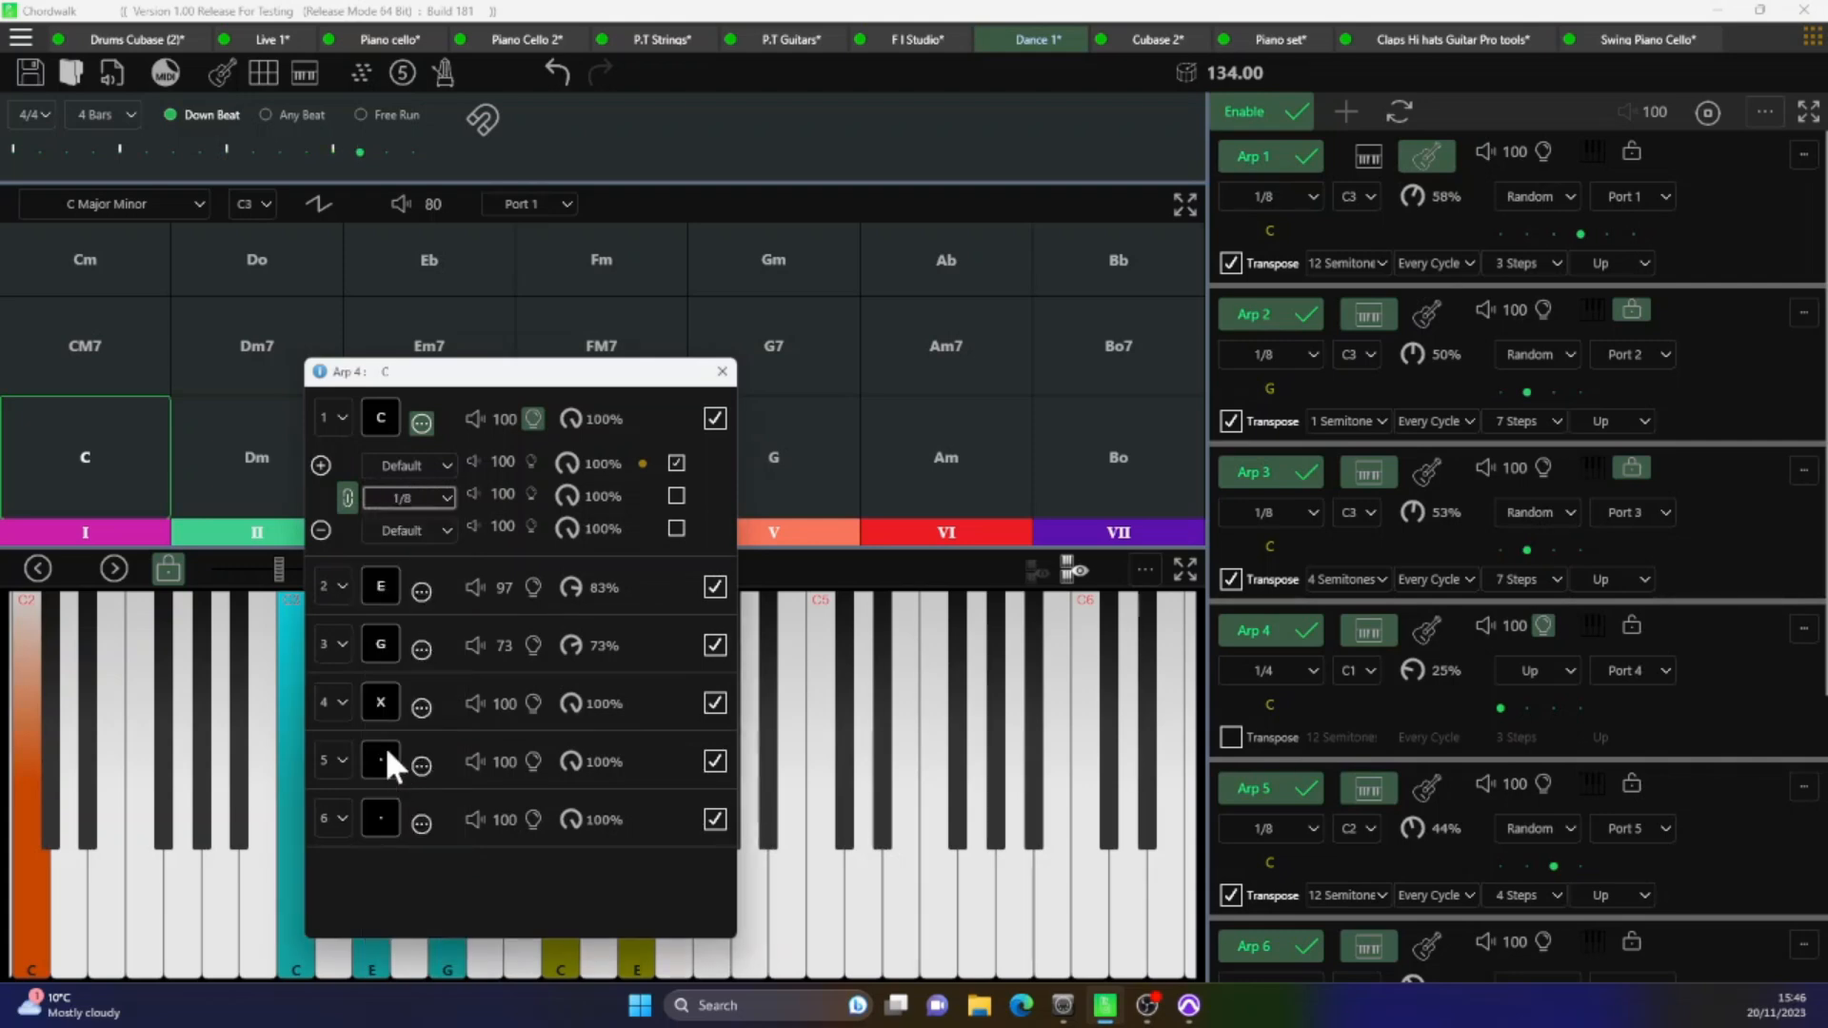
- Set the second added sub-note of Arp 4's first note to 1/8, enable both added sub-notes, and take the note off solo
{"action": "left_click", "coordinate": [392, 525]}
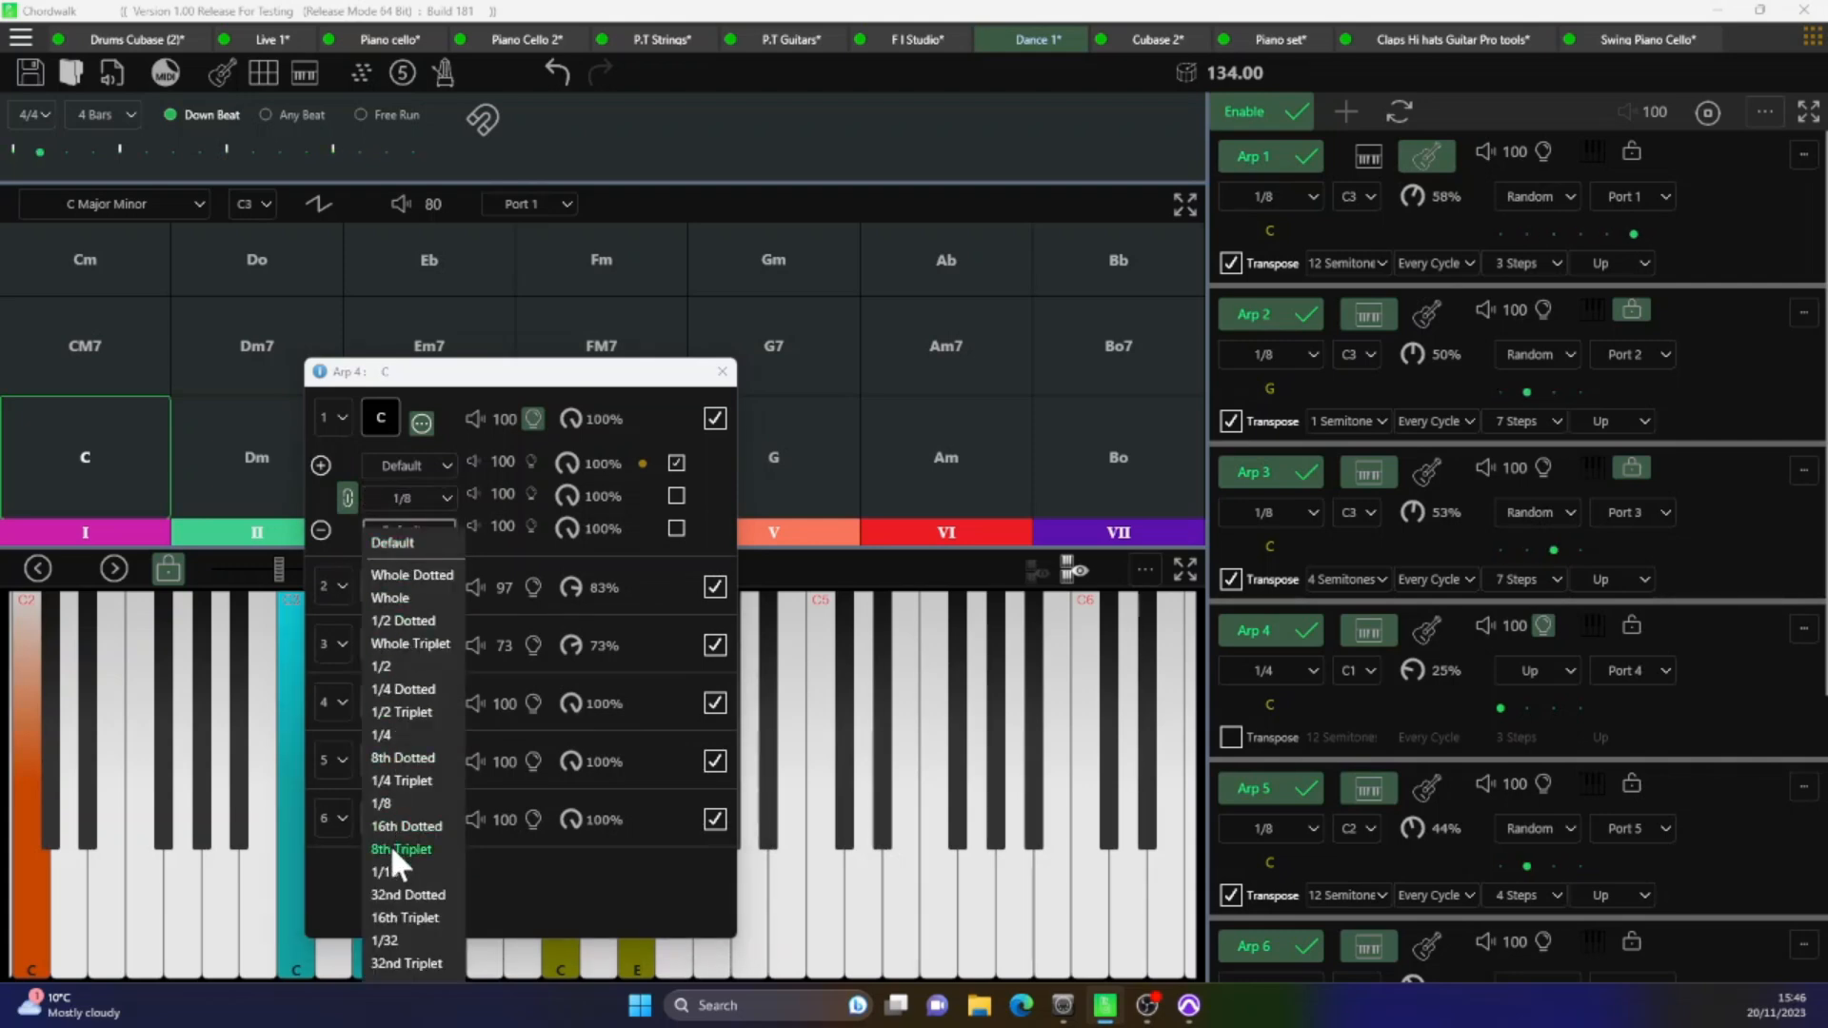
{"action": "left_click", "coordinate": [385, 802]}
{"action": "left_click", "coordinate": [676, 496]}
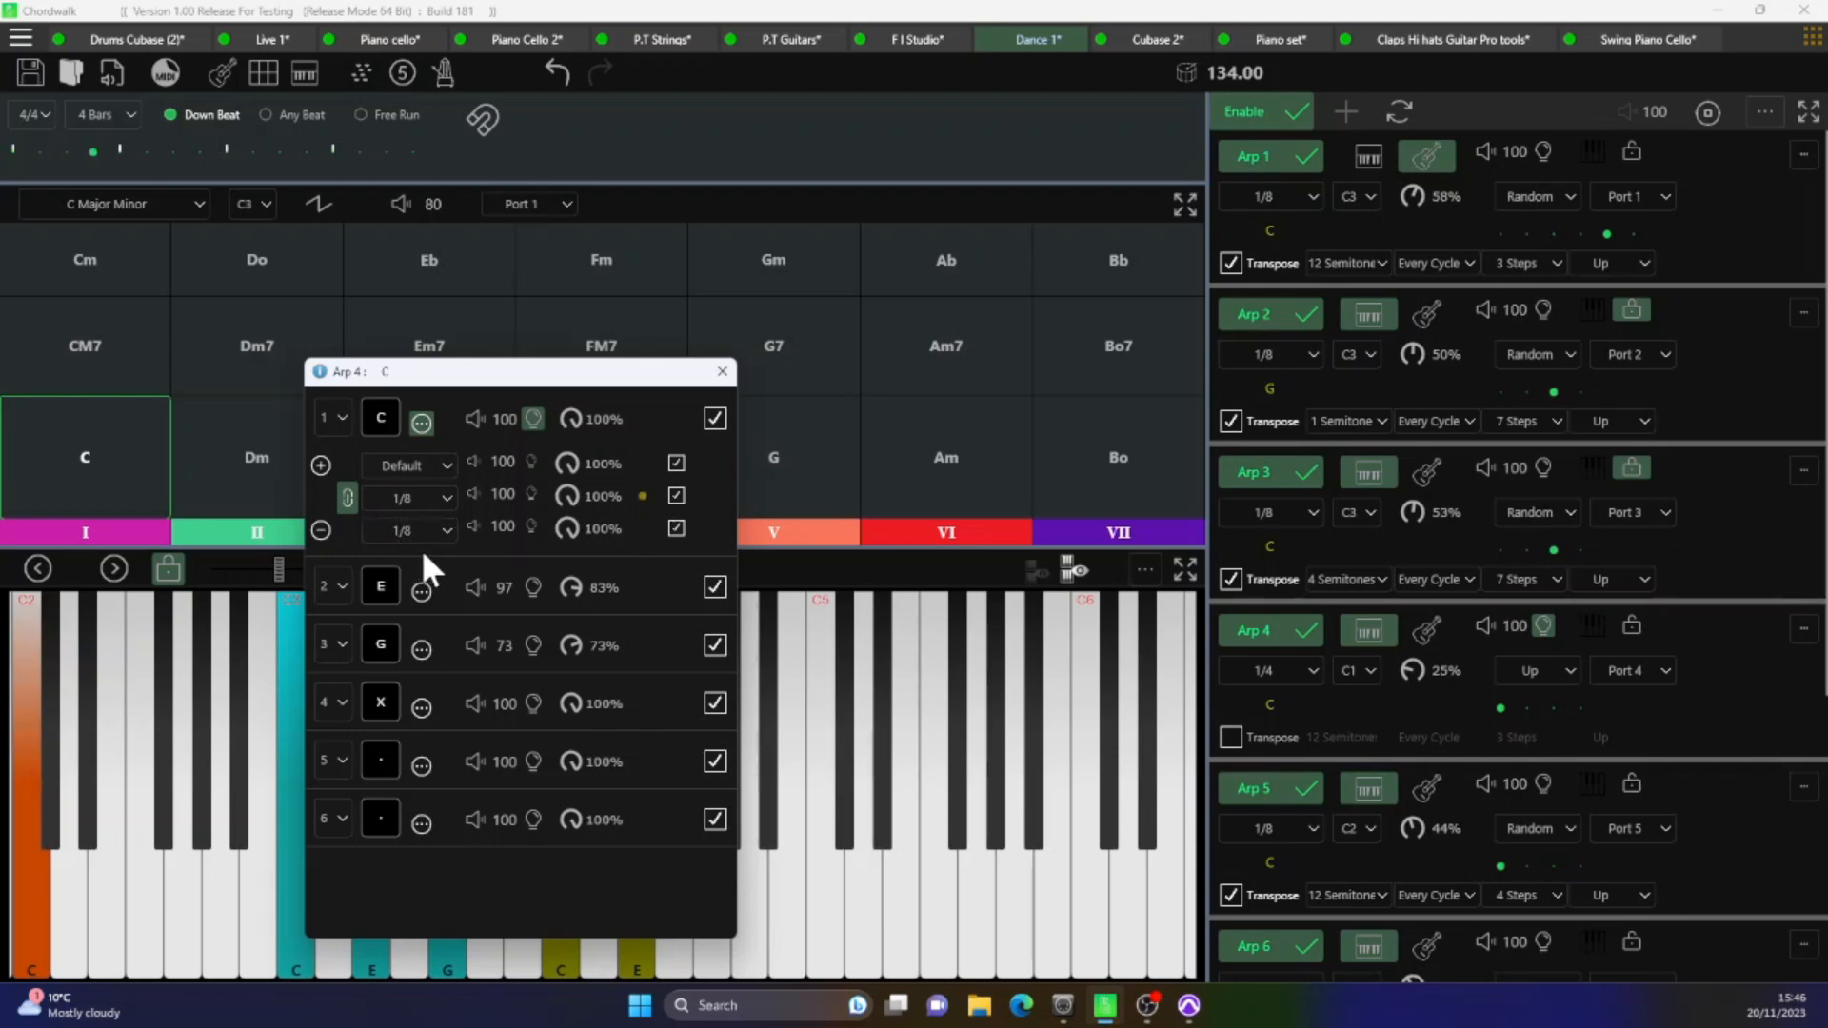
{"action": "left_click", "coordinate": [530, 418]}
- Play the G chord, set Arp 4's length percentage to 43%, and close its note settings
{"action": "left_click", "coordinate": [775, 461]}
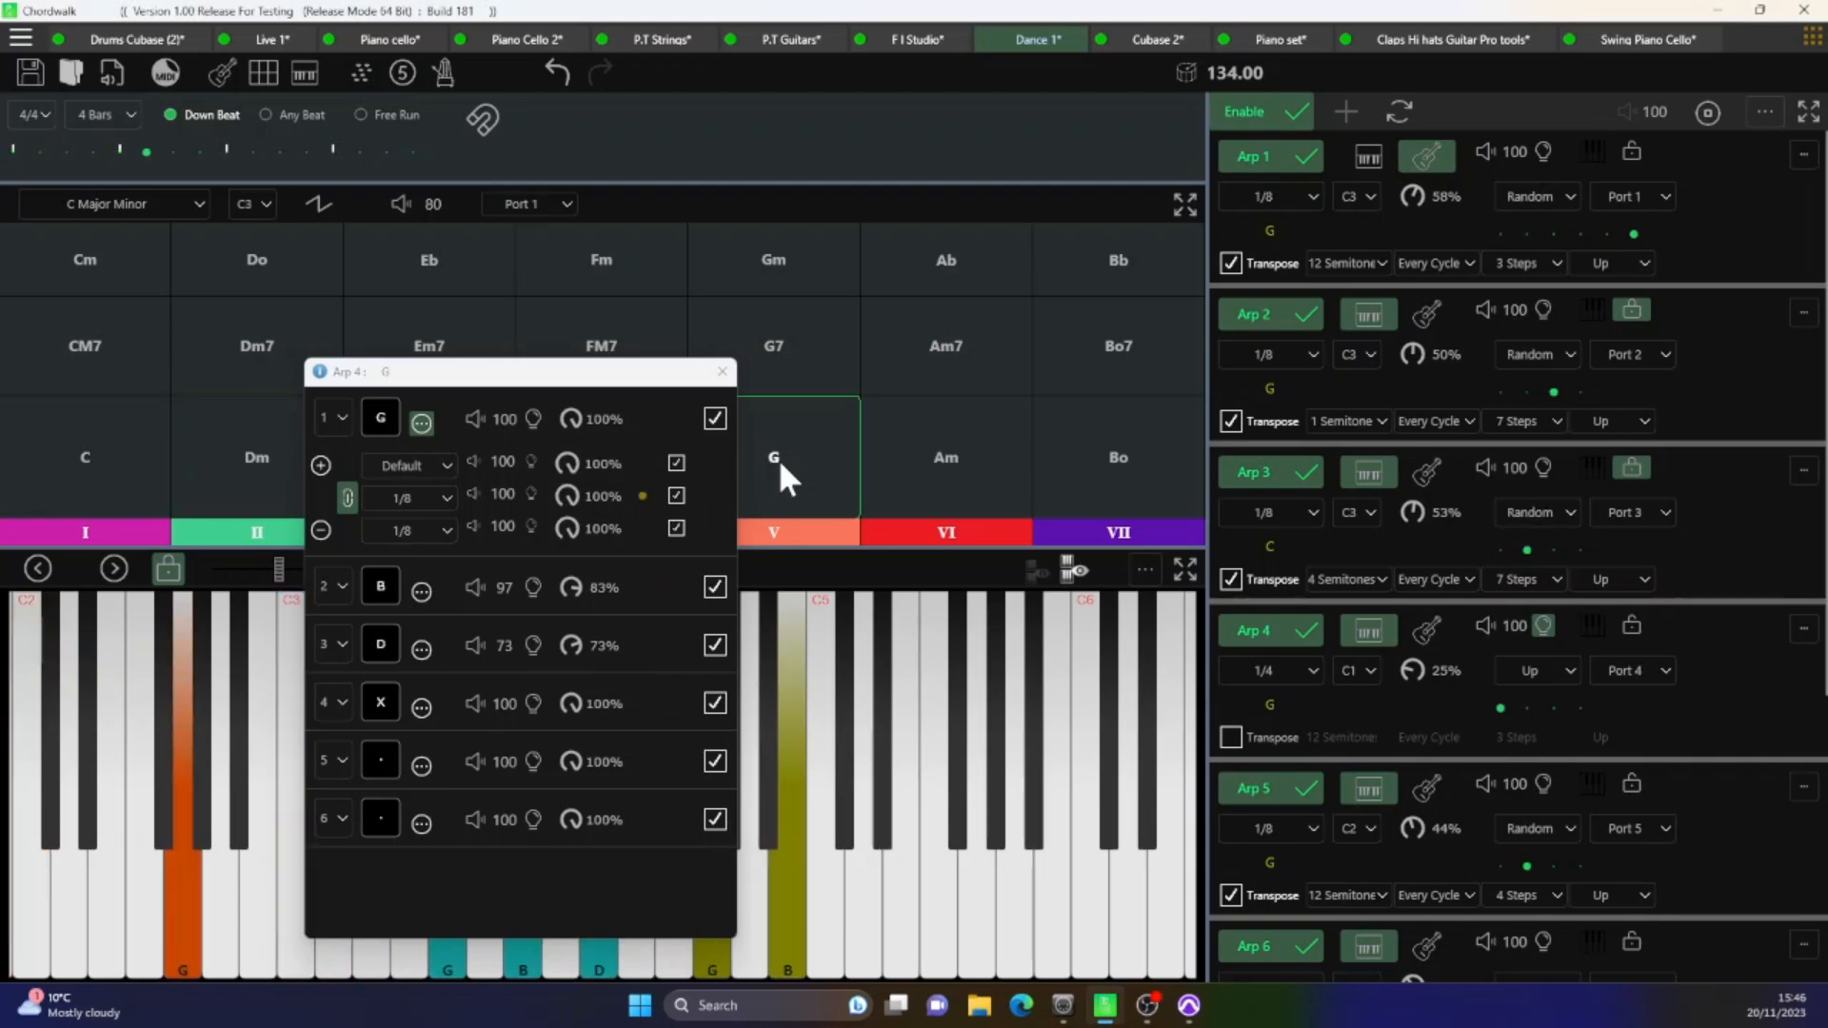
{"action": "left_click_drag", "start_coordinate": [1412, 676], "coordinate": [1412, 608]}
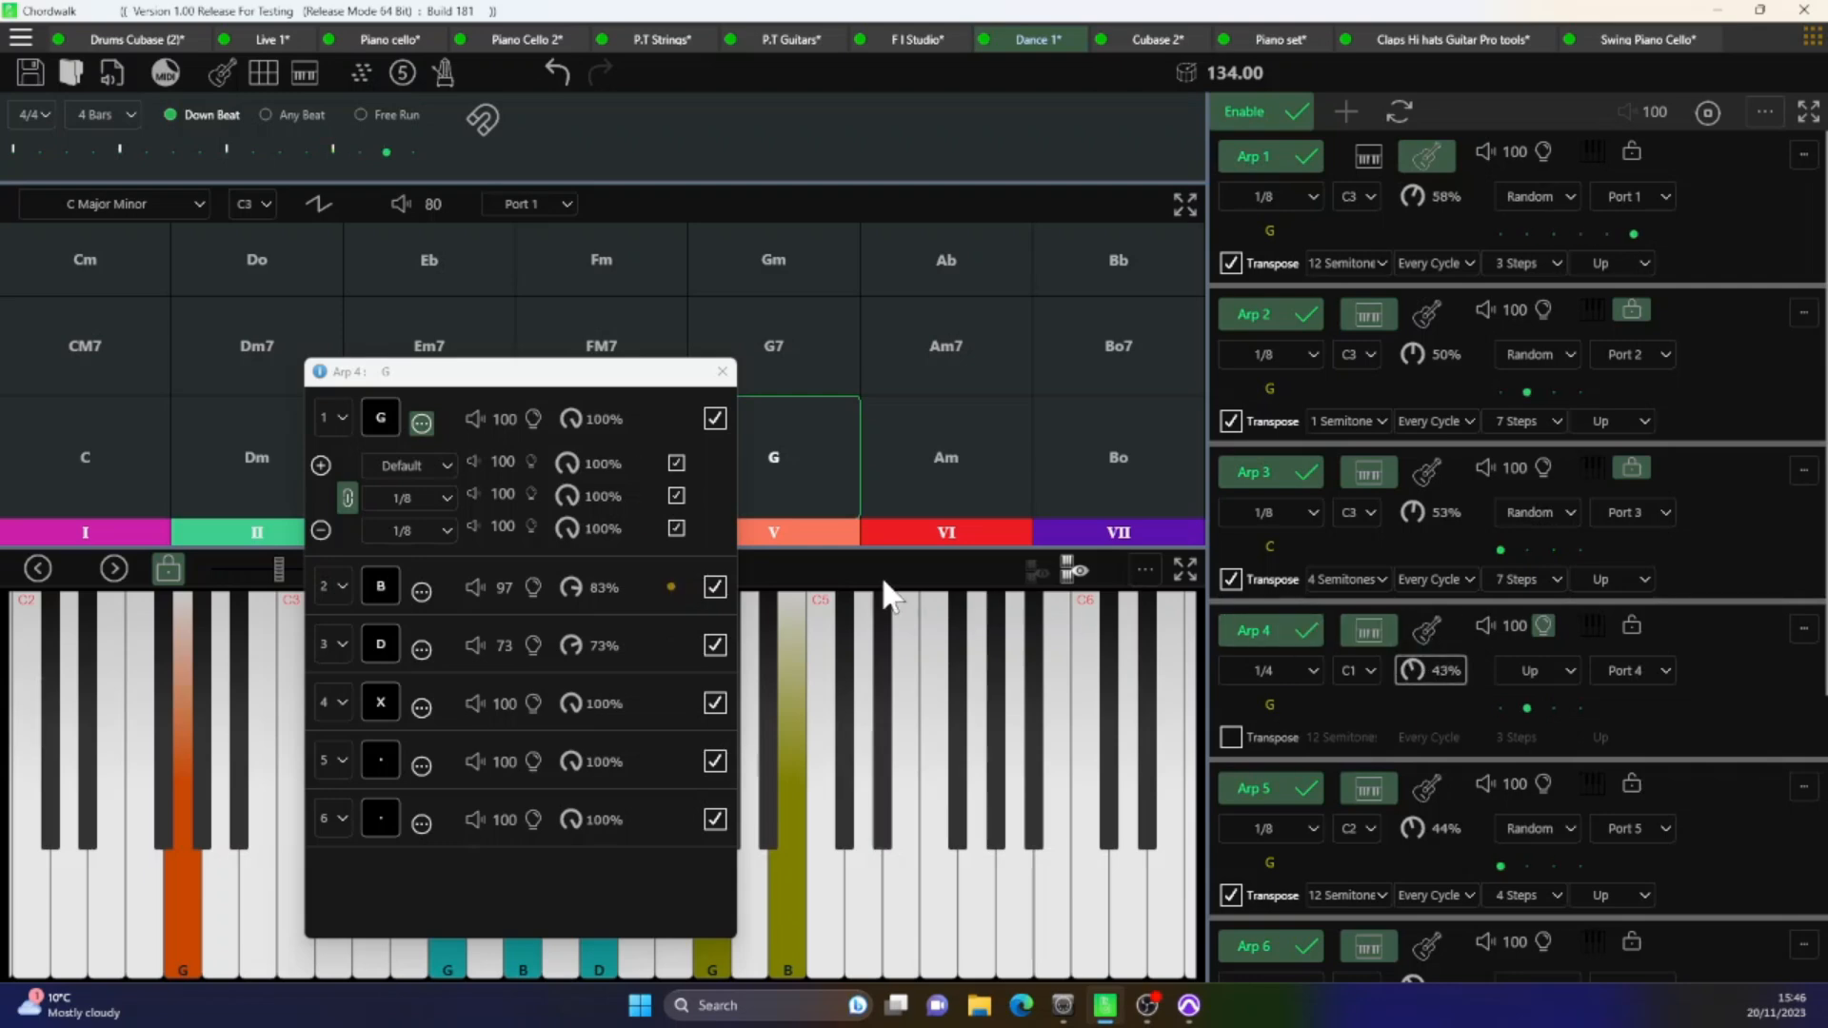
{"action": "left_click", "coordinate": [720, 371]}
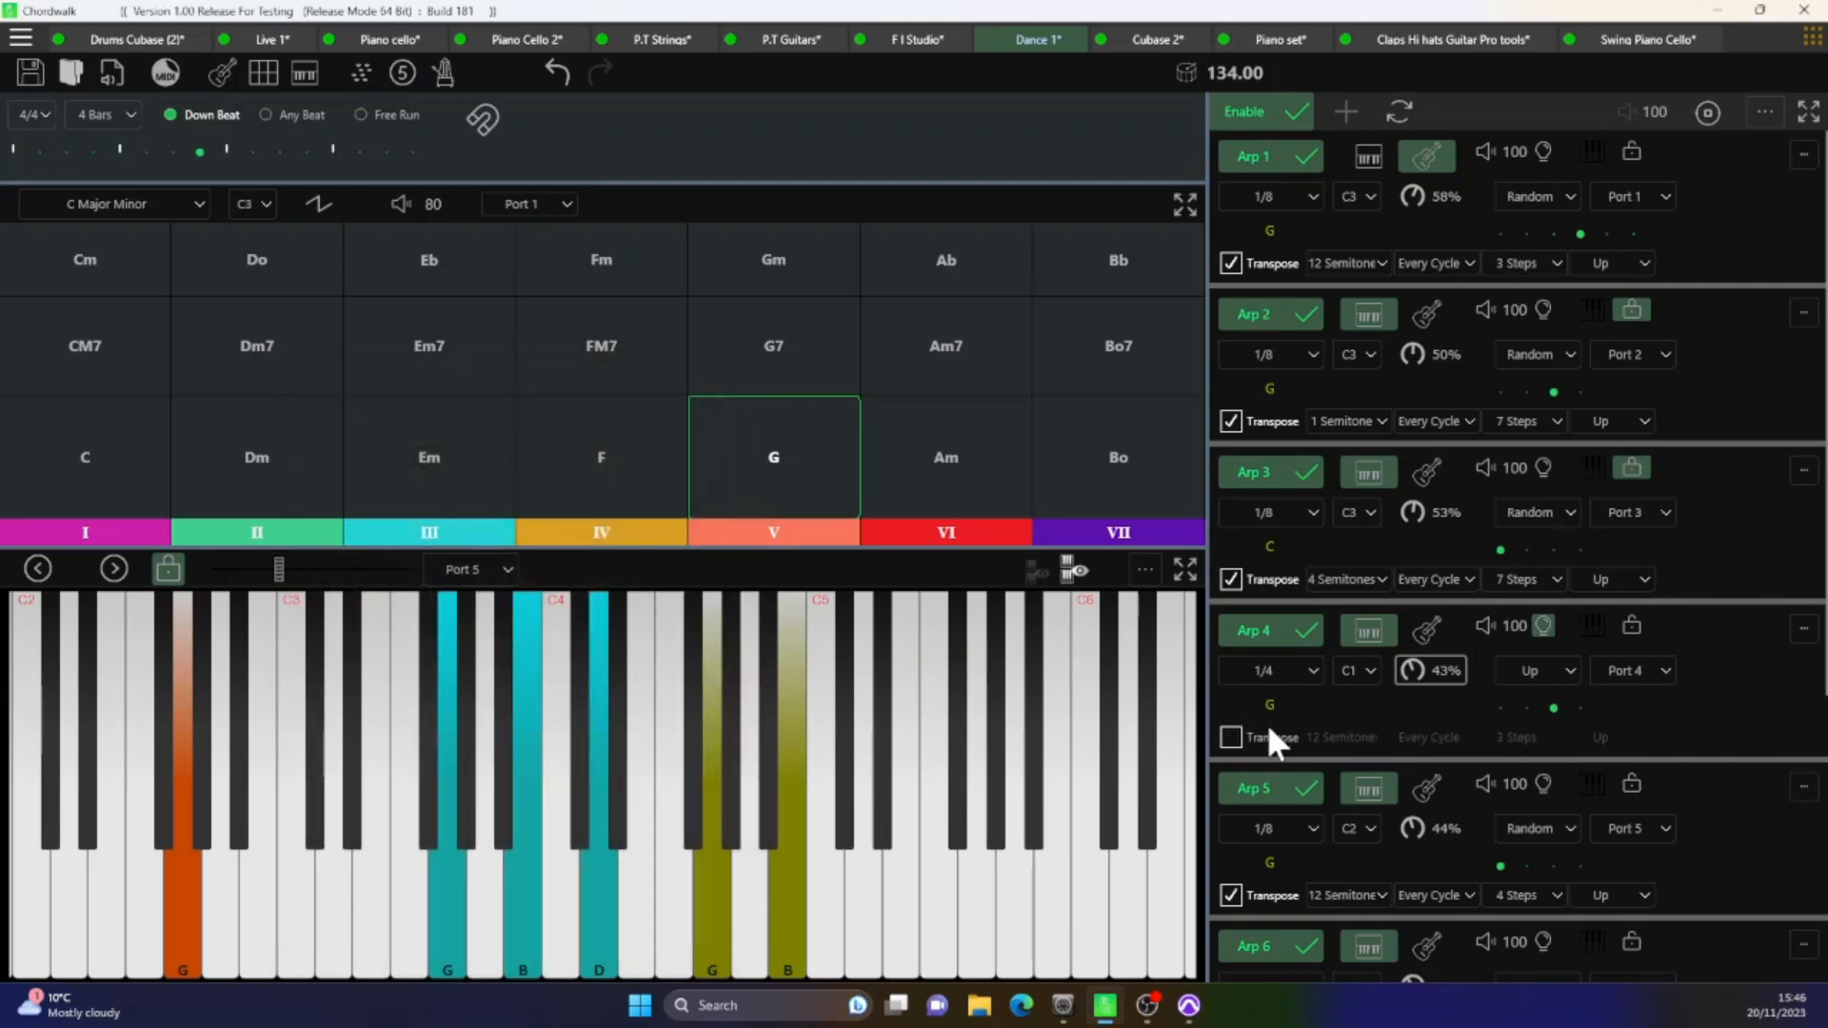
- Try transposition on Arp 4 with the first note of its G chord soloed, and switch transposition off again
{"action": "left_click", "coordinate": [1228, 733]}
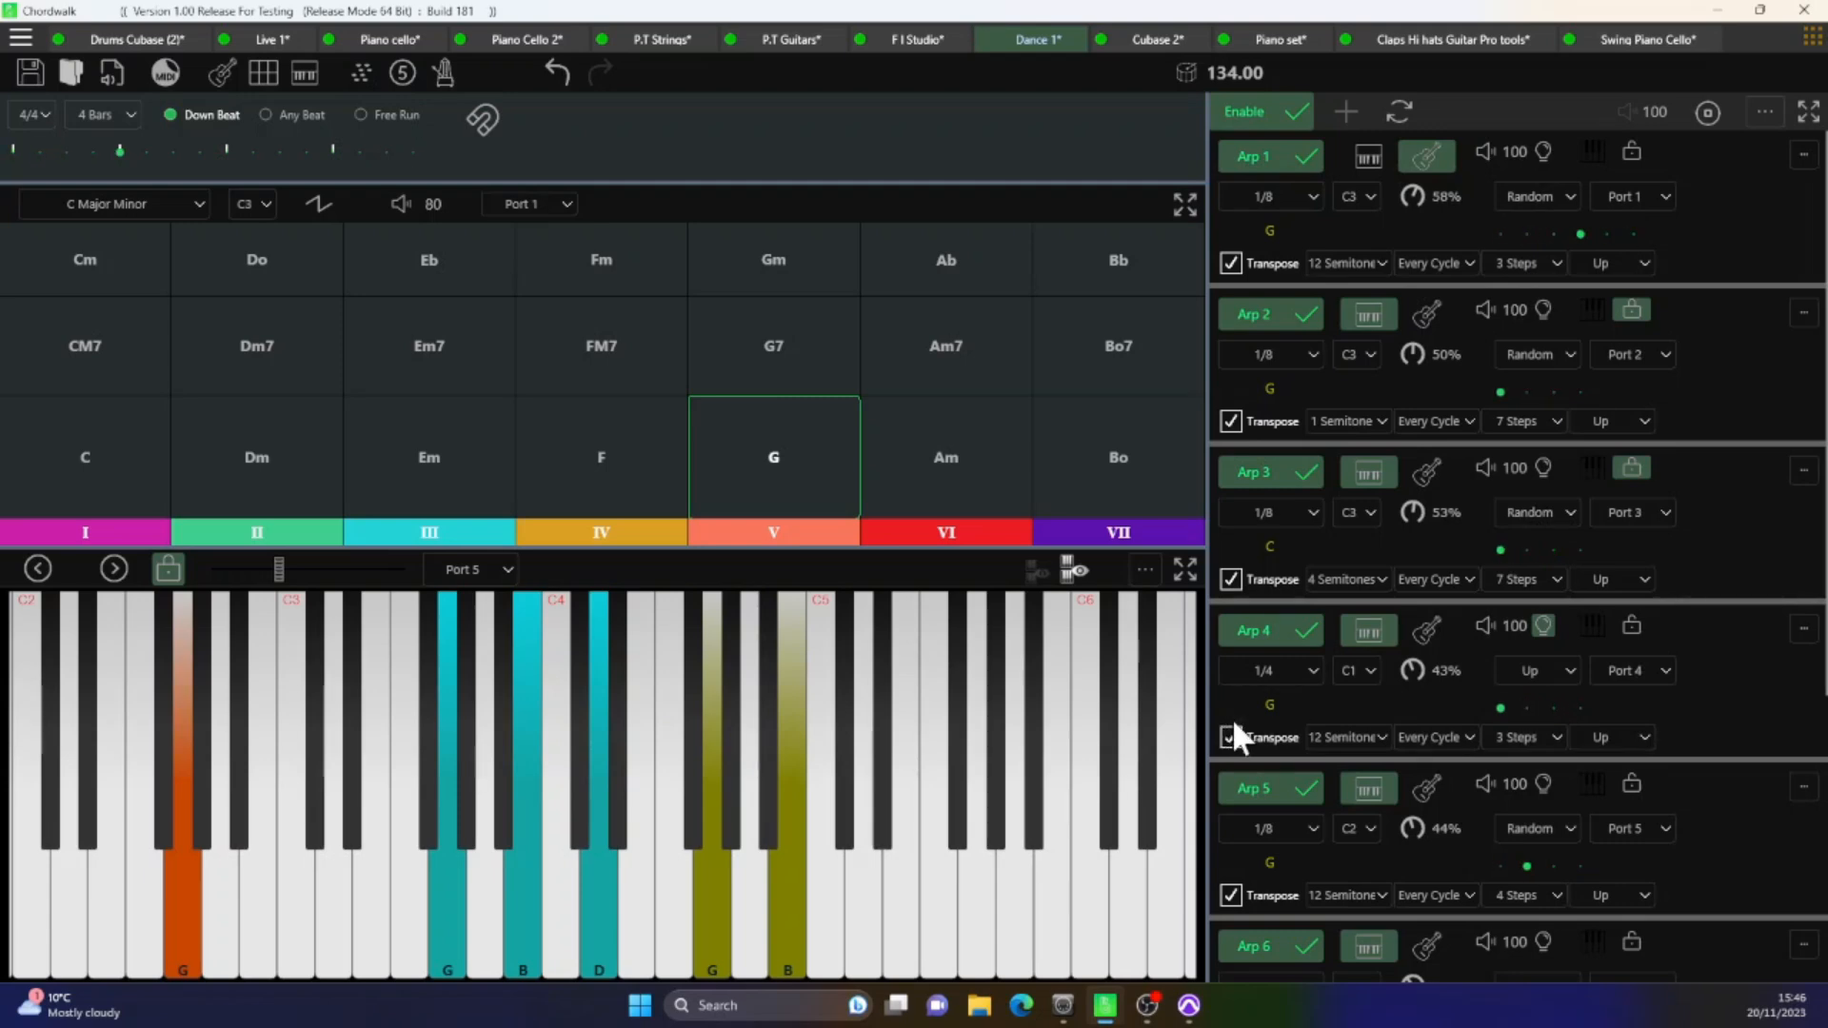
{"action": "left_click", "coordinate": [1271, 706]}
{"action": "left_click", "coordinate": [1270, 706]}
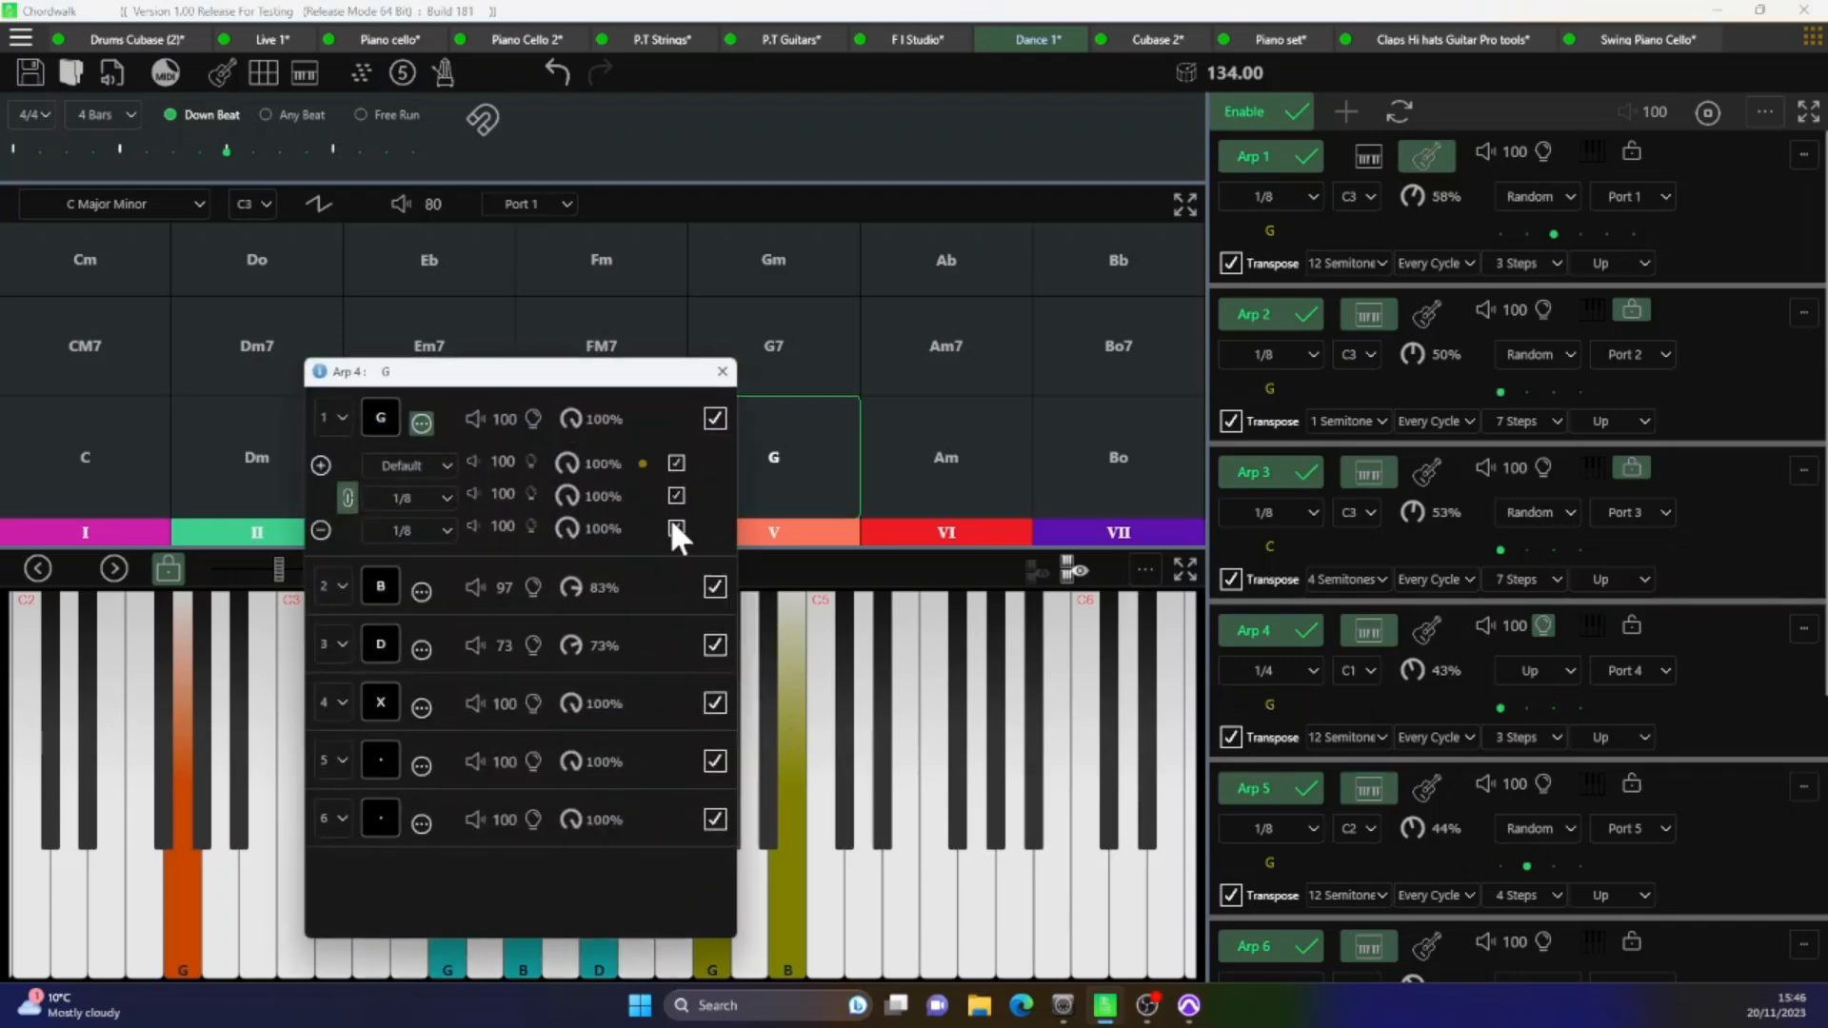
{"action": "left_click", "coordinate": [536, 419]}
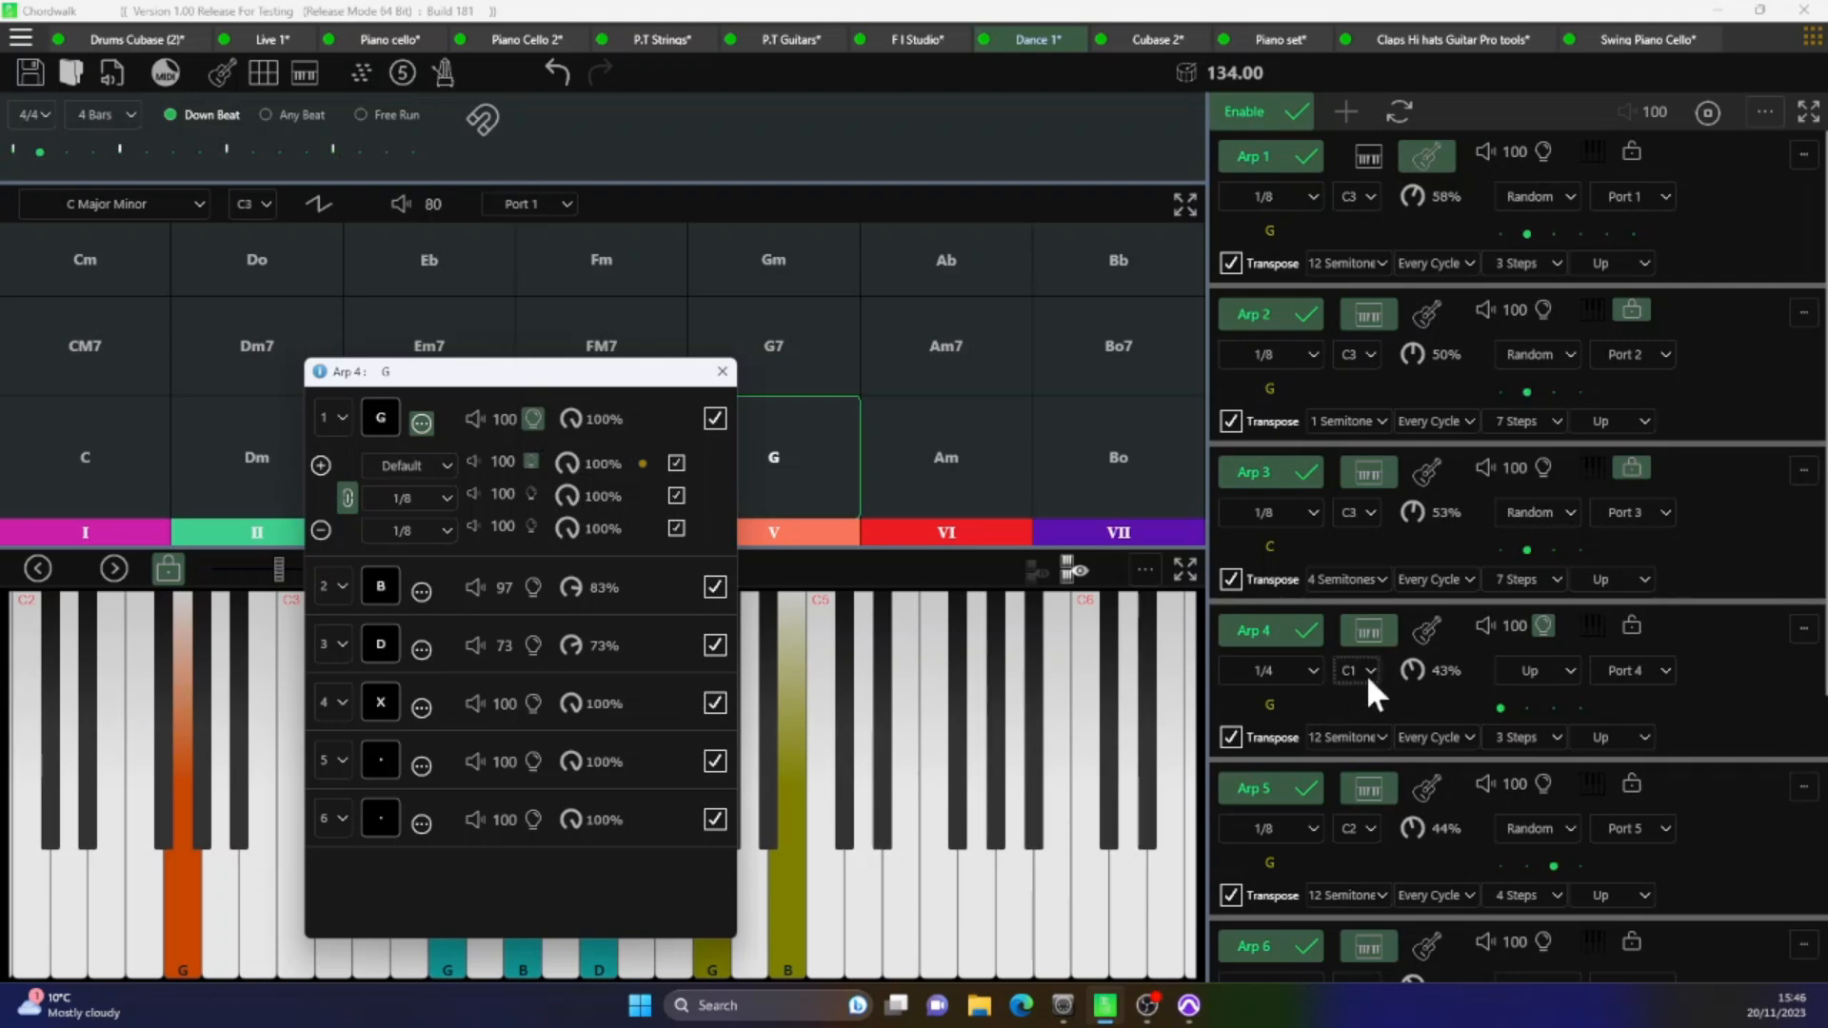
{"action": "left_click", "coordinate": [1270, 709]}
{"action": "left_click", "coordinate": [1231, 737]}
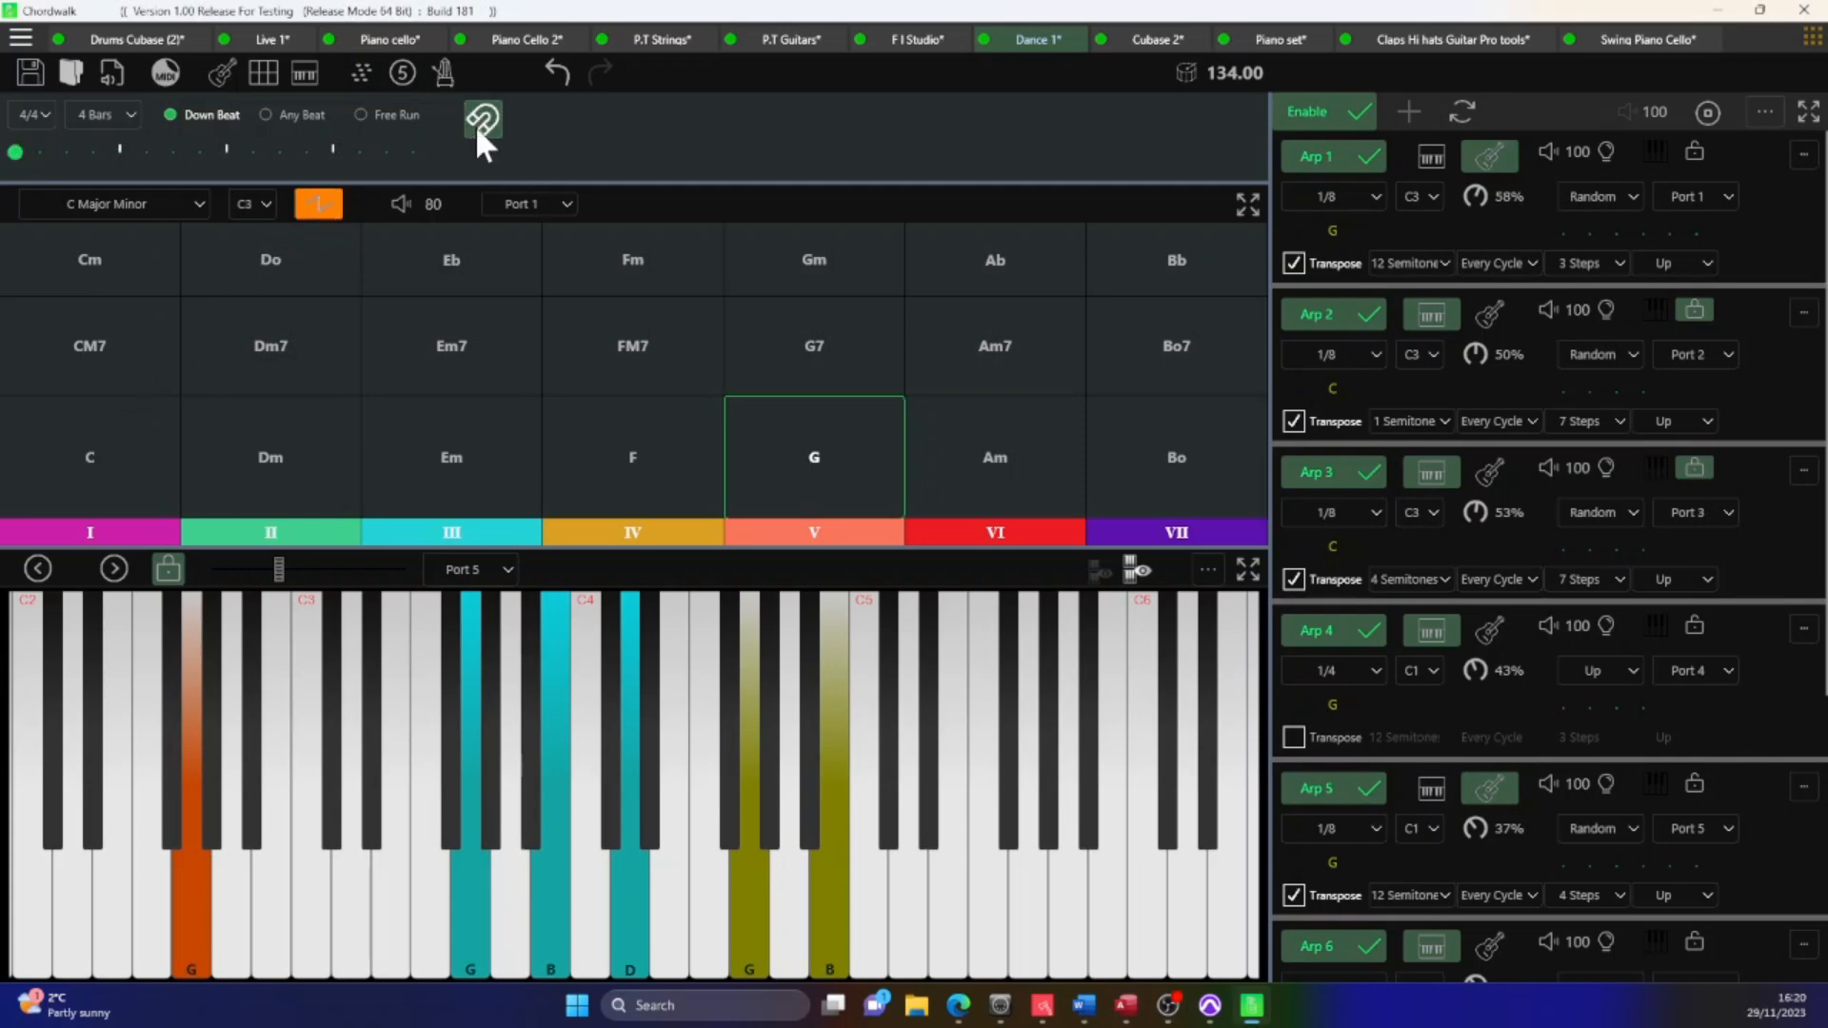
- Play the chord progression C, G, F, C, F, G, C on the pads with all arps running
{"action": "left_click", "coordinate": [108, 470]}
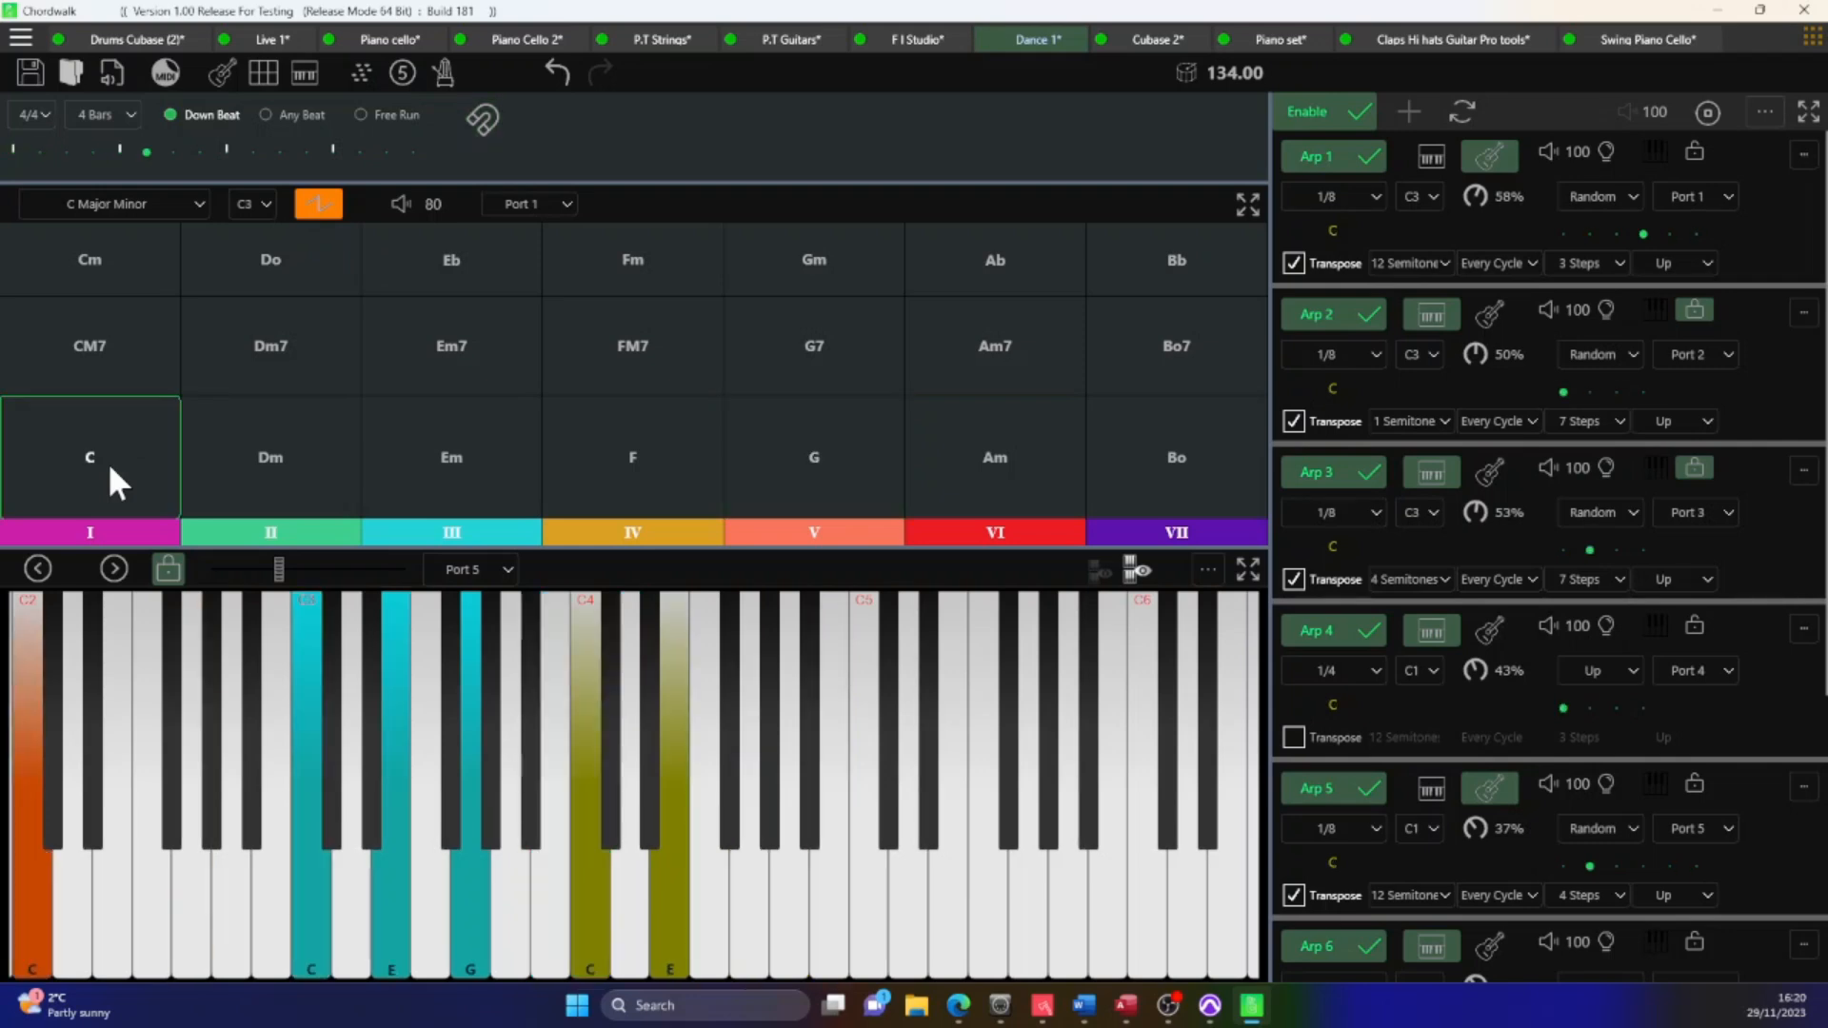
{"action": "left_click", "coordinate": [801, 461]}
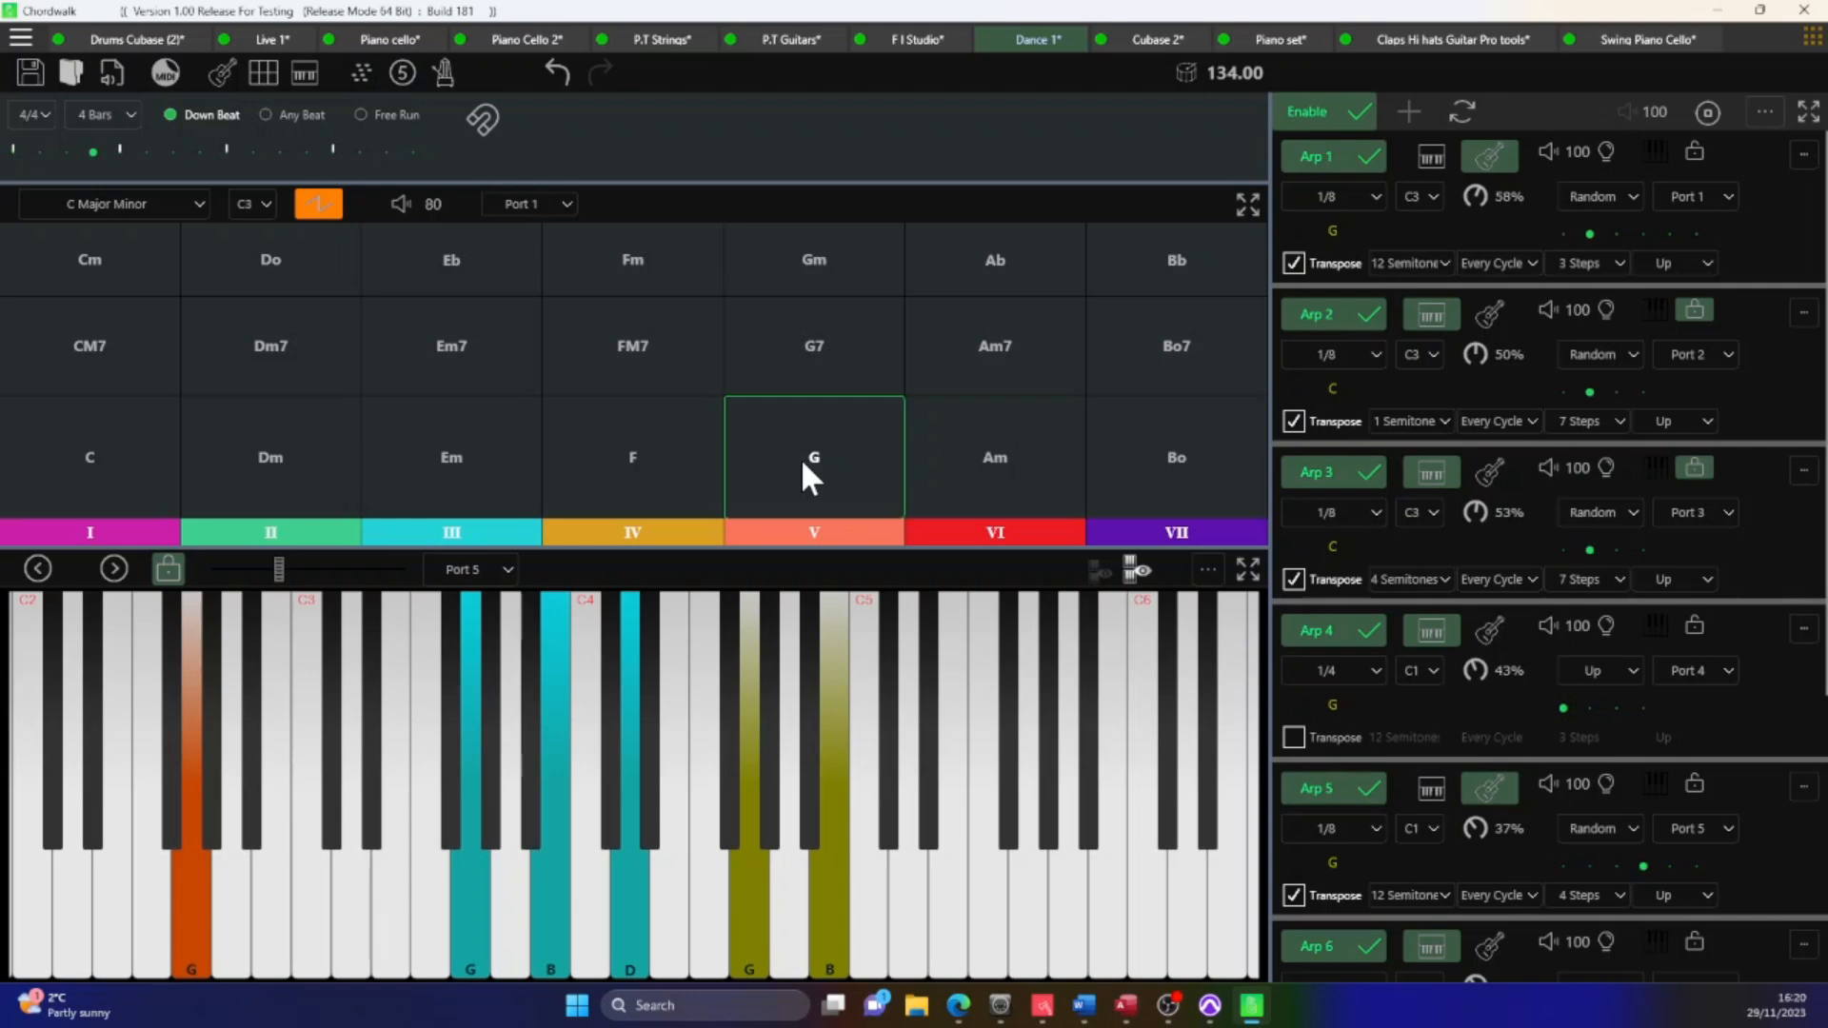
{"action": "left_click", "coordinate": [642, 457]}
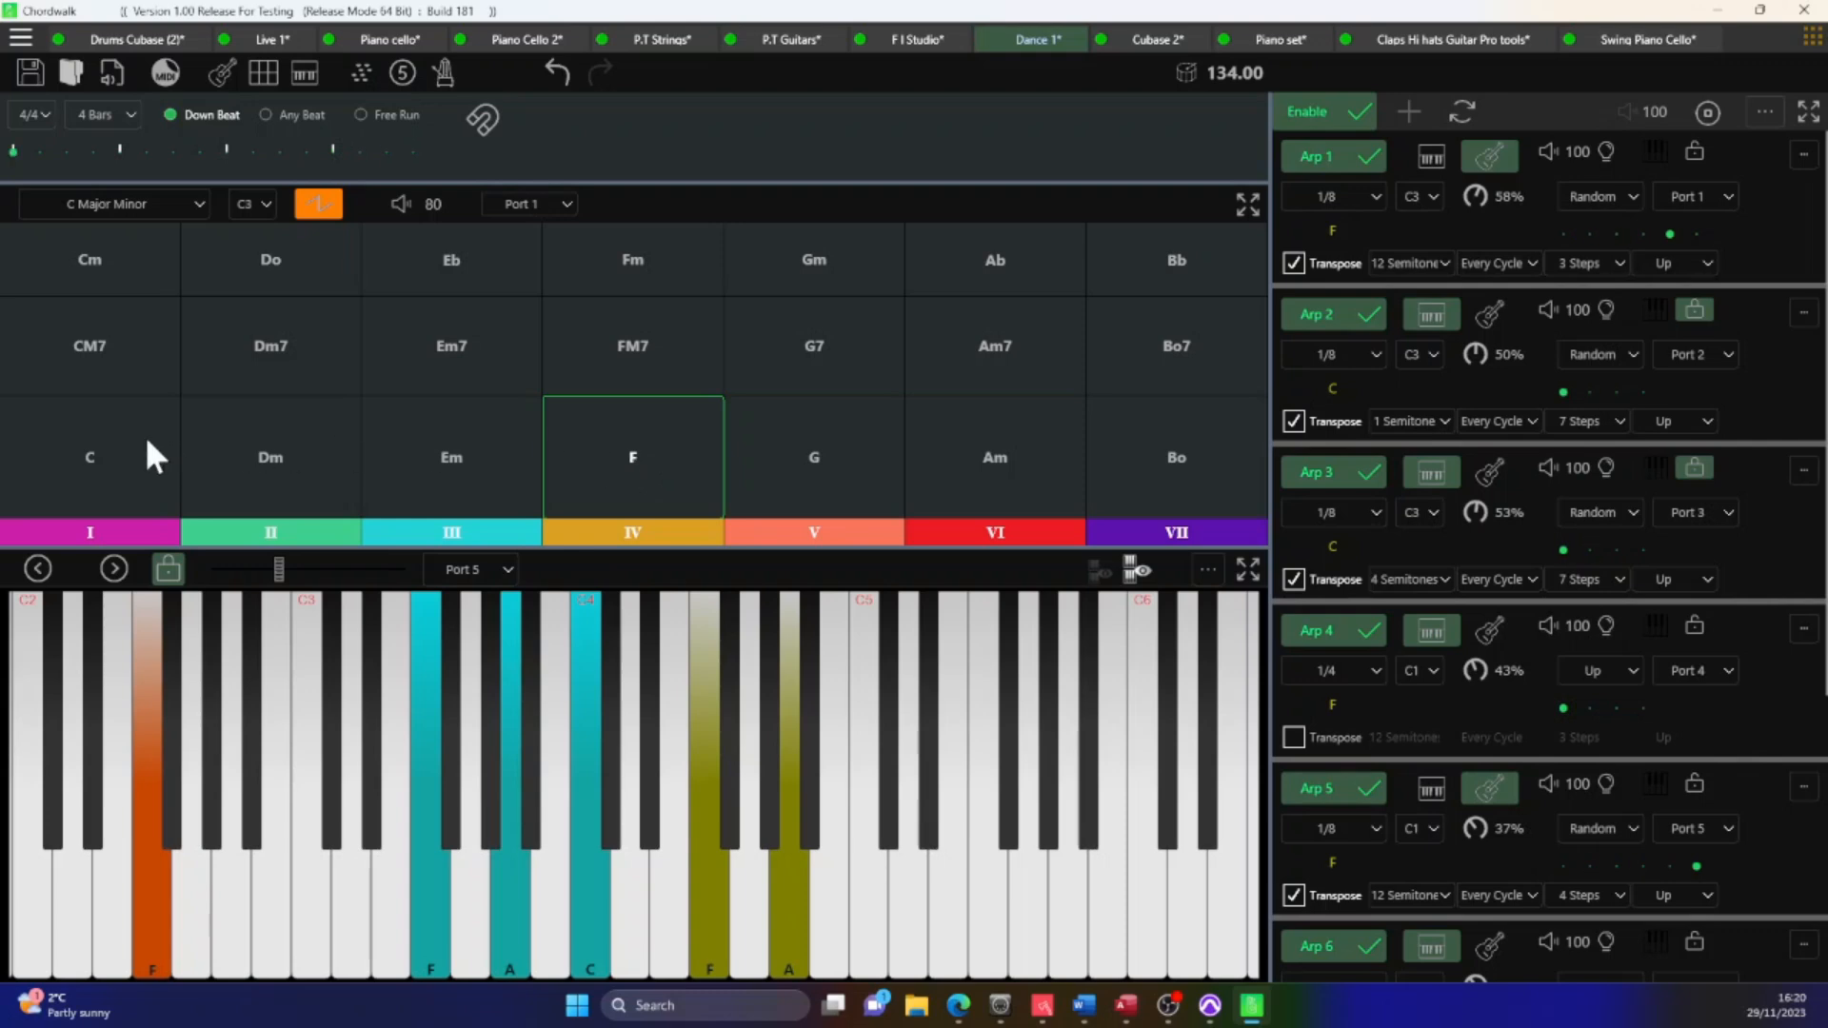
{"action": "left_click", "coordinate": [89, 446]}
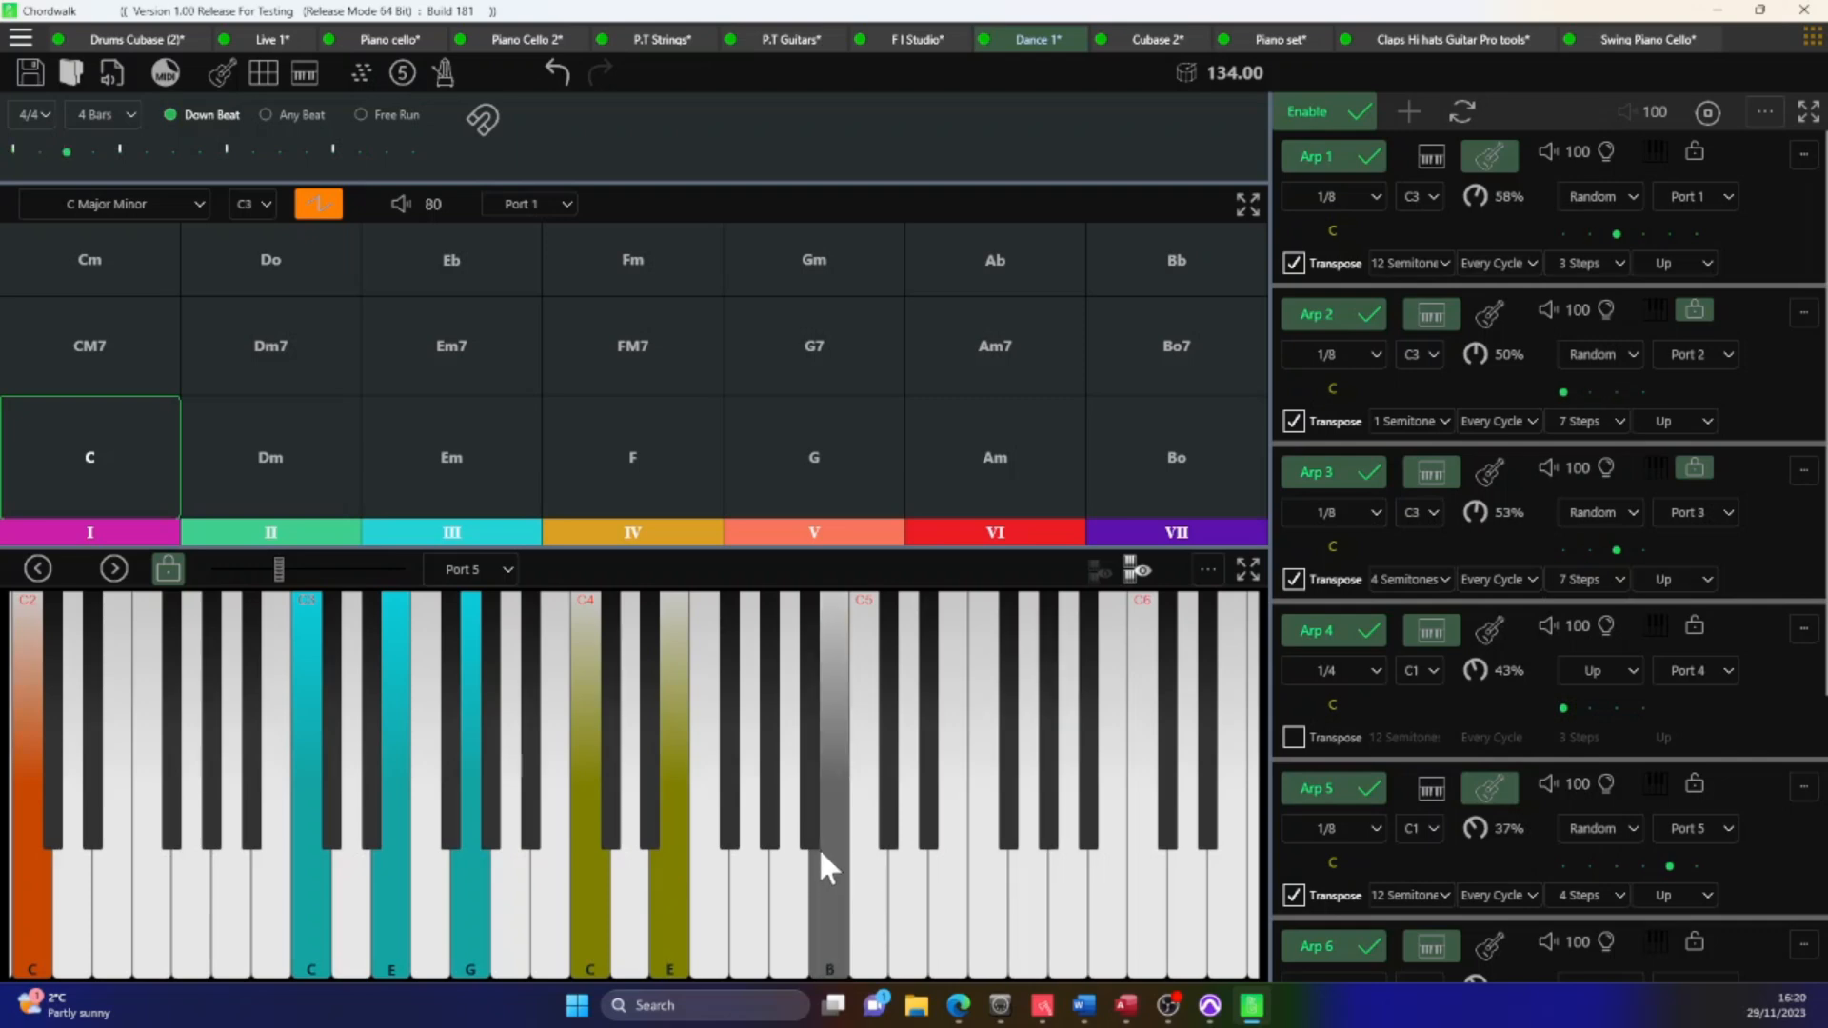
{"action": "left_click", "coordinate": [647, 454]}
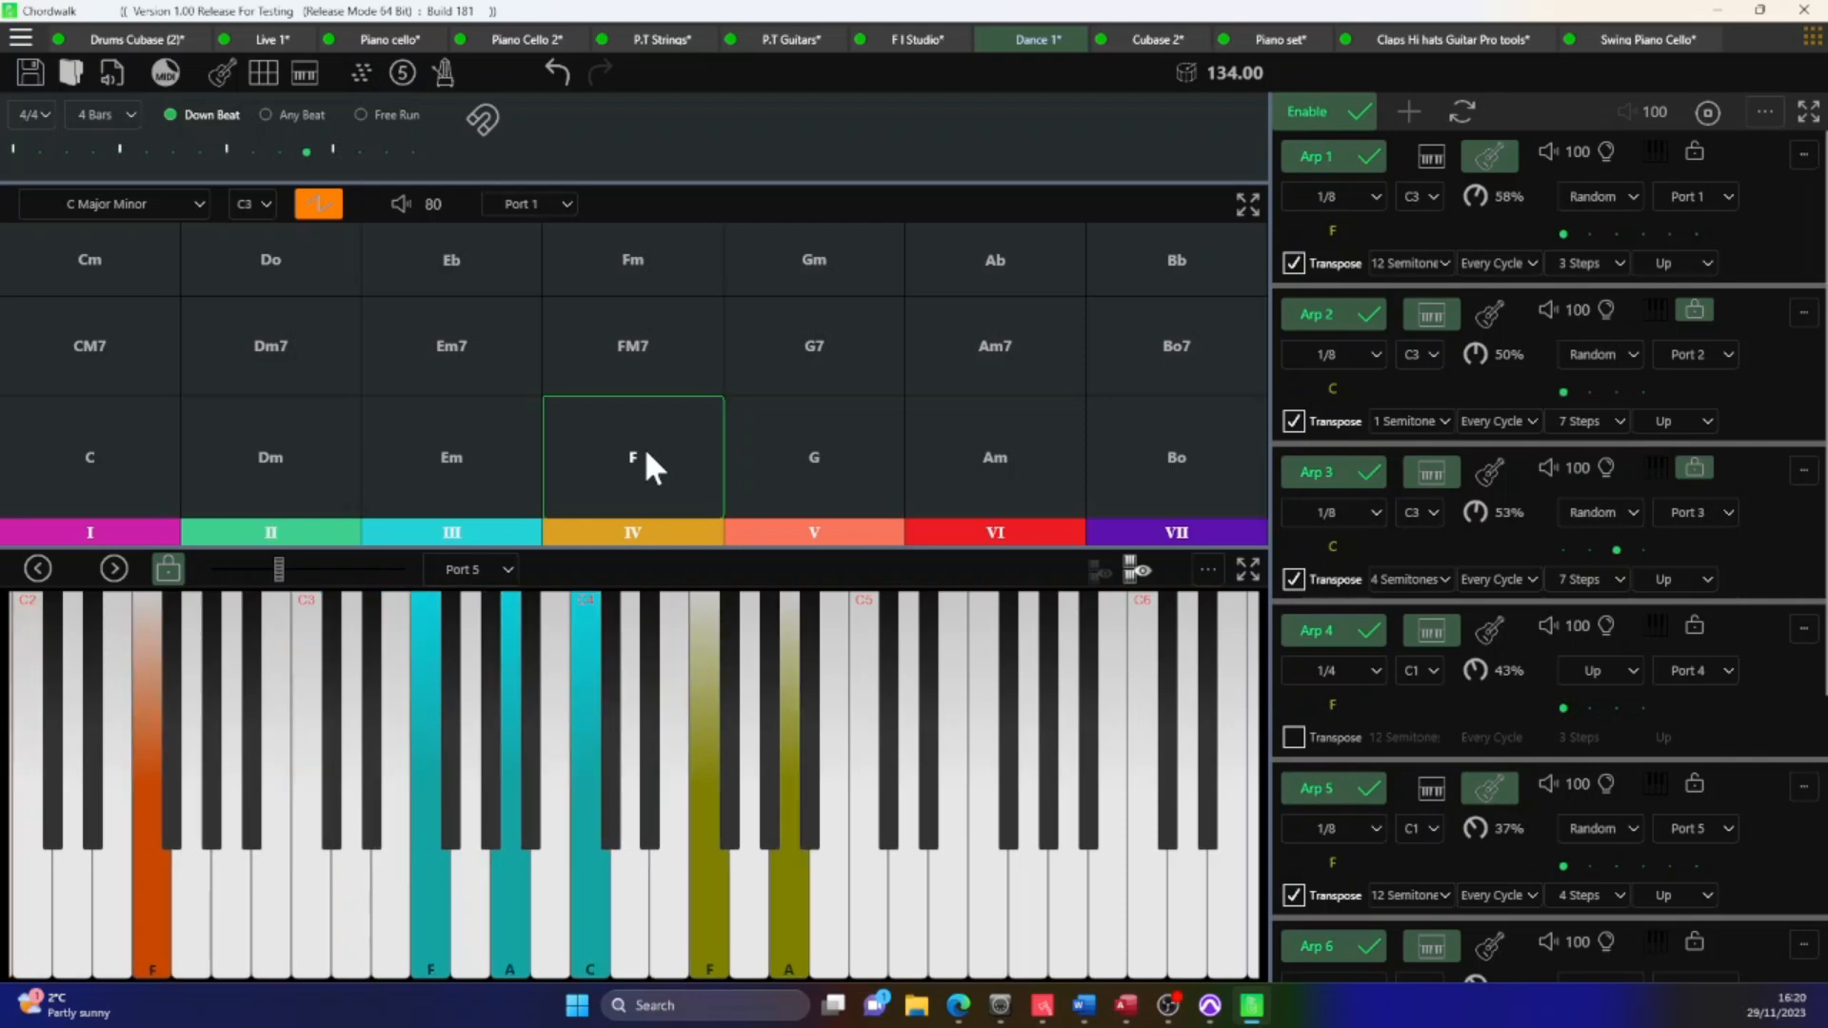
{"action": "left_click", "coordinate": [799, 461]}
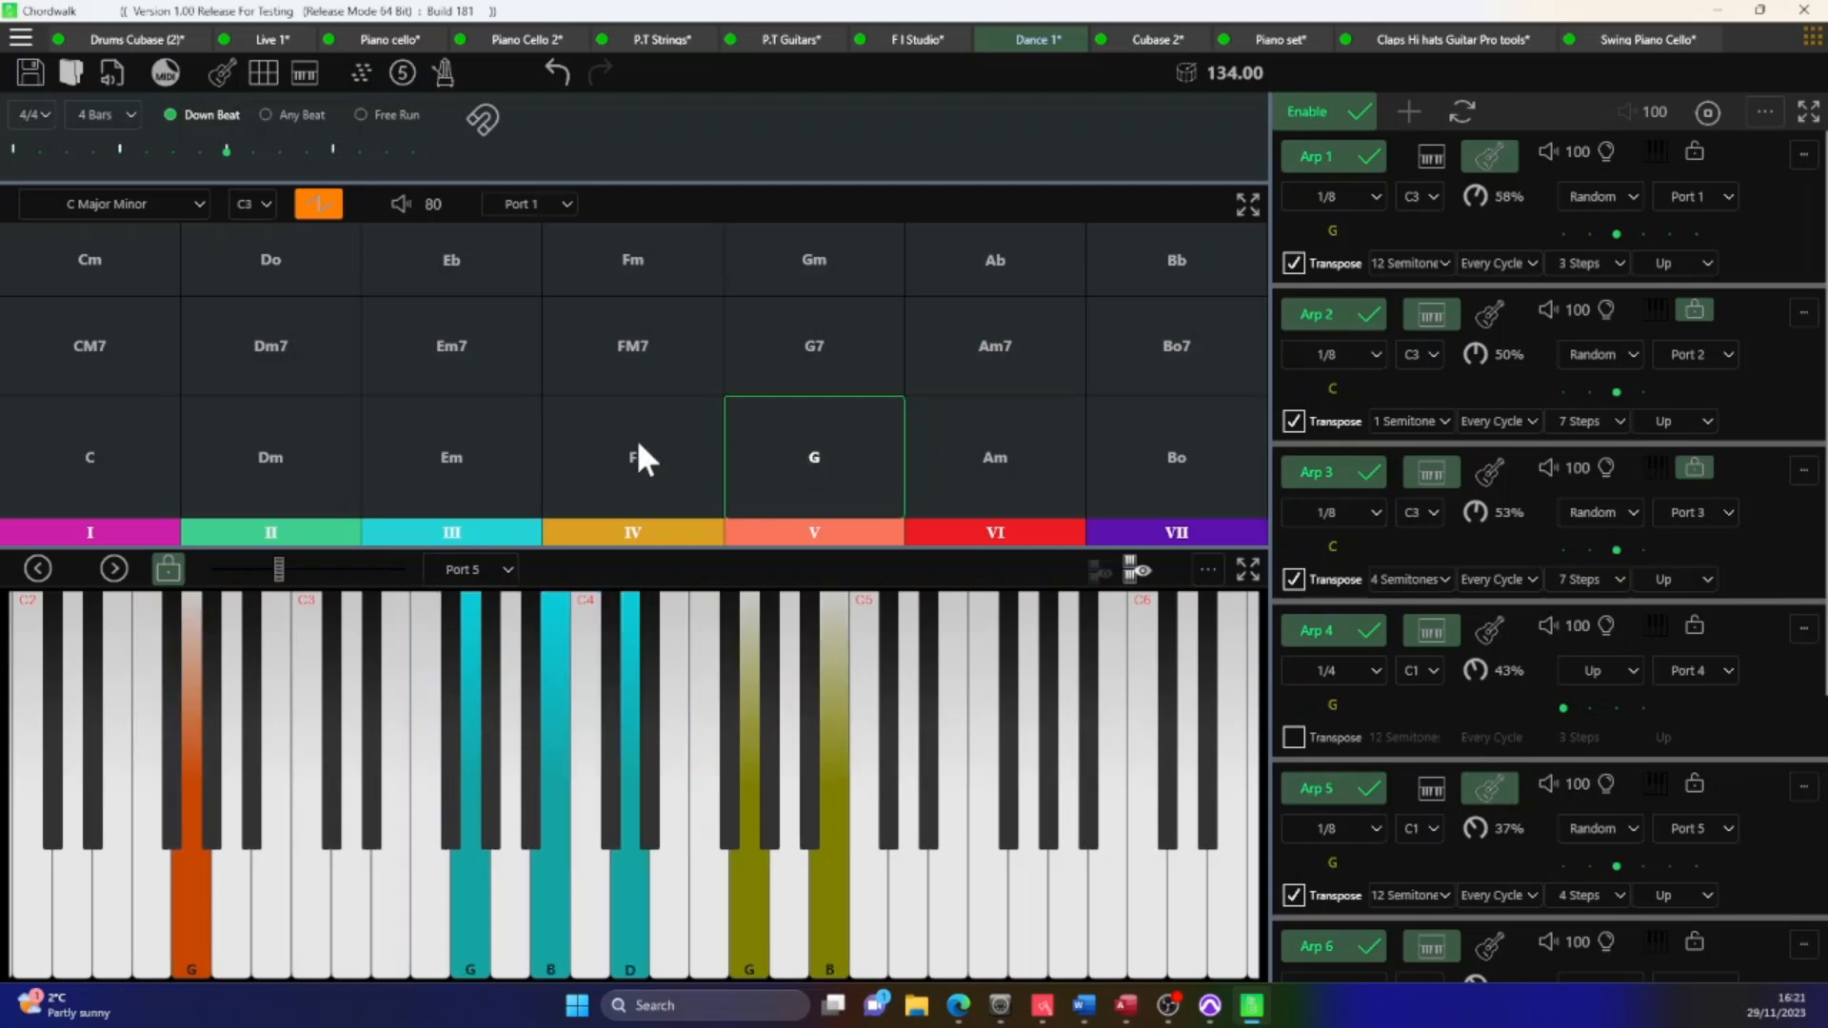
{"action": "left_click", "coordinate": [103, 453]}
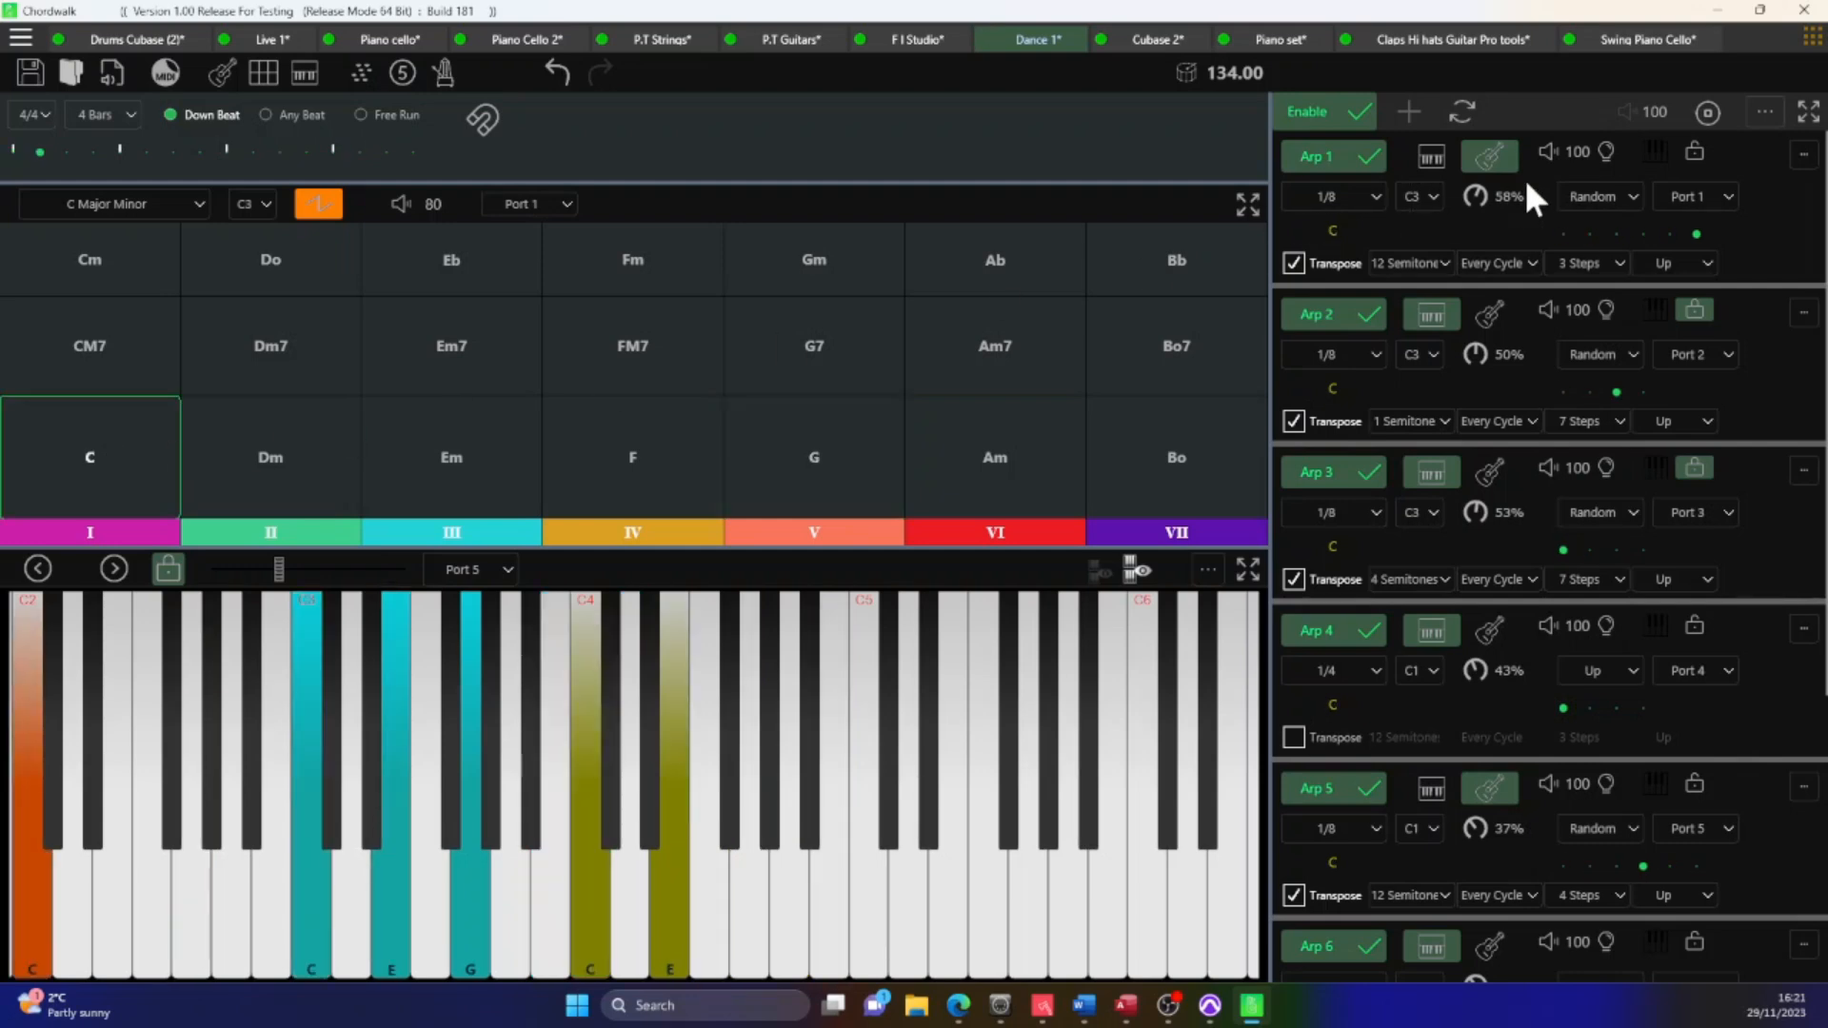
{"action": "left_click_drag", "start_coordinate": [1661, 107], "coordinate": [1647, 202]}
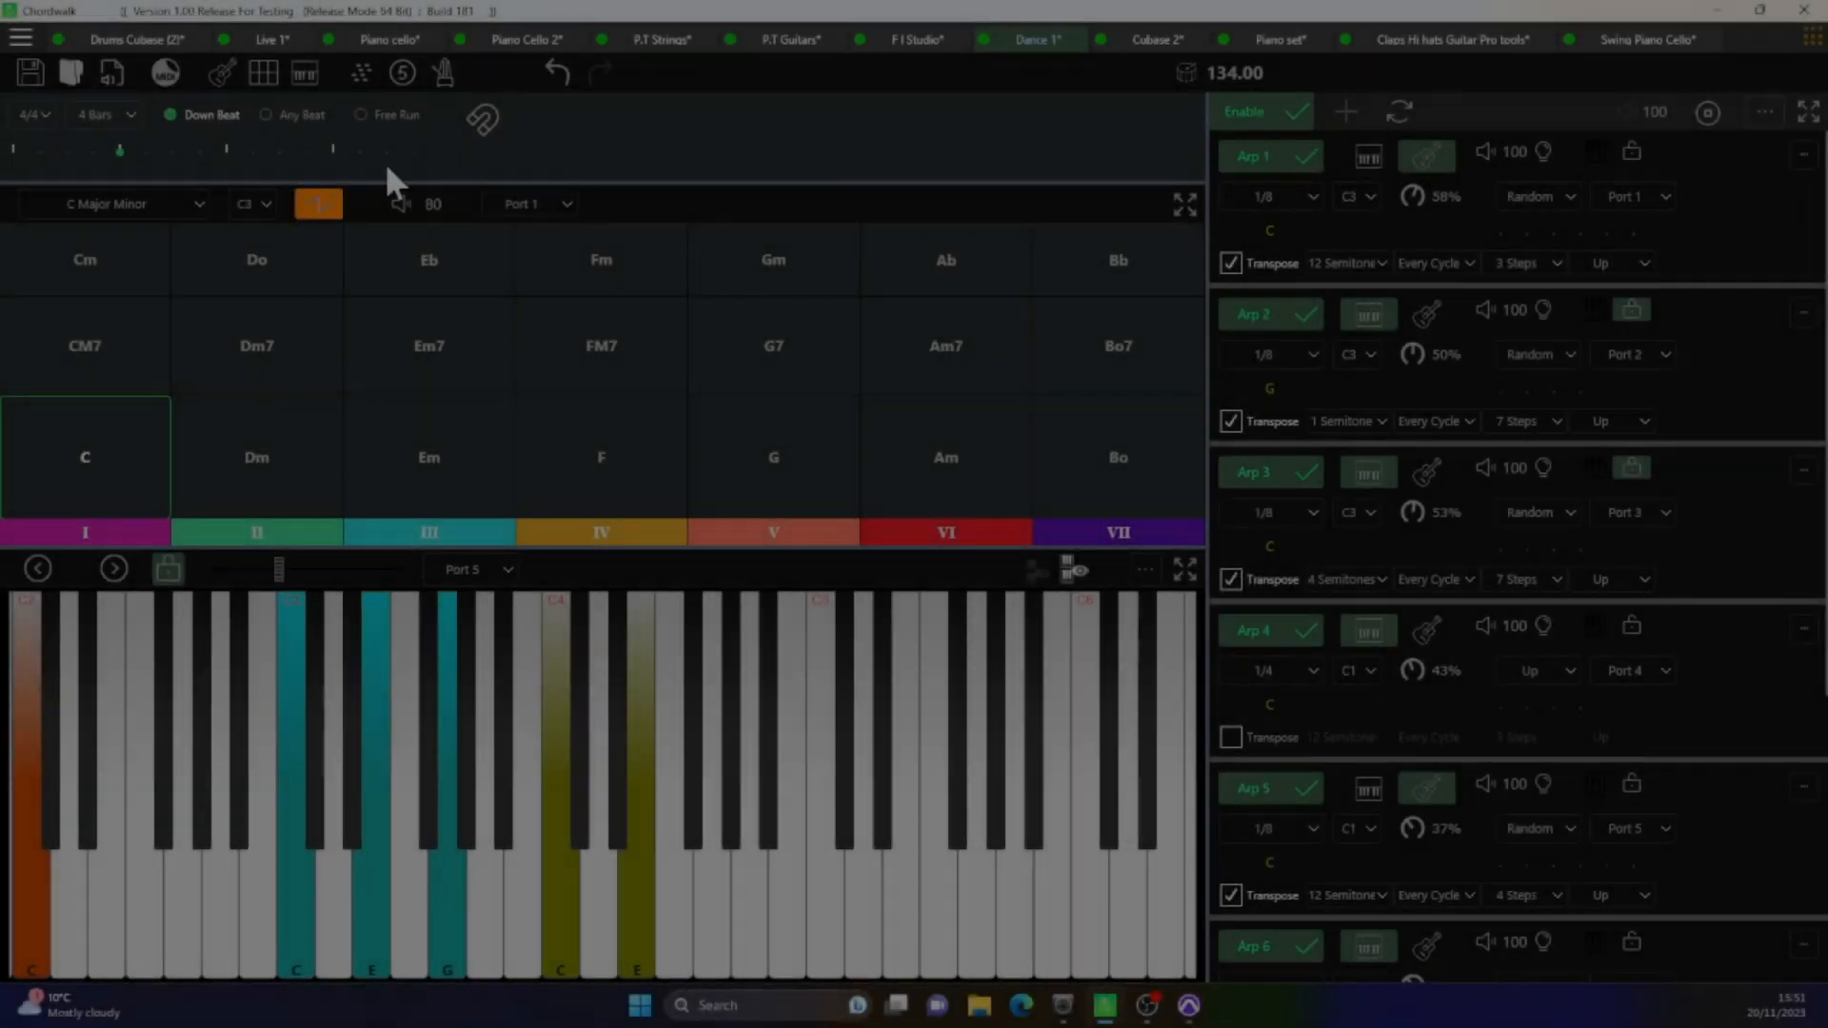
- Arm Chordwalk's magnet sync, start recording in Pro Tools, and return to Chordwalk
{"action": "left_click", "coordinate": [482, 118]}
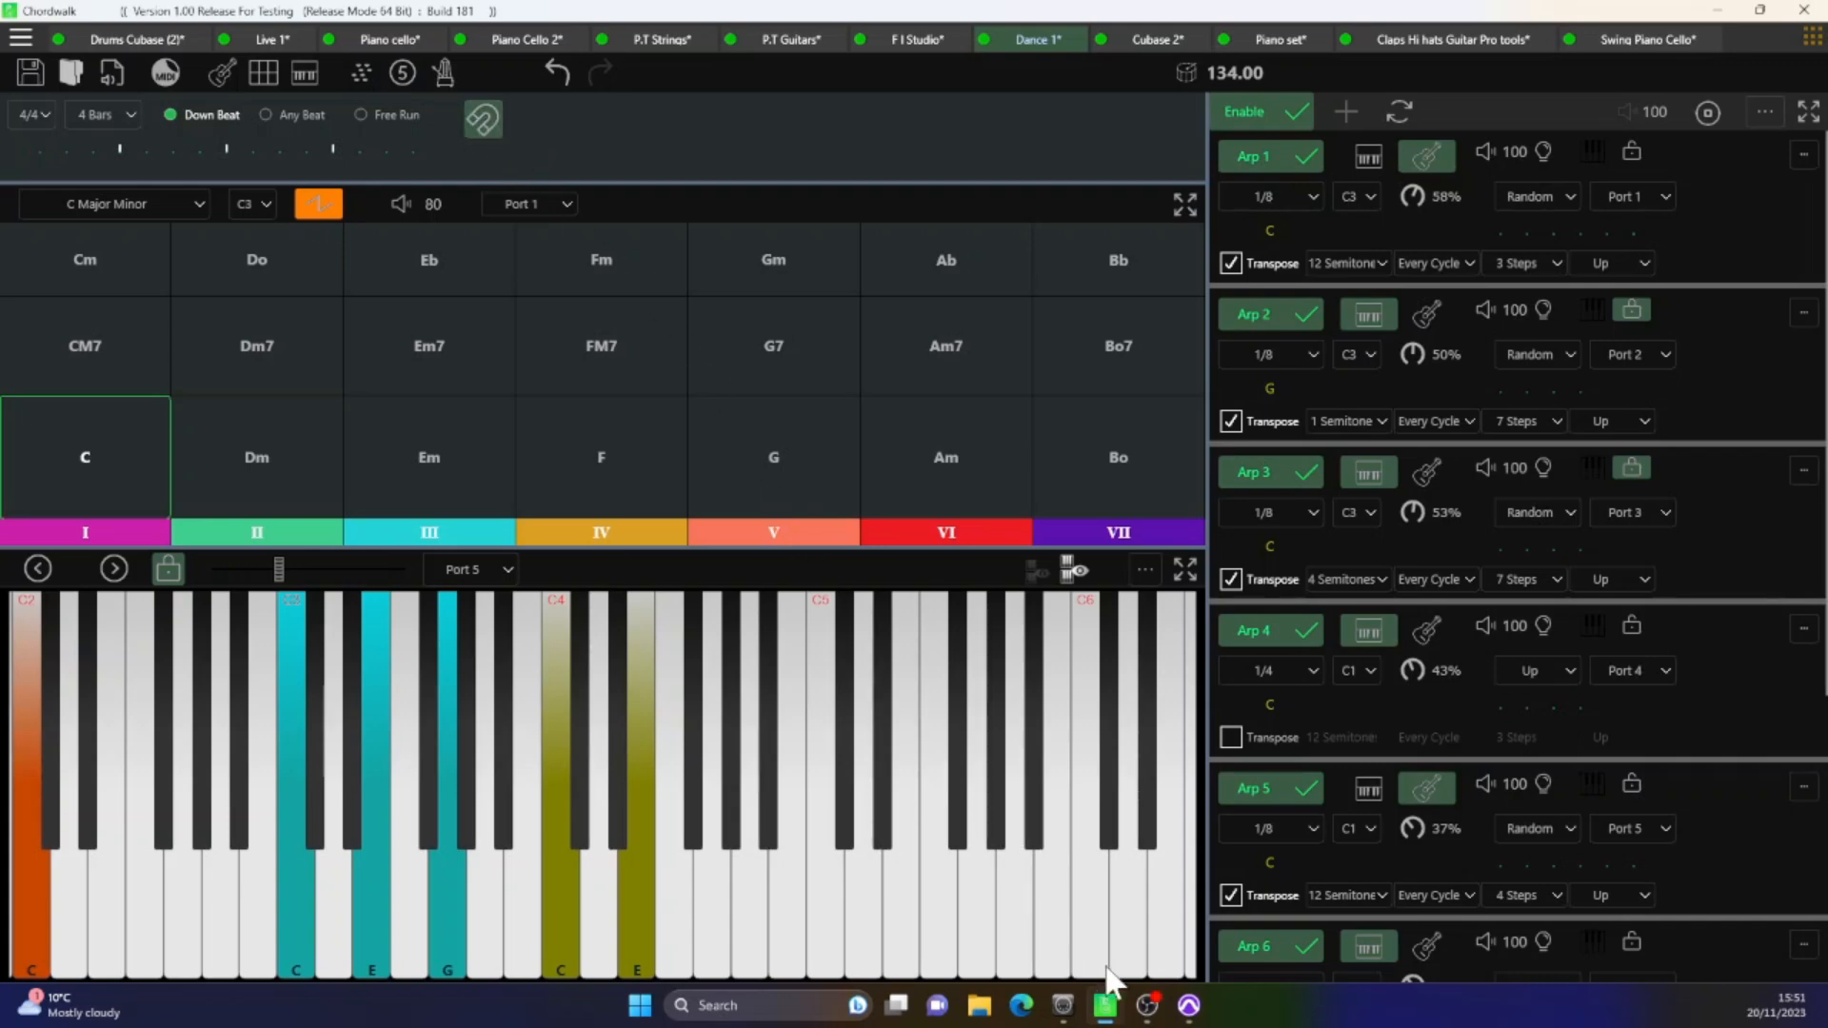
{"action": "left_click", "coordinate": [1188, 1007]}
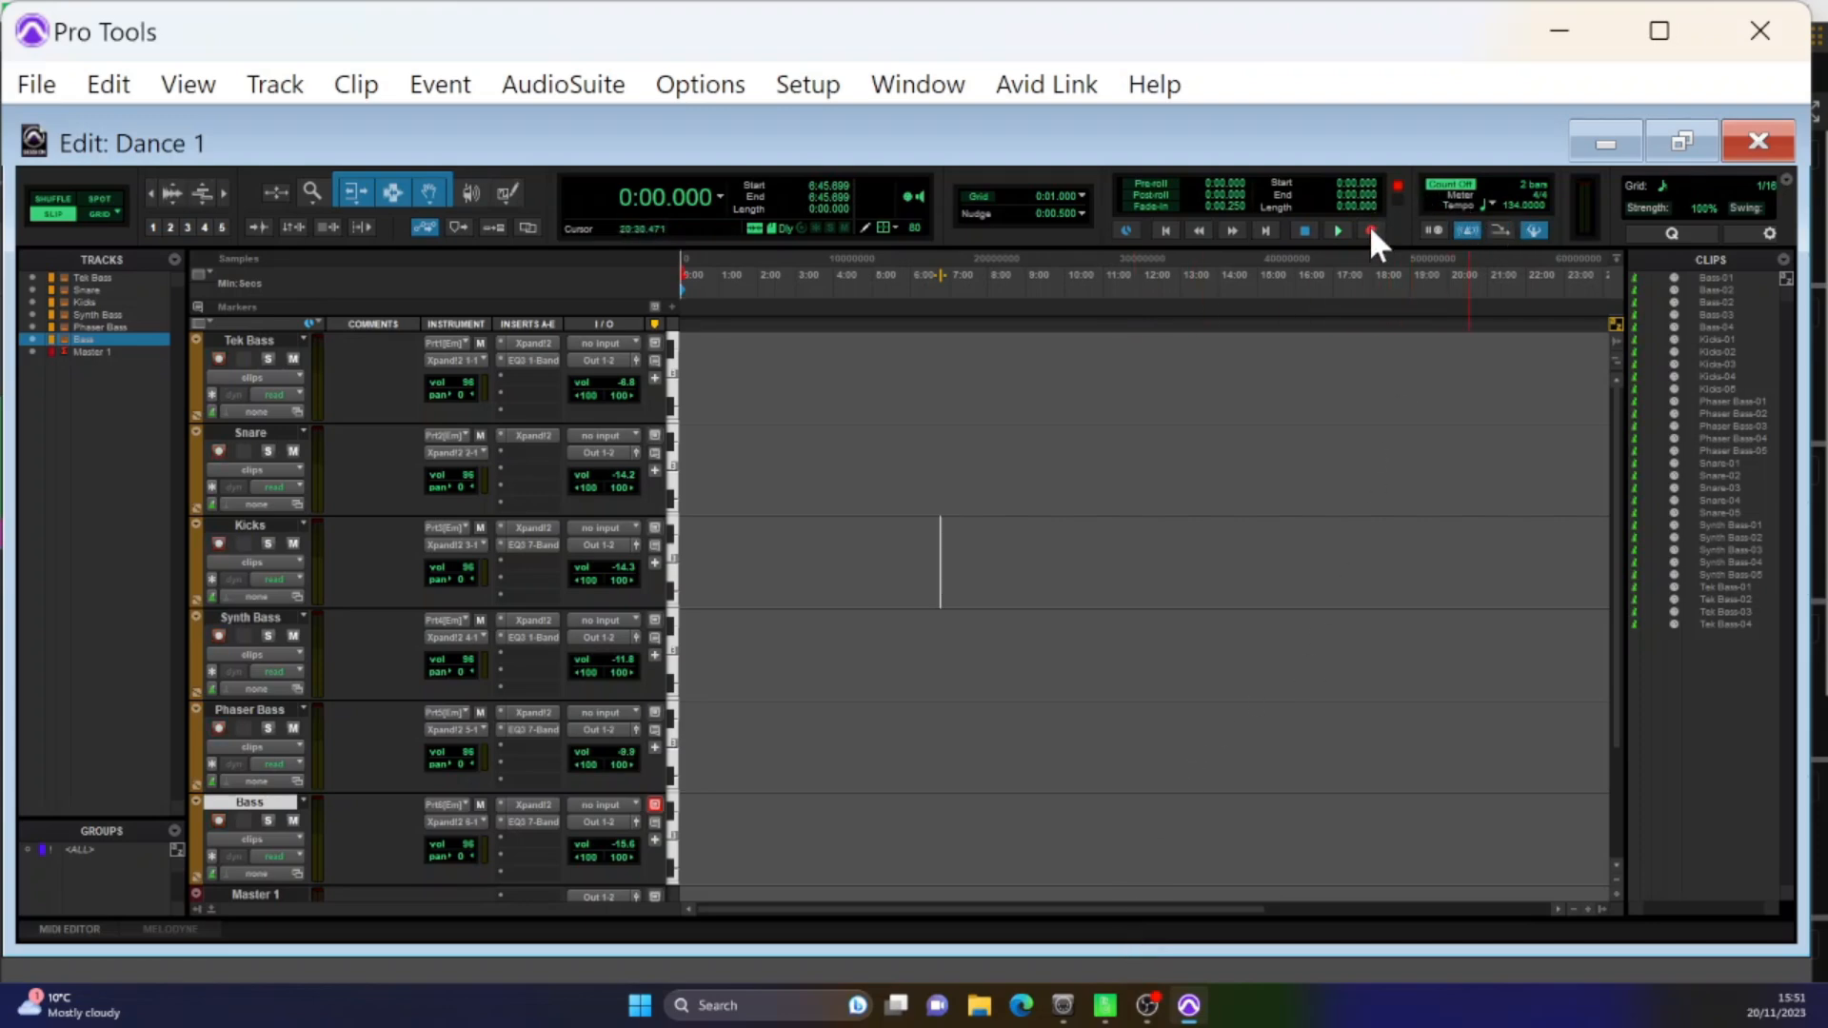
{"action": "left_click", "coordinate": [1339, 229]}
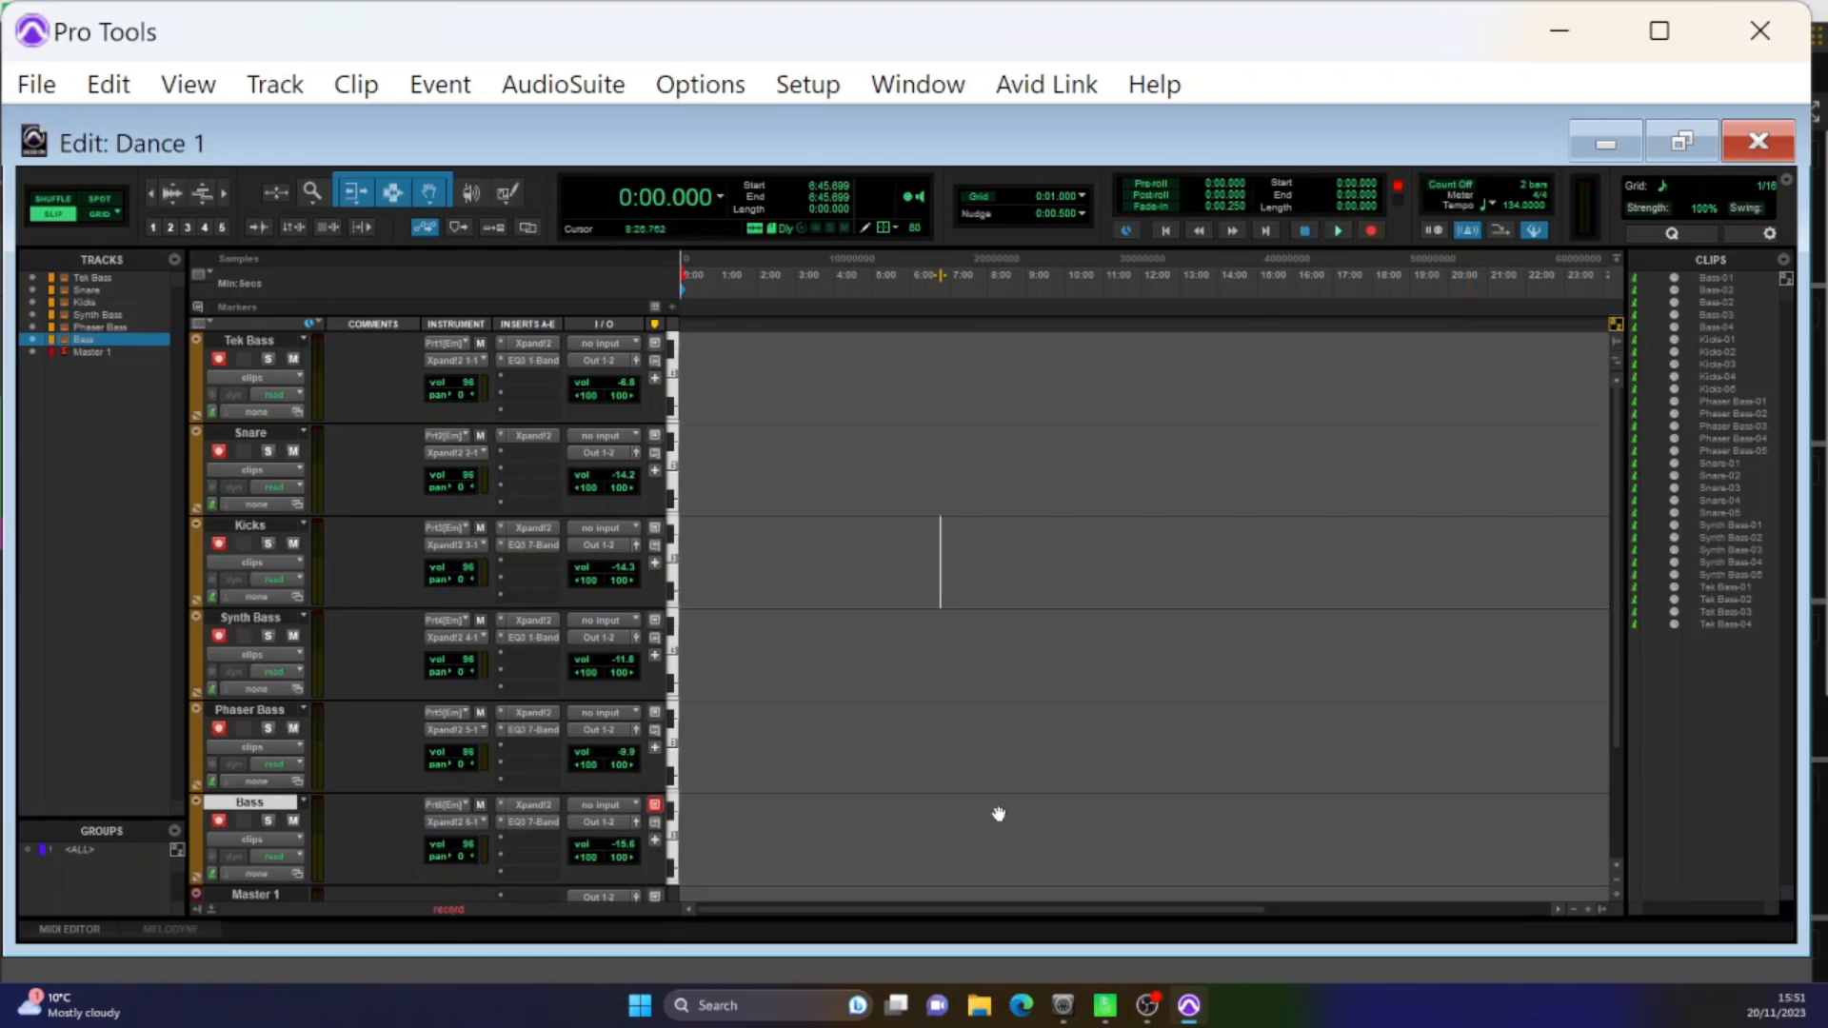
{"action": "left_click", "coordinate": [1104, 1005]}
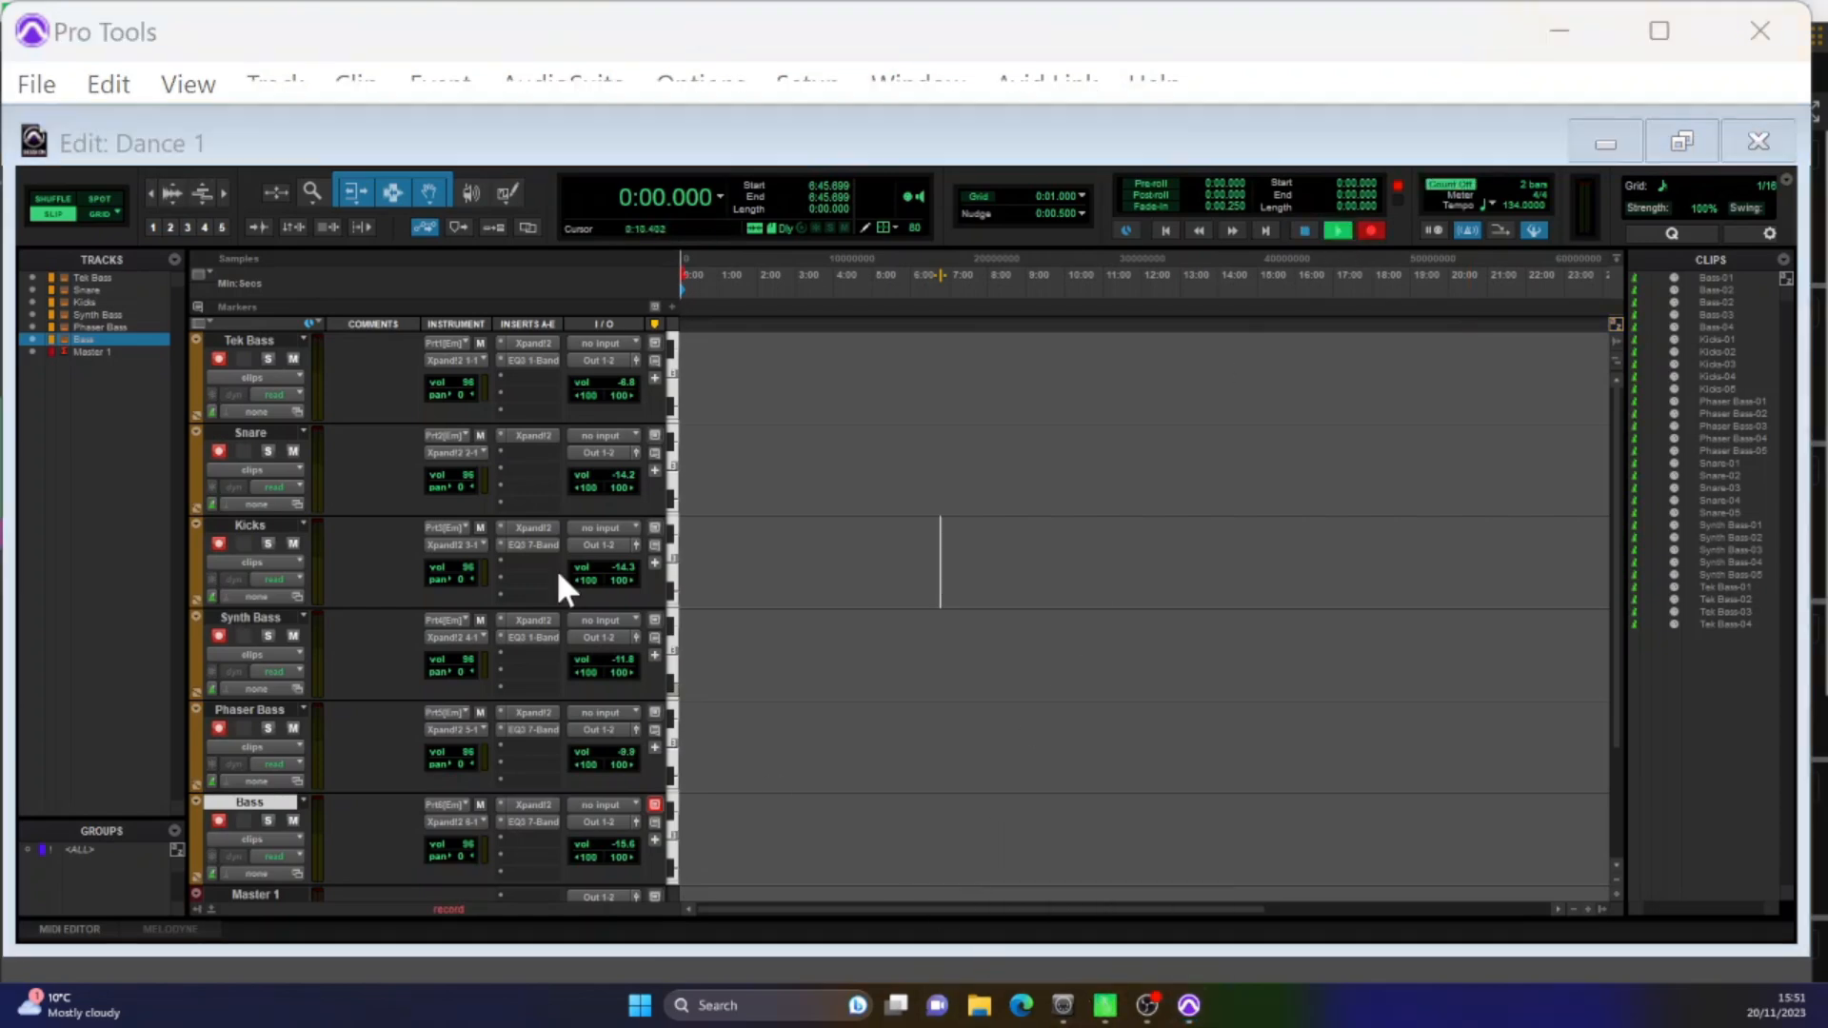
{"action": "left_click", "coordinate": [1104, 1007]}
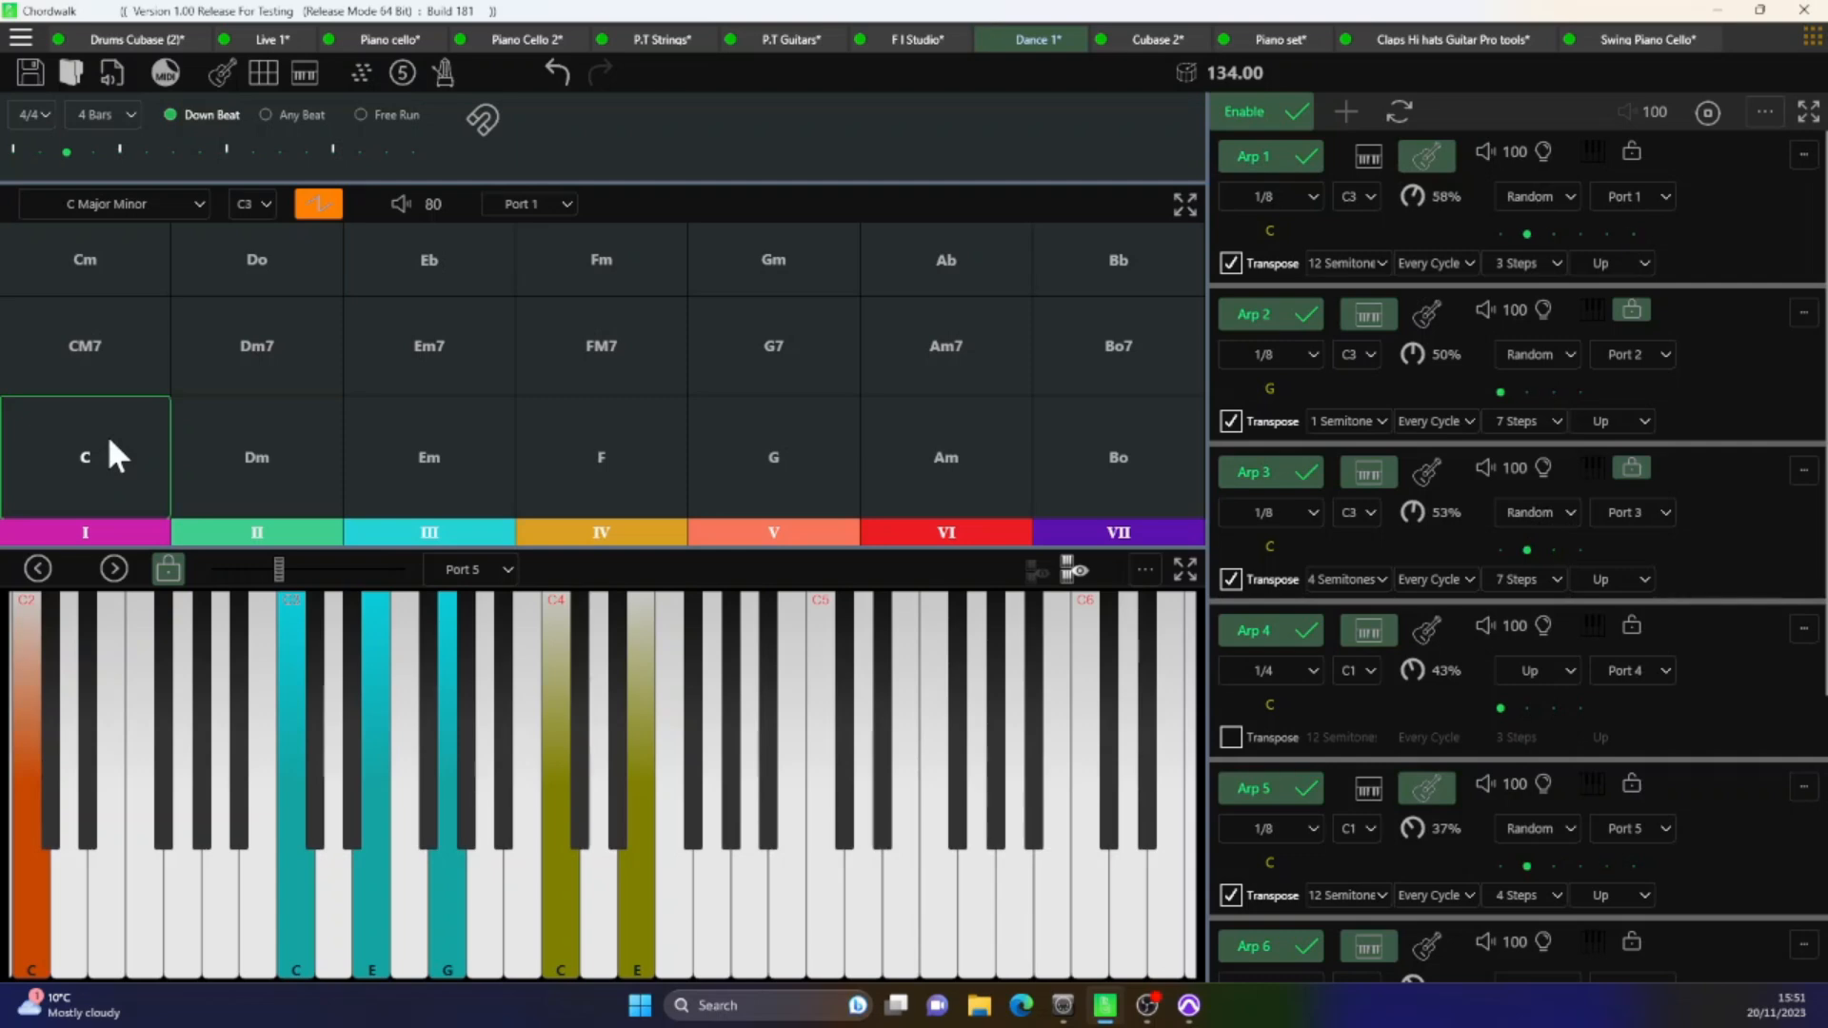
- Perform the chords F, G, C, Ab, Bb, G7 and C on the pads for the Pro Tools recording
{"action": "left_click", "coordinate": [603, 459]}
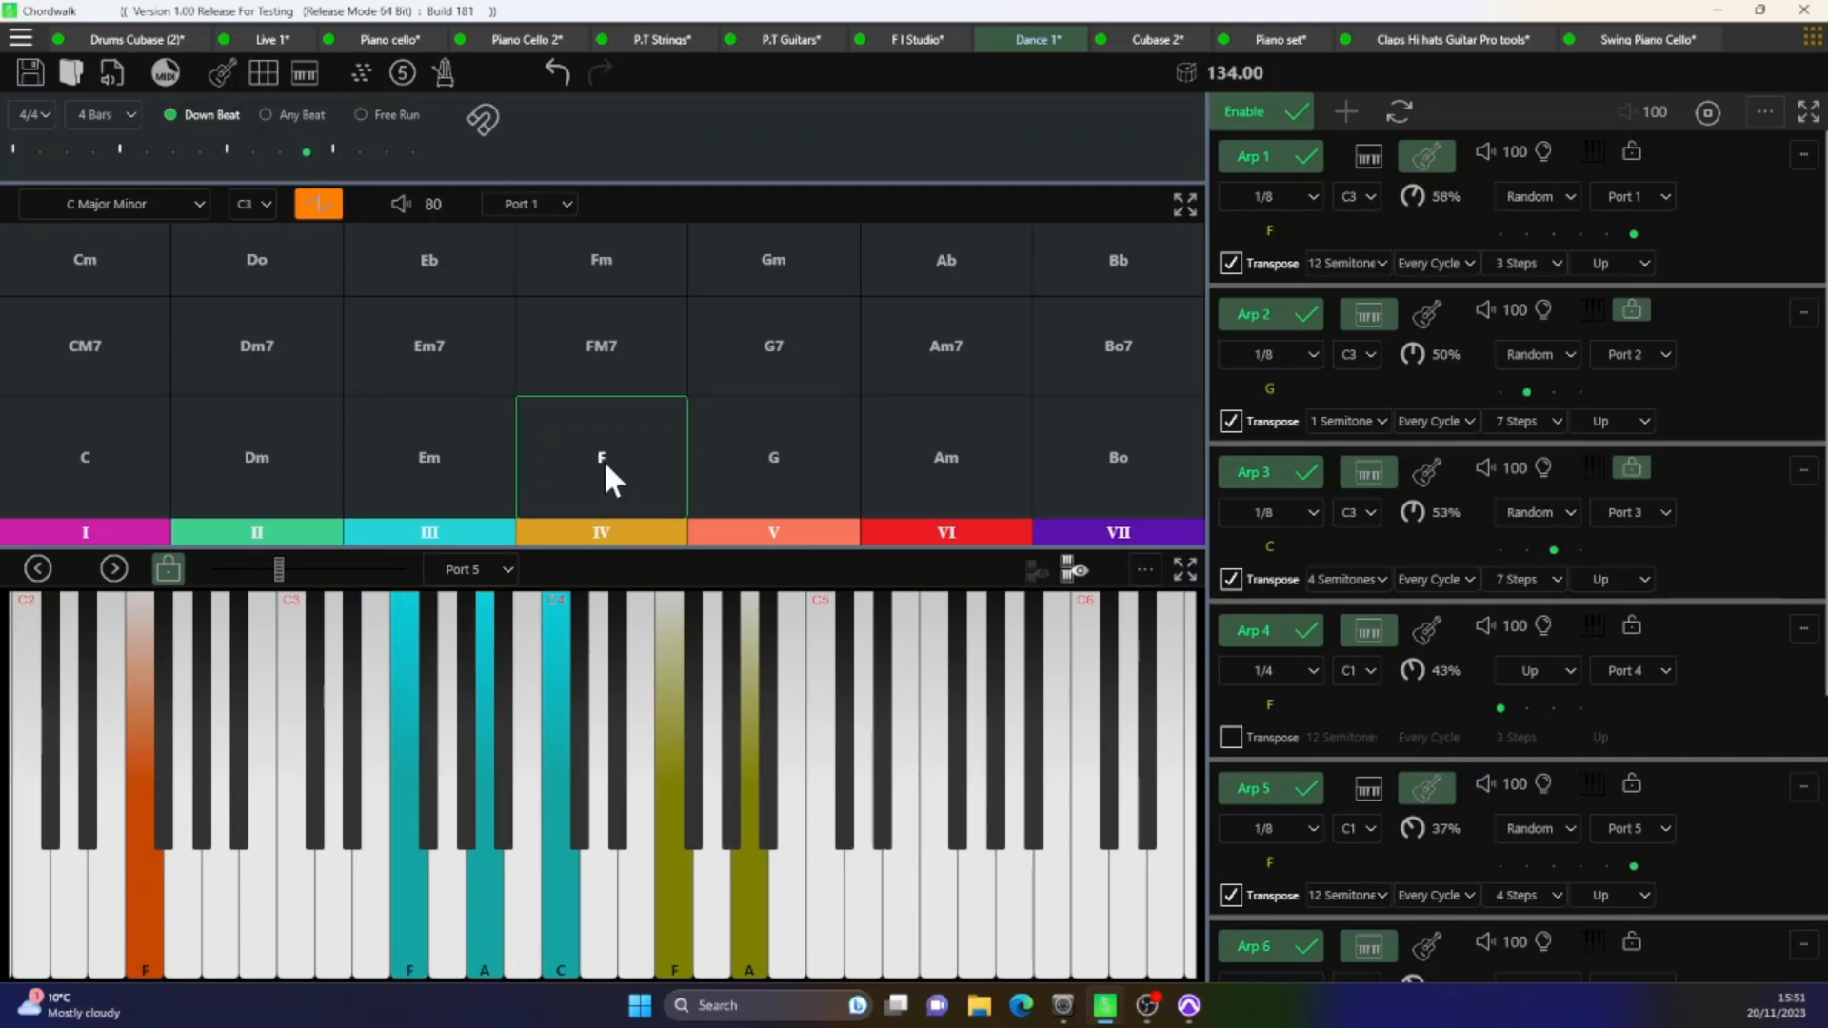
{"action": "mouse_move", "coordinate": [1187, 1013]}
{"action": "left_click", "coordinate": [772, 457]}
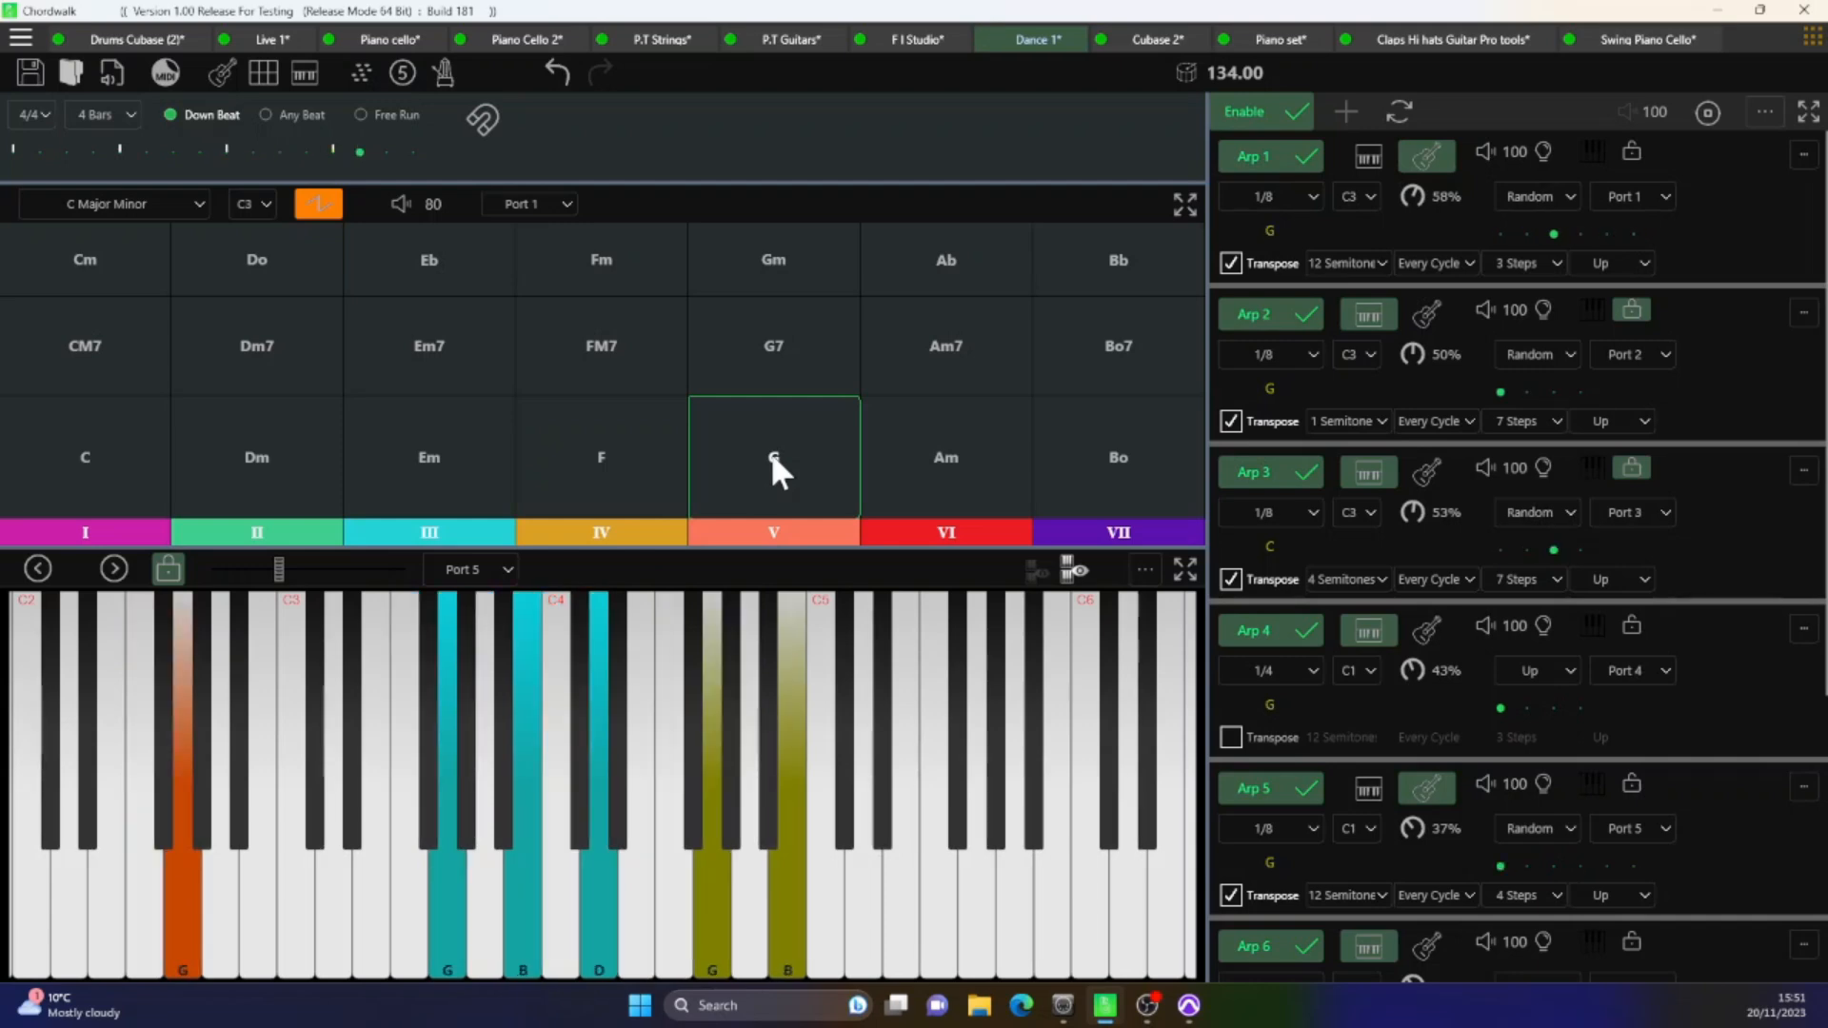
{"action": "left_click", "coordinate": [90, 461]}
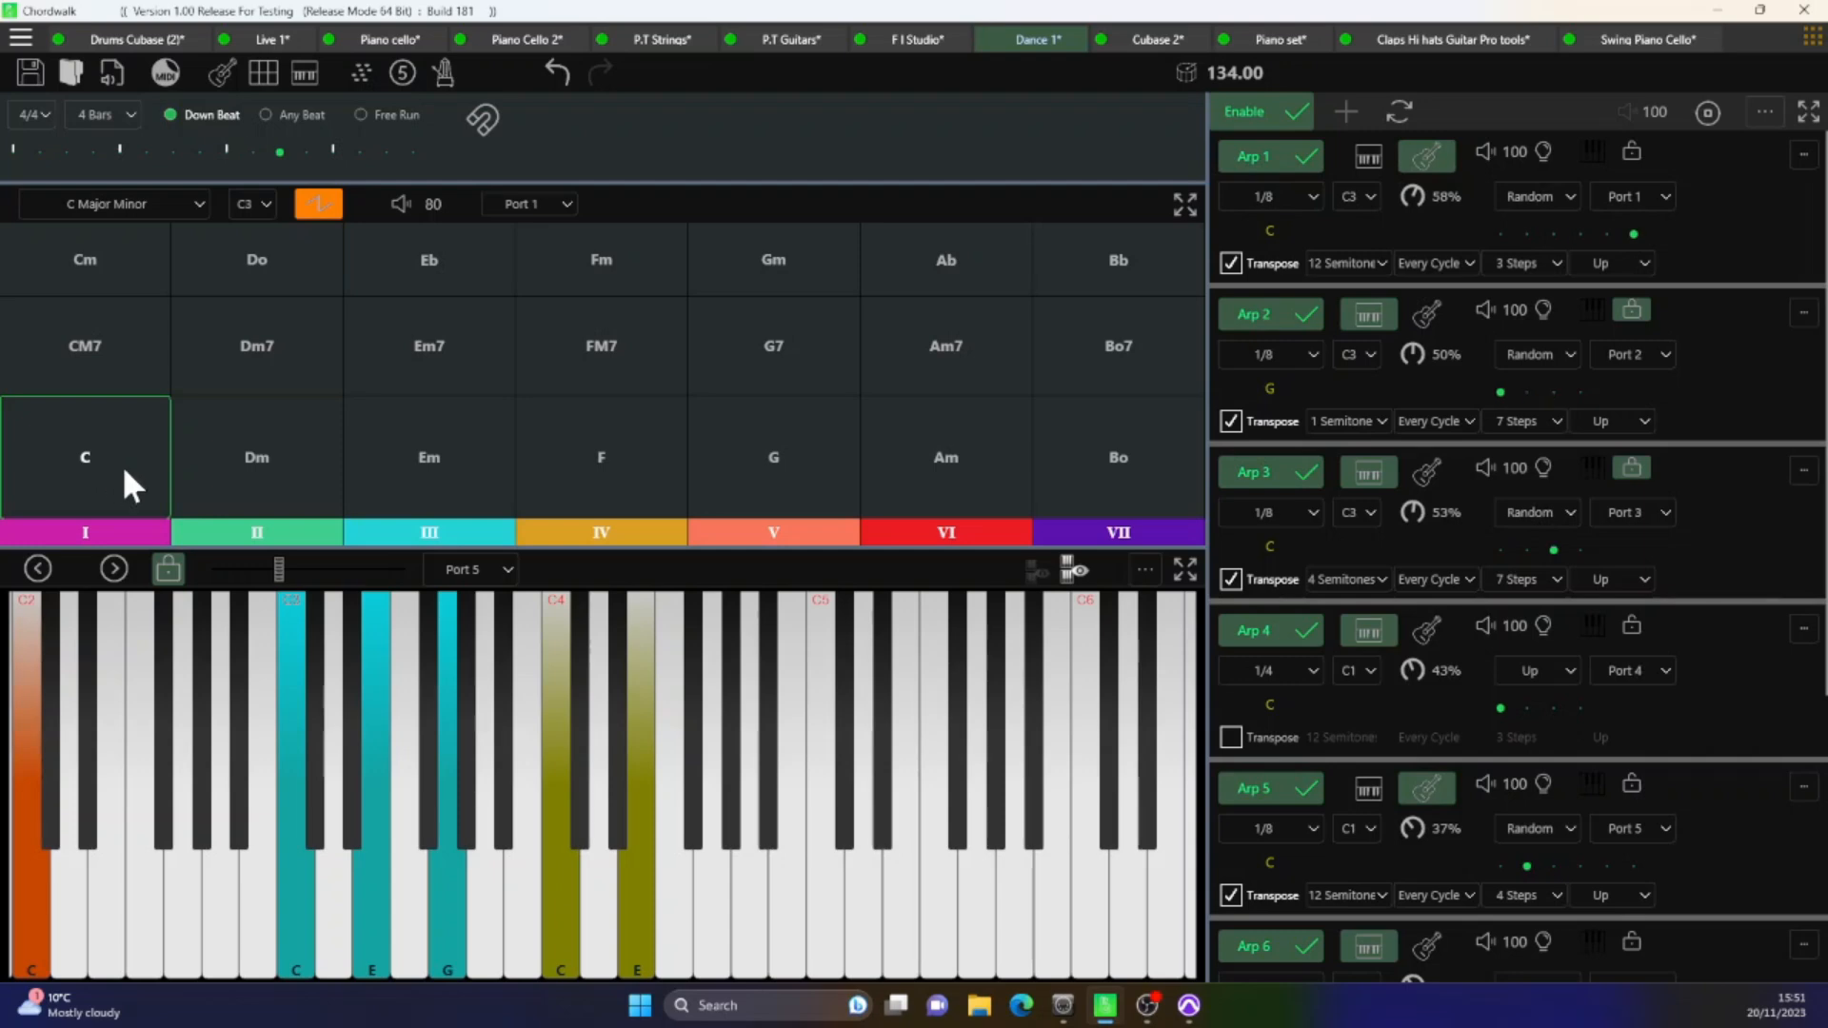
{"action": "left_click", "coordinate": [946, 264]}
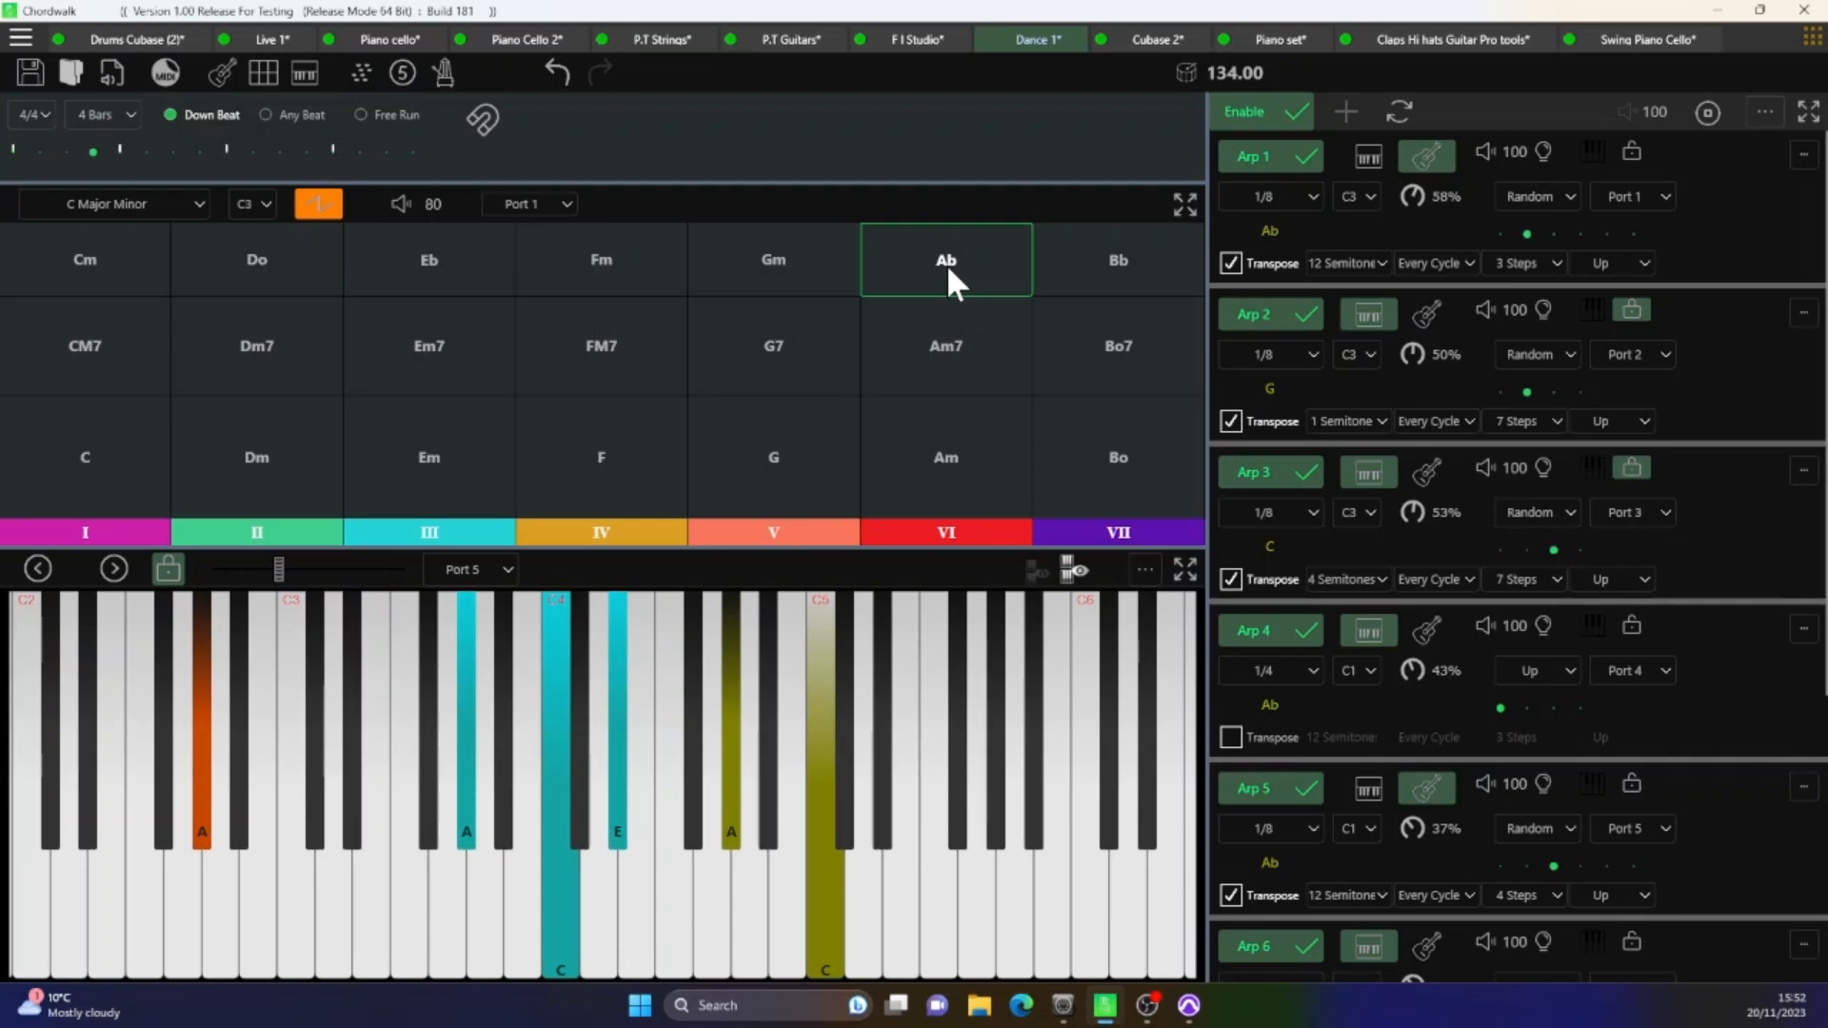
{"action": "left_click", "coordinate": [1142, 269]}
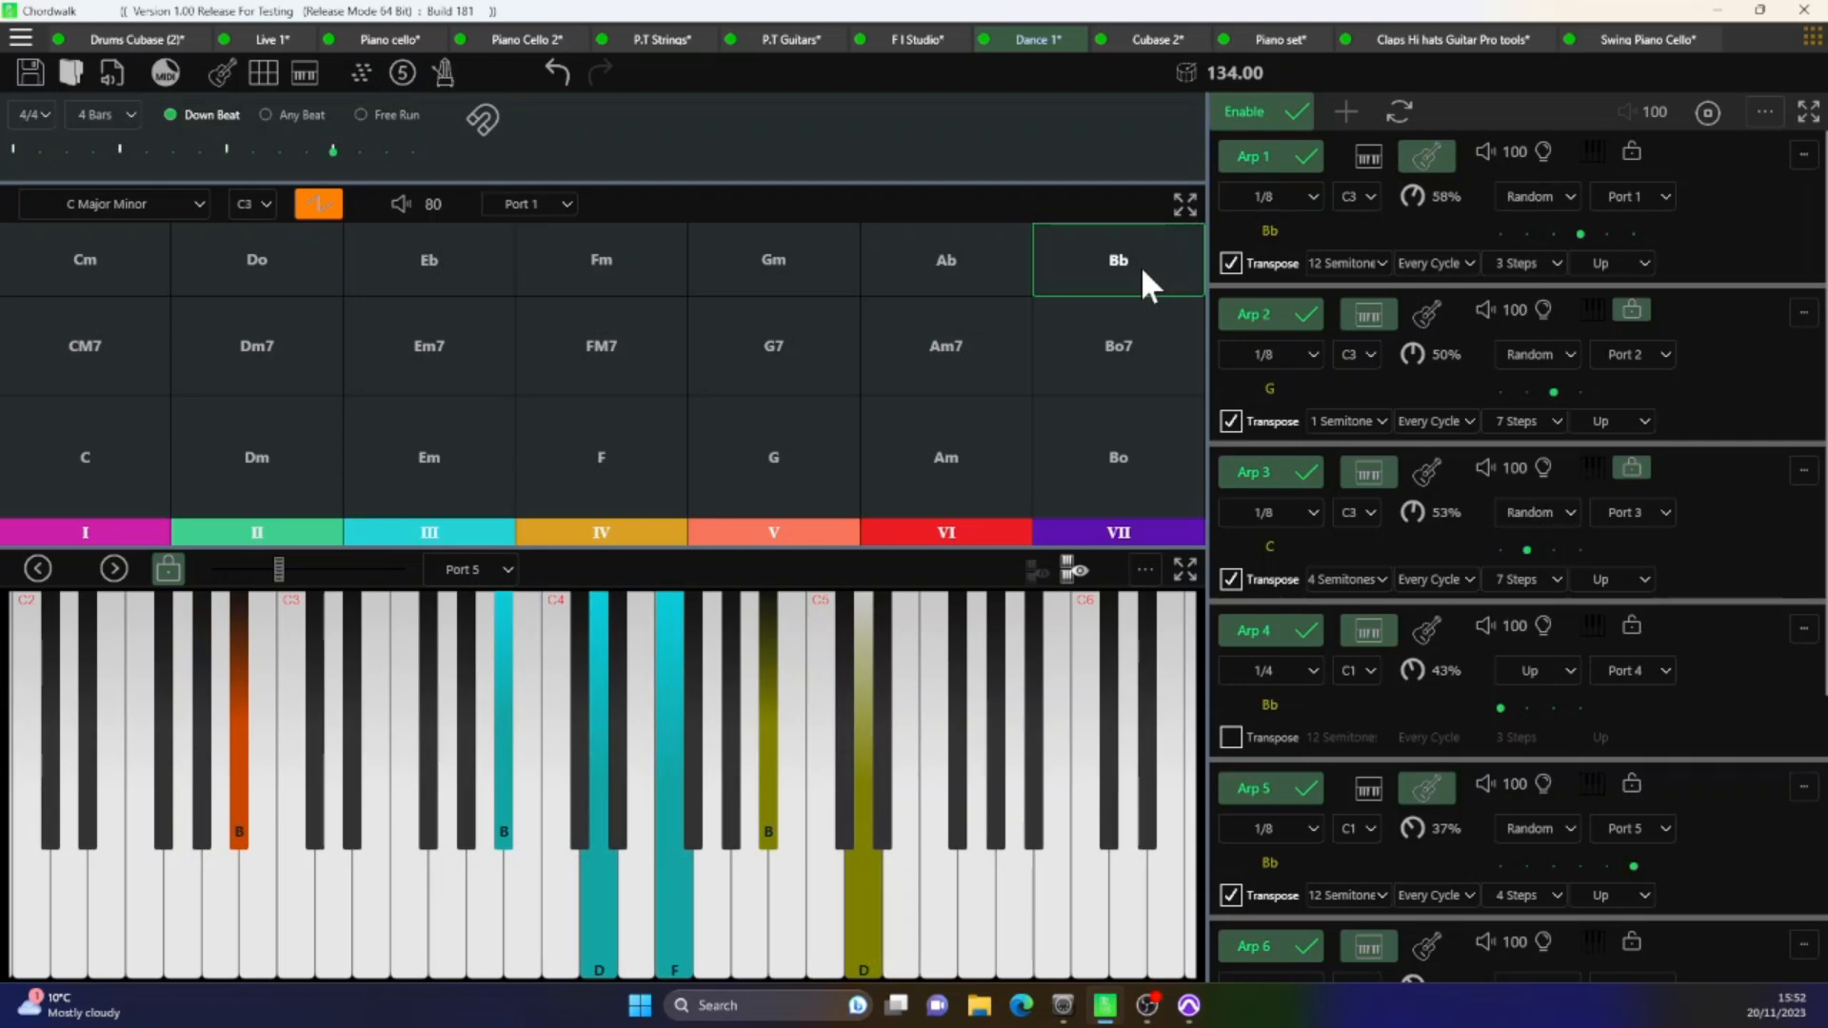
{"action": "left_click", "coordinate": [788, 329]}
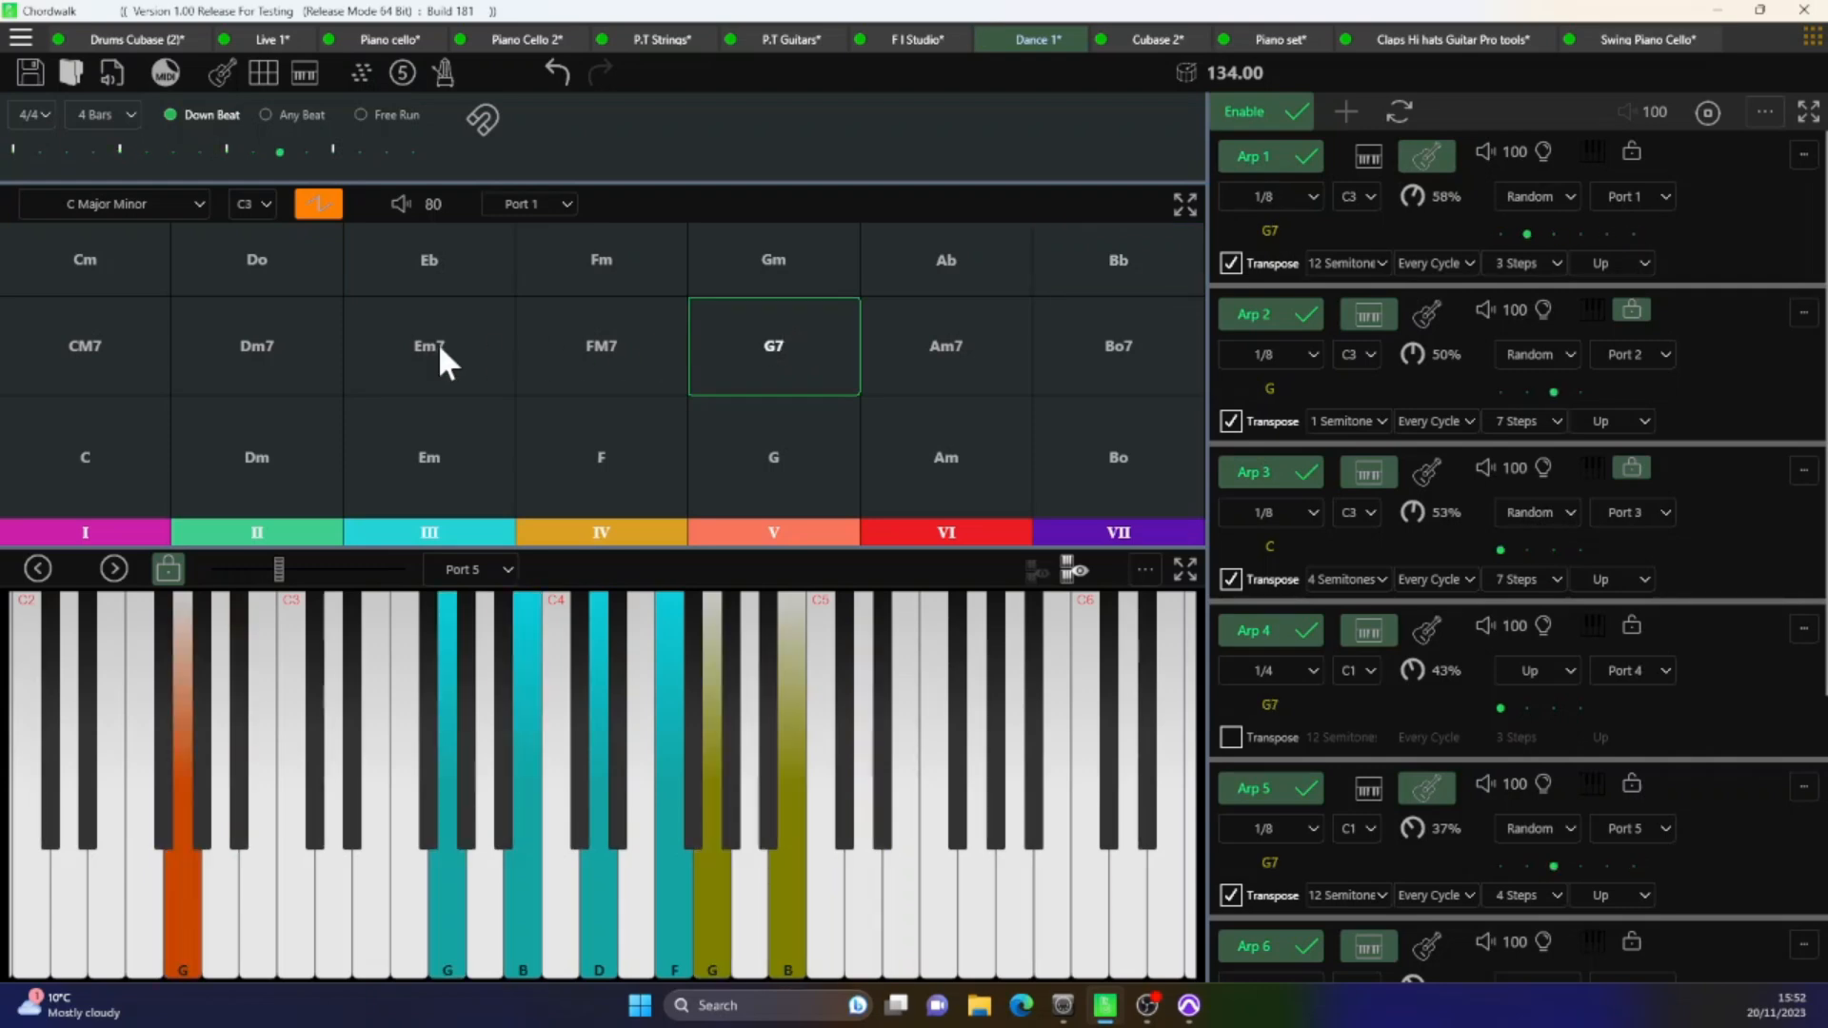
{"action": "left_click", "coordinate": [99, 454]}
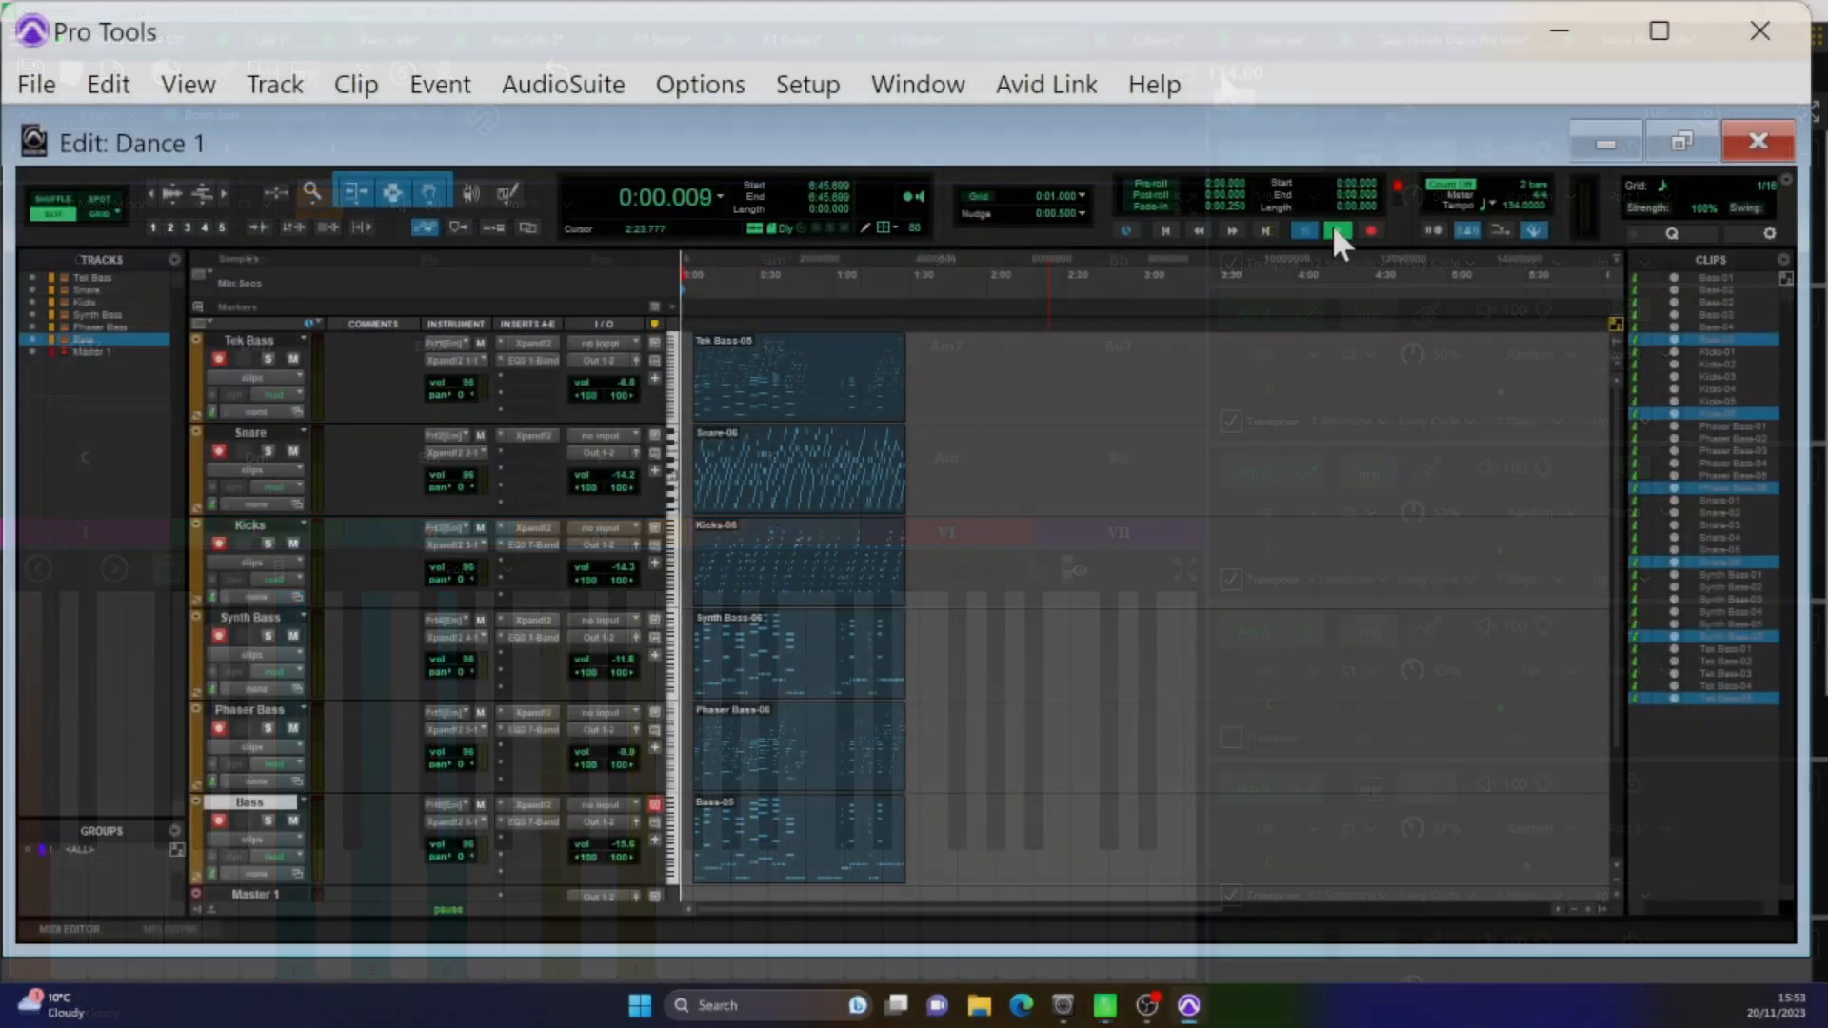
- Play back the recorded MIDI clips in Pro Tools and examine their notes at a closer timeline zoom
{"action": "left_click", "coordinate": [1336, 230]}
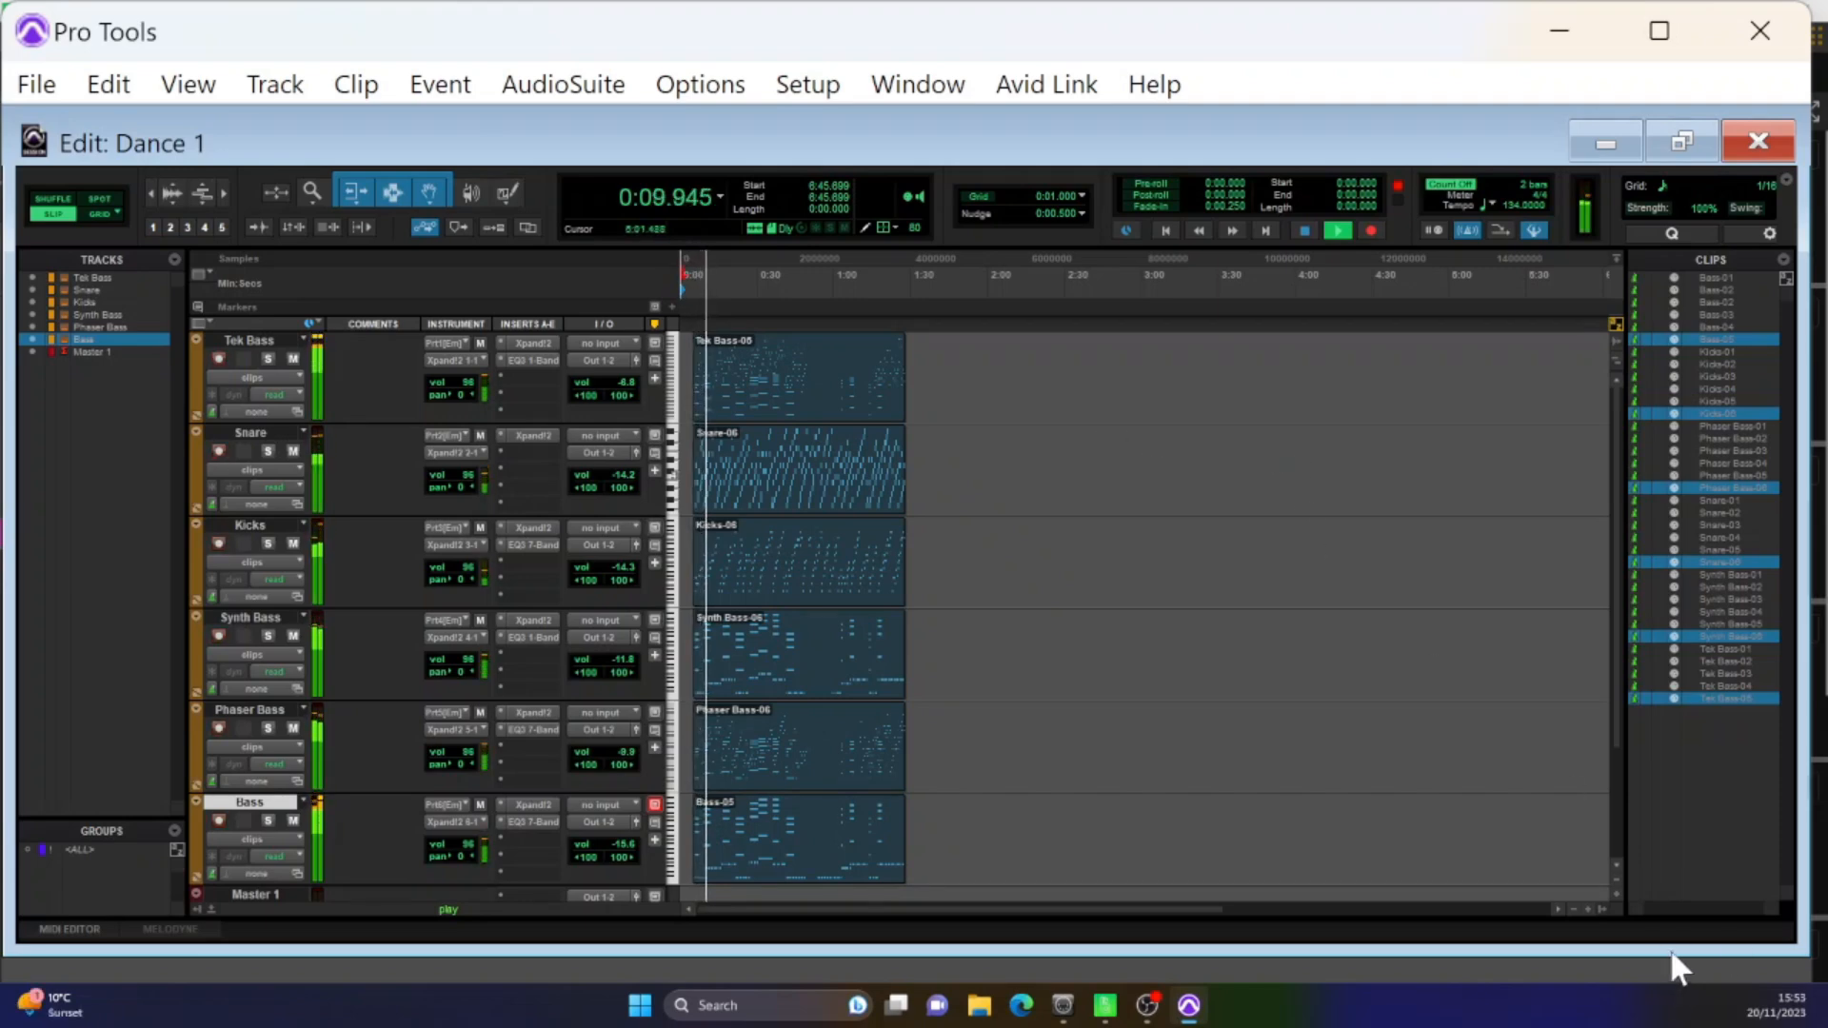
{"action": "left_click", "coordinate": [1586, 906]}
{"action": "left_click", "coordinate": [1586, 906]}
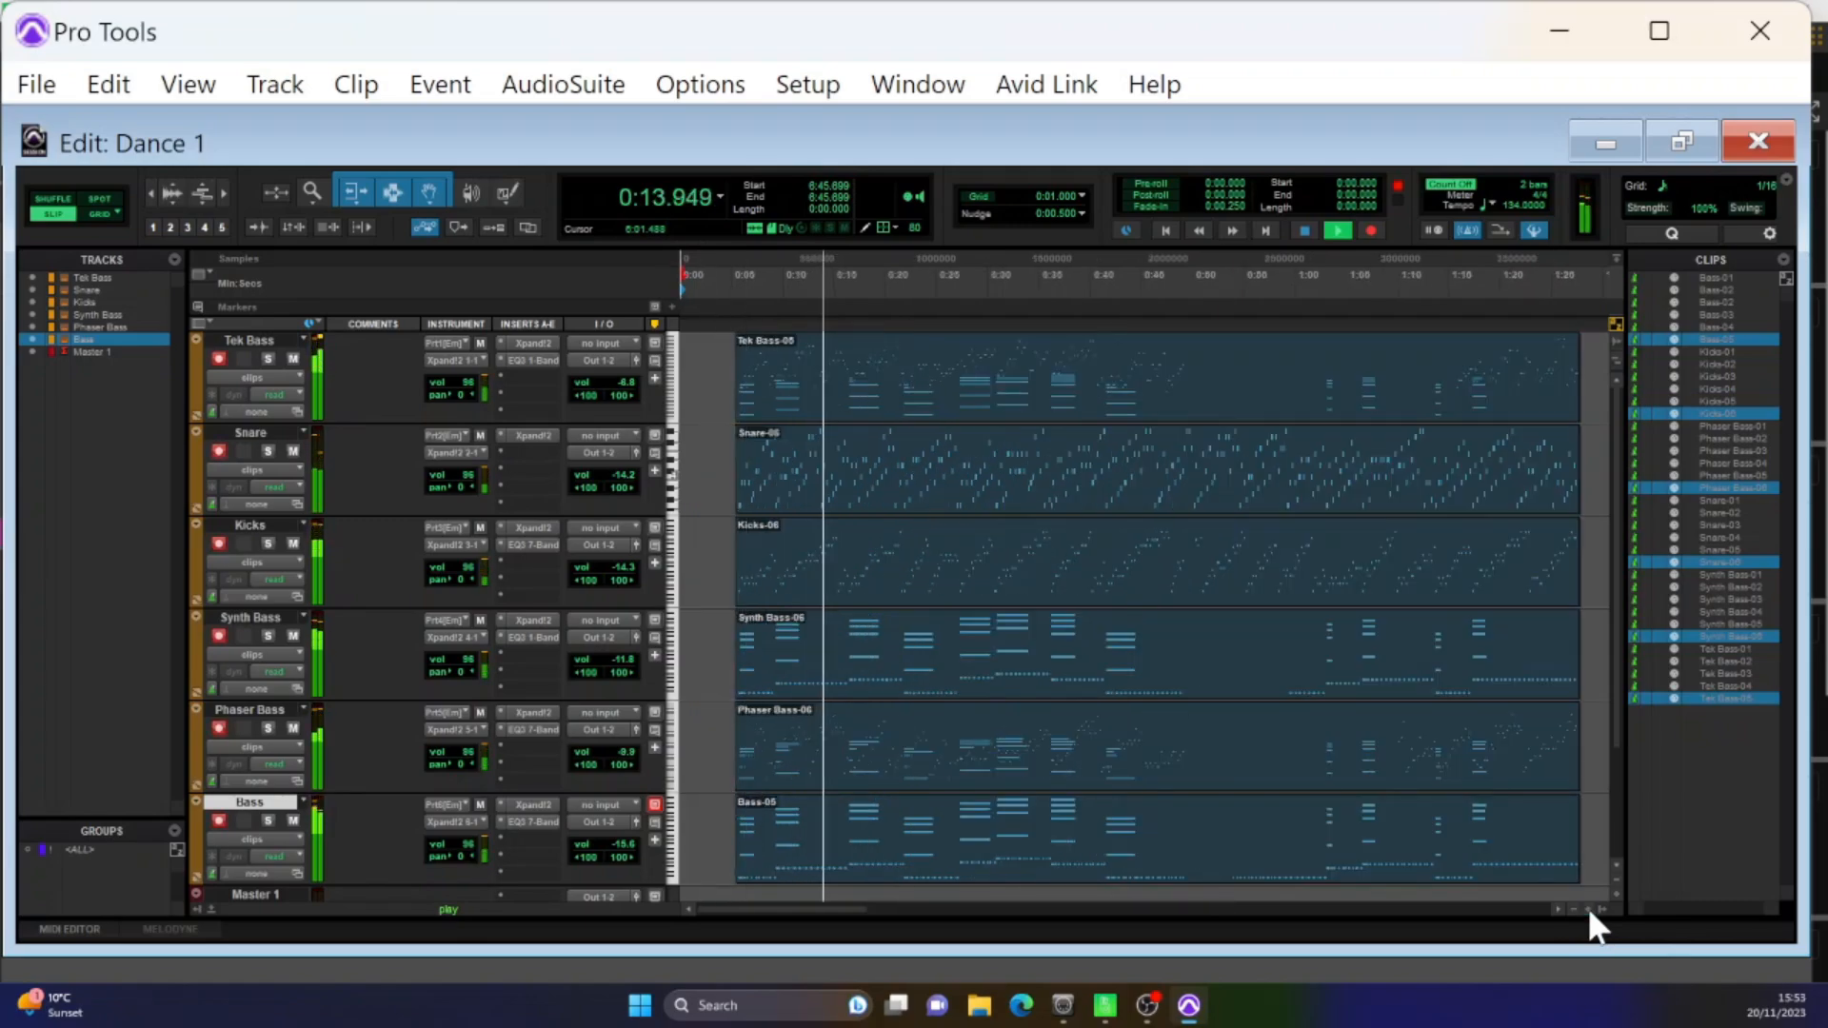